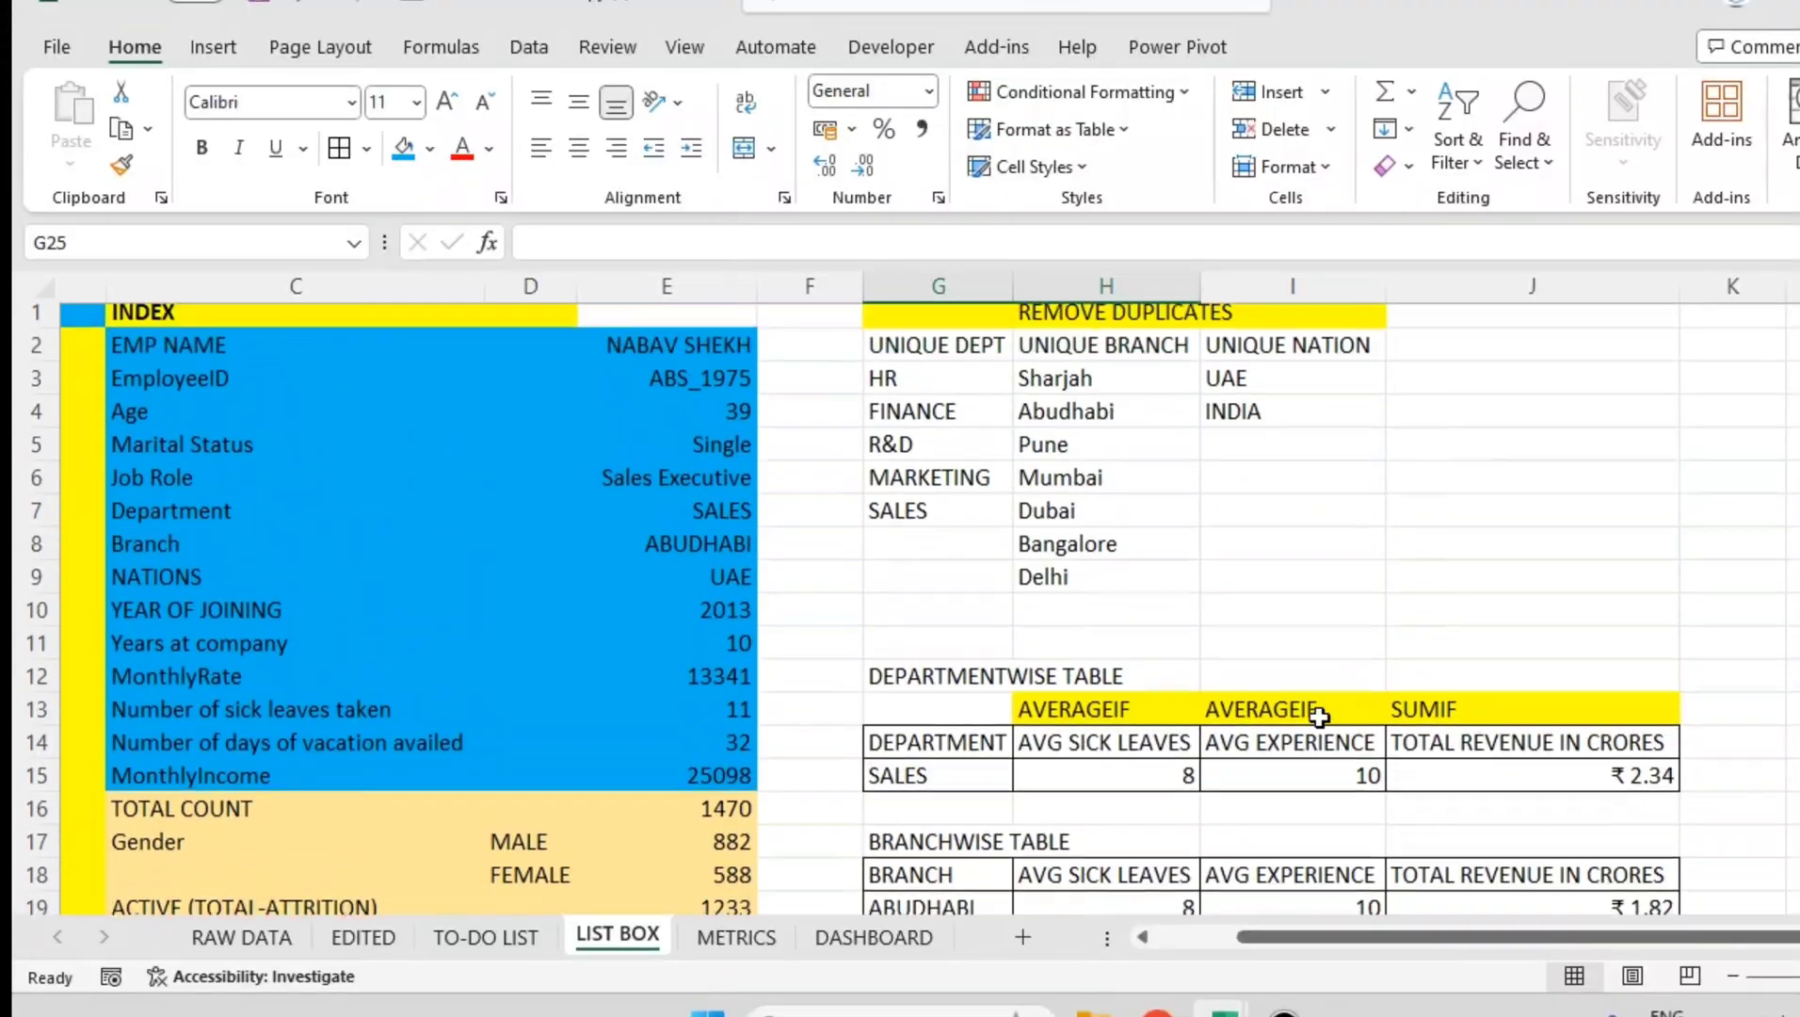
- Check the METRICS sheet's outline entry for branchwise employee count and its chart type, and return to the LIST BOX sheet
scroll(941, 739, "down", 1)
scroll(936, 736, "down", 3)
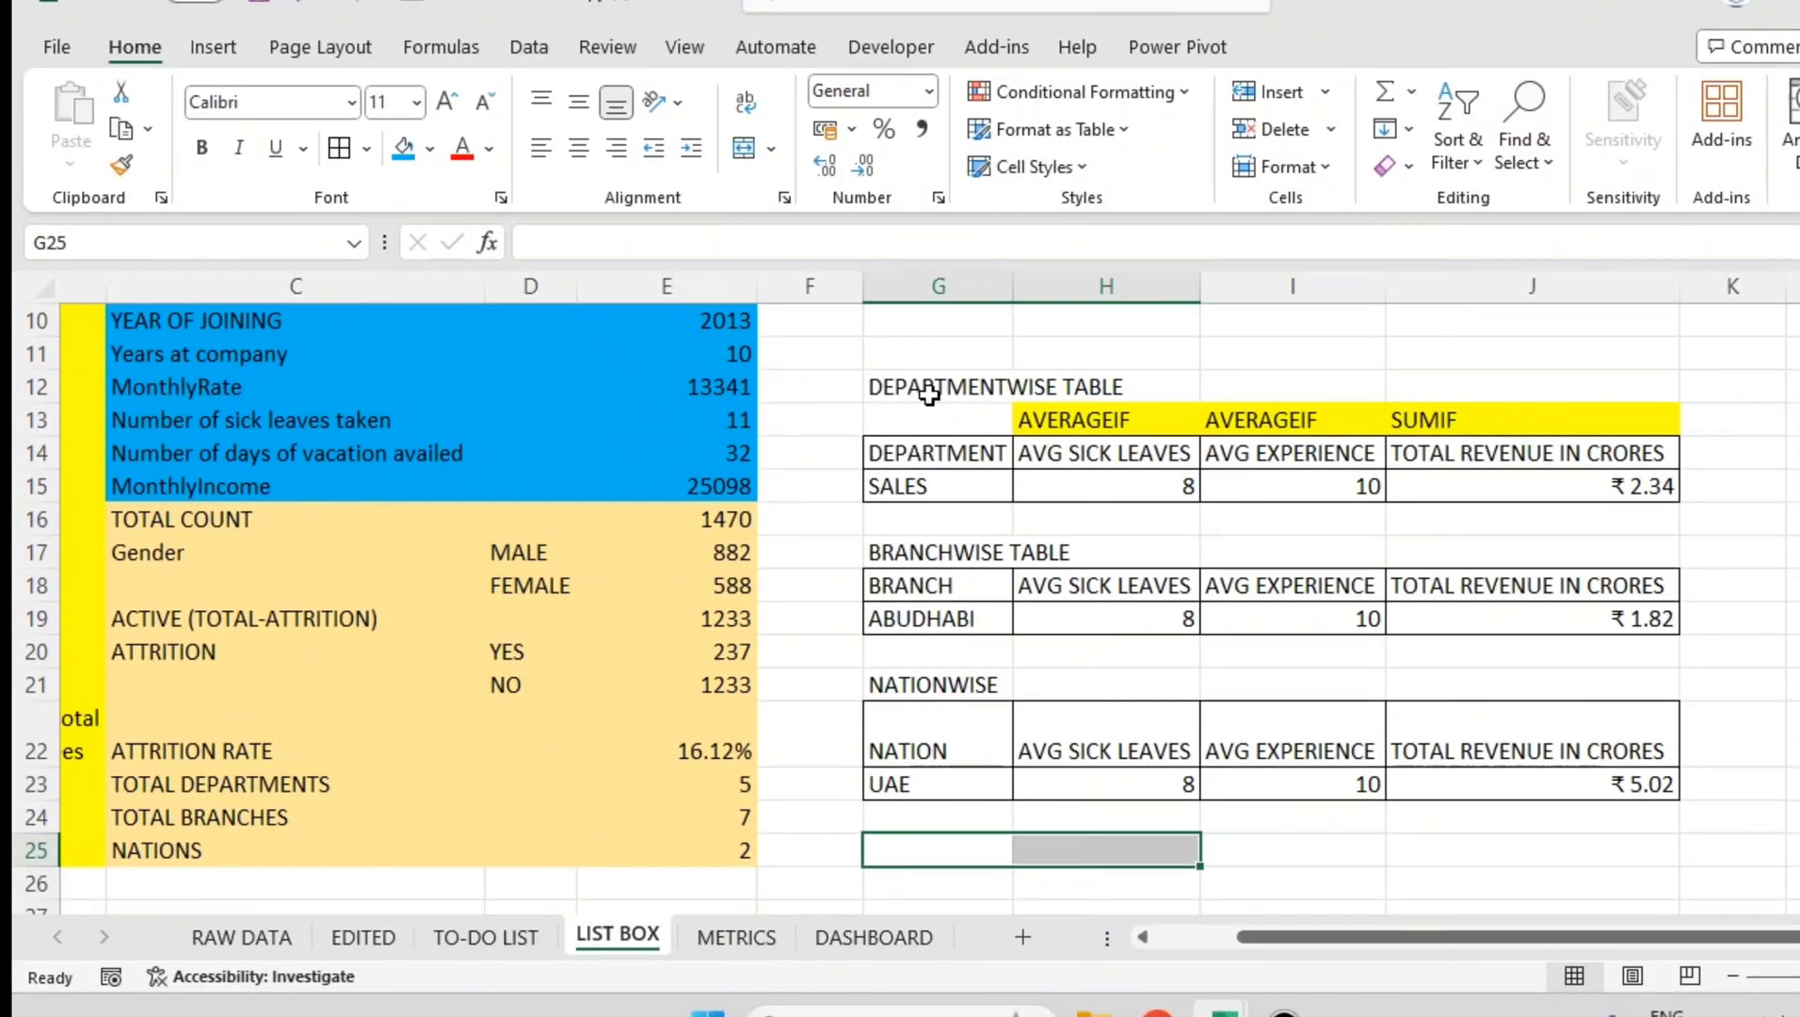
left_click(741, 941)
left_click_drag(556, 603, 812, 602)
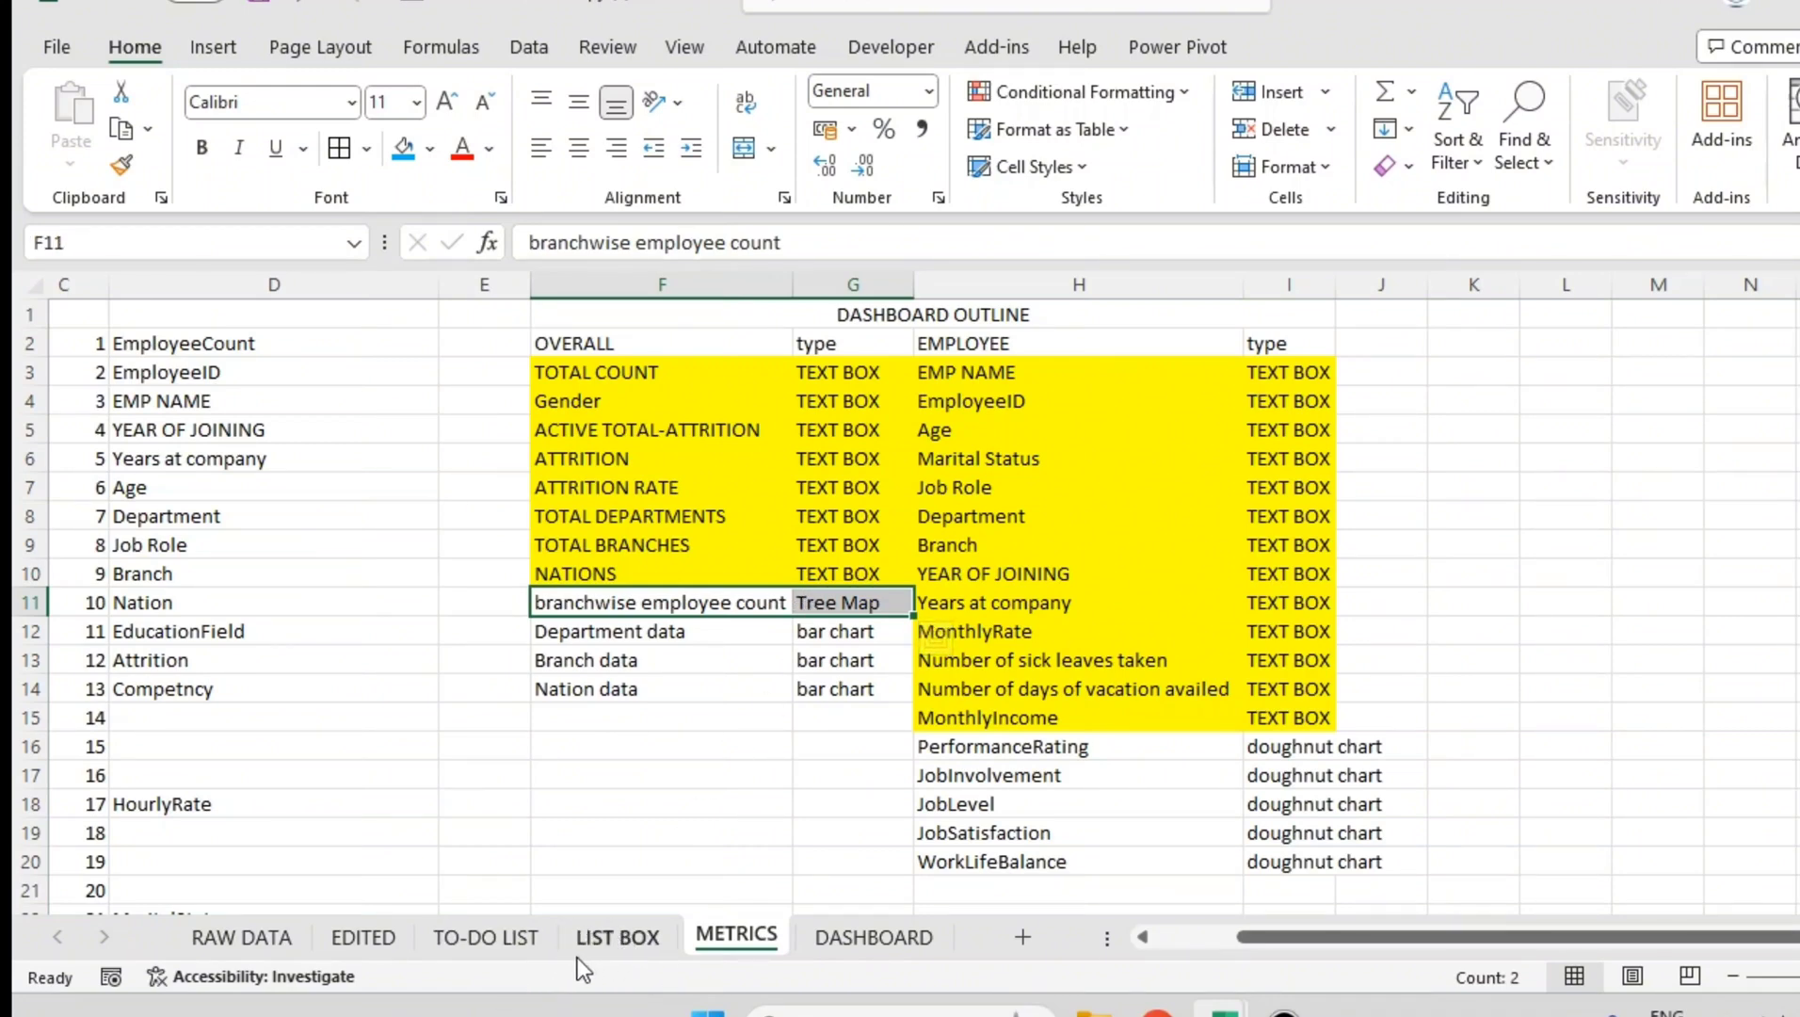
left_click(599, 934)
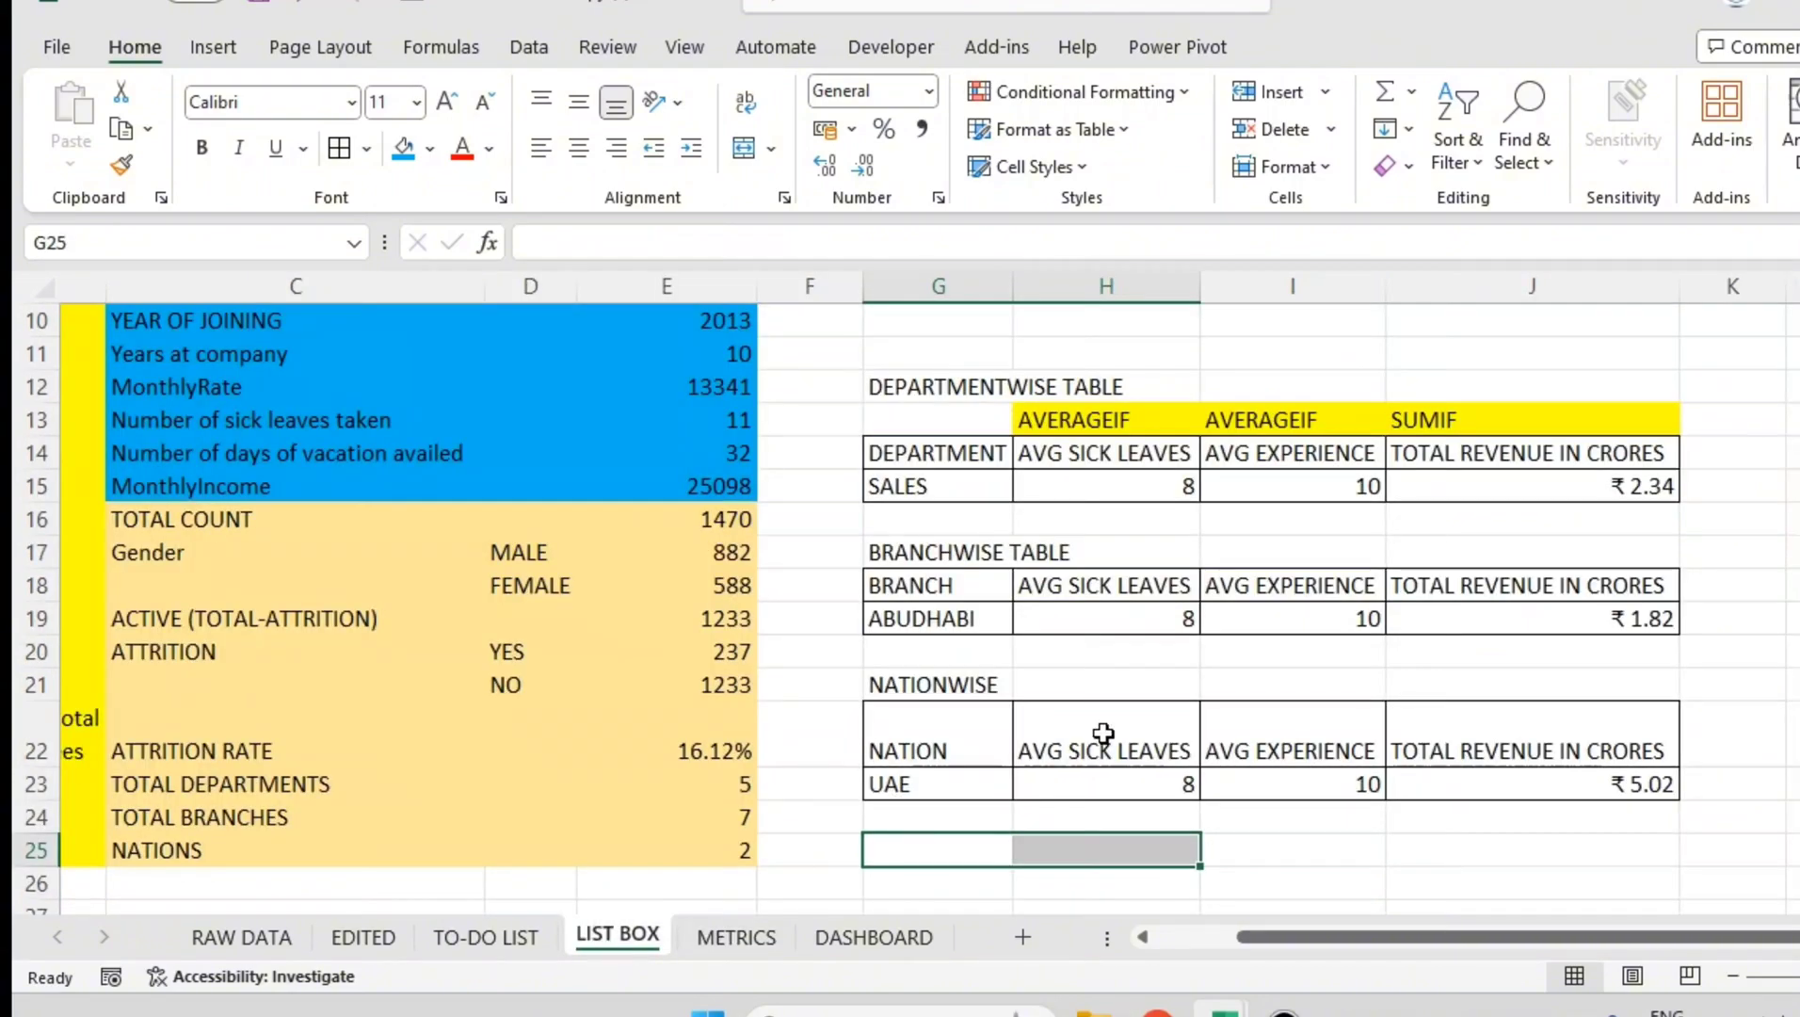
- Copy the unique branch list from H3:H9 on the LIST BOX sheet into the cells starting at G26
scroll(1036, 754, "down", 2)
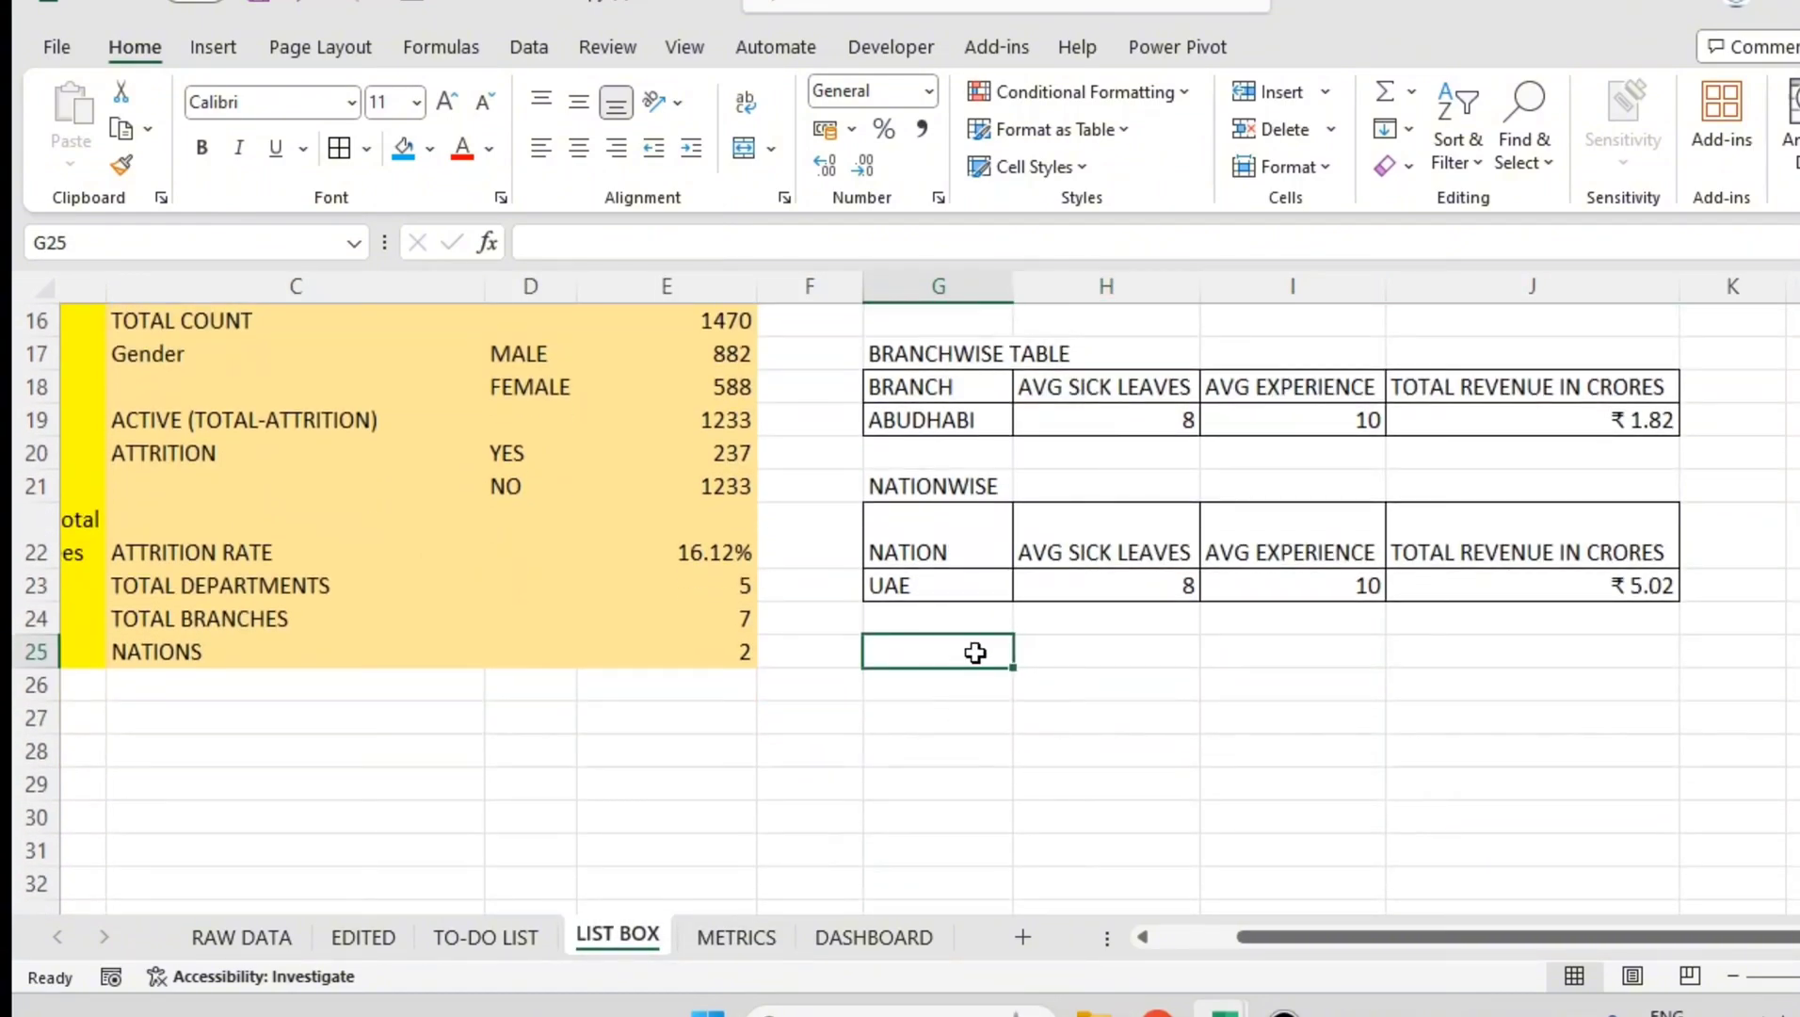
scroll(979, 659, "up", 5)
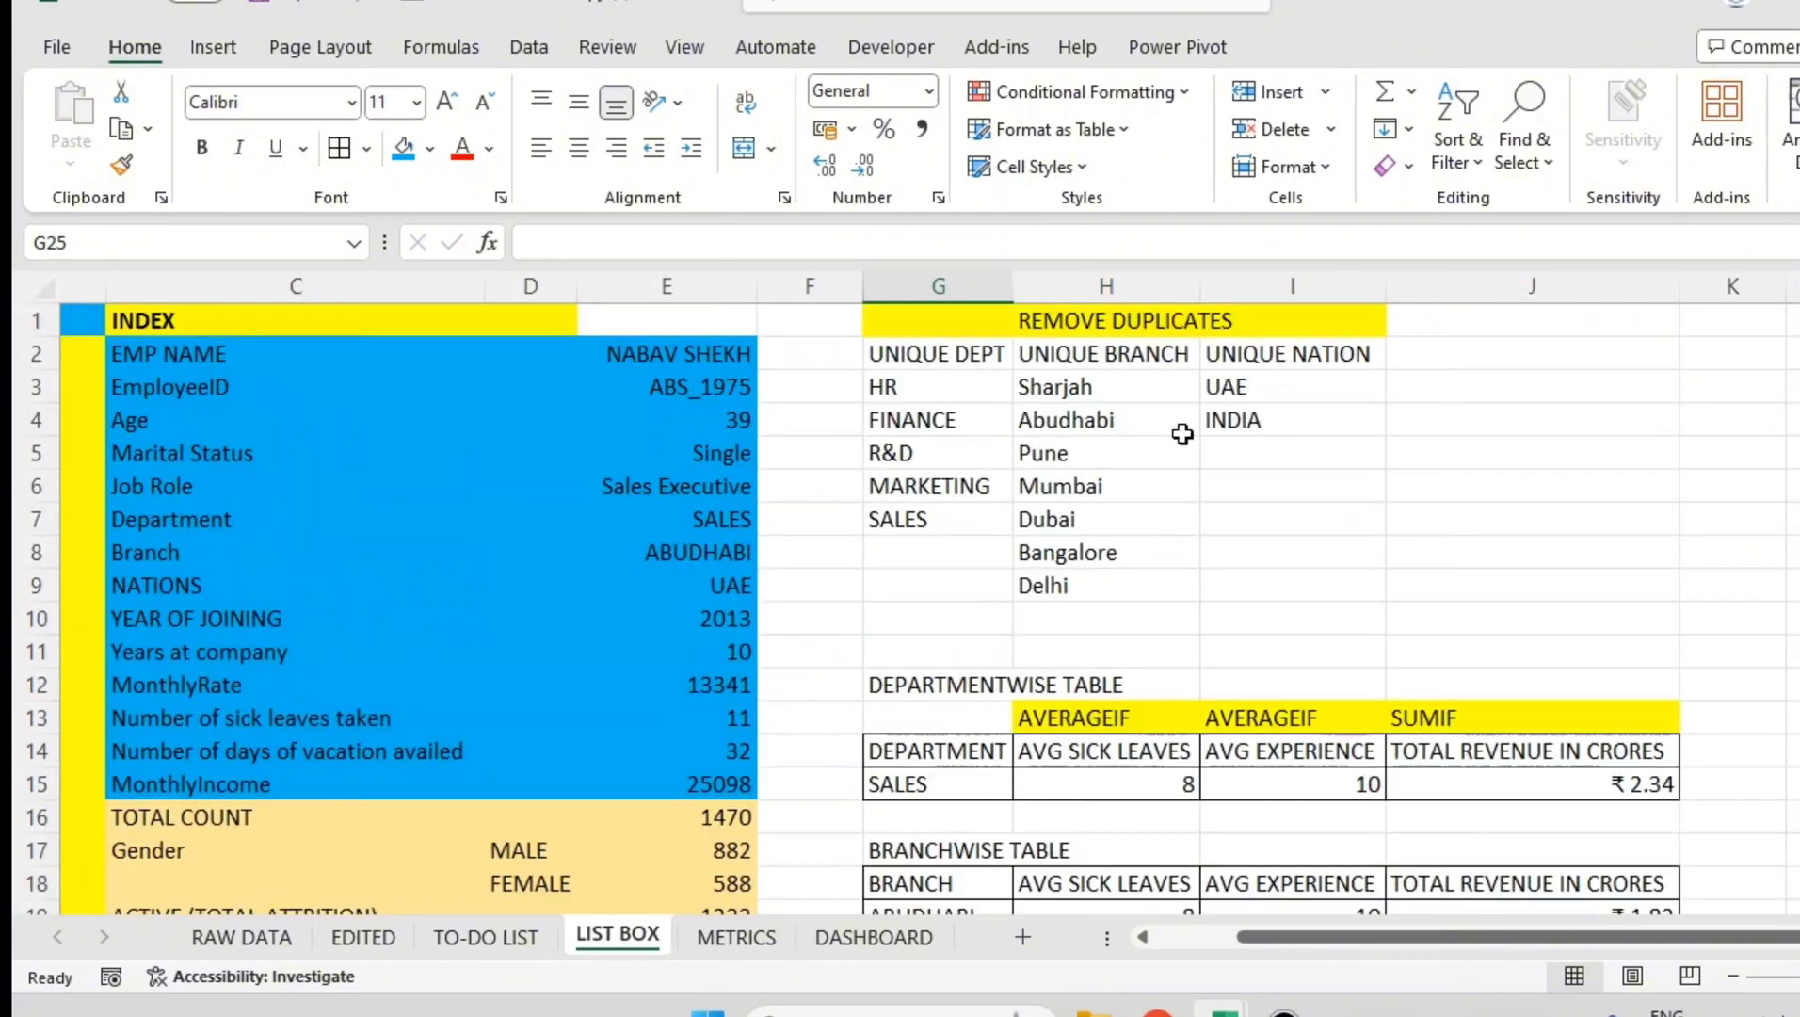
left_click_drag(1171, 378, 1116, 584)
key("ctrl+c")
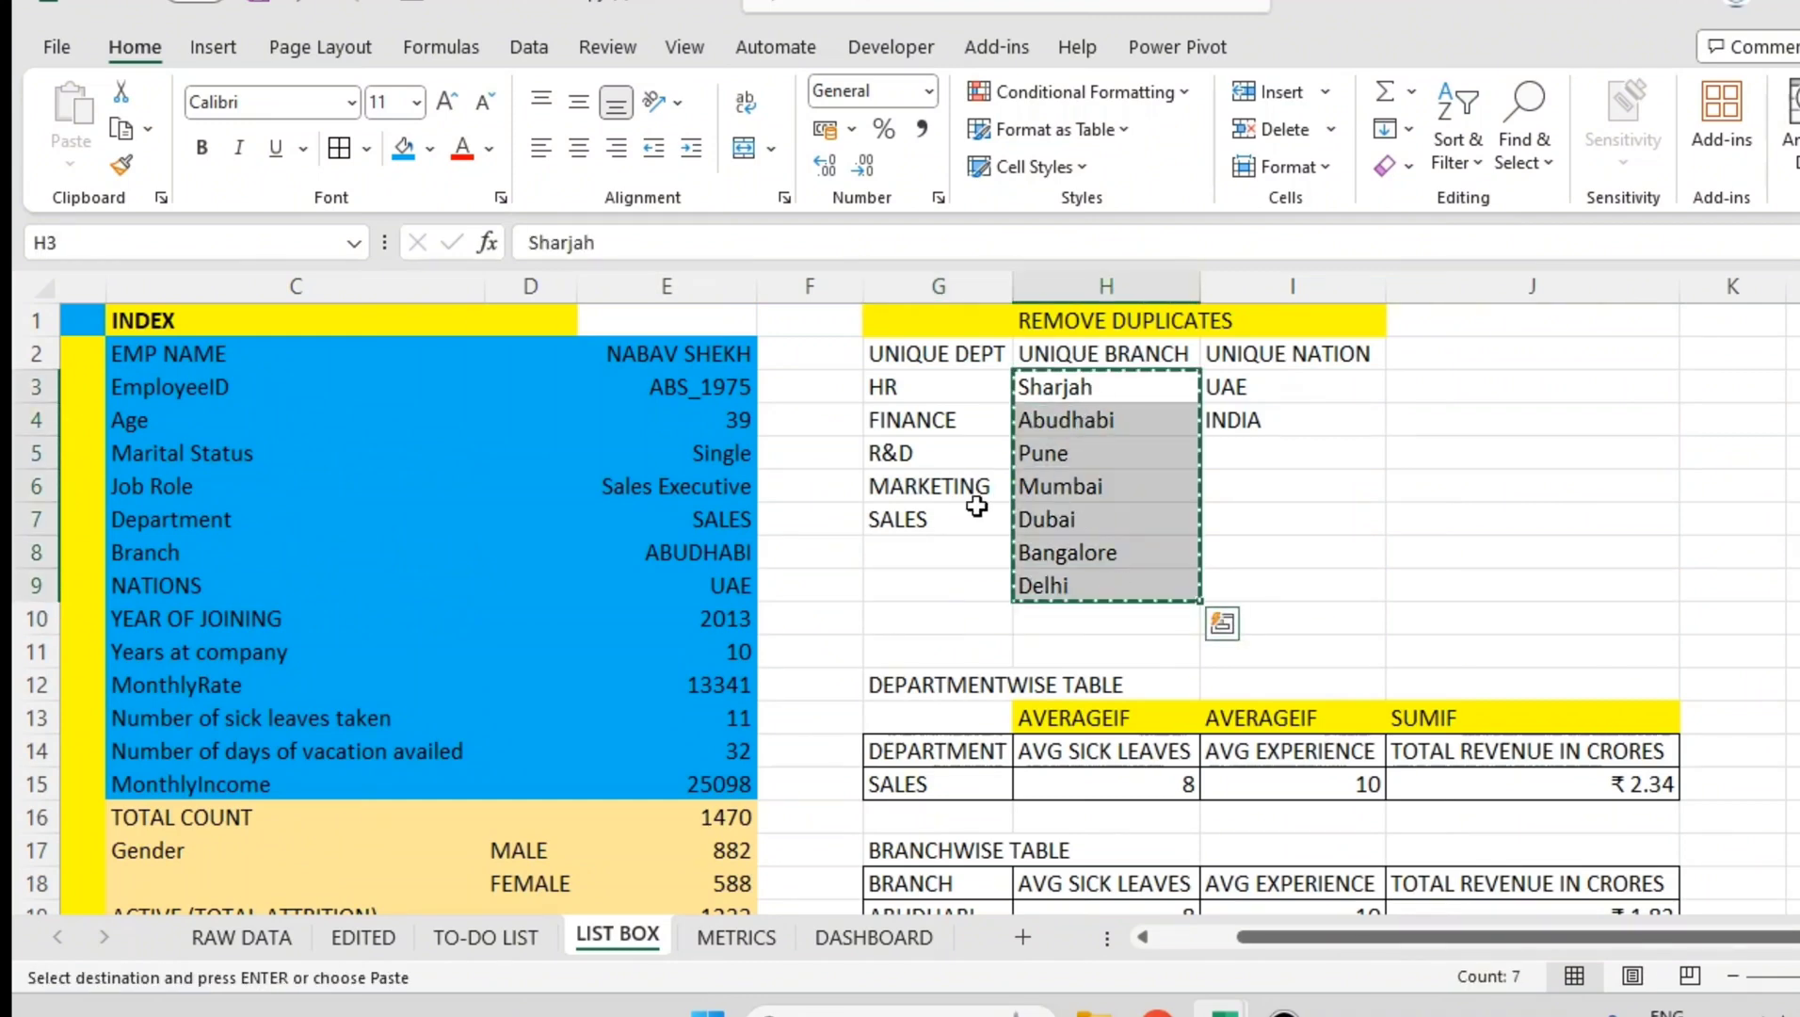
scroll(984, 508, "down", 5)
left_click(947, 678)
key("ctrl+v")
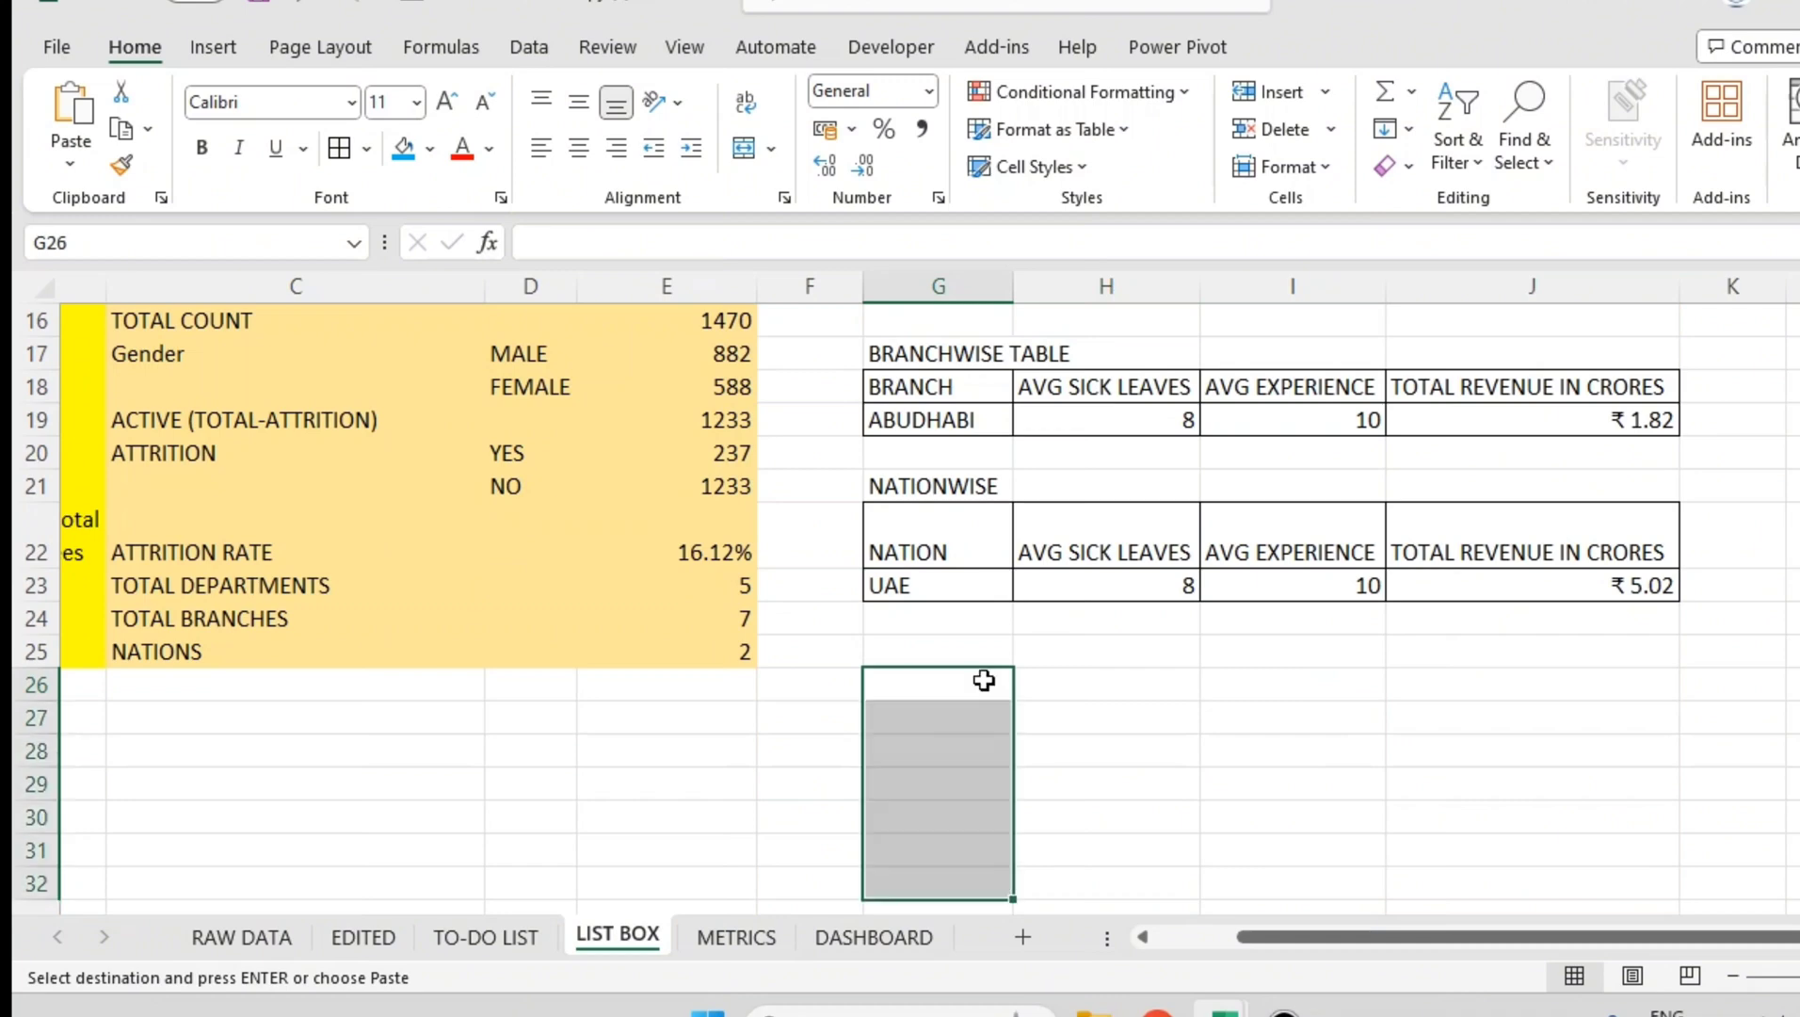
- Head the new table with BRANCH in G25 and NO.OF EMPLOYEES in H25
left_click(976, 652)
type("BRANCH")
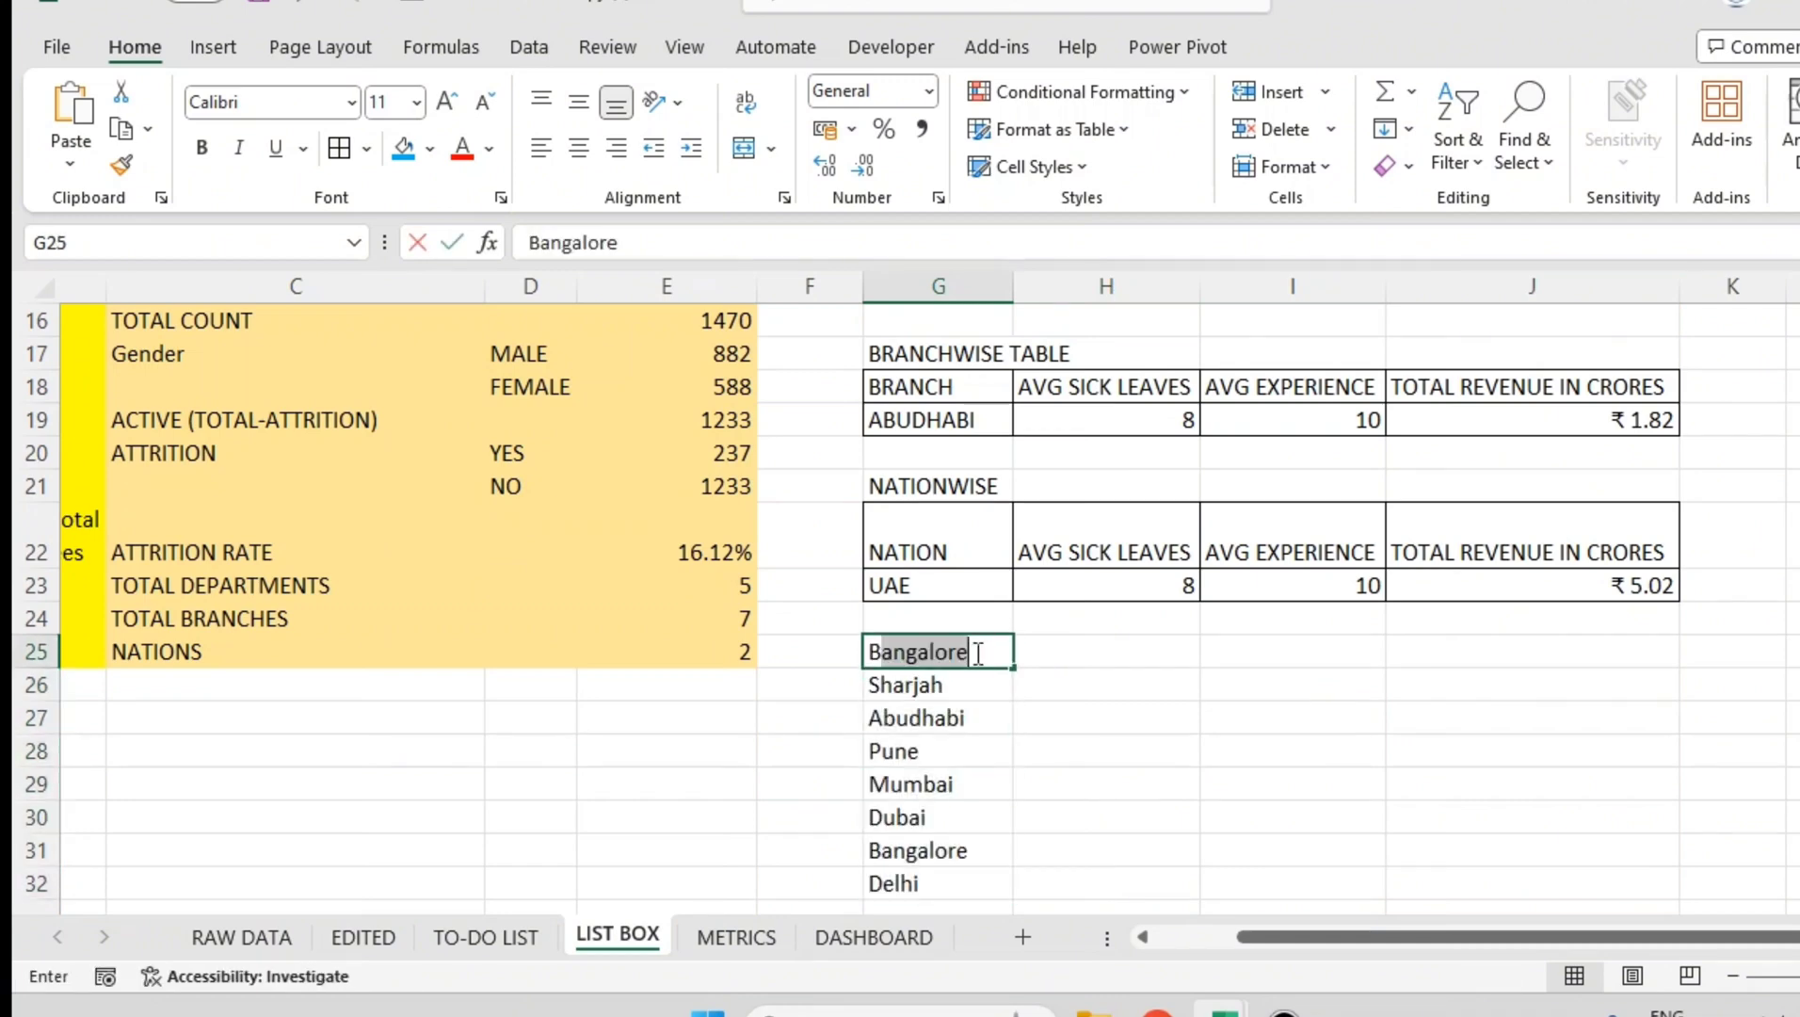
key("Tab")
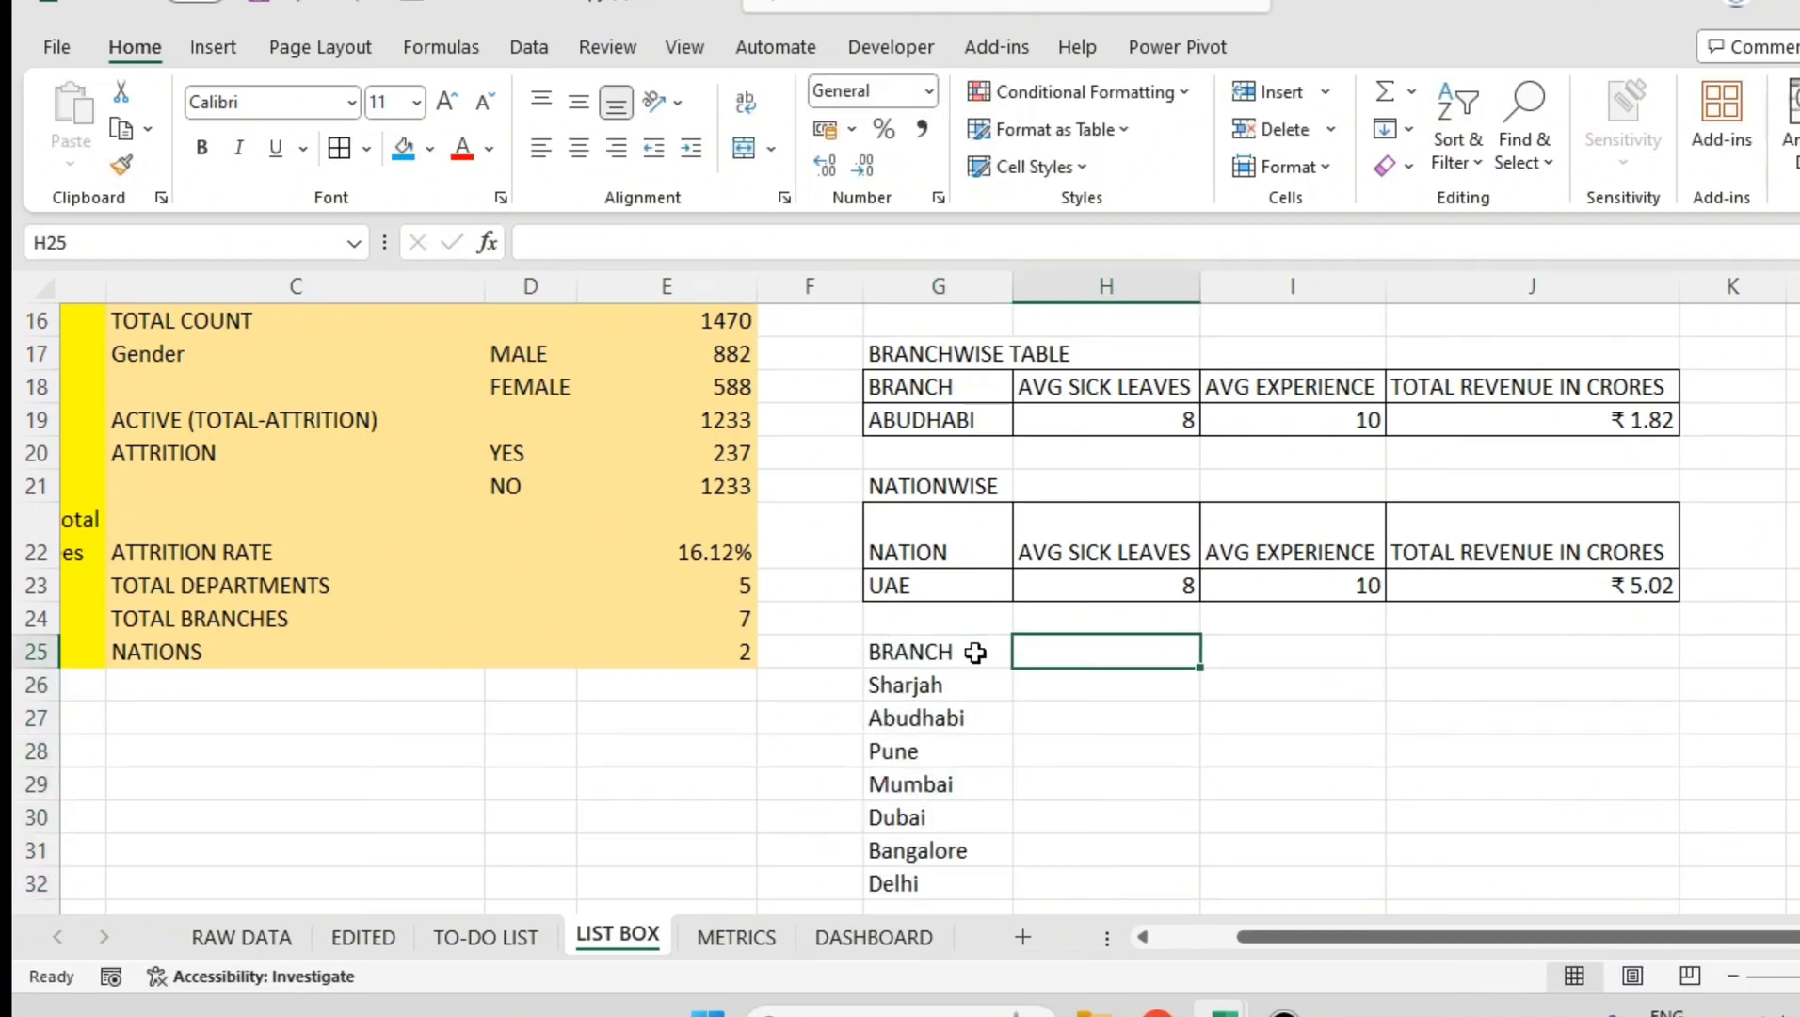
type("NO.OF EM")
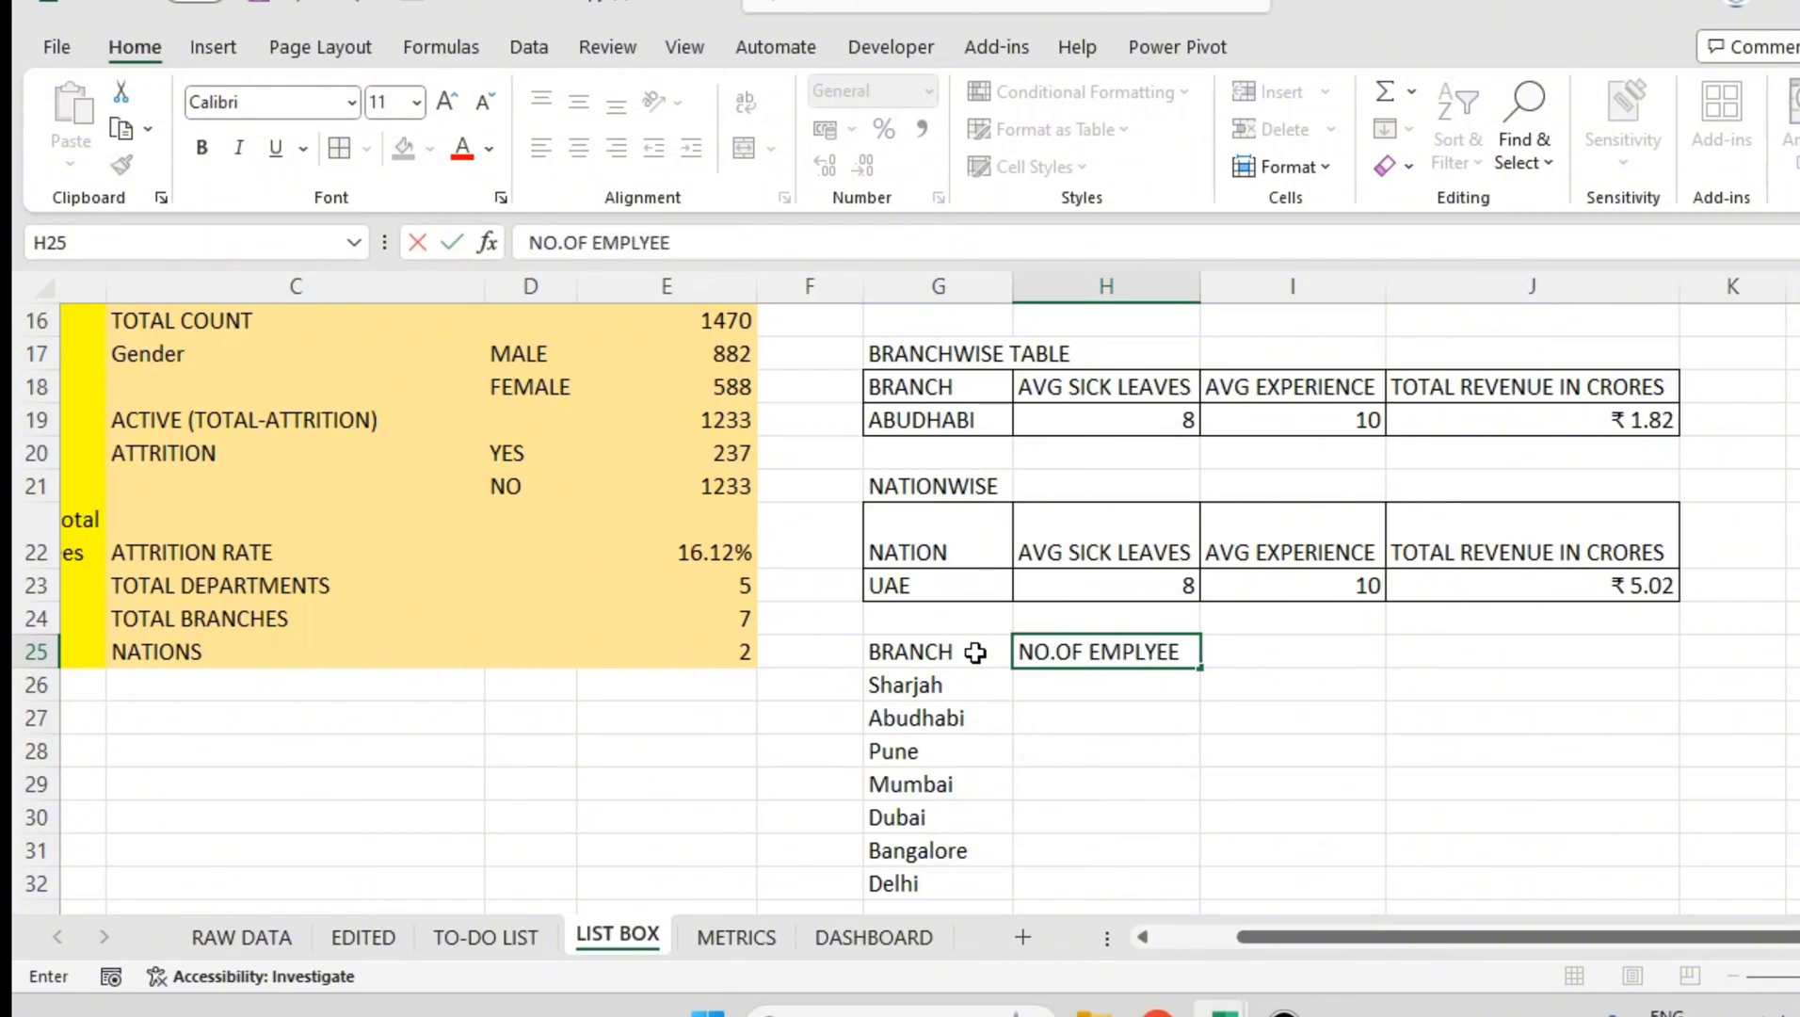
type("PLOYE")
key("Return")
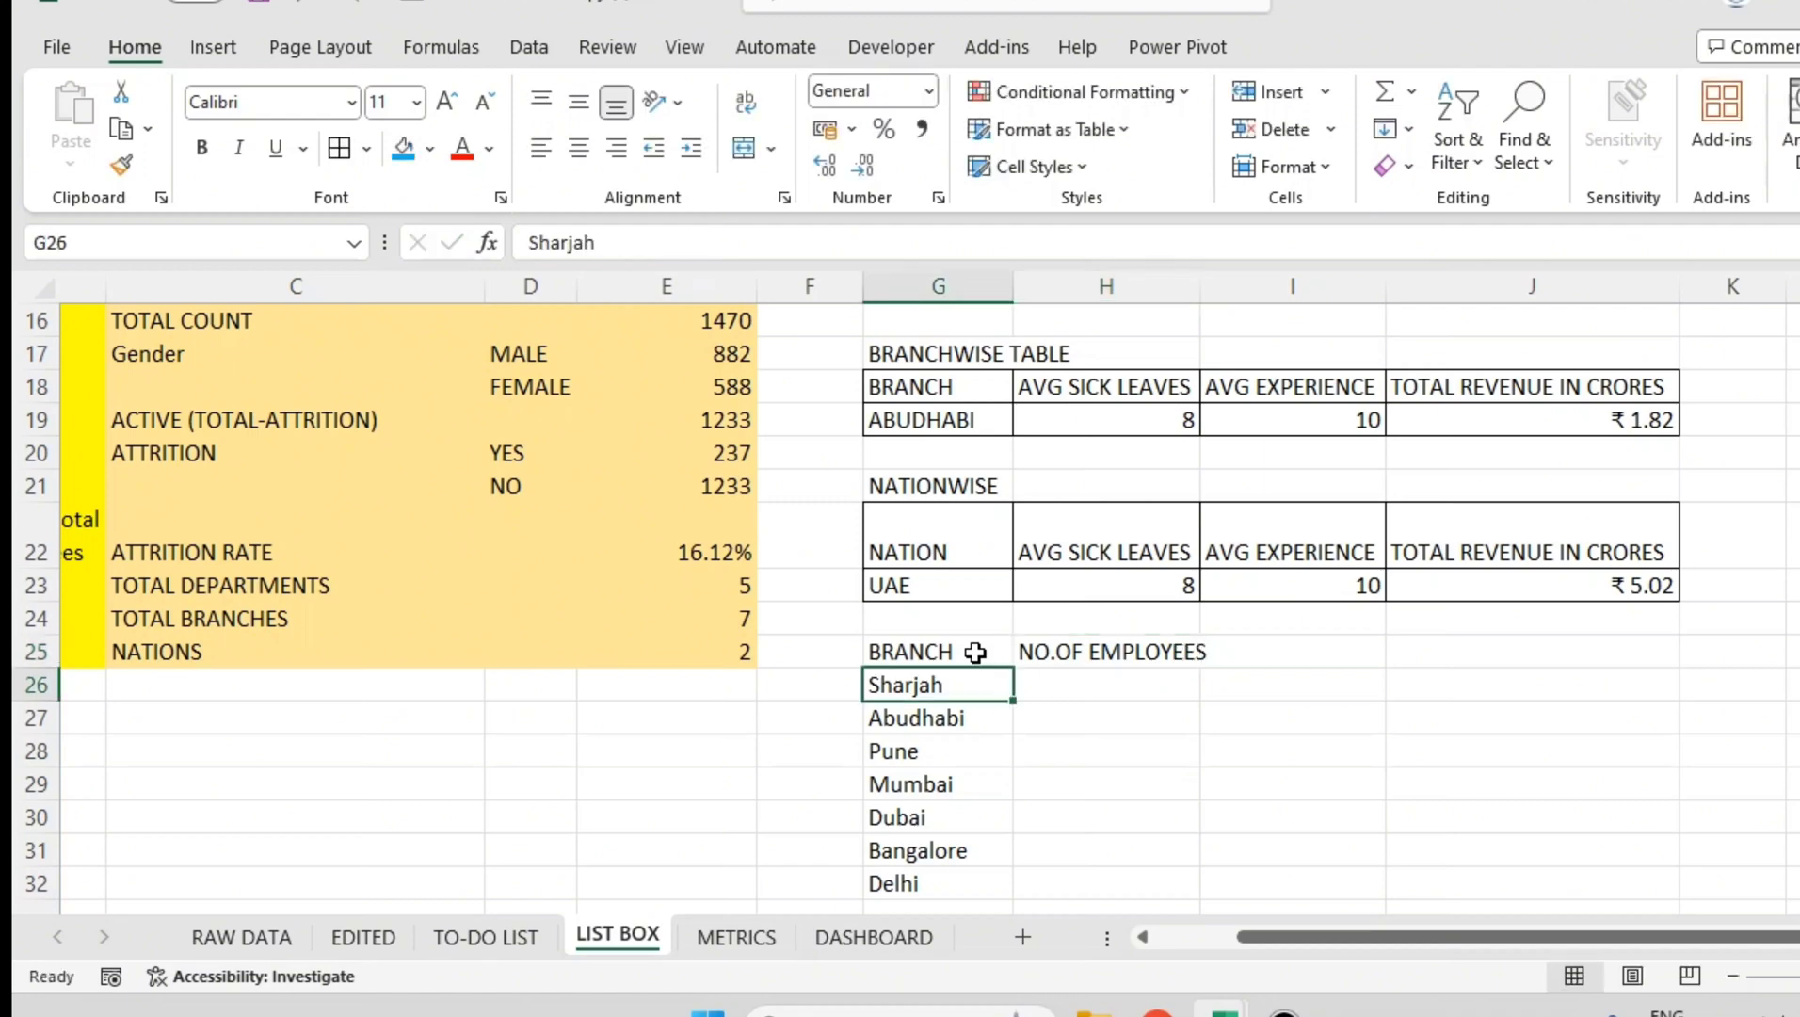
- Enter =COUNTIF(BRANCH,G26) in H26 to count the Sharjah branch's employees
left_click(1134, 662)
left_click(1124, 682)
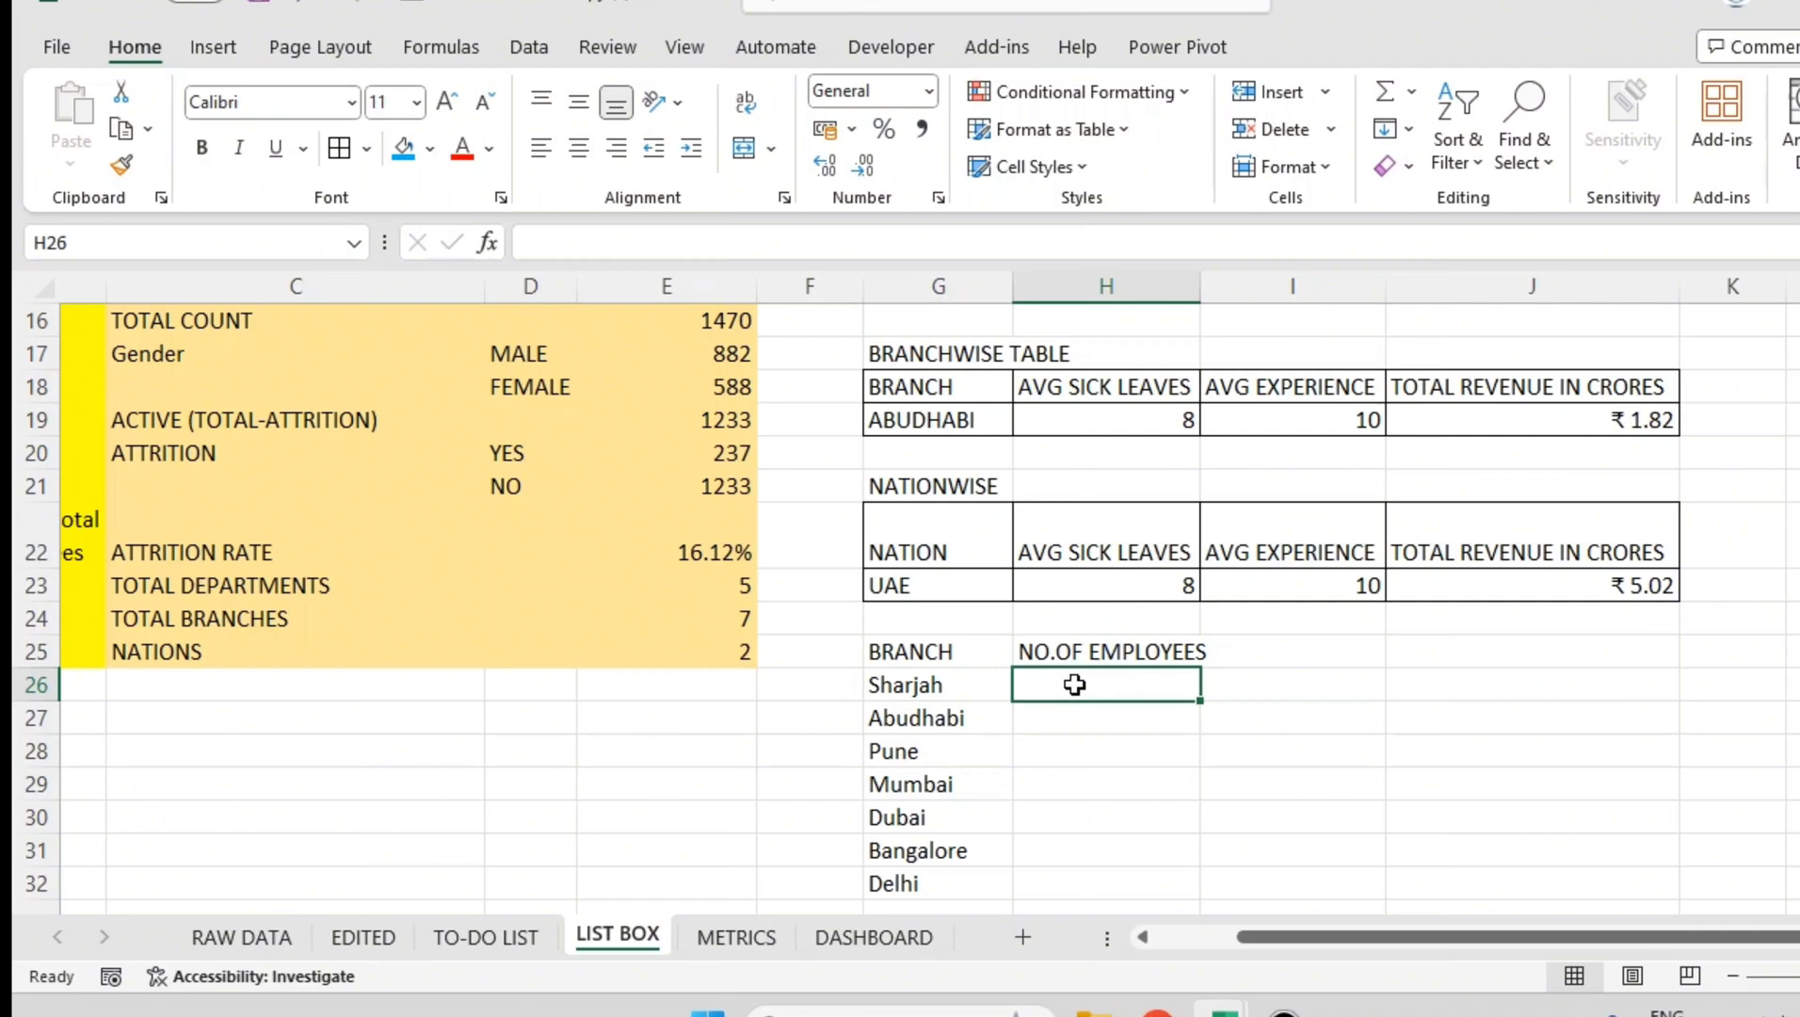
scroll(859, 633, "up", 4)
scroll(1268, 624, "down", 6)
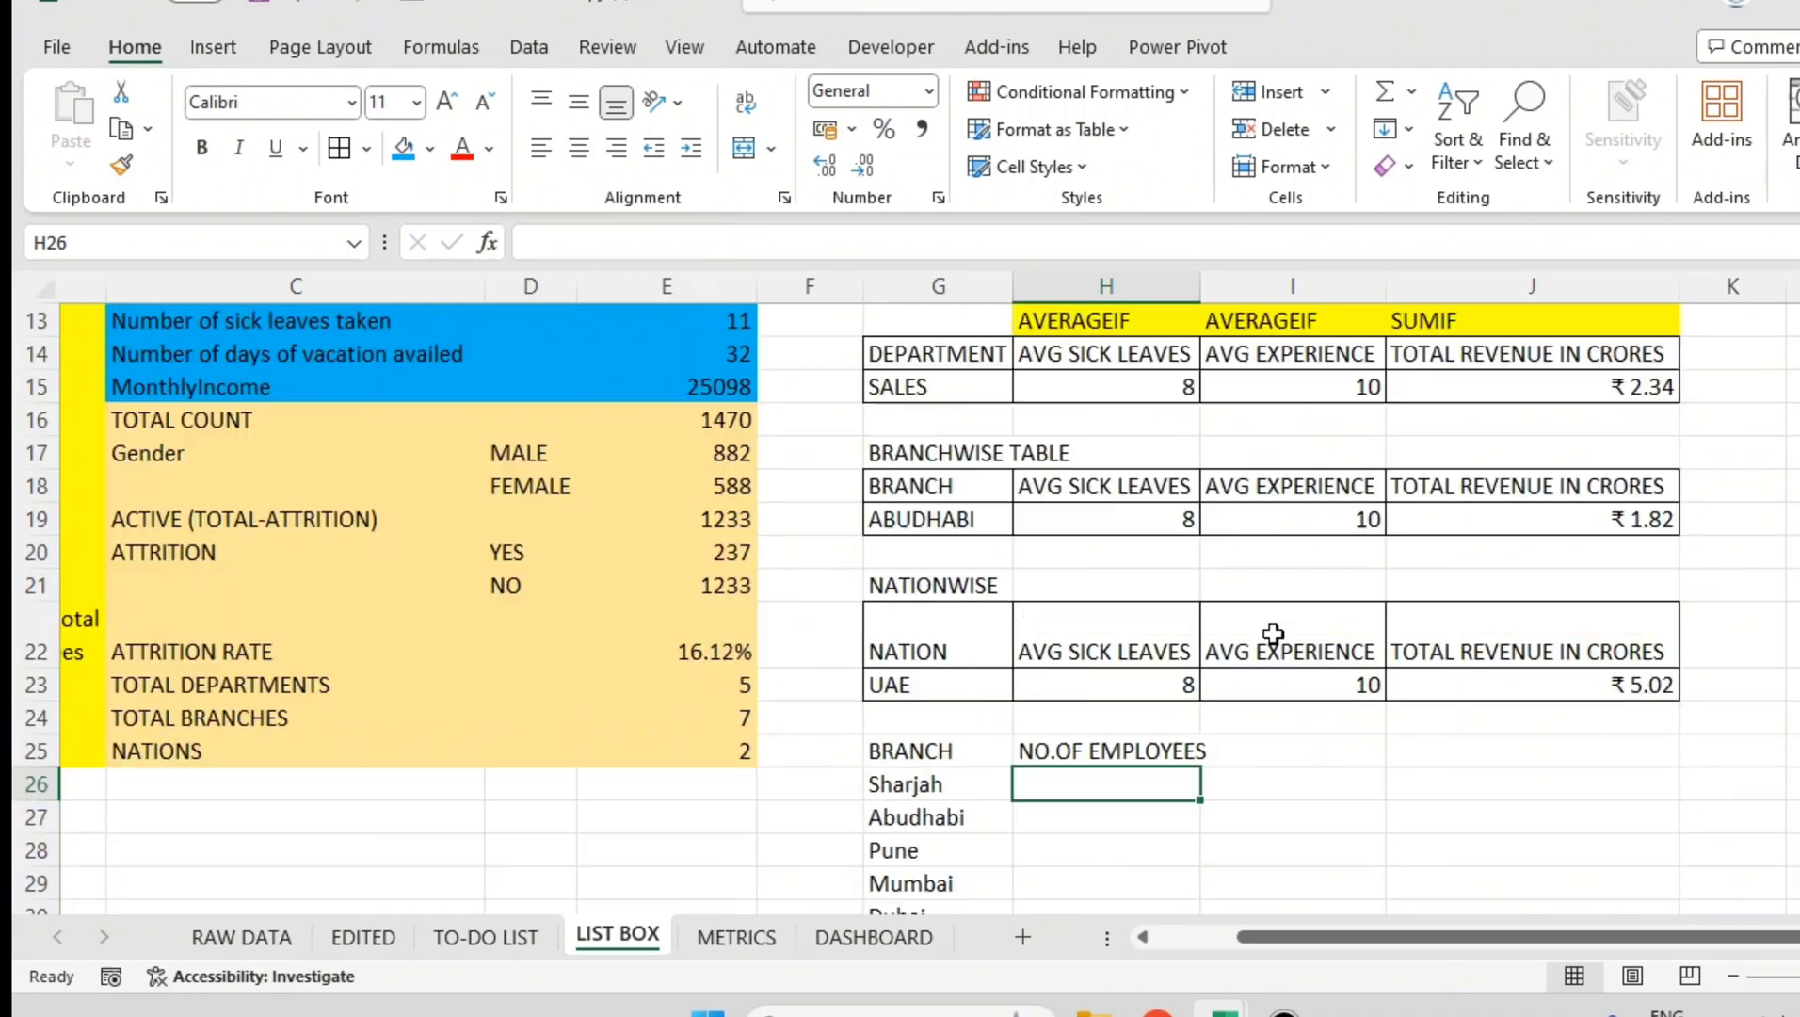
type("=")
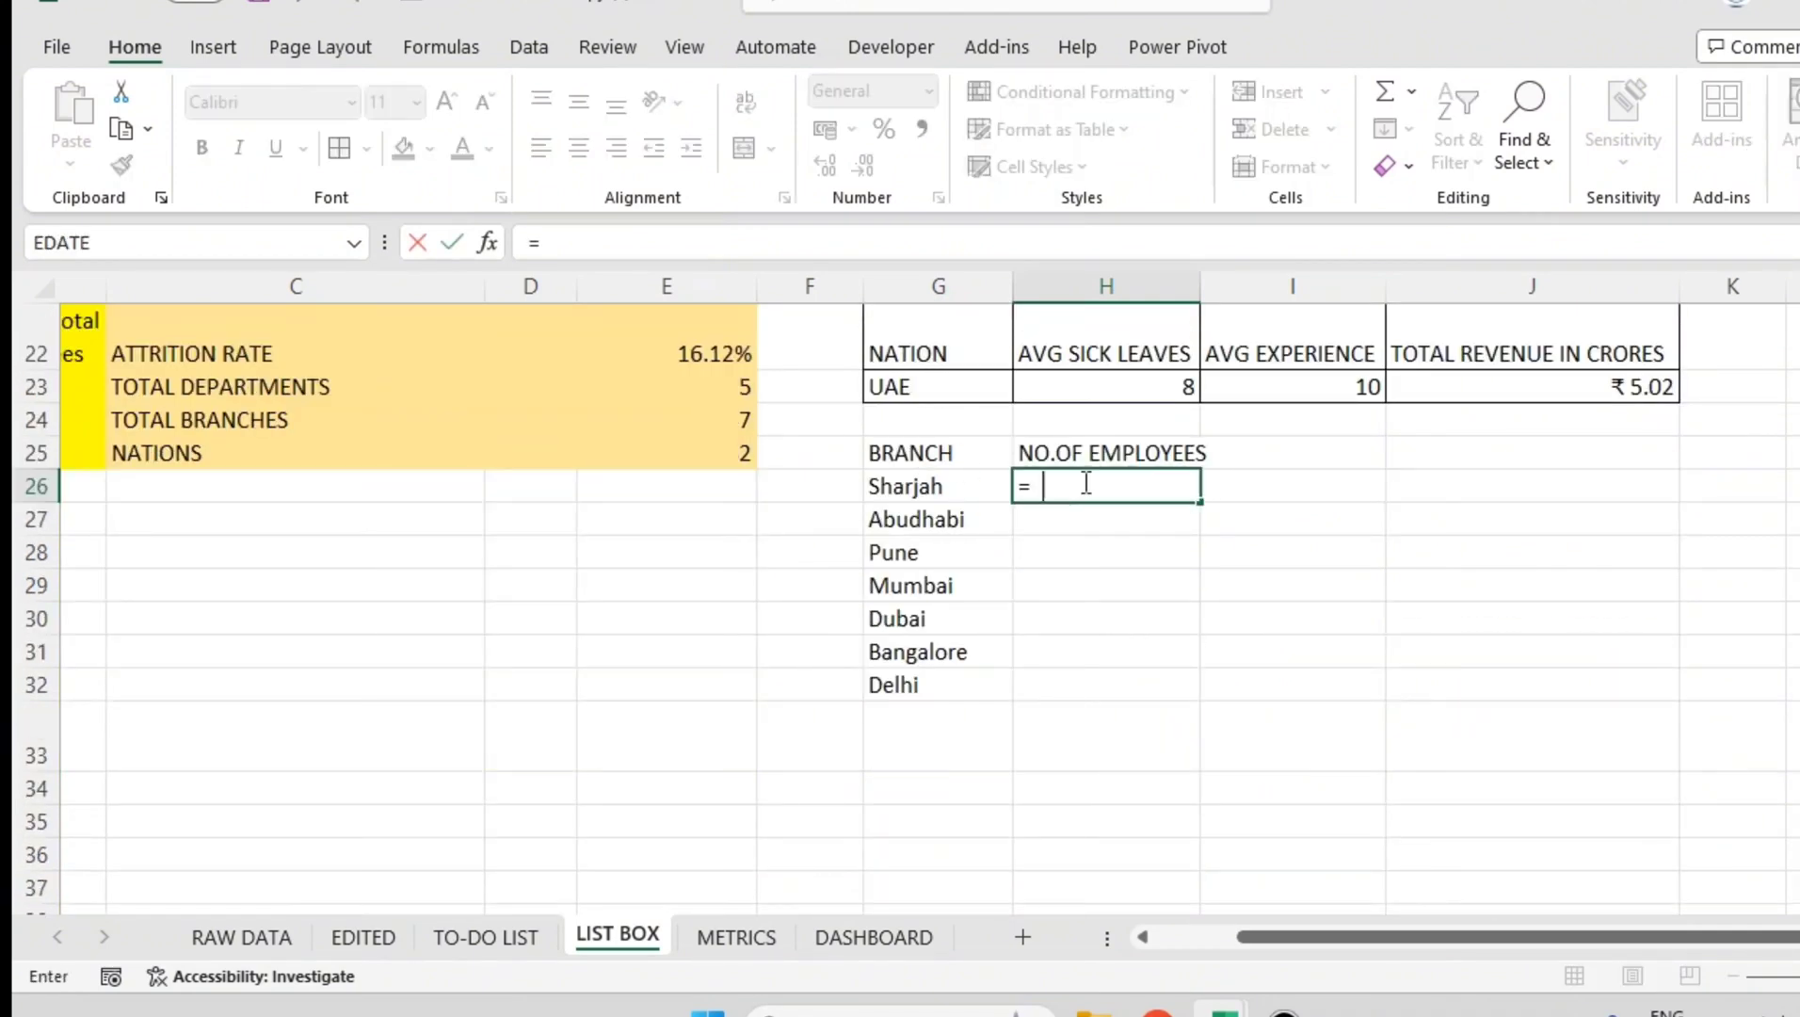
type("COUNTIF(")
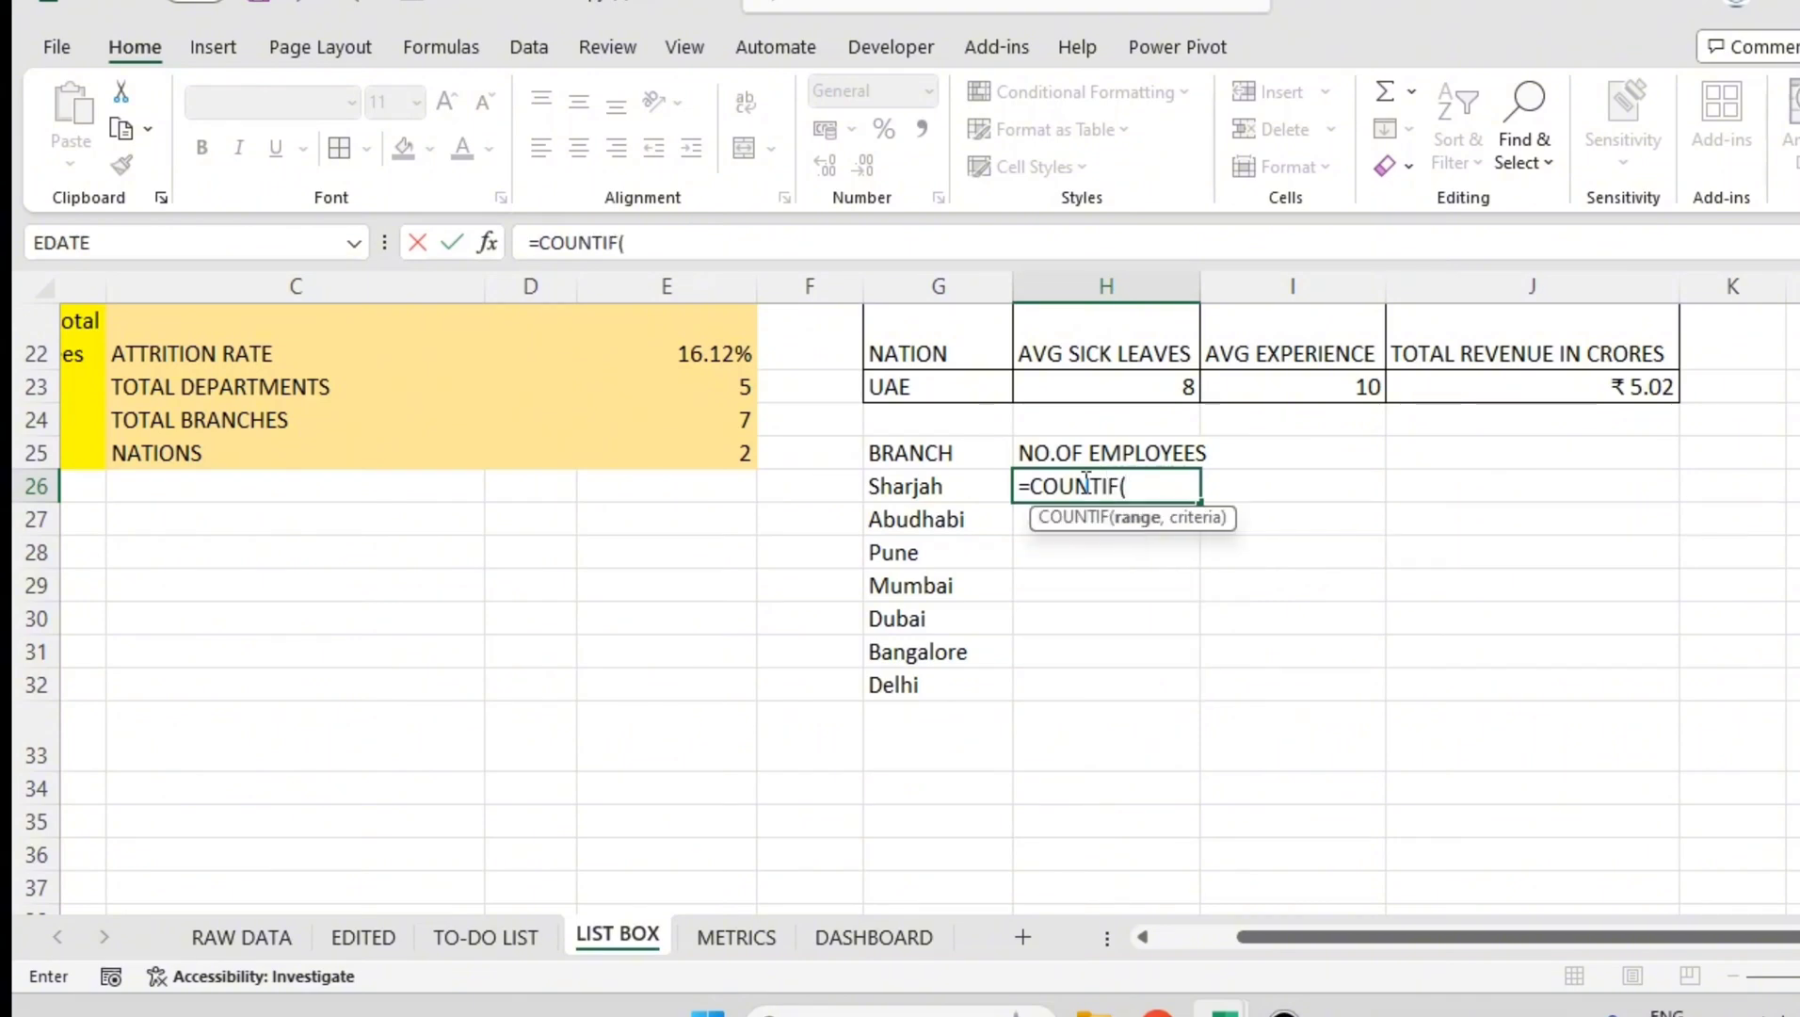
type("BRA")
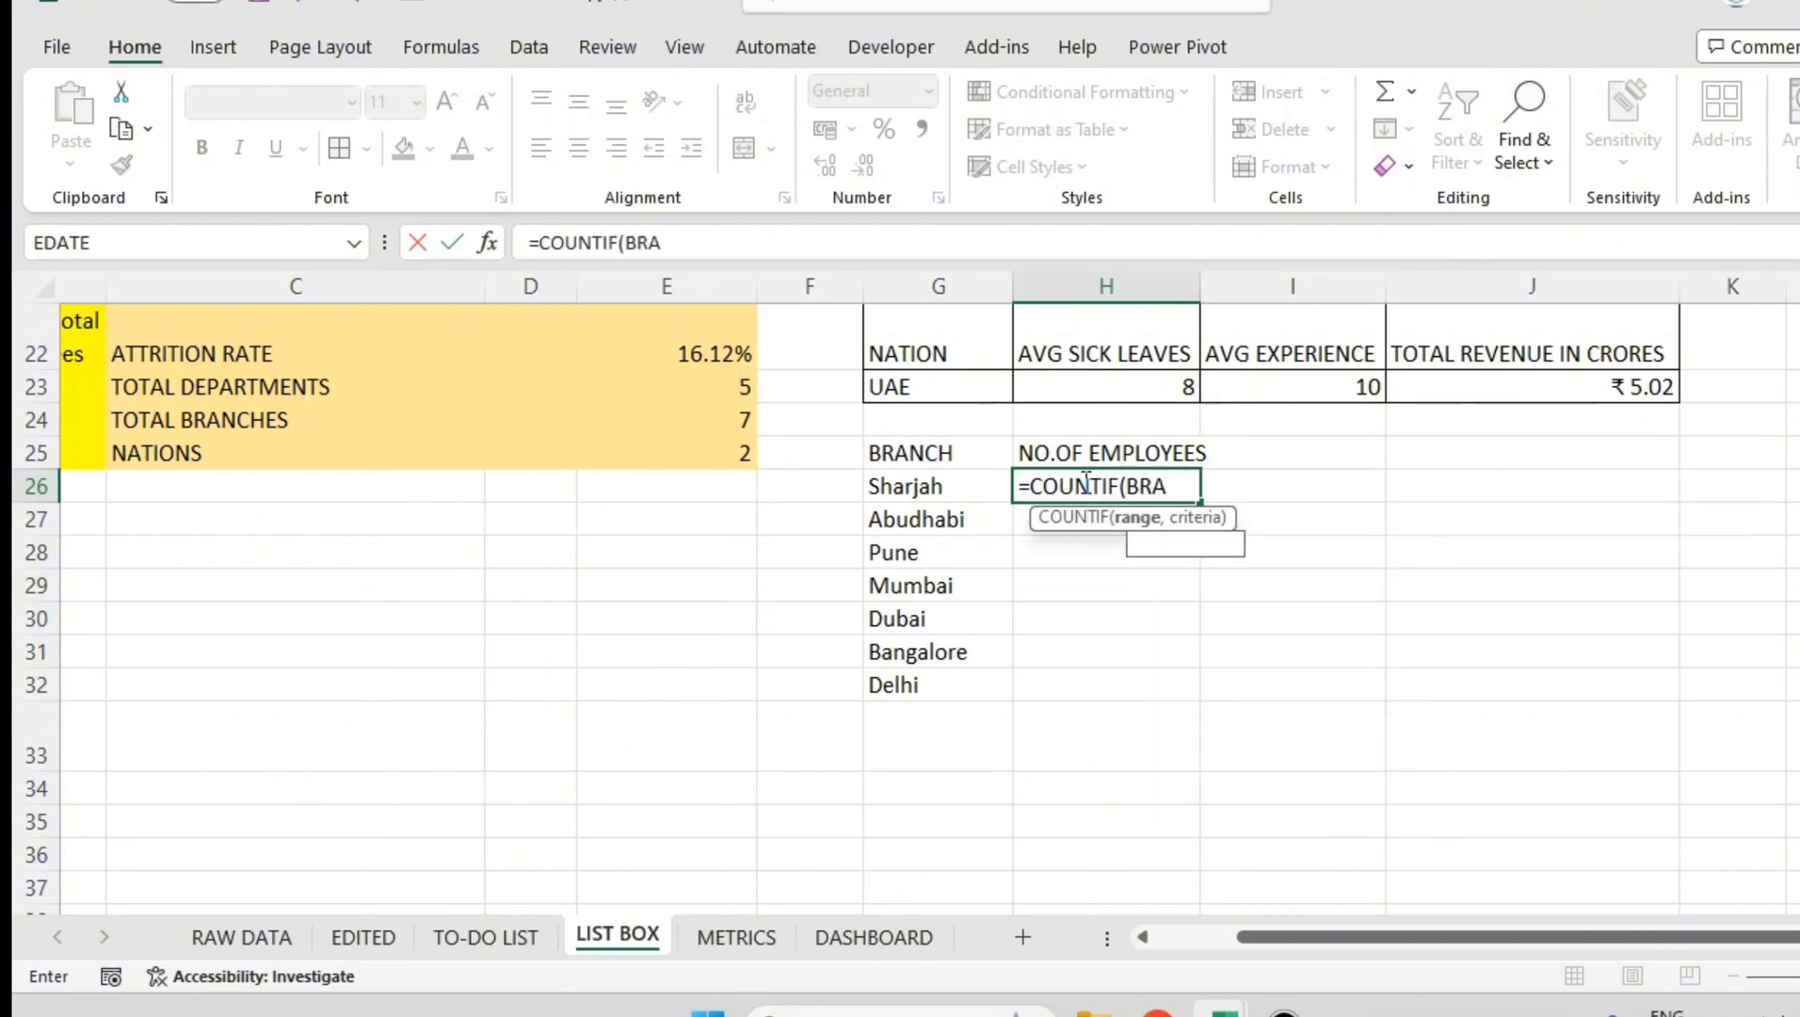
type("NCH,")
left_click(953, 489)
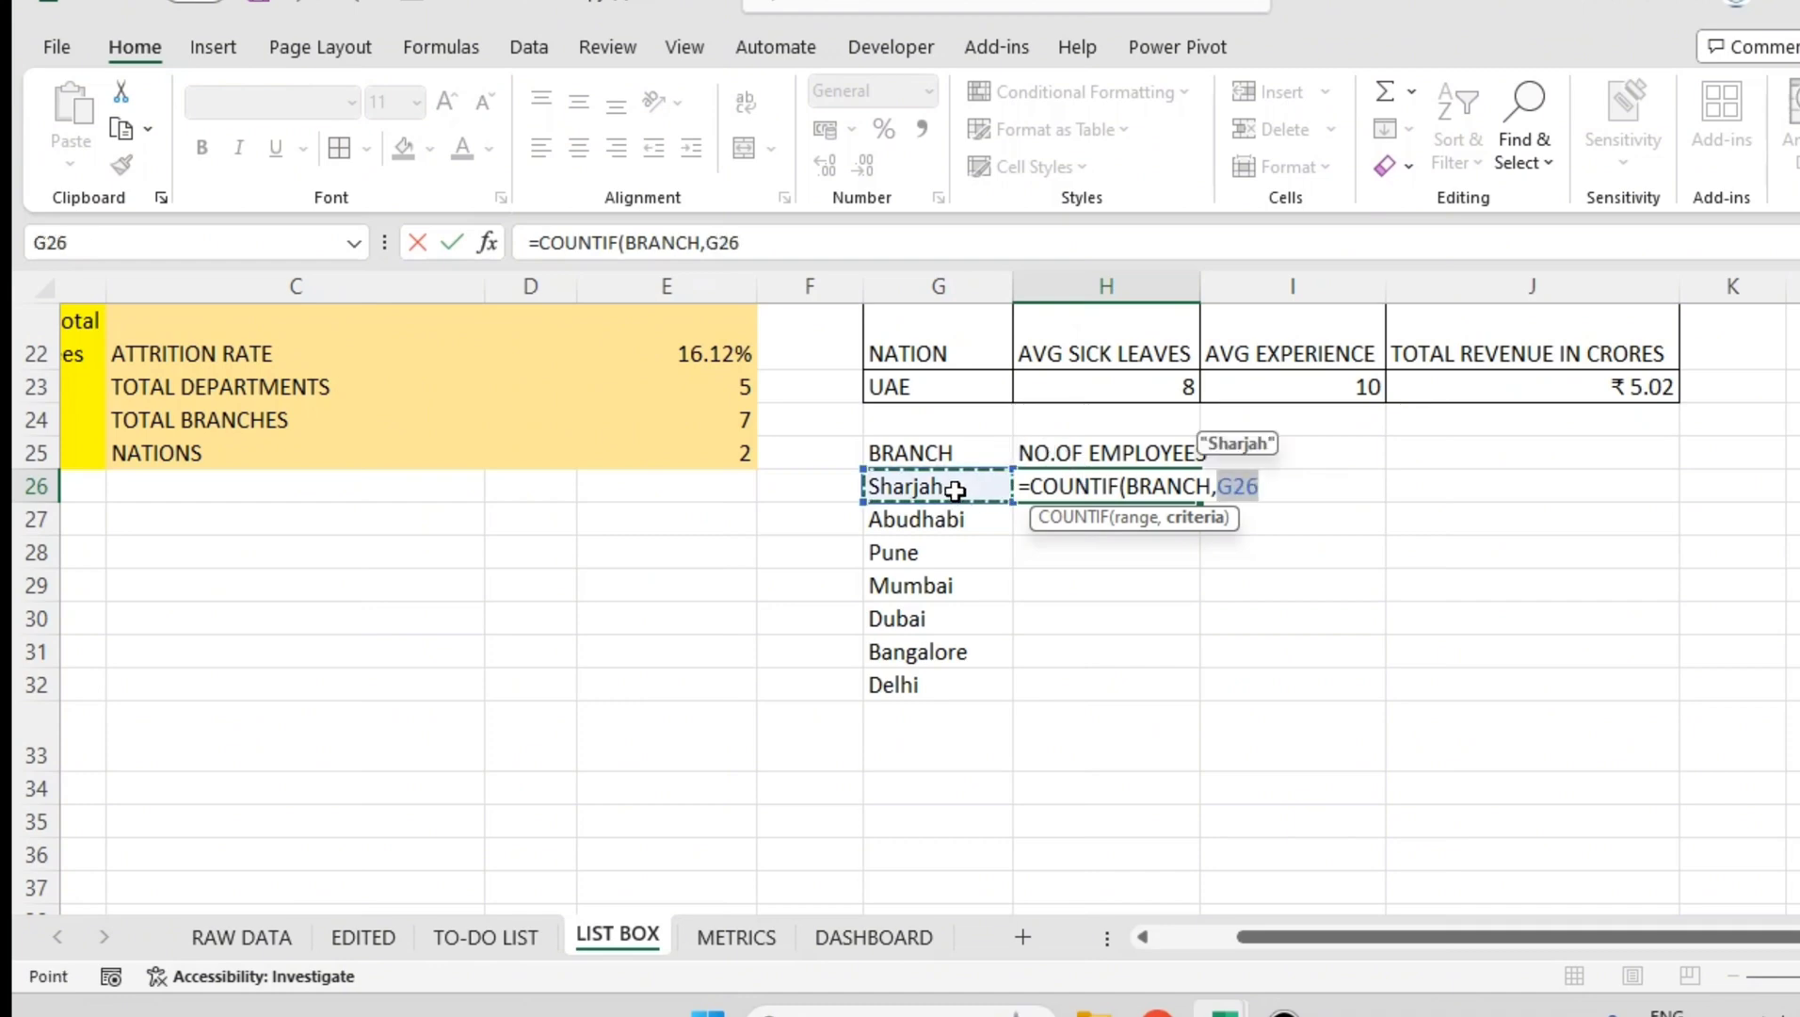
key("Return")
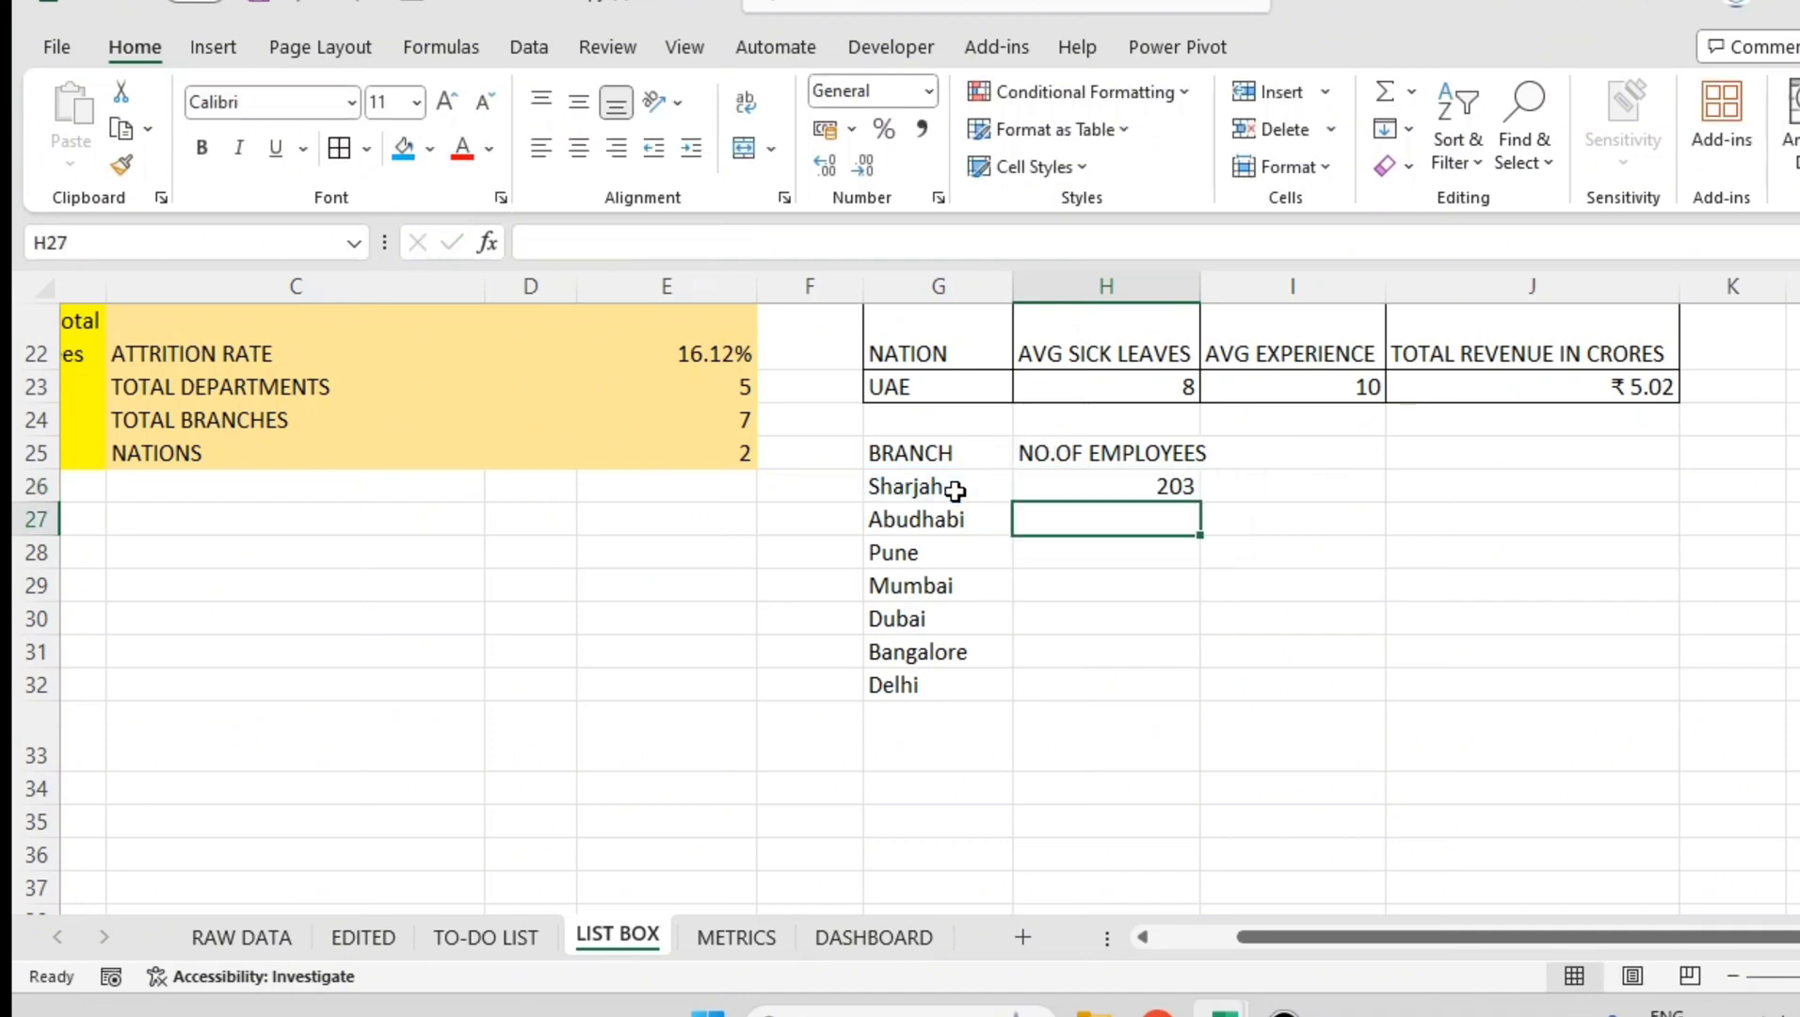
- Fill the Sharjah count formula down to H32 and clear the whole H26:H32 range
left_click(1033, 495)
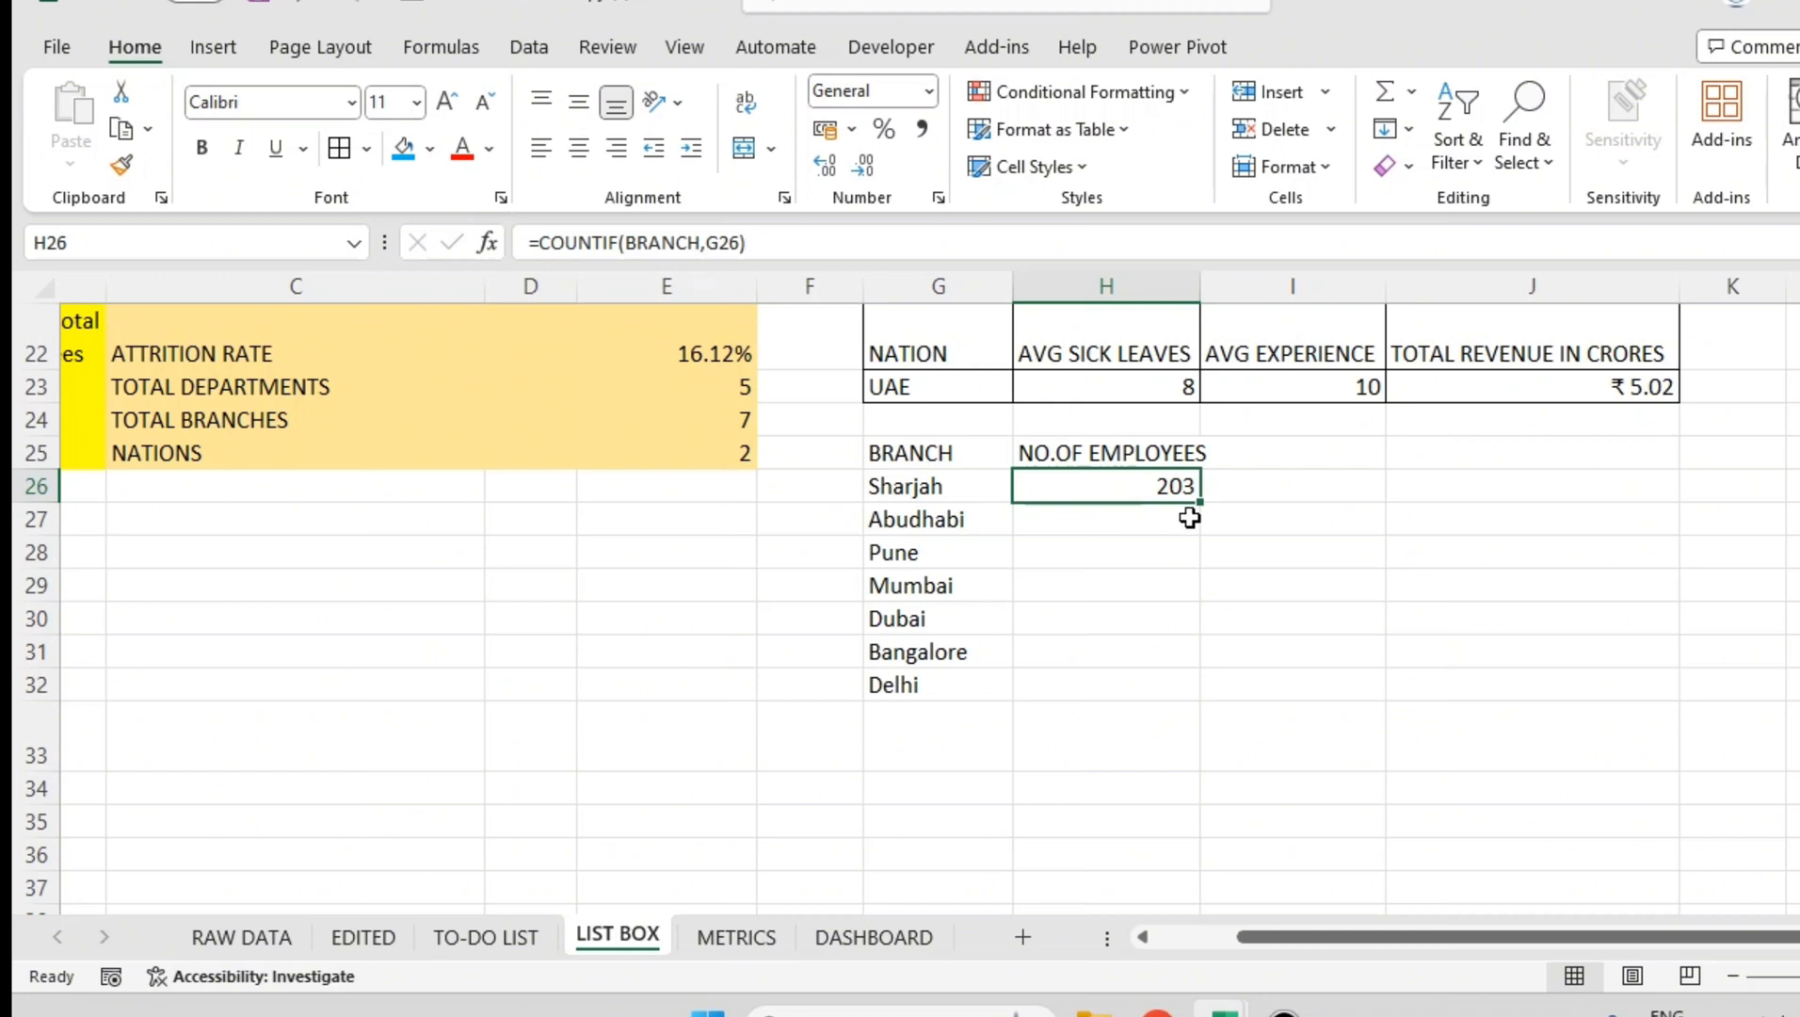
left_click_drag(1196, 507, 1179, 690)
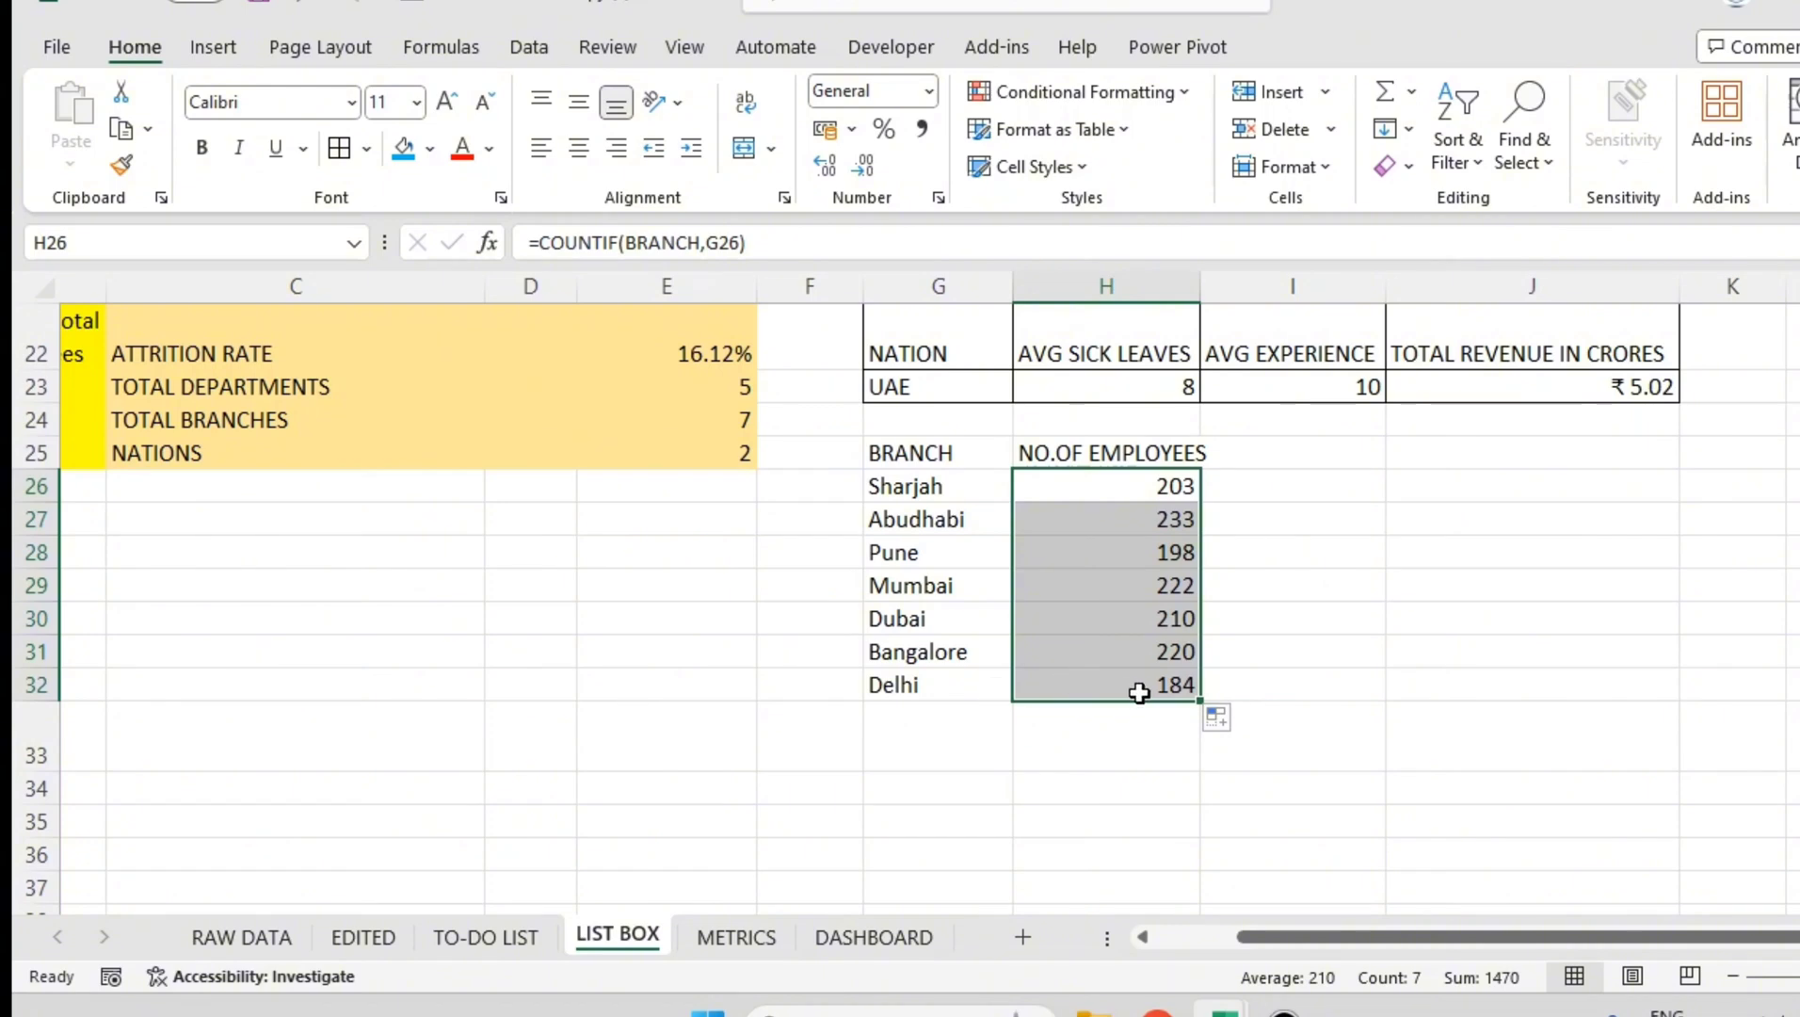
key("Delete")
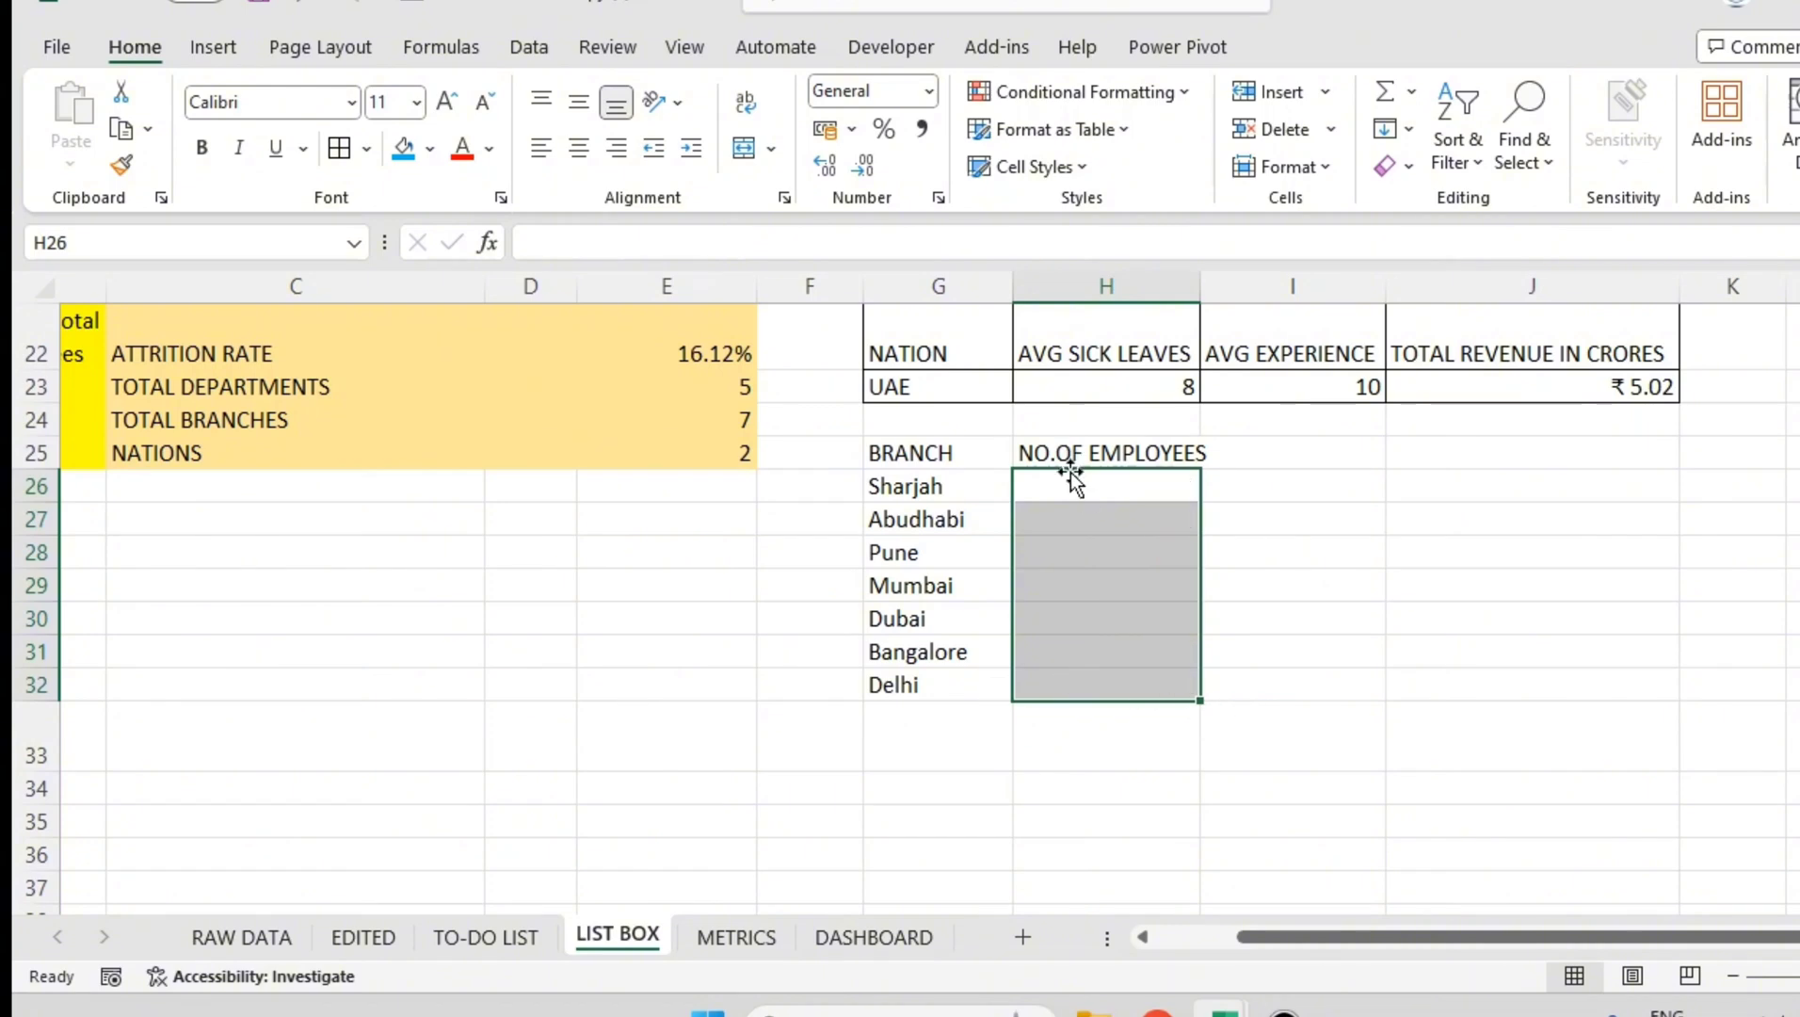
- Count the employees of the Sharjah branch in the cleared cell H26 with =COUNTIF(BRANCH,G26)
left_click(1070, 482)
scroll(1189, 534, "up", 3, "ctrl")
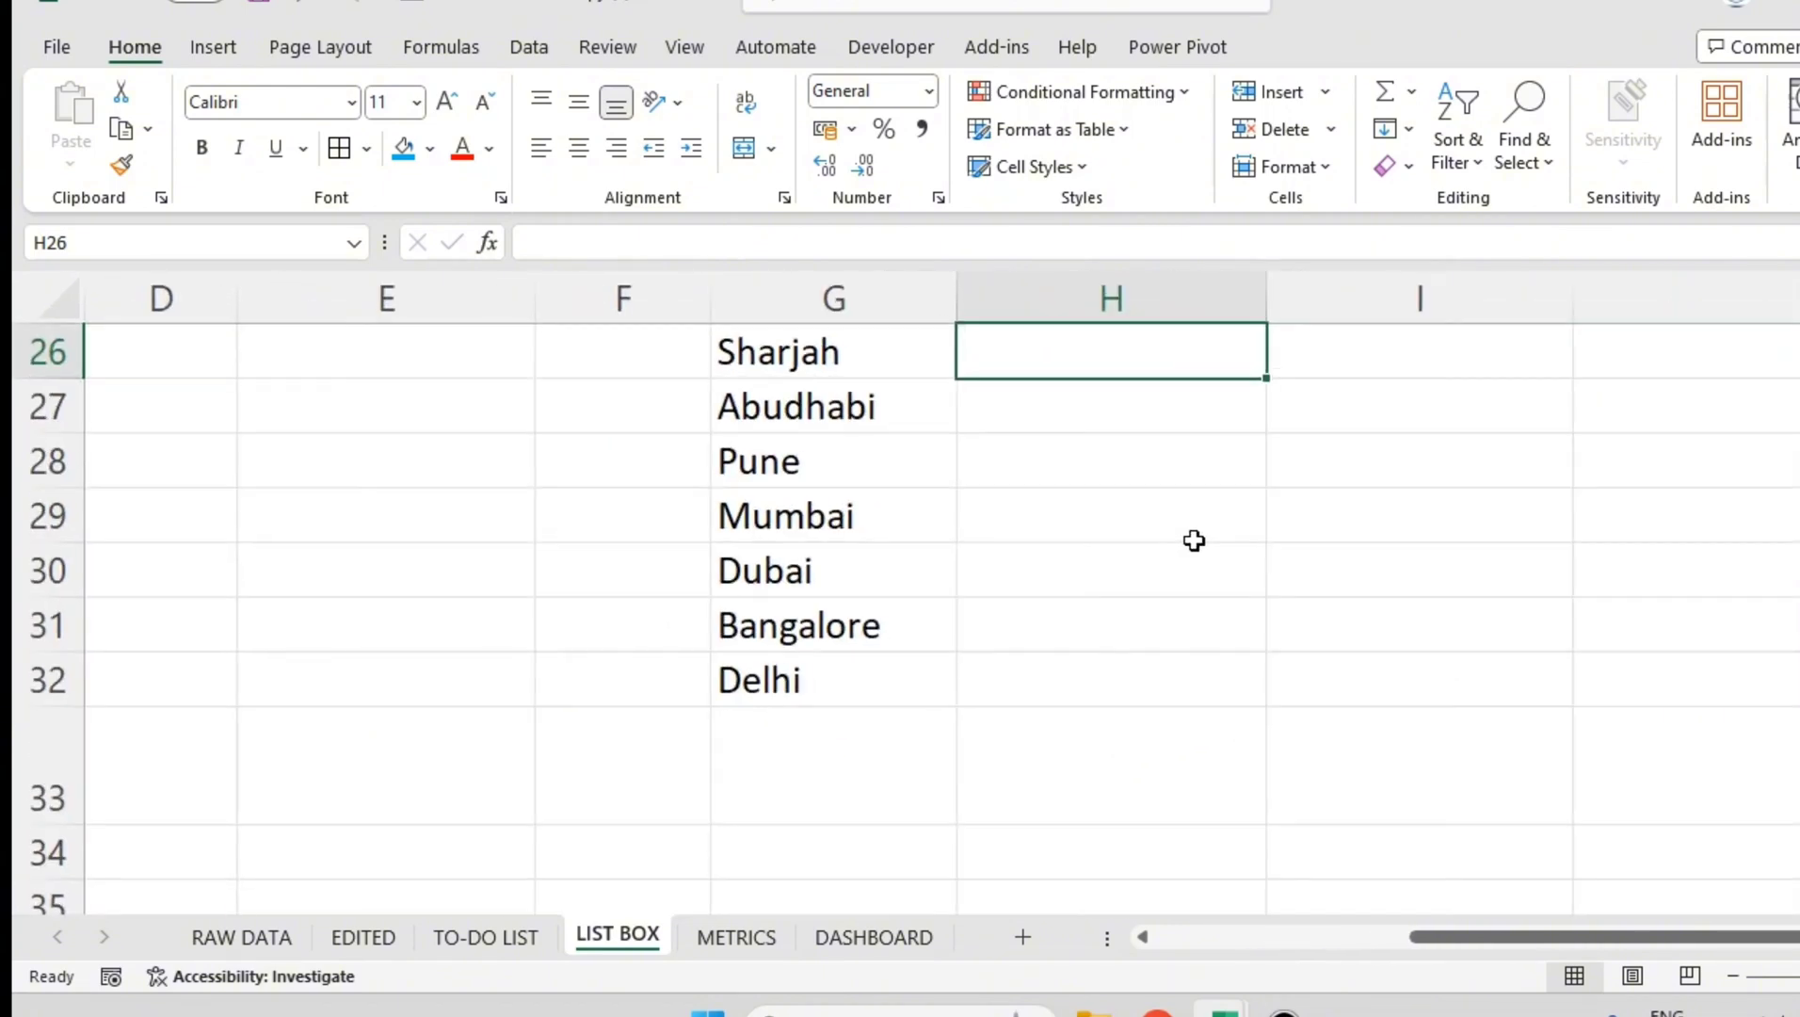
scroll(1193, 541, "up", 2)
type("=COUNTIF")
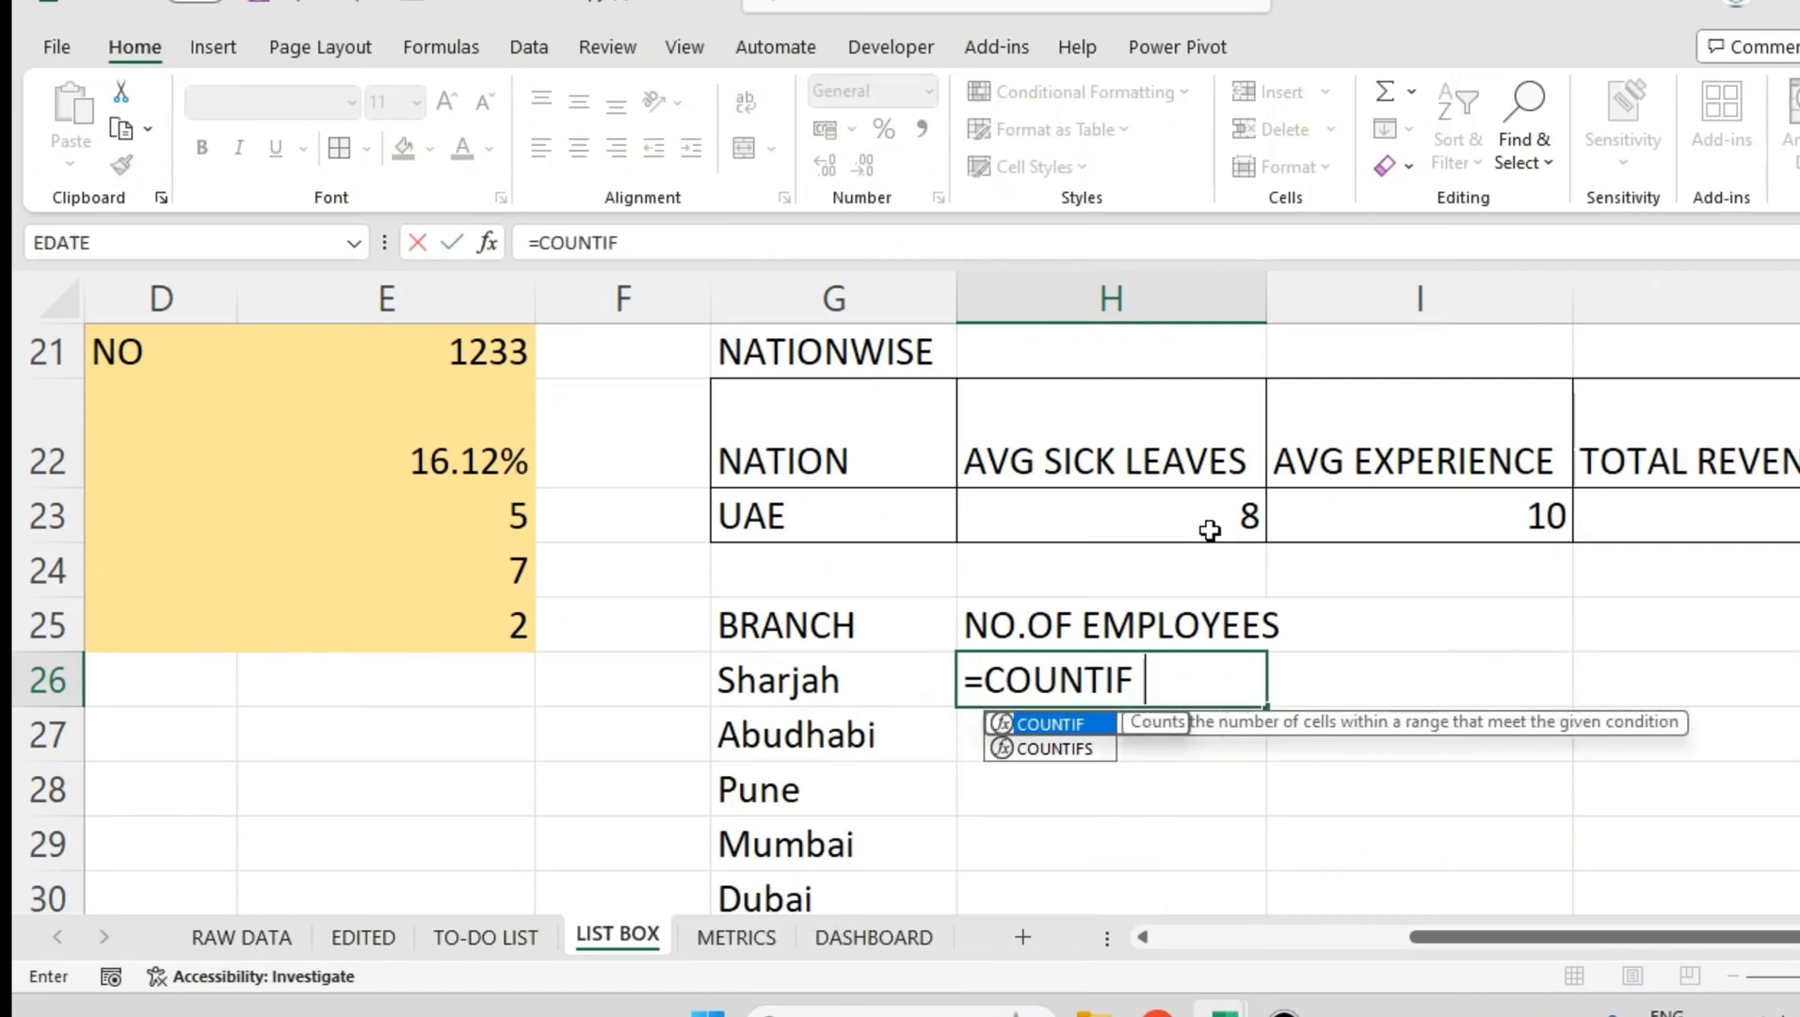
type("(BRANCH")
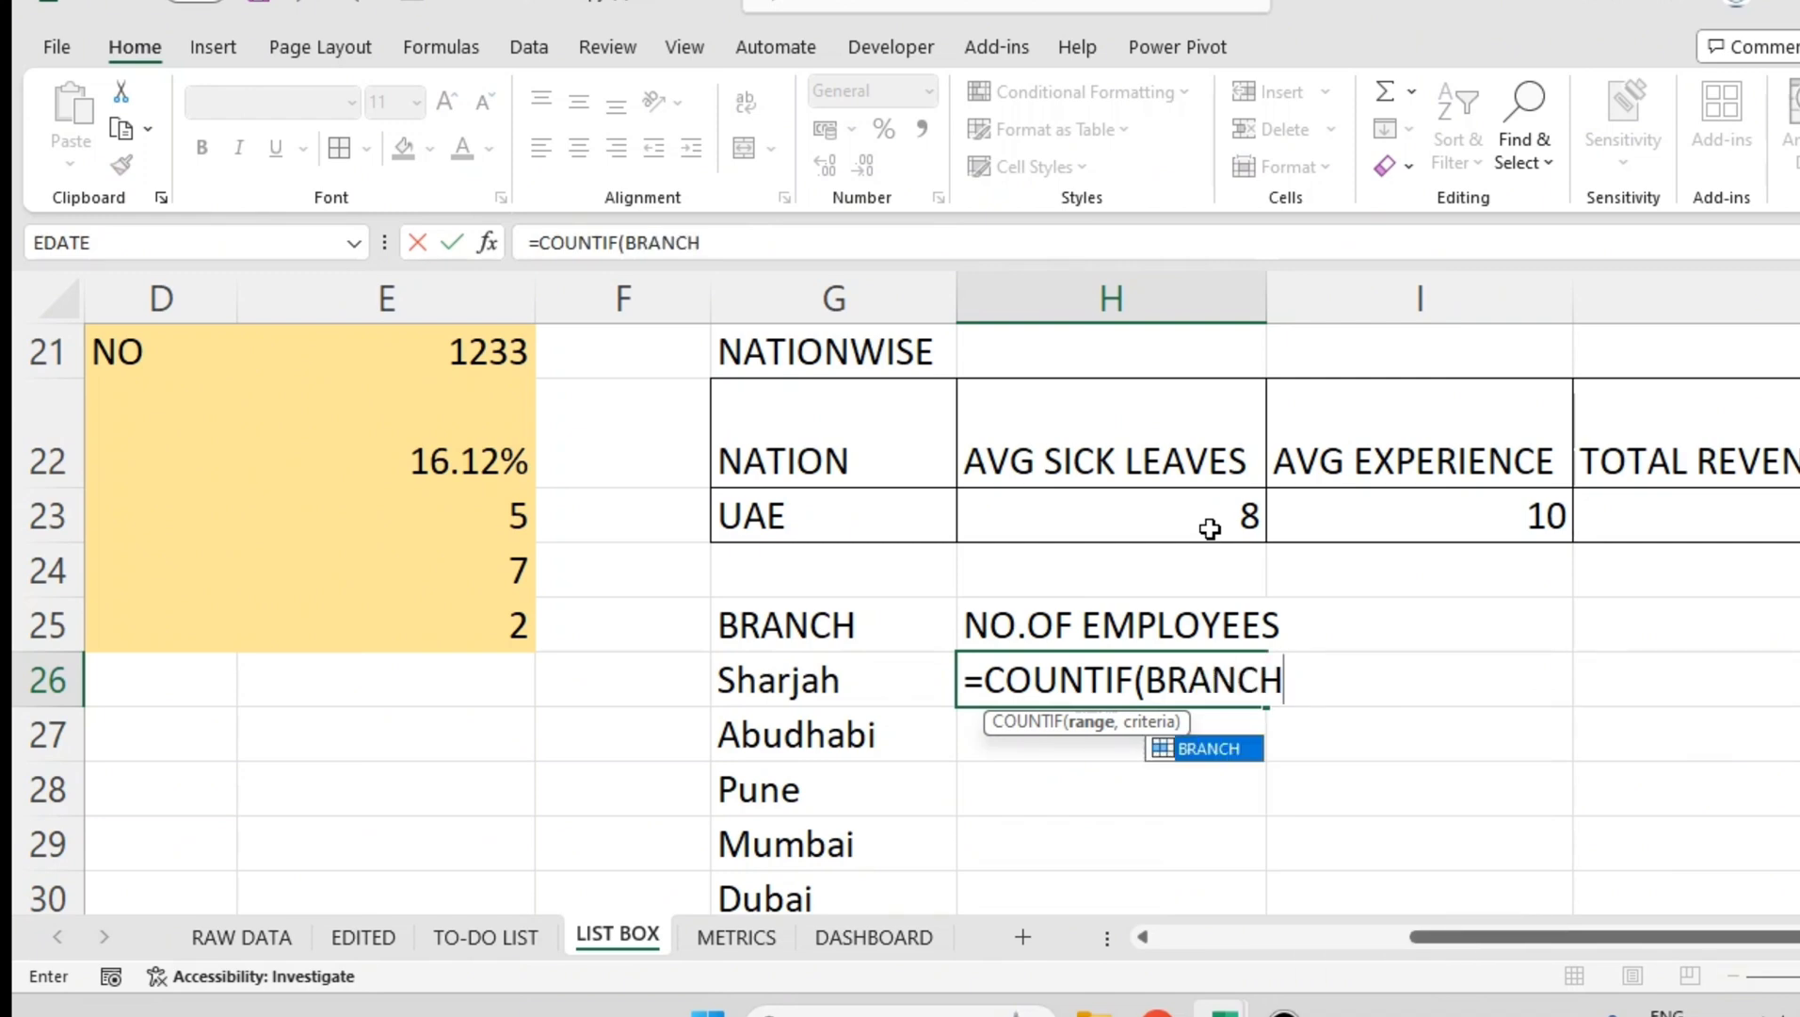
type(",")
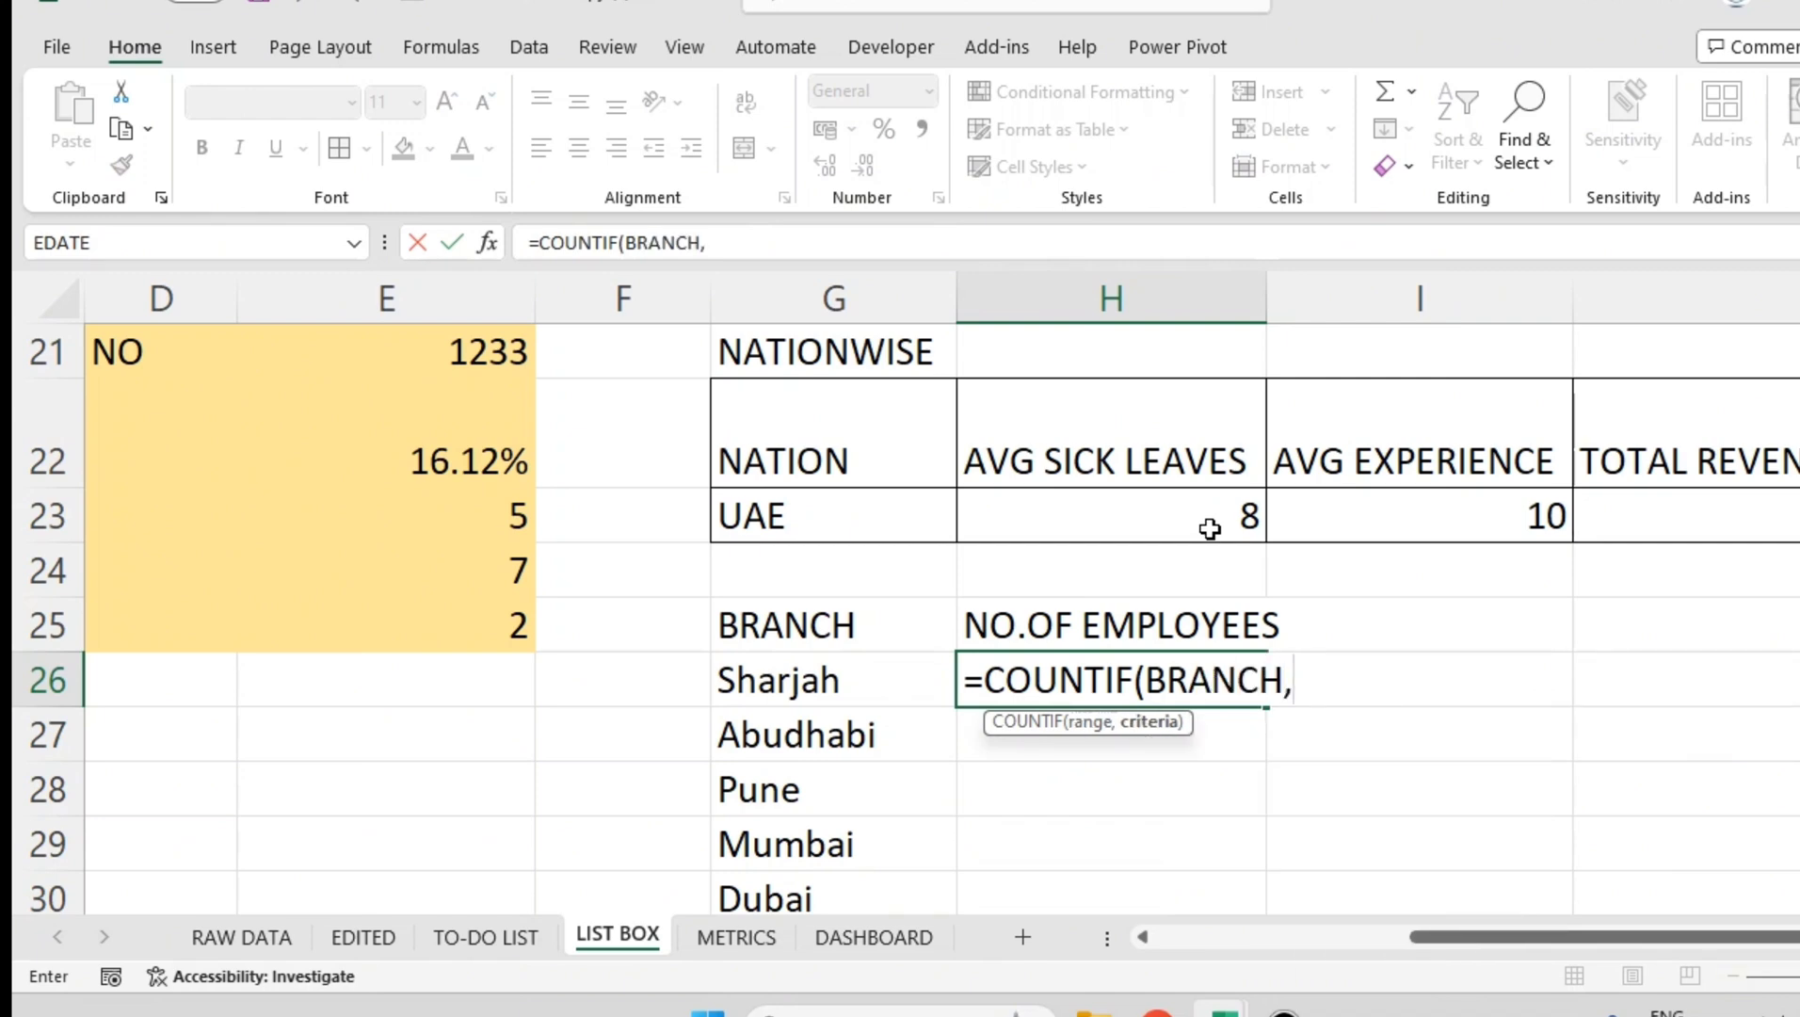
left_click(821, 674)
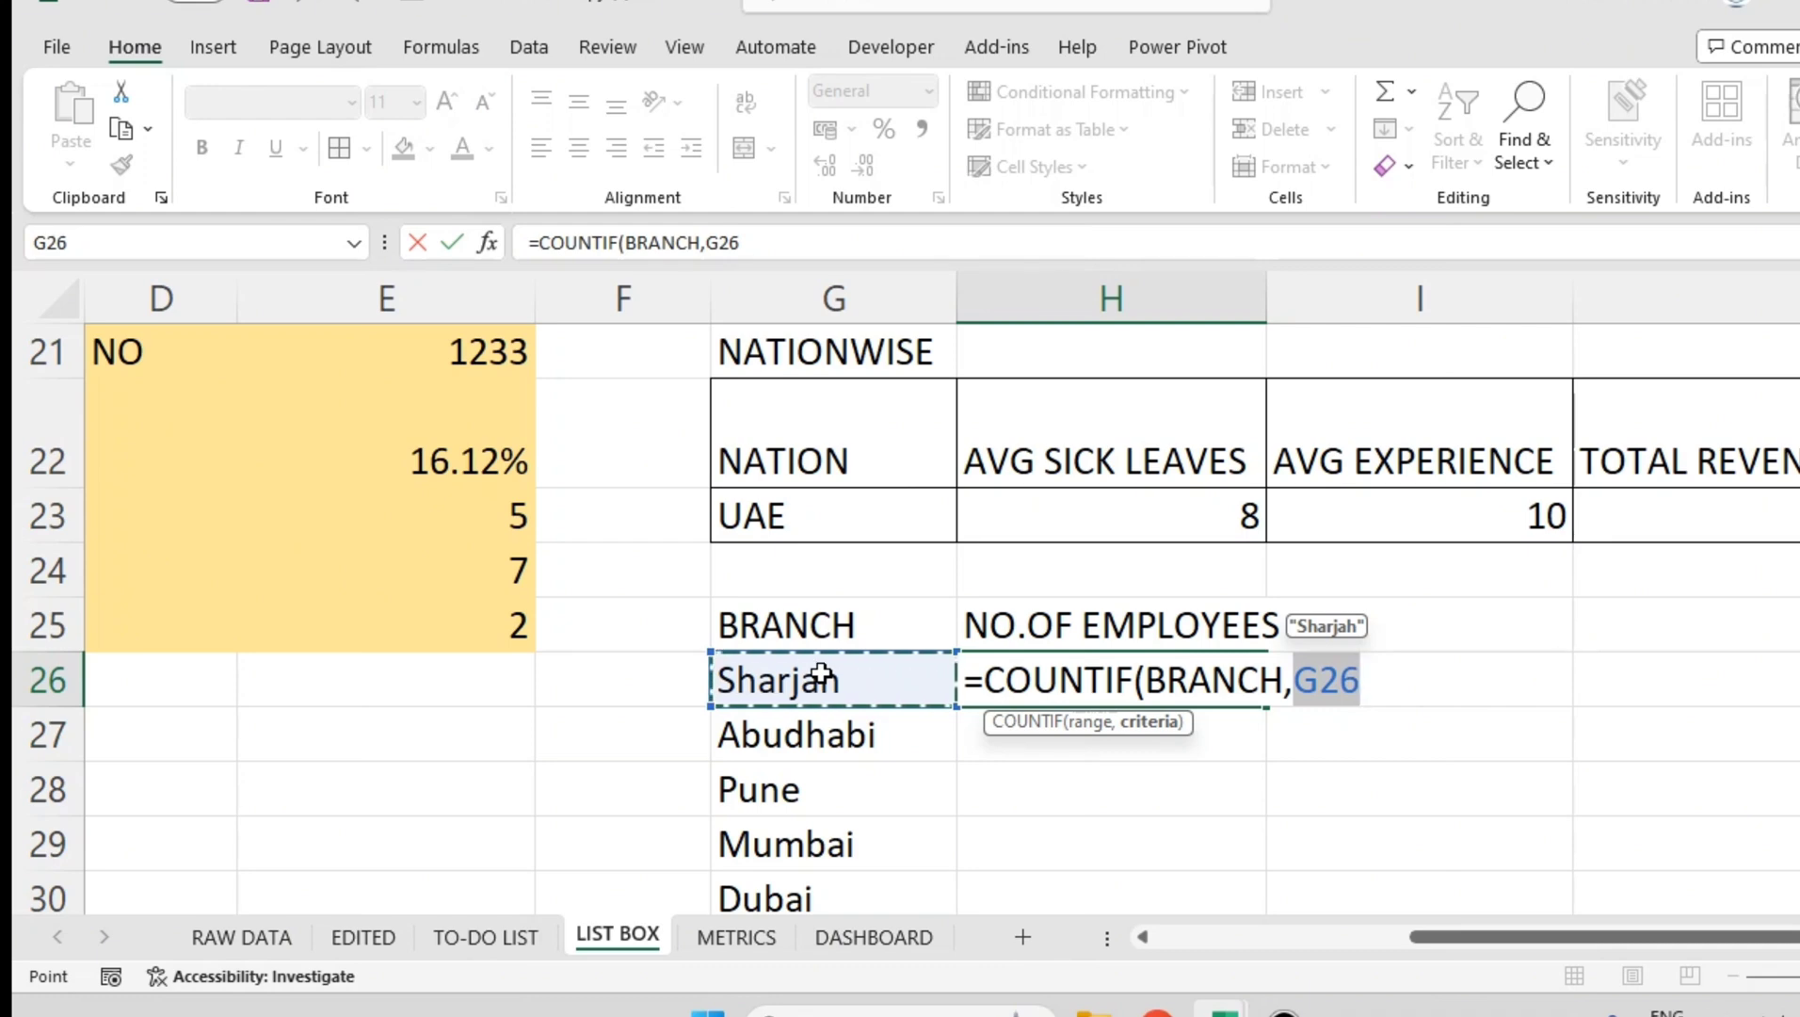
key("Return")
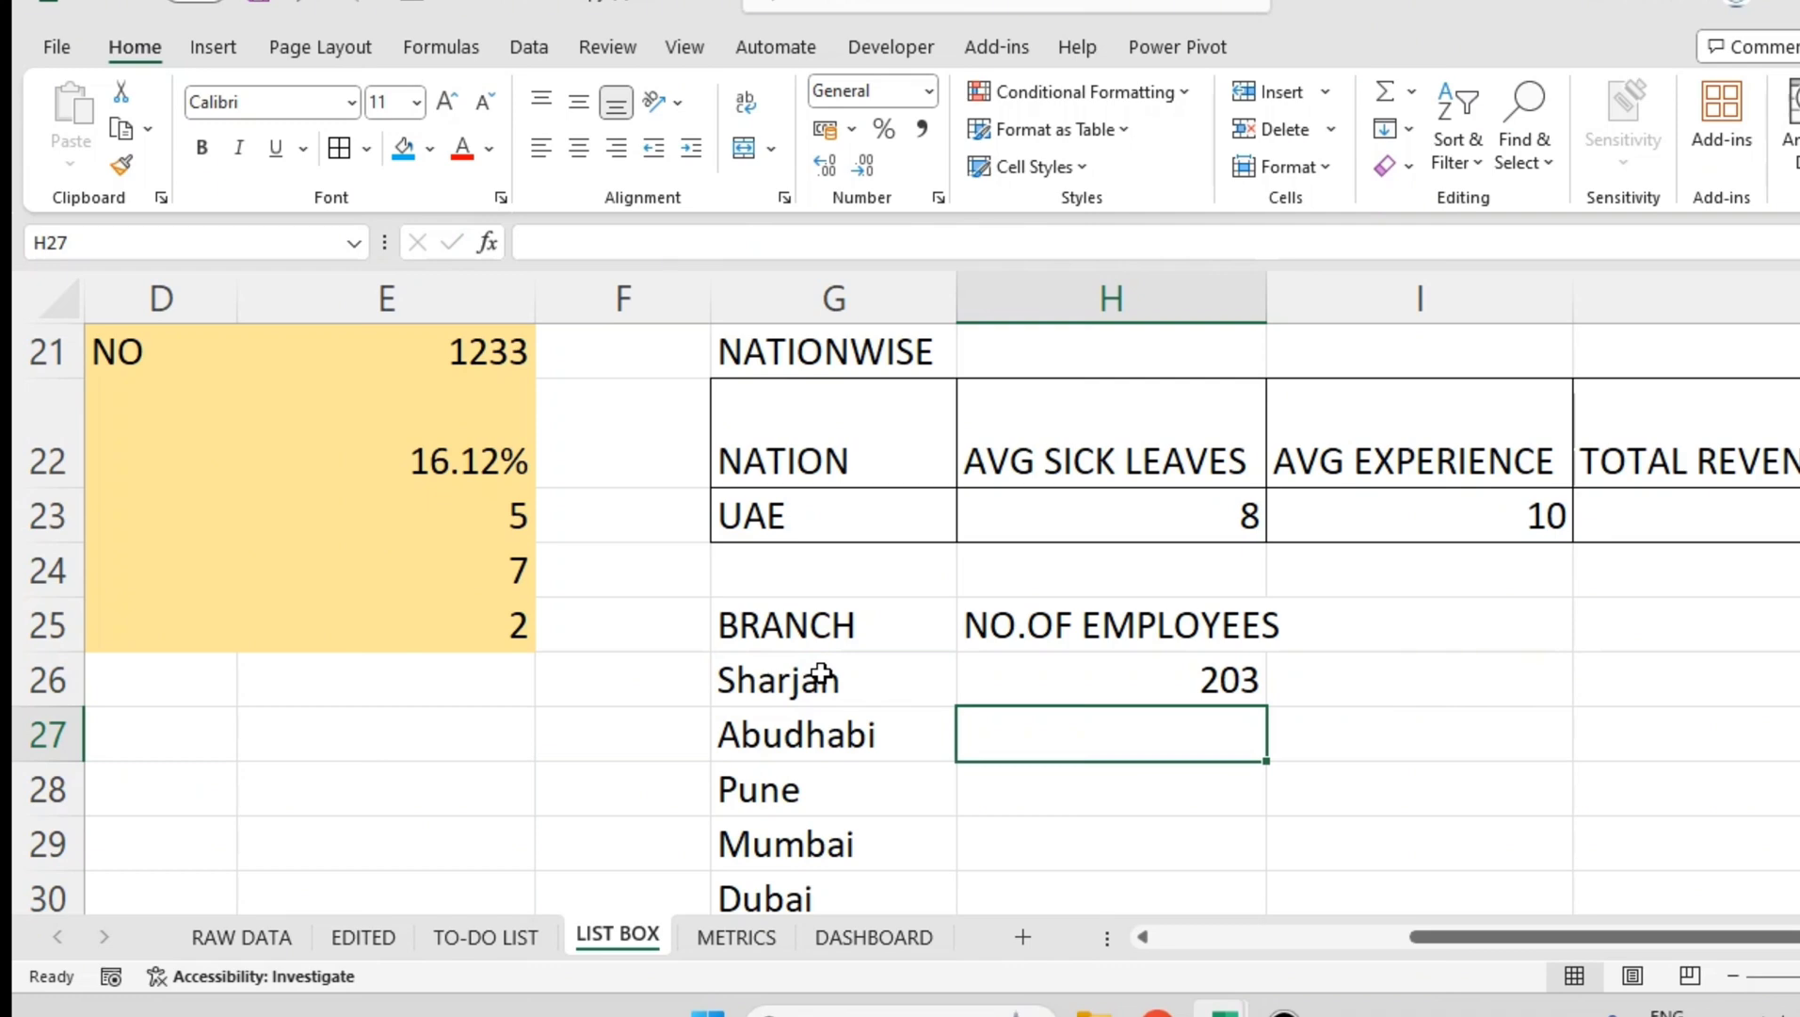
- Check the criteria reference in H26's COUNTIF formula and fill the formula down through H32 for the remaining branches
left_click(1032, 697)
left_click_drag(743, 242, 705, 242)
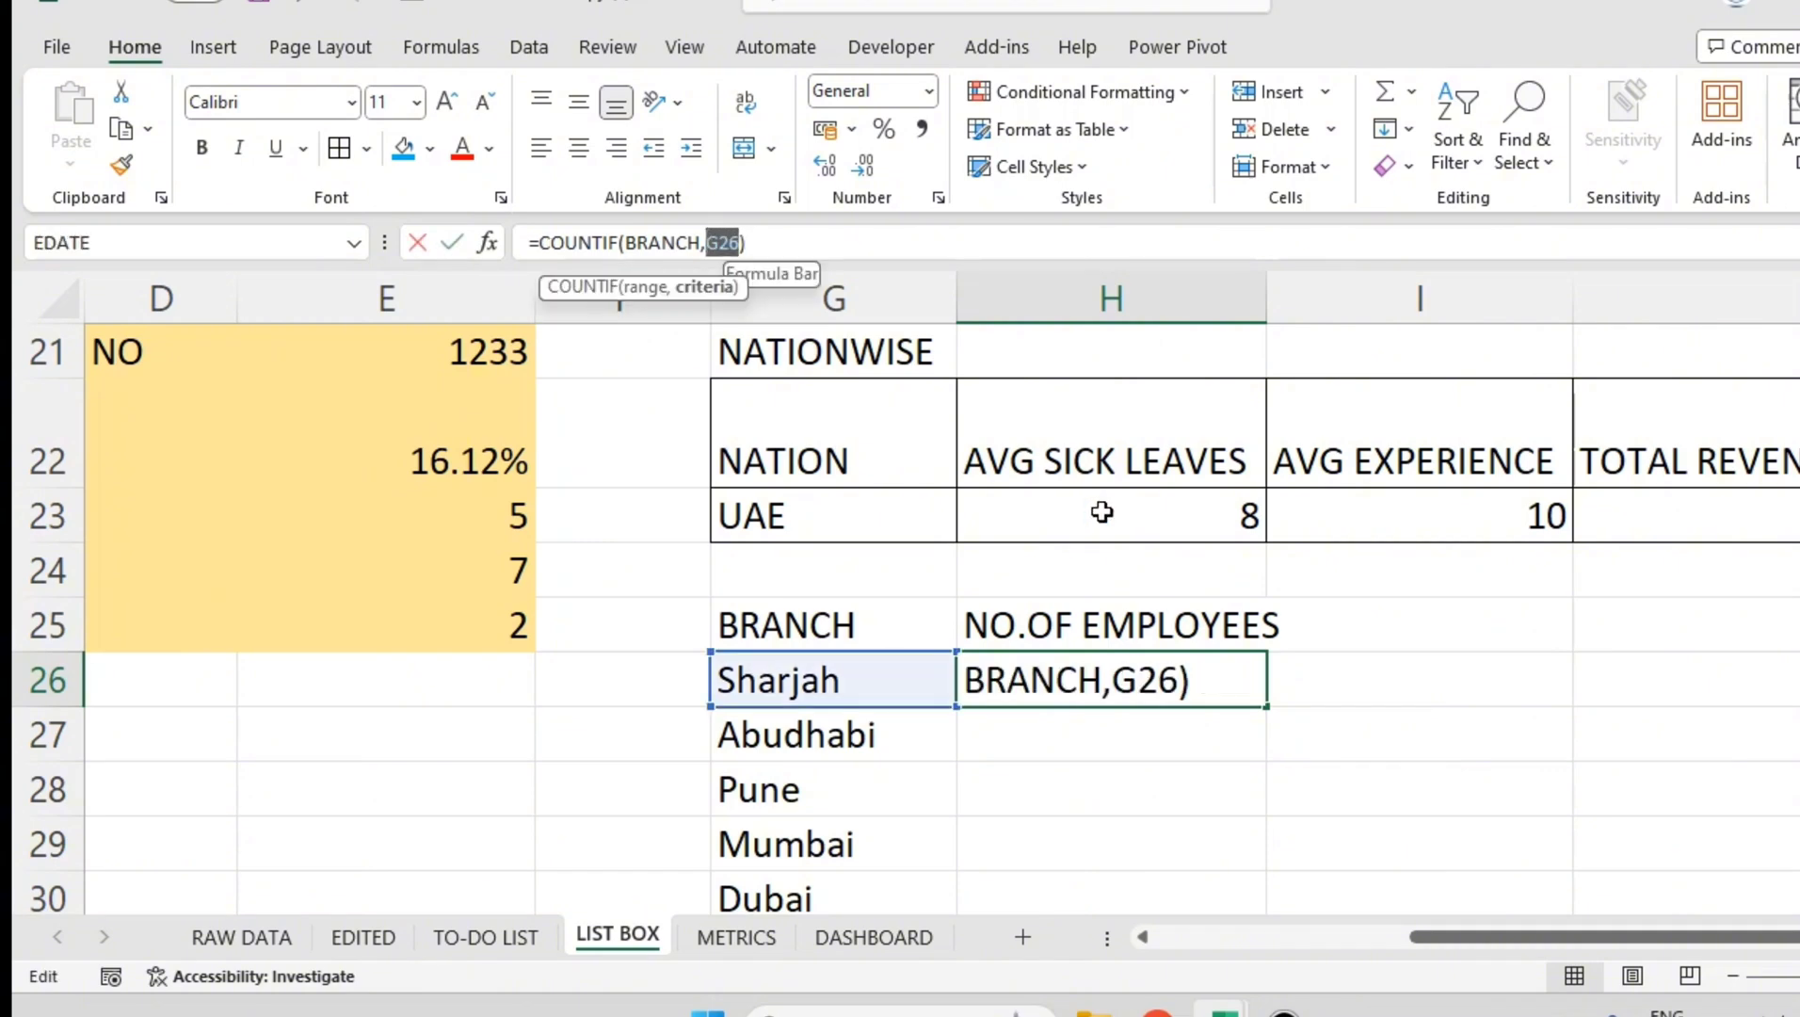
key("ctrl+Return")
left_click_drag(1268, 706, 1281, 753)
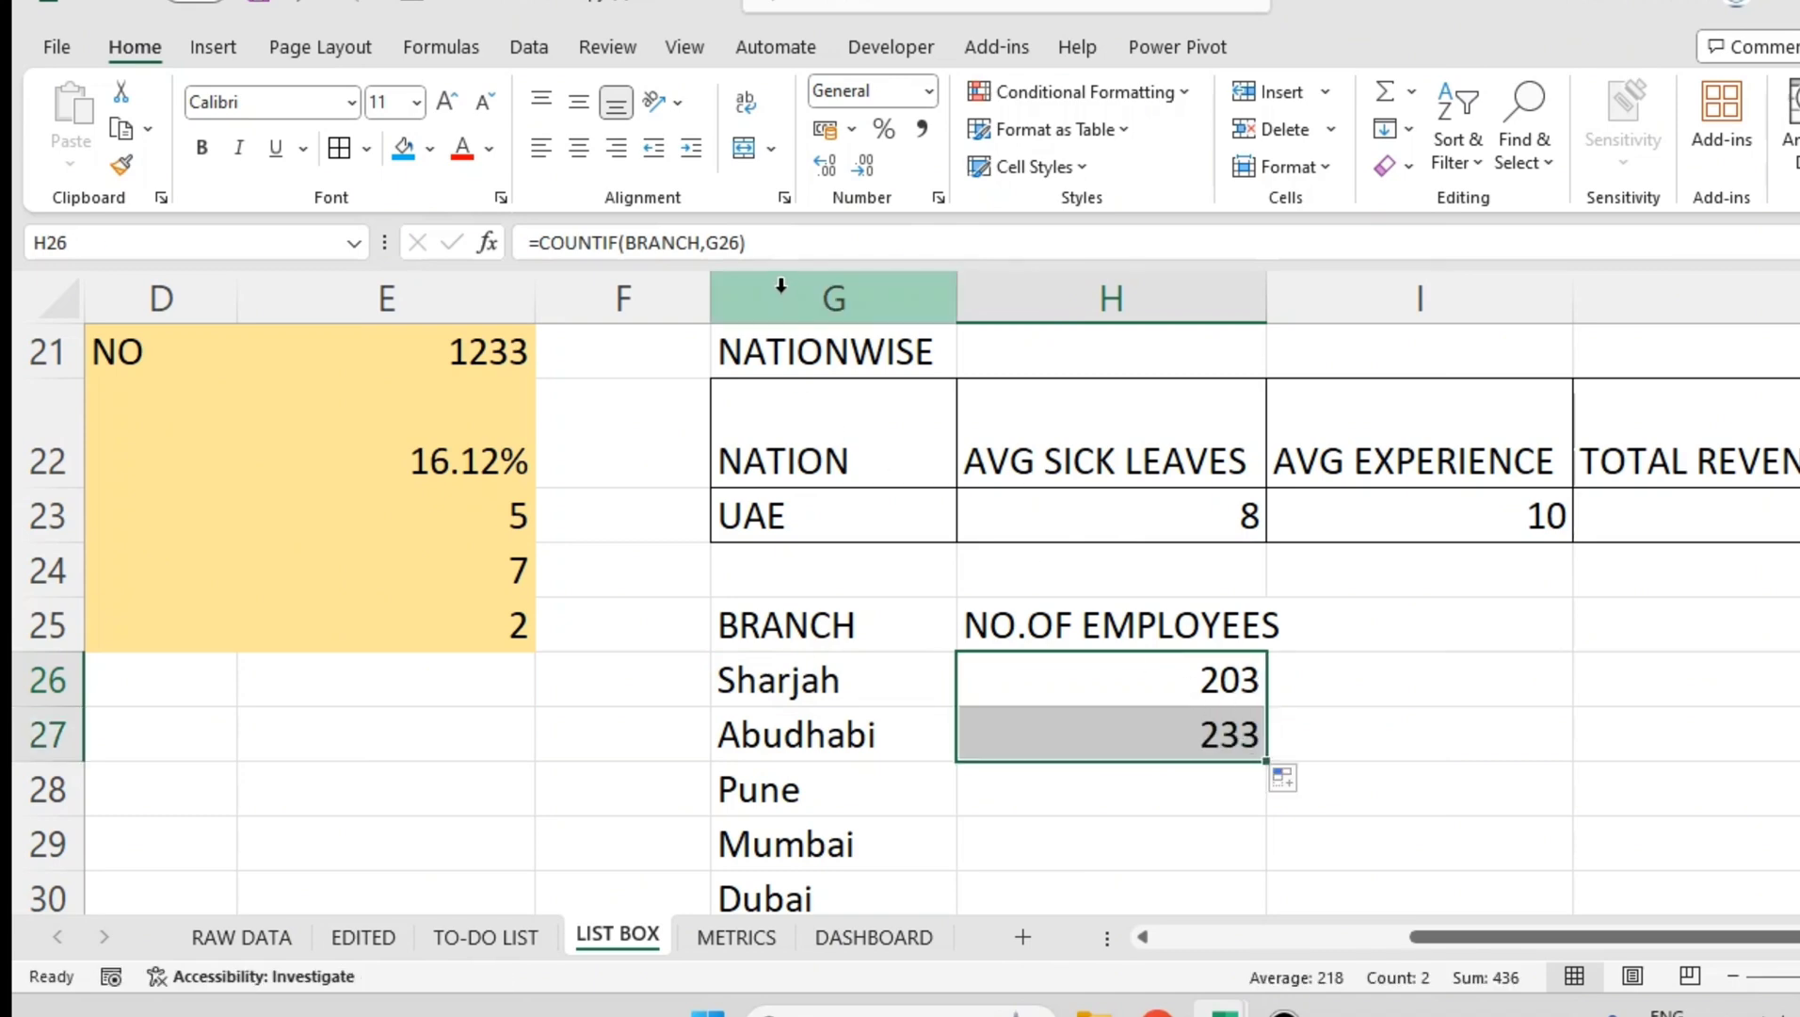
left_click(1186, 717)
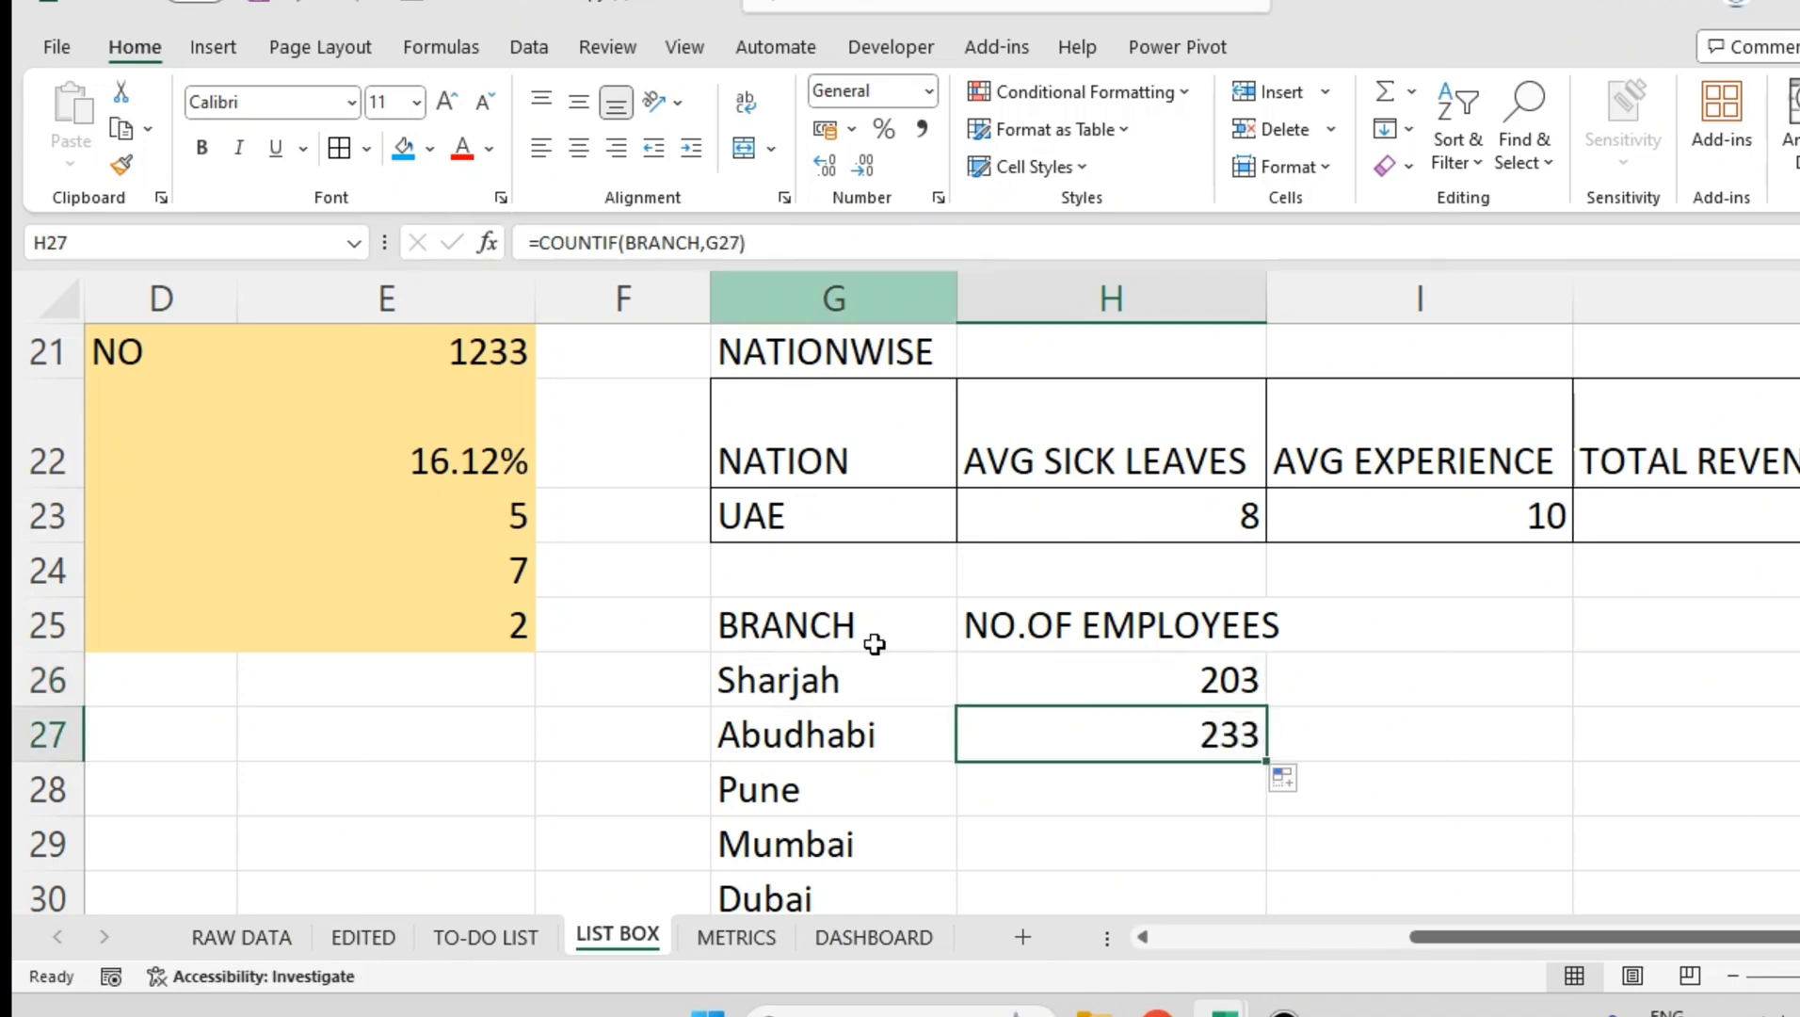
left_click(909, 736)
left_click(1210, 752)
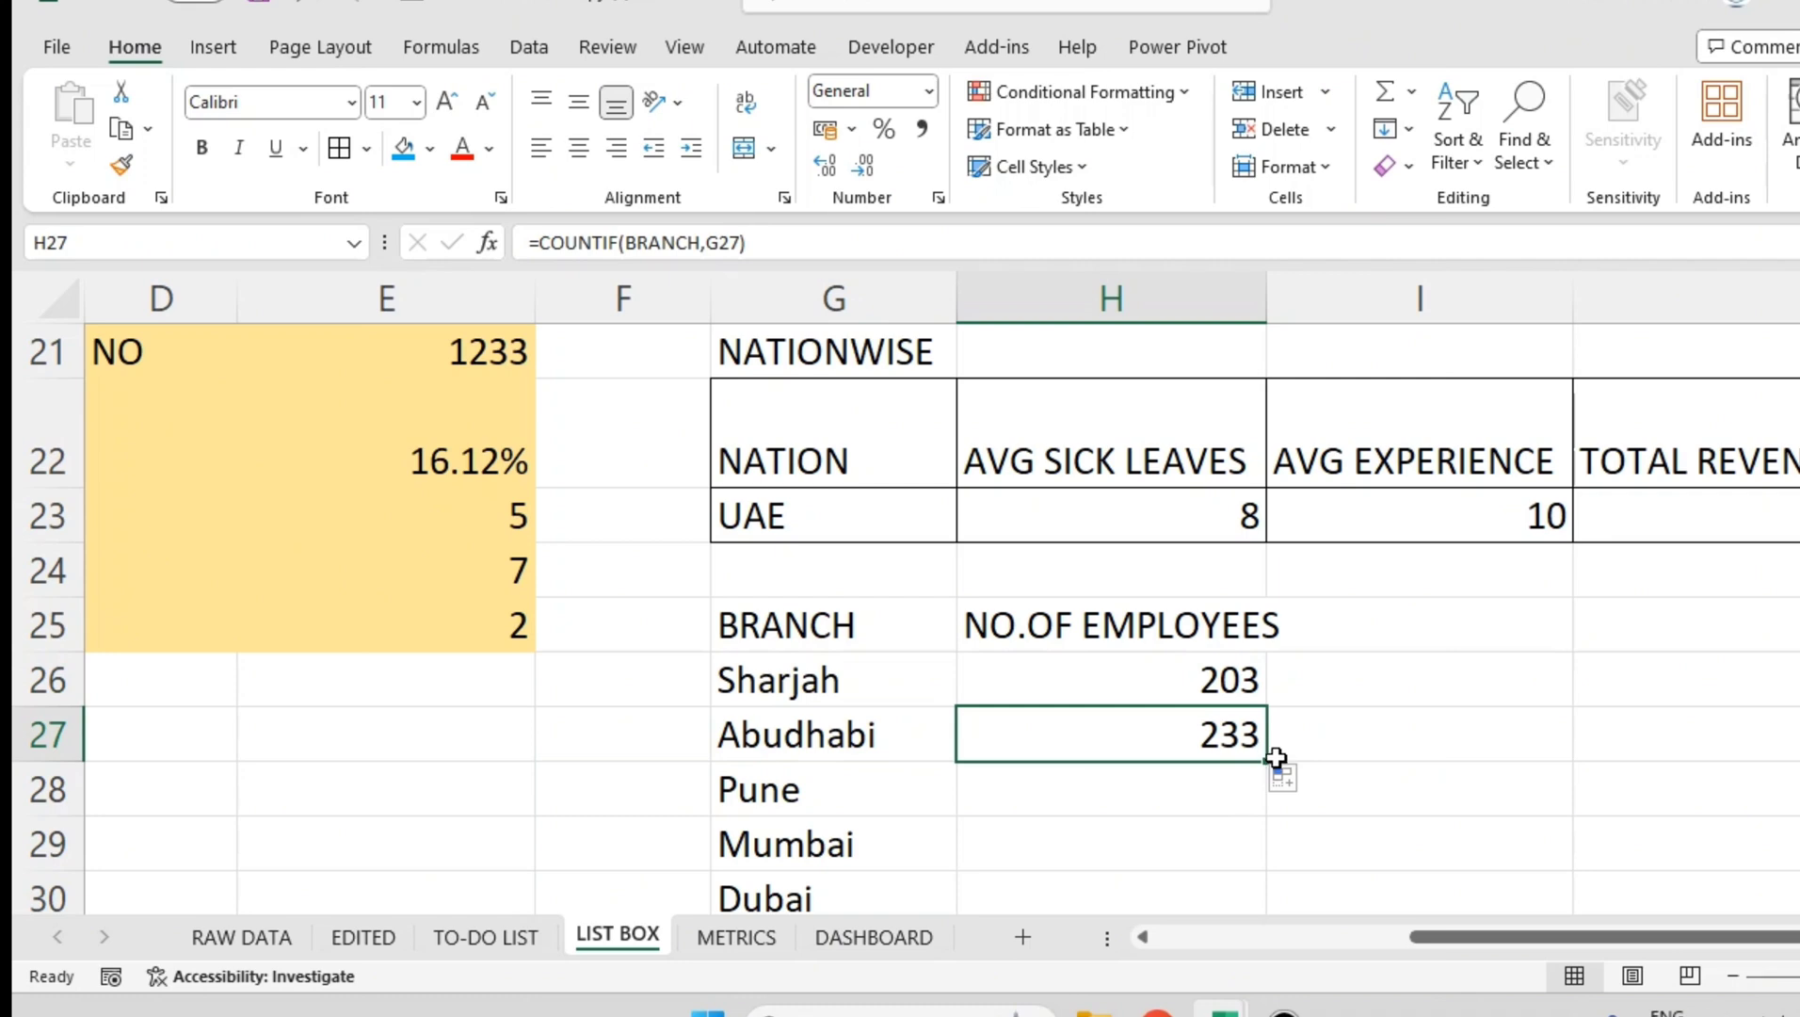
left_click_drag(1265, 761, 1284, 858)
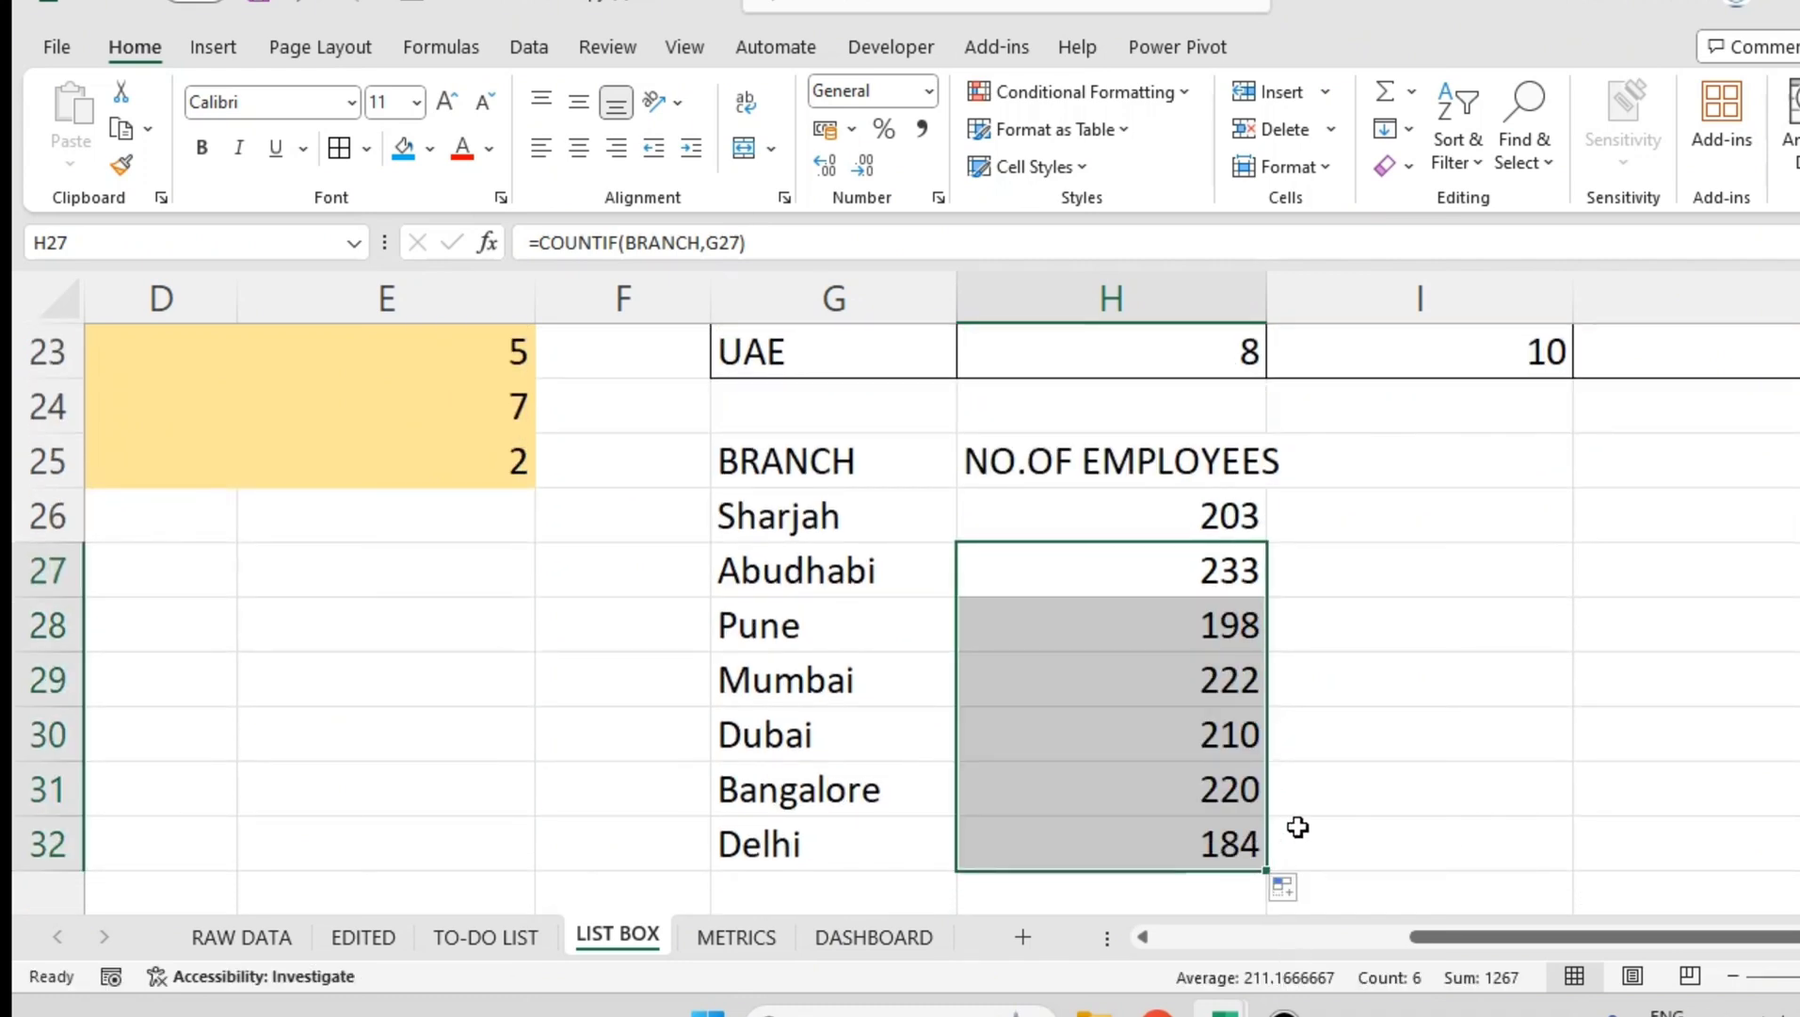
- Apply all borders to the branch table G25:H32 and widen column H to fit the NO.OF EMPLOYEES heading
left_click_drag(777, 473, 1215, 847)
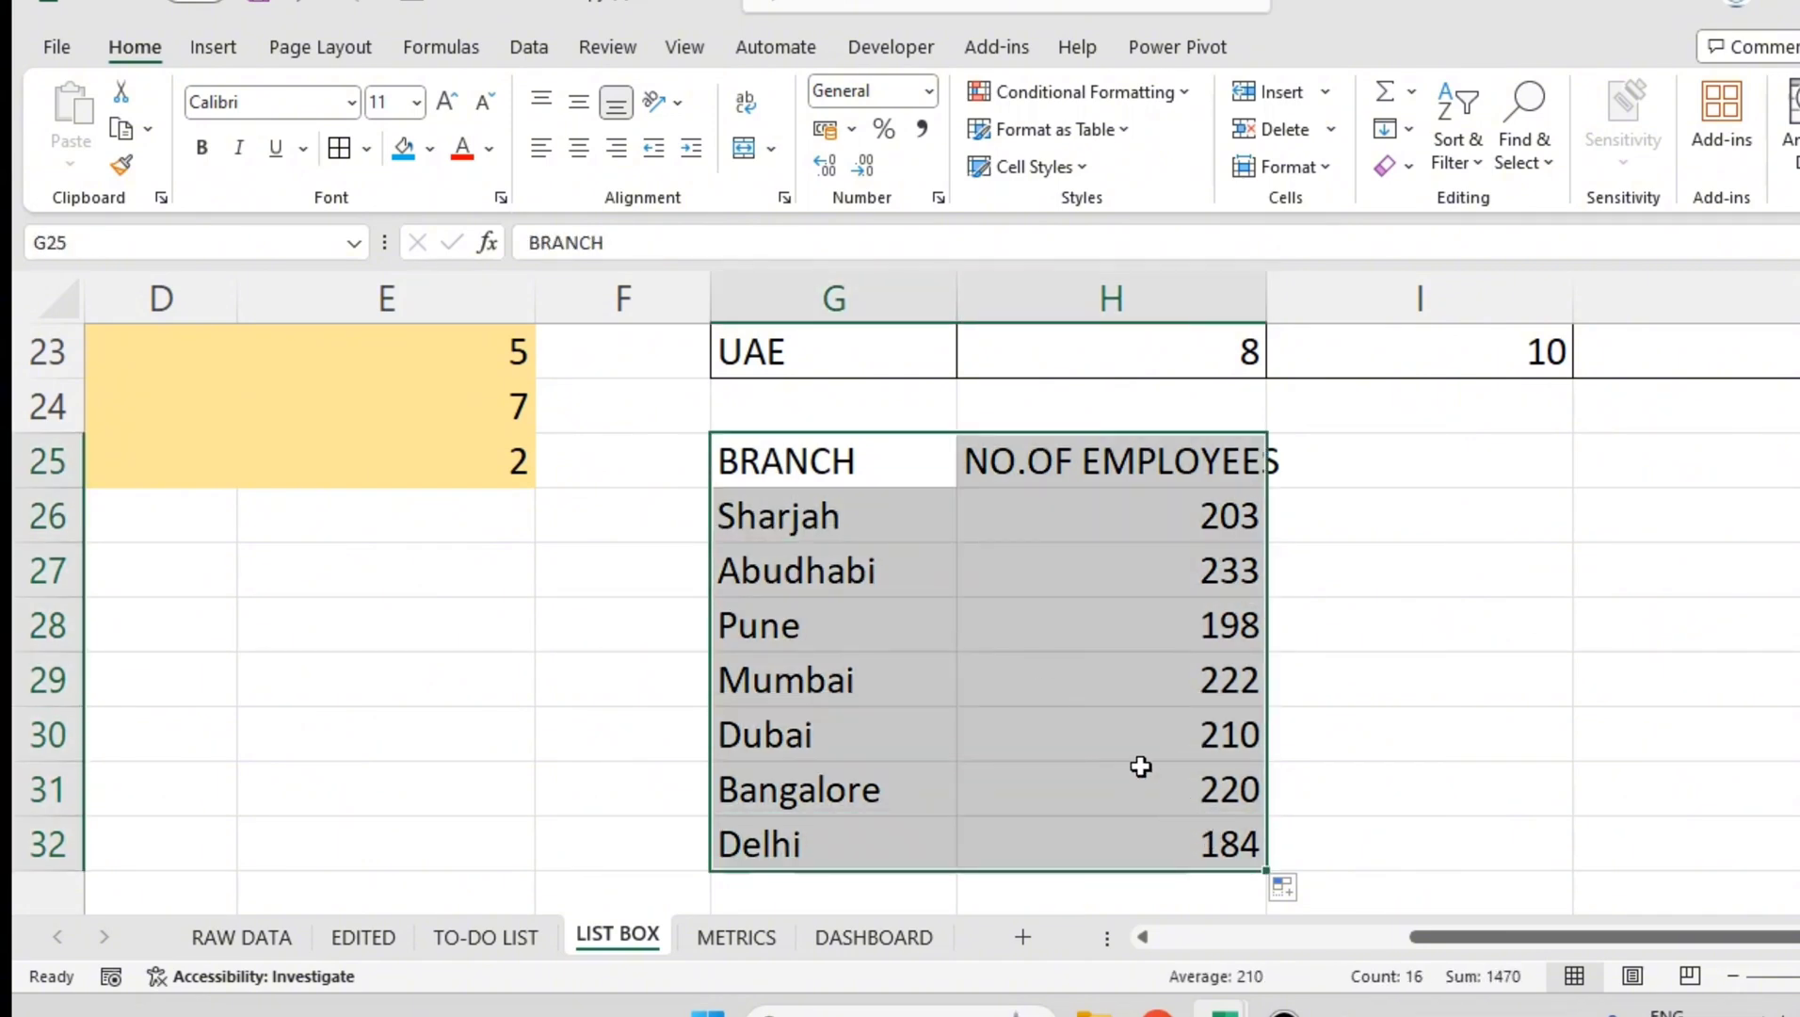
left_click(339, 148)
left_click_drag(1263, 297, 1297, 299)
- Fill the branch table G25:H32 with the Gold, Accent 4, Lighter 60% colour
left_click_drag(1239, 515, 1251, 826)
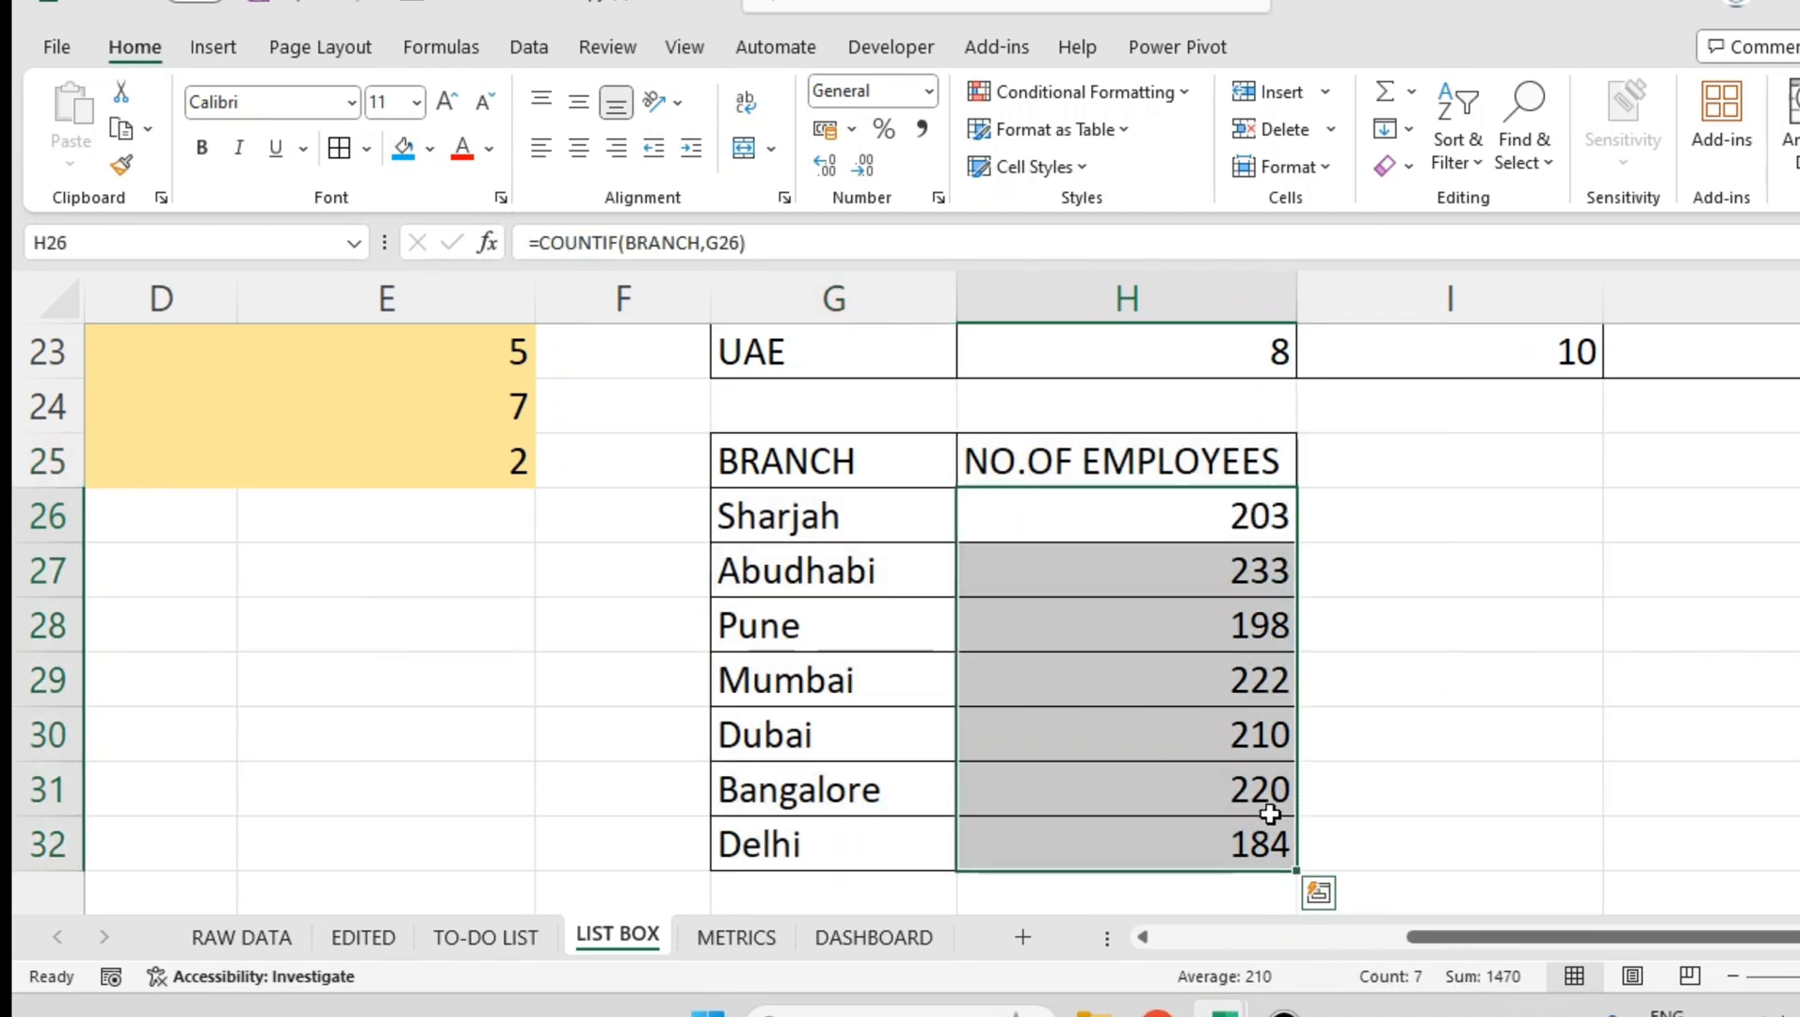
left_click_drag(916, 454, 1258, 844)
left_click(430, 149)
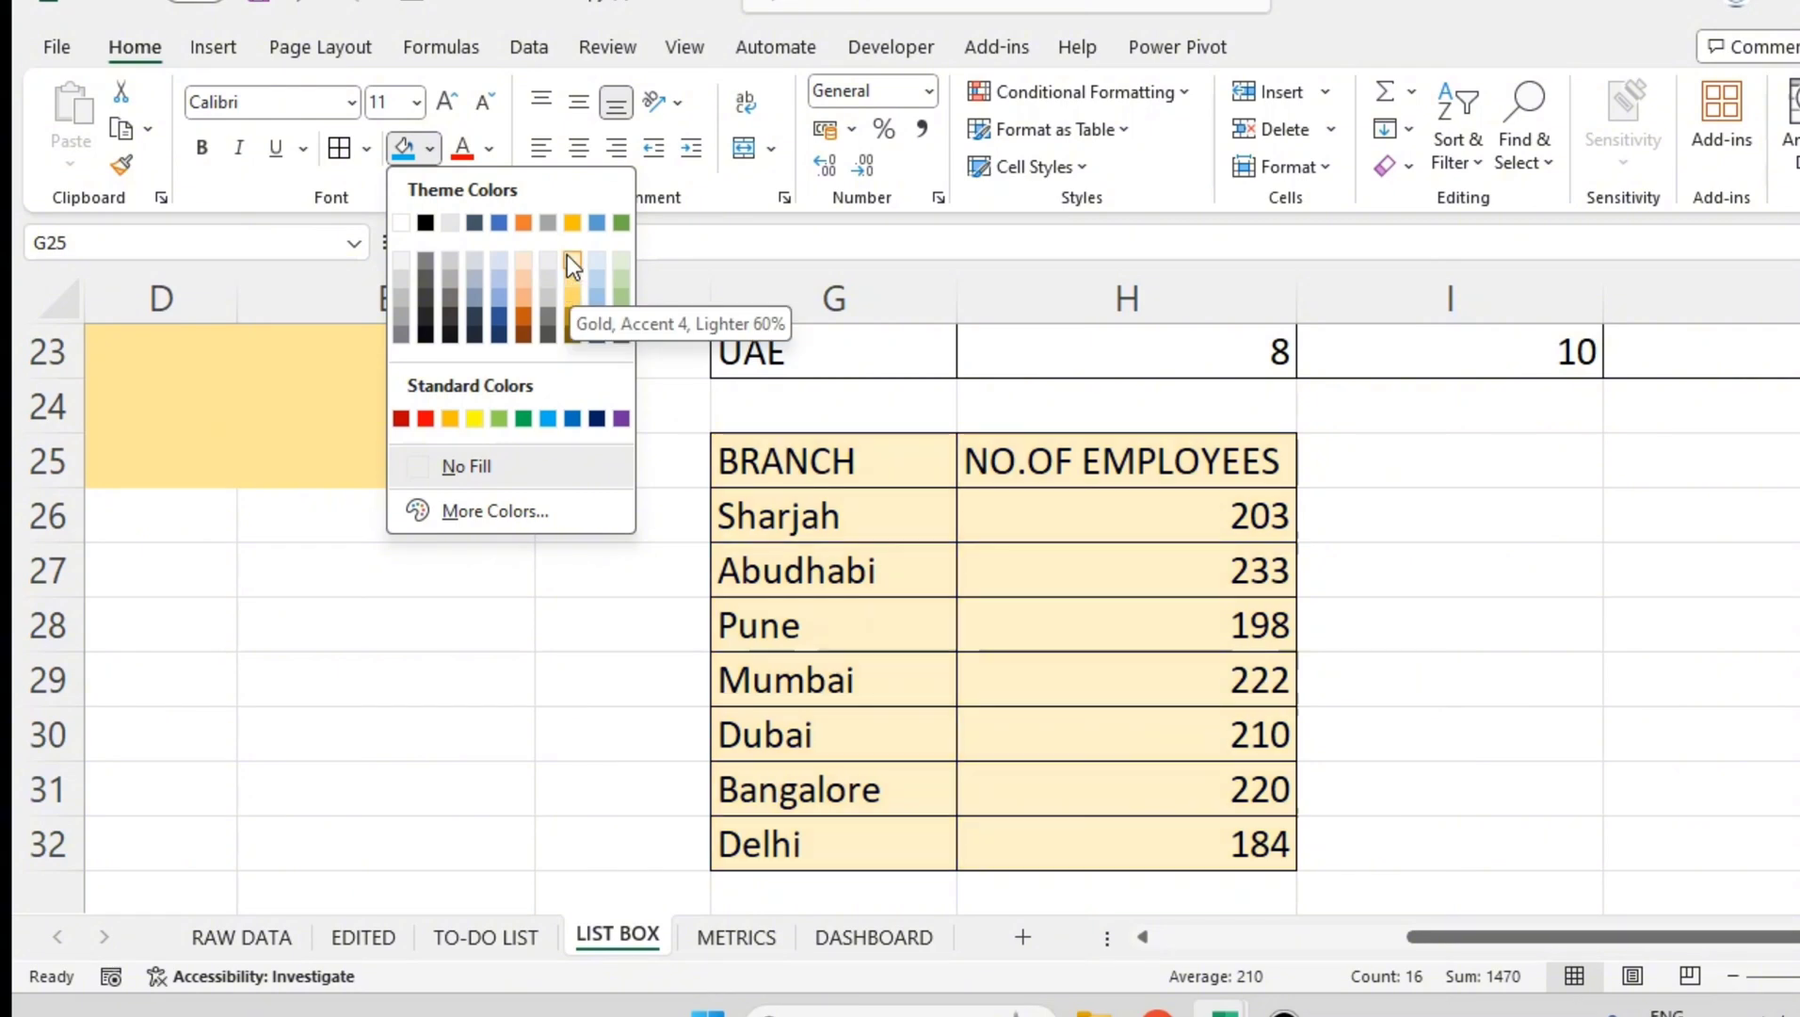
left_click(572, 273)
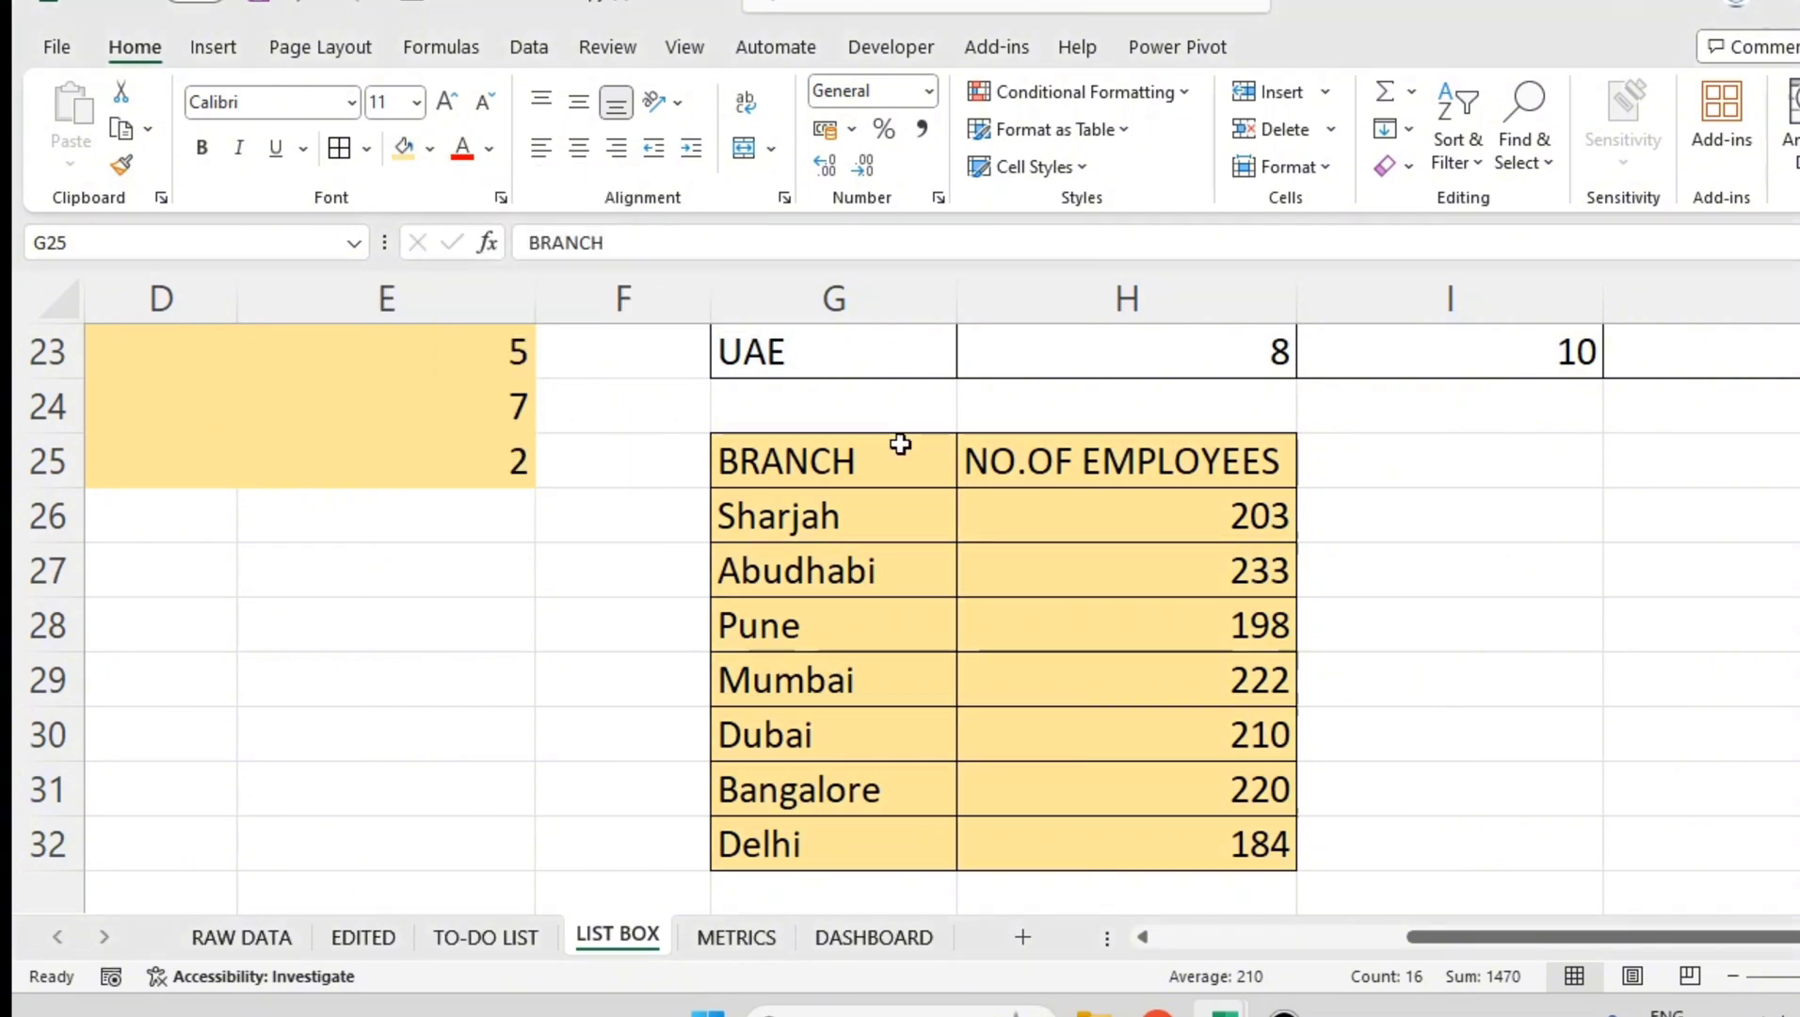
- Review the overall metrics block C16:E25 and the branch table G25:H32 on the LIST BOX sheet
left_click(1610, 683)
scroll(1575, 607, "down", 3, "ctrl")
left_click_drag(1601, 934, 1269, 932)
scroll(1268, 912, "up", 3)
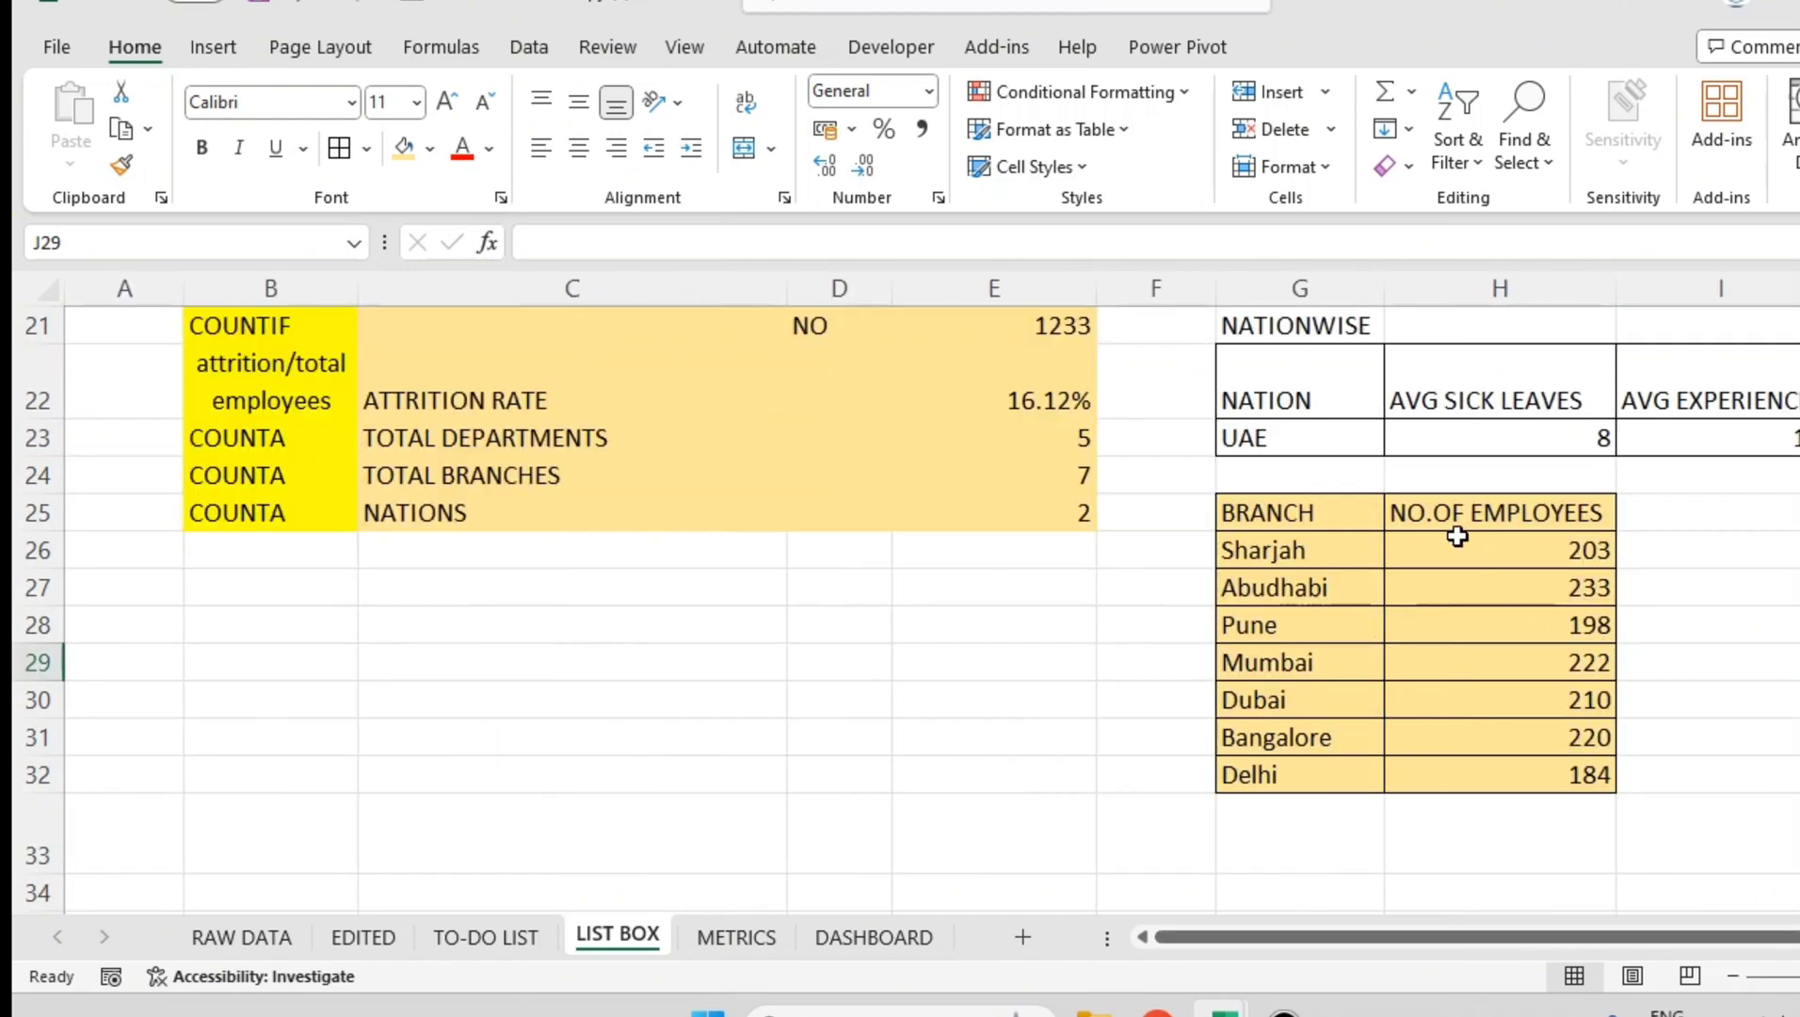
scroll(1341, 533, "up", 5)
scroll(739, 656, "down", 3)
left_click_drag(475, 363, 1068, 734)
scroll(1177, 763, "down", 1)
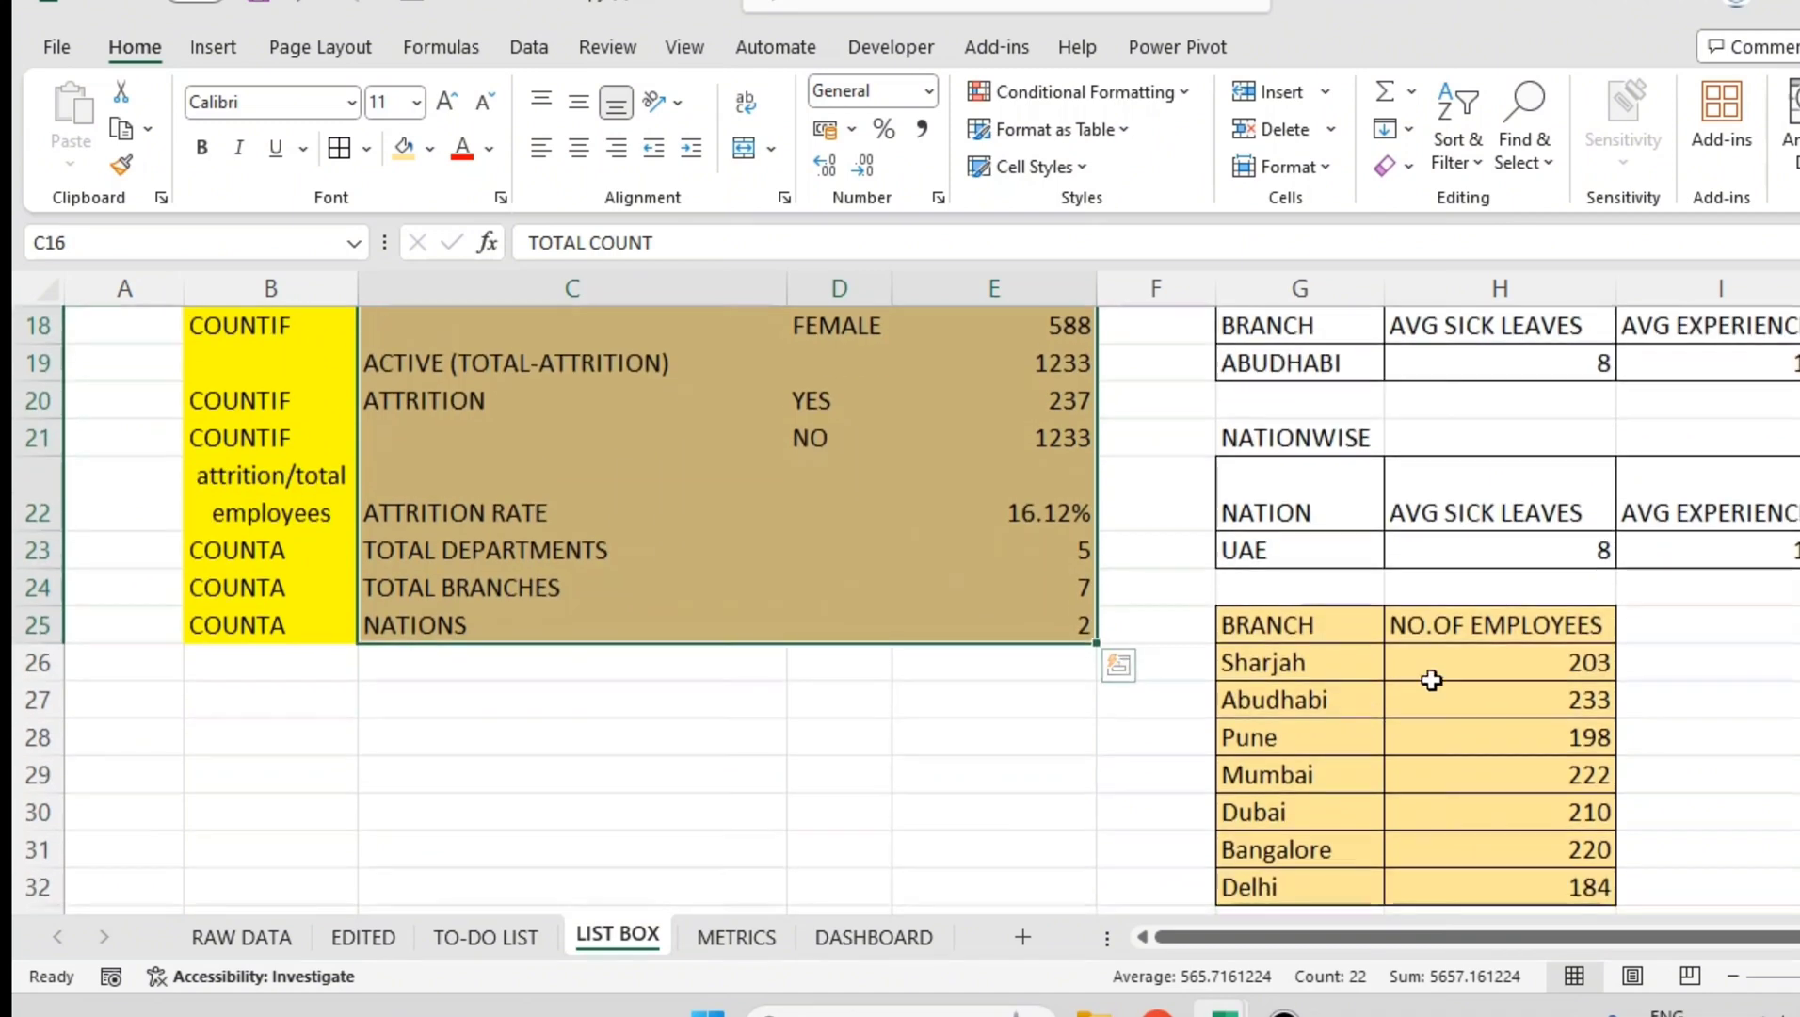
left_click_drag(1319, 628, 1551, 878)
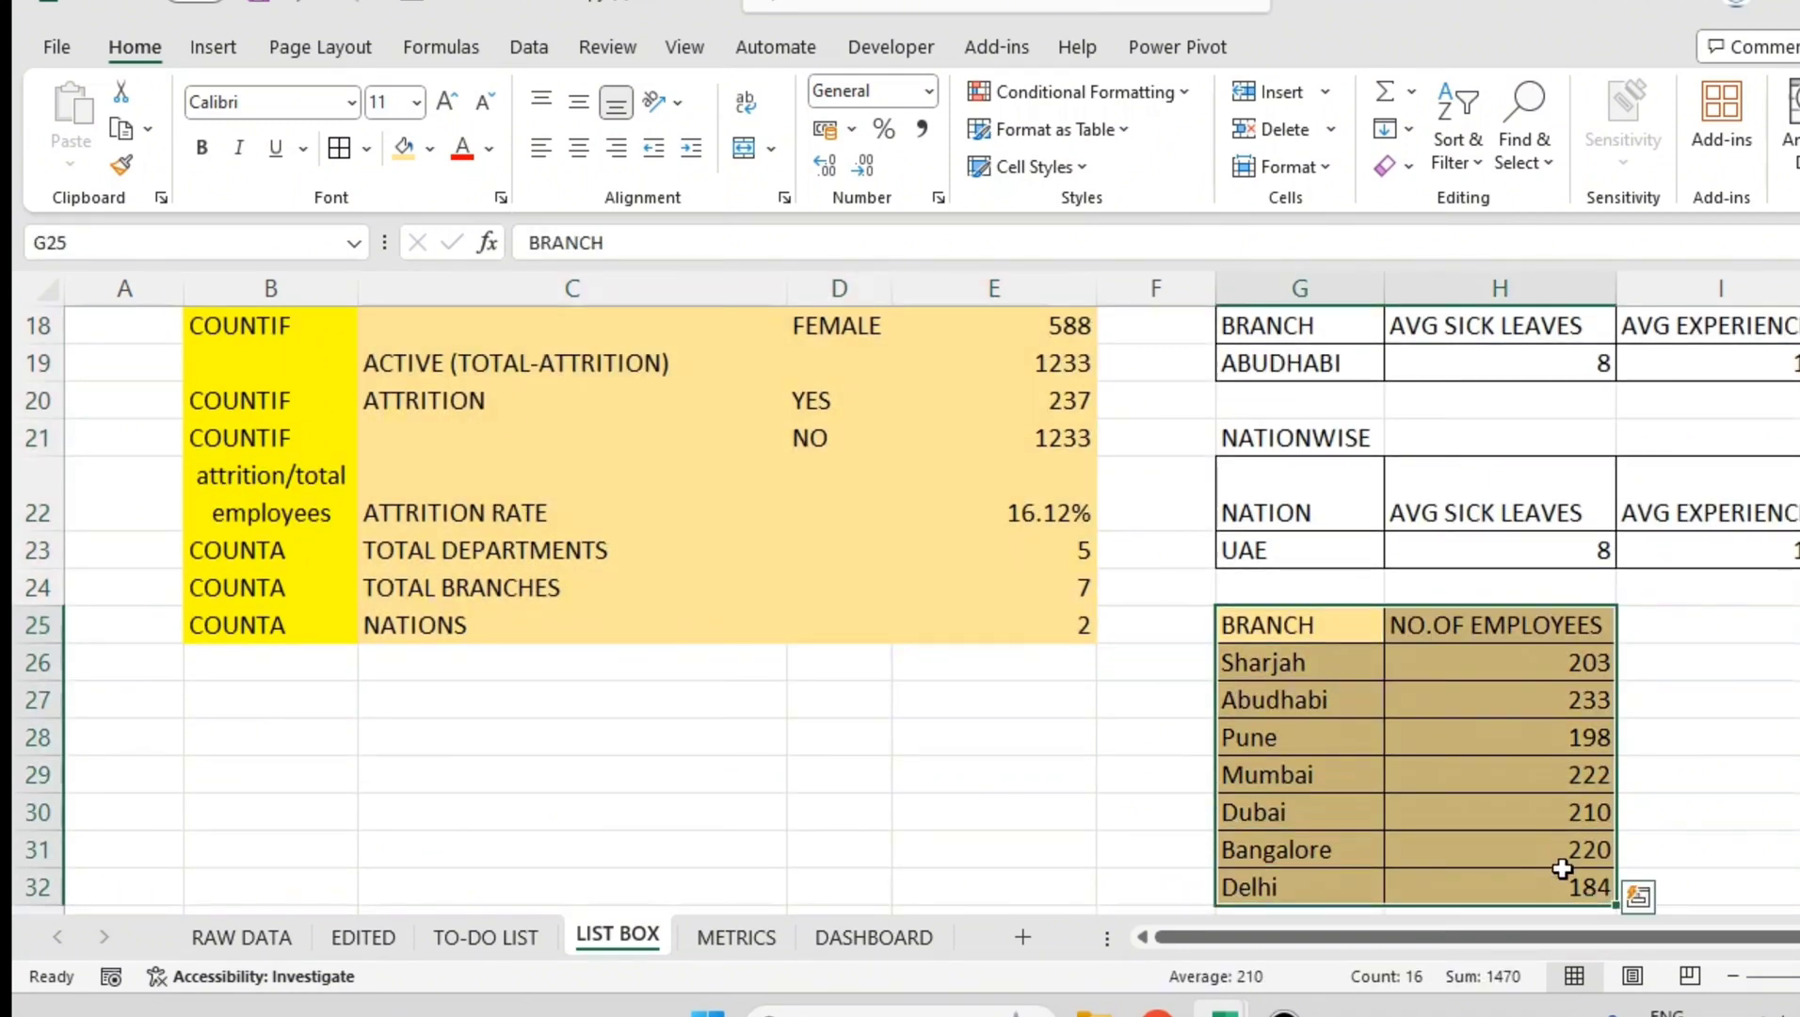
left_click(1667, 694)
- Insert a Treemap chart from the branch names and employee counts in G26:H32
left_click_drag(1605, 937, 1714, 938)
scroll(1049, 482, "down", 2)
left_click_drag(1035, 442, 1288, 659)
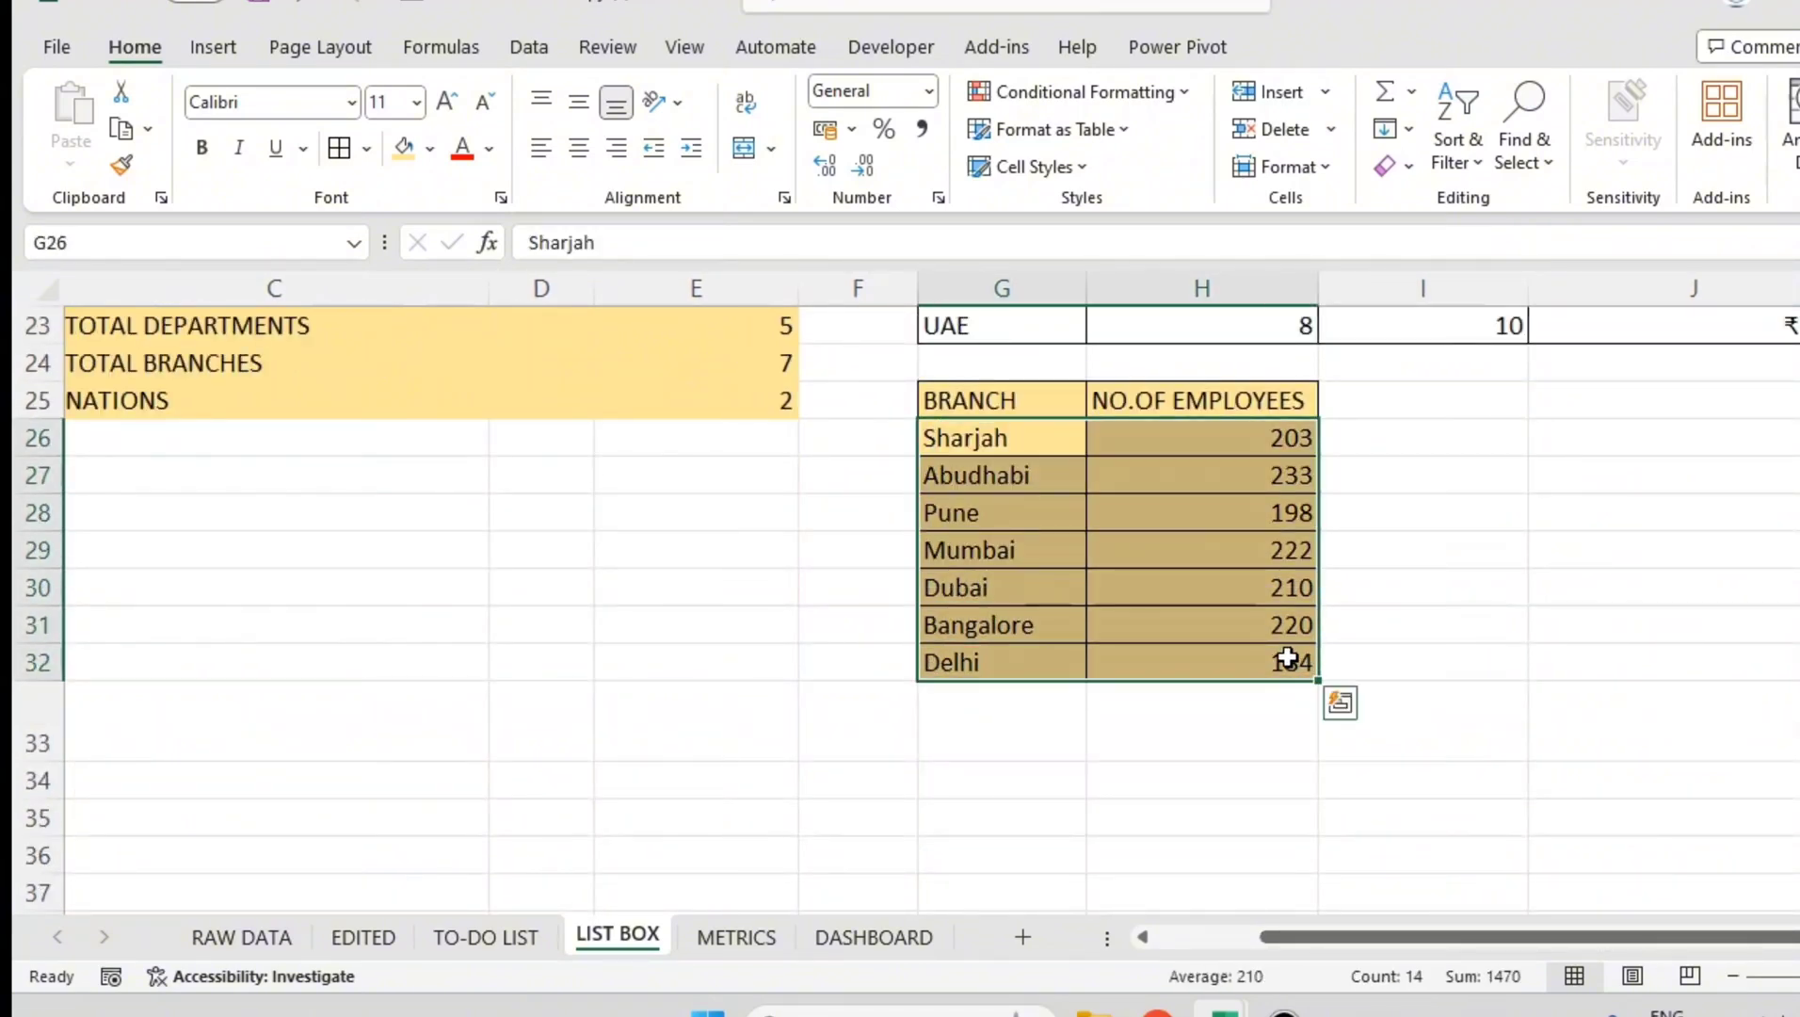
left_click(221, 53)
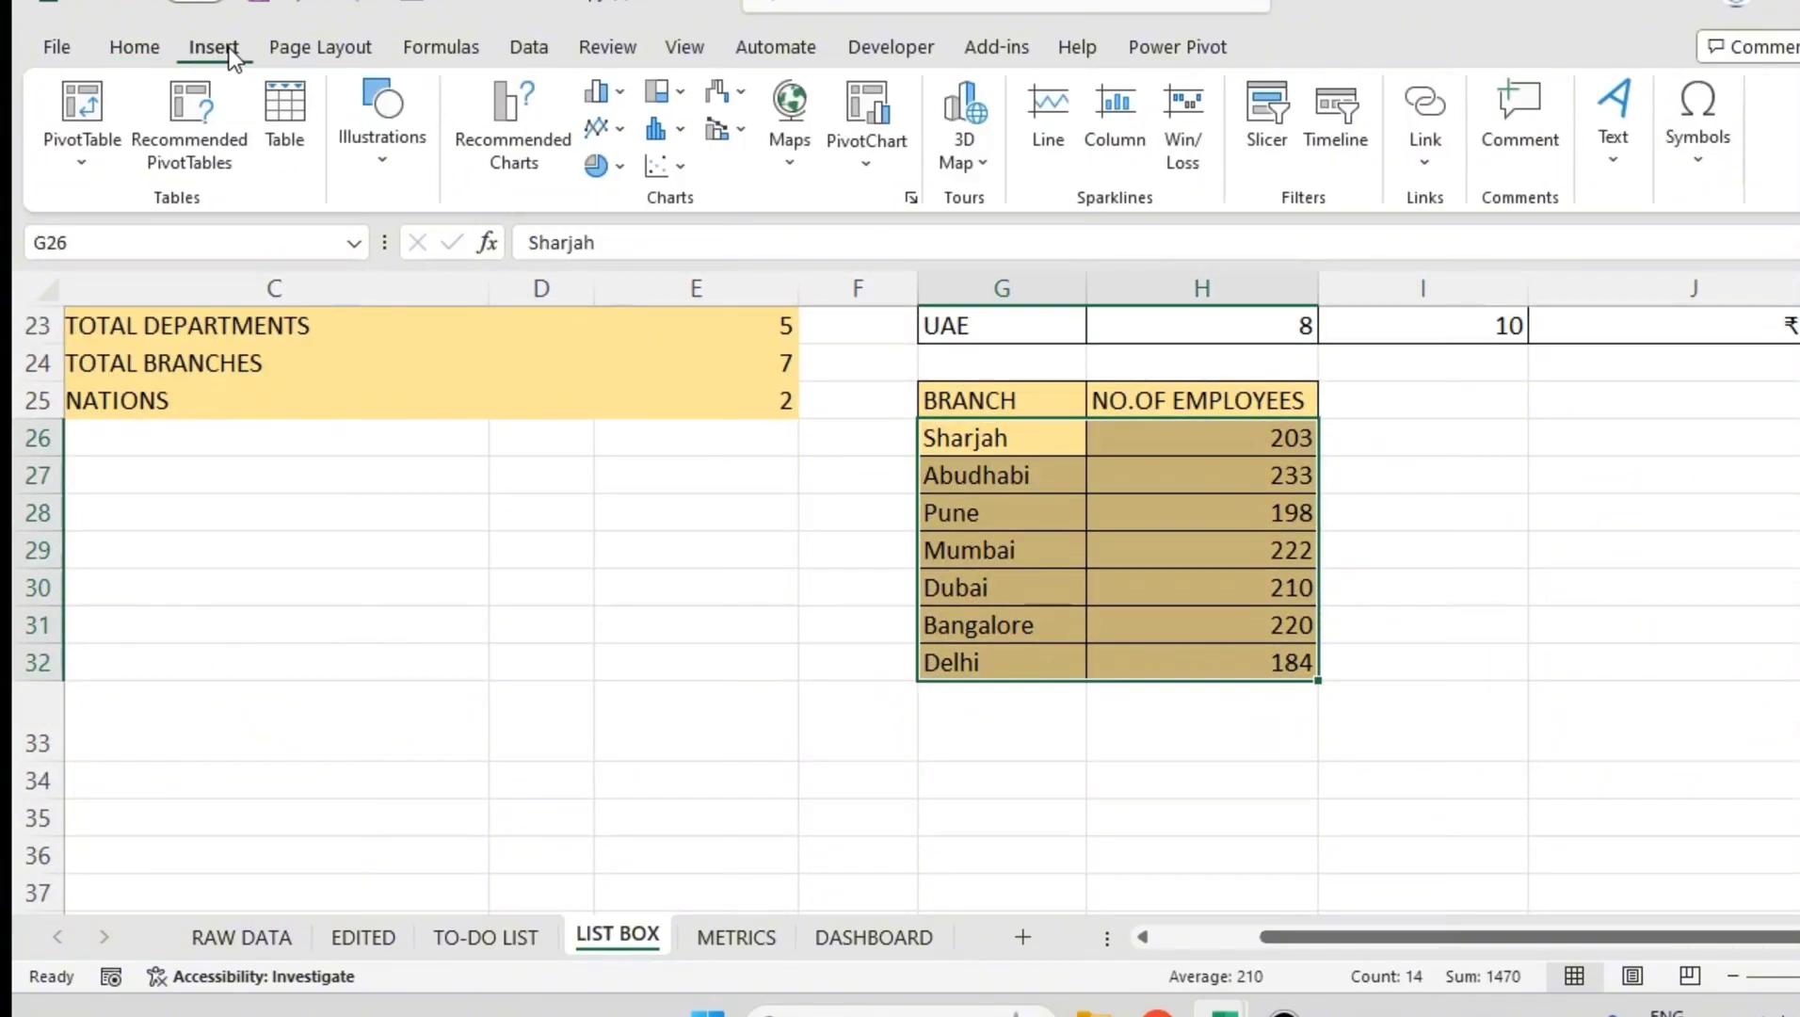
left_click(904, 196)
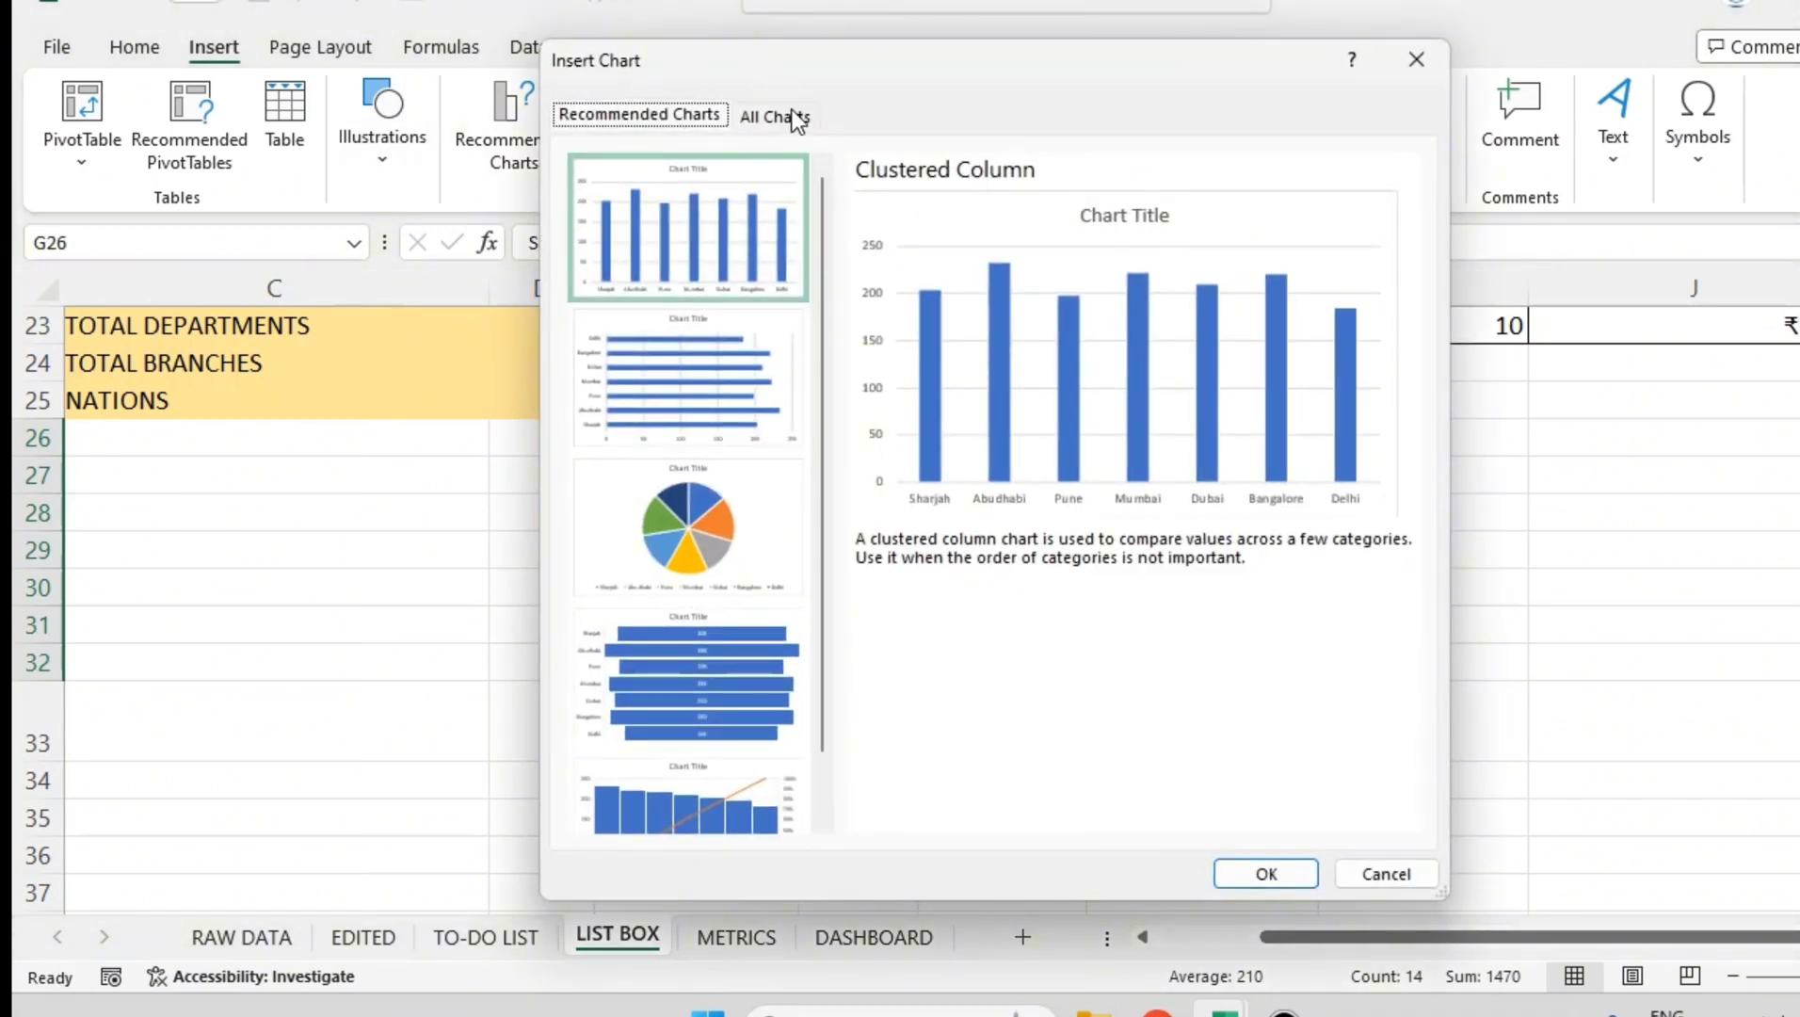
left_click(797, 116)
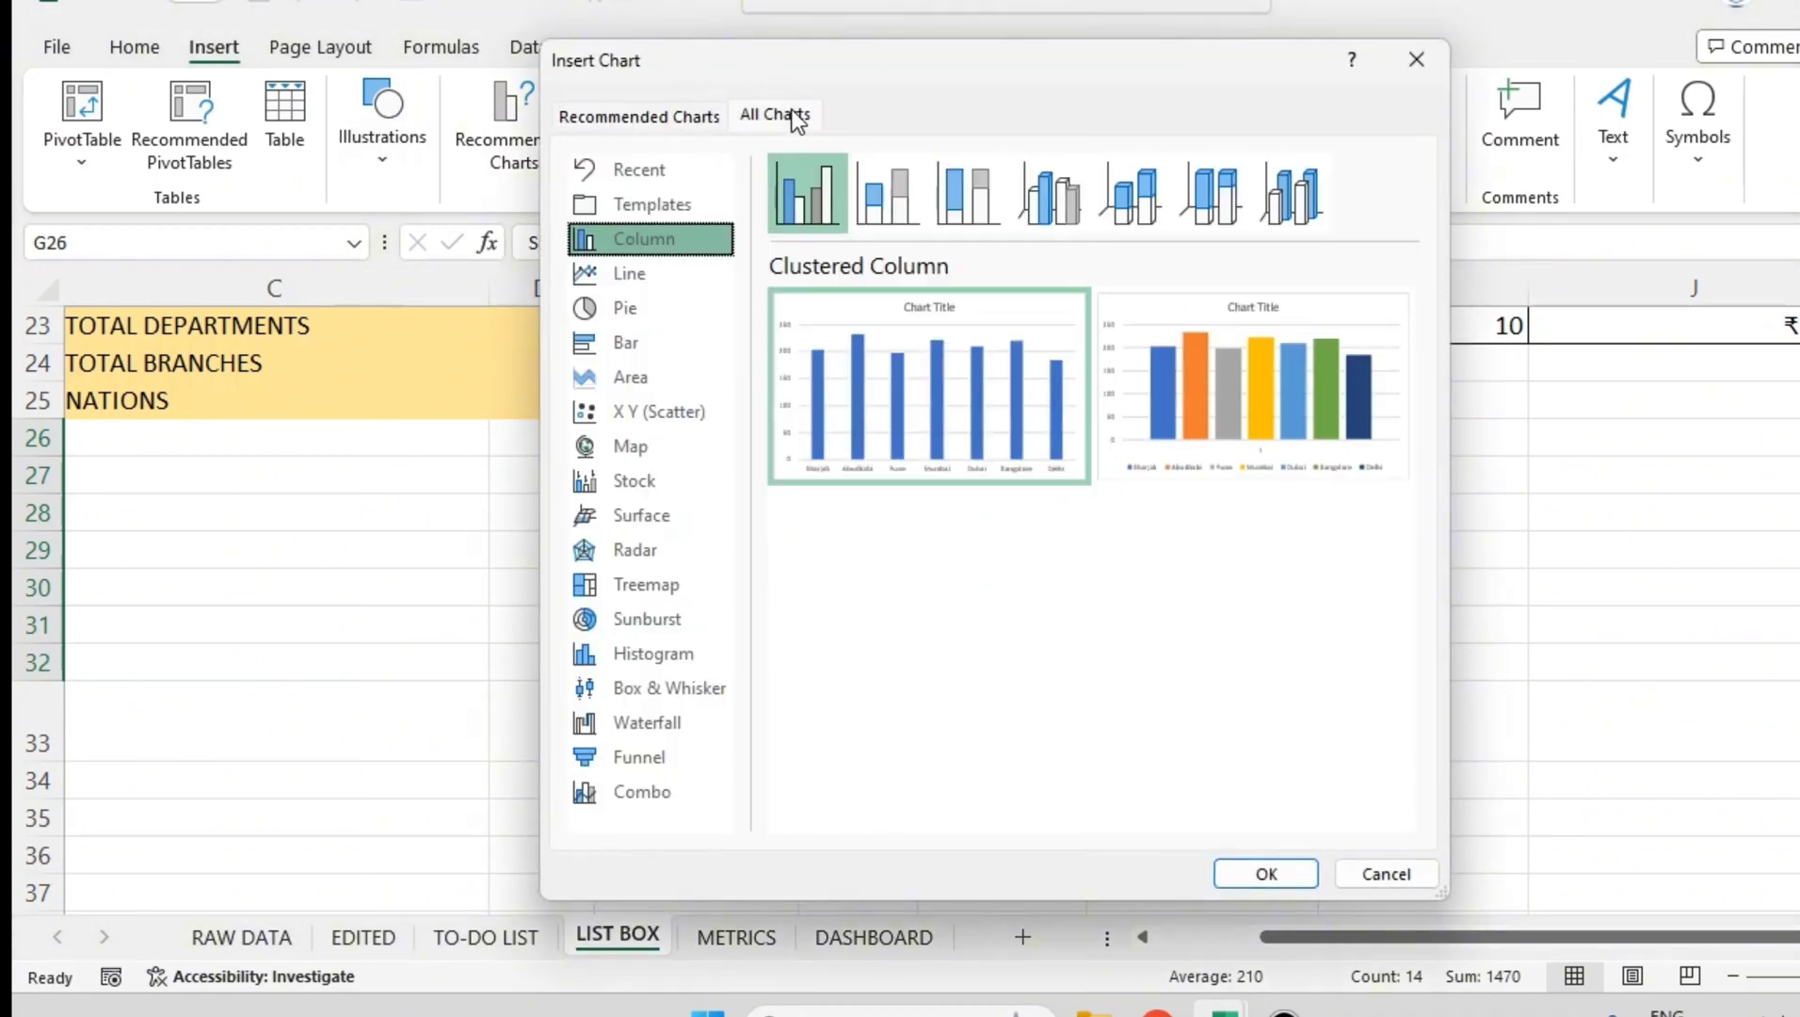
left_click(655, 593)
mouse_move(891, 446)
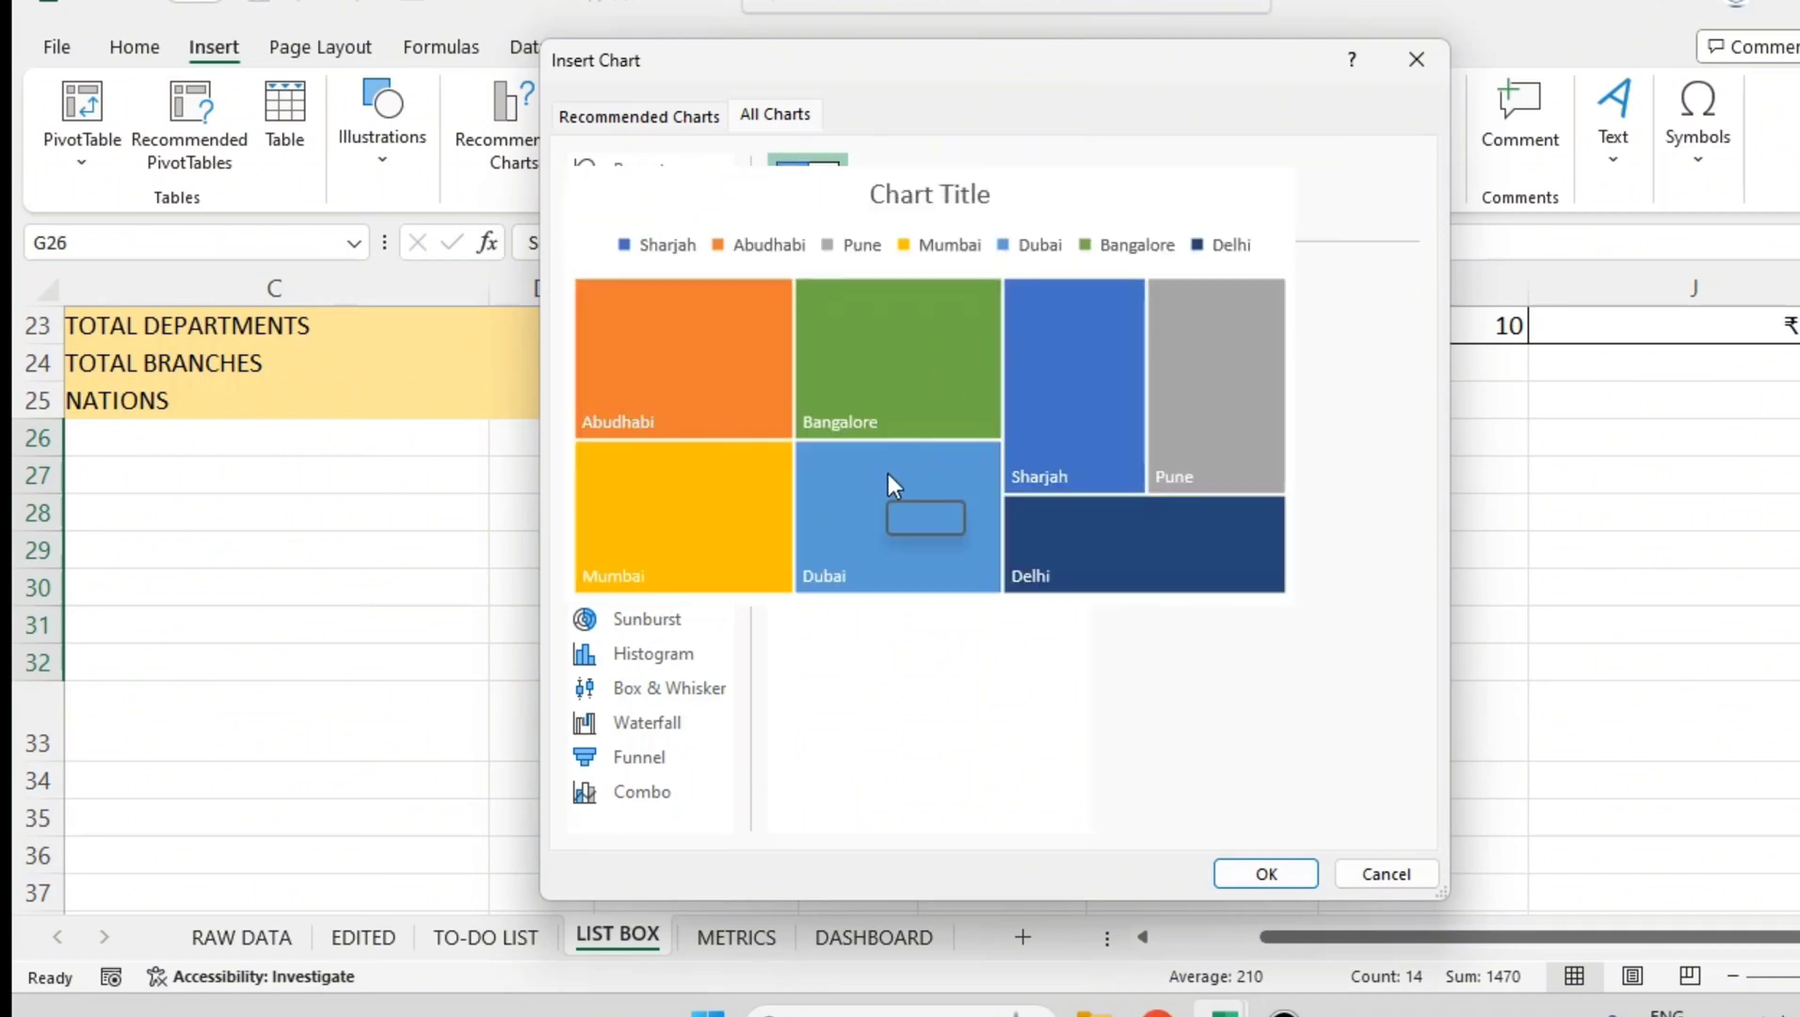
left_click(1253, 875)
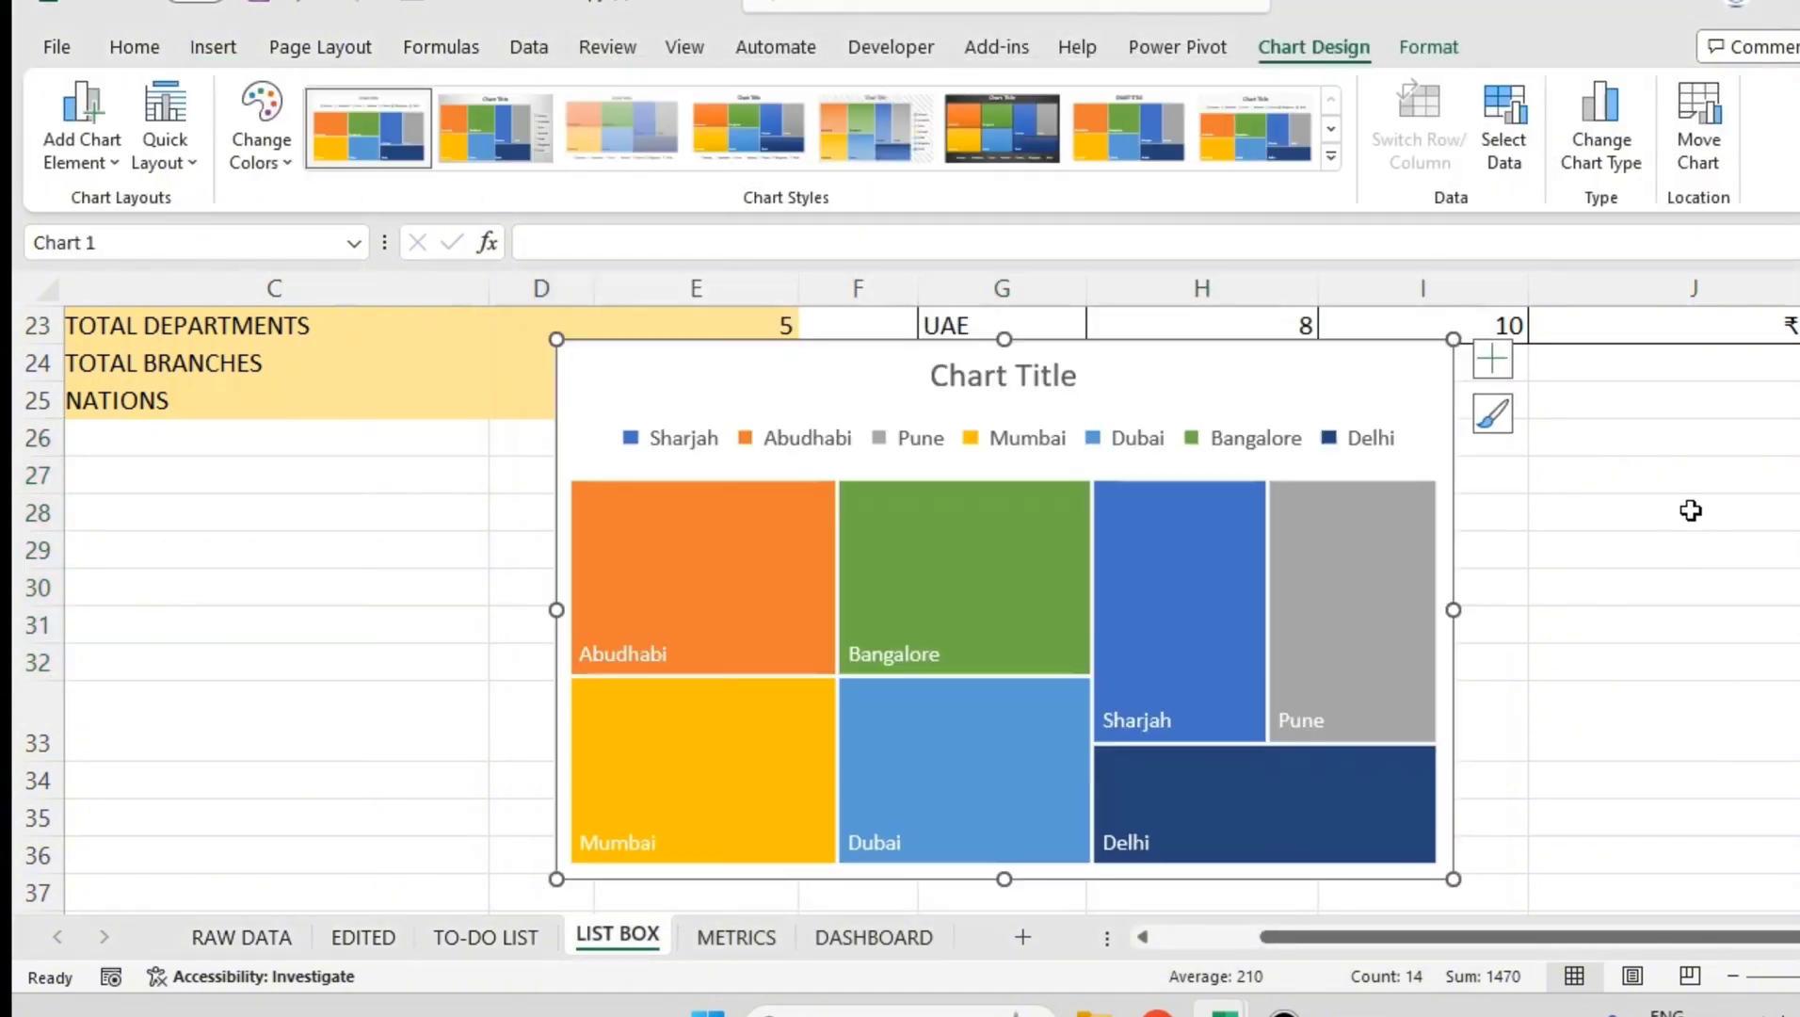
- Shrink the treemap to about 4.6 cm high by 10.2 cm wide and place it beside the branch table
scroll(1691, 510, "down", 2)
left_click_drag(1271, 651, 1439, 767)
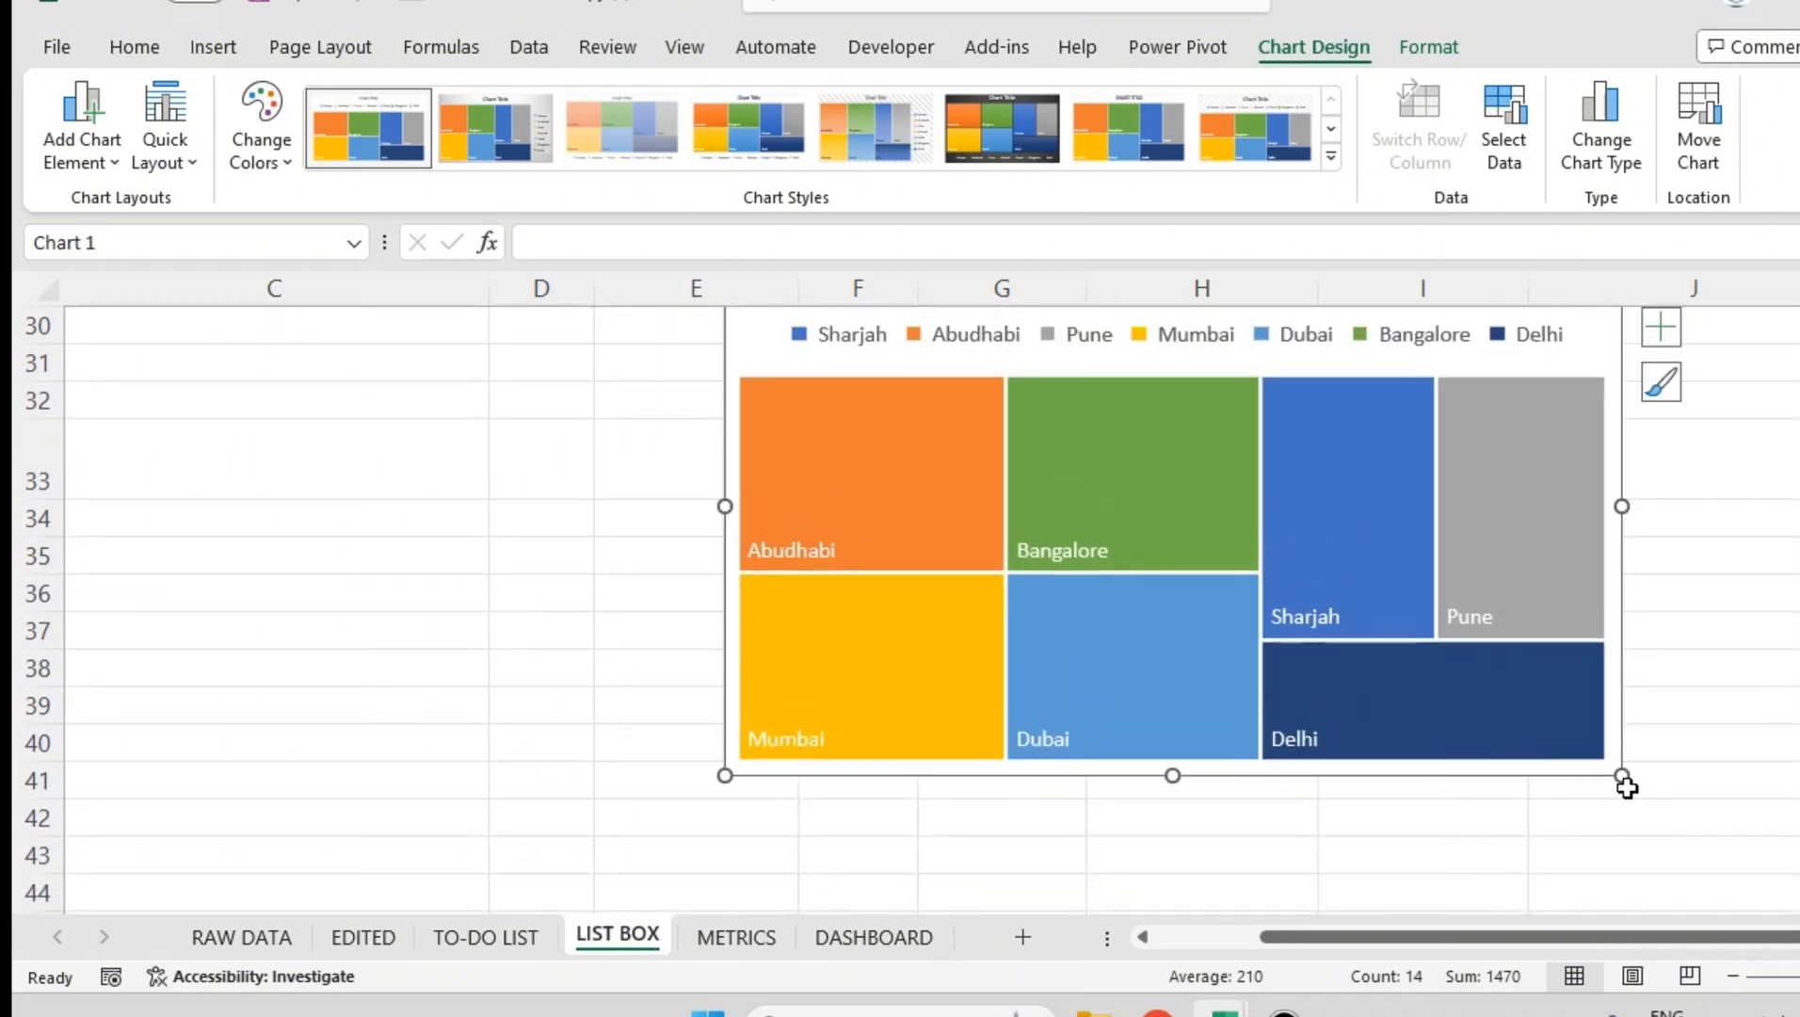
left_click_drag(1619, 786, 1382, 649)
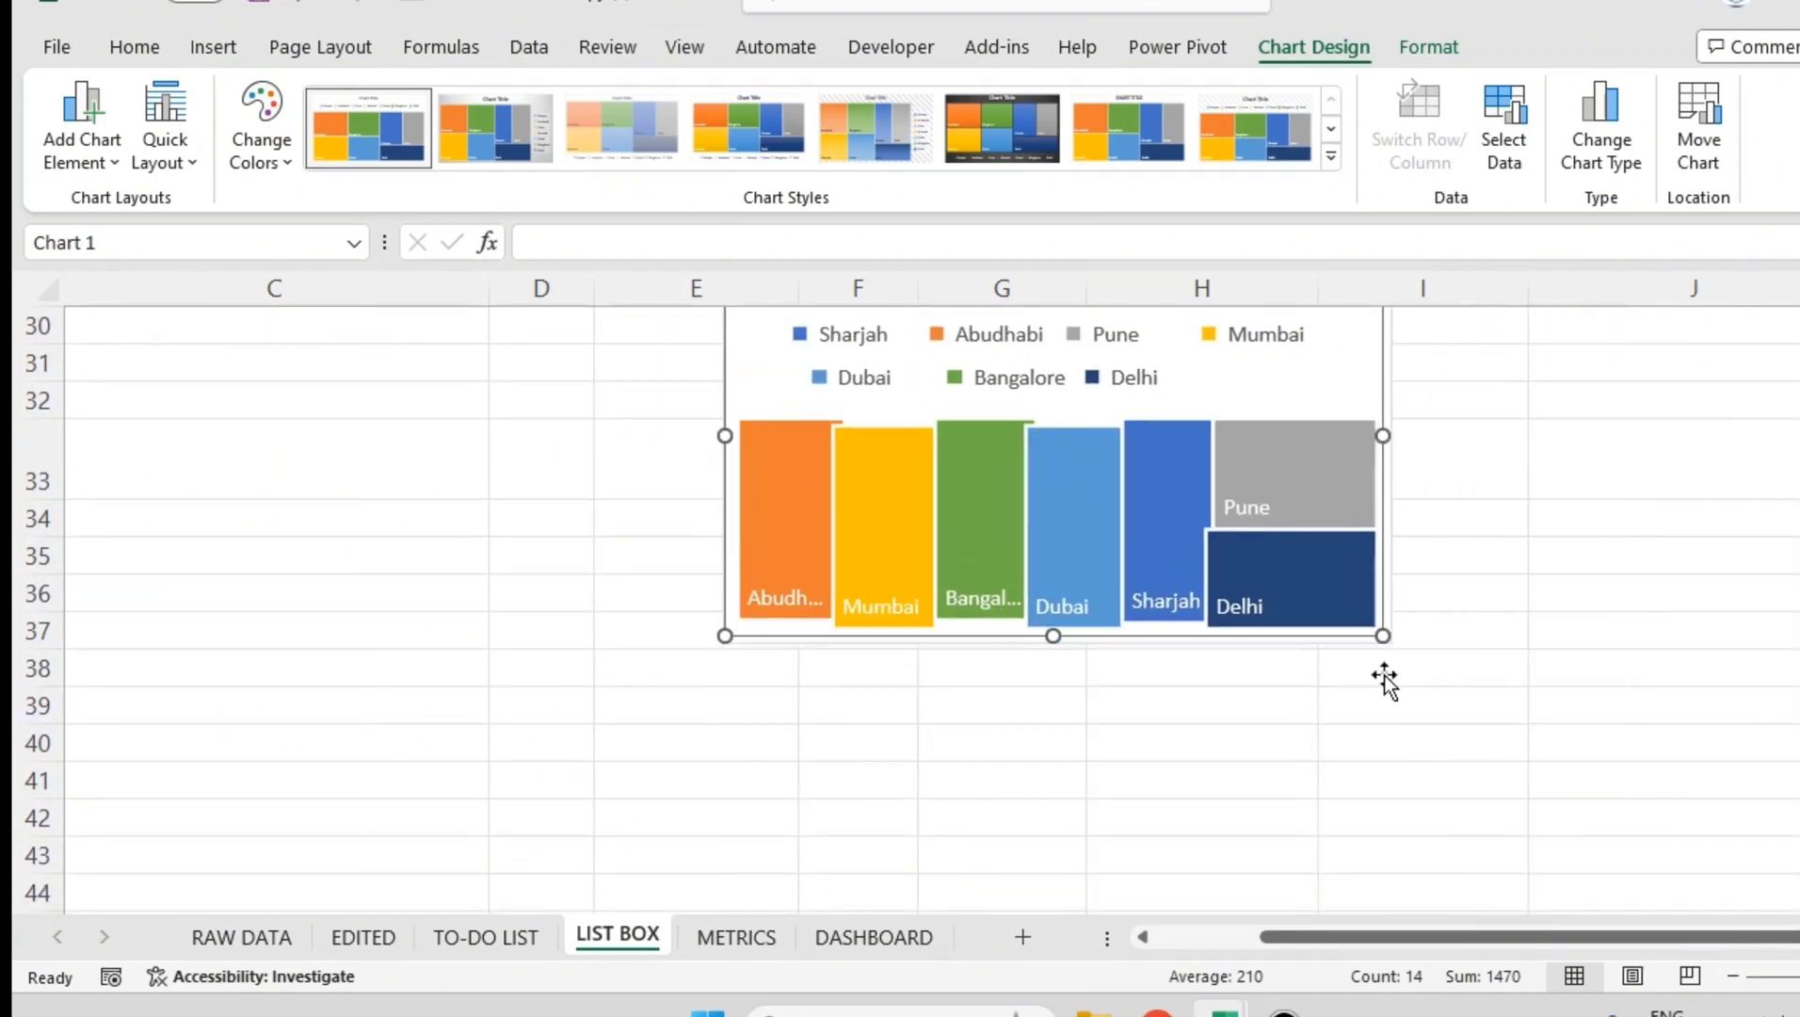
scroll(1318, 621, "up", 2)
left_click_drag(1378, 464, 1109, 482)
left_click_drag(1484, 938, 1327, 891)
- Delete the legend and the chart title from the treemap
left_click(1498, 631)
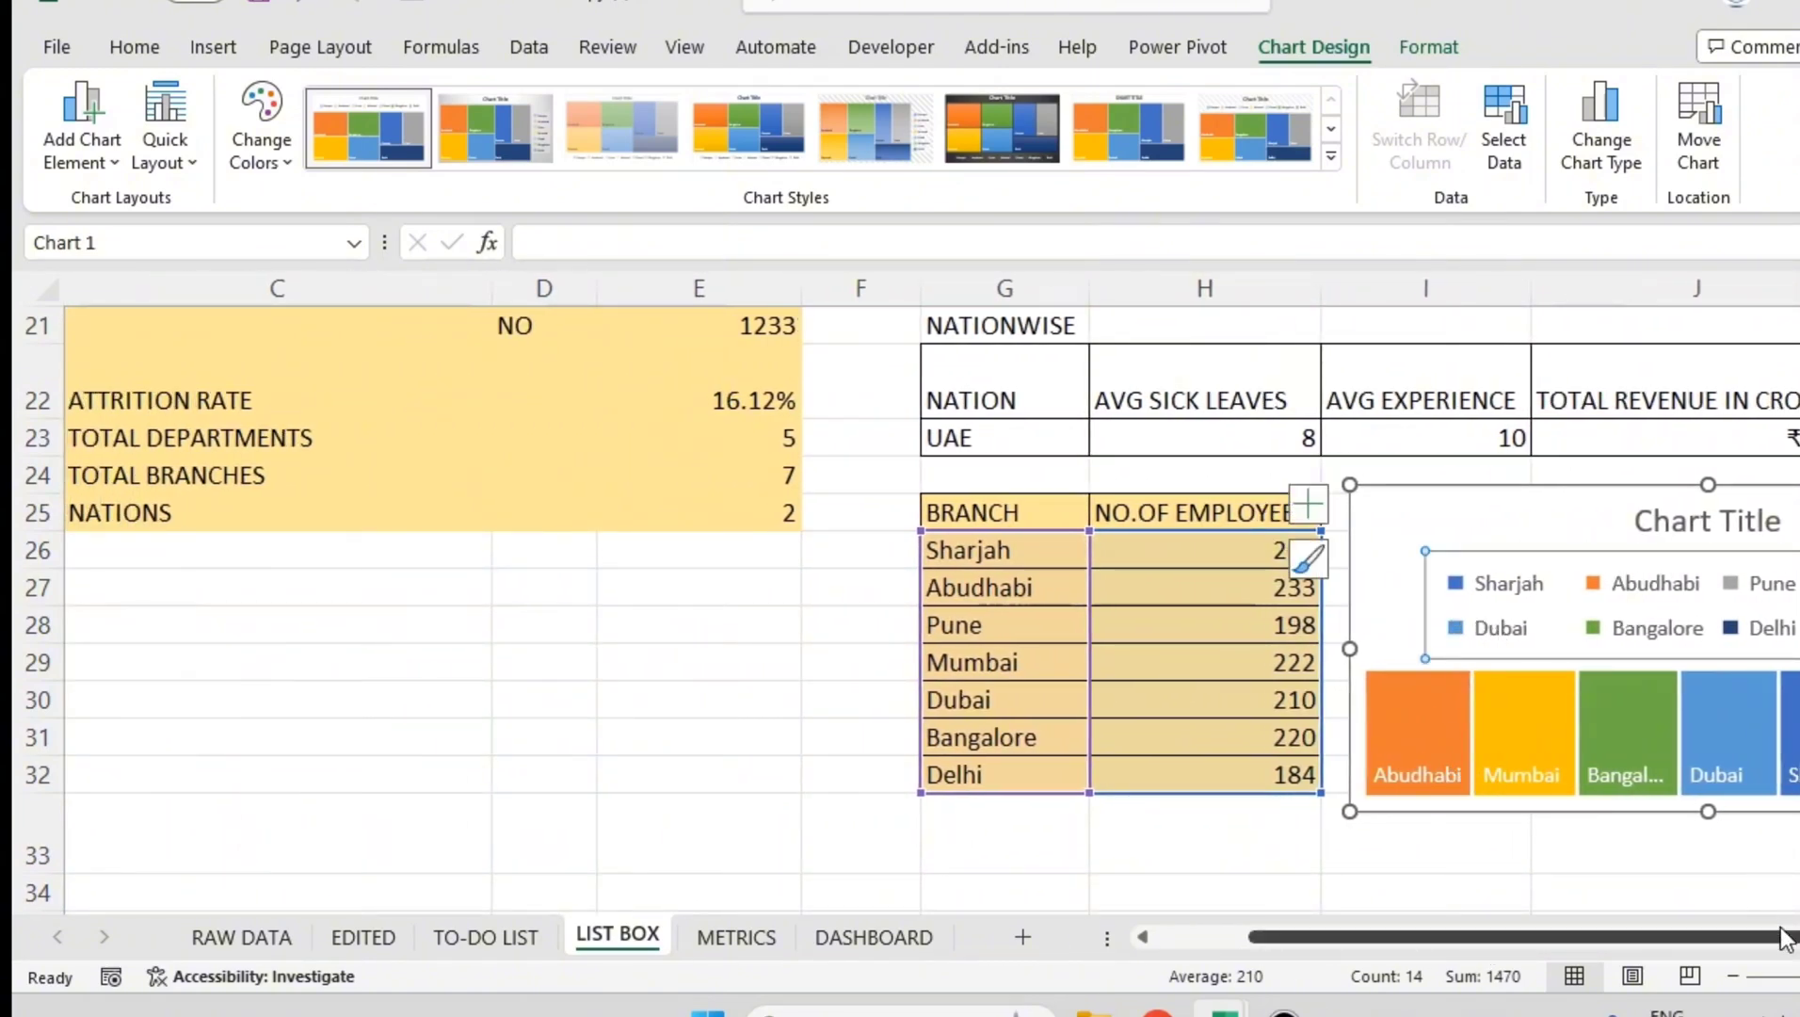
left_click_drag(1789, 937, 1799, 938)
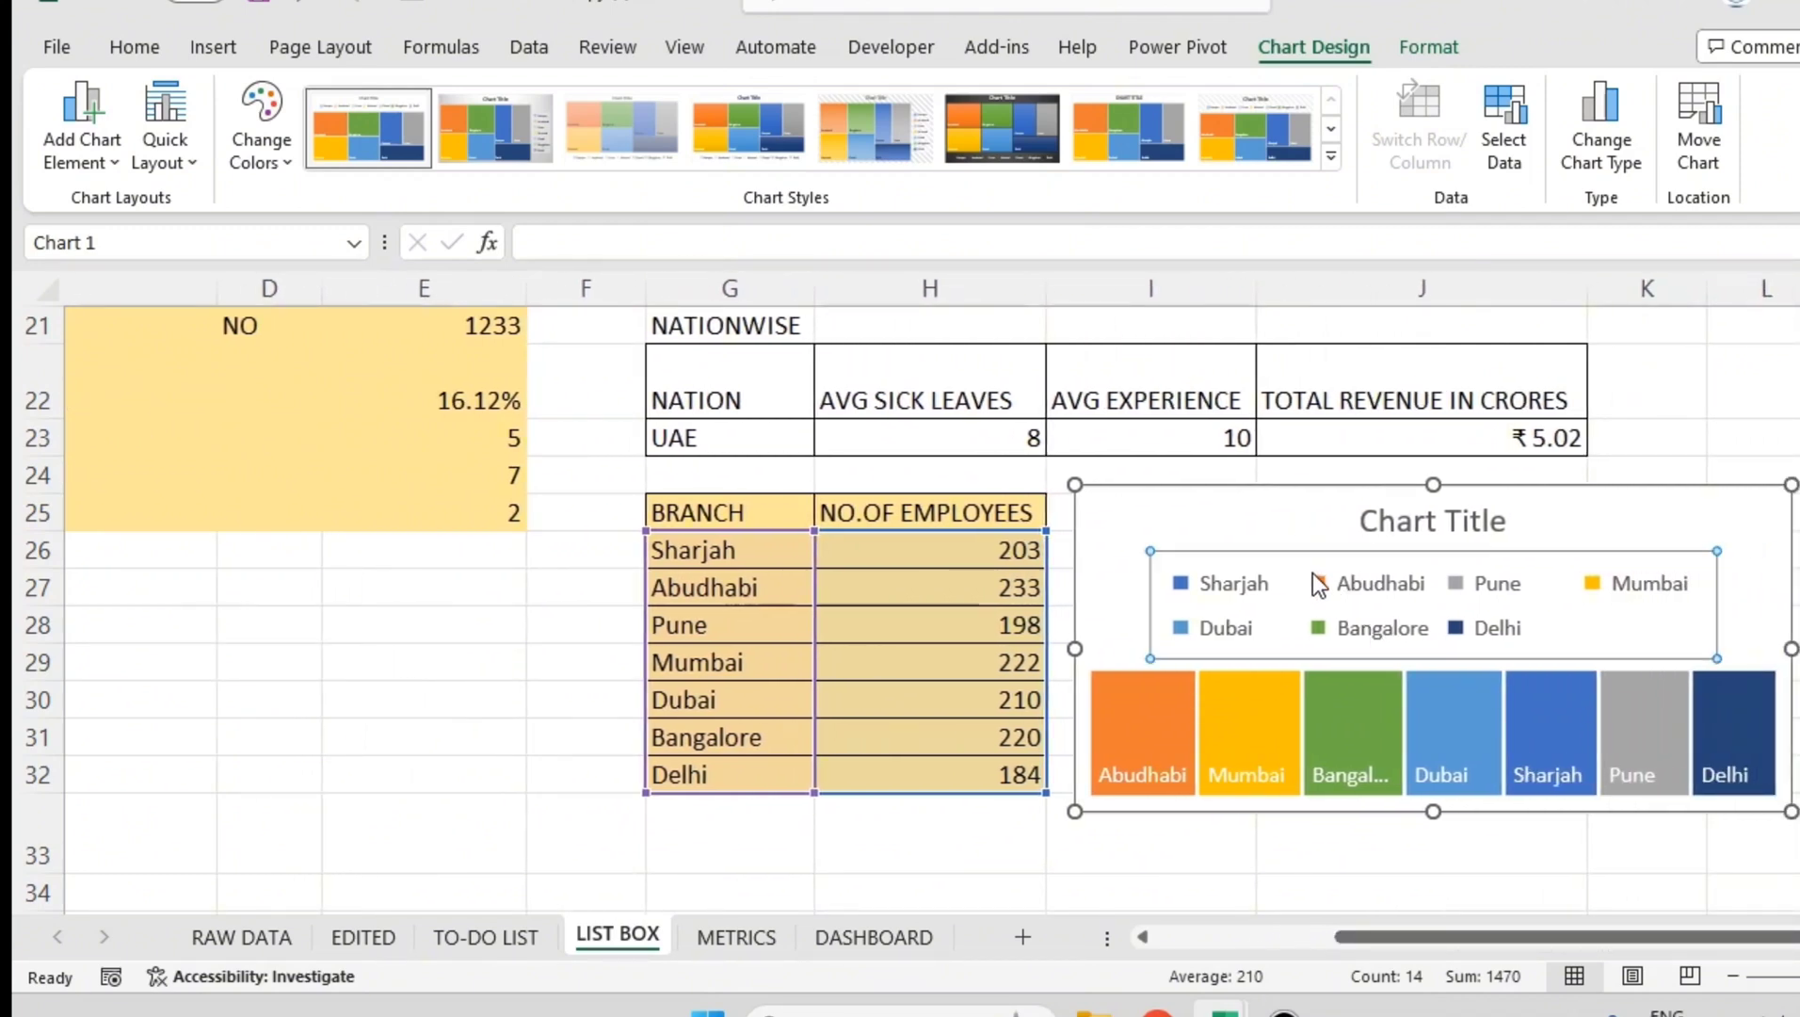
key("Delete")
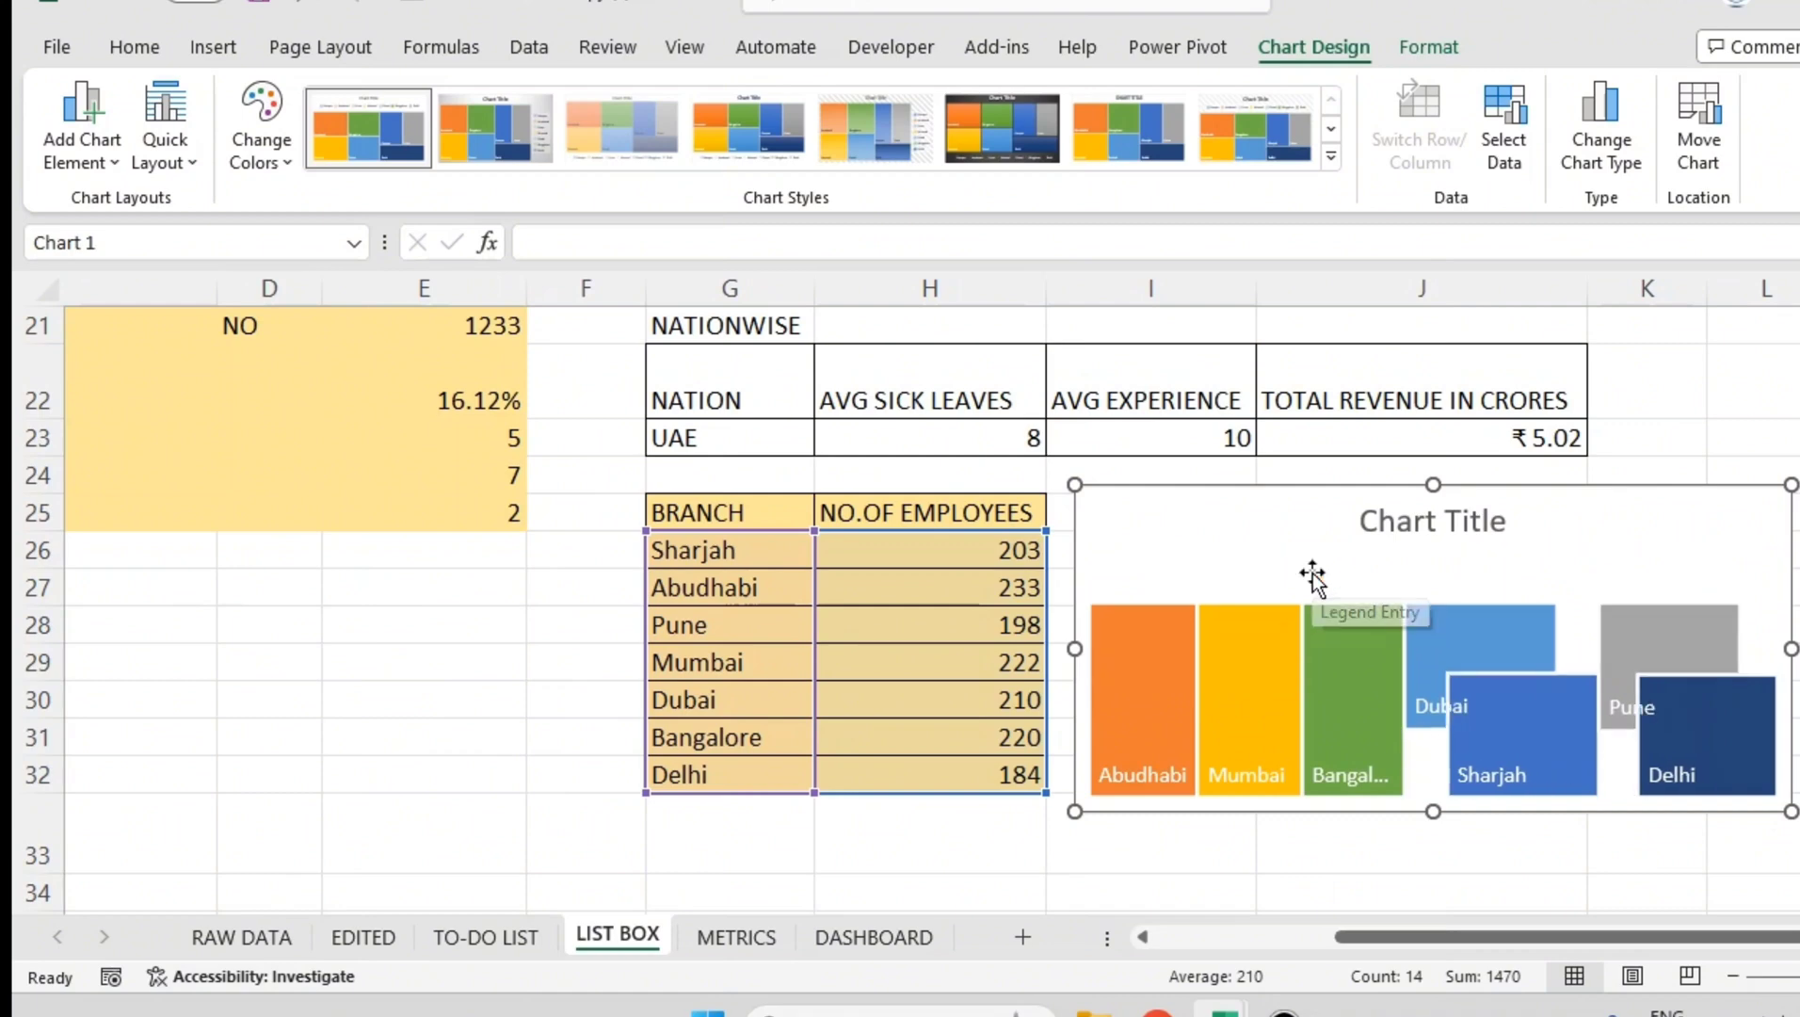
left_click(1413, 537)
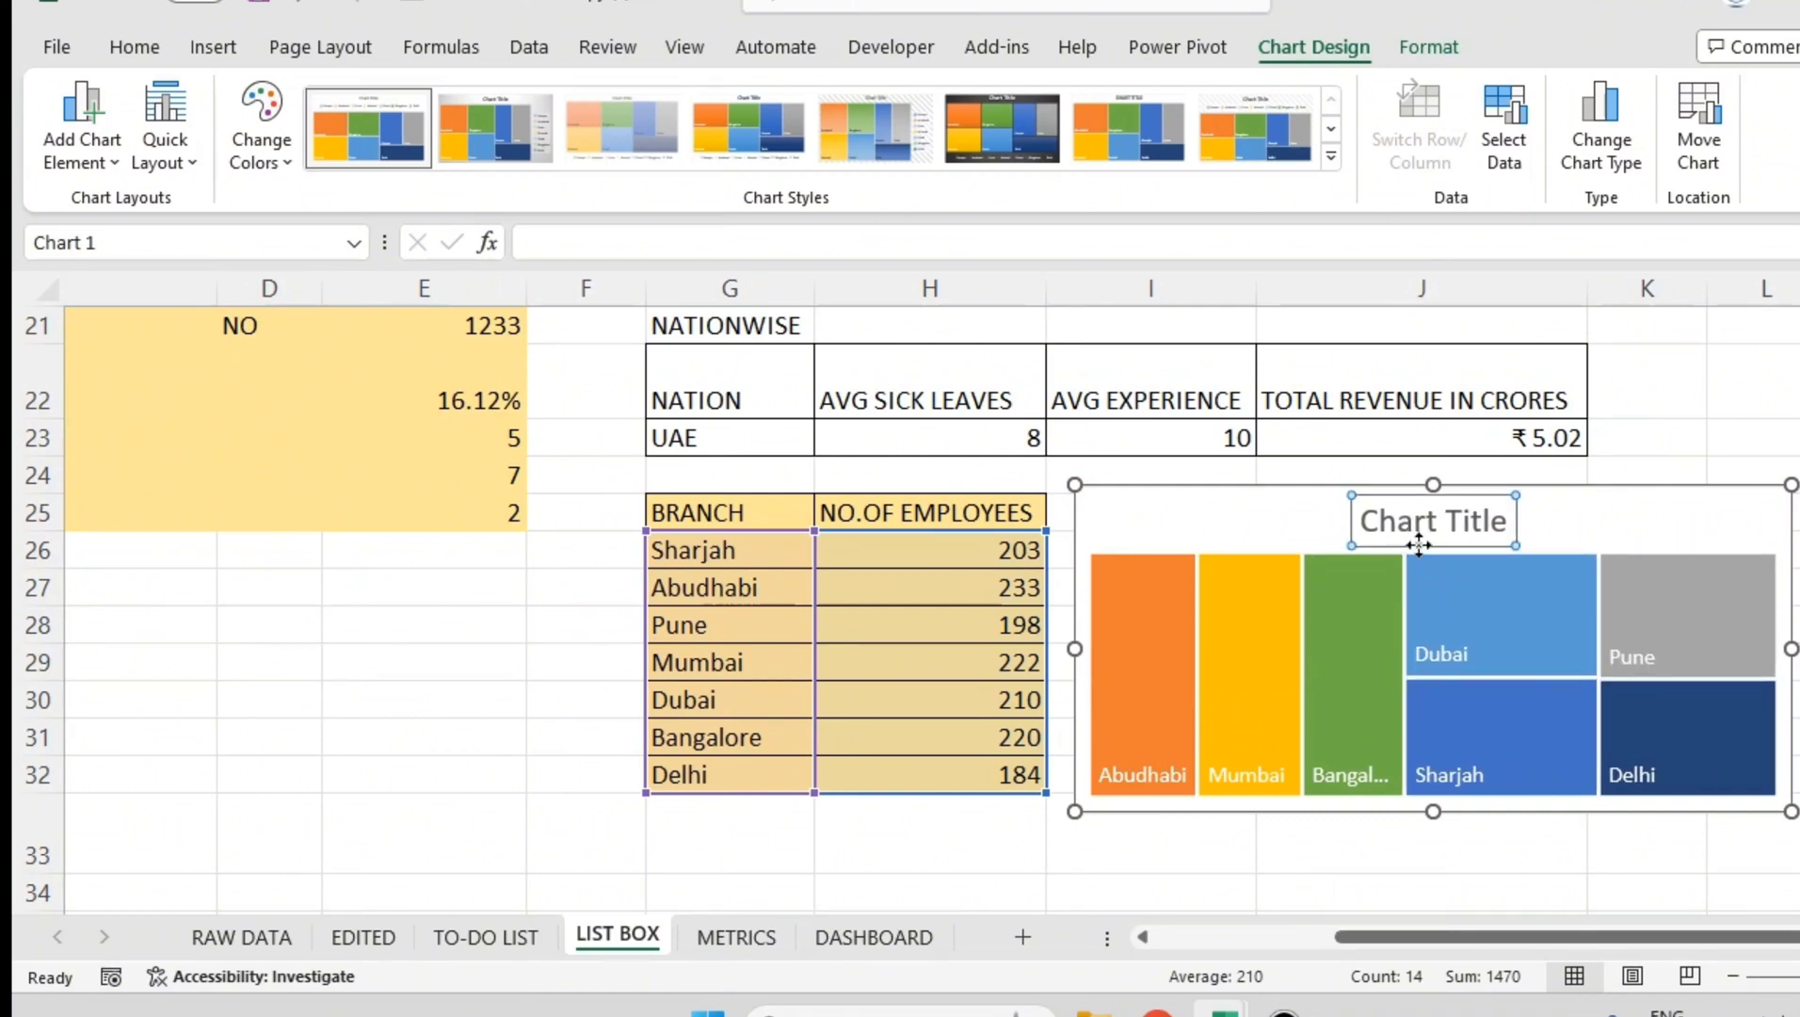
key("Delete")
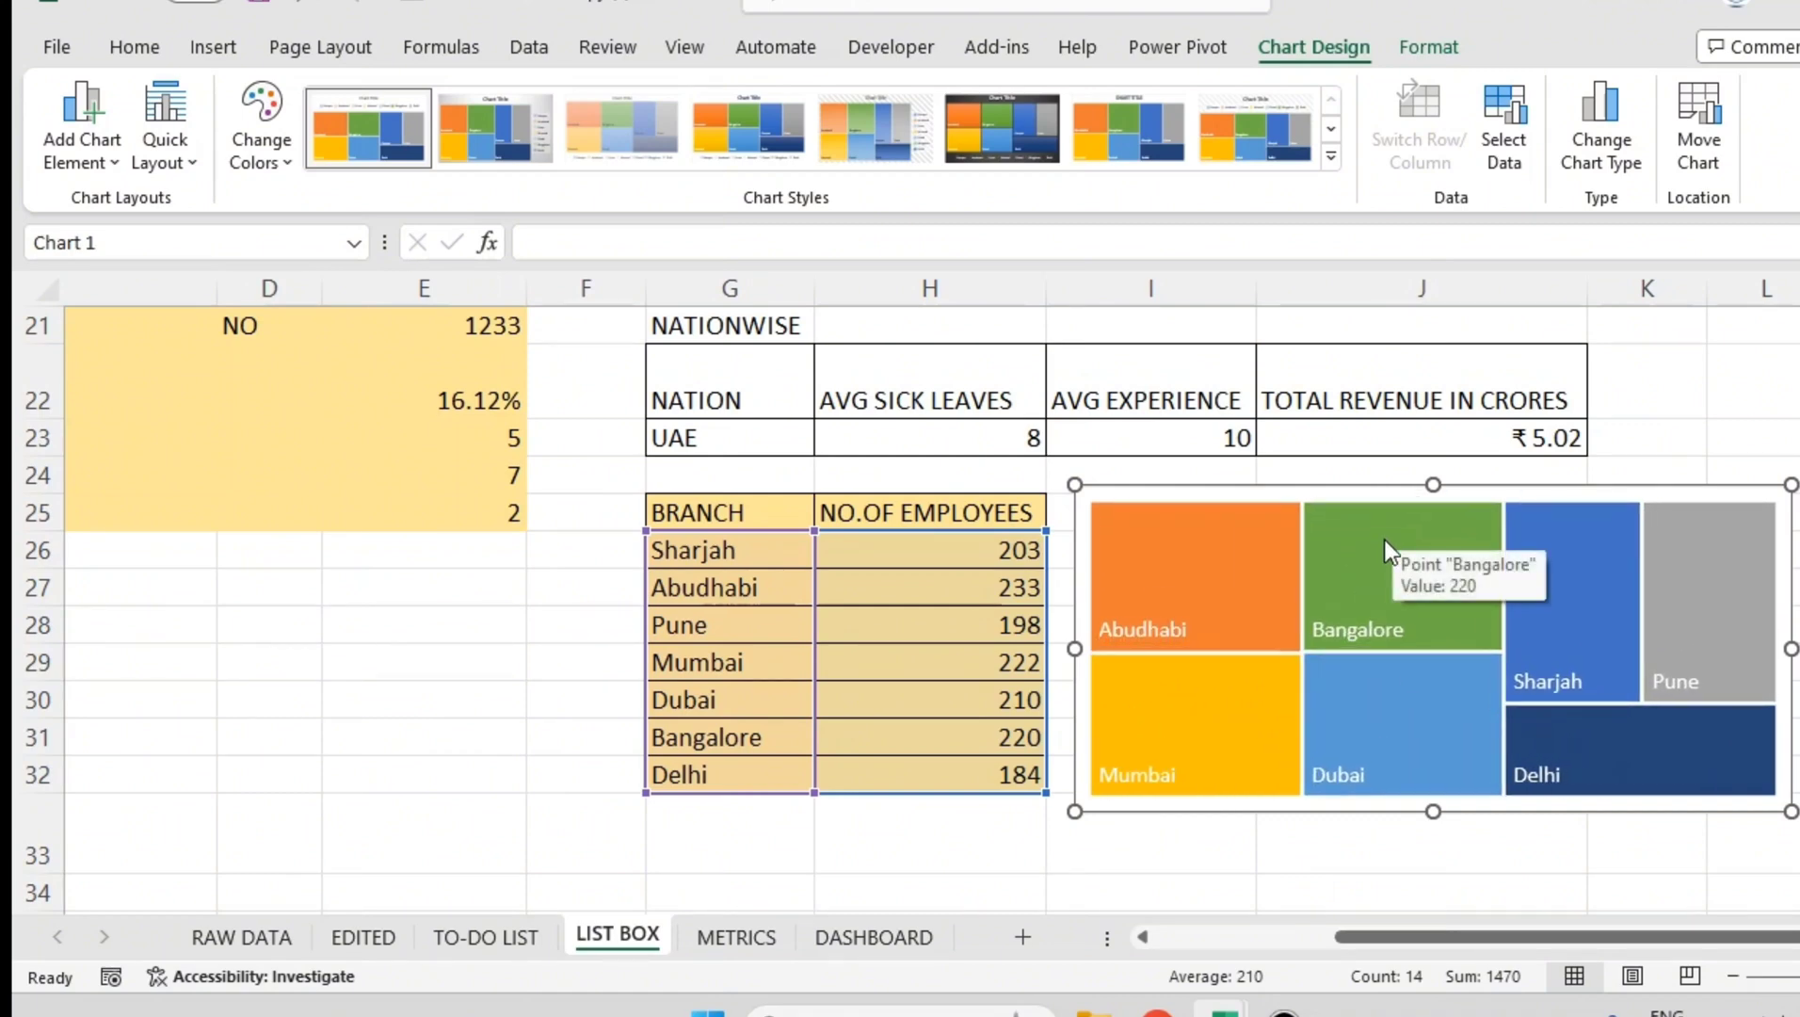
- Set the treemap's chart area to No Fill
mouse_move(1343, 729)
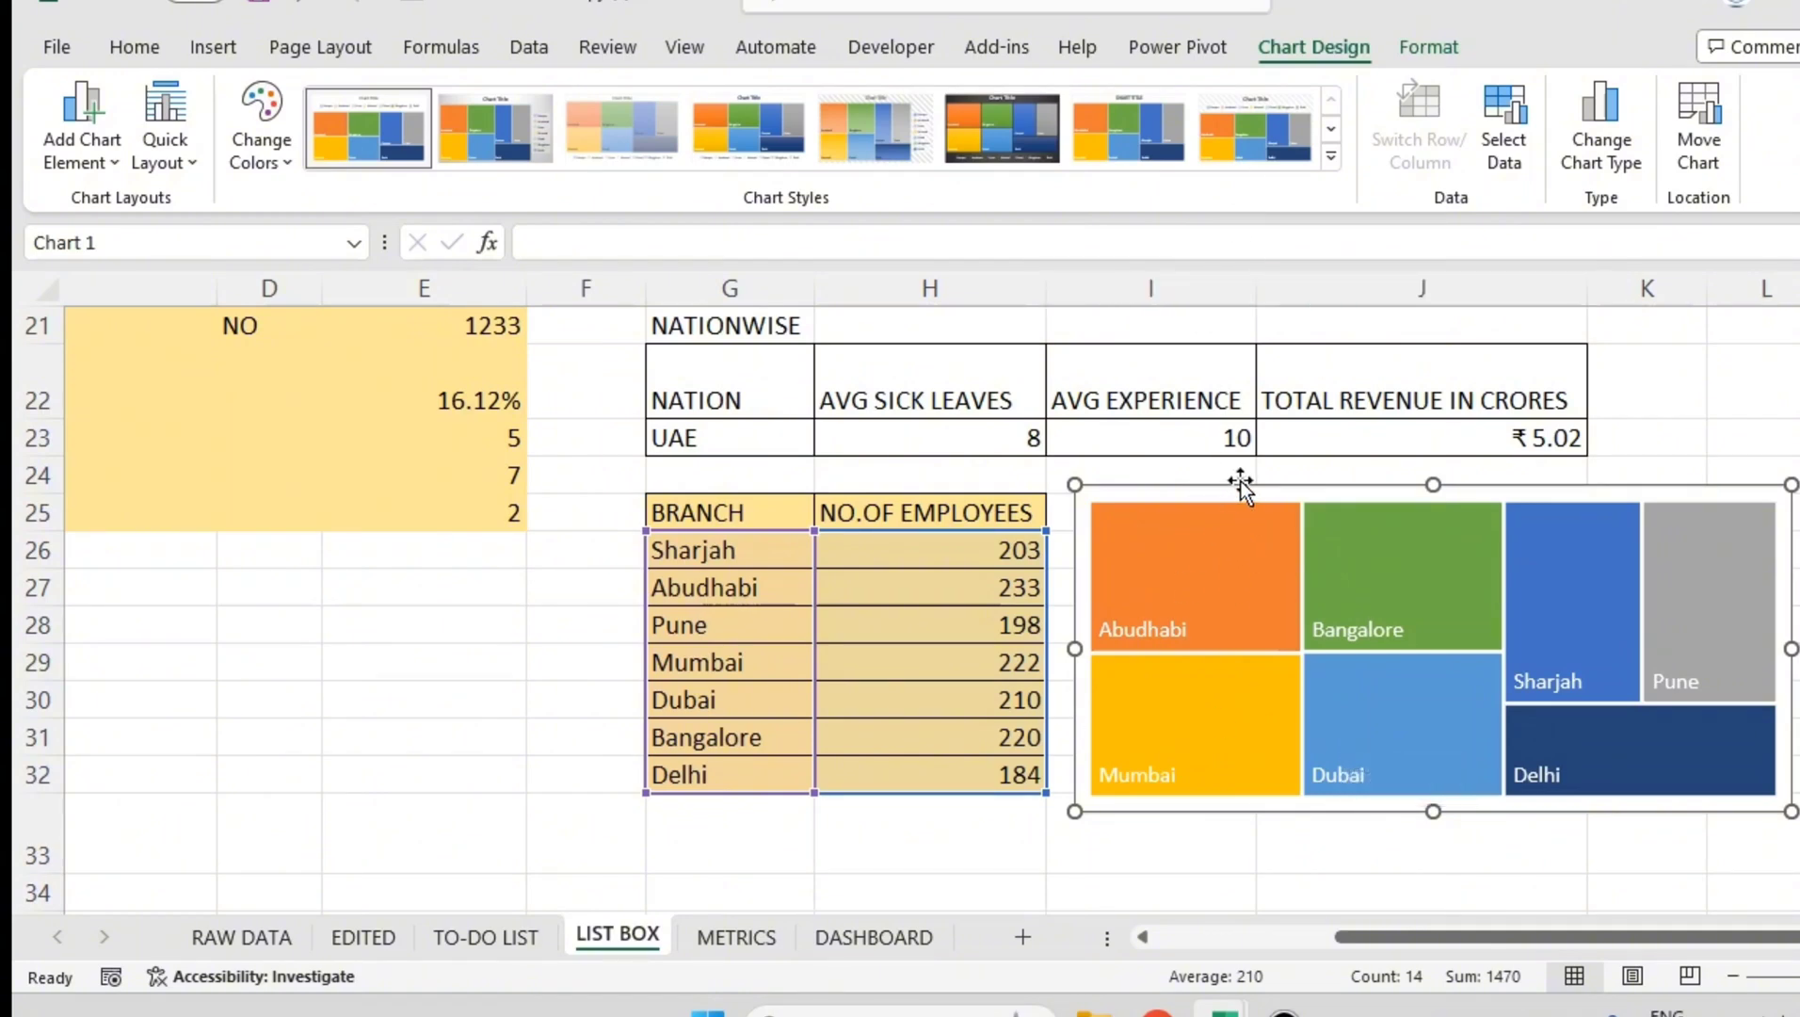
left_click(1428, 45)
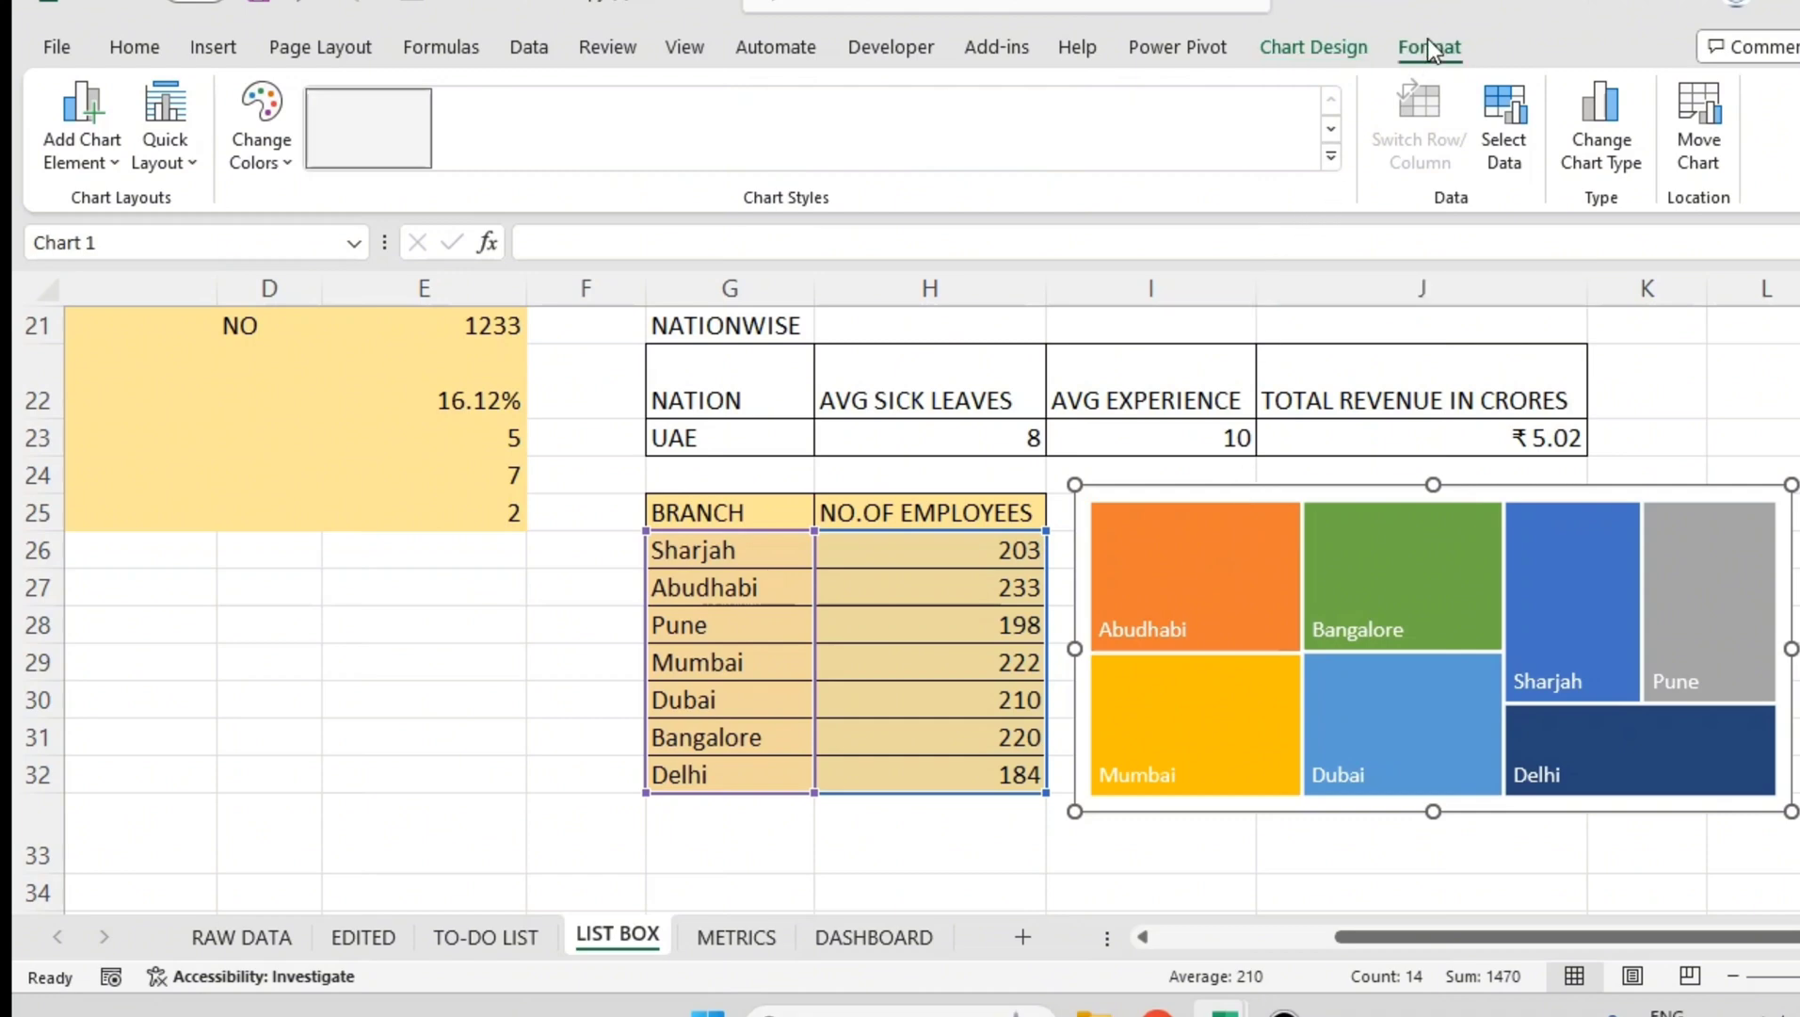
left_click(879, 93)
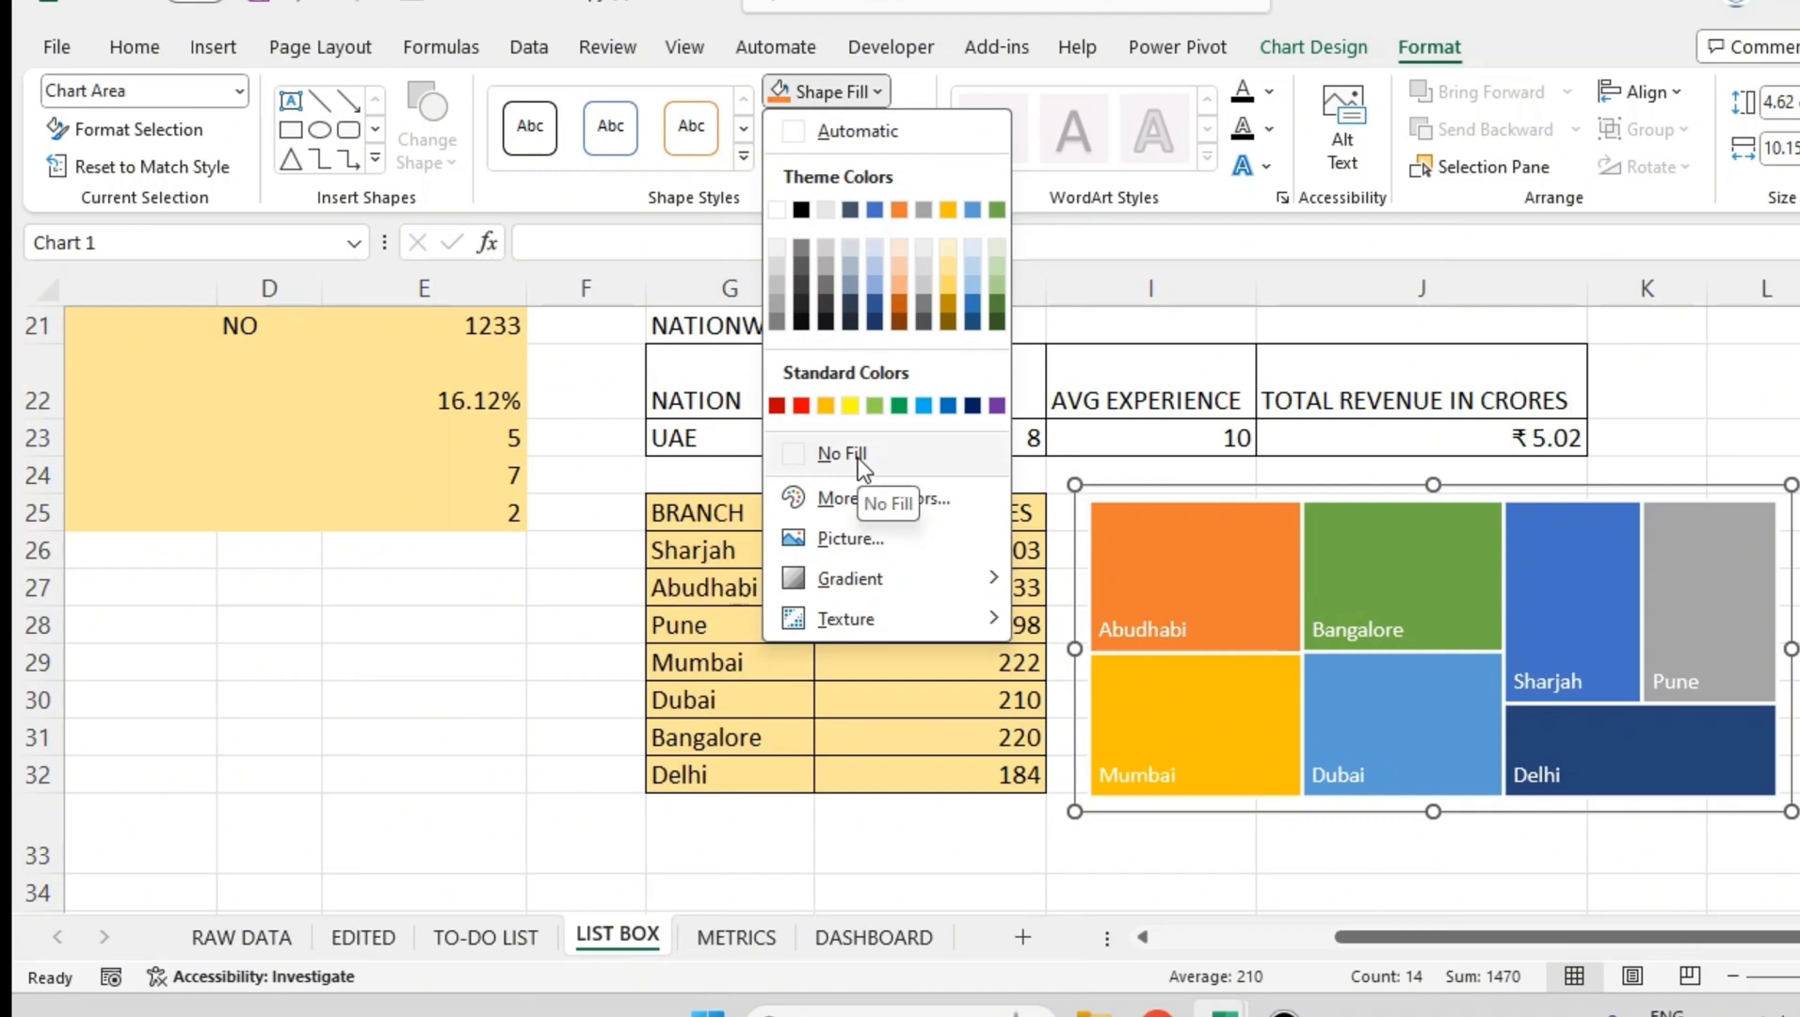
left_click(857, 457)
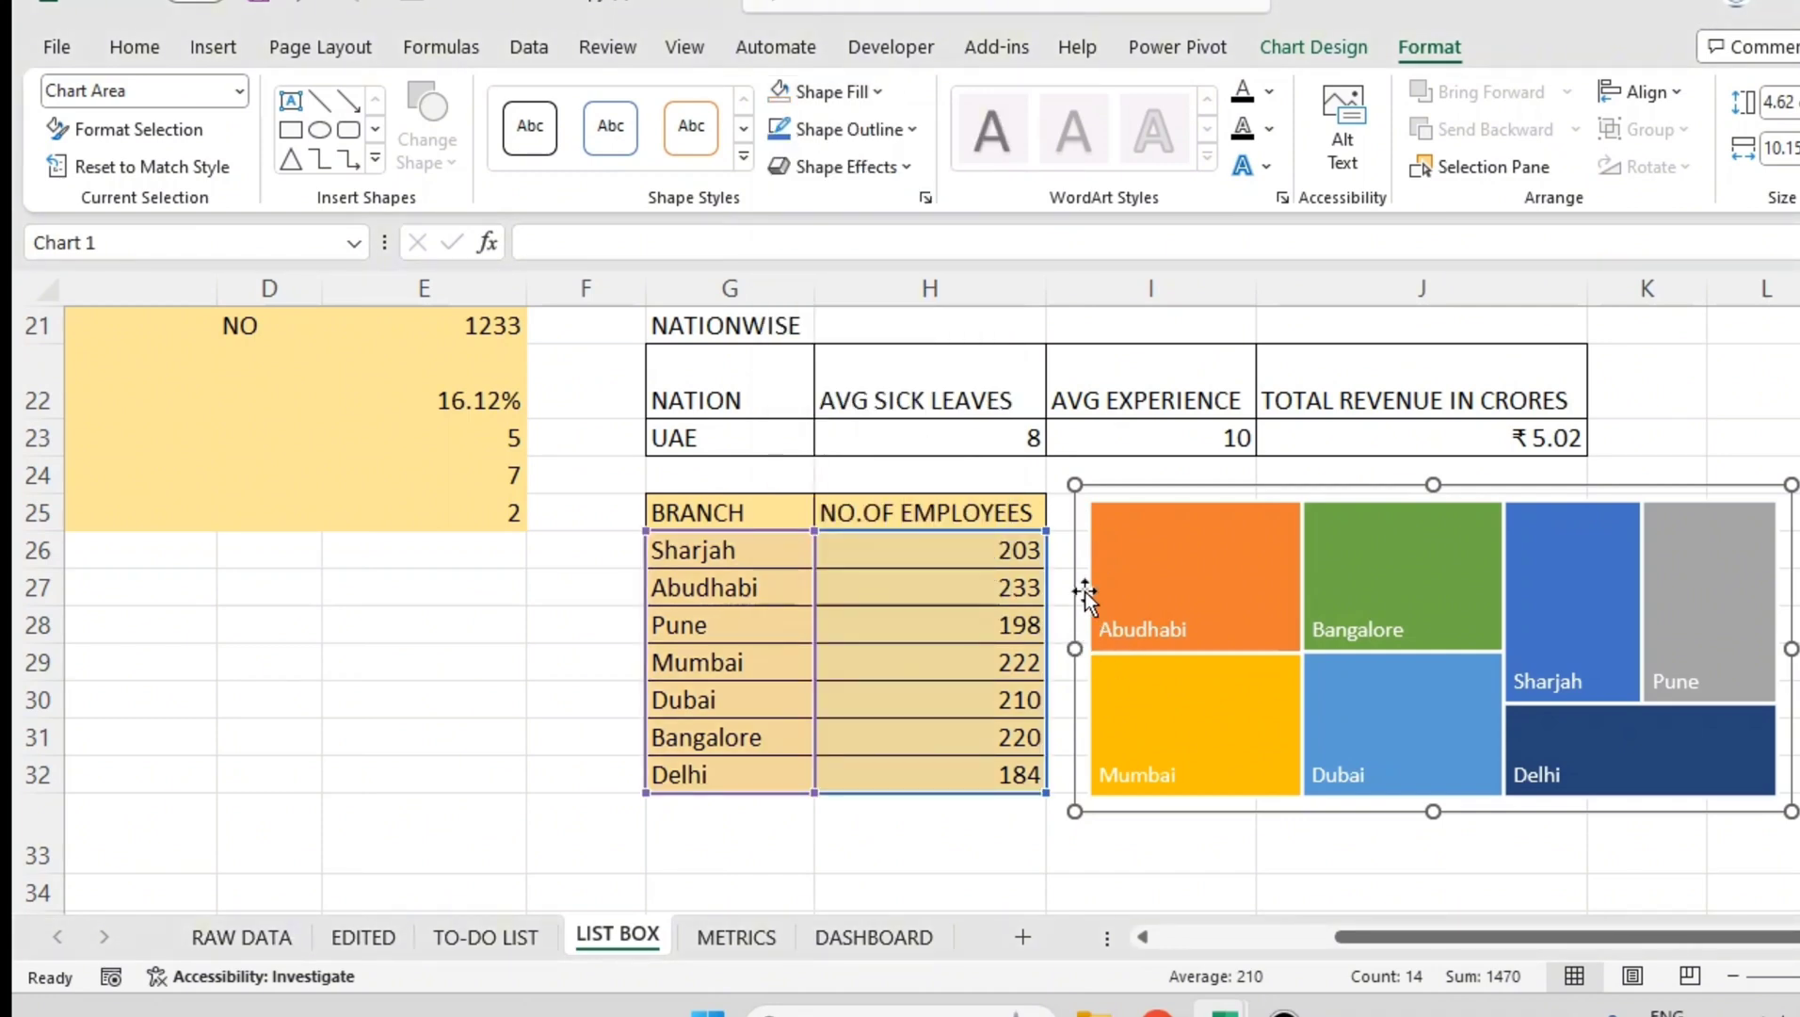
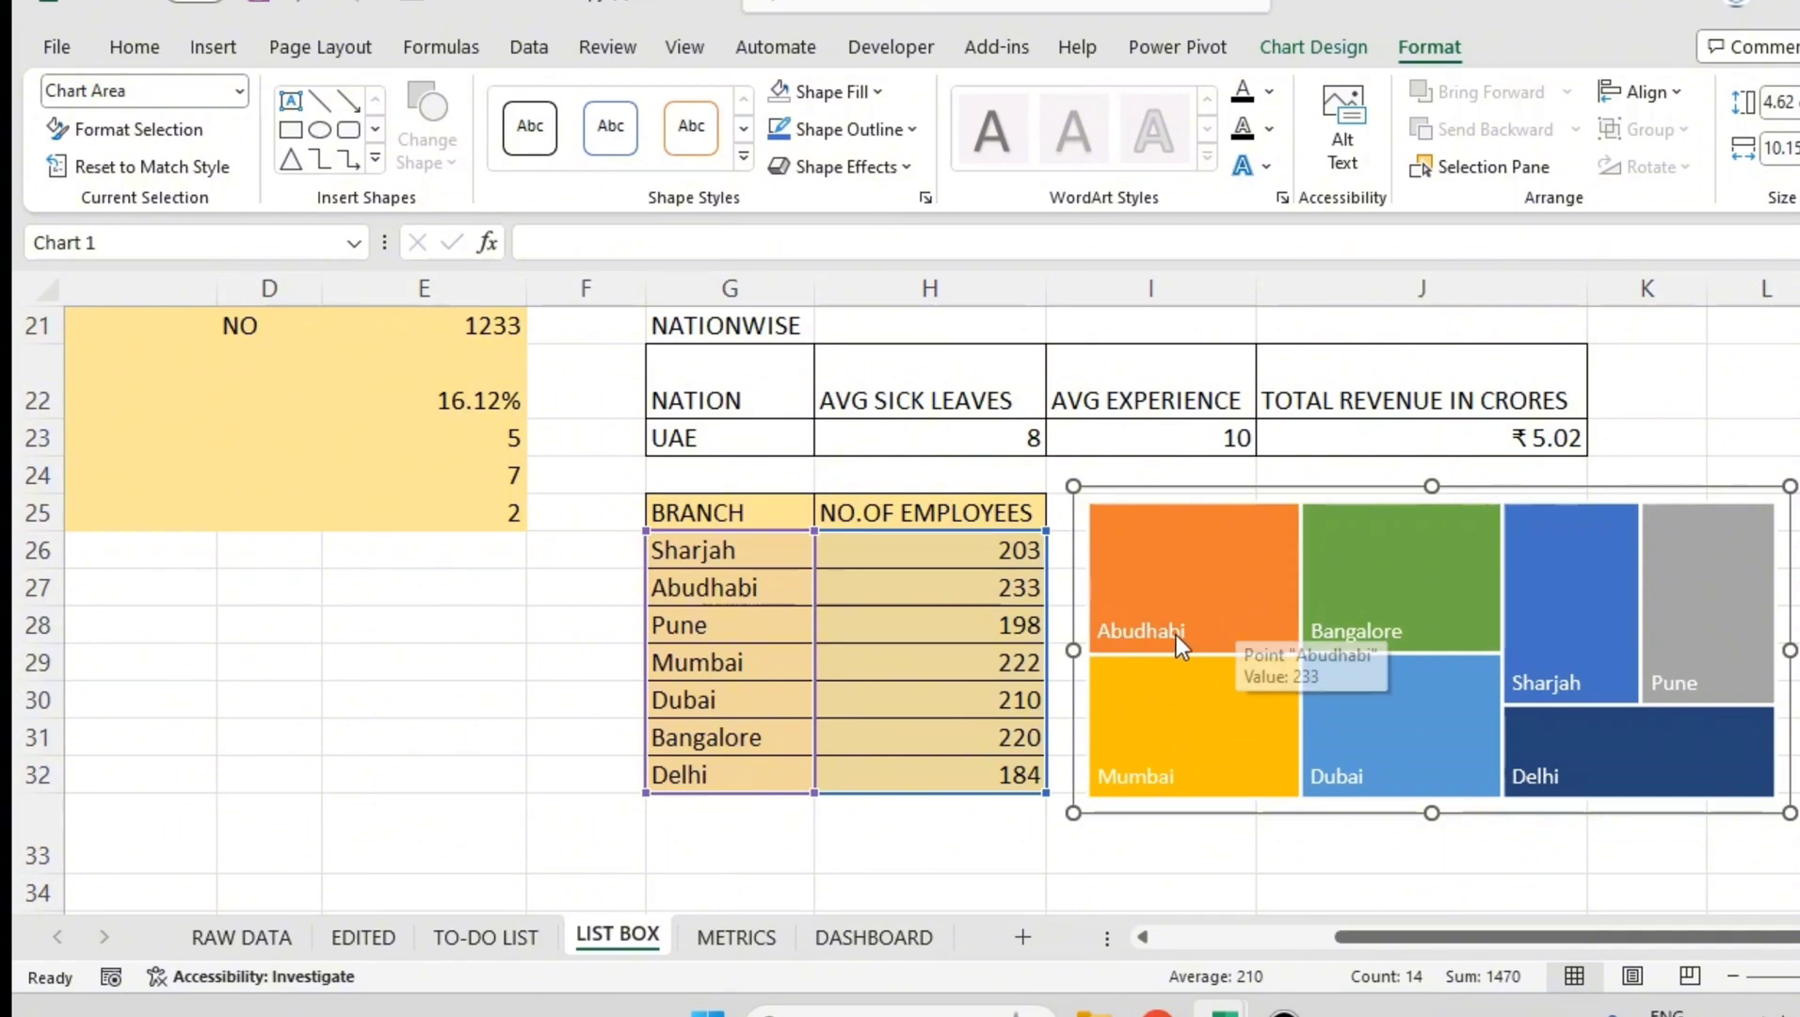
- Format the treemap's data labels to show the value in addition to the category name
left_click(1173, 632)
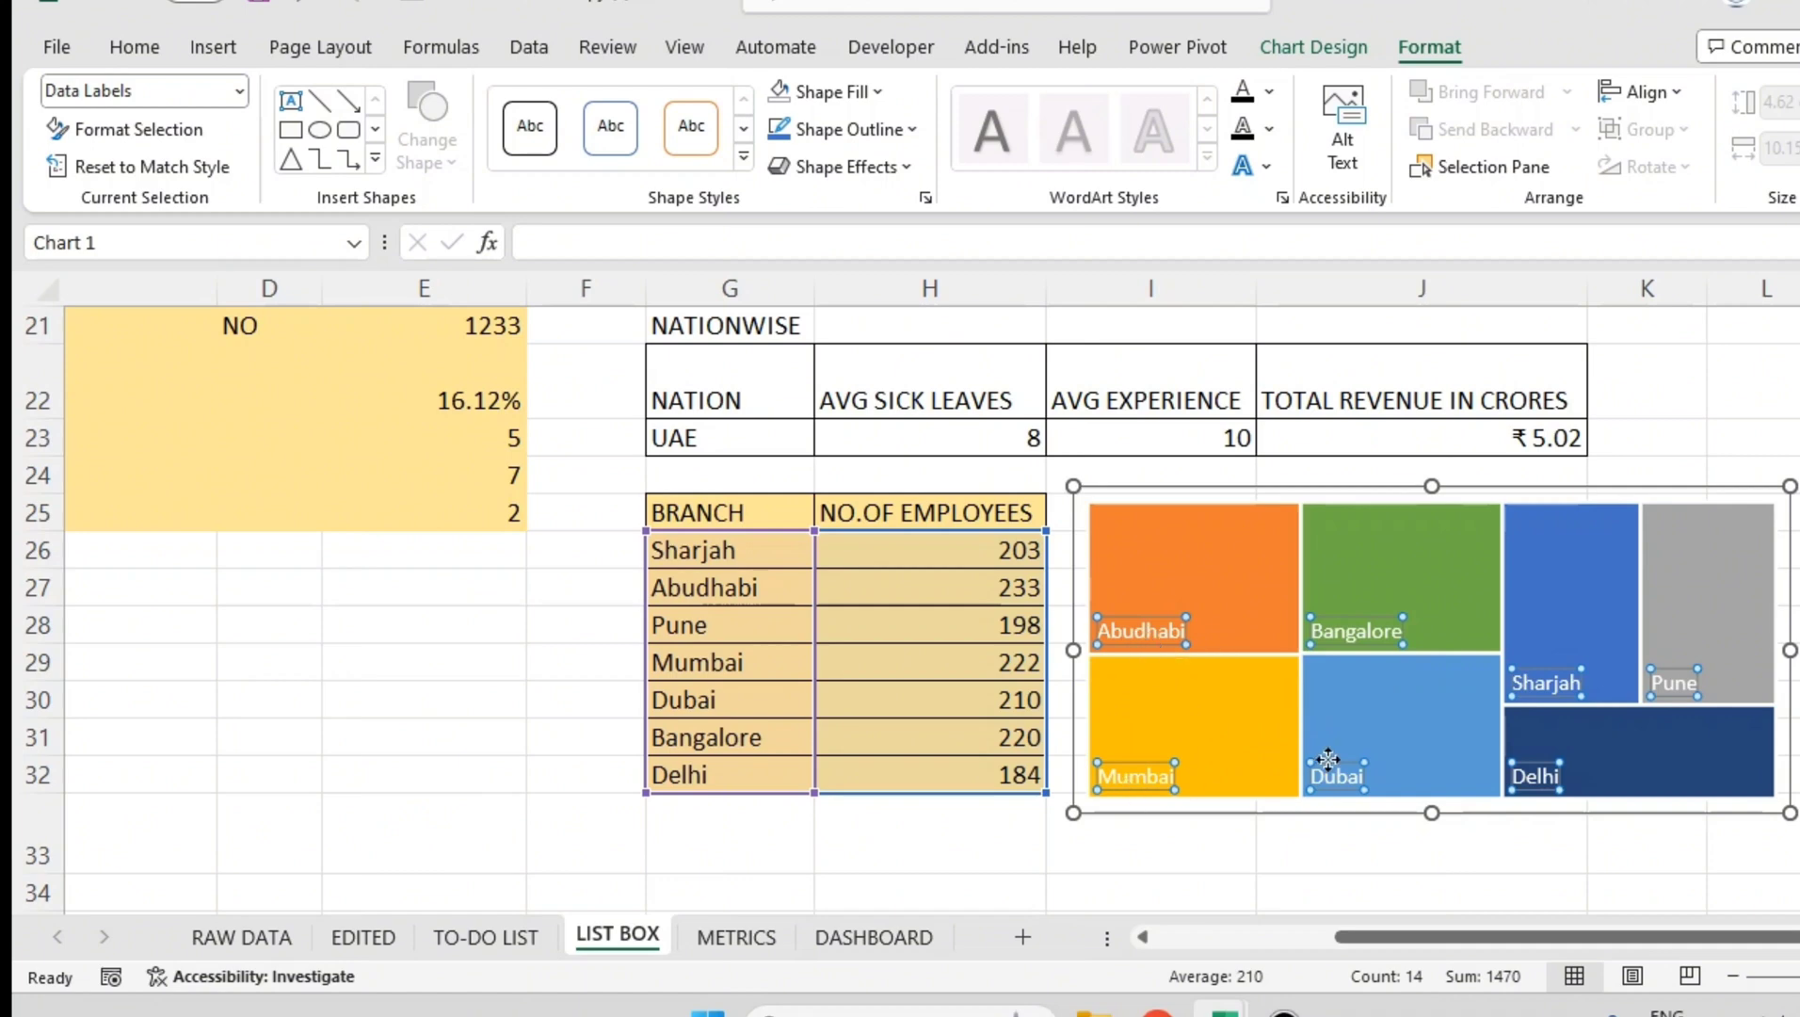
right_click(1143, 632)
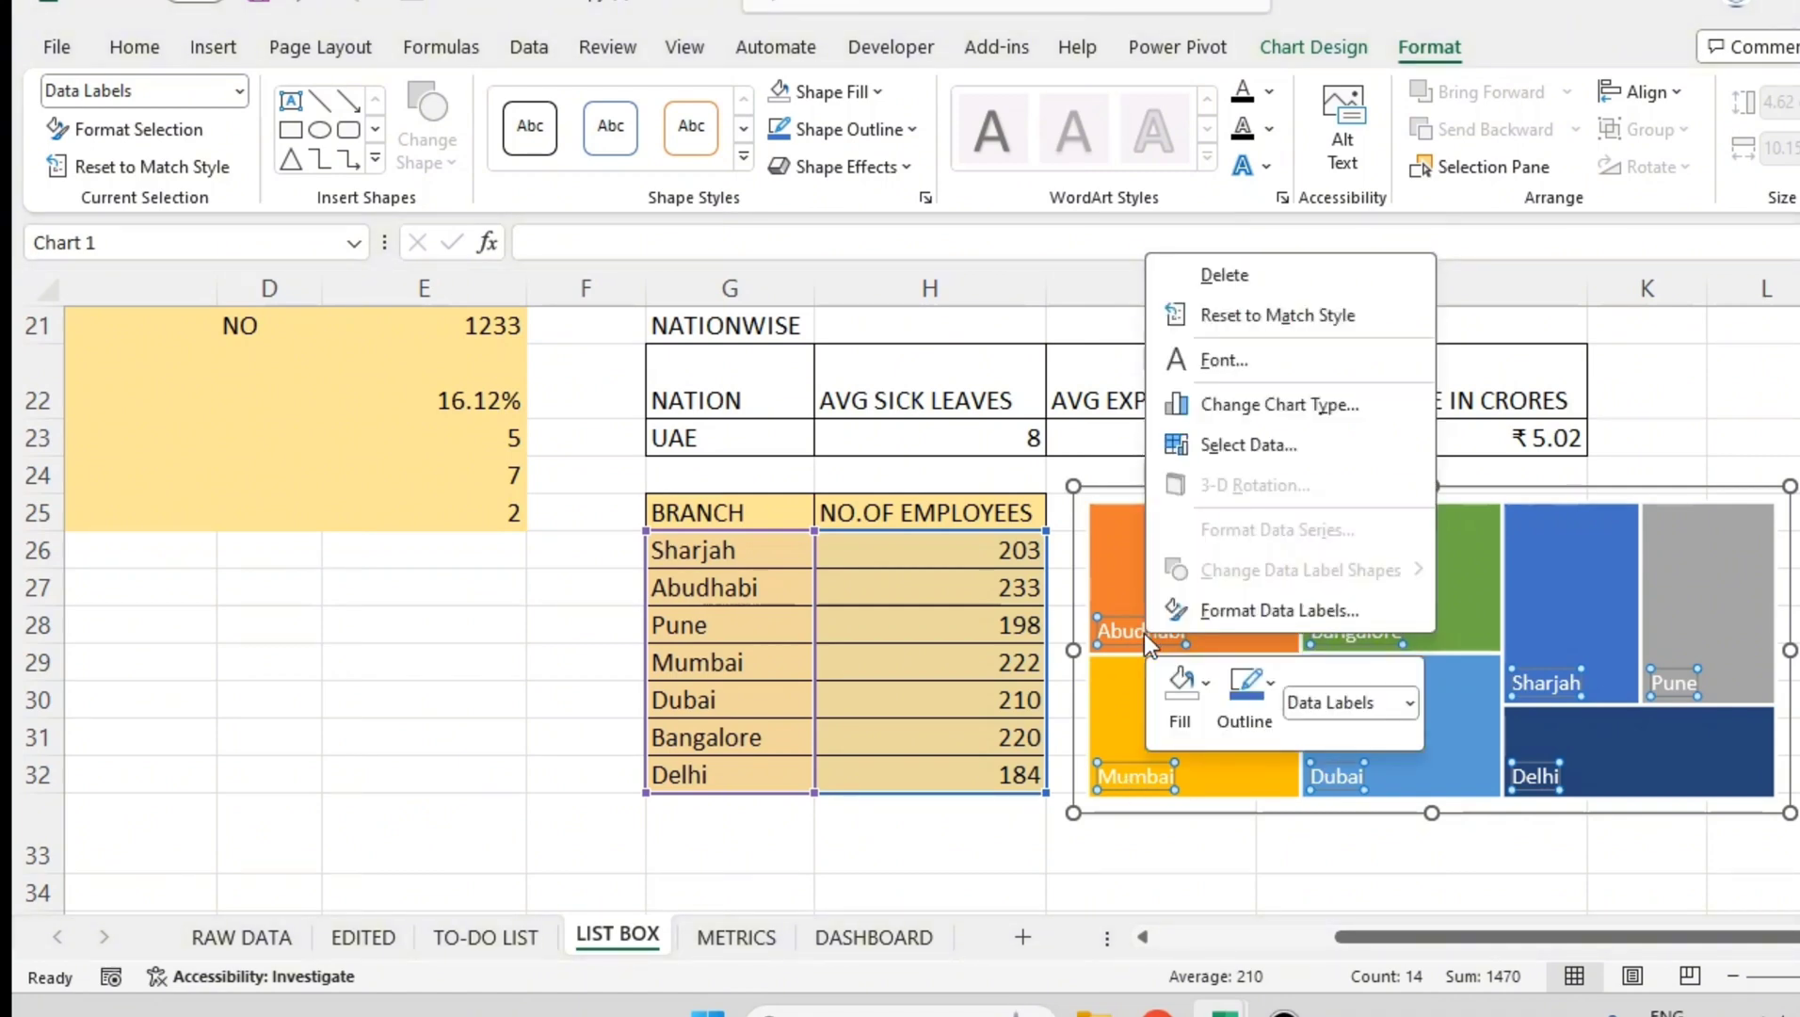
left_click(1236, 612)
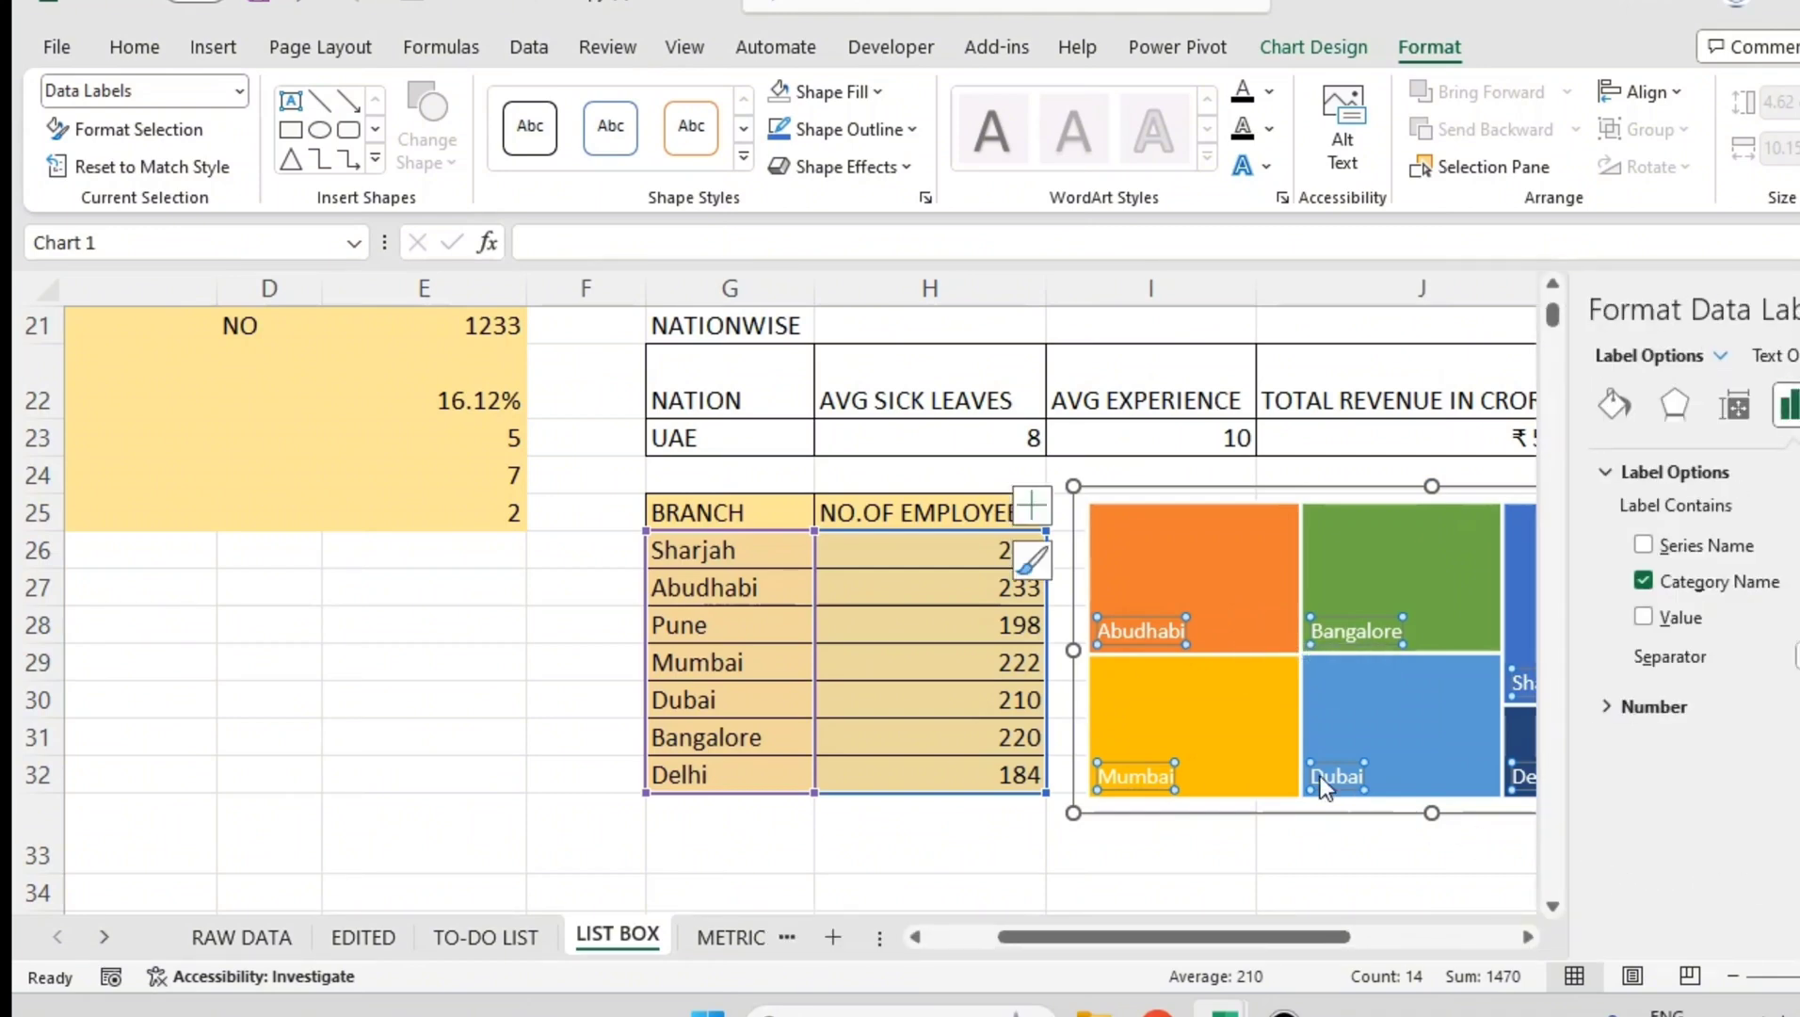
left_click_drag(1341, 936, 1502, 939)
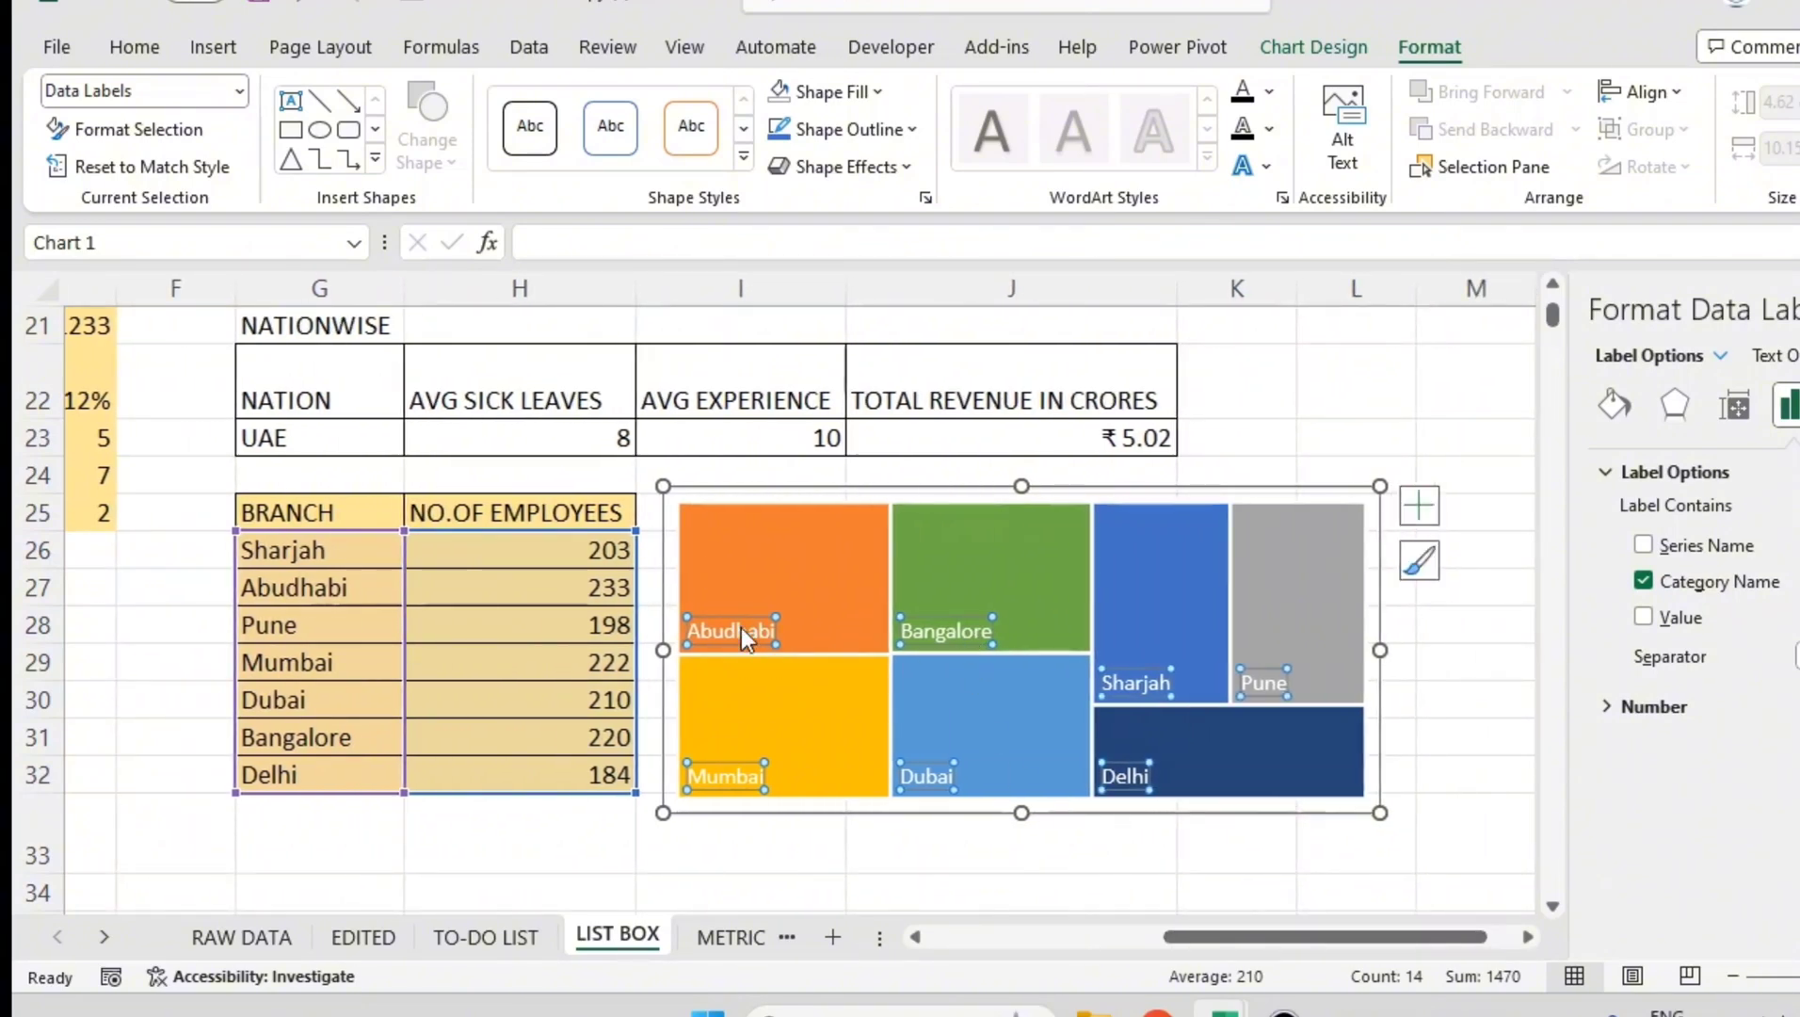
mouse_move(741, 635)
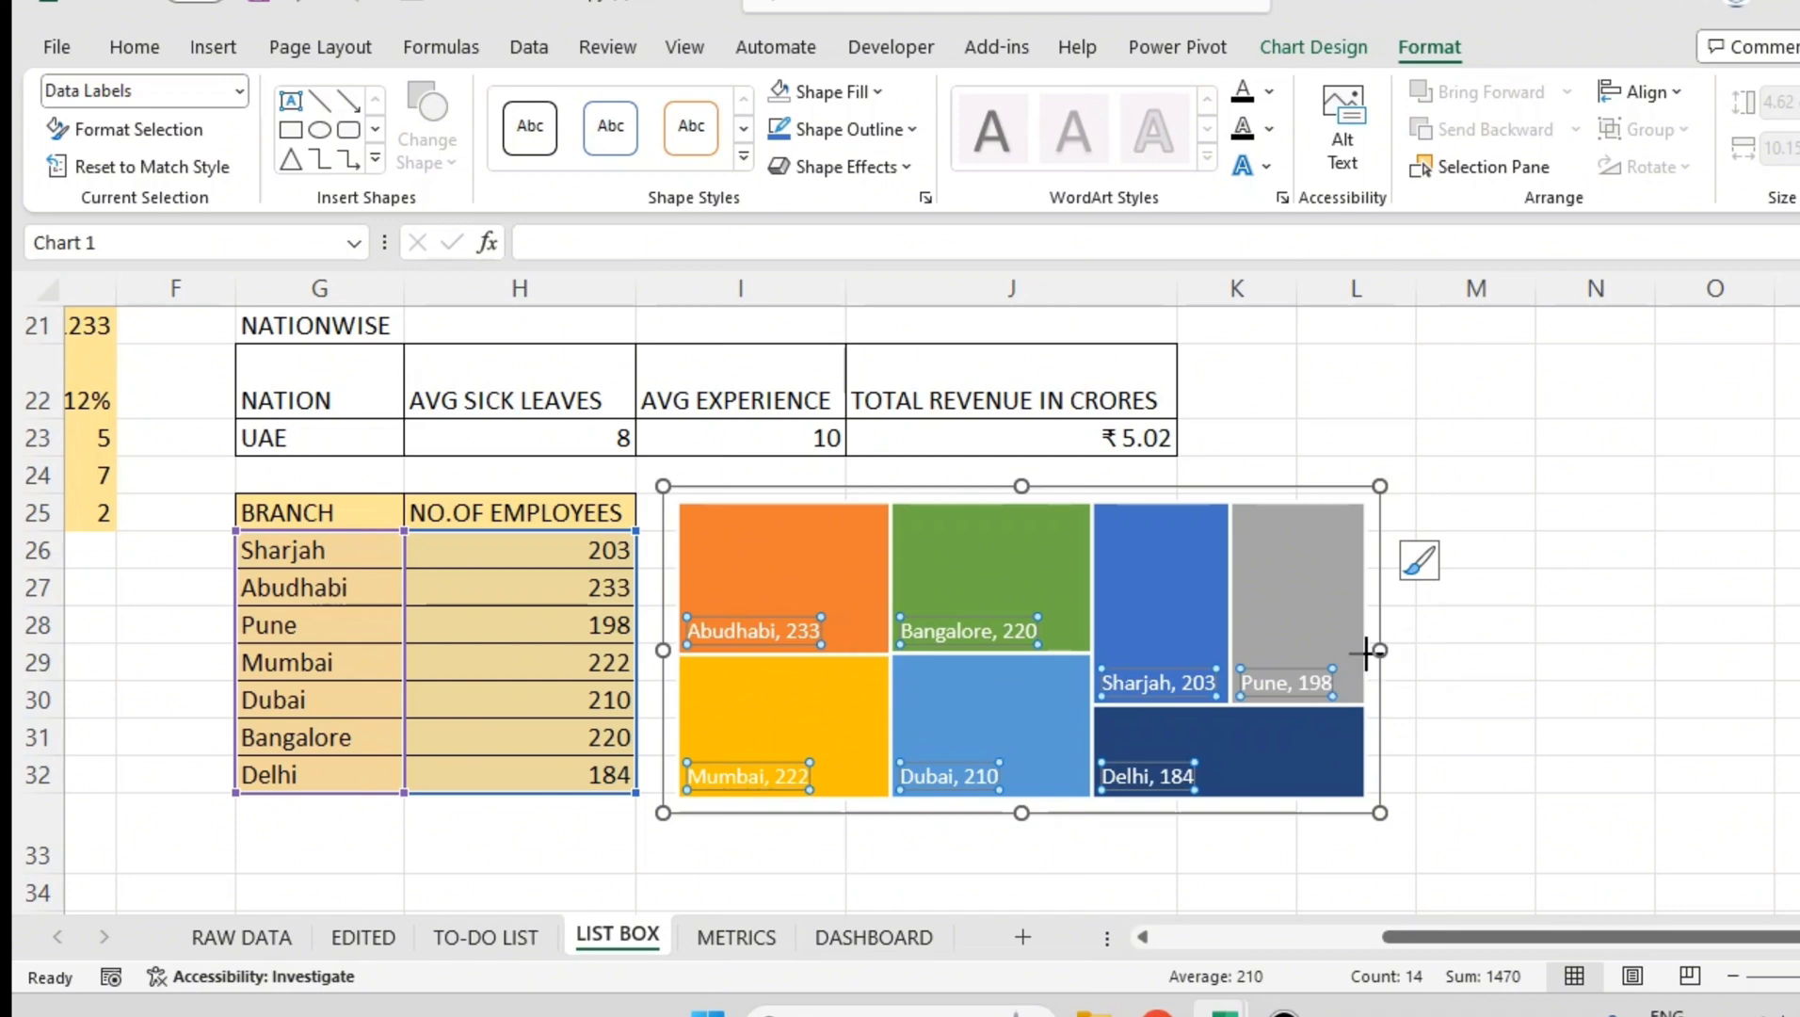
- Resize the treemap to about 5.9 cm high by 7 cm wide
left_click_drag(1377, 650, 1202, 659)
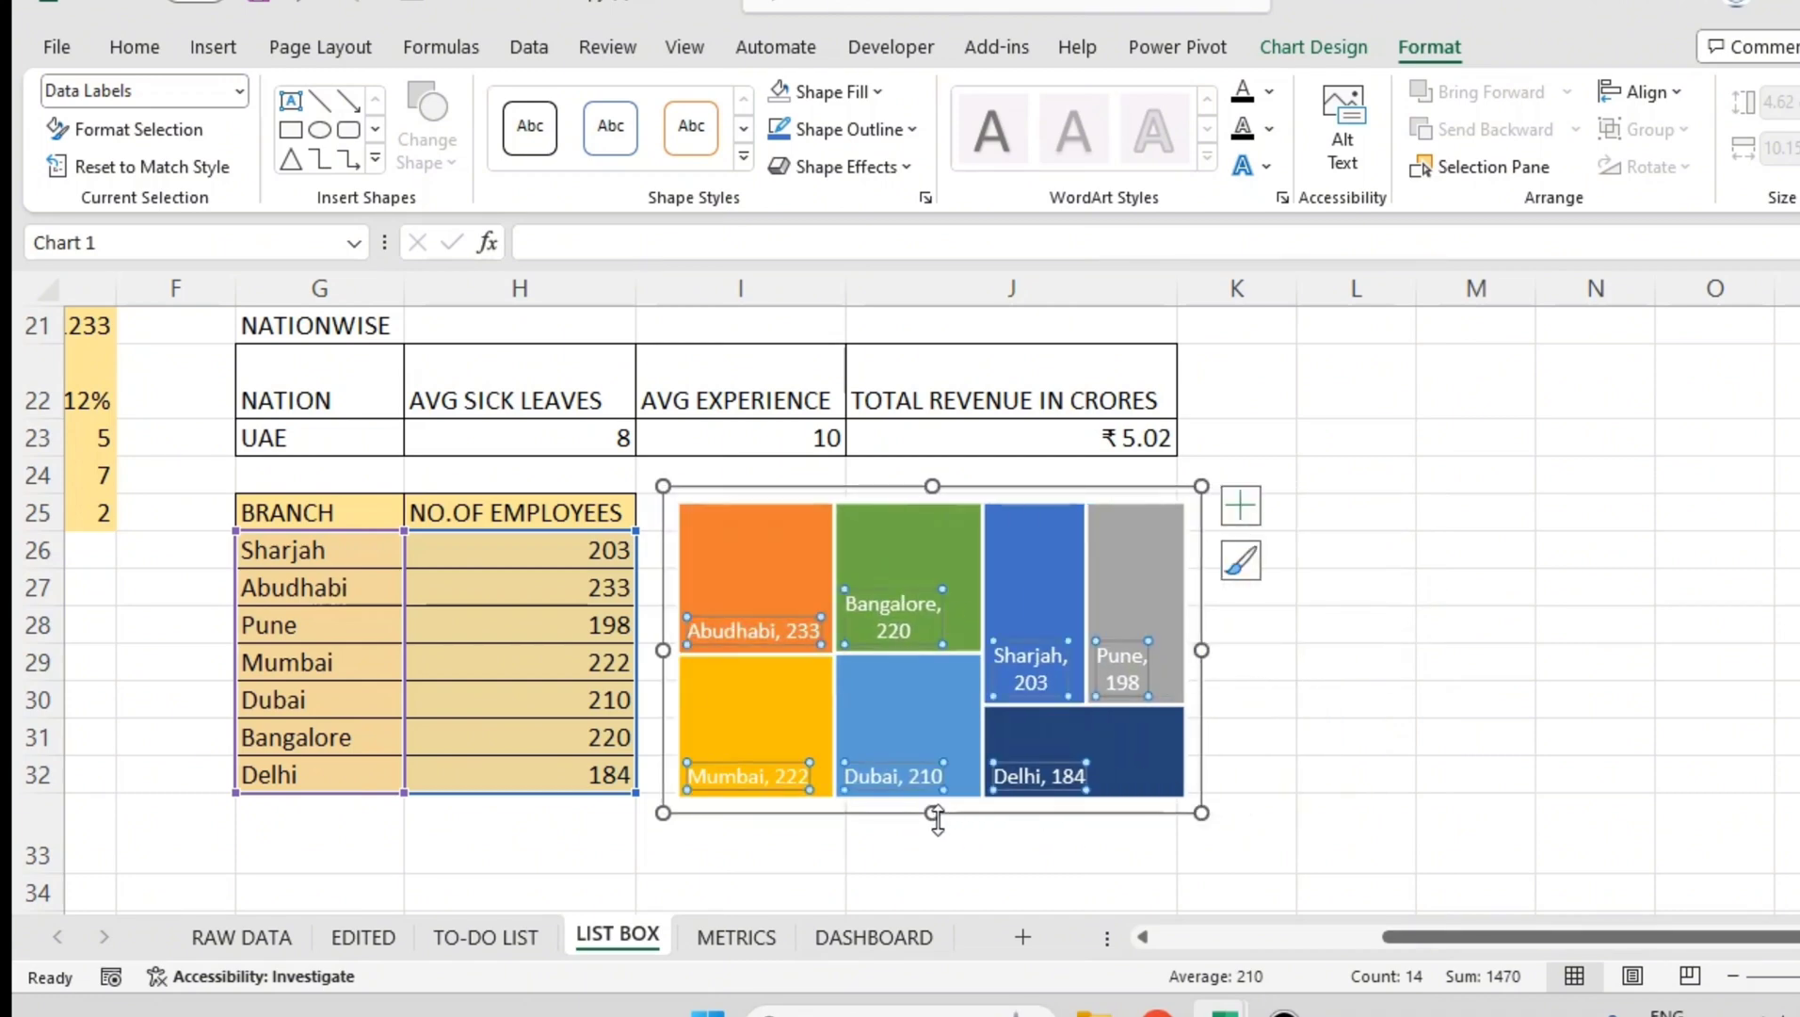
left_click_drag(938, 818, 934, 908)
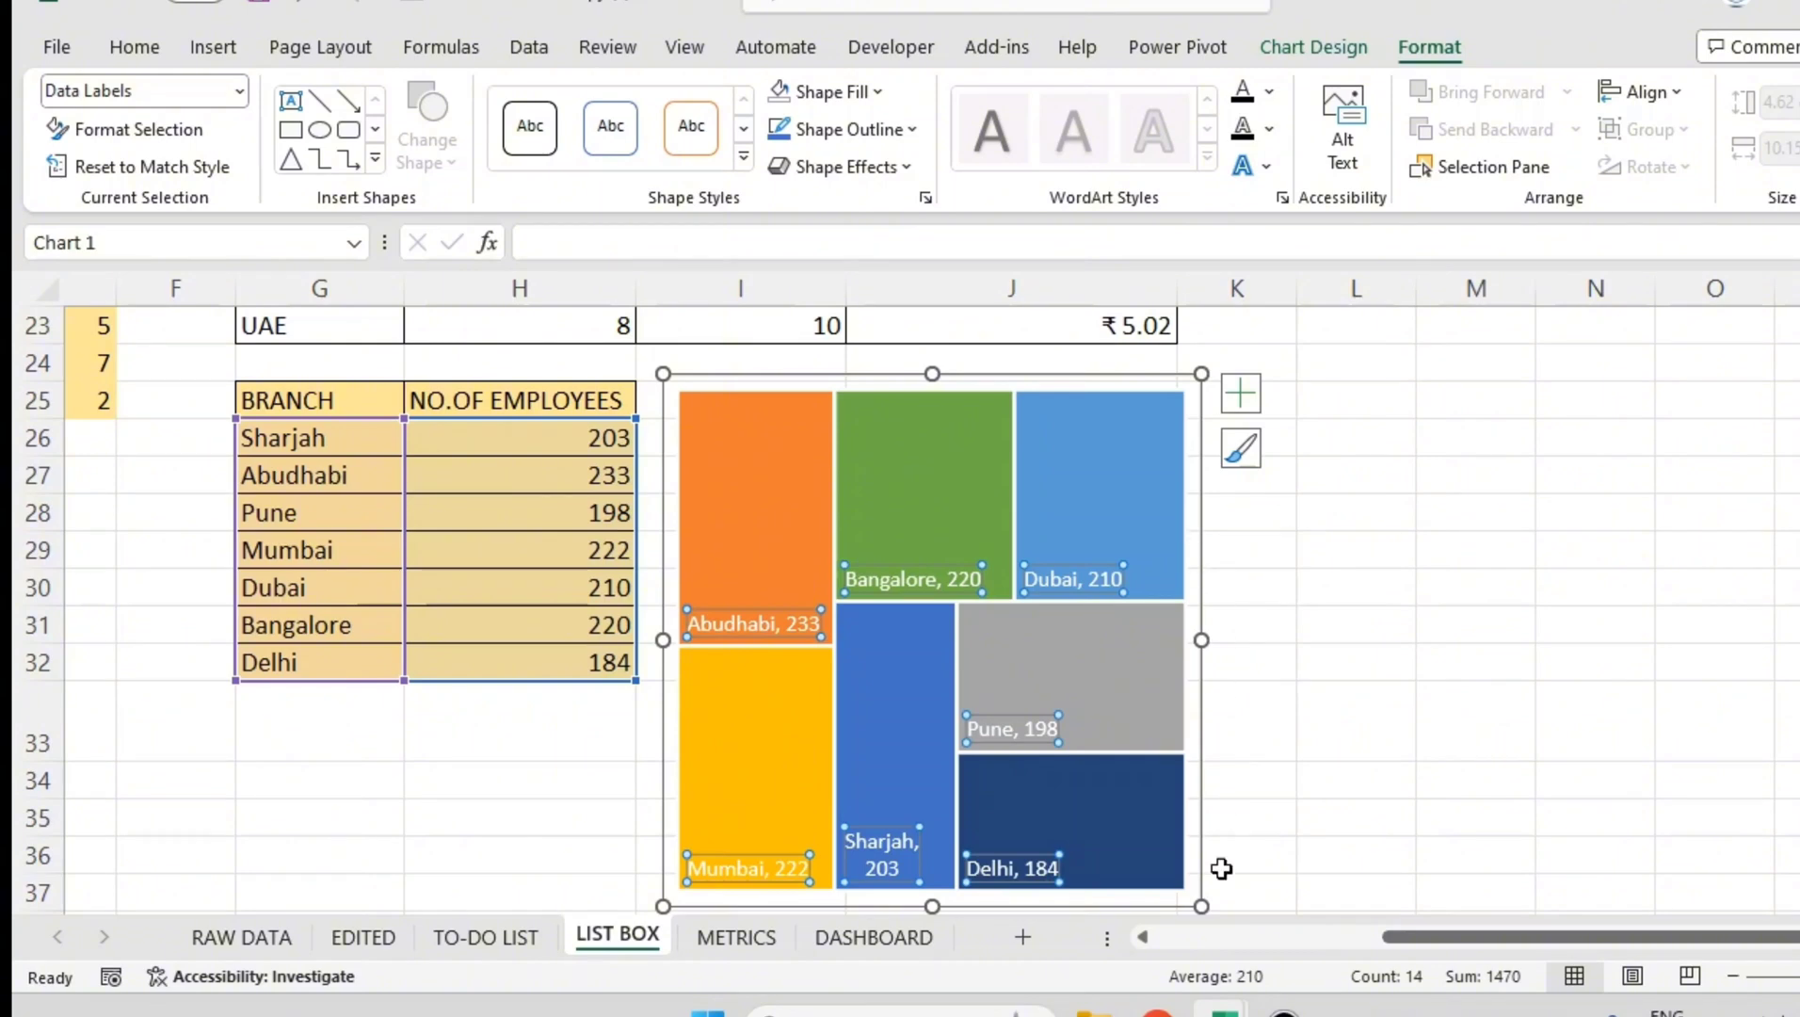
left_click_drag(1201, 906, 1157, 790)
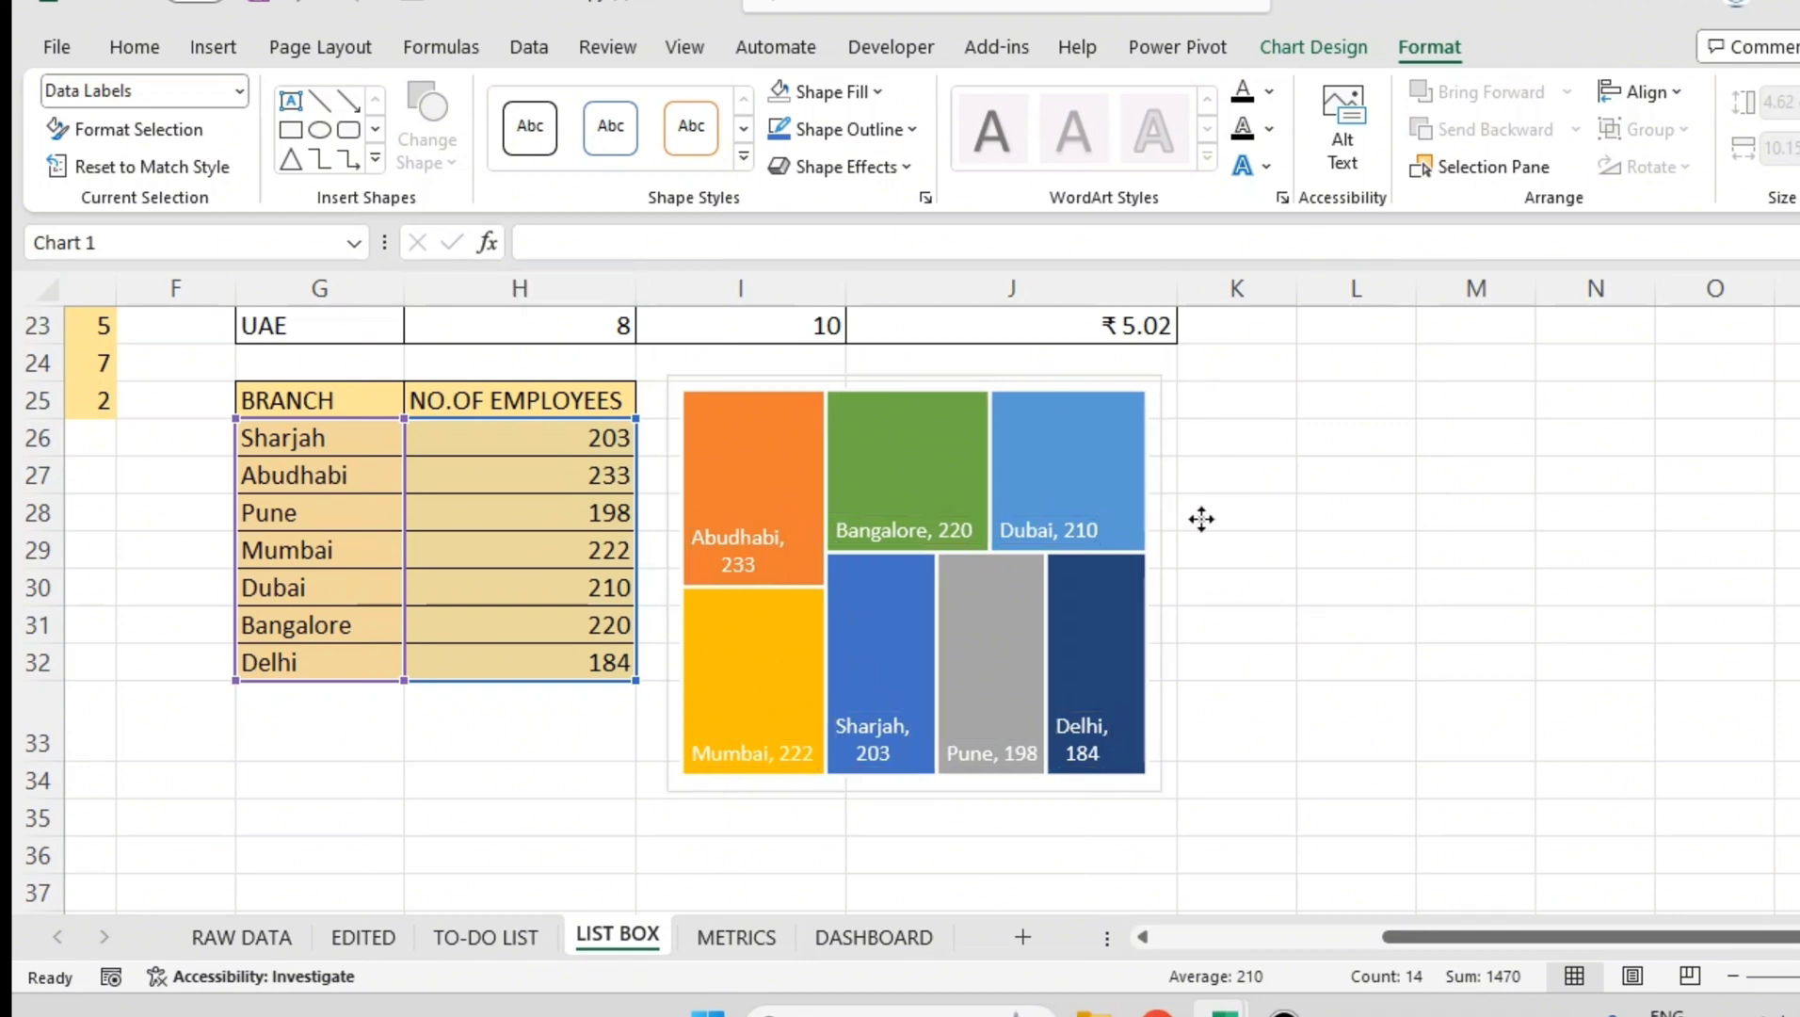
left_click(1161, 514)
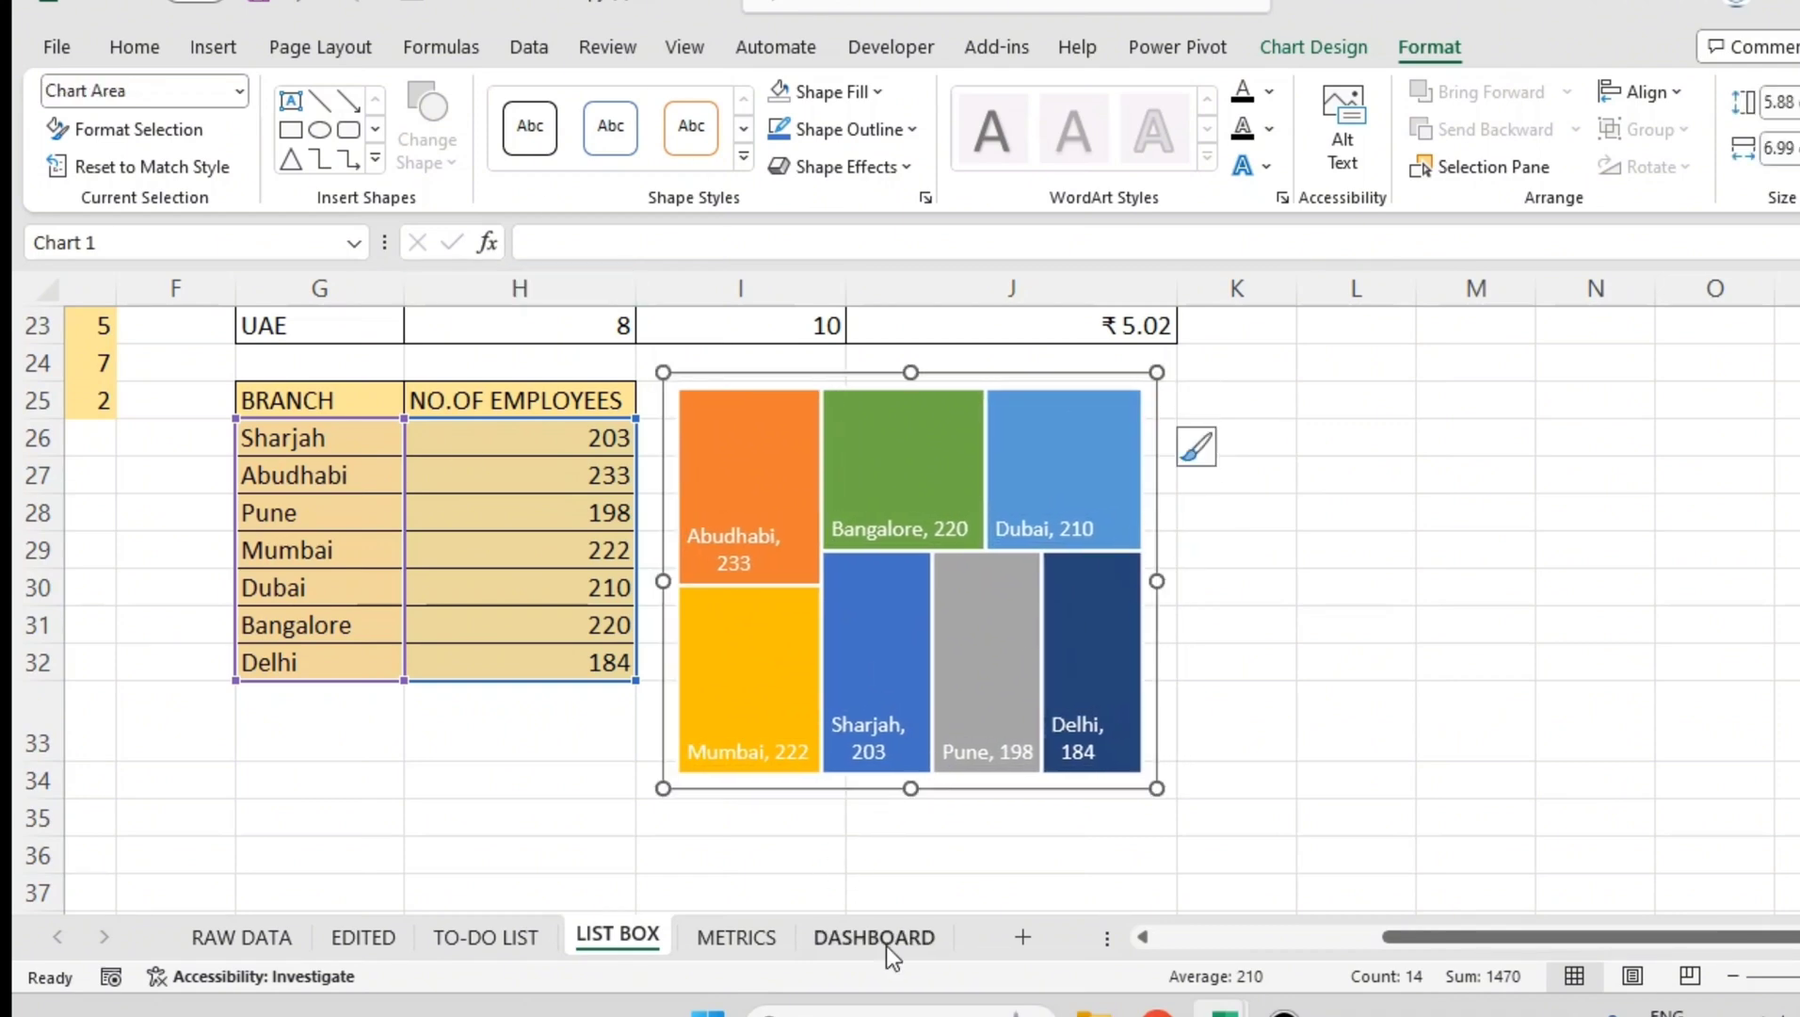
- Compare the DASHBOARD layout and METRICS outline with the treemap and summary tables on the LIST BOX sheet
left_click(883, 940)
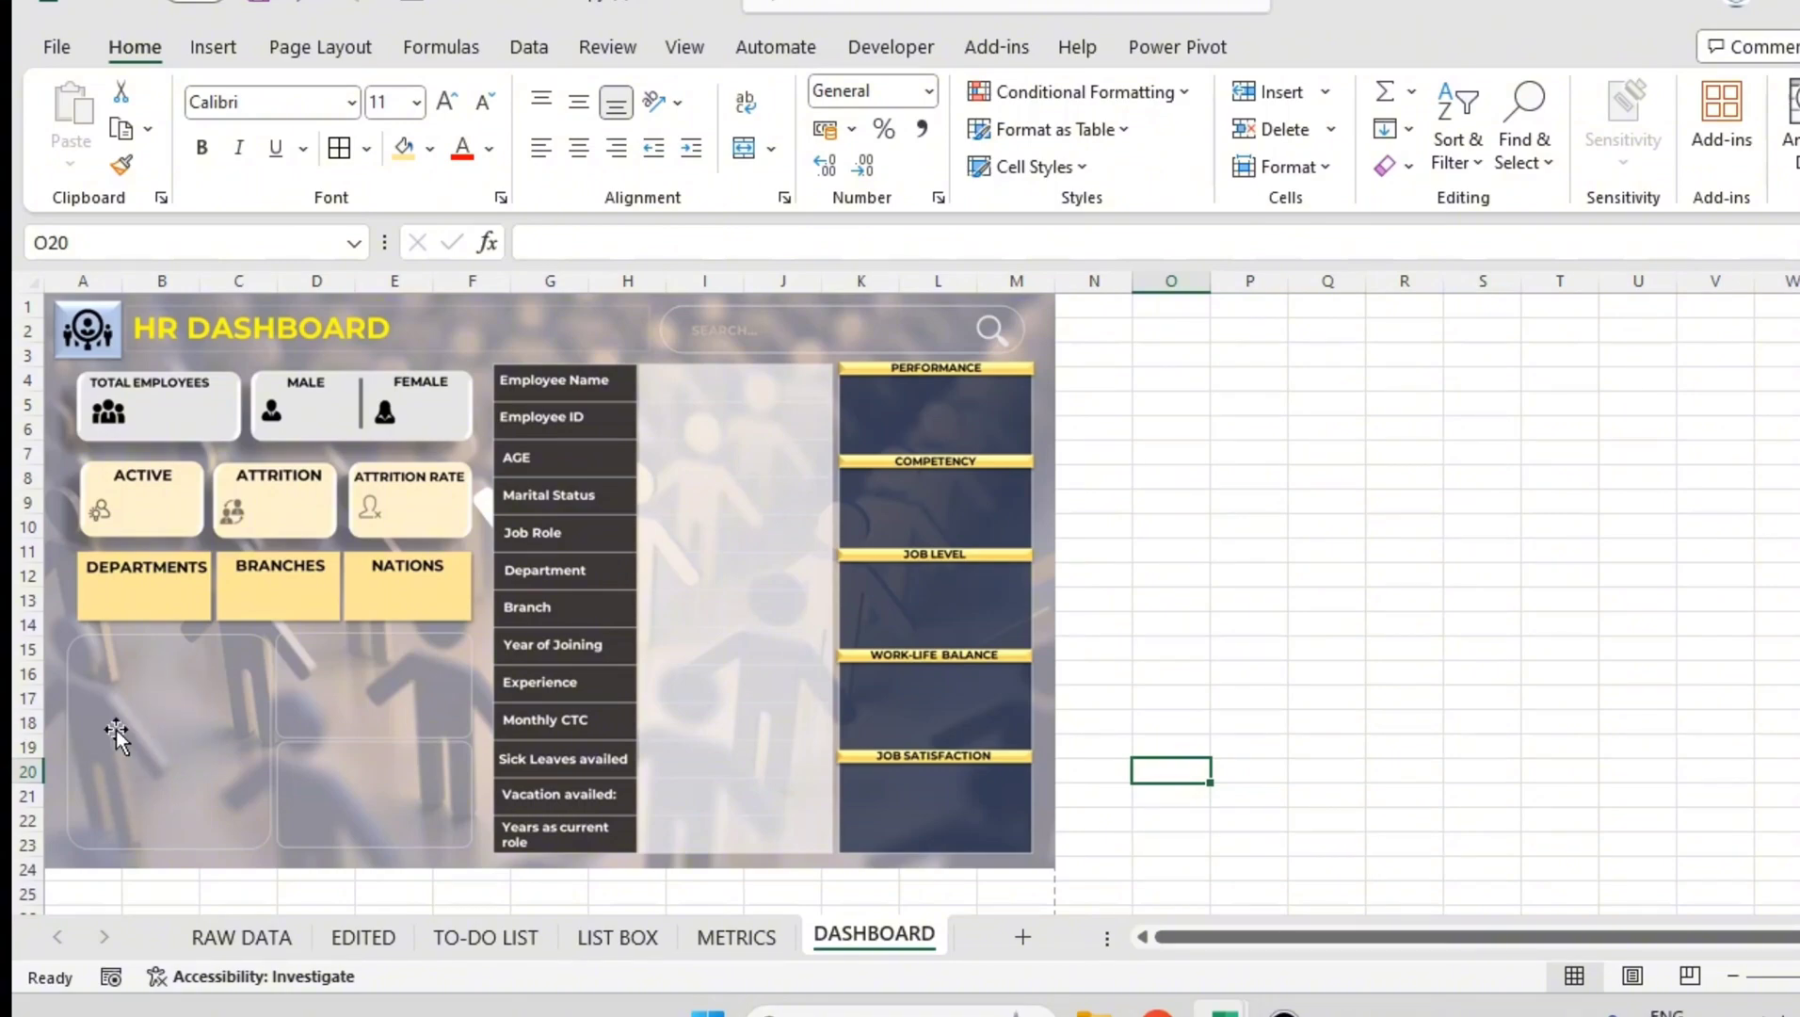
left_click(783, 937)
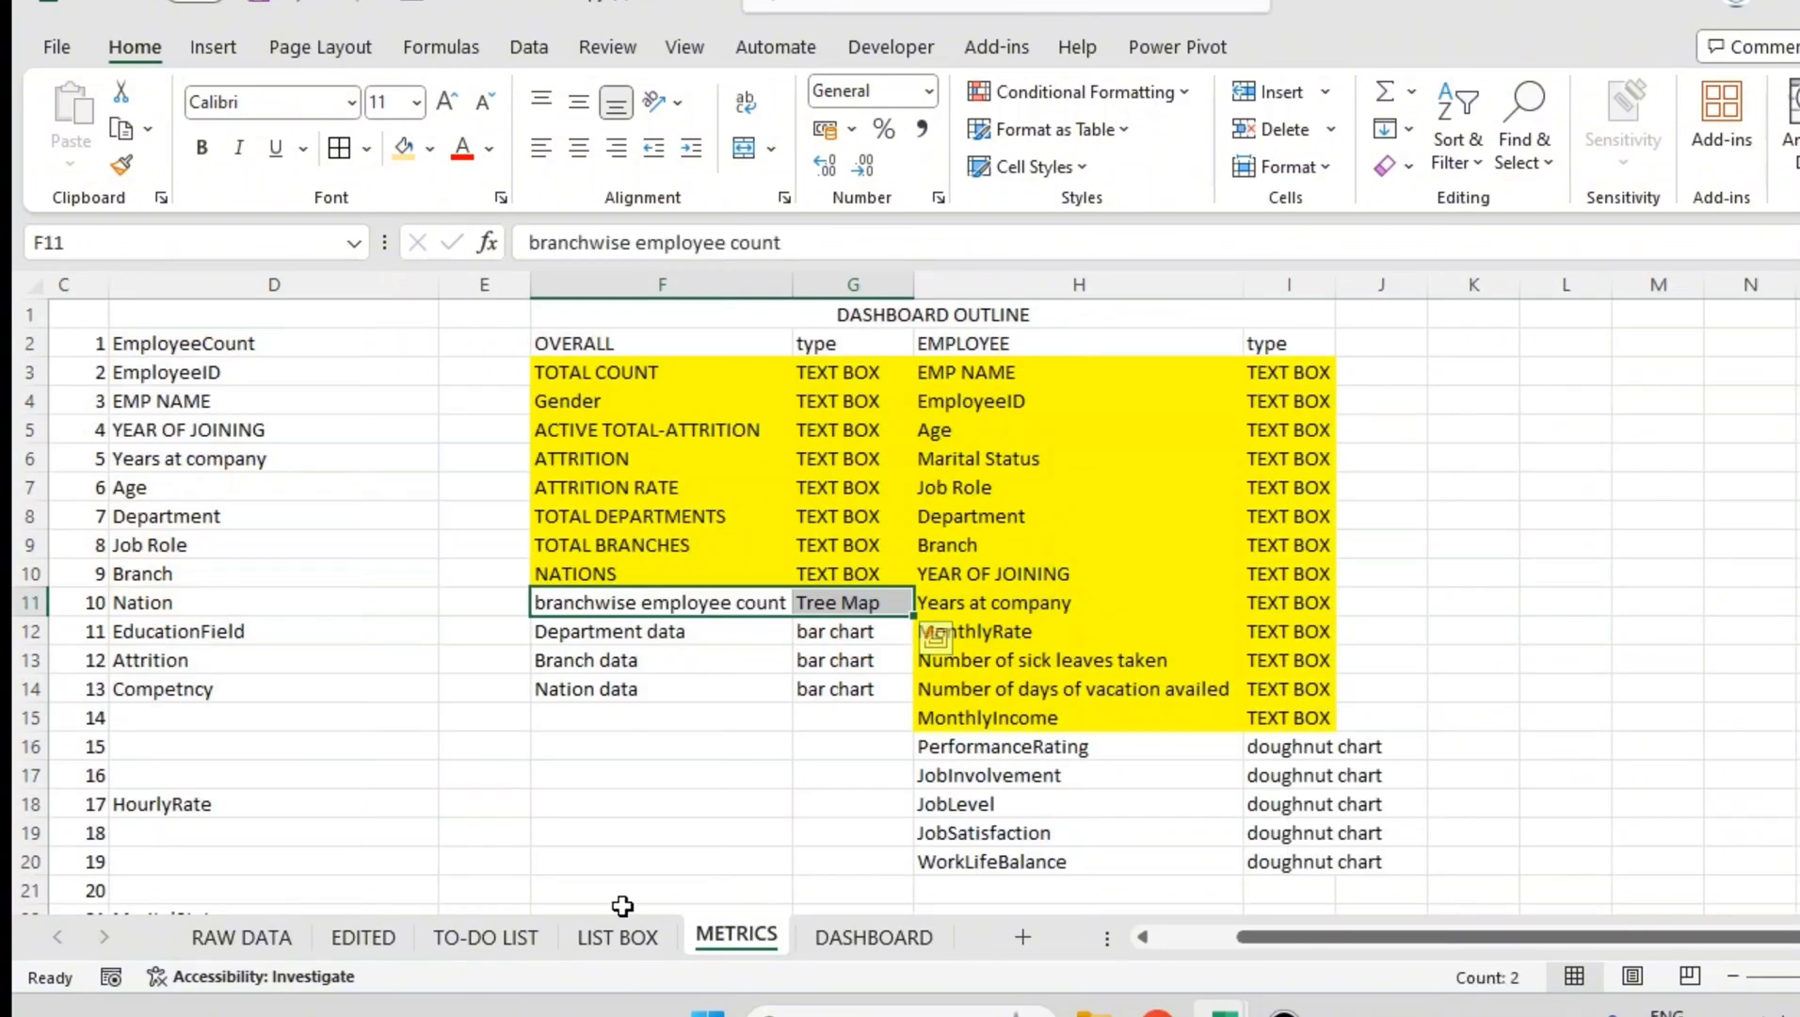
left_click(620, 935)
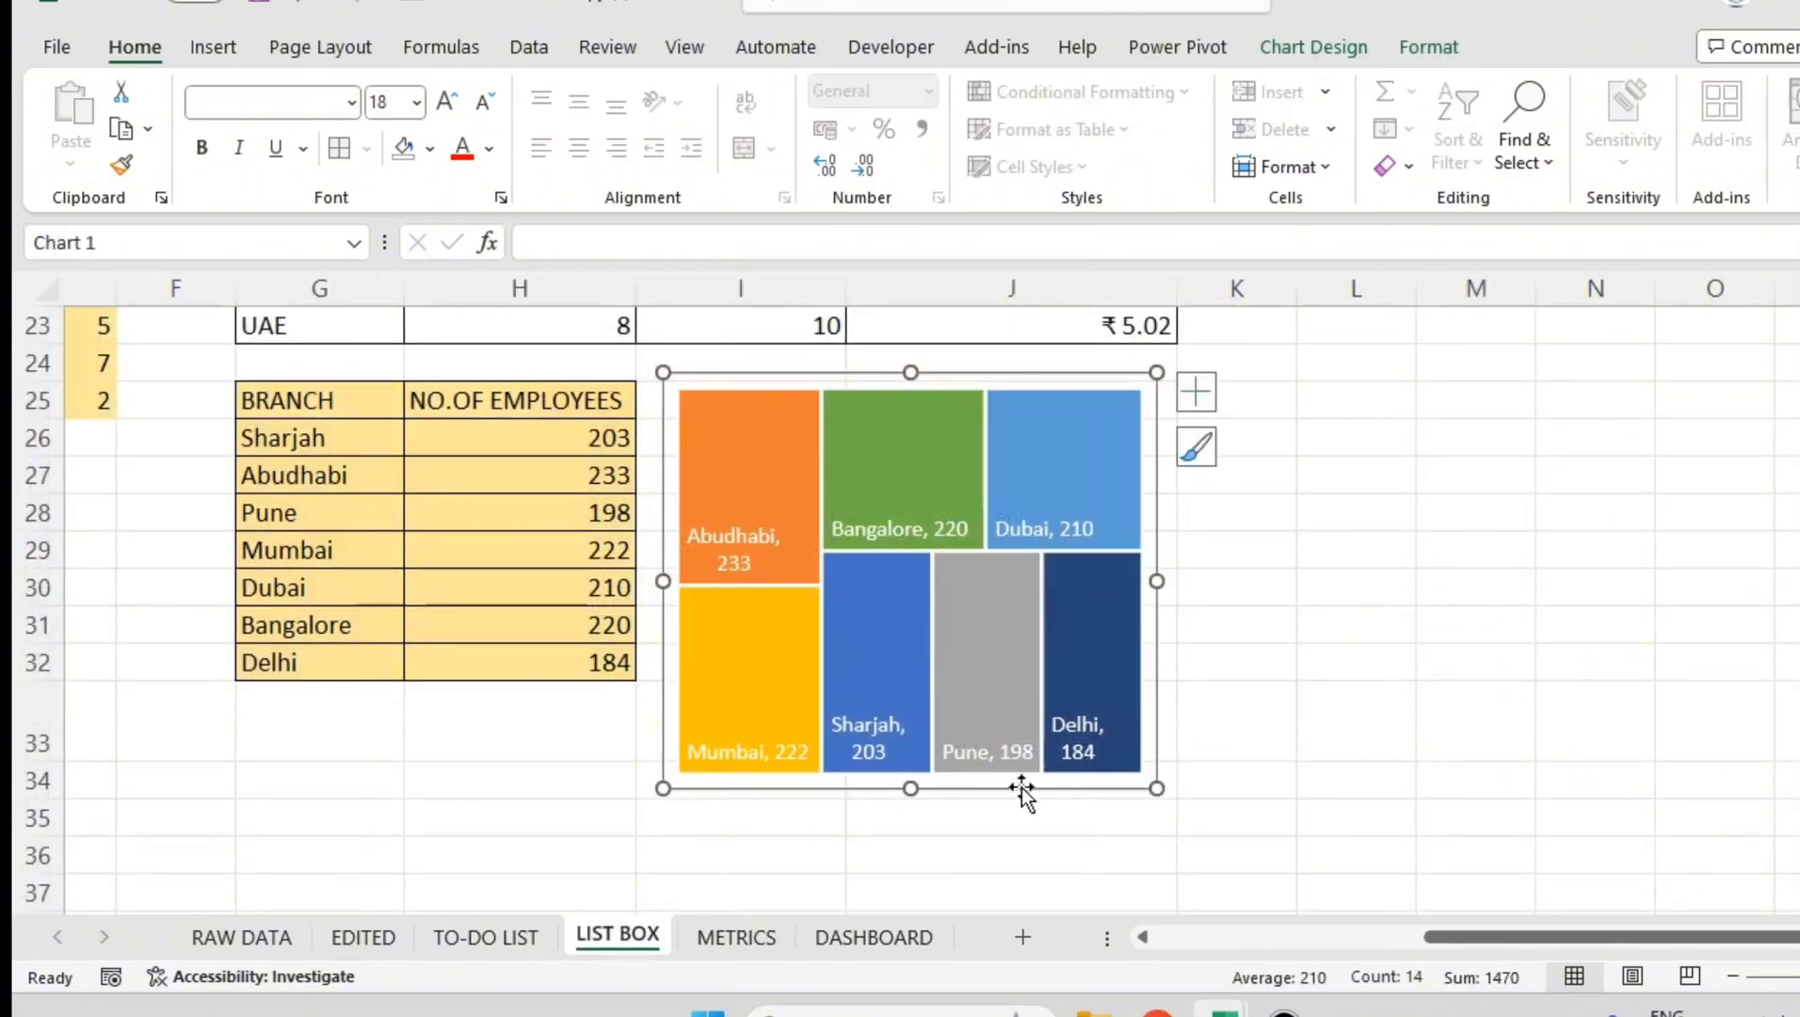
mouse_move(1020, 787)
left_mouse_down()
mouse_move(1046, 830)
mouse_move(1027, 799)
left_mouse_up()
scroll(1363, 700, "up", 4)
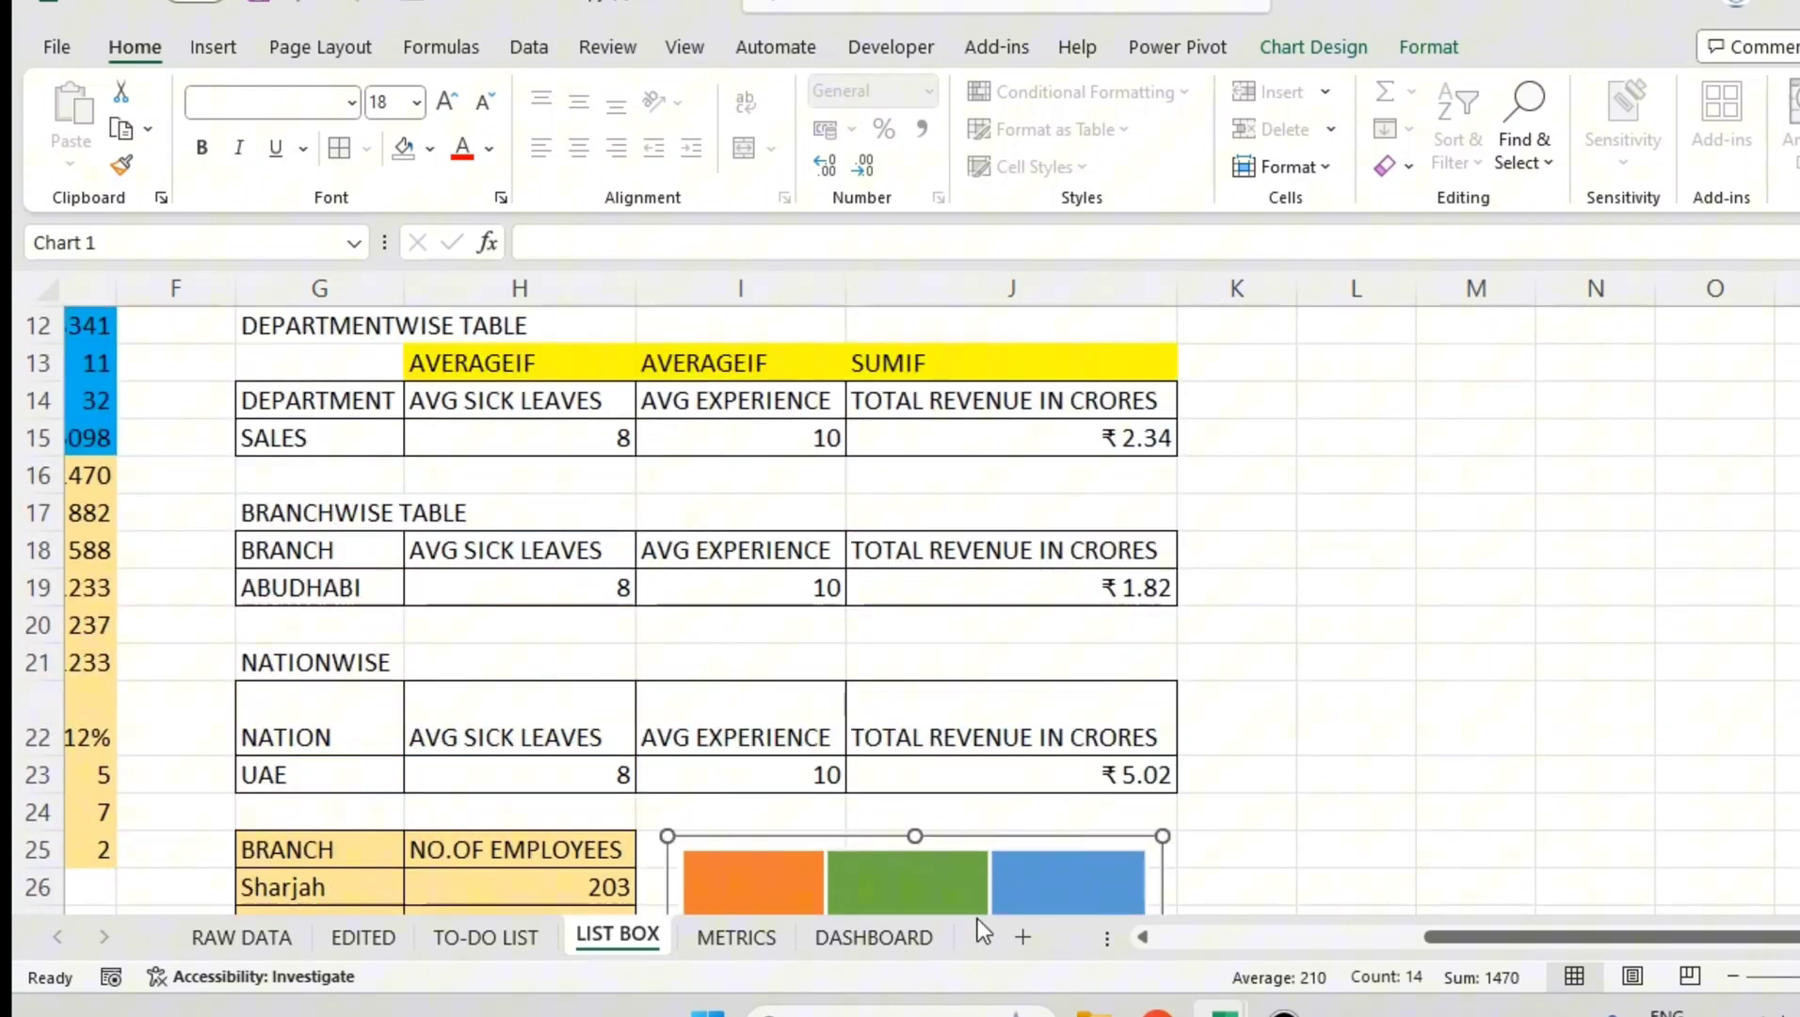
left_click(840, 942)
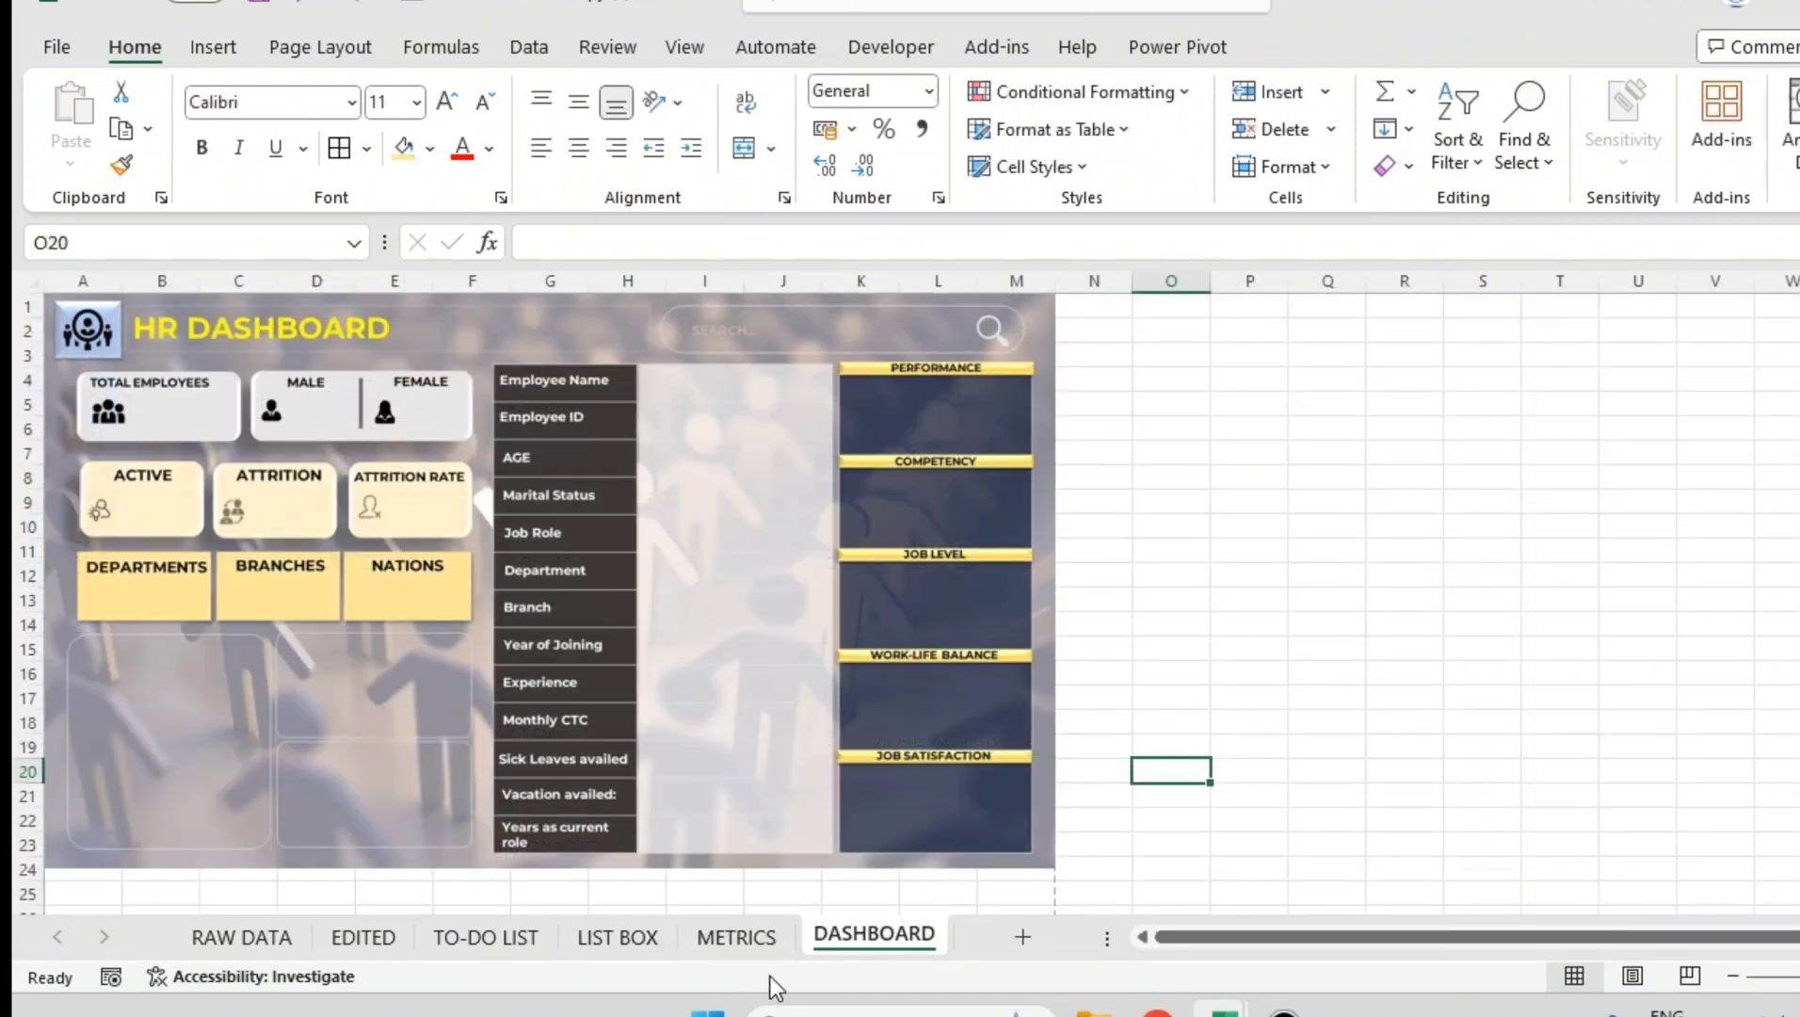
left_click(640, 938)
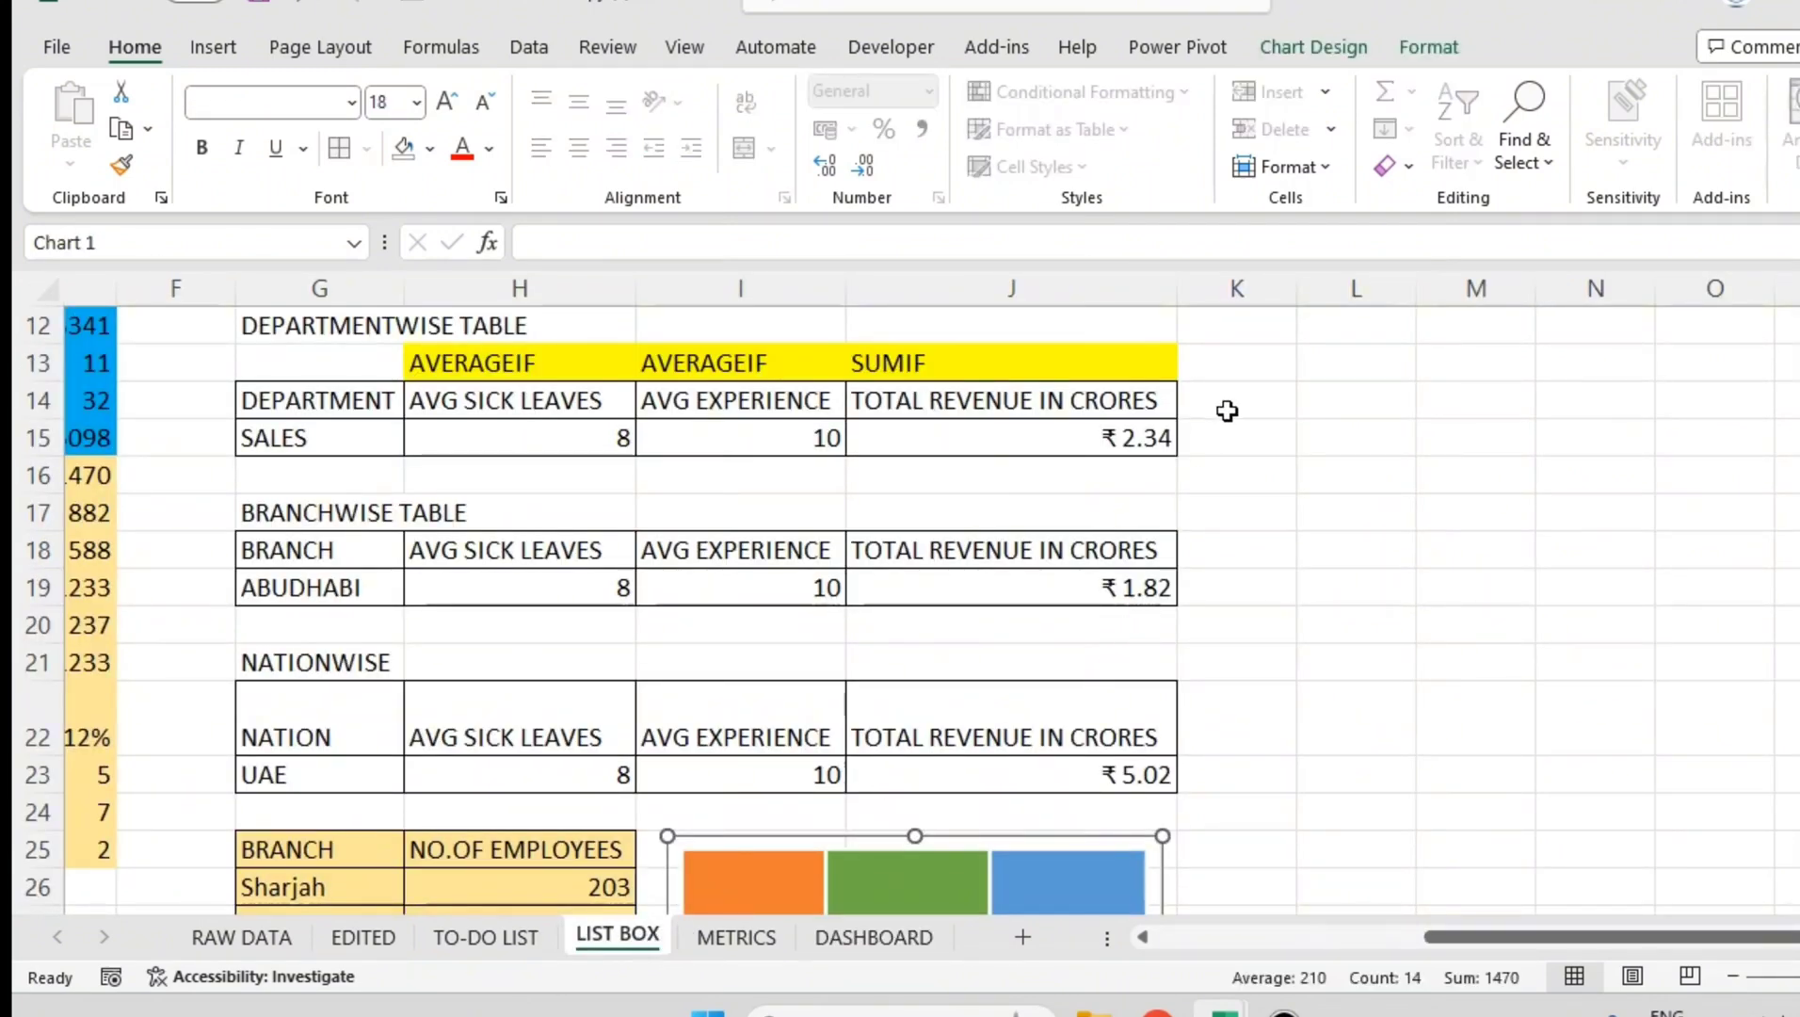
scroll(1129, 555, "down", 2)
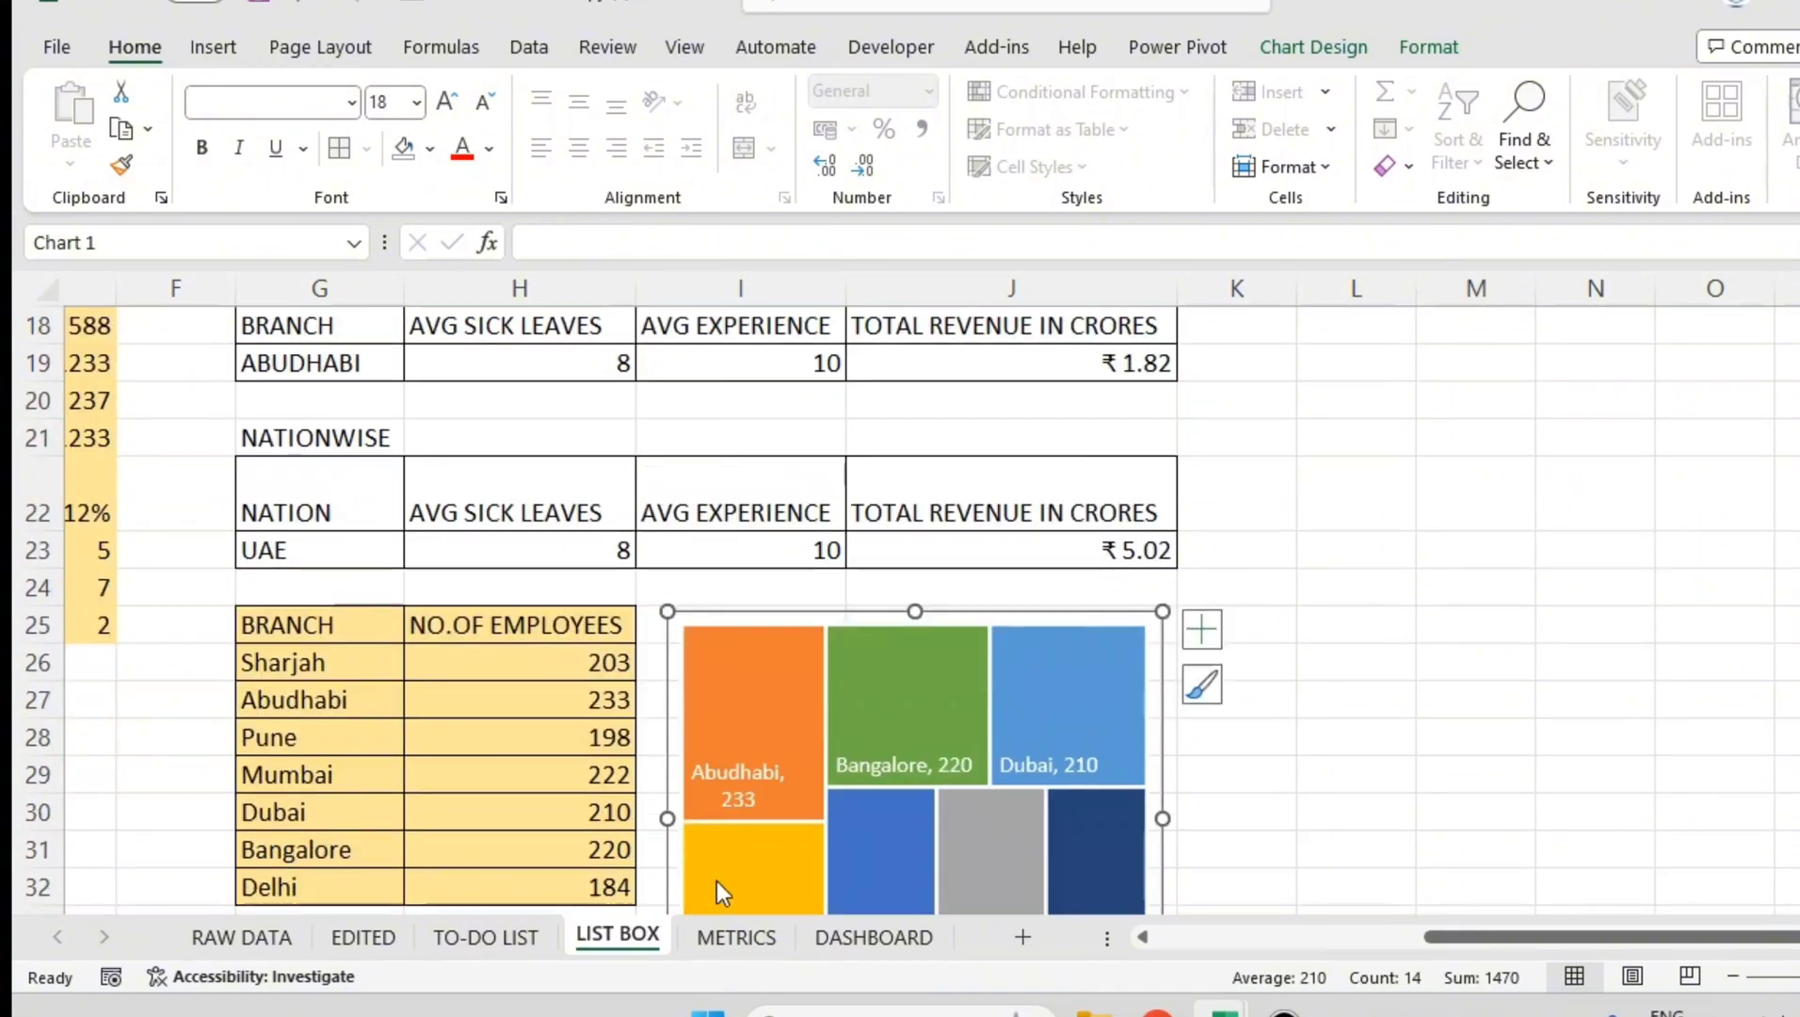
scroll(824, 695, "up", 2)
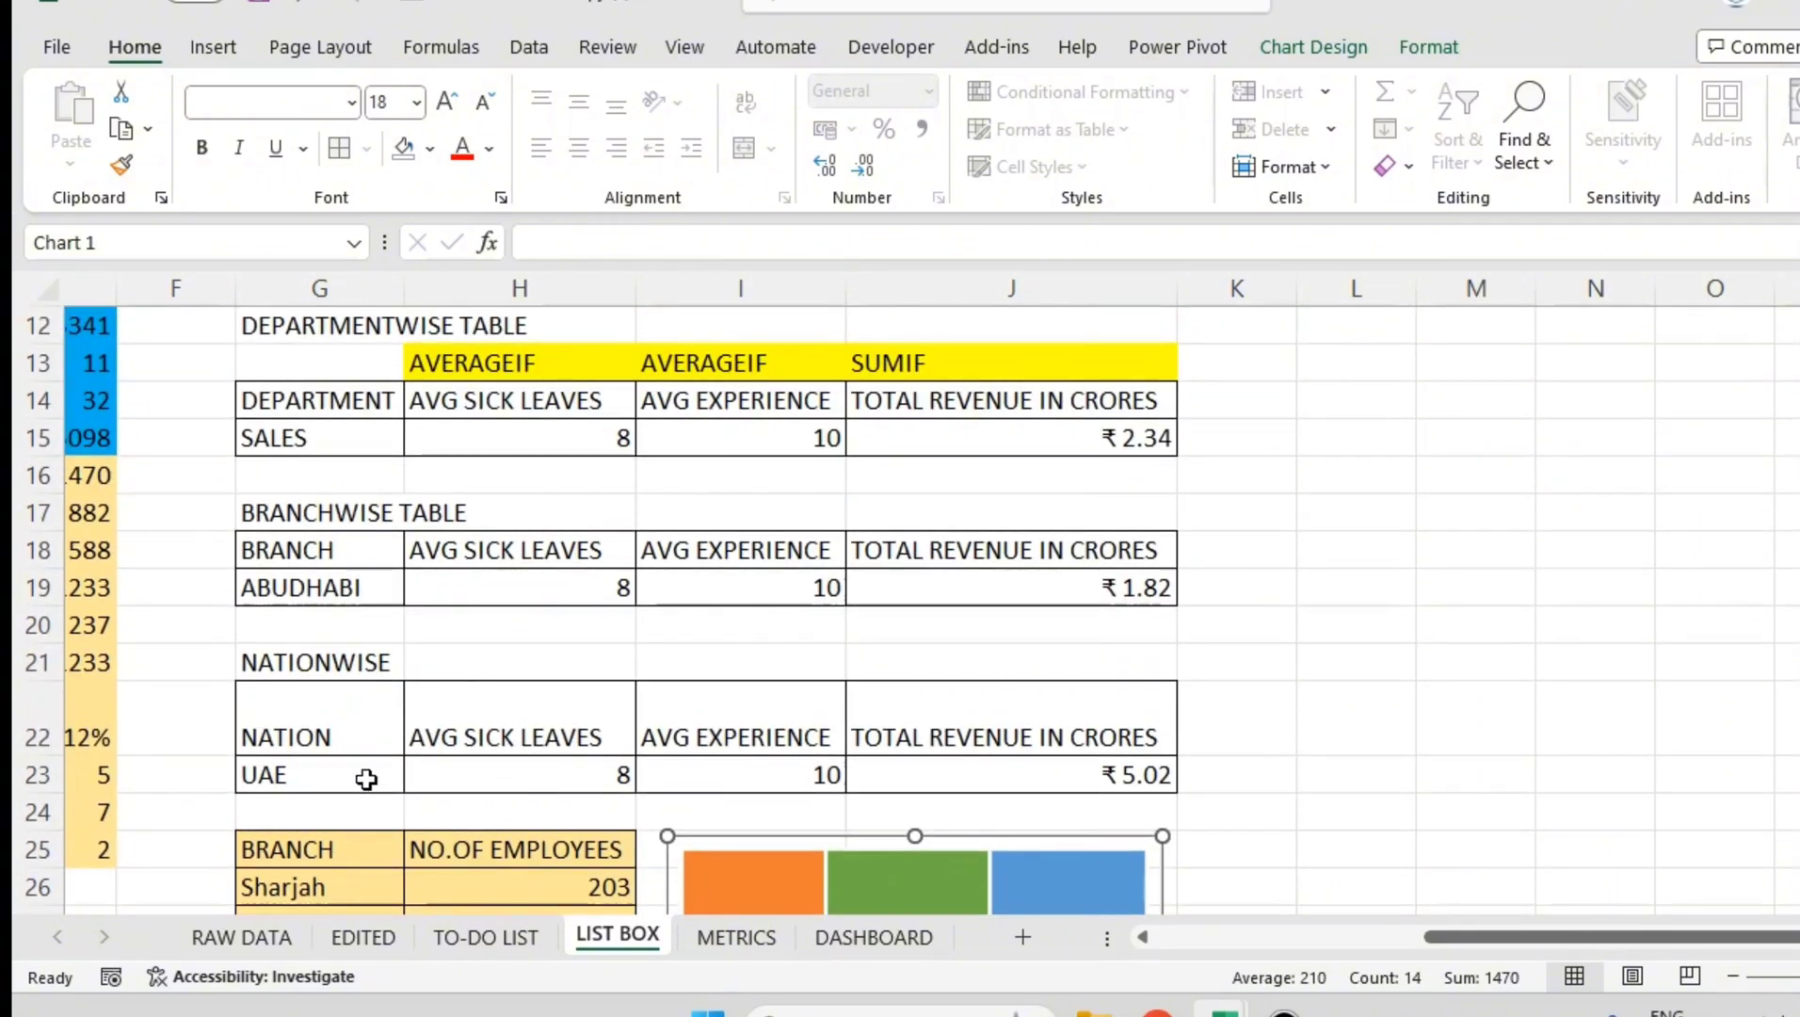
- Examine the departmentwise, branchwise and nationwise tables on LIST BOX against the DASHBOARD layout
left_click(386, 775)
left_click(362, 585)
left_click(311, 440)
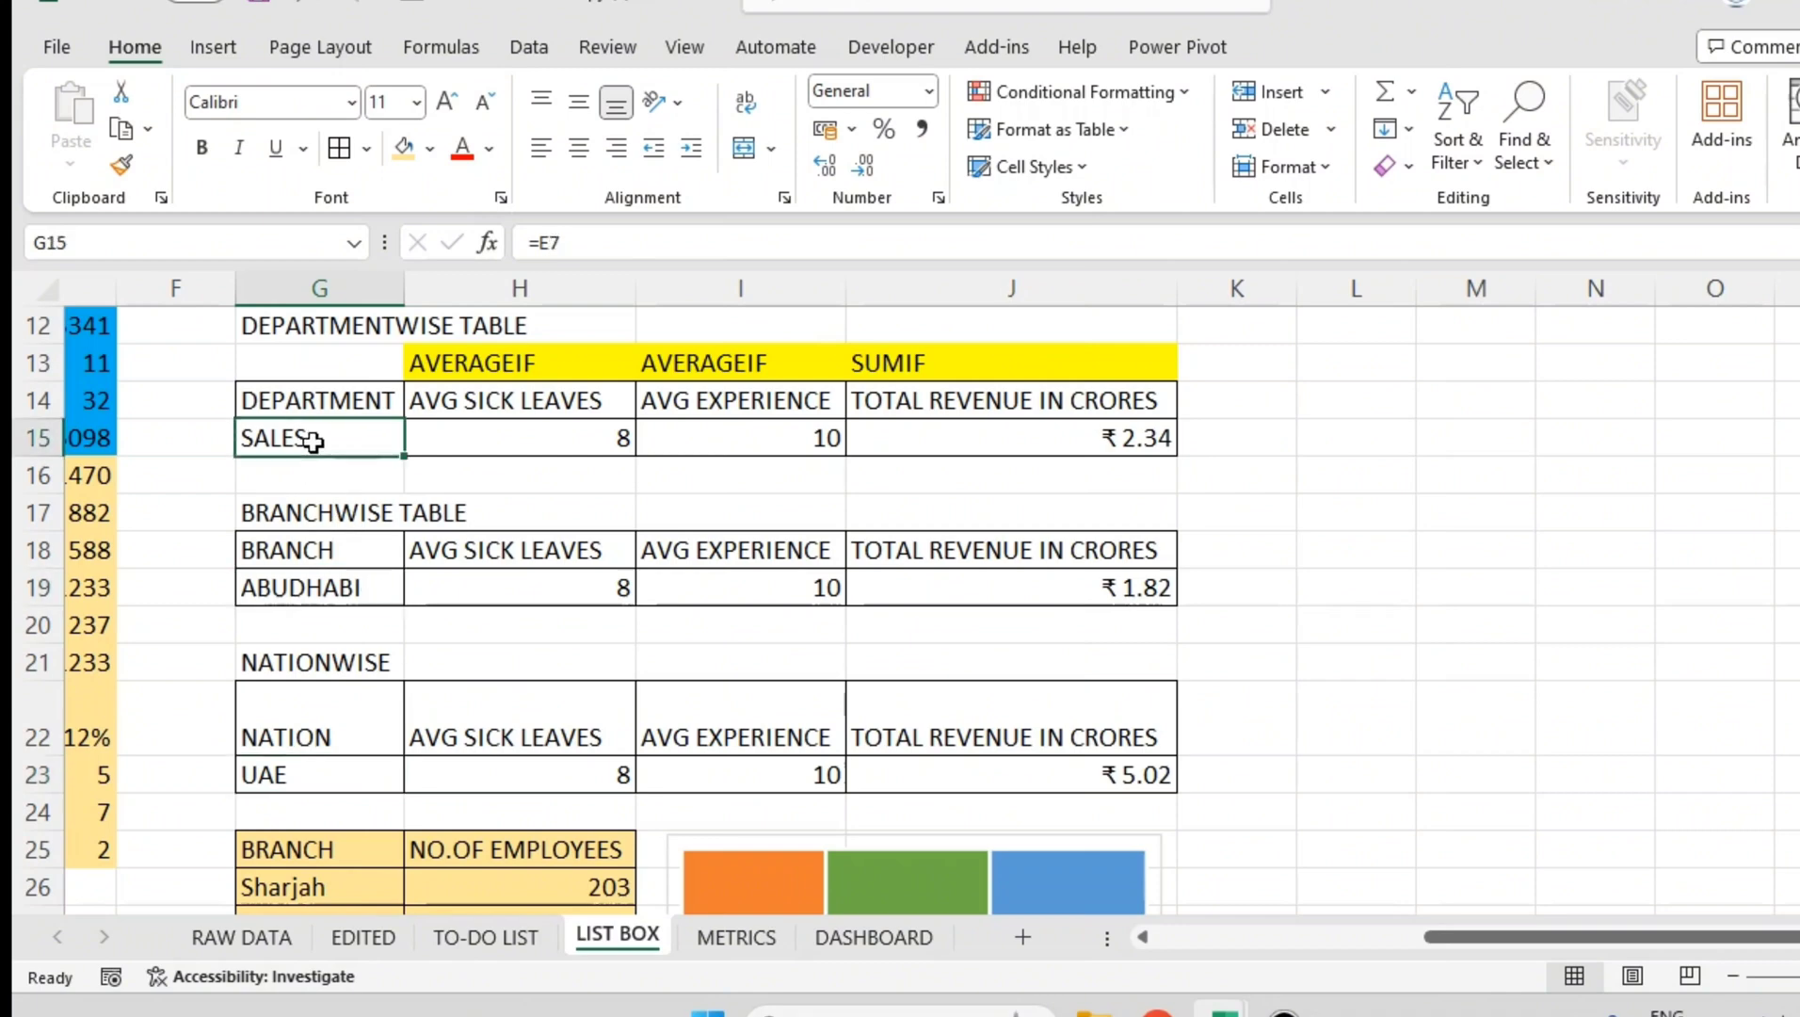
left_click(424, 430)
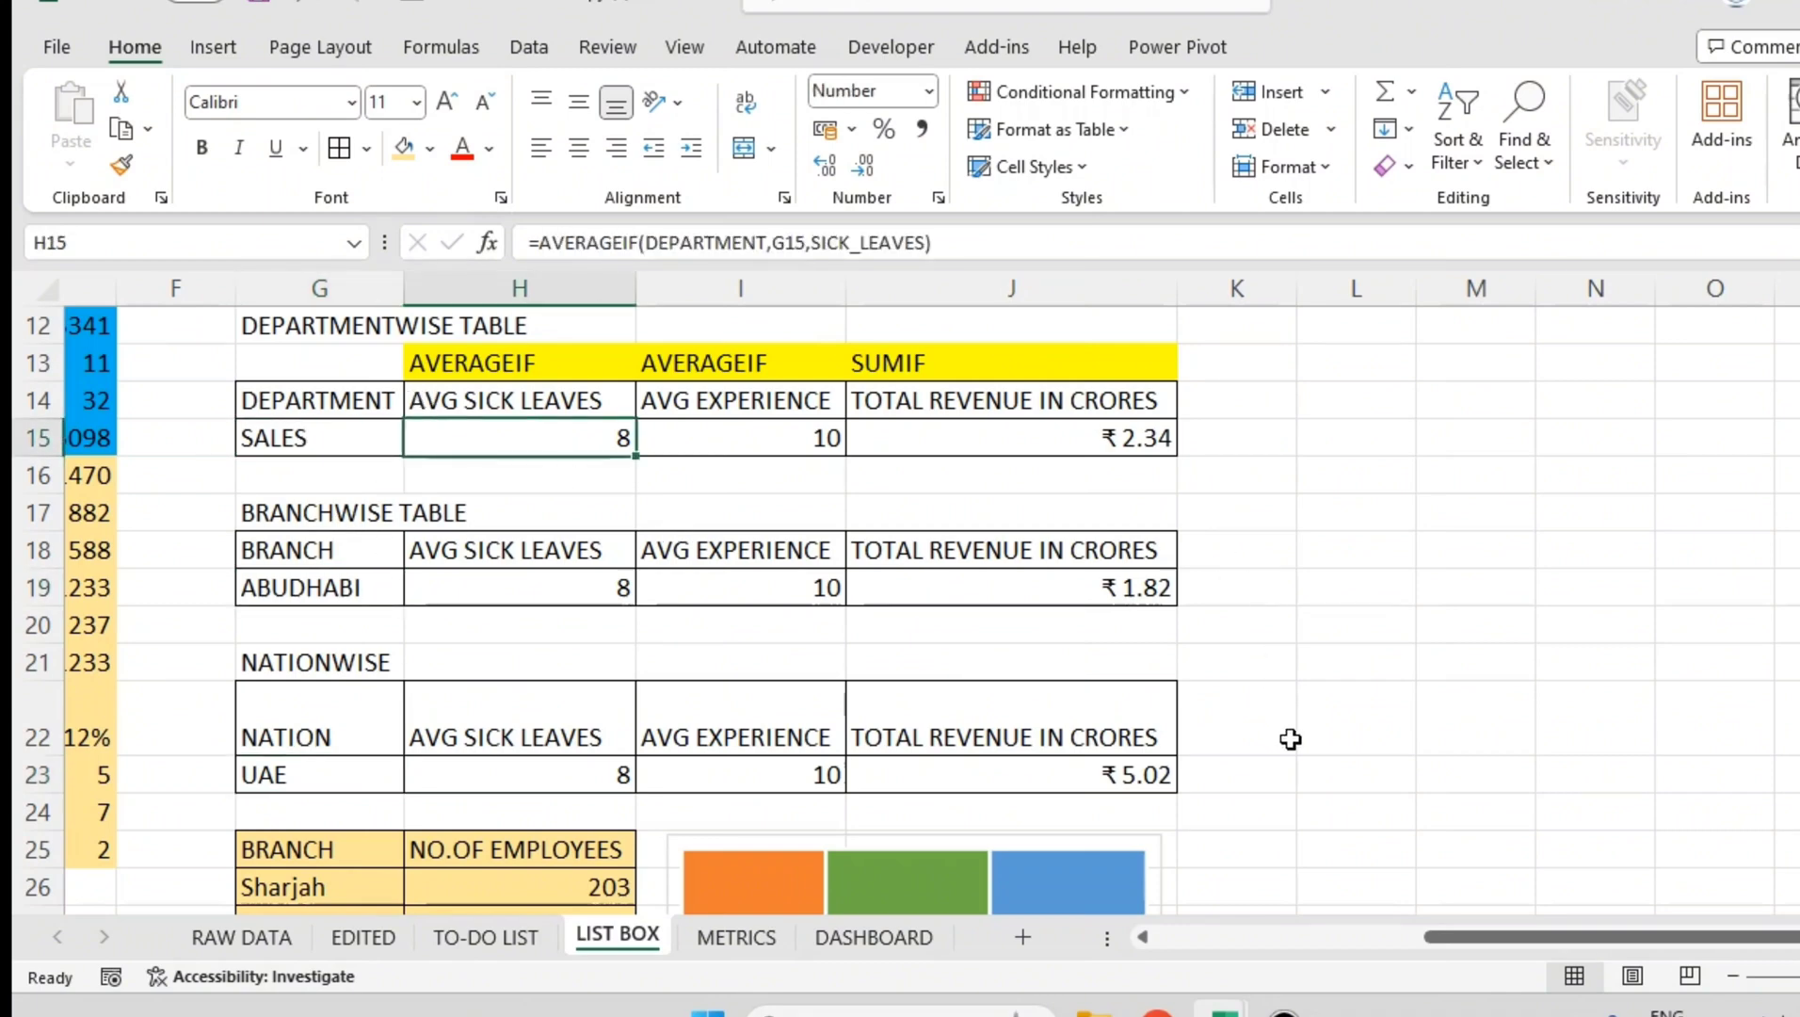
scroll(1289, 737, "up", 1)
scroll(1271, 744, "down", 1)
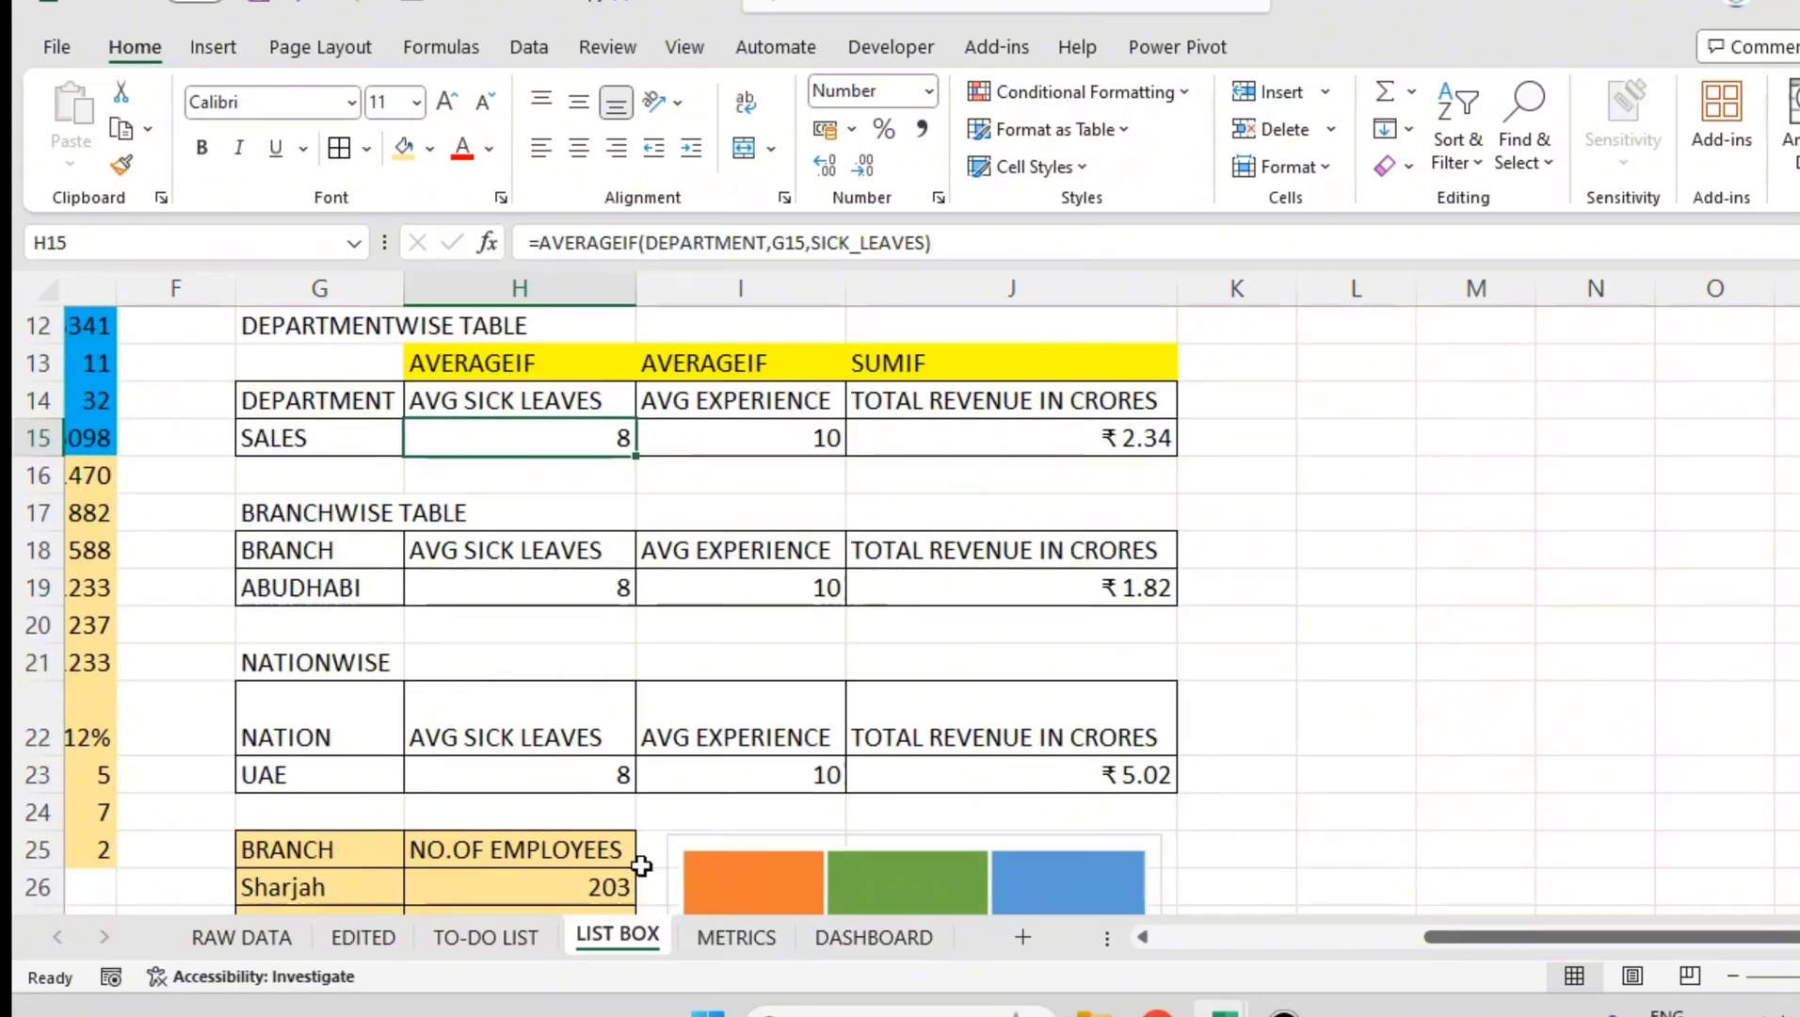
left_click(835, 938)
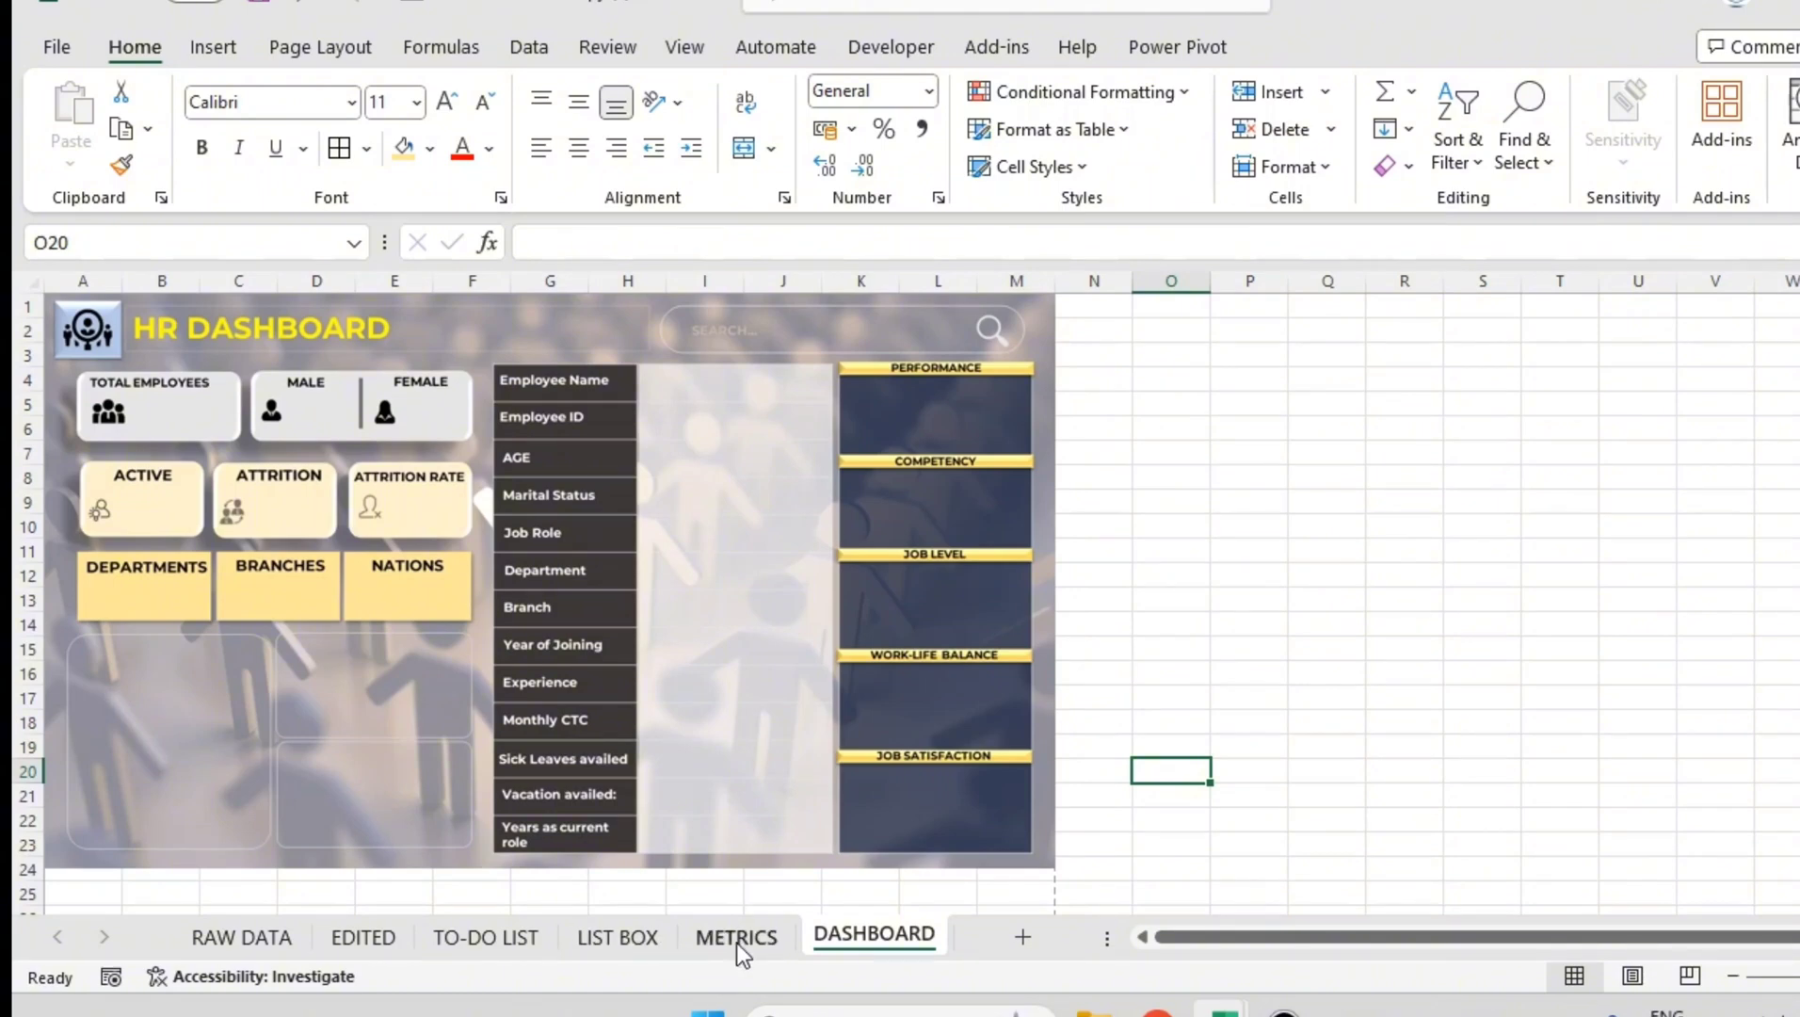
left_click(621, 940)
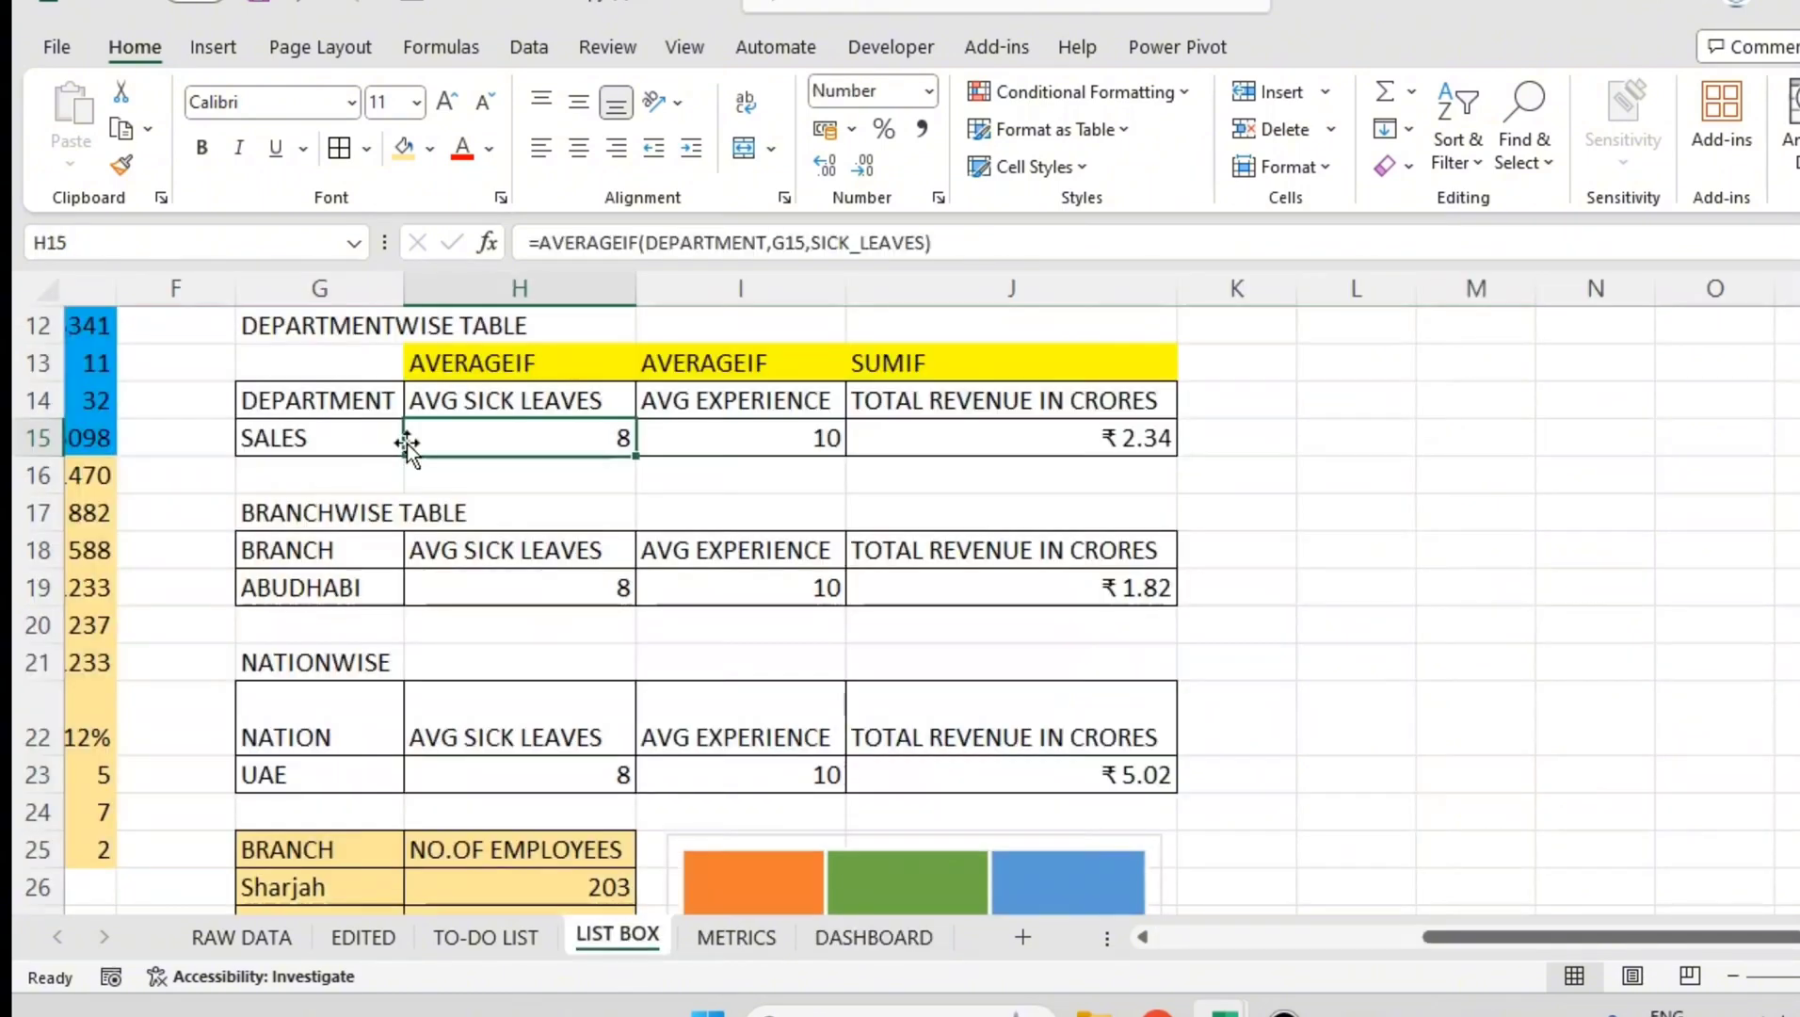
left_click(350, 399)
left_click(370, 552)
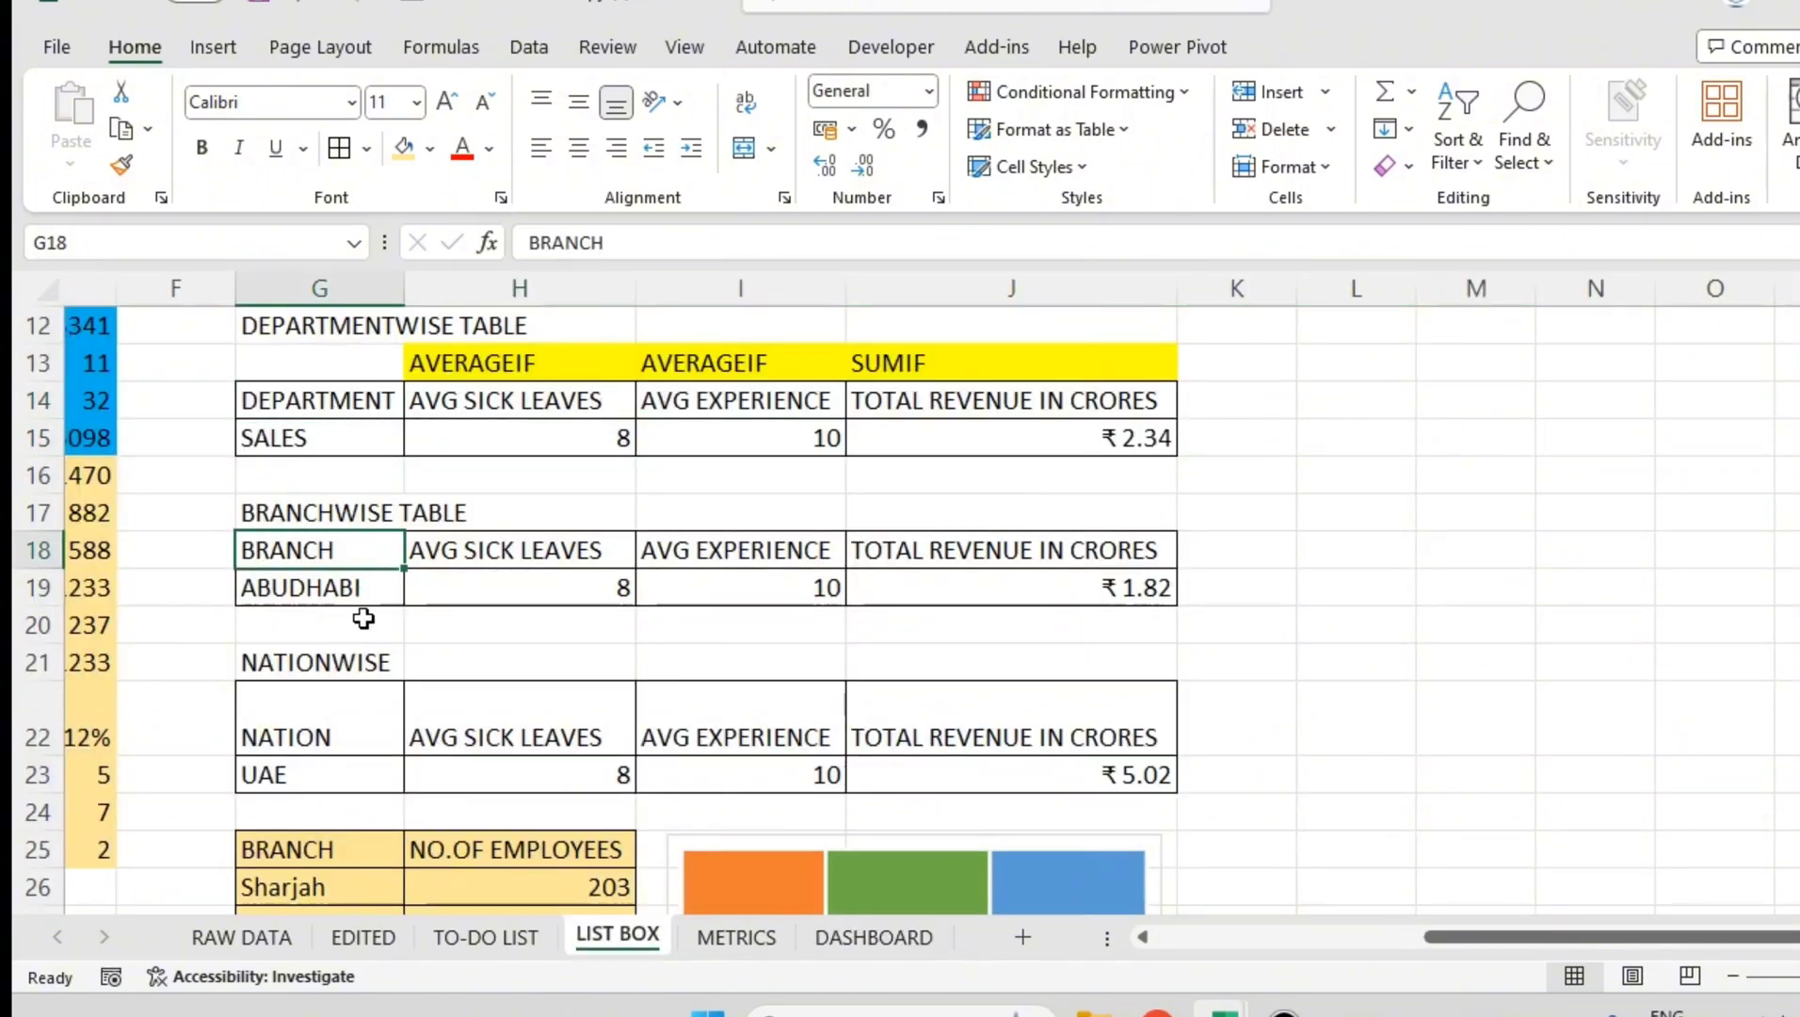
- Insert a 3-D Clustered Column chart from the departmentwise table in G14:J15
left_click_drag(314, 399, 1066, 438)
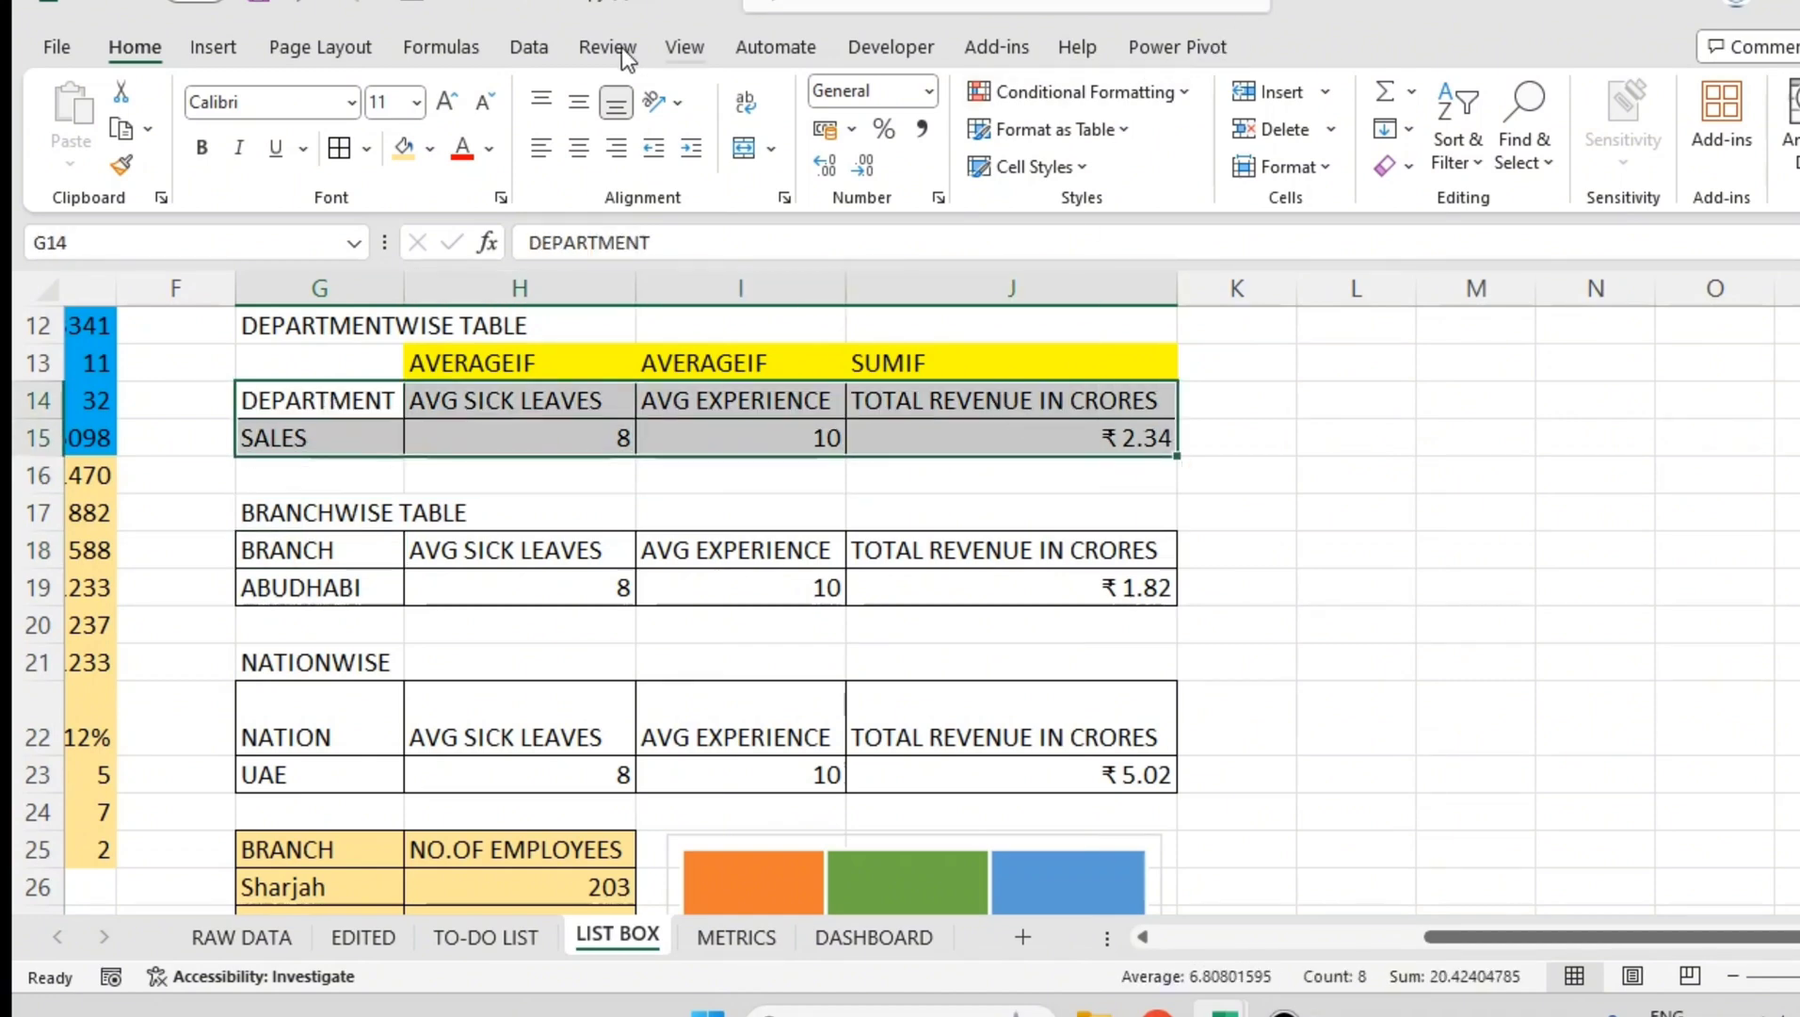
left_click(229, 48)
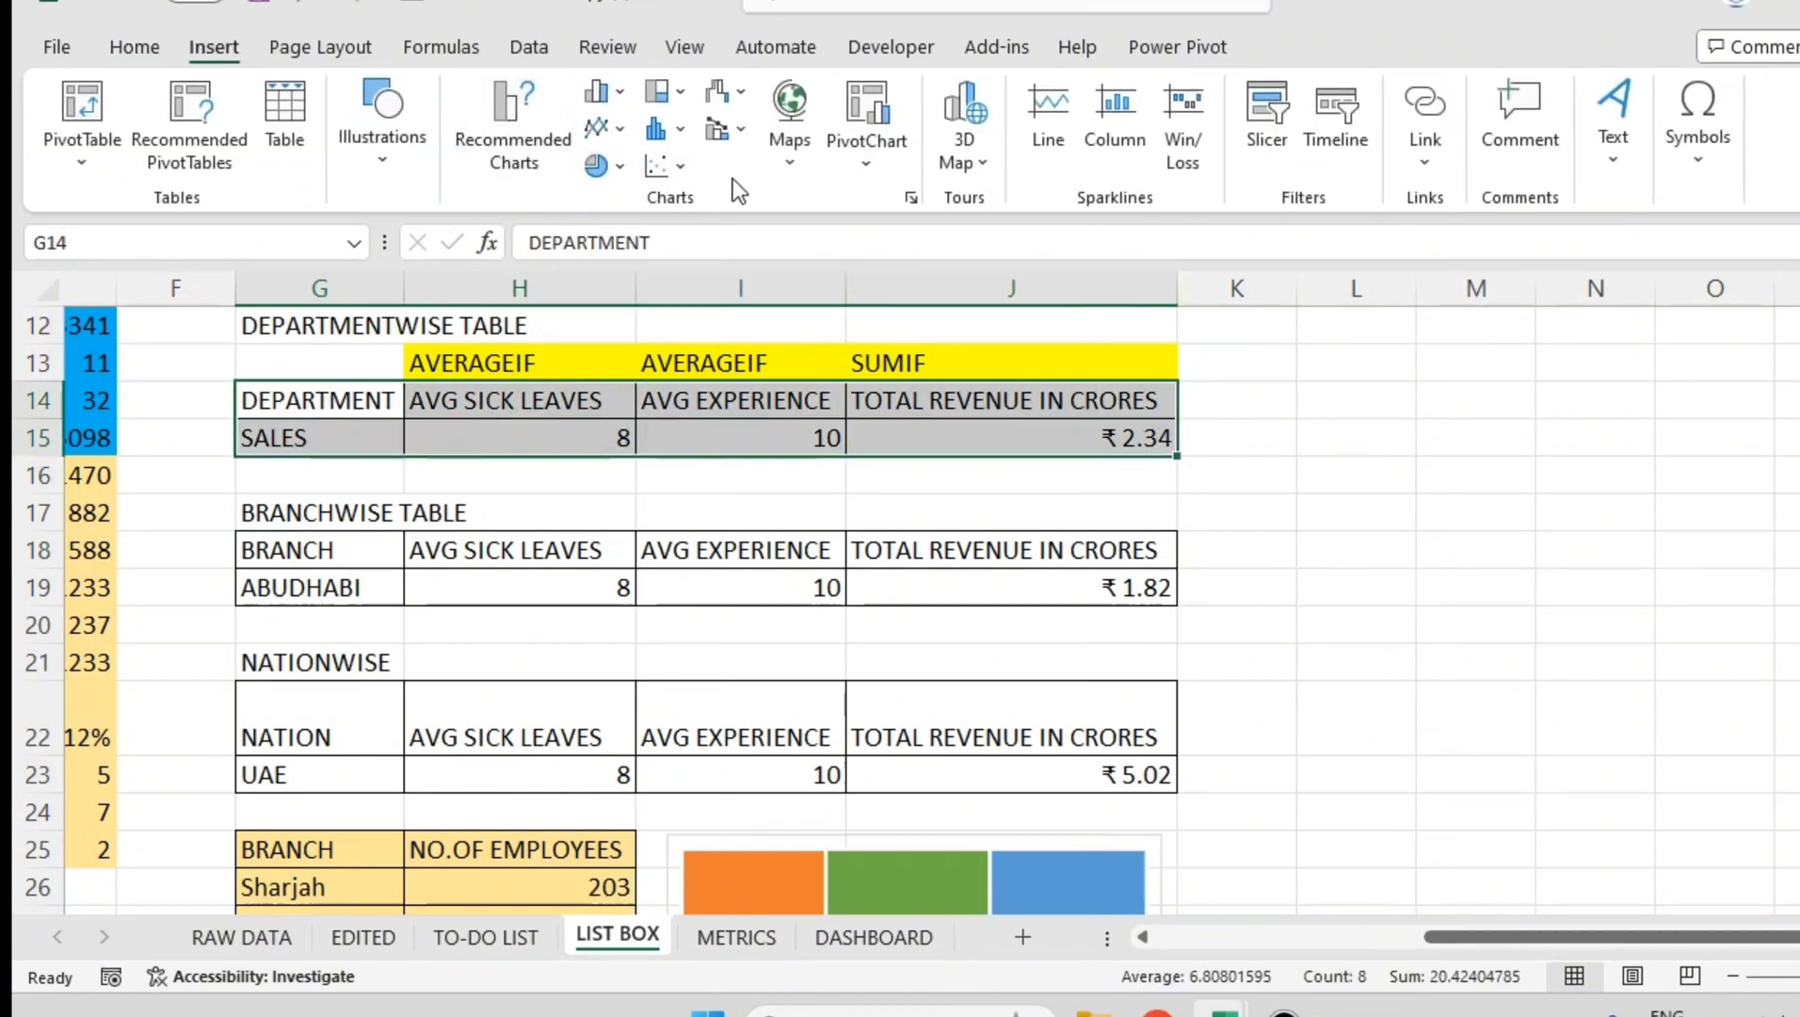
left_click(615, 91)
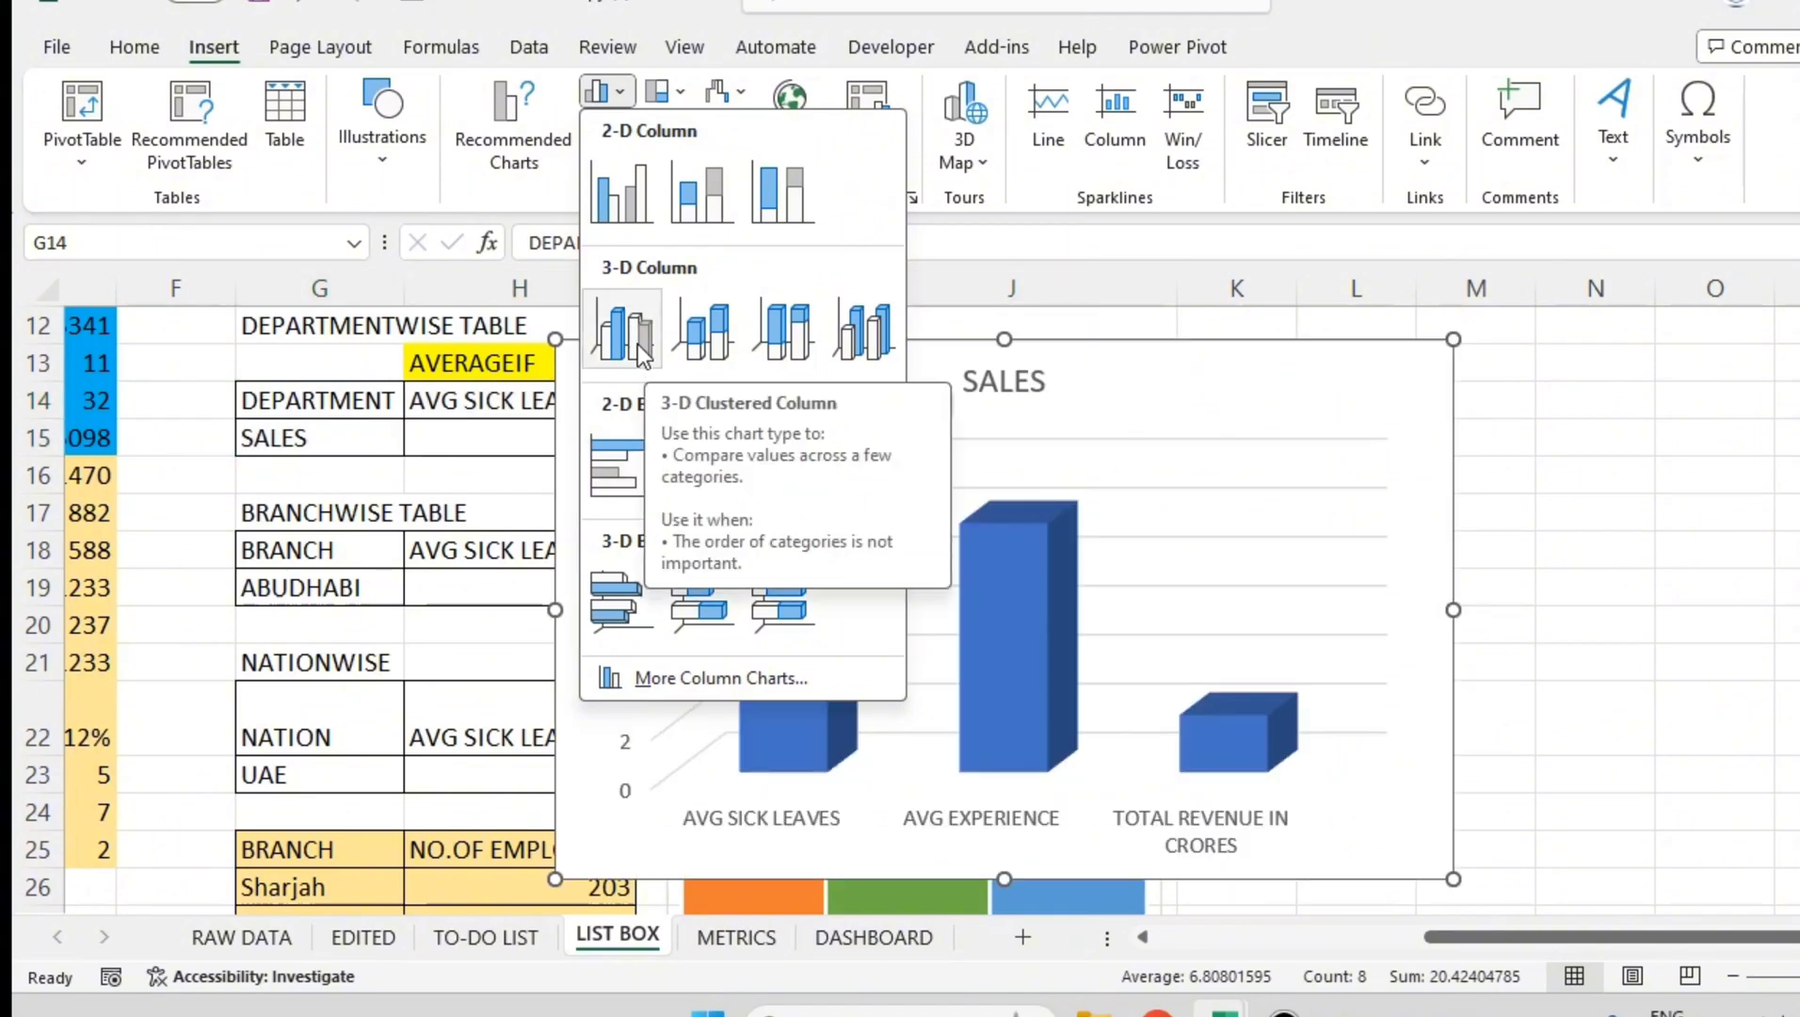
left_click(638, 342)
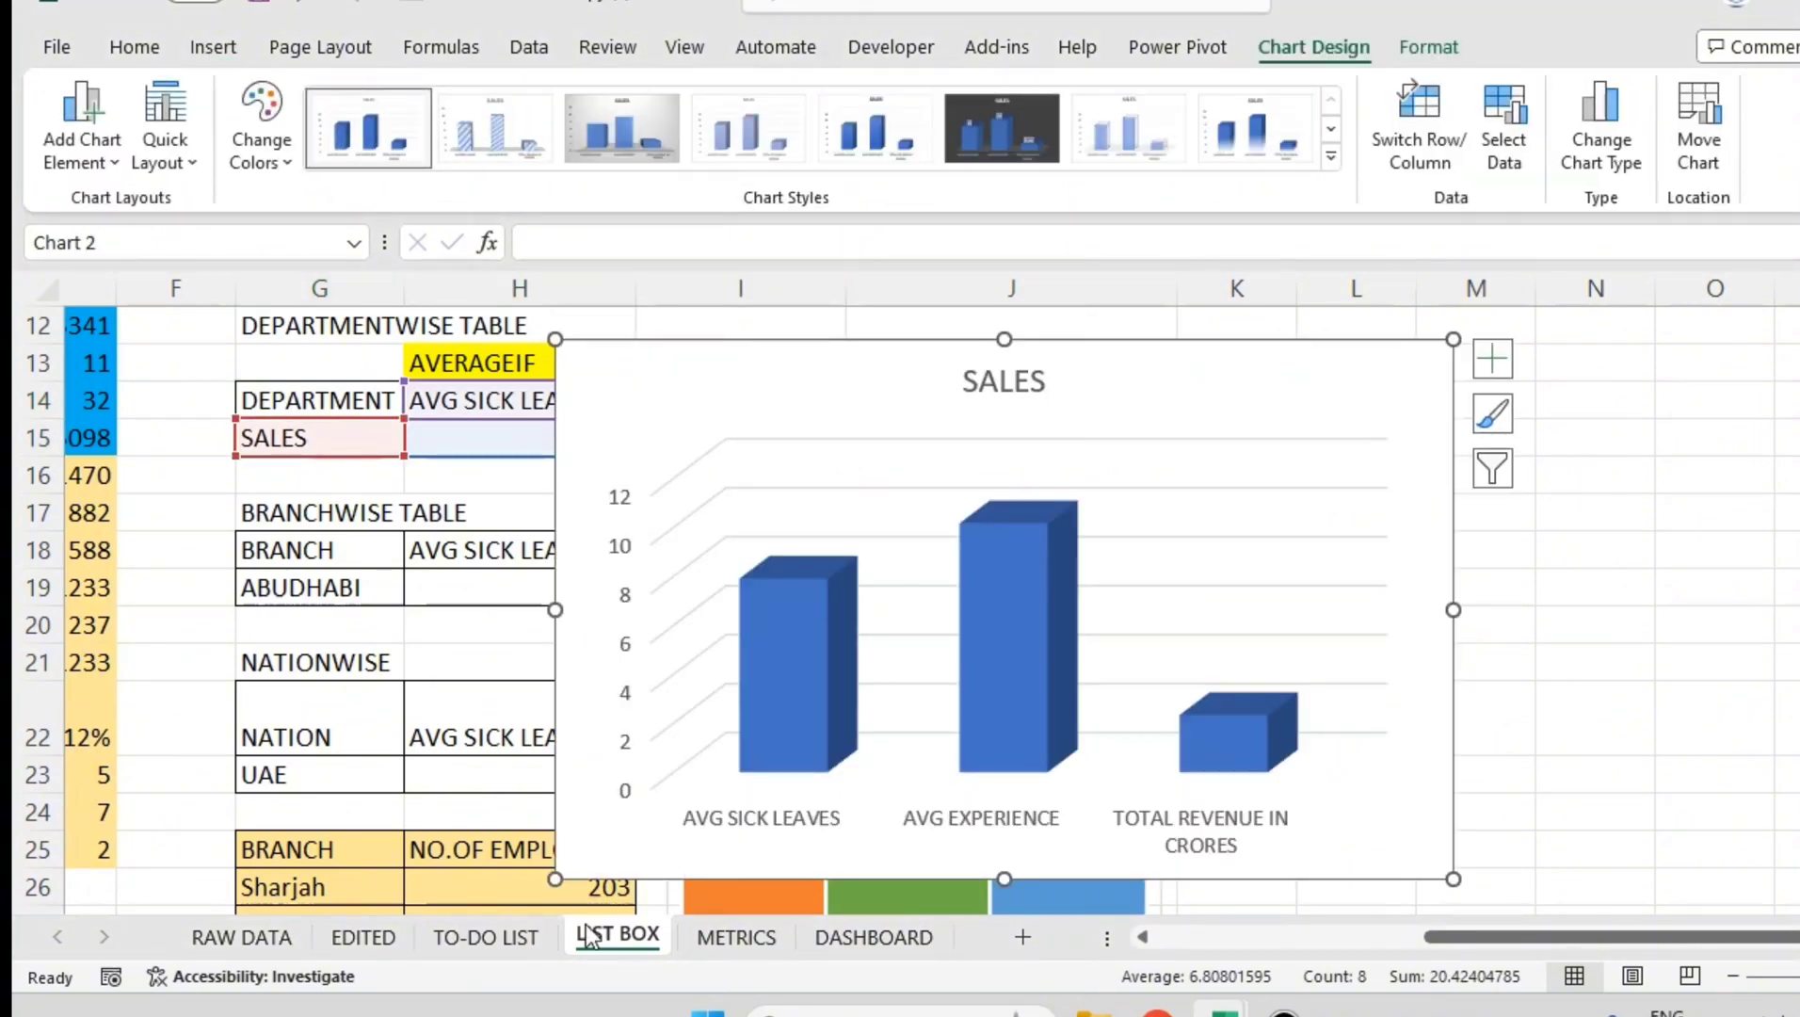
- Shrink the SALES column chart and place it beside the departmentwise table, from column K at rows 12 to 22
left_click_drag(555, 878, 818, 683)
left_click_drag(1229, 340, 1604, 330)
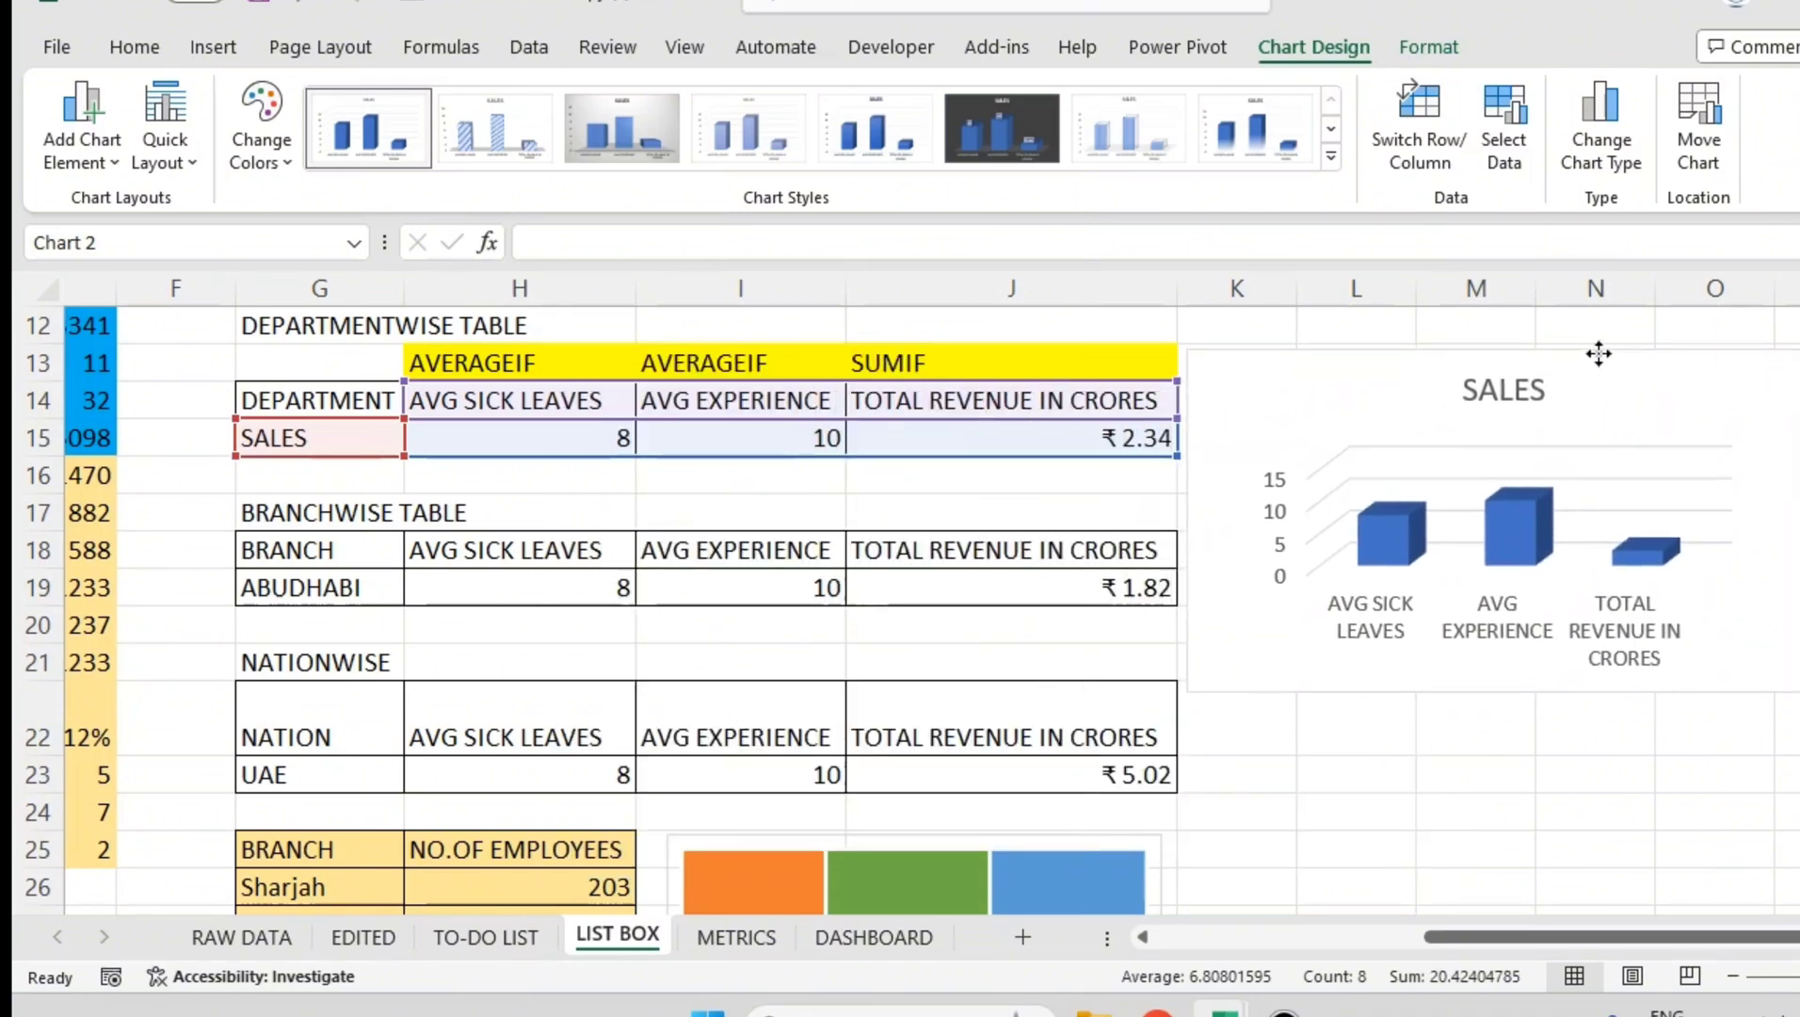
left_click_drag(1193, 668, 1319, 483)
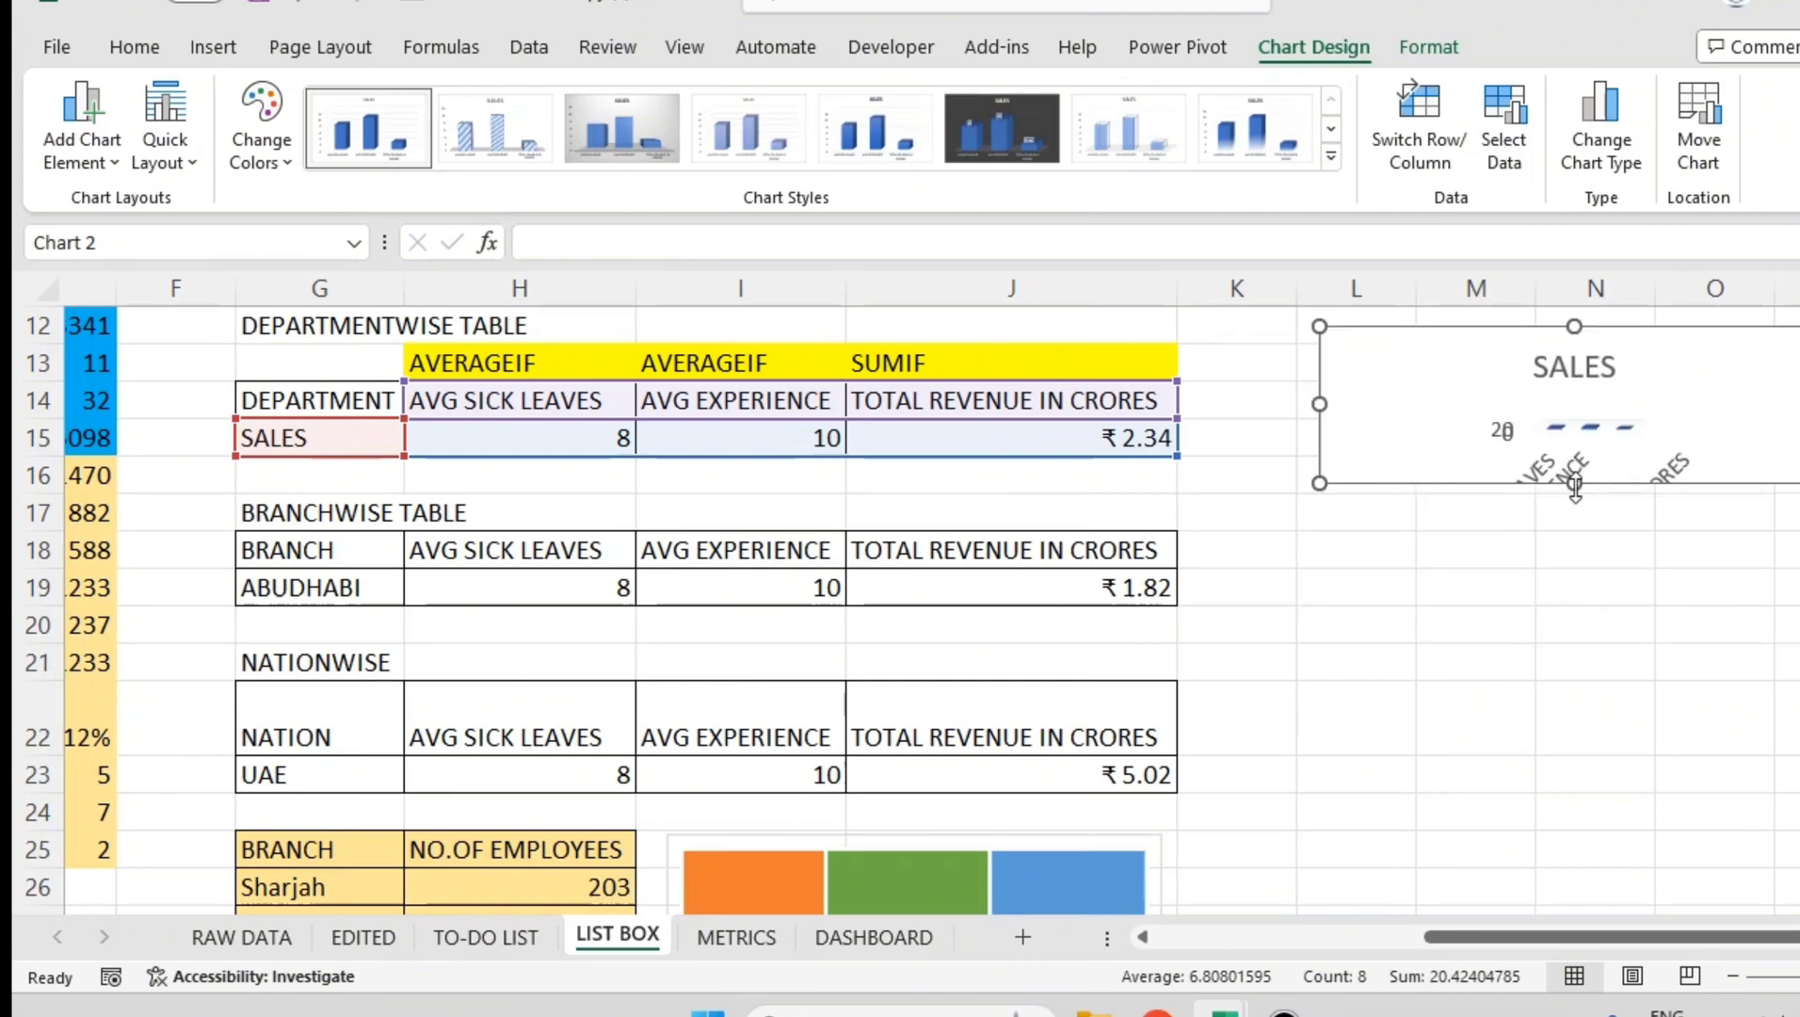
left_click_drag(1574, 483, 1576, 709)
left_click_drag(1323, 514, 1224, 514)
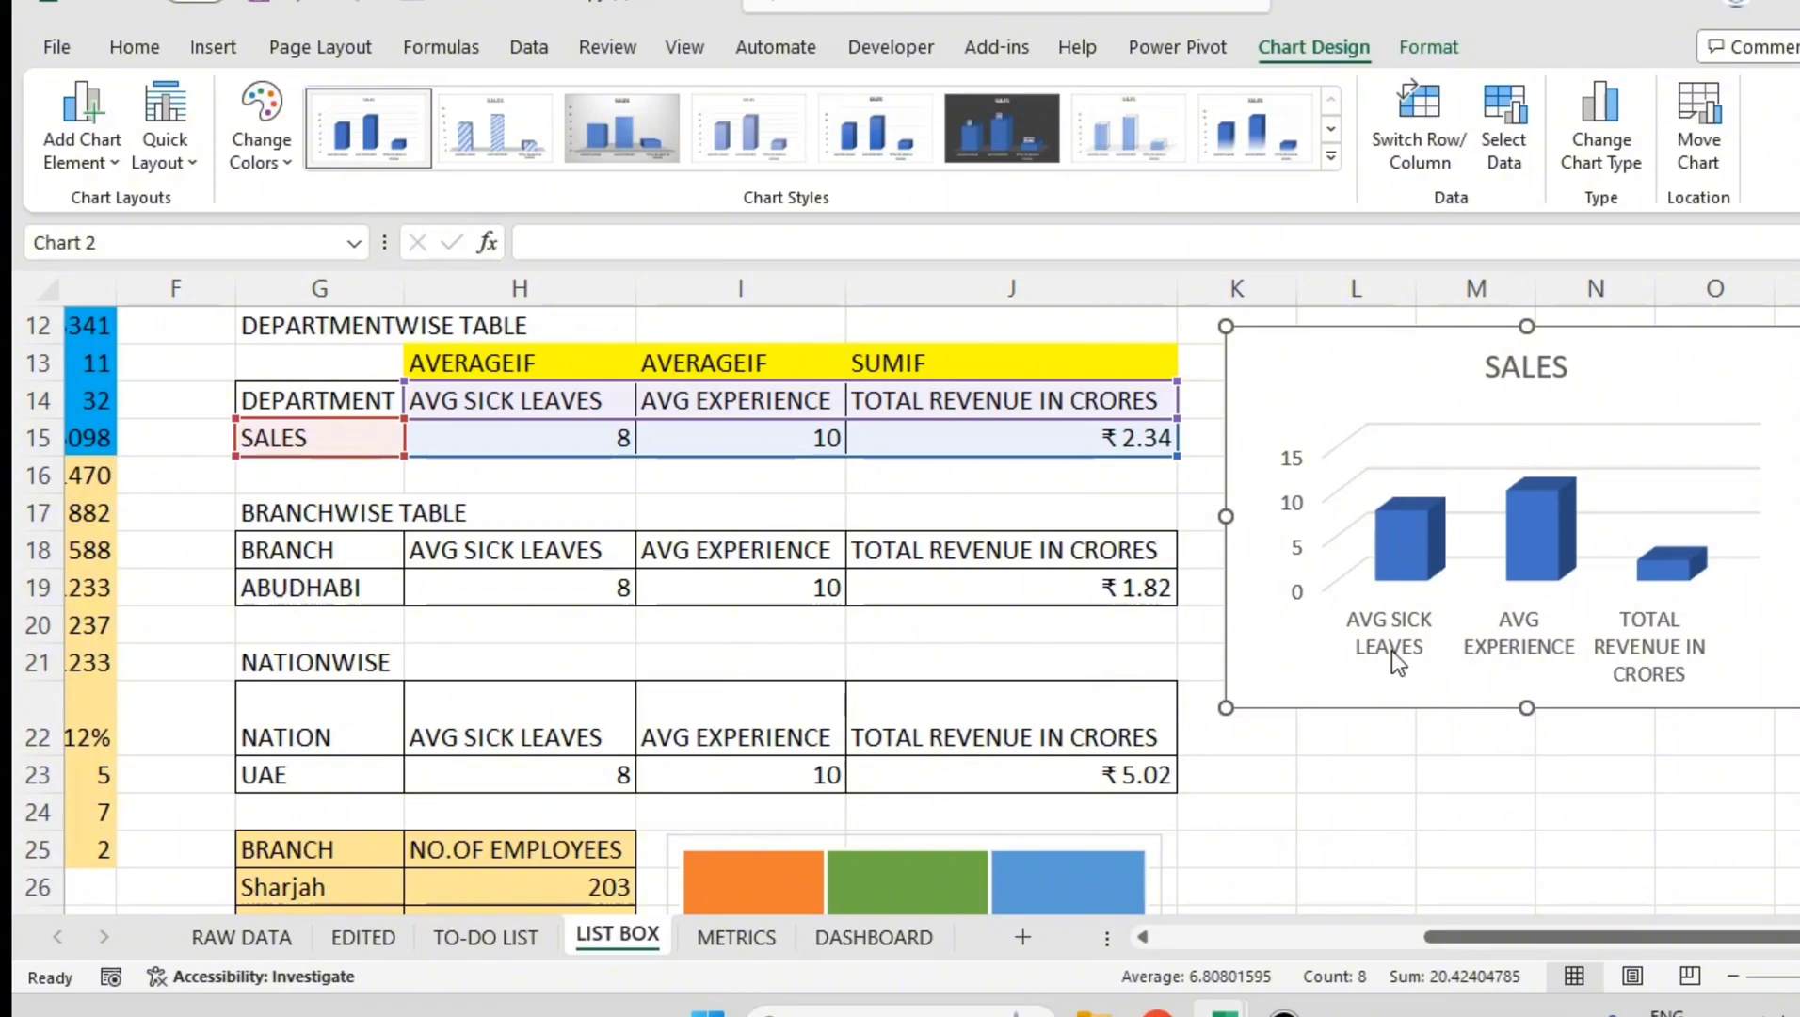
- Delete the vertical value axis from the SALES column chart
left_click(1287, 477)
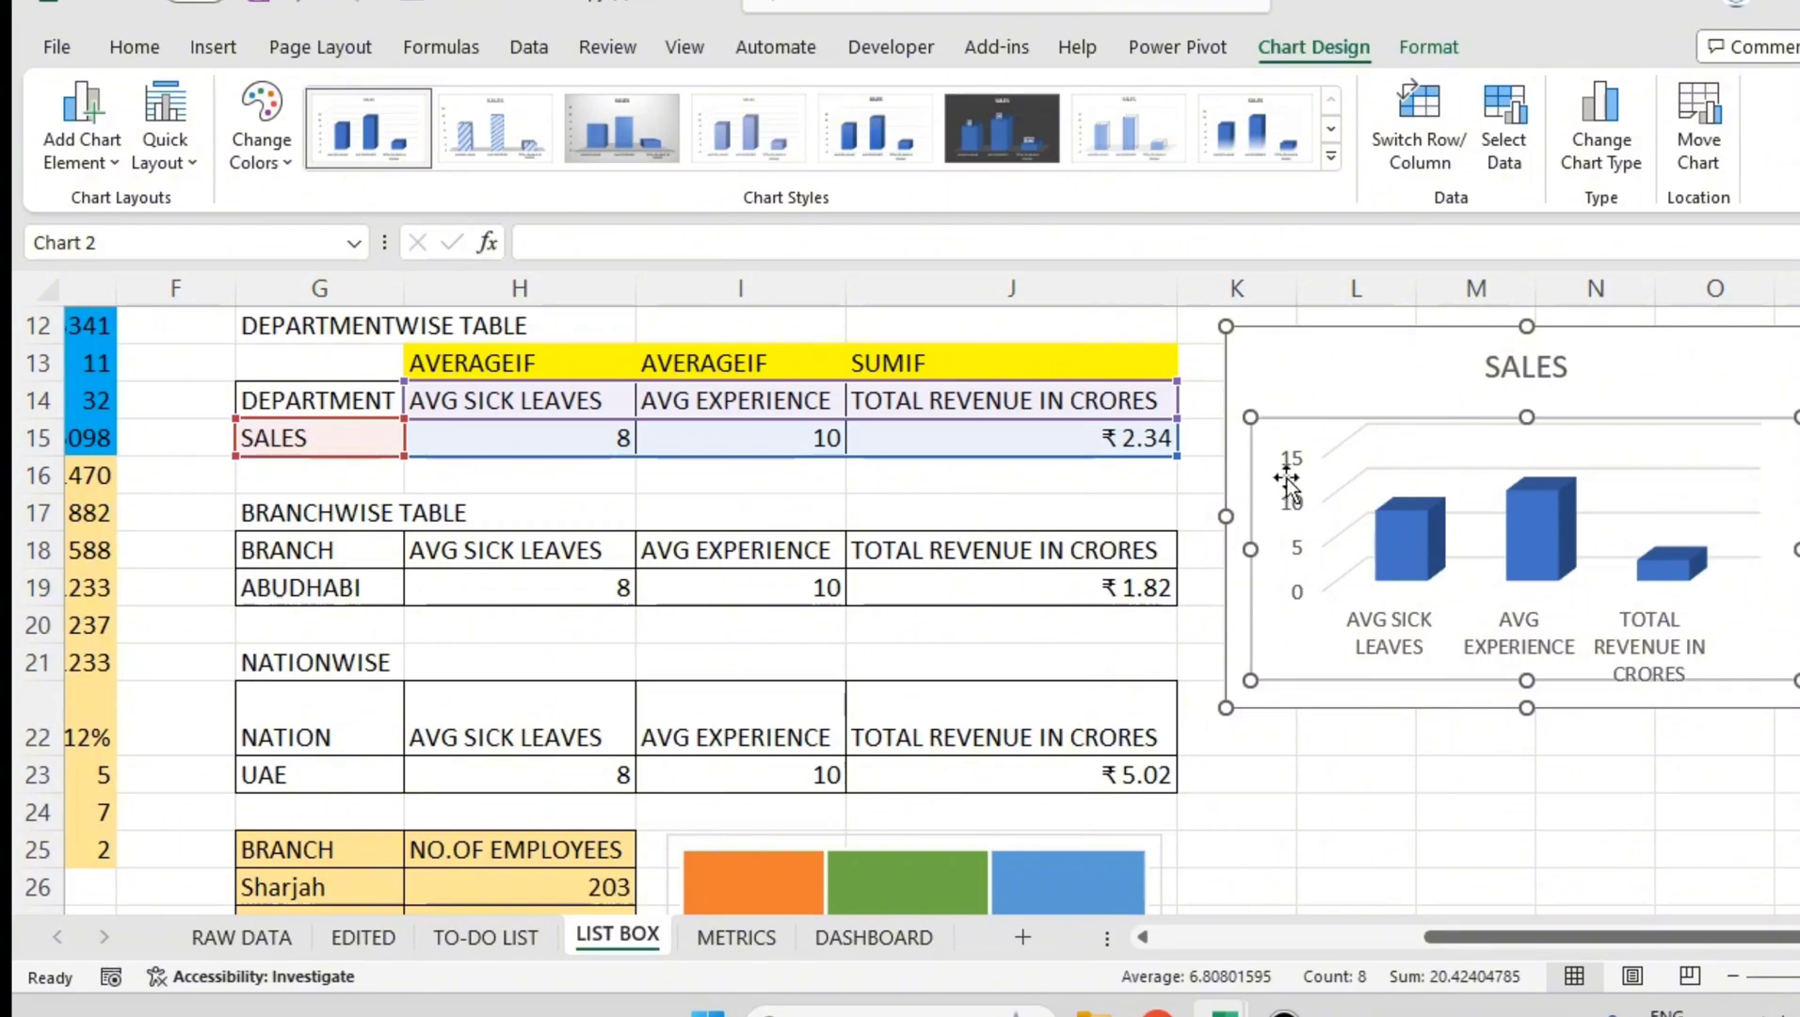
left_click(1294, 463)
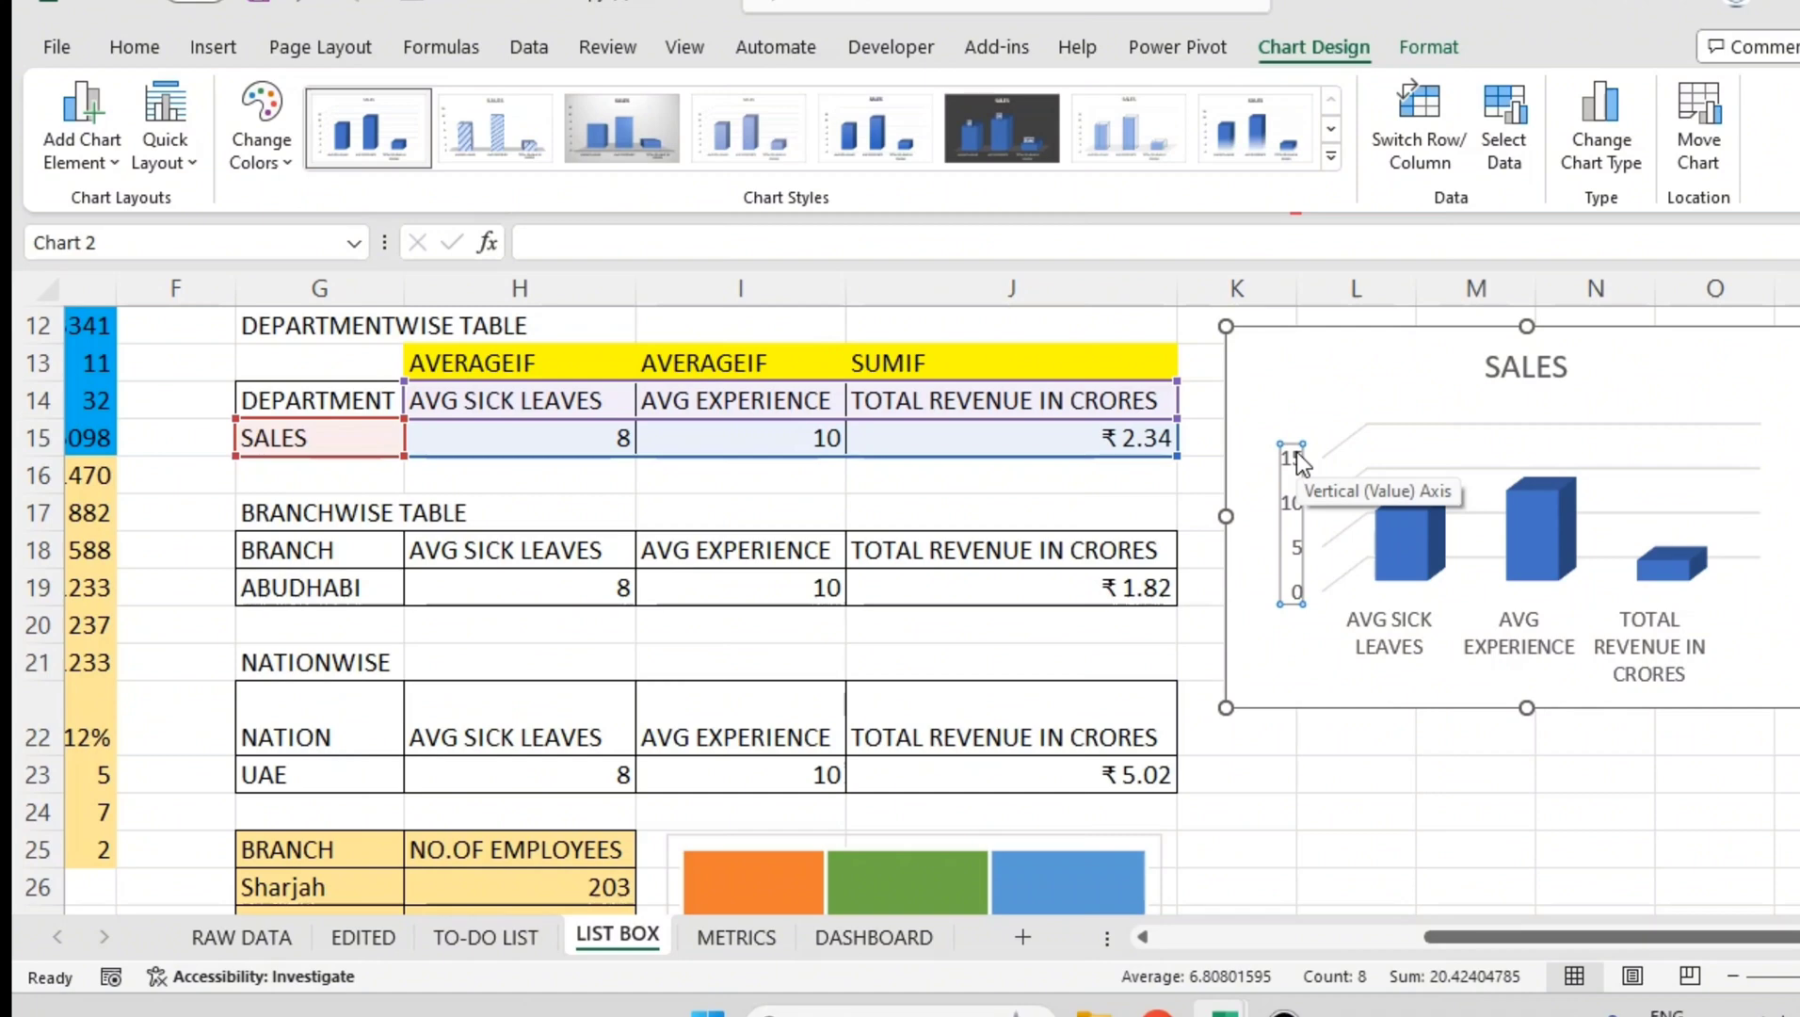
key("Delete")
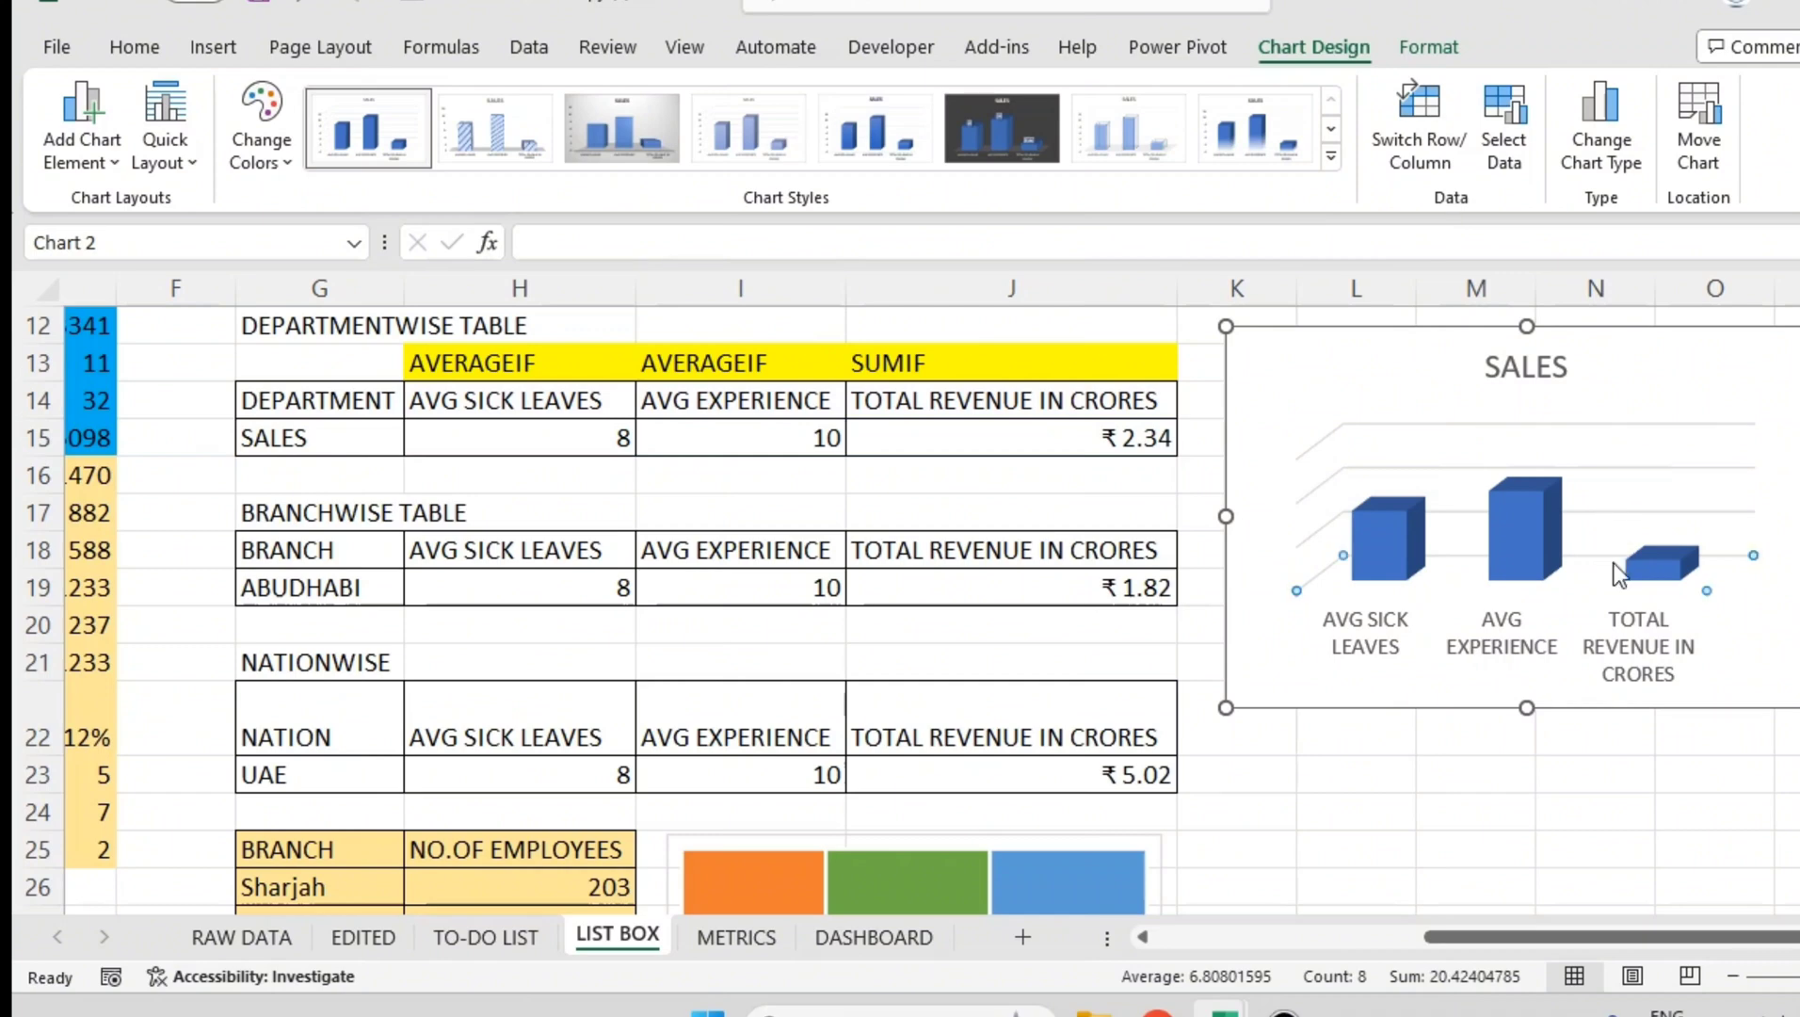
double_click(1607, 513)
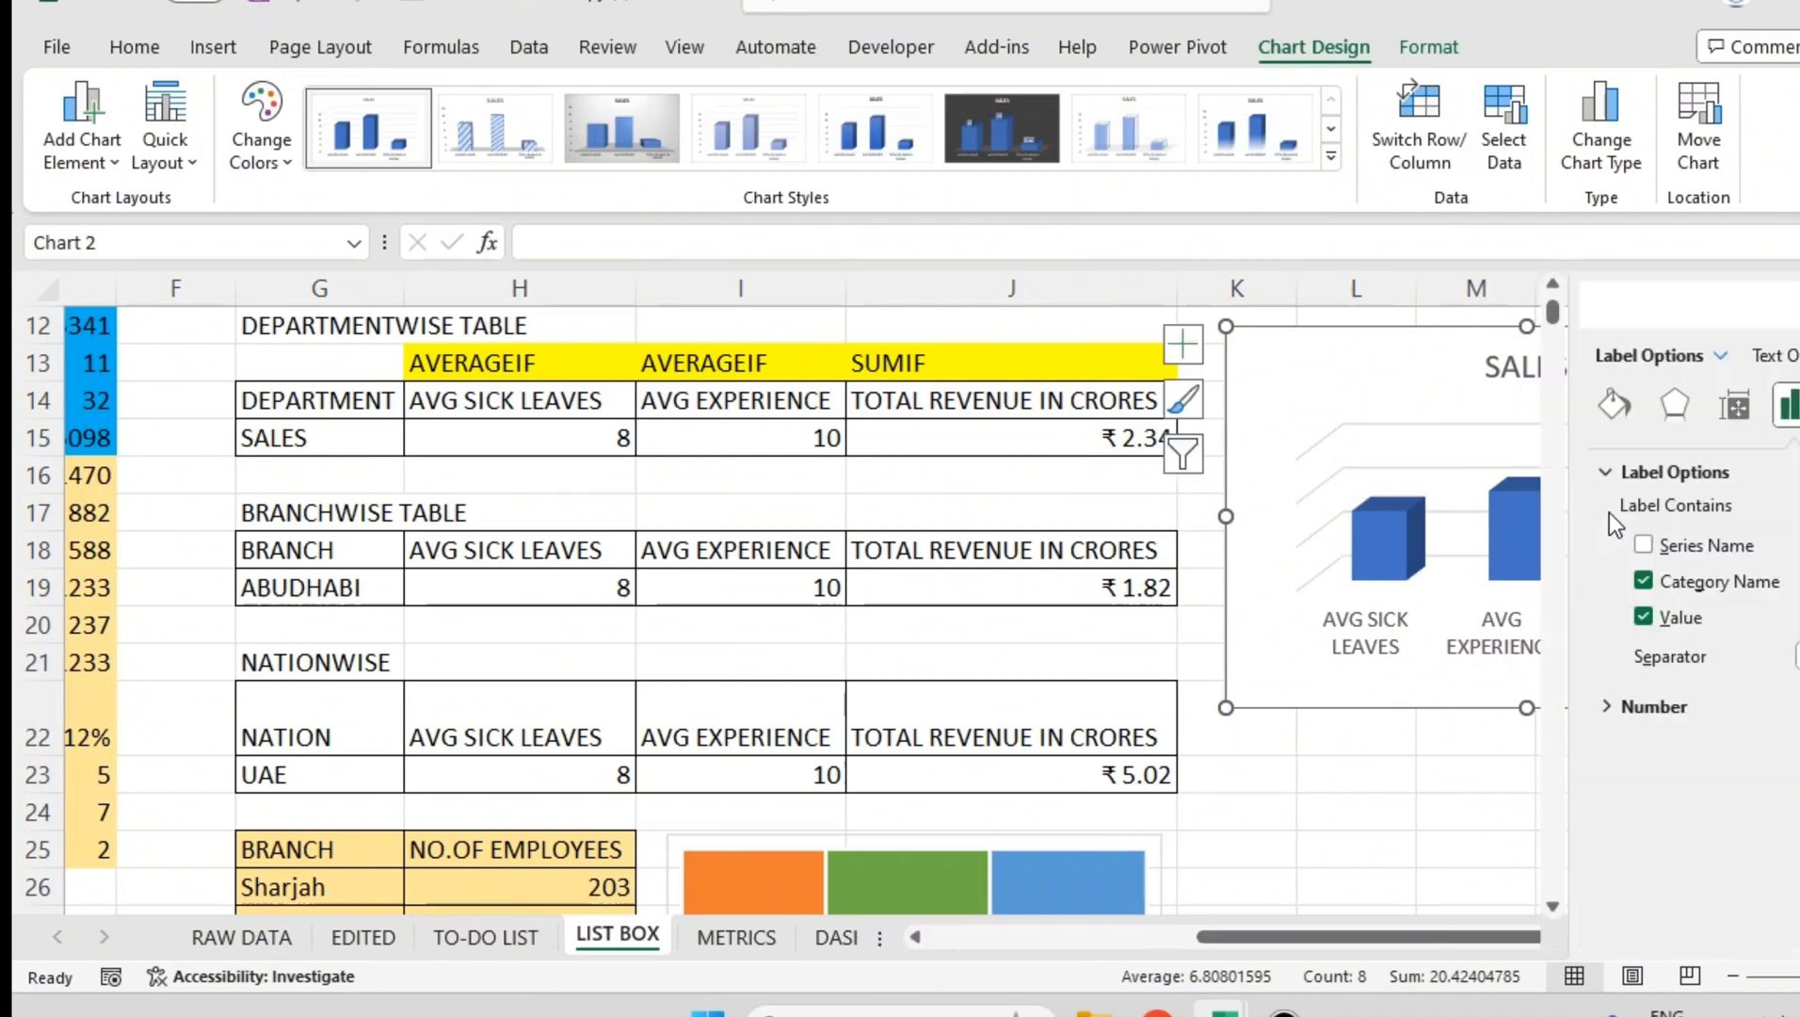
left_click(1789, 309)
scroll(1780, 549, "up", 4)
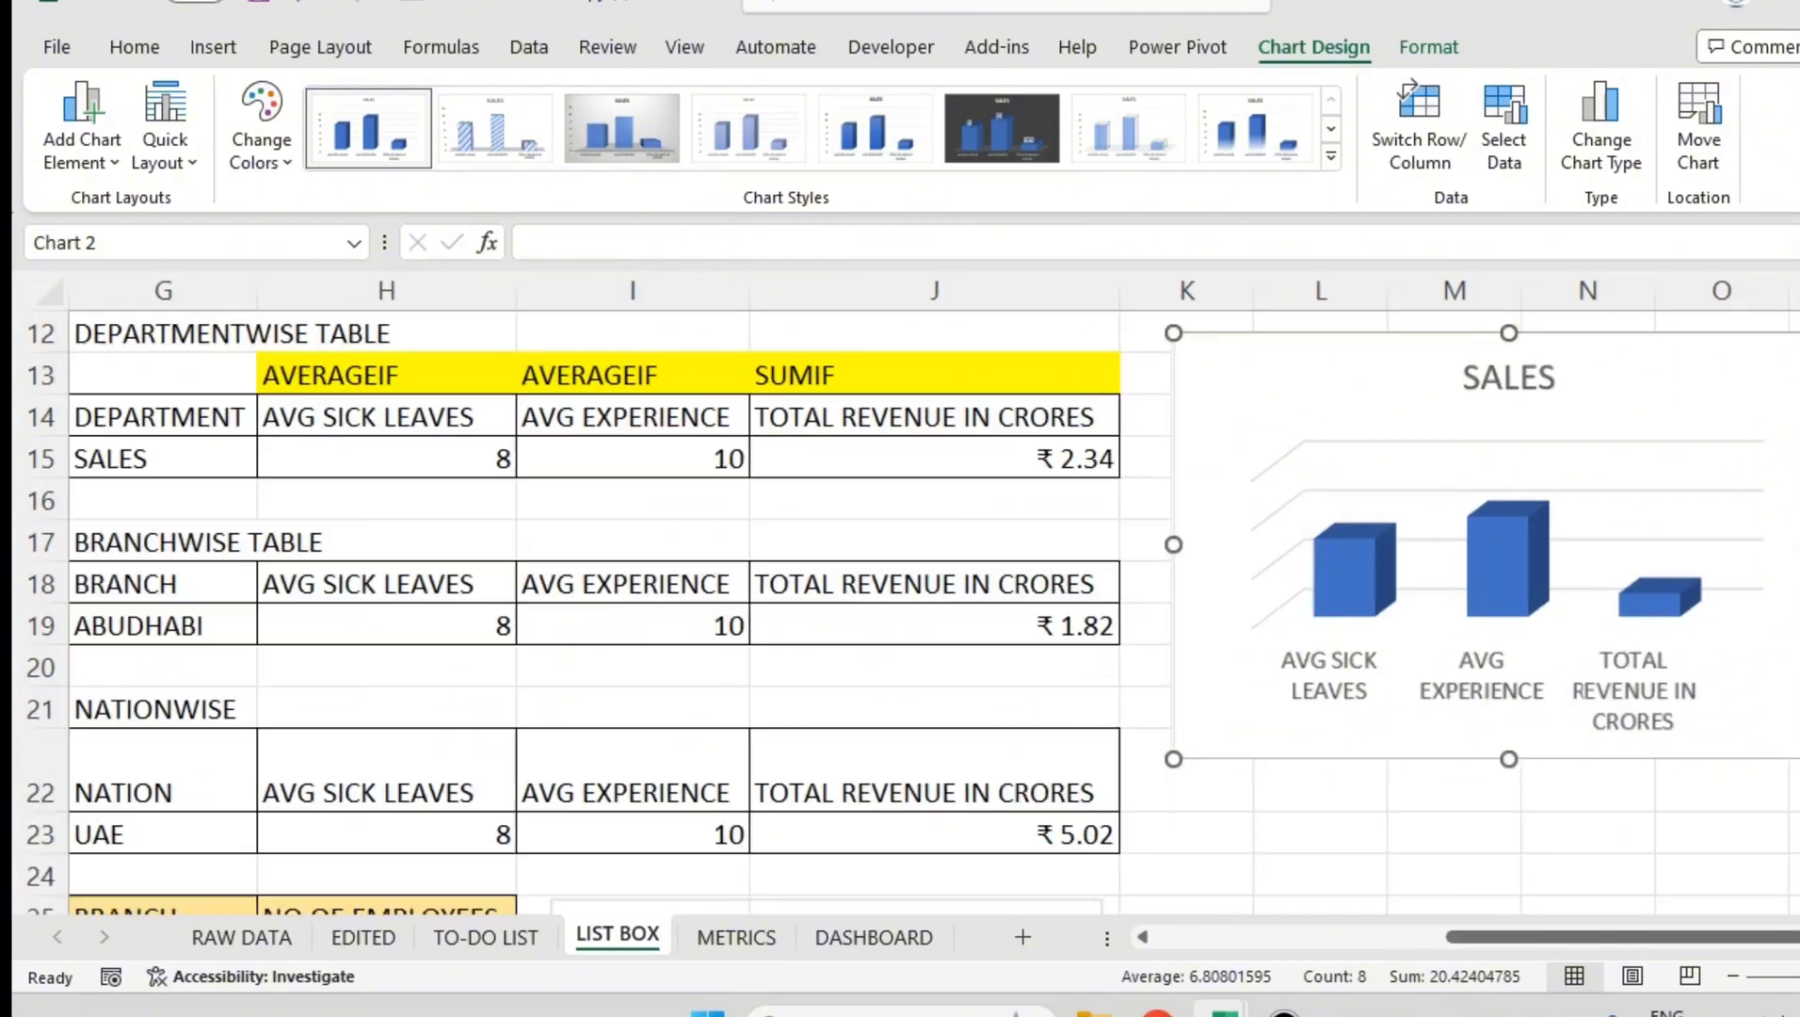
left_click(1779, 549)
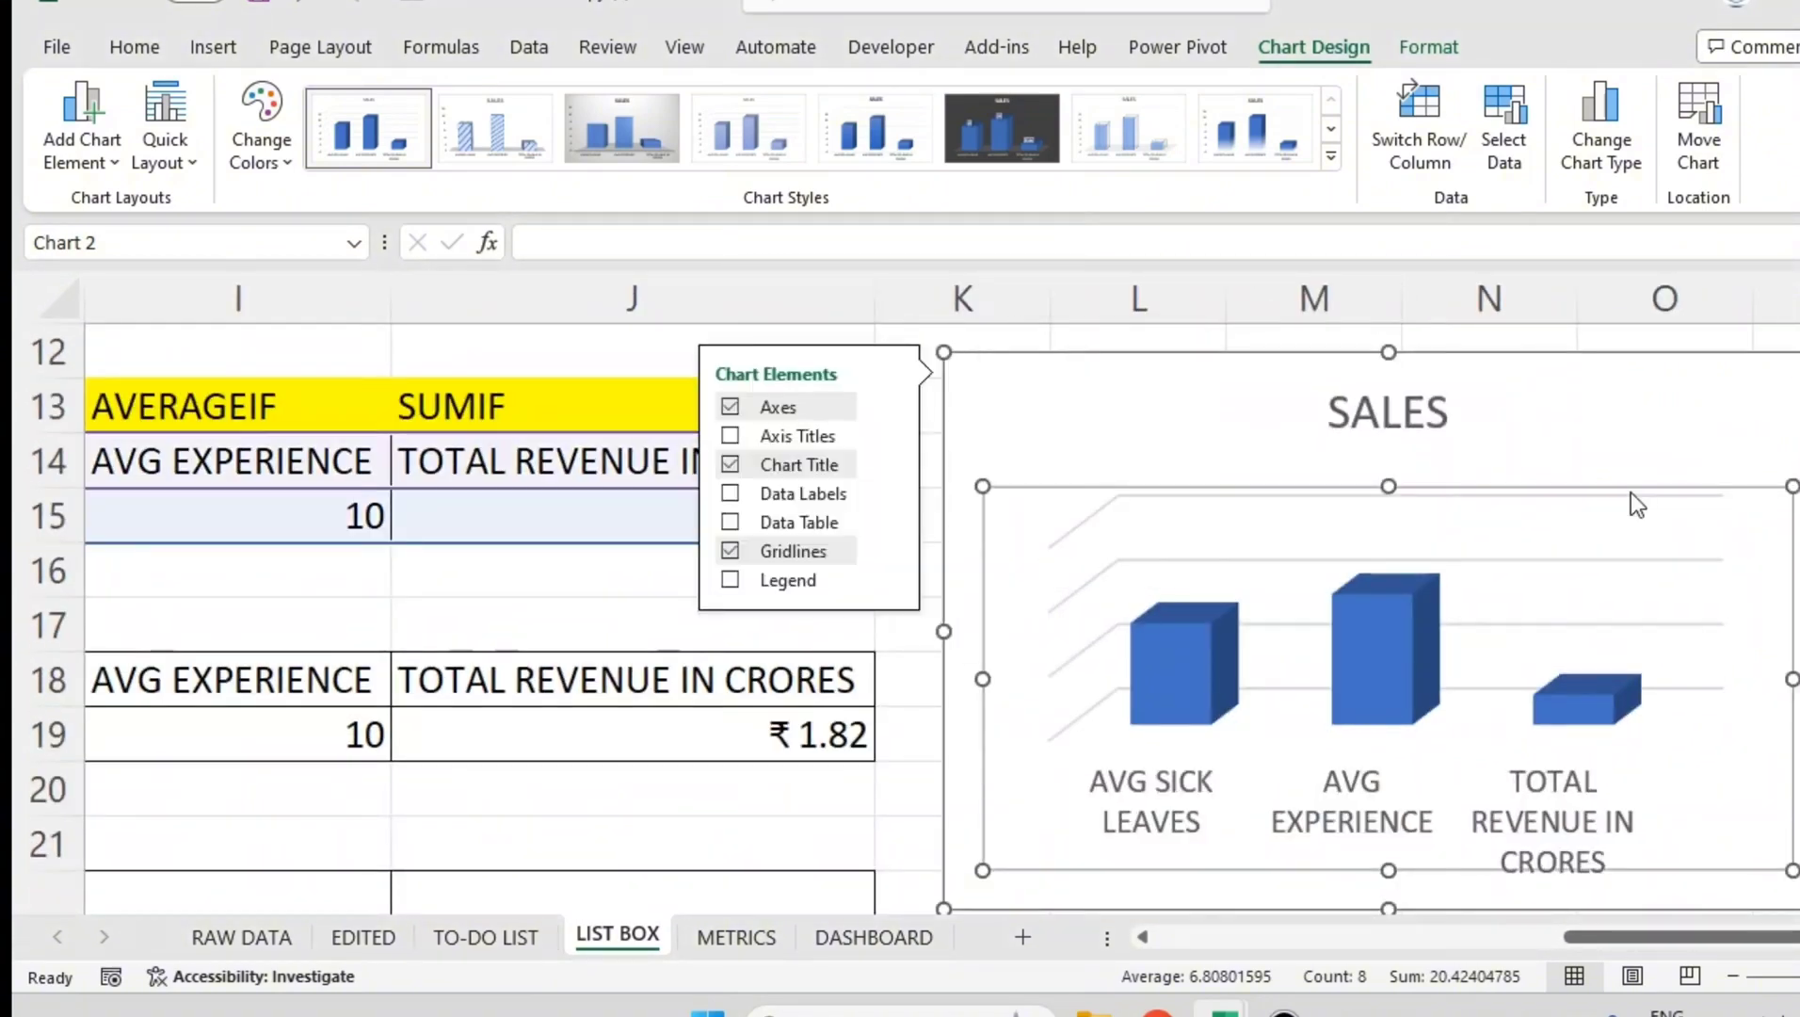
double_click(1631, 497)
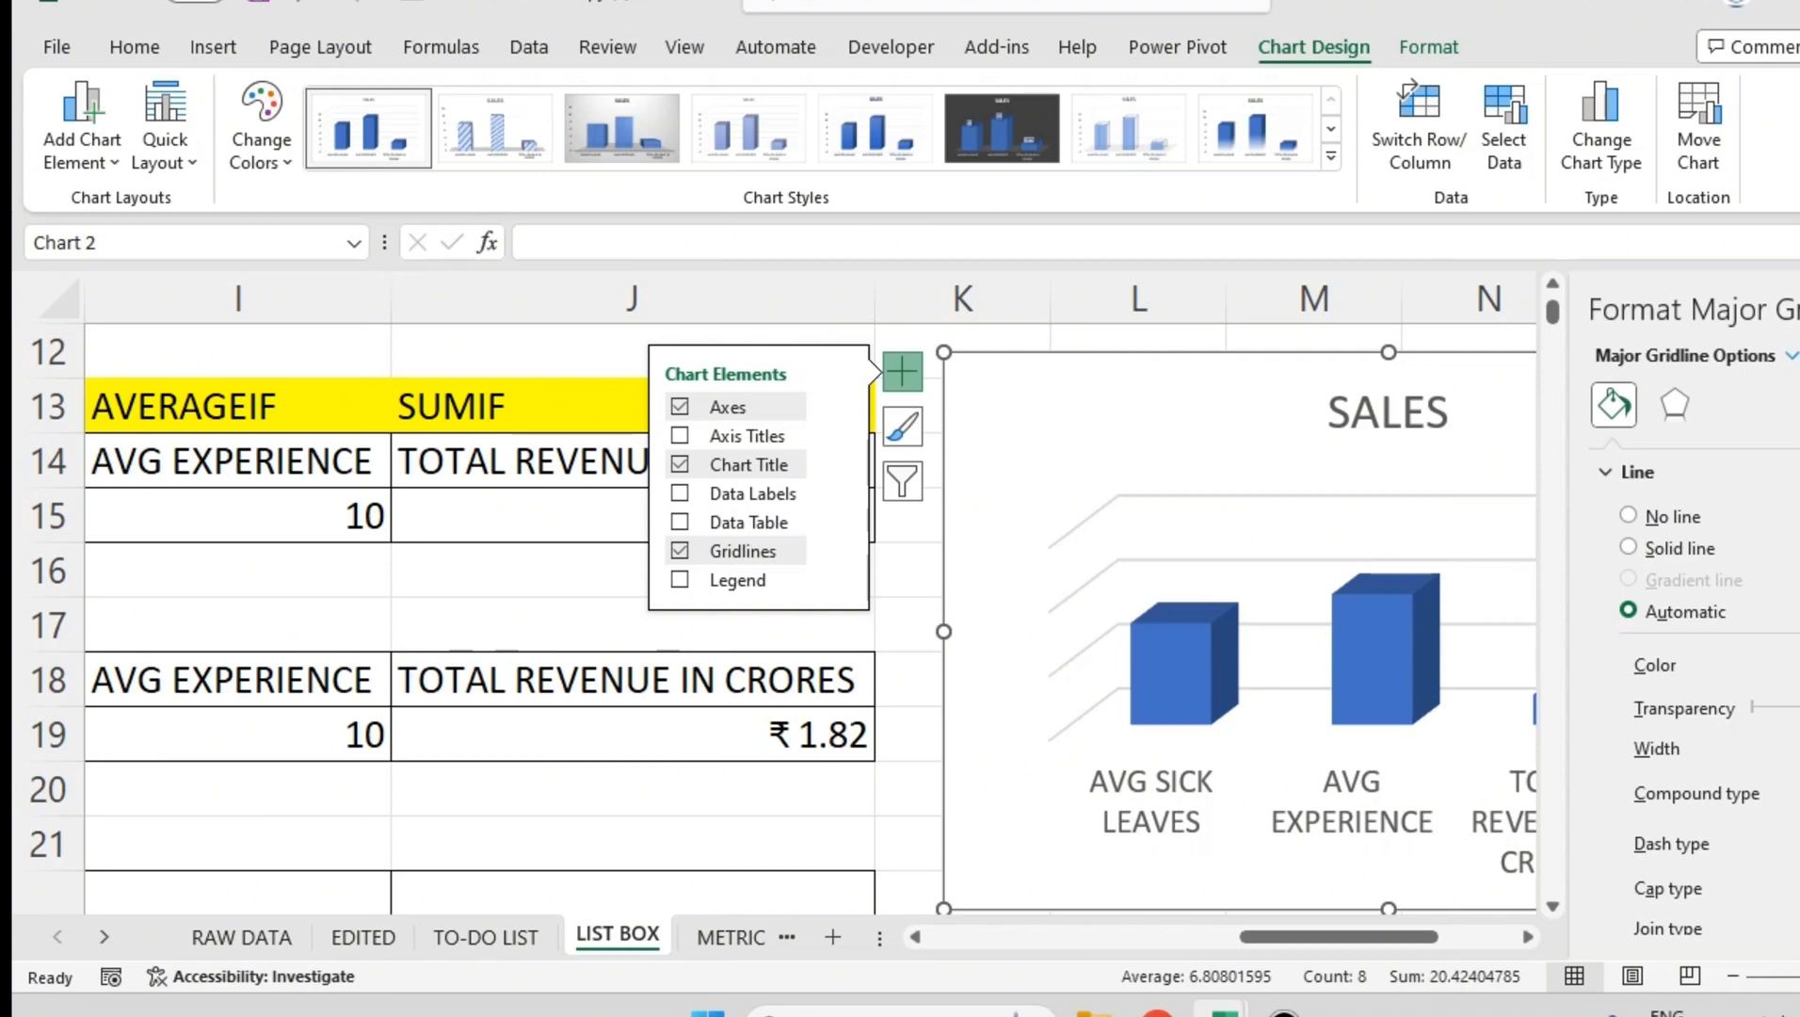
left_click(1789, 309)
- Move the SALES chart's plot area up until its upper edge meets the chart title
left_click(1612, 687)
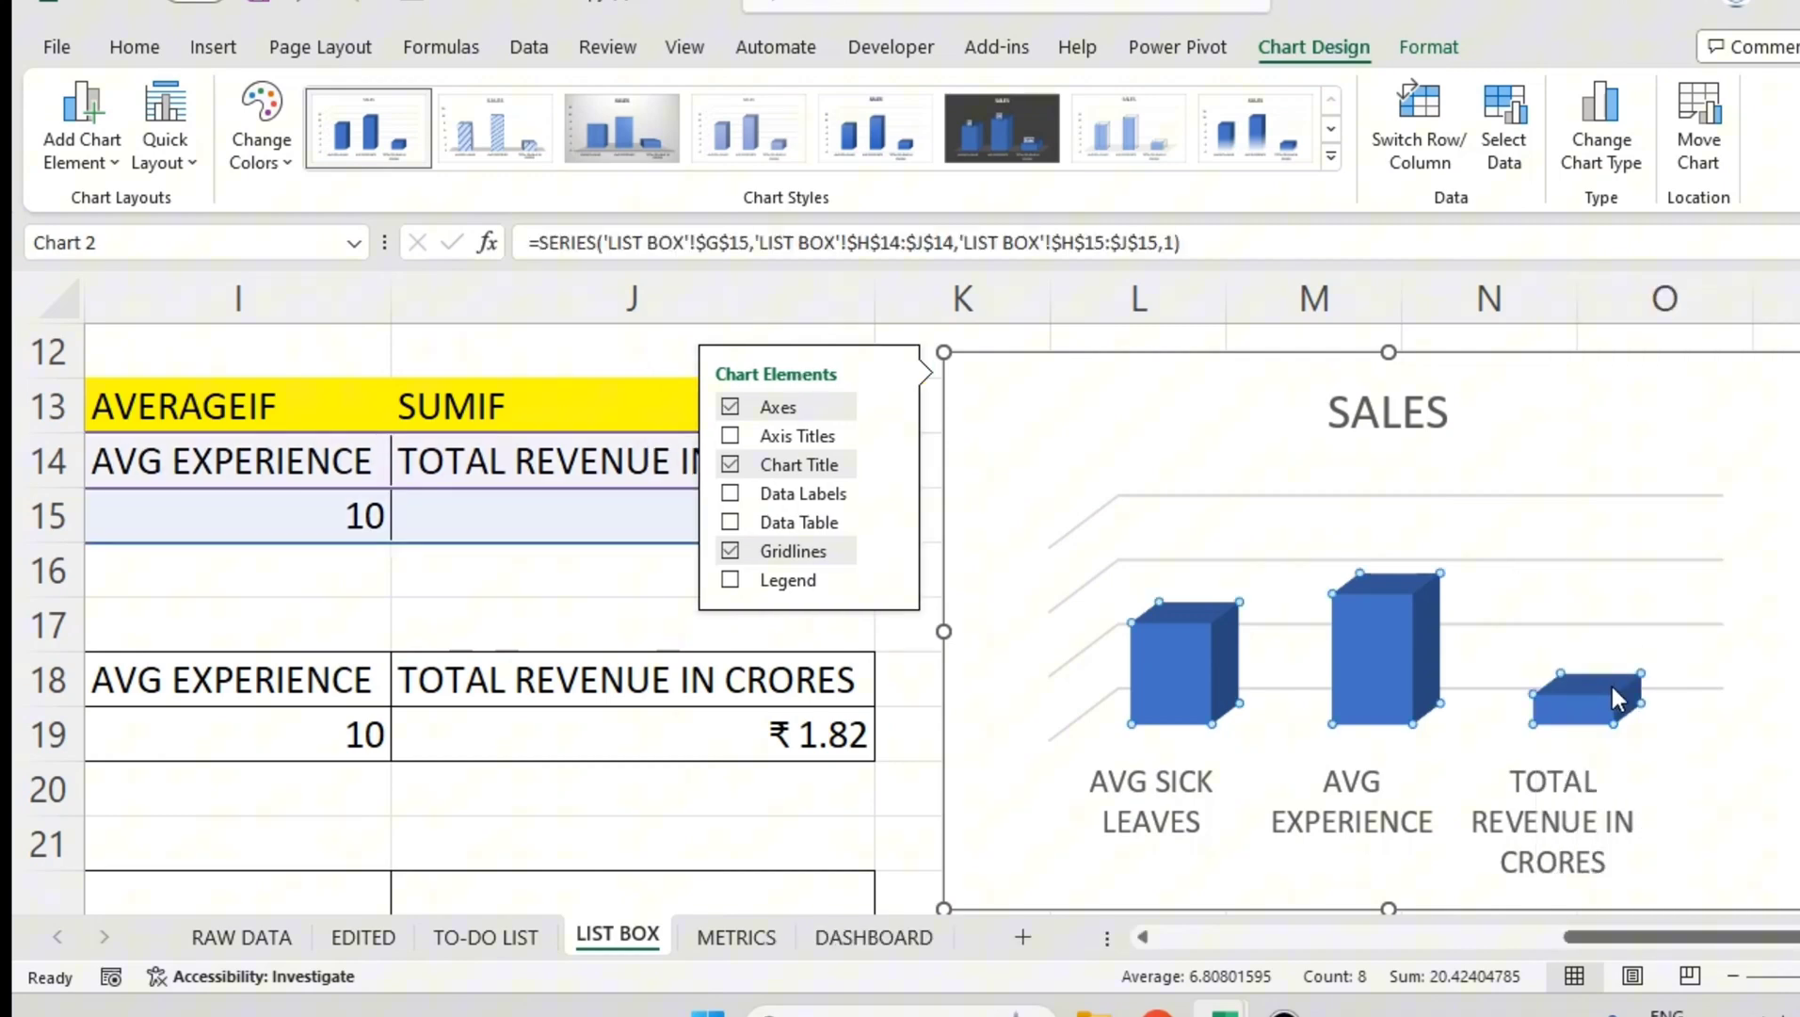
left_click(1690, 698)
left_click(1746, 612)
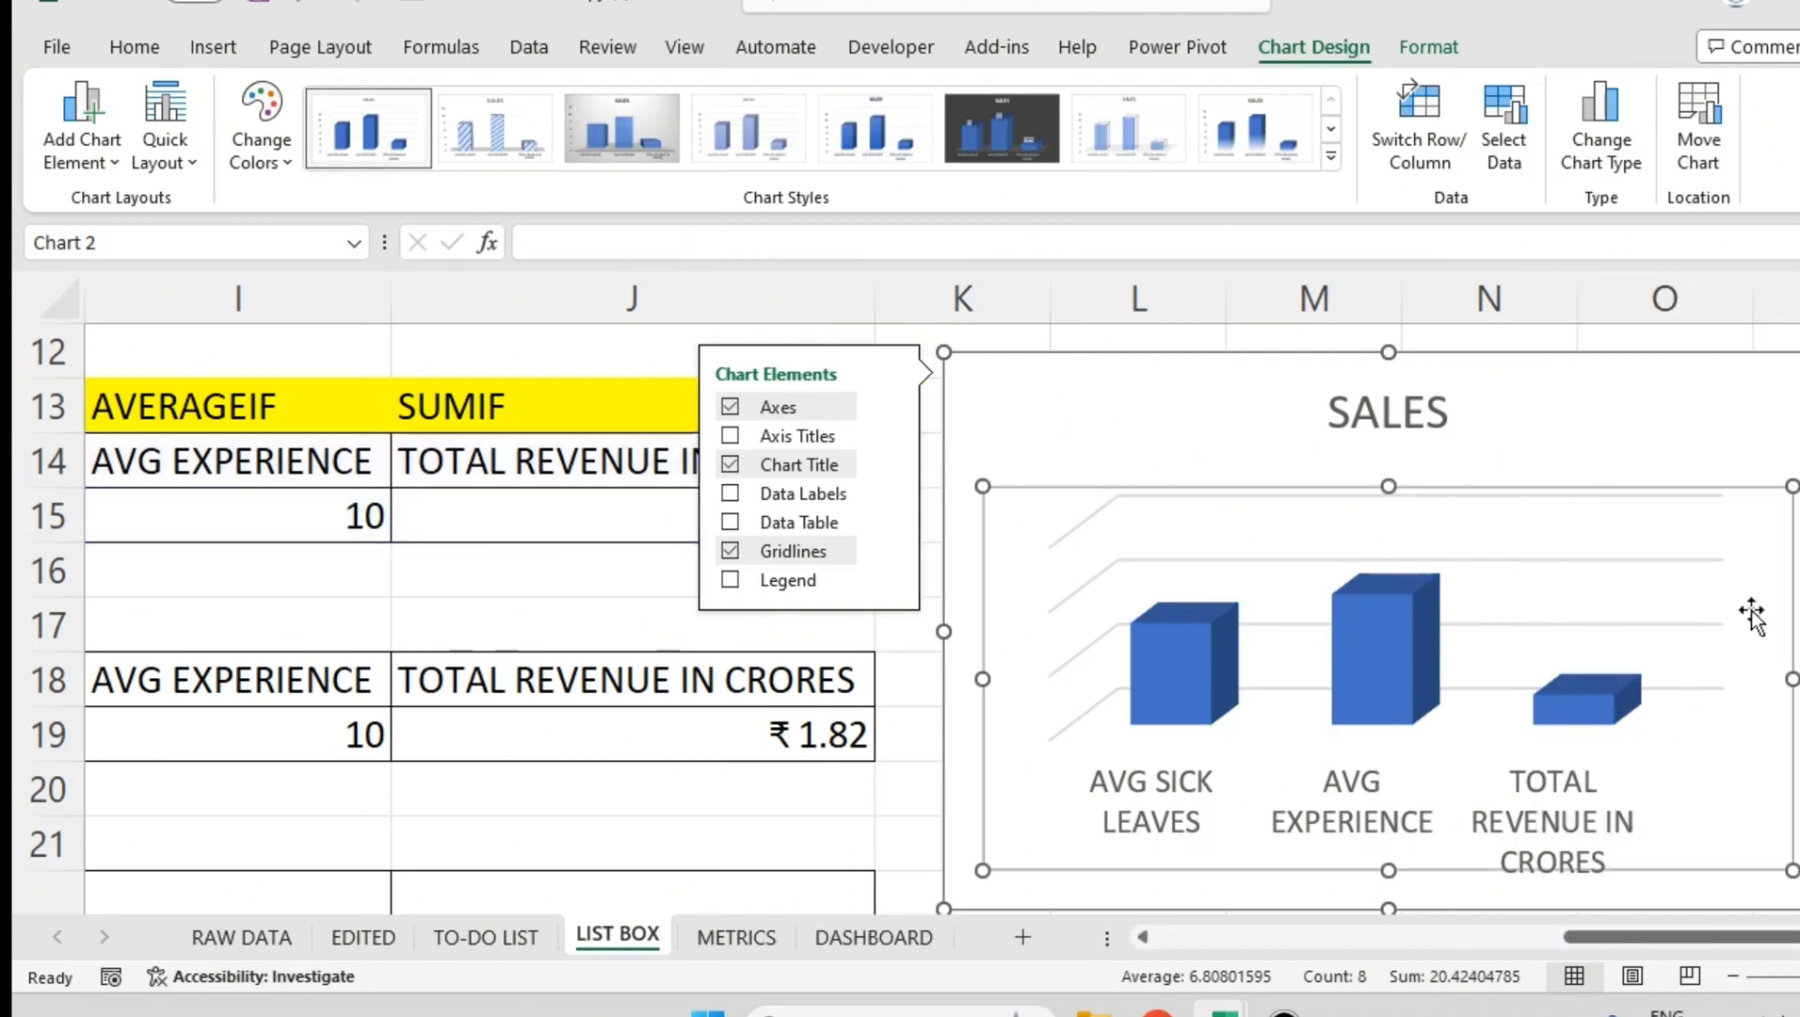
left_click_drag(1647, 513, 1647, 444)
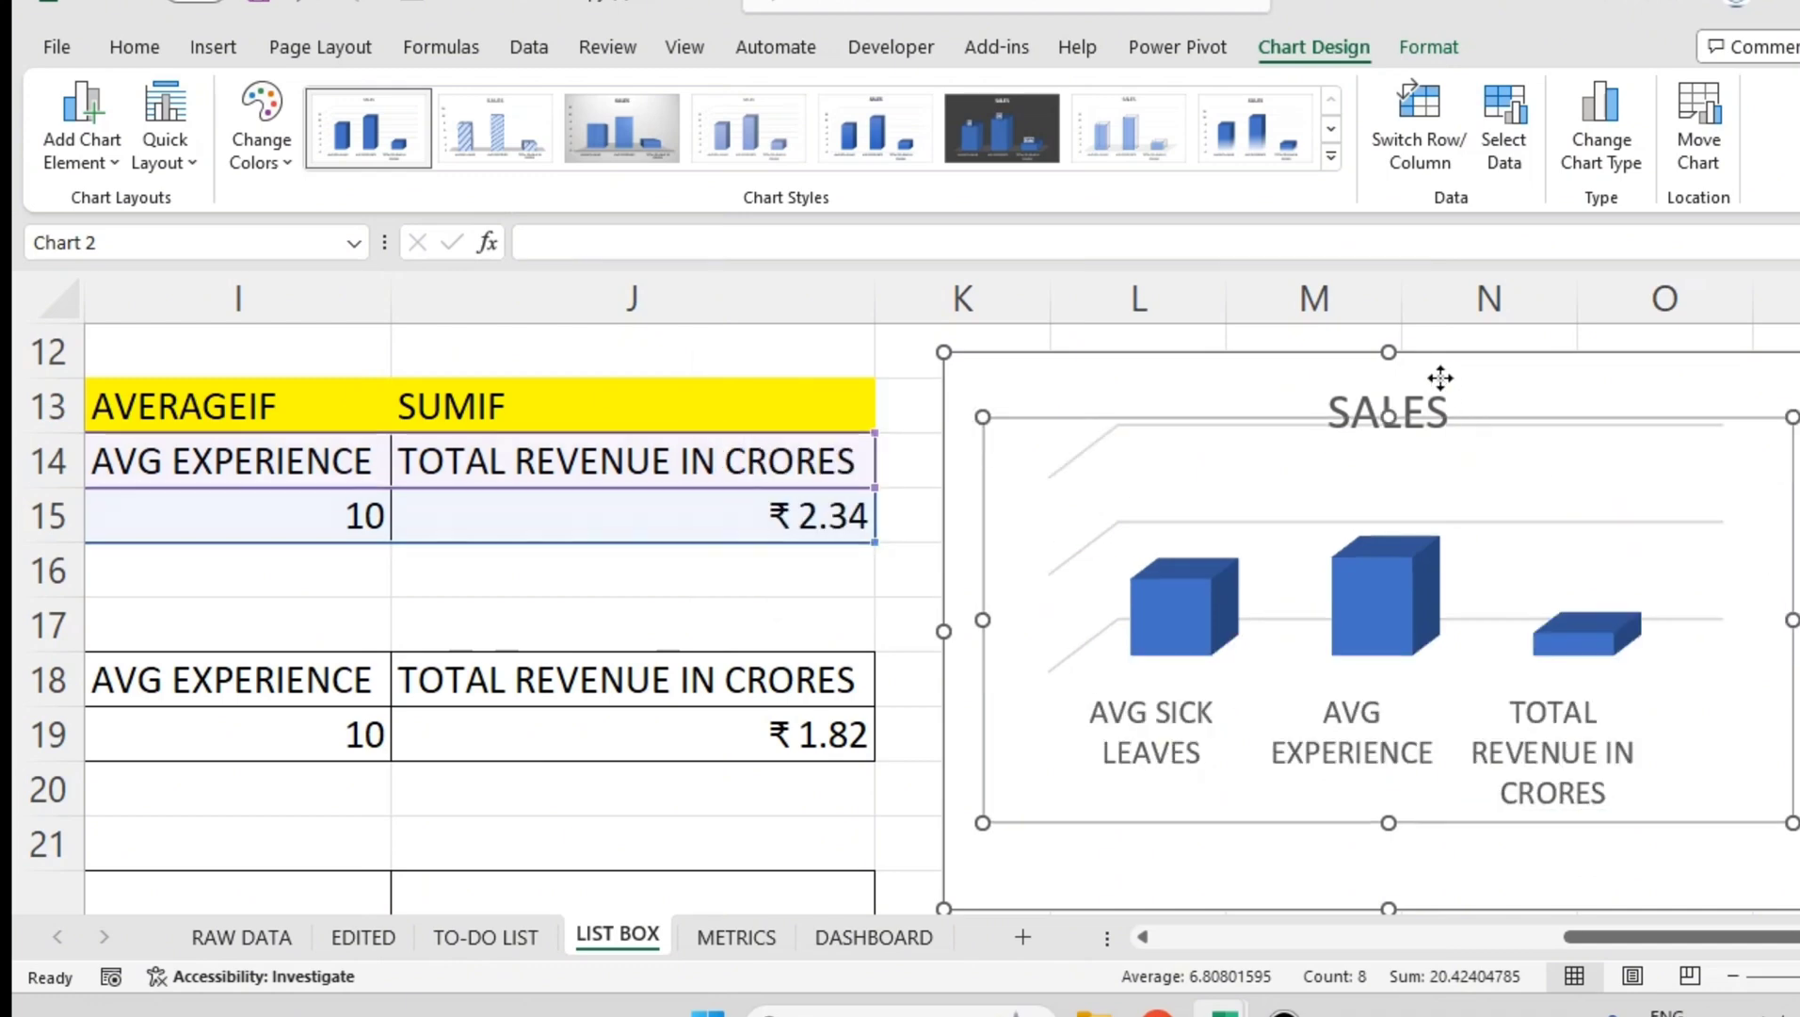
left_click(1441, 375)
left_click(1512, 455)
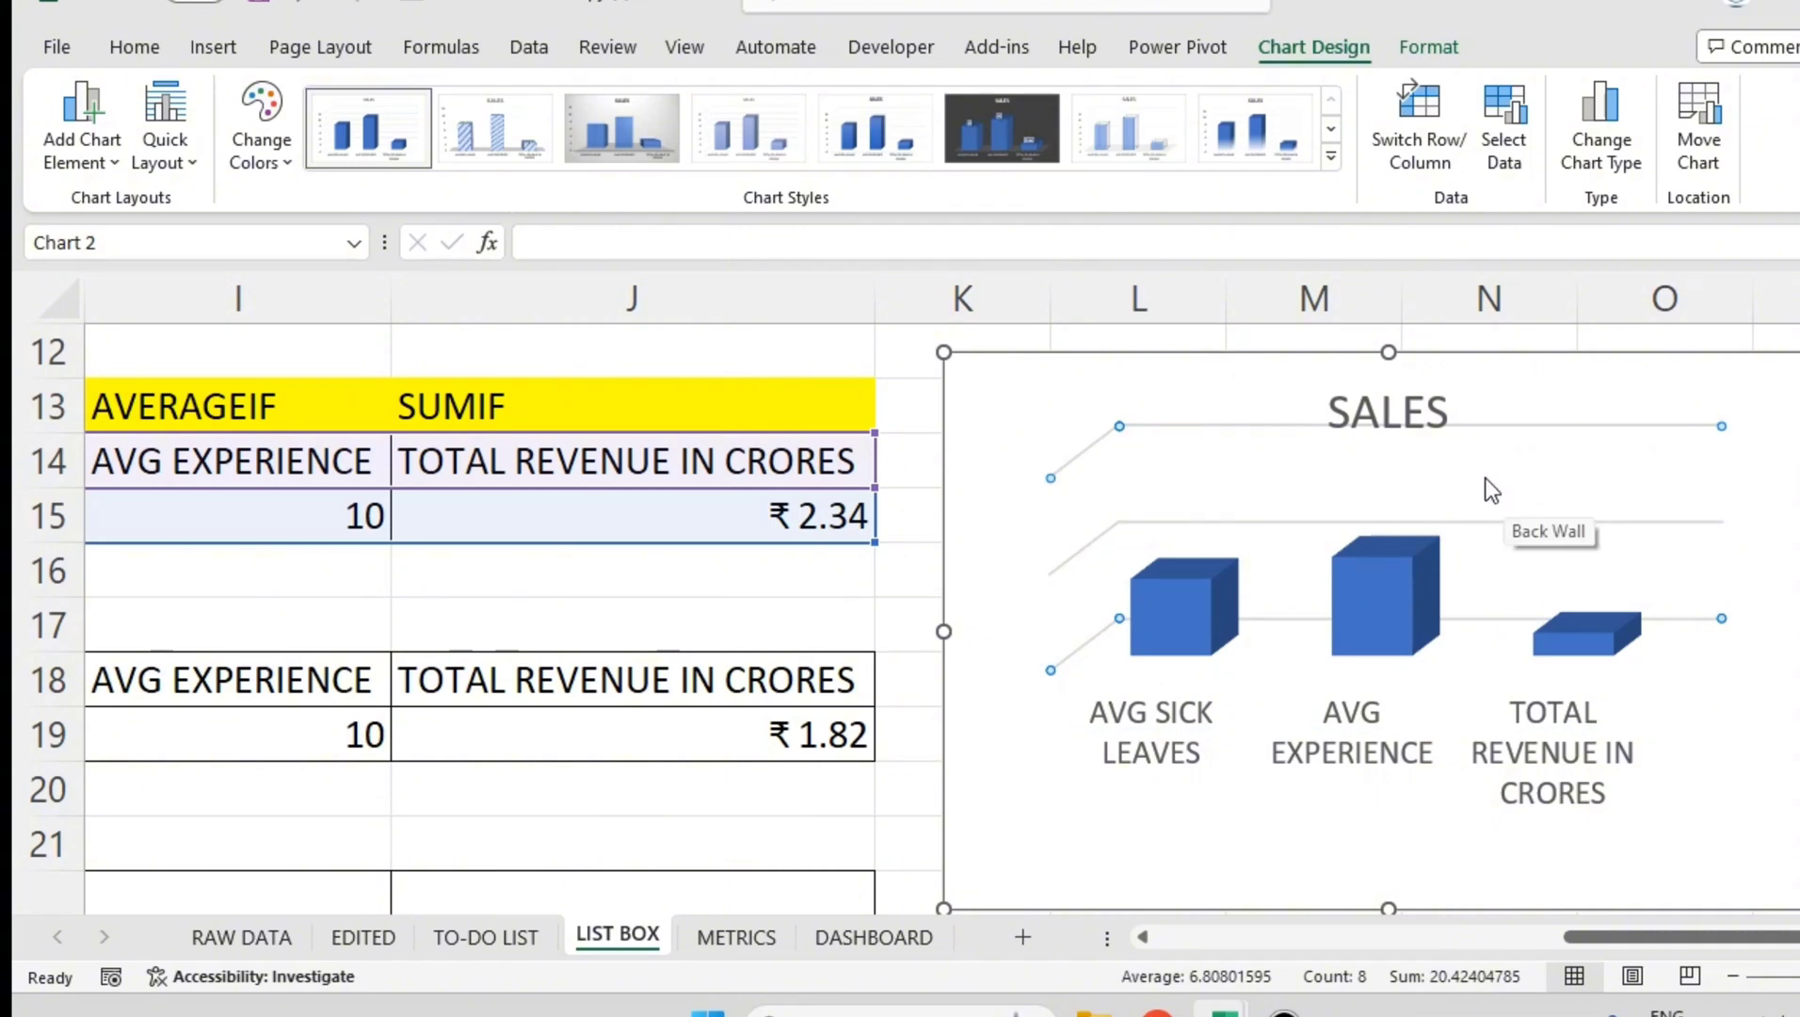
double_click(1520, 425)
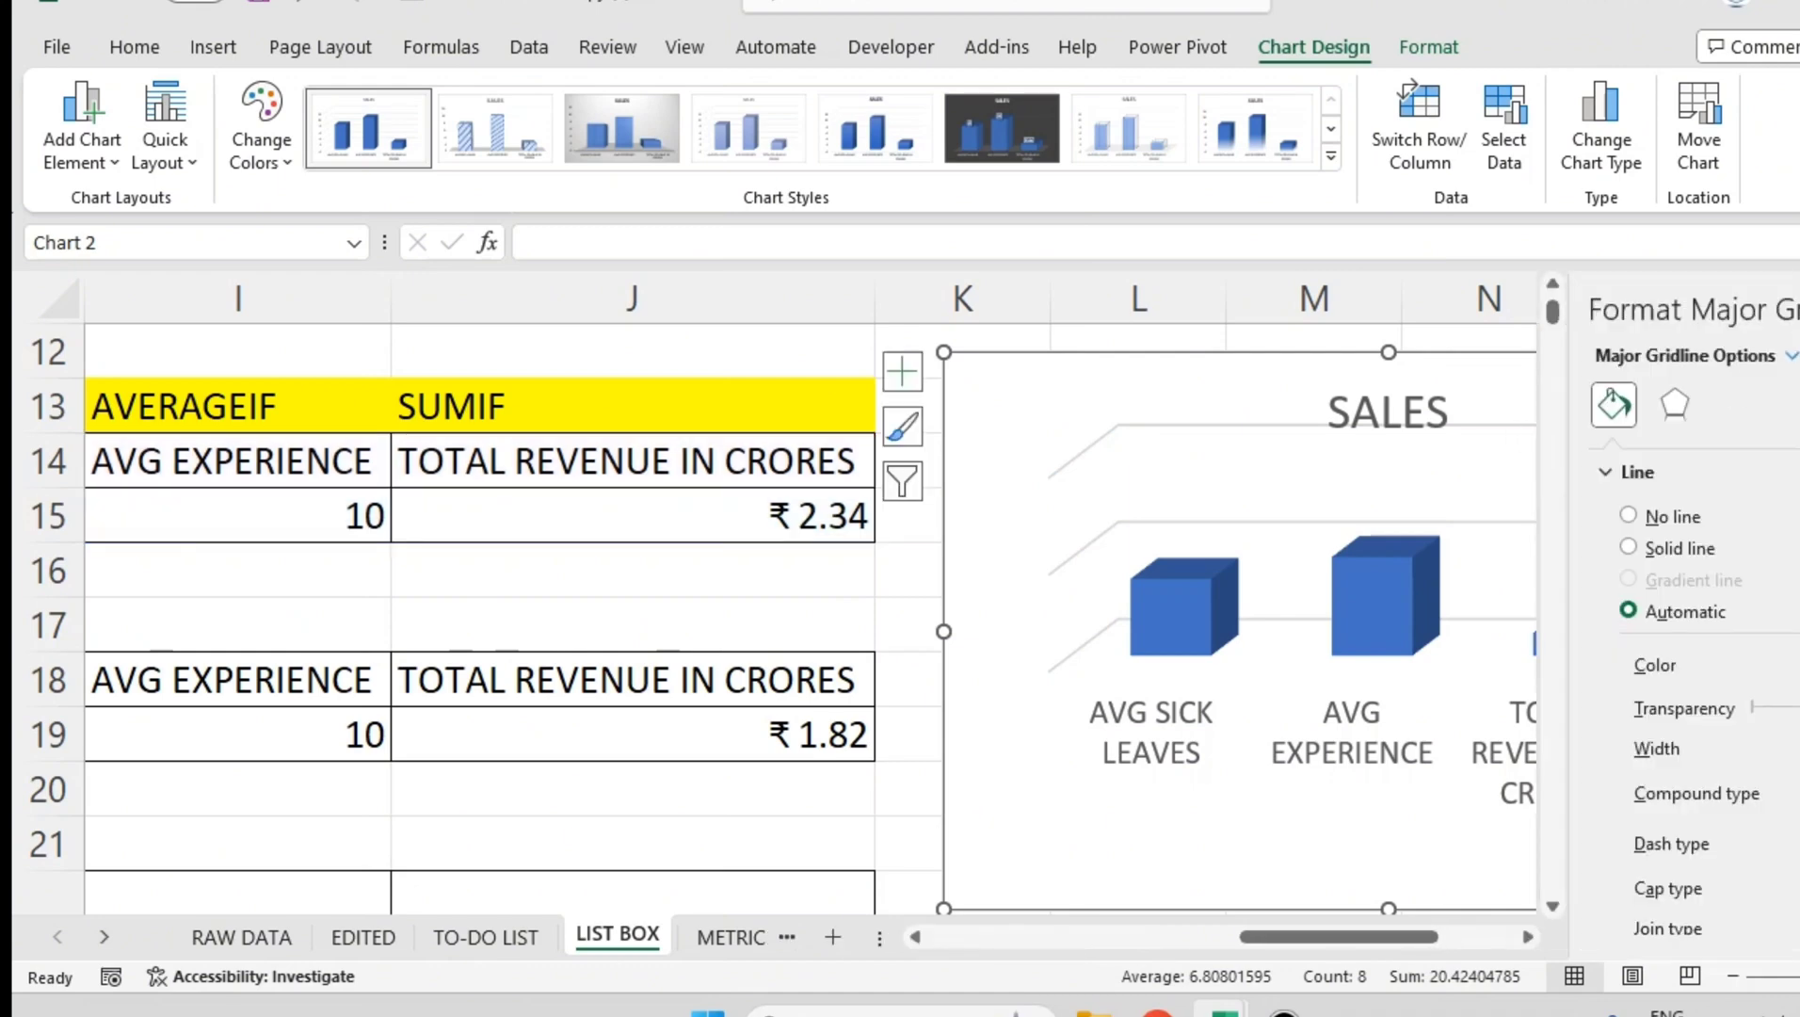
left_click(1794, 309)
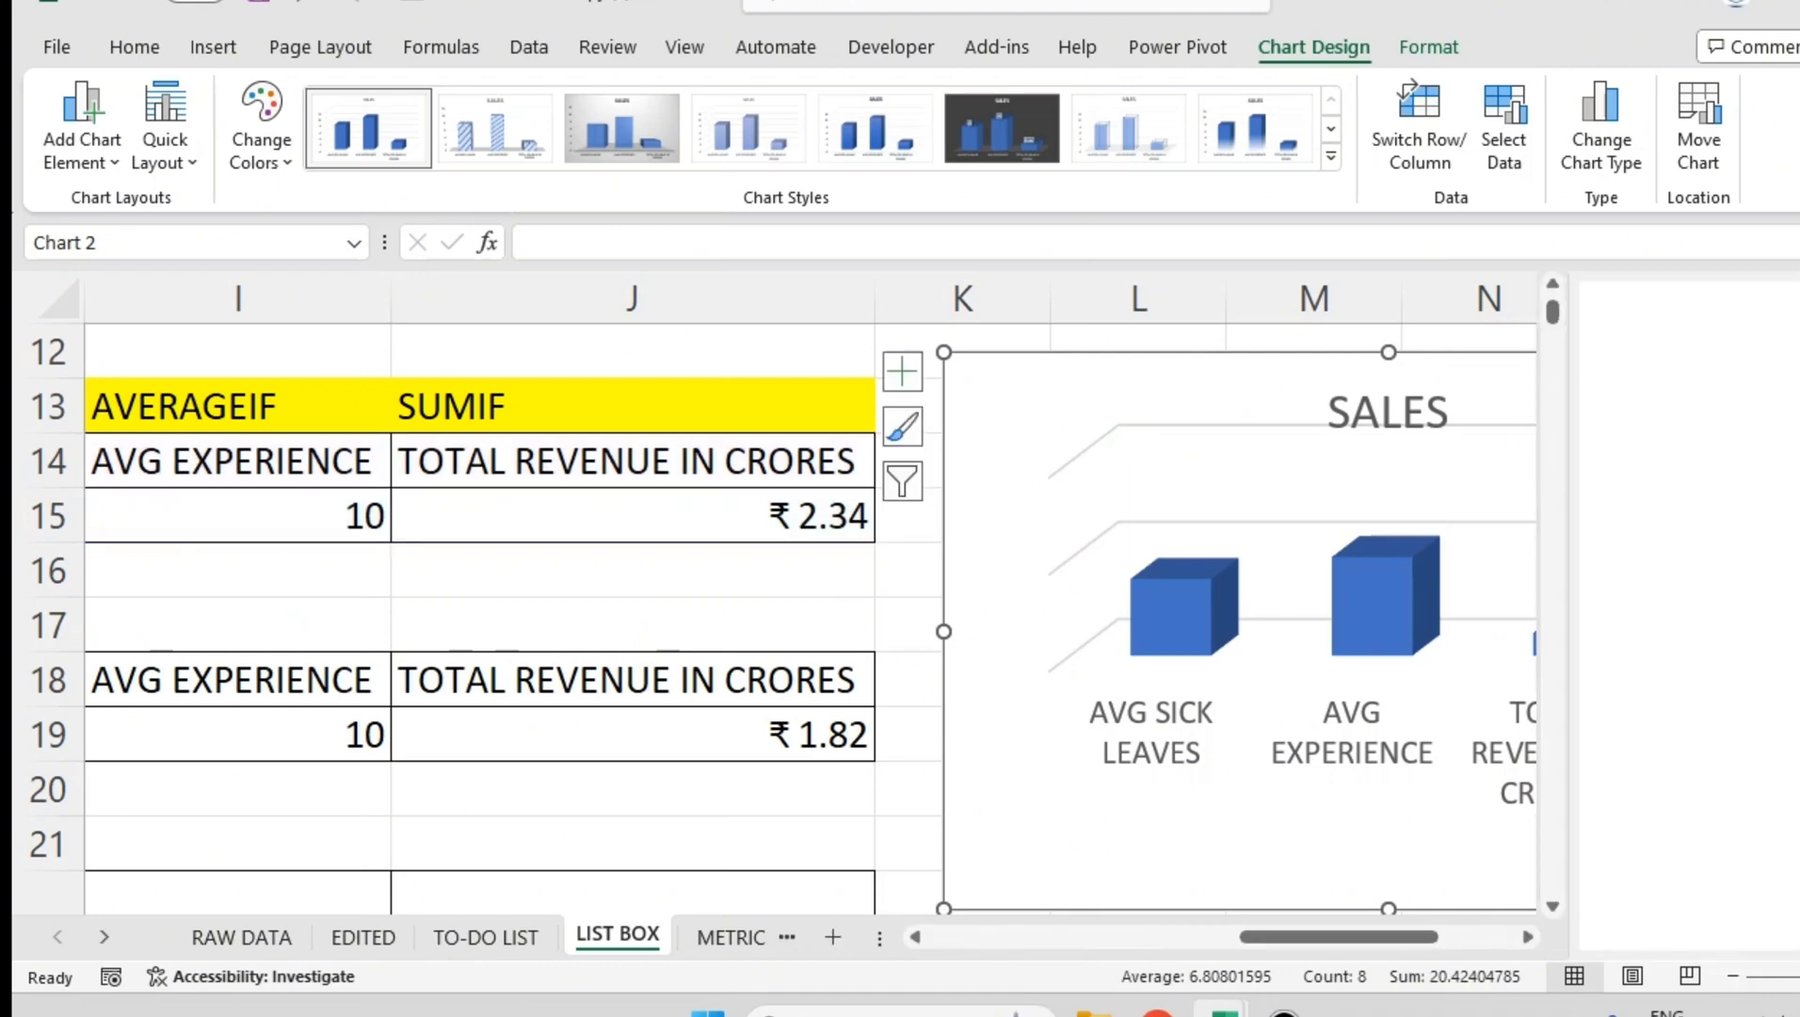
double_click(1503, 426)
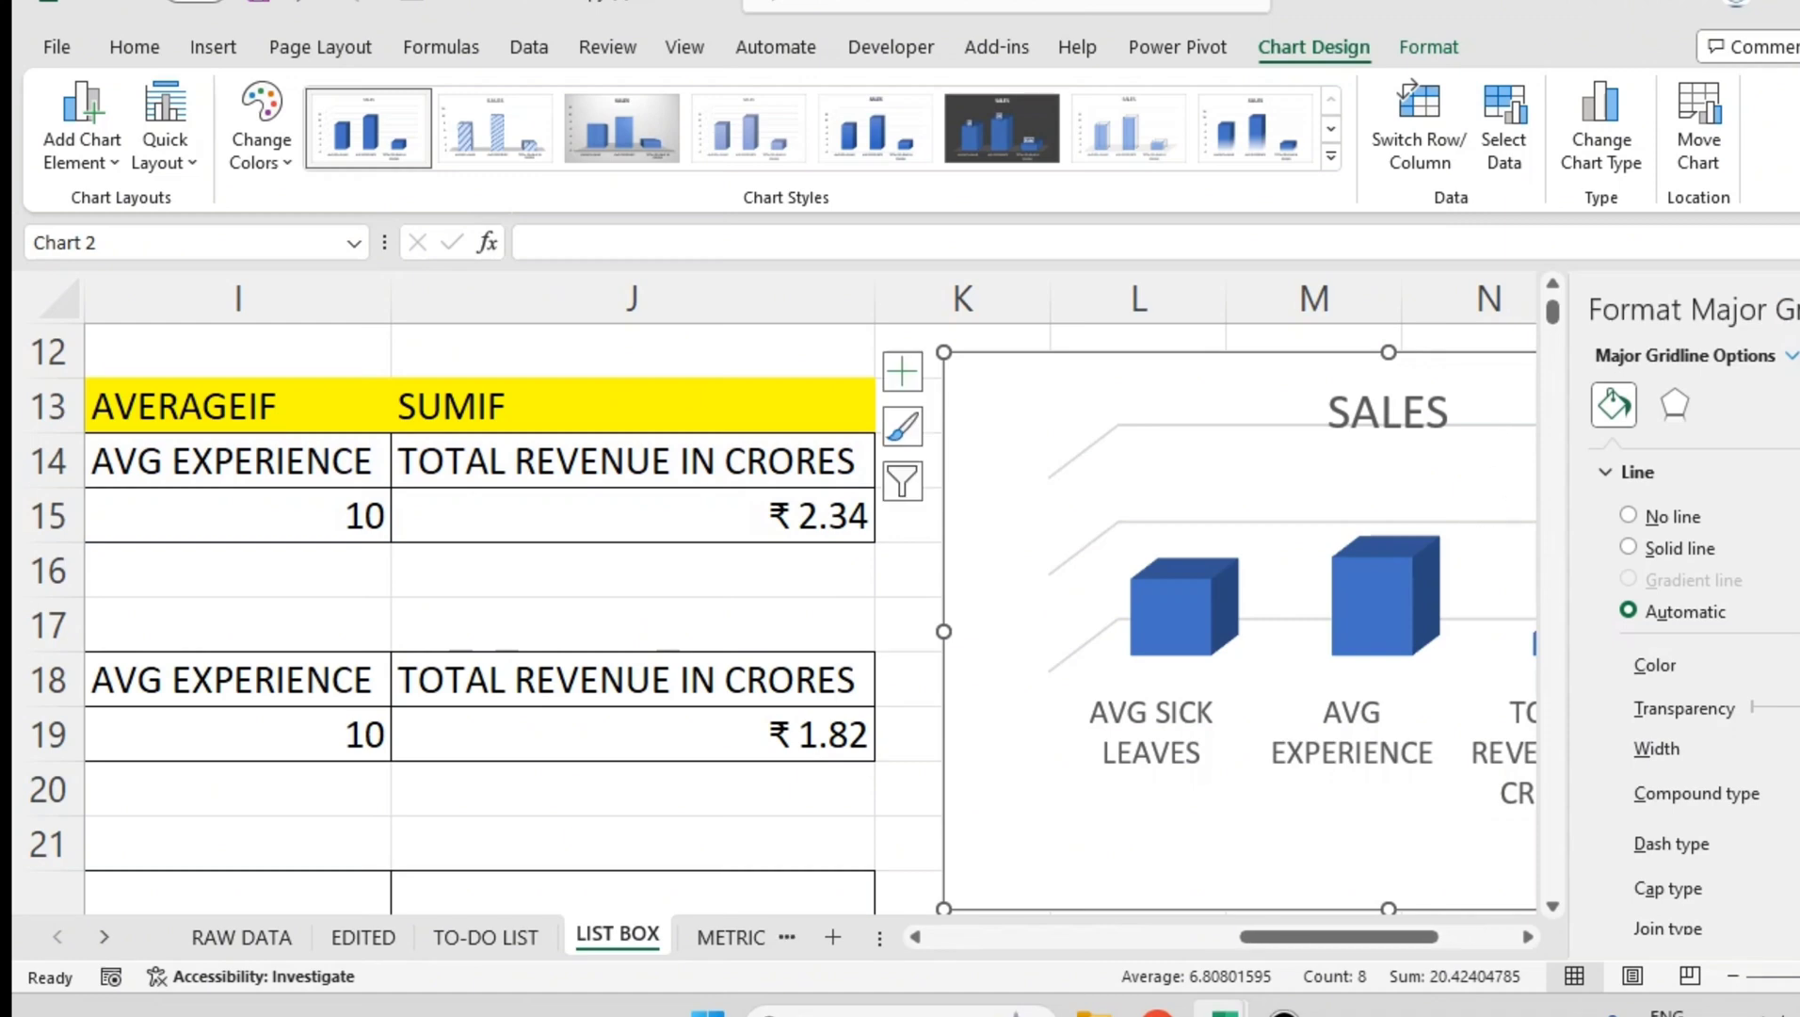
left_click(1794, 310)
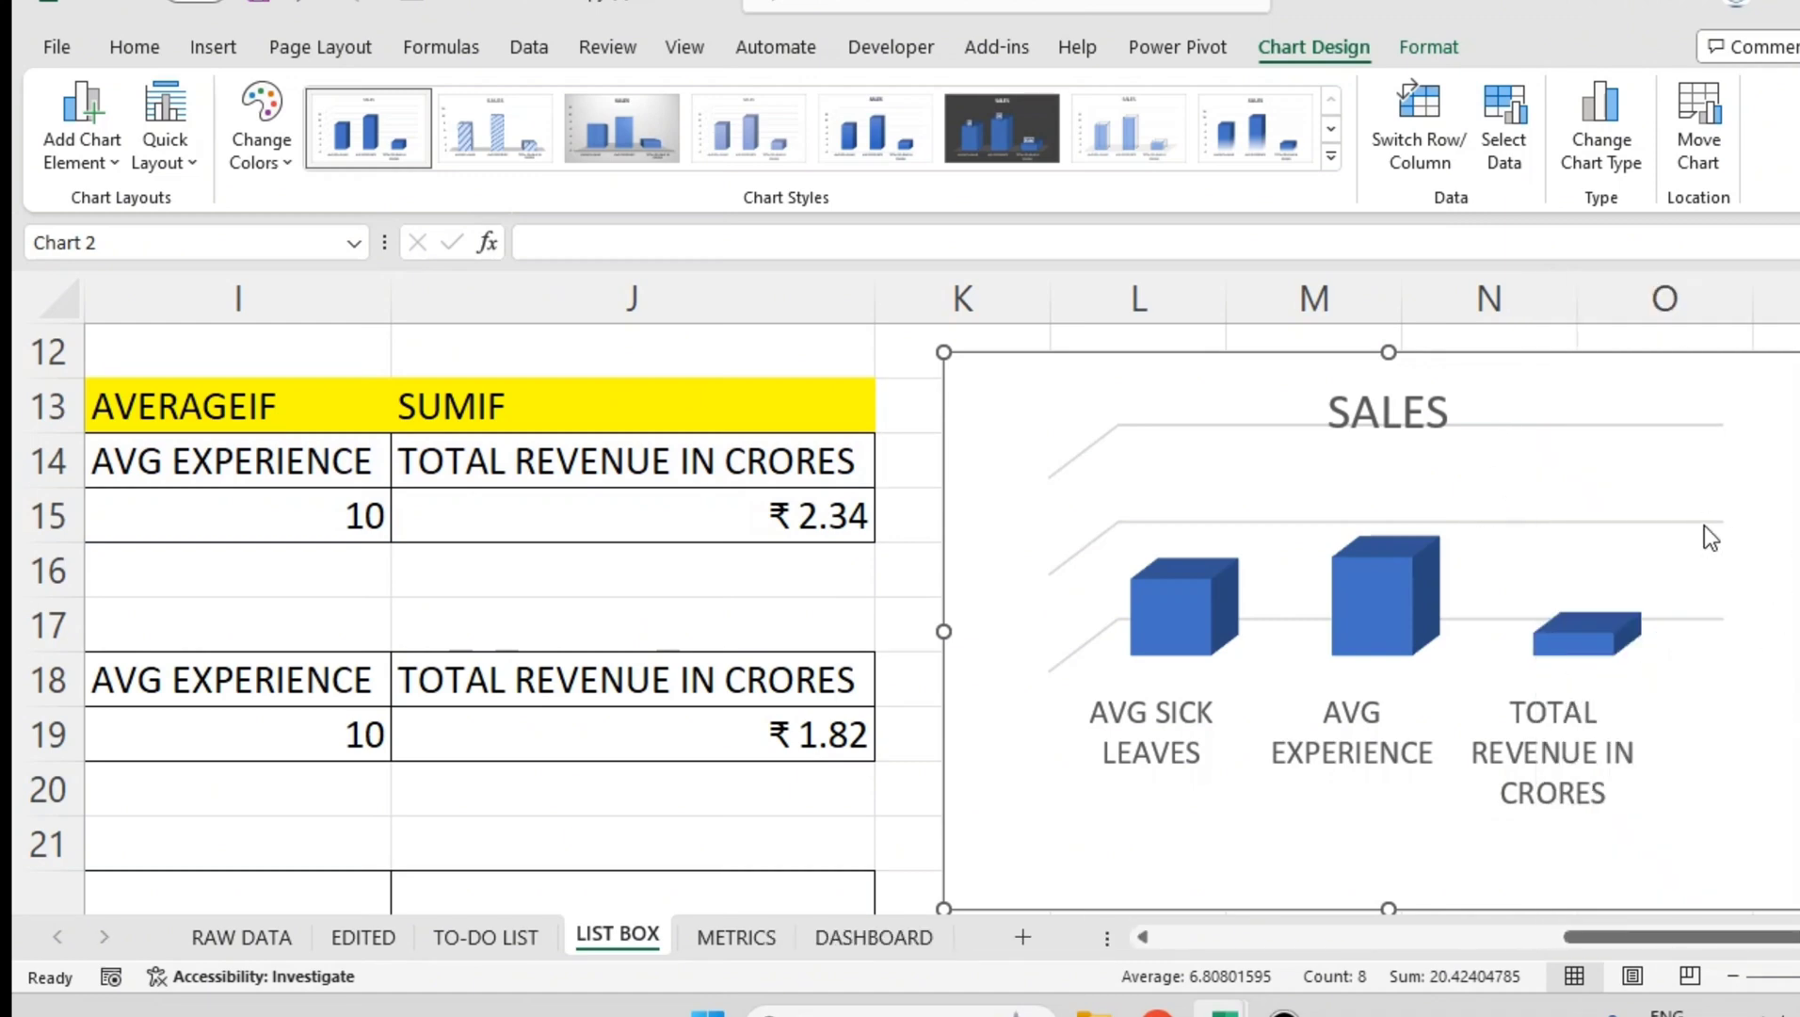
scroll(1664, 629, "up", 1)
left_click_drag(1650, 938, 1675, 941)
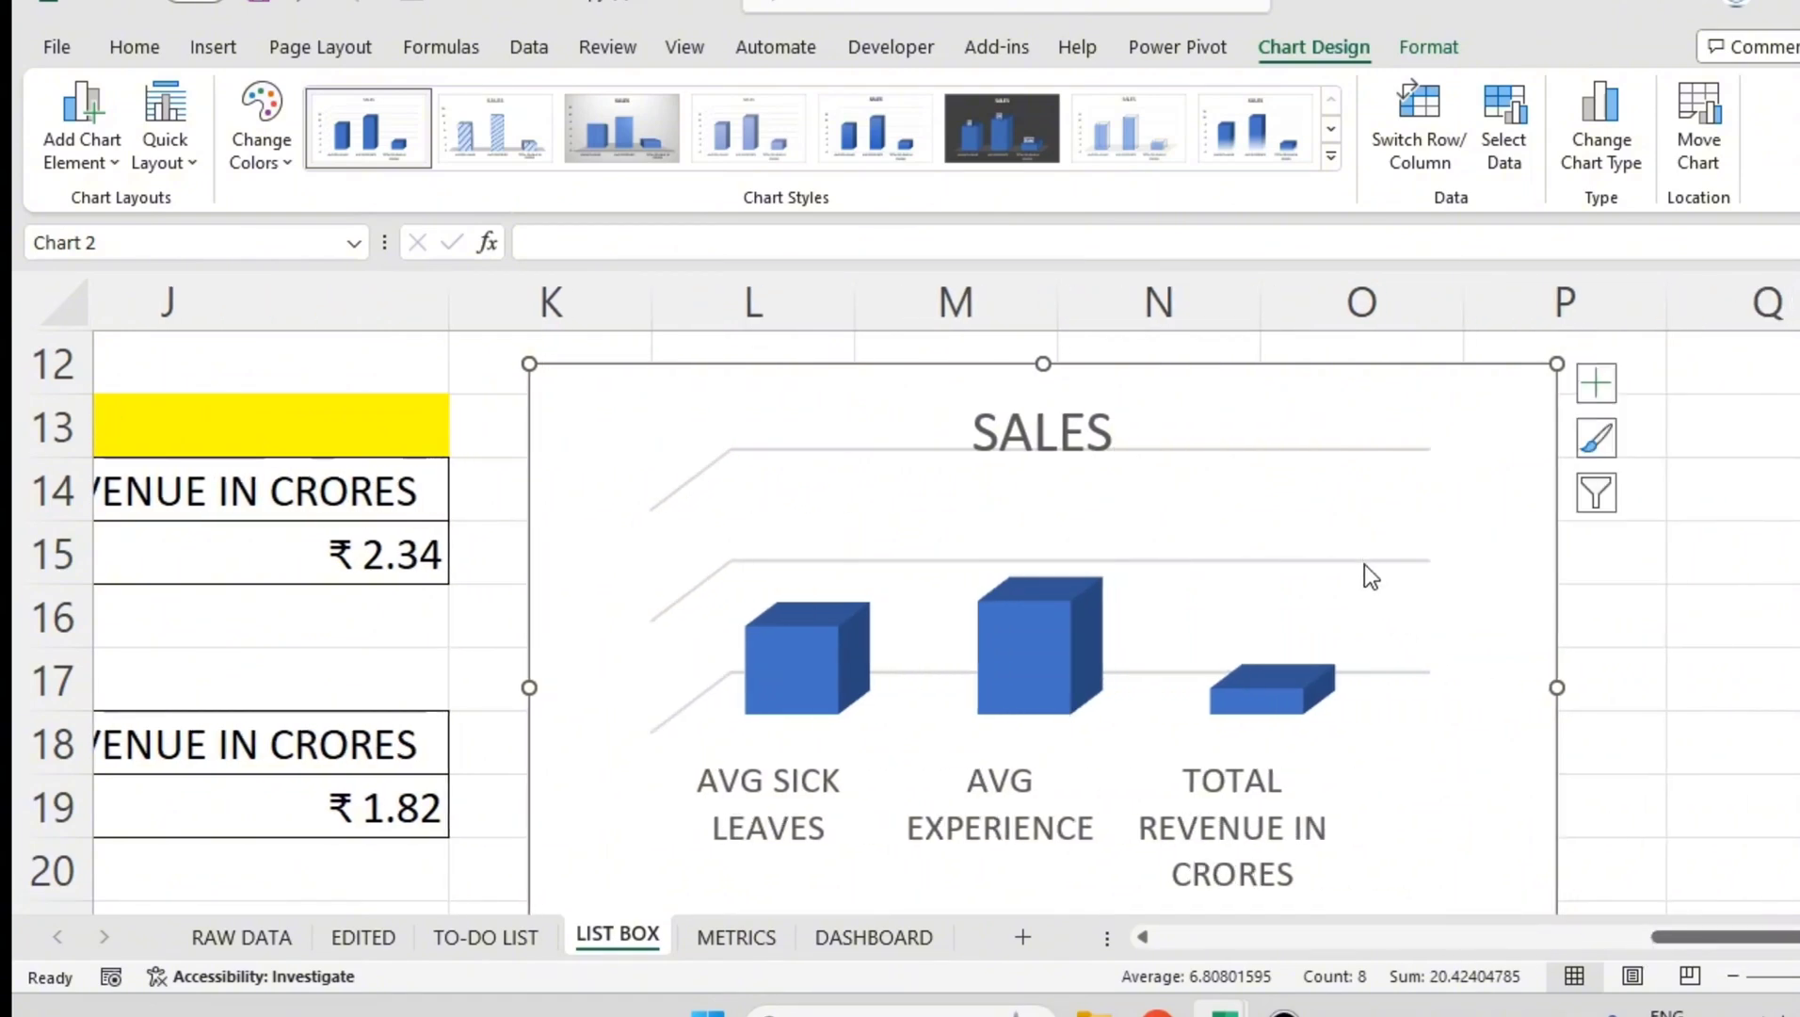
right_click(1154, 674)
key("Escape")
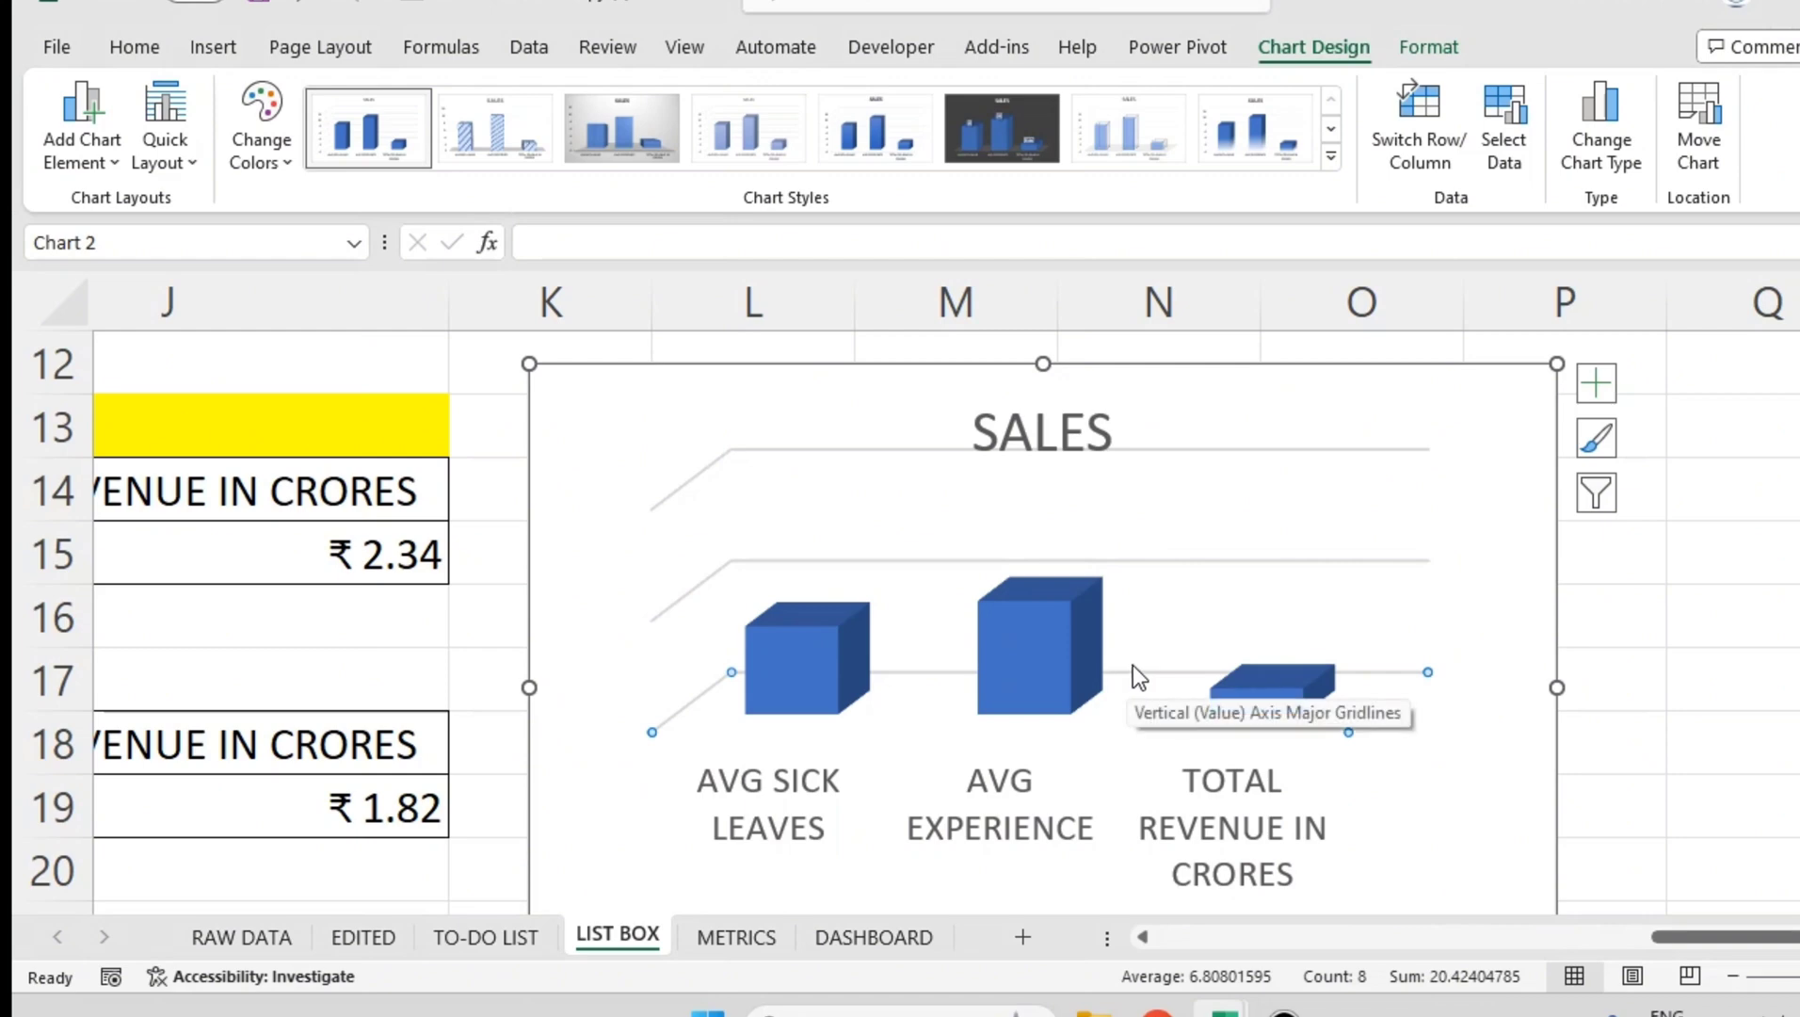
double_click(687, 595)
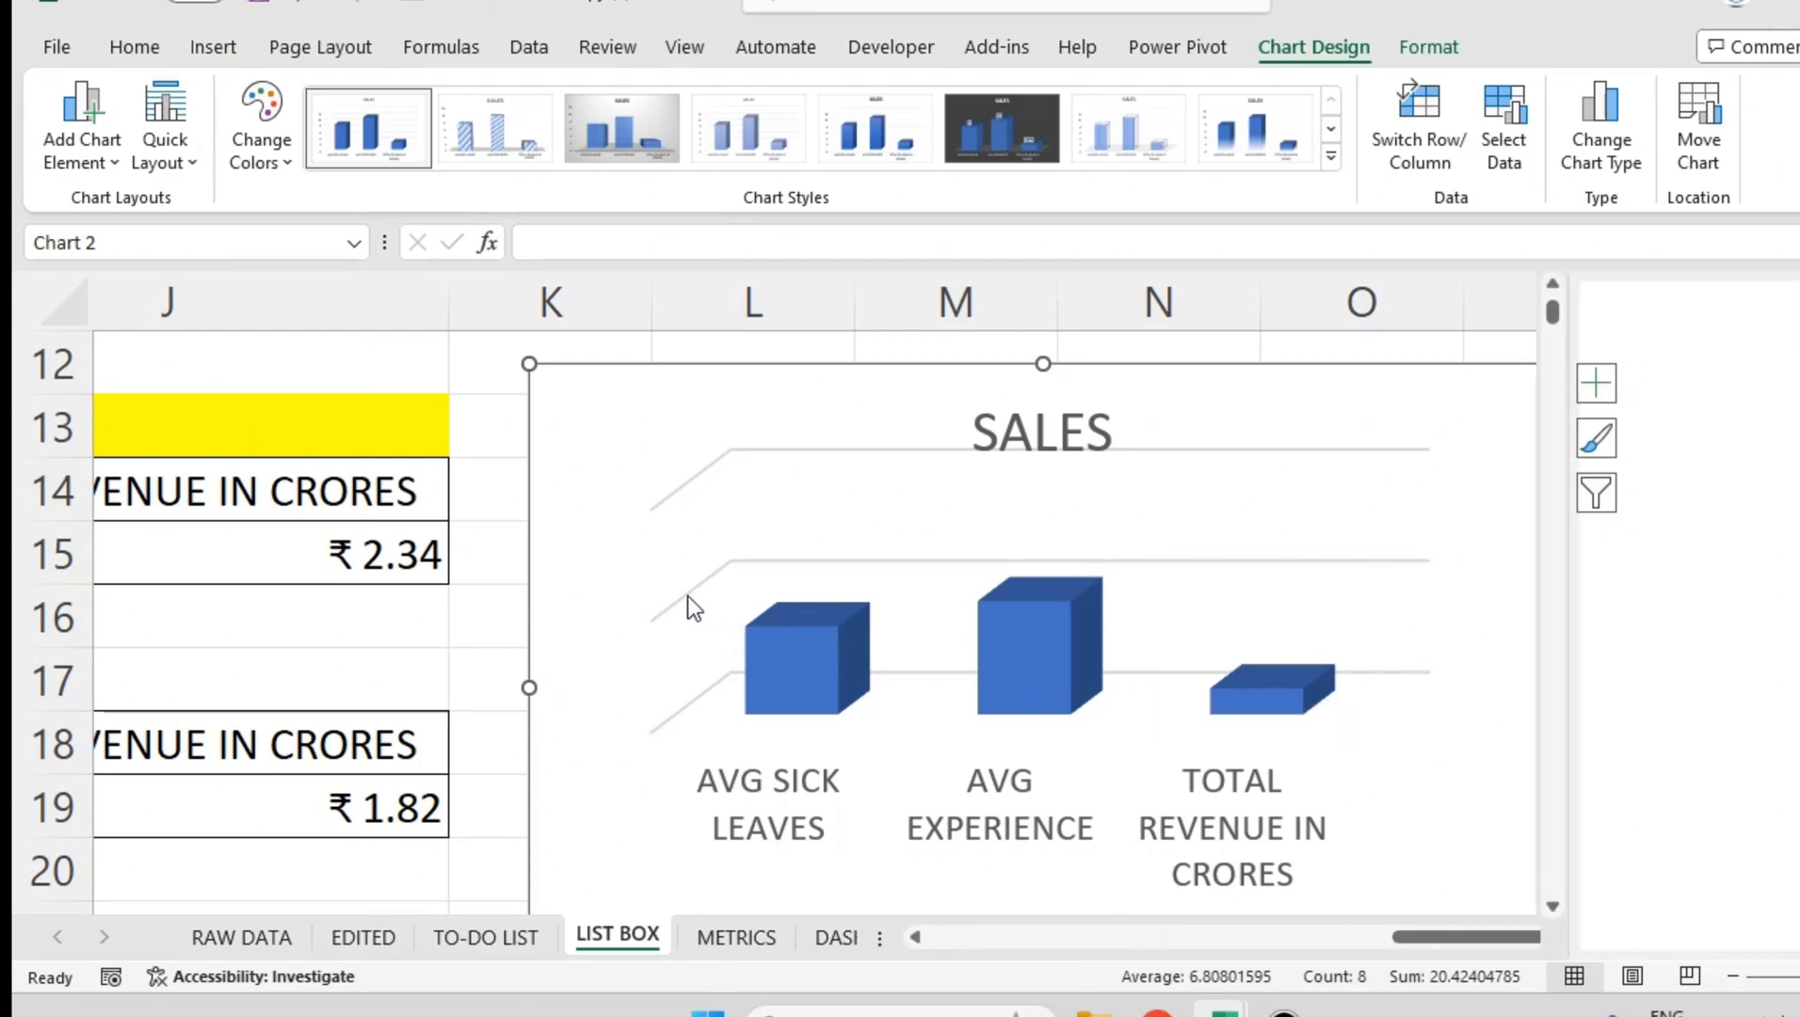
left_click(1784, 310)
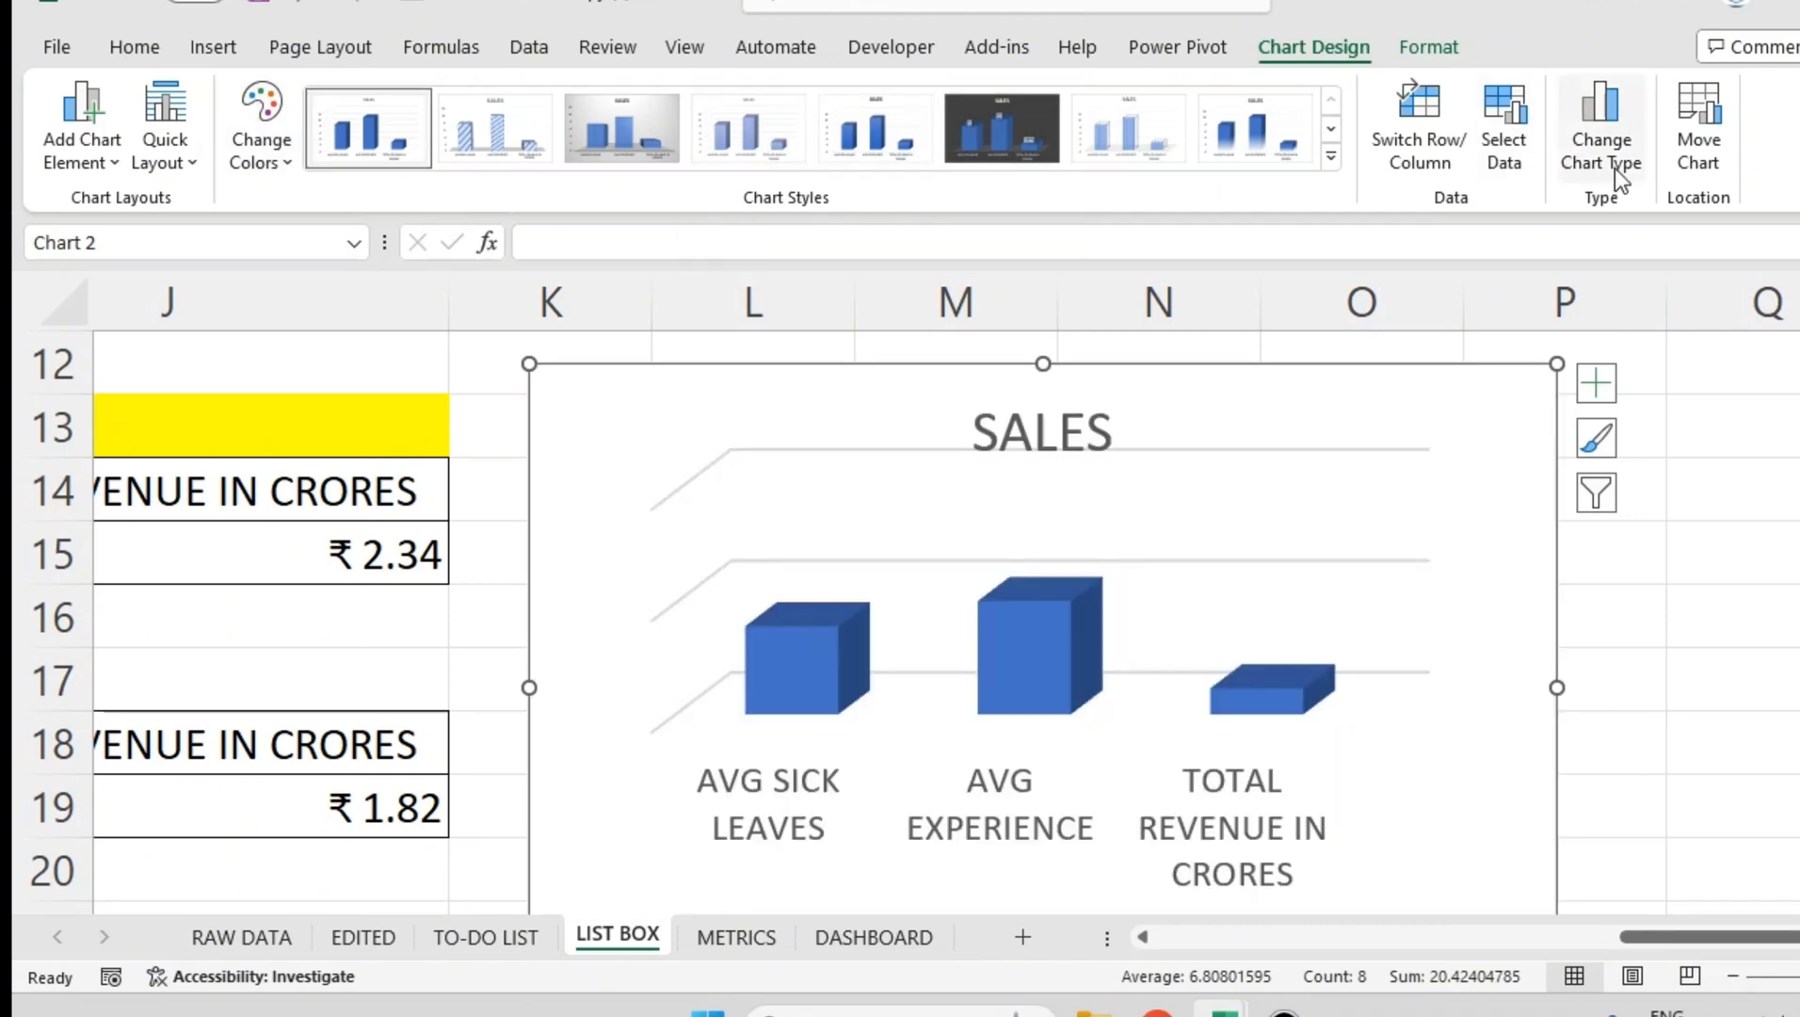
- Change the SALES chart's type from 3-D Clustered Column to Stacked Column, keeping one column per metric
left_click(1615, 160)
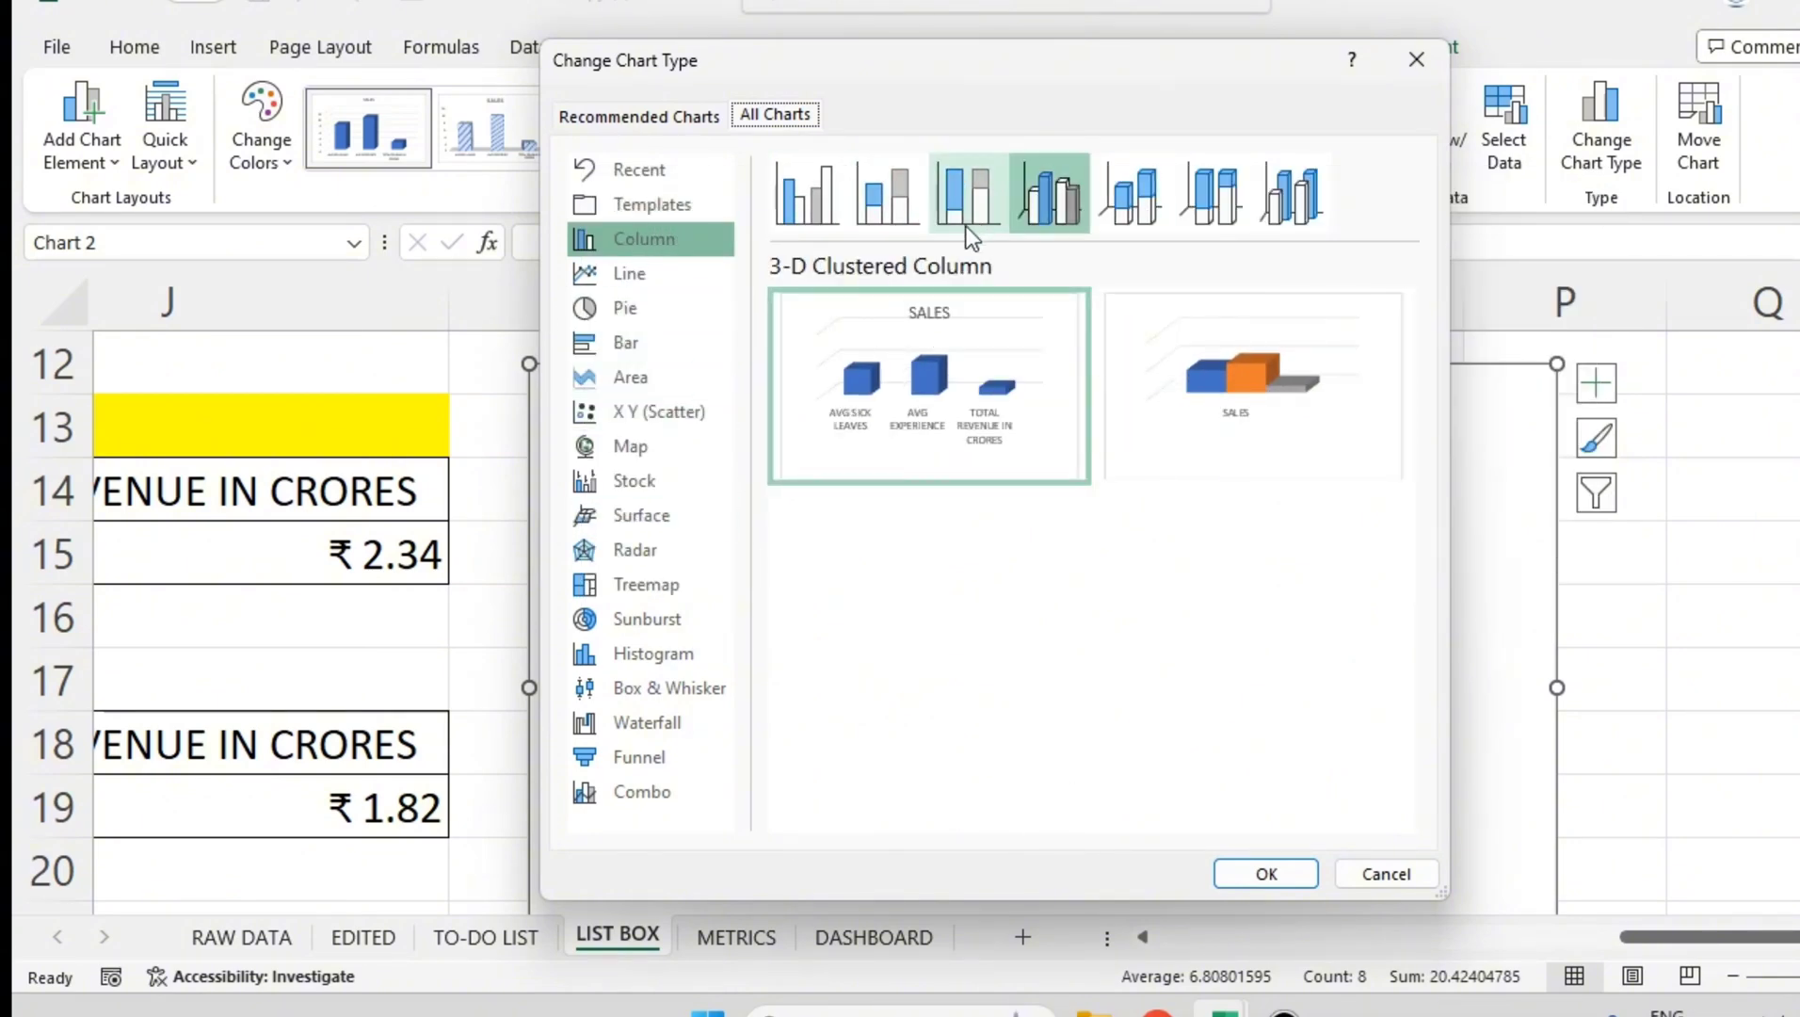
left_click(878, 205)
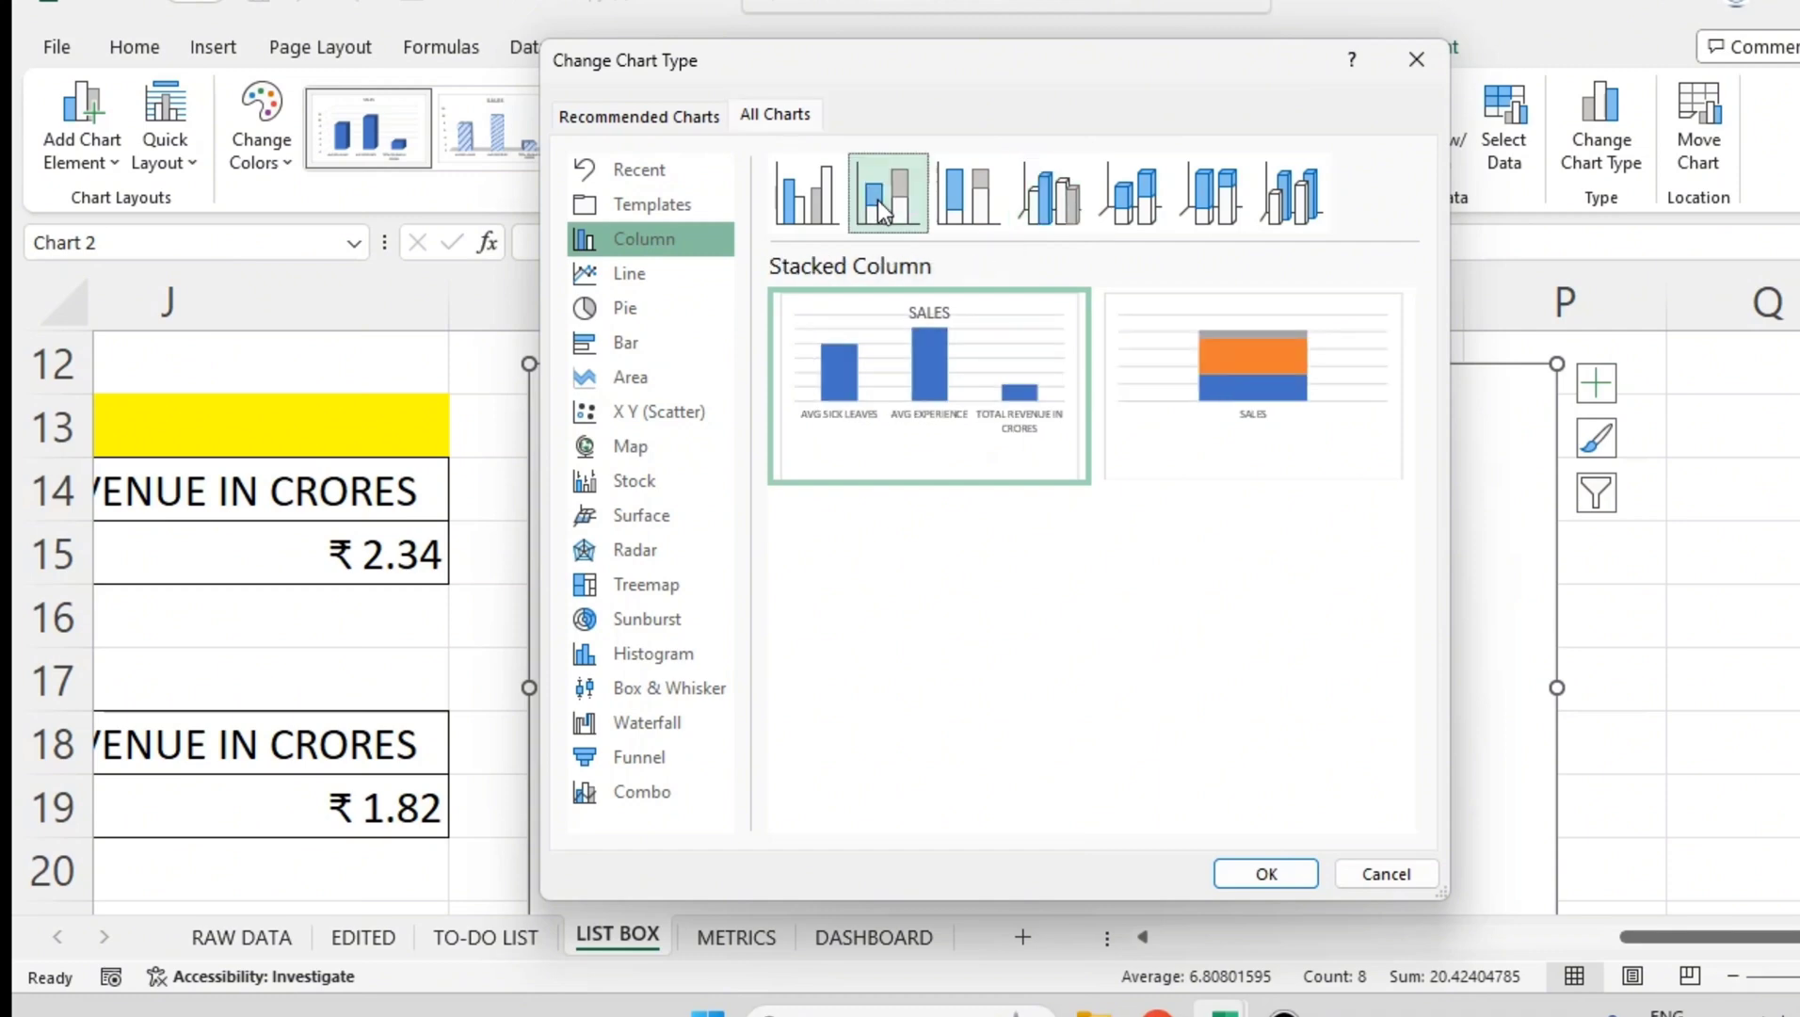
left_click(1266, 874)
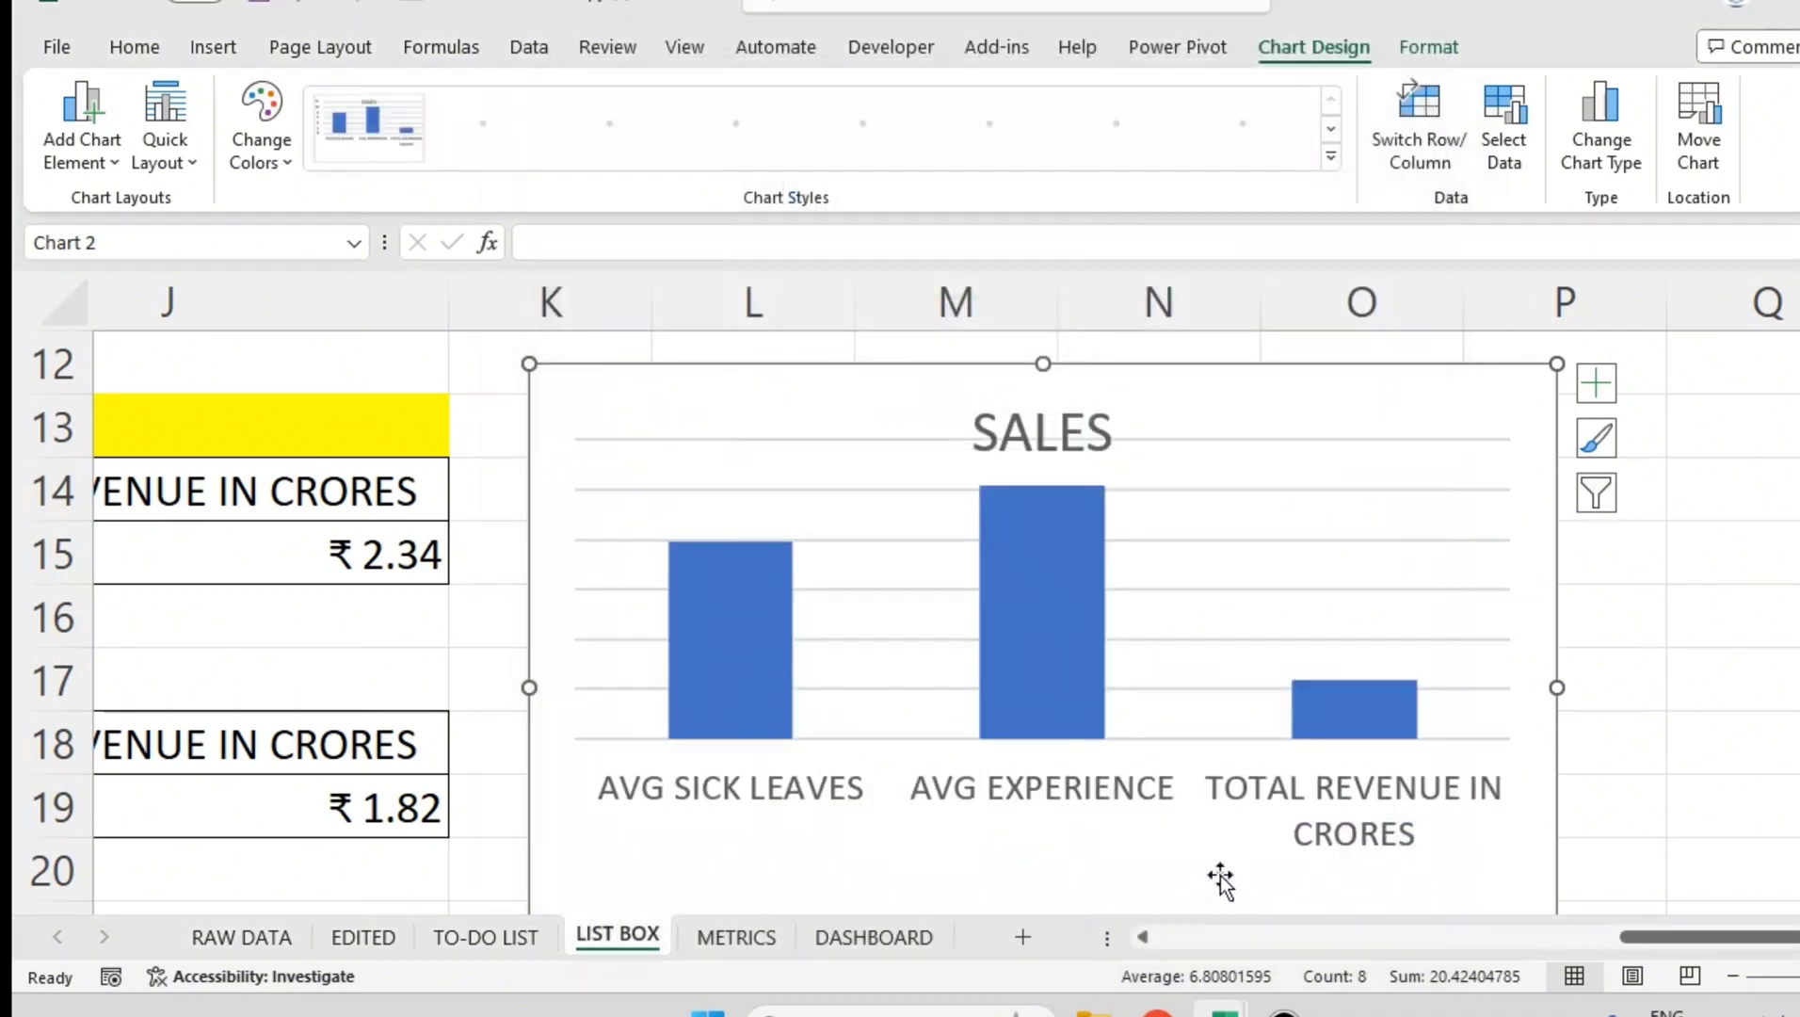
- Delete the horizontal major gridlines from the SALES column chart
left_click(1171, 746)
left_click(1176, 686)
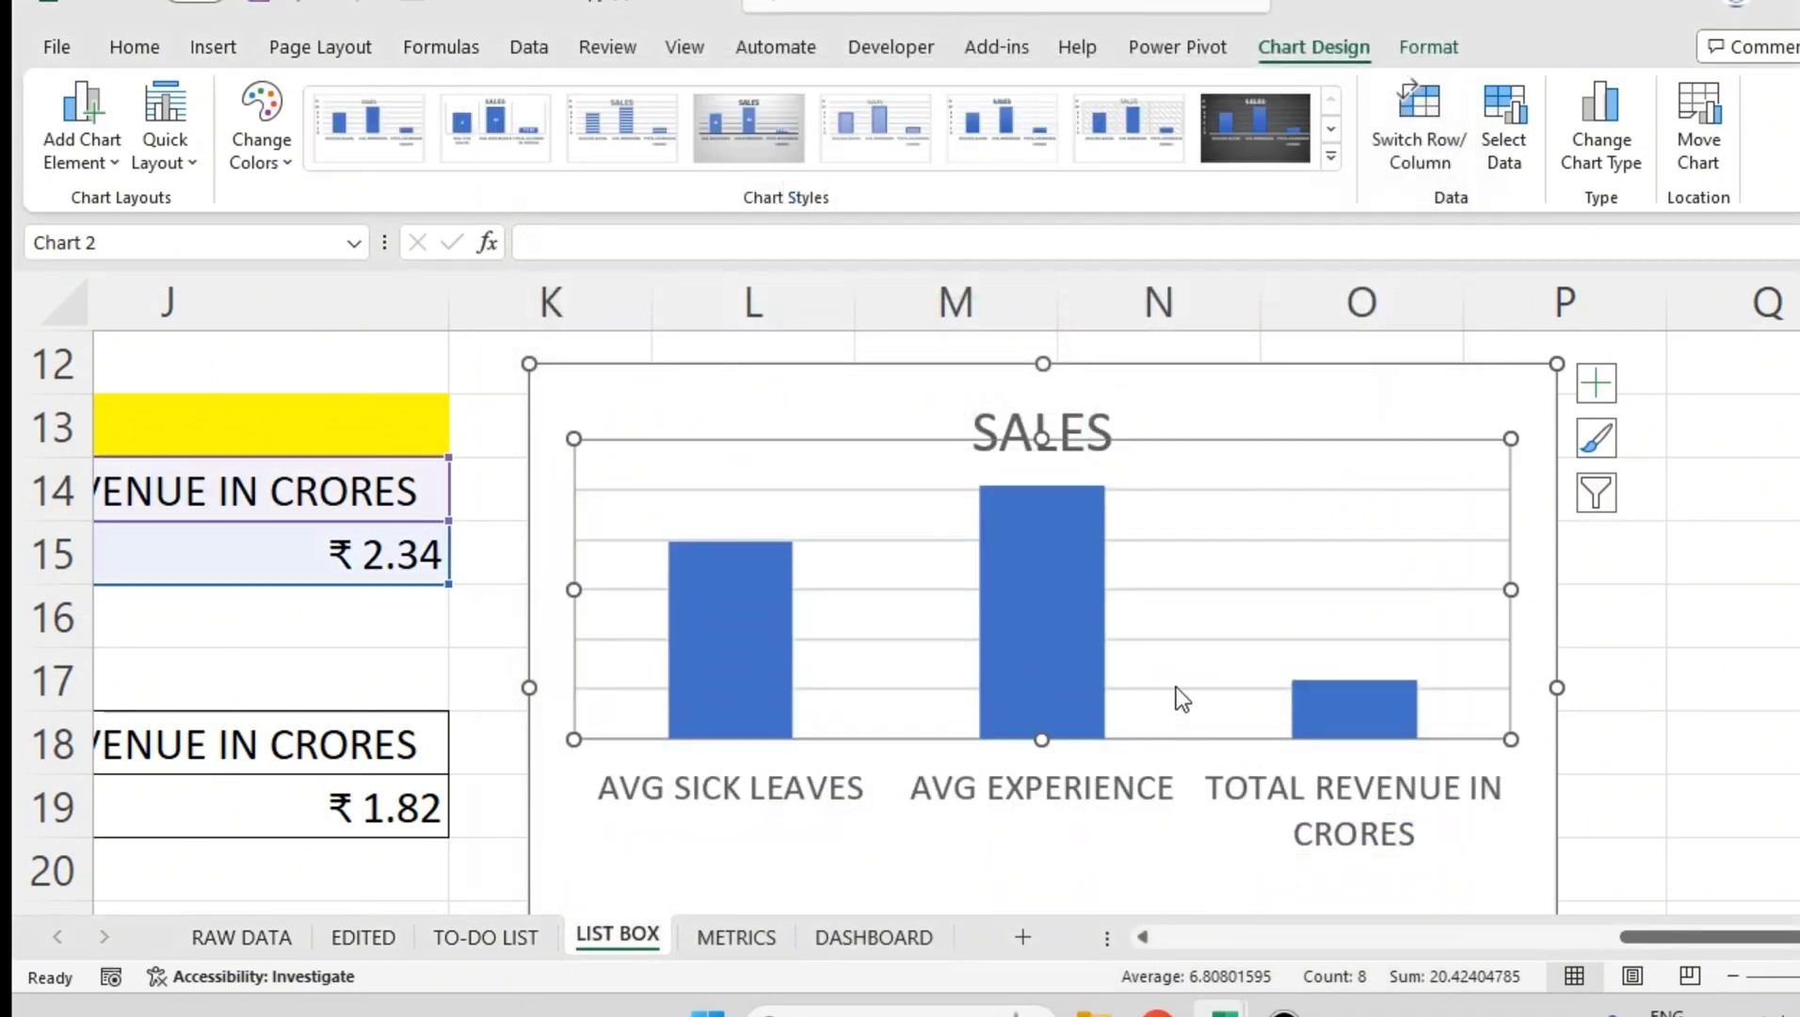
left_click(1174, 685)
key("Delete")
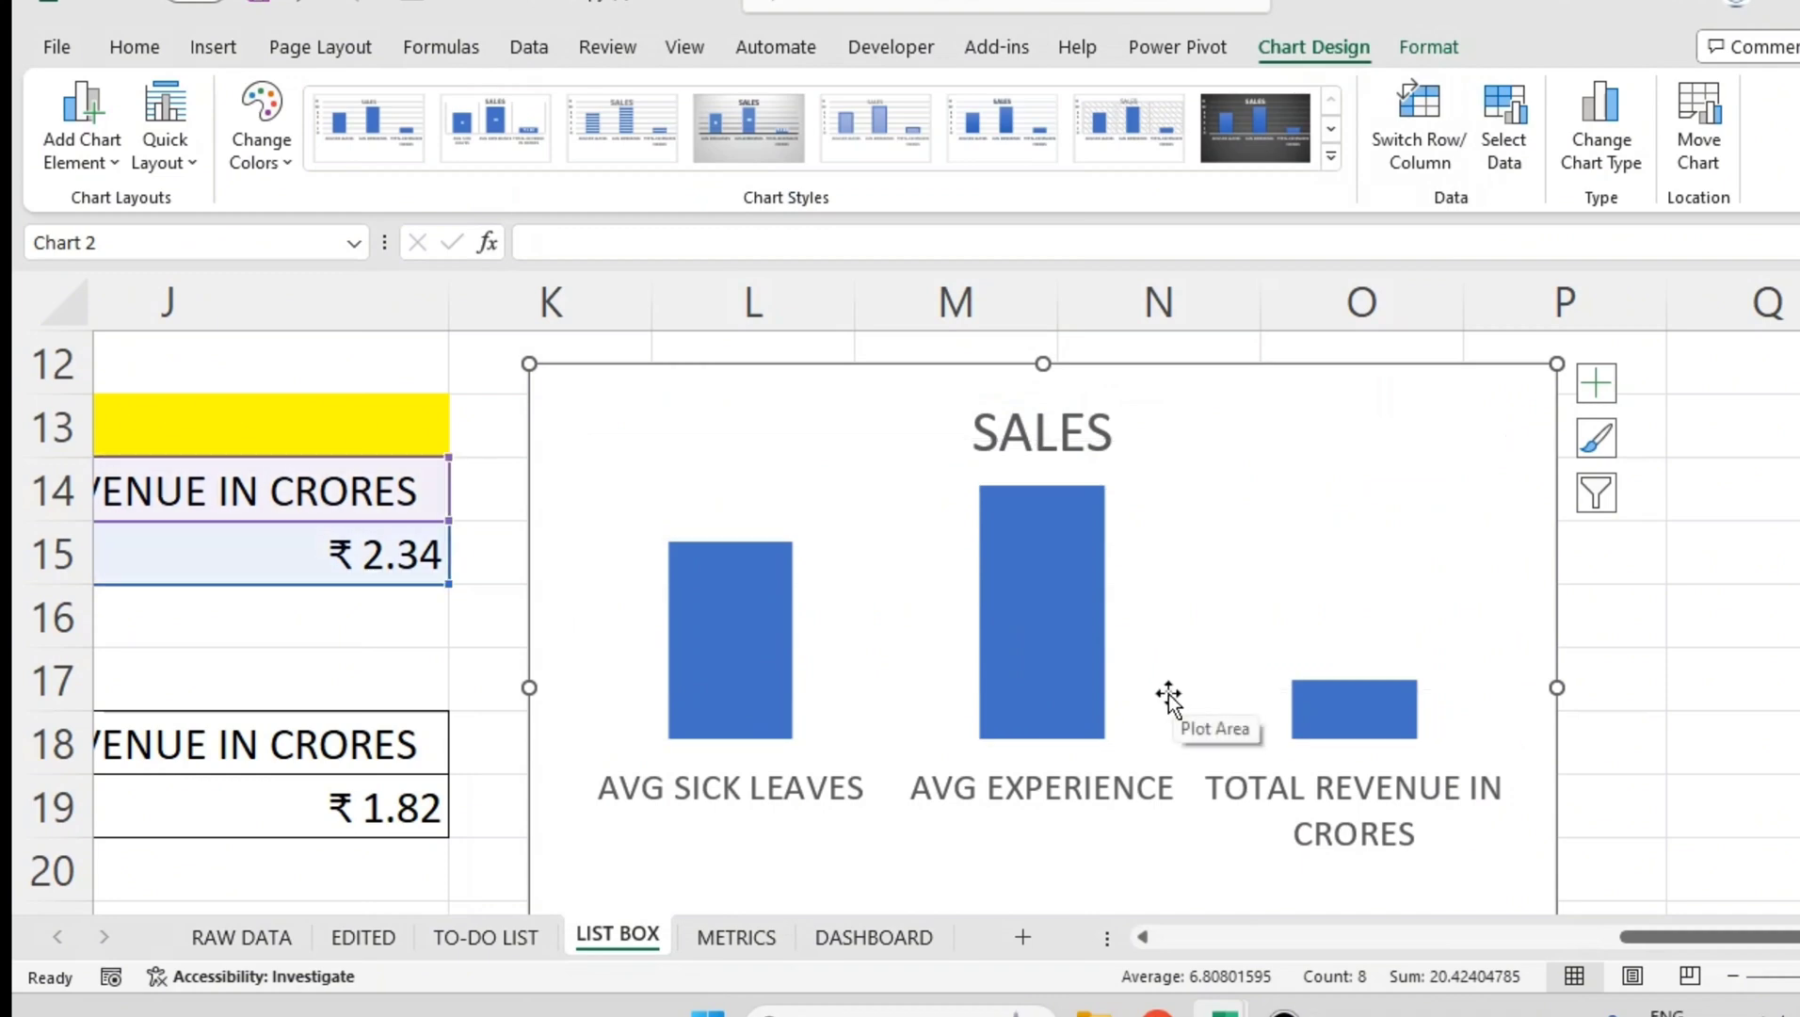
- Move the SALES chart title slightly up, away from the AVG EXPERIENCE column
left_click(721, 646)
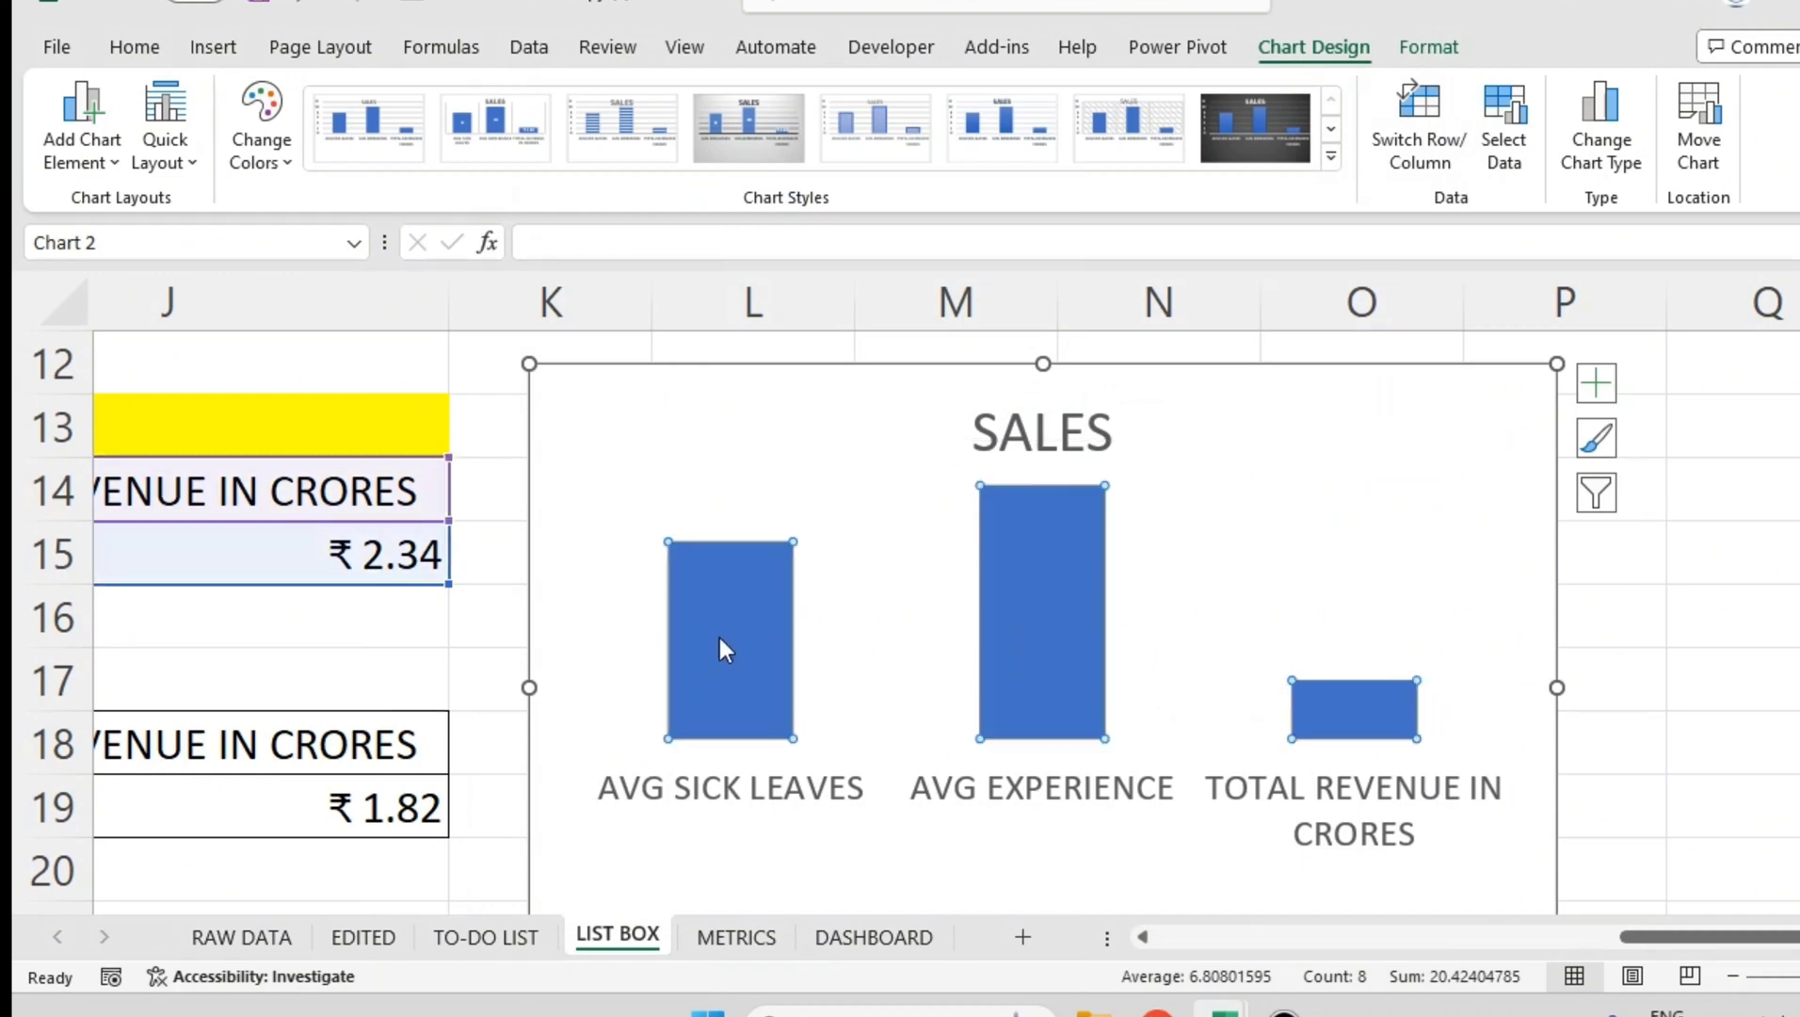
left_click(1497, 625)
left_click(1361, 782)
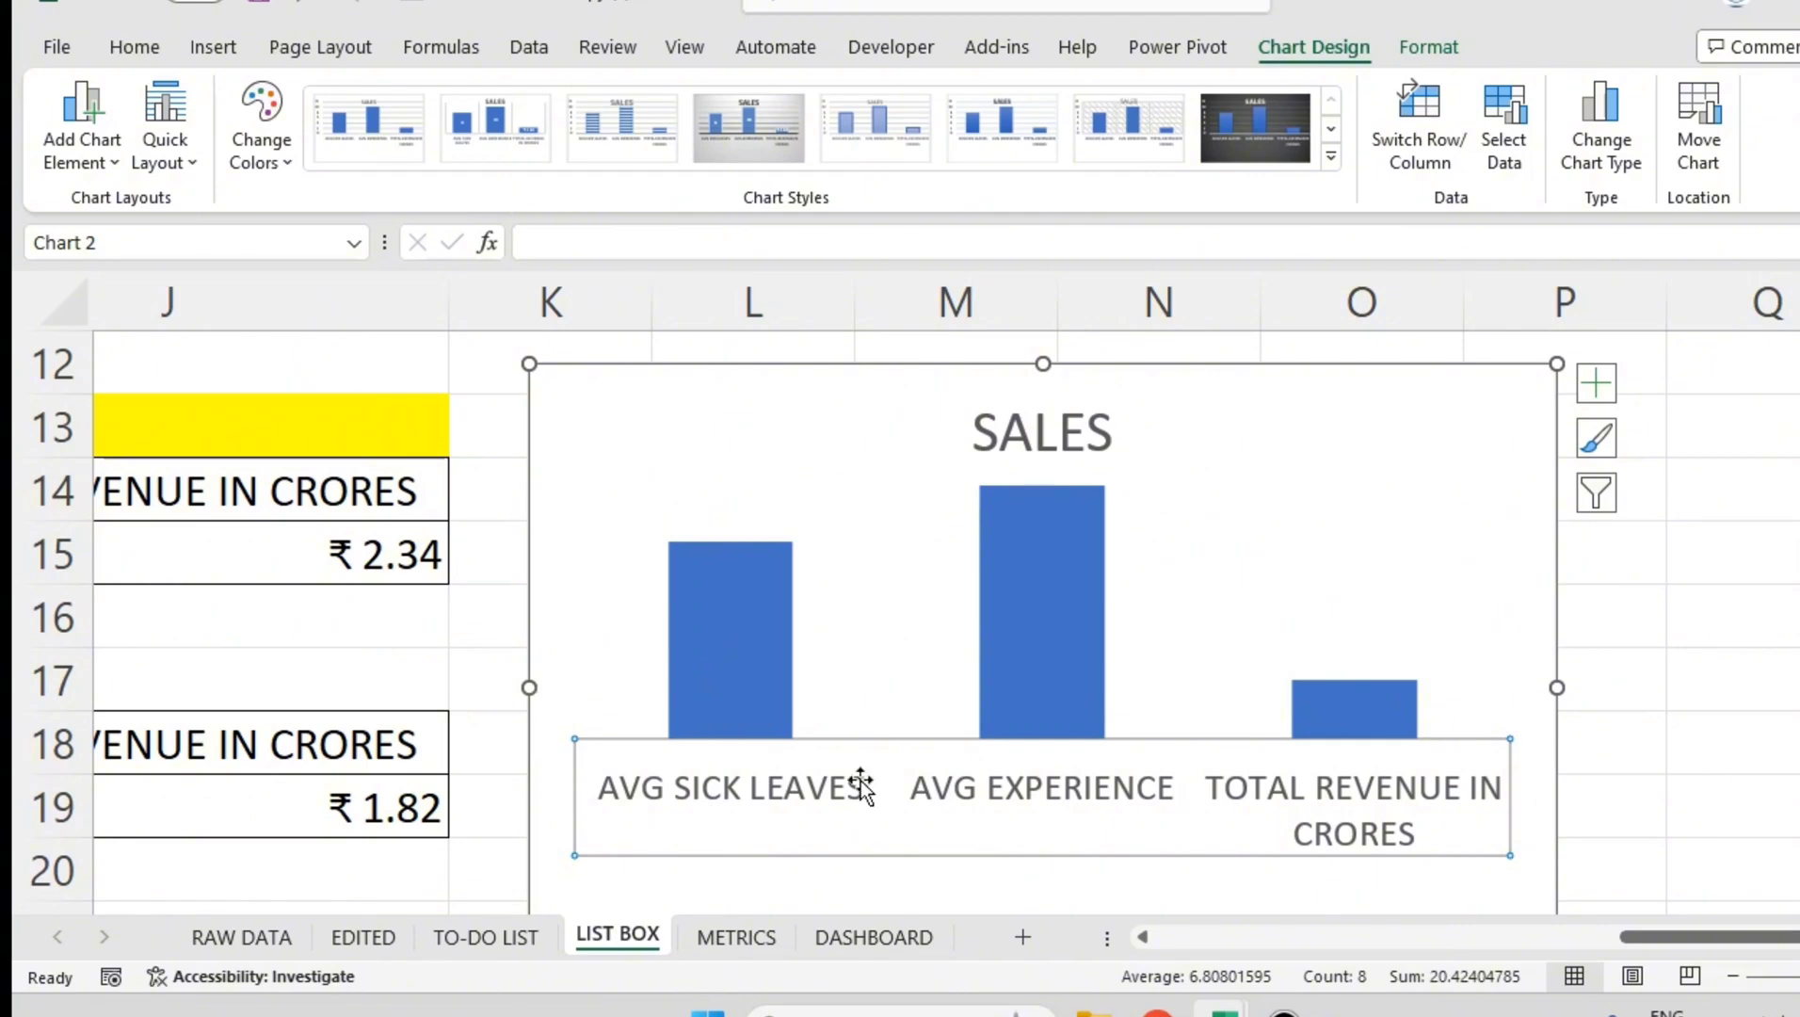
left_click(1098, 414)
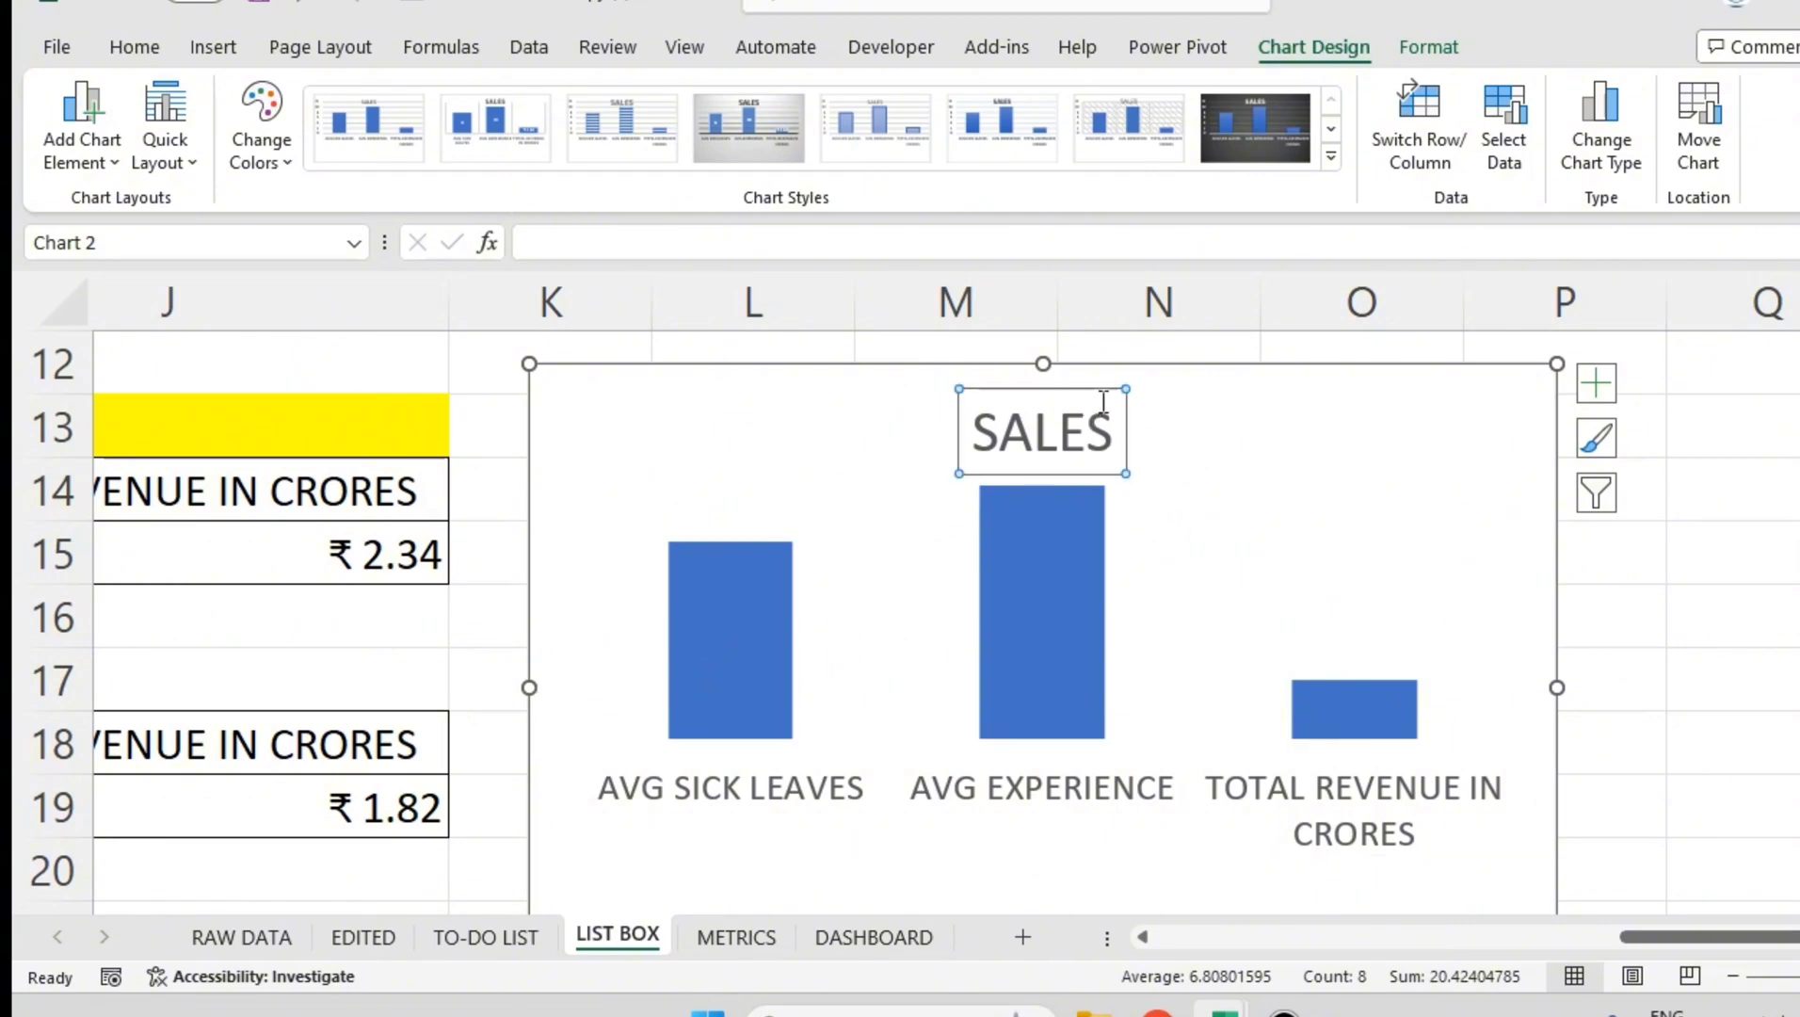
left_click_drag(1103, 402, 1106, 389)
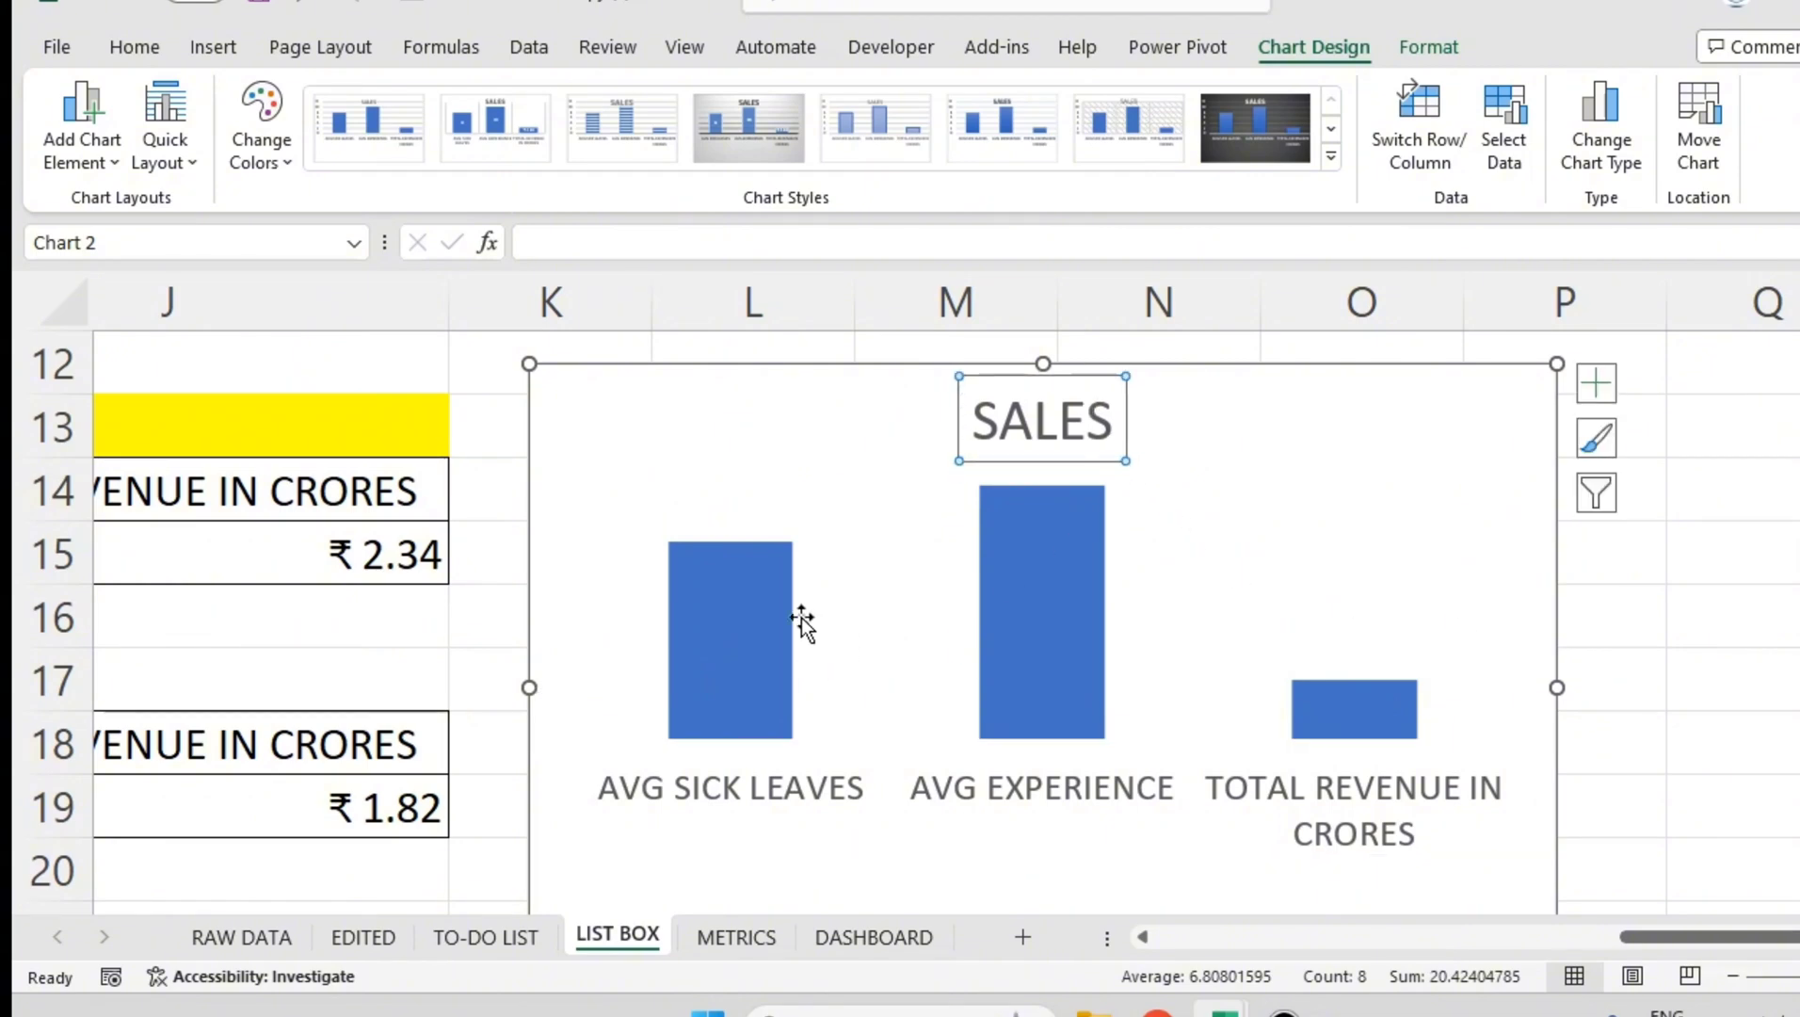
- Add data labels to the column series of the SALES chart
left_click(781, 603)
left_click(793, 802)
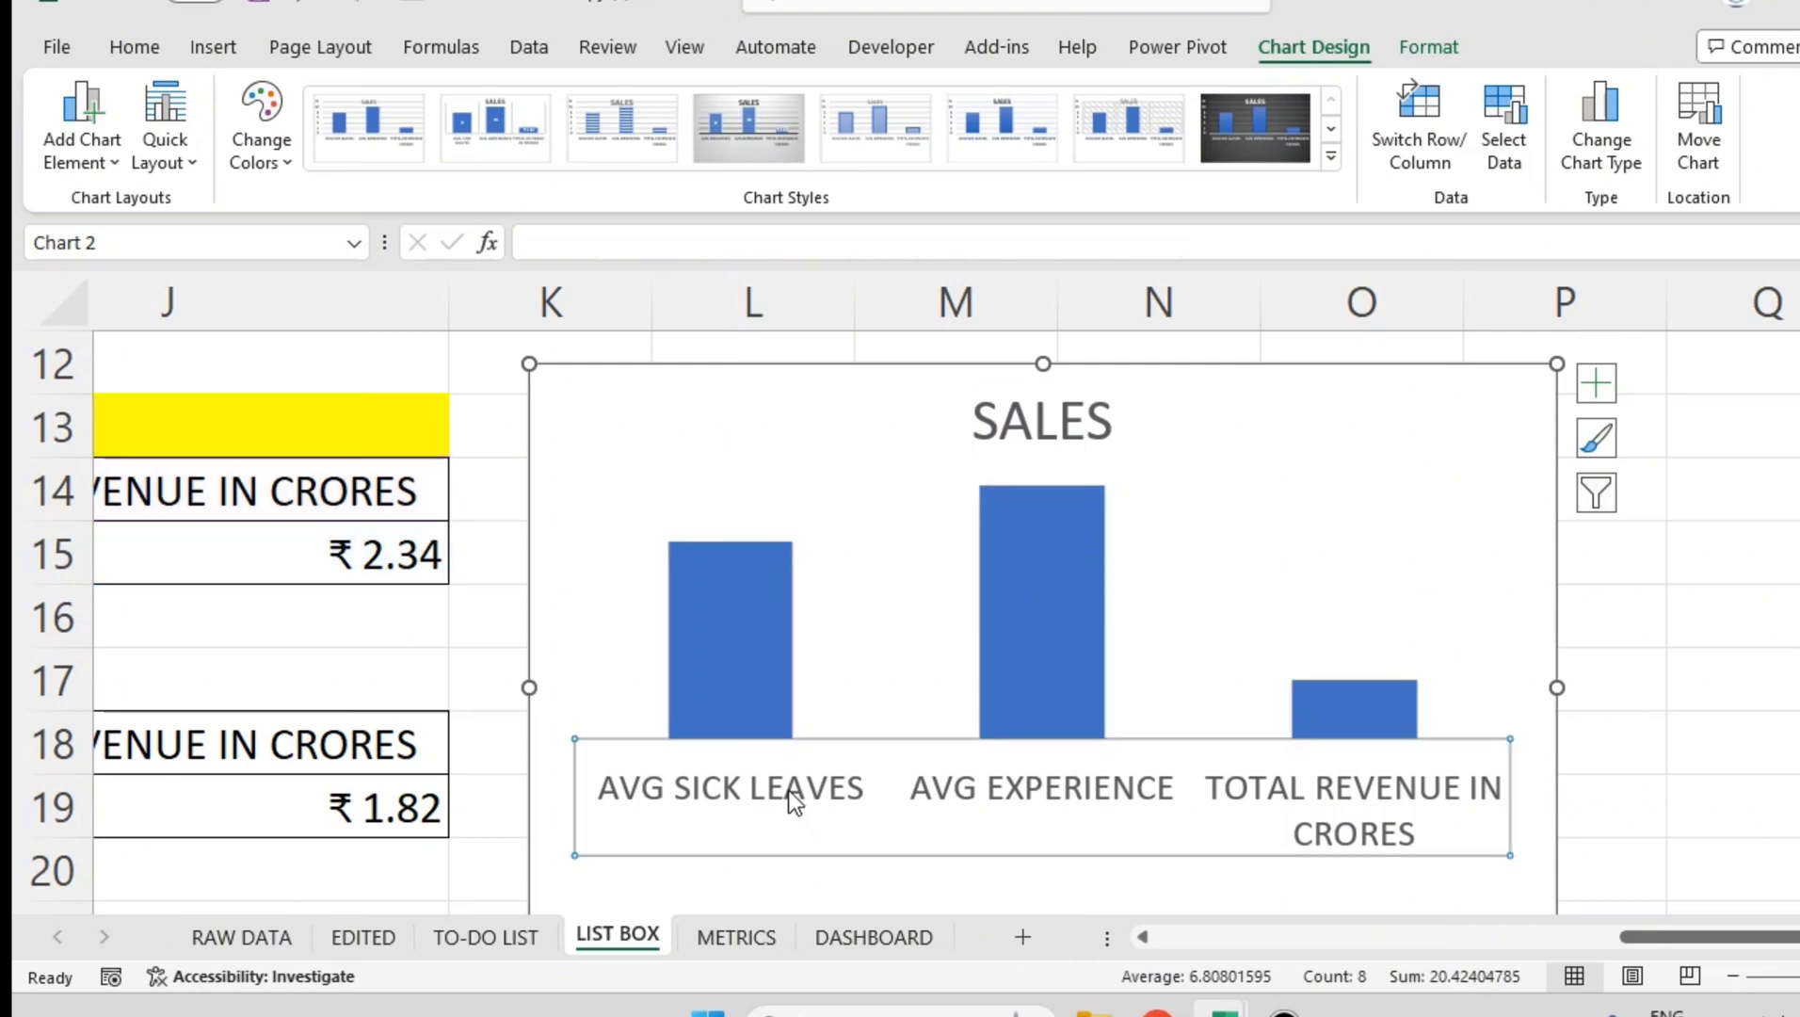
left_click(732, 620)
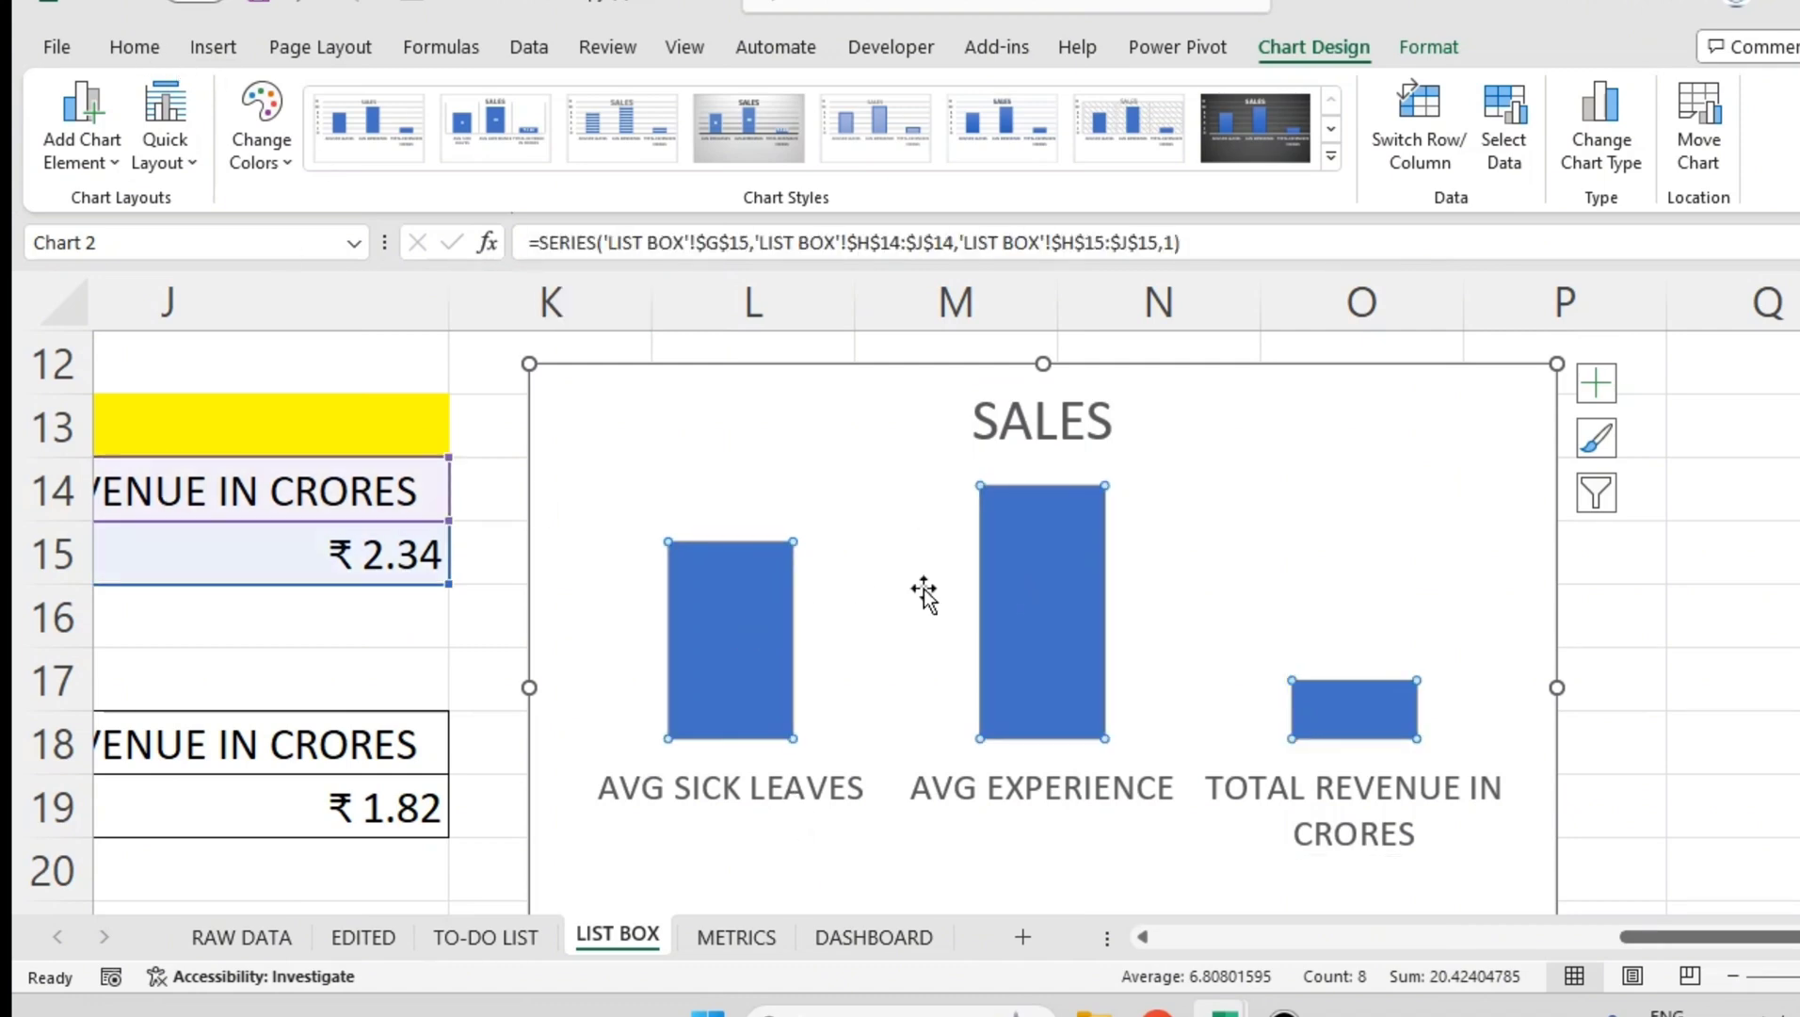
left_click(1602, 380)
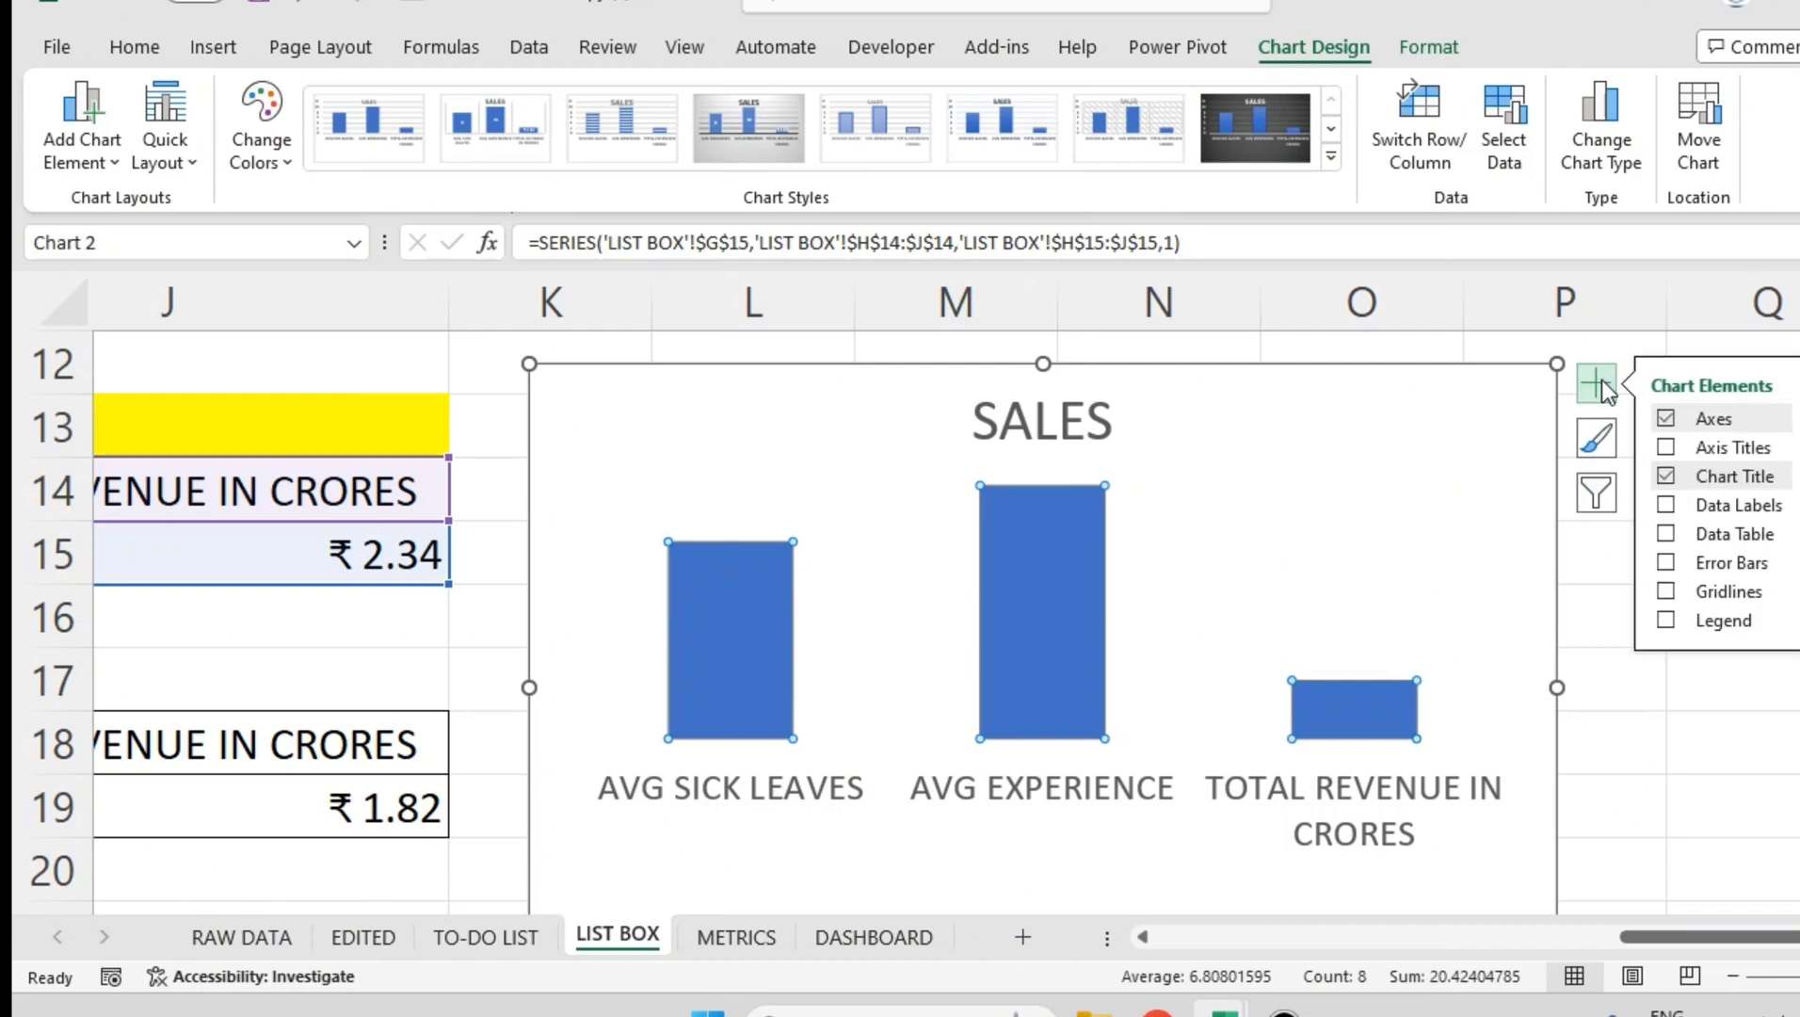
left_click(1668, 507)
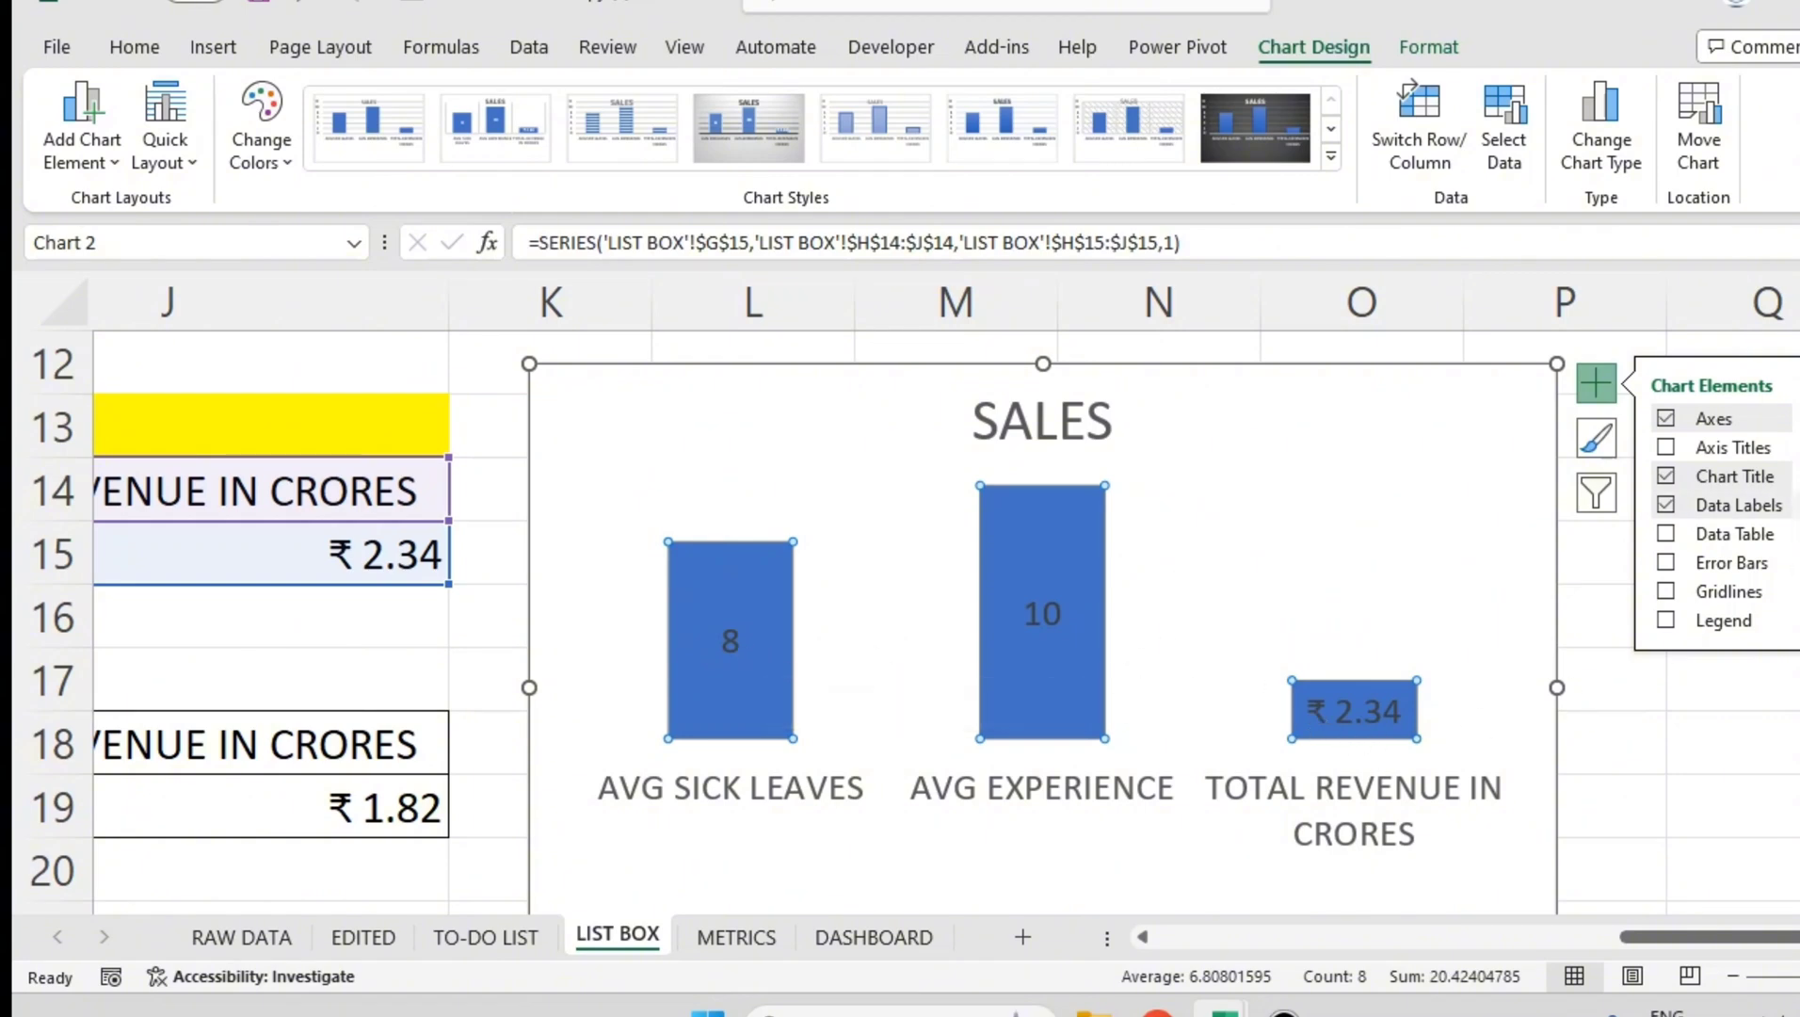
- Try the Inside End and Inside Base positions for the SALES chart's data labels and put them back to Center
left_click(1795, 505)
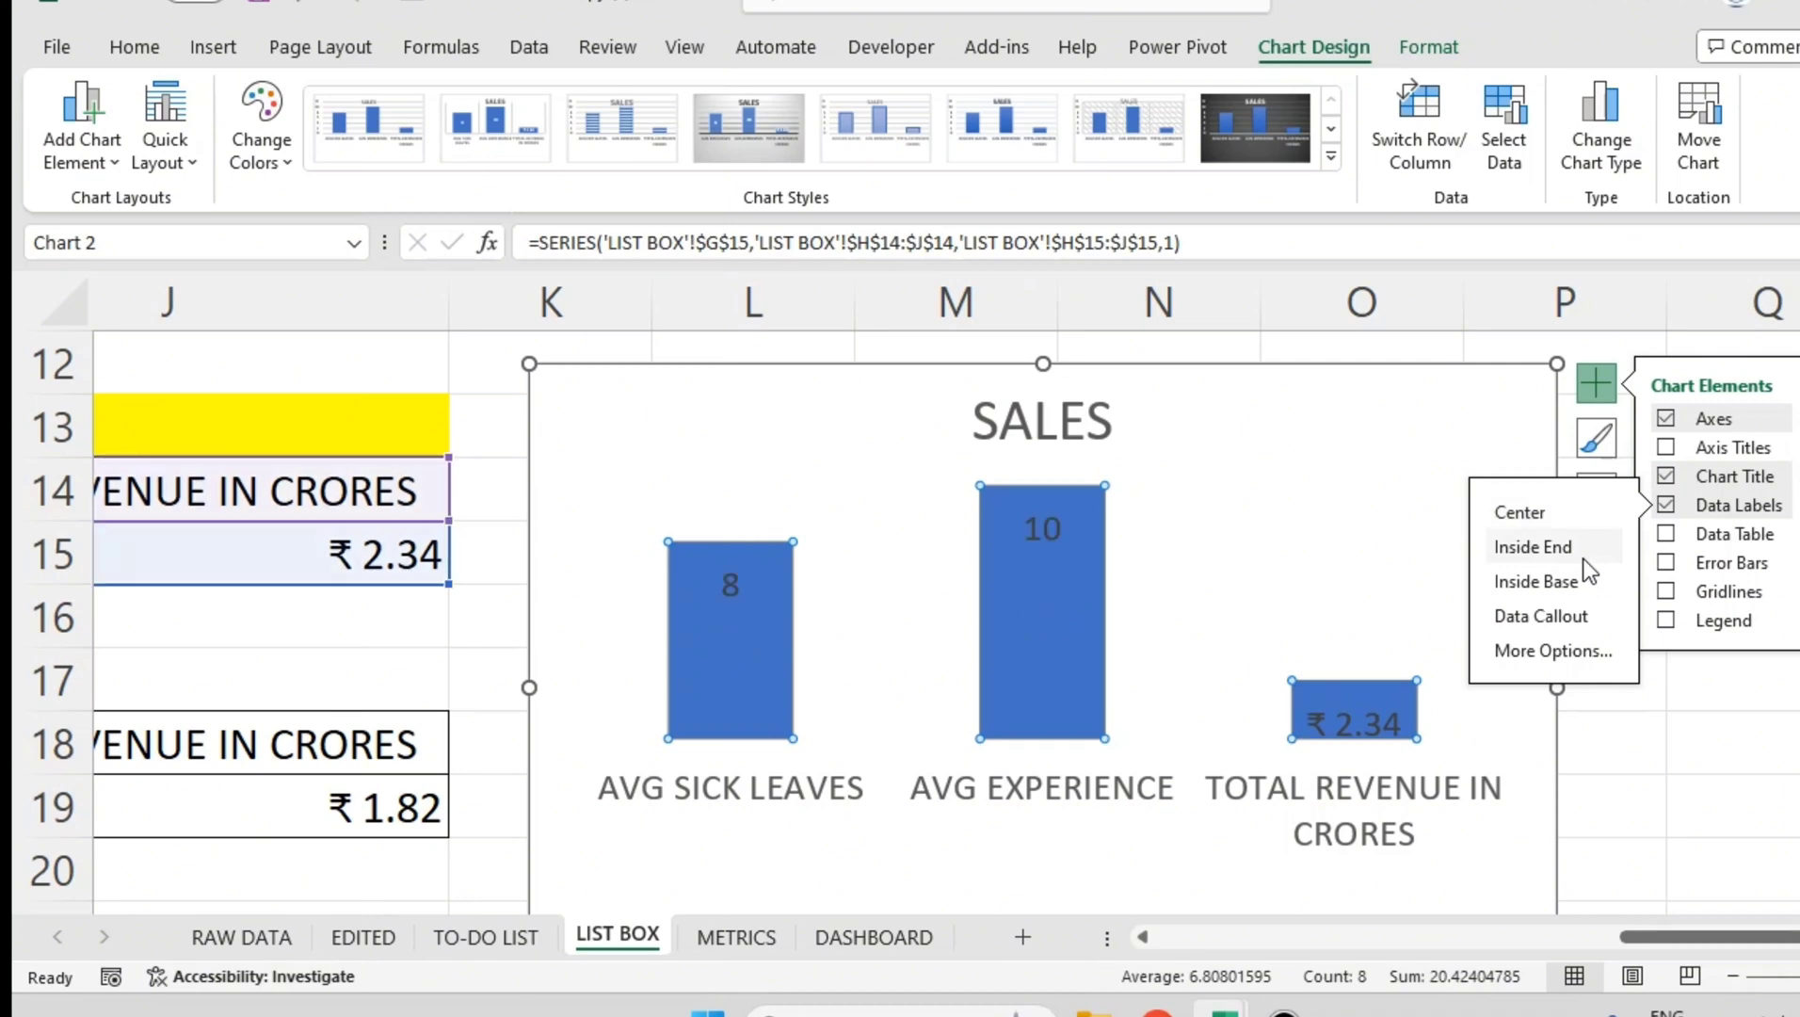
left_click(1591, 652)
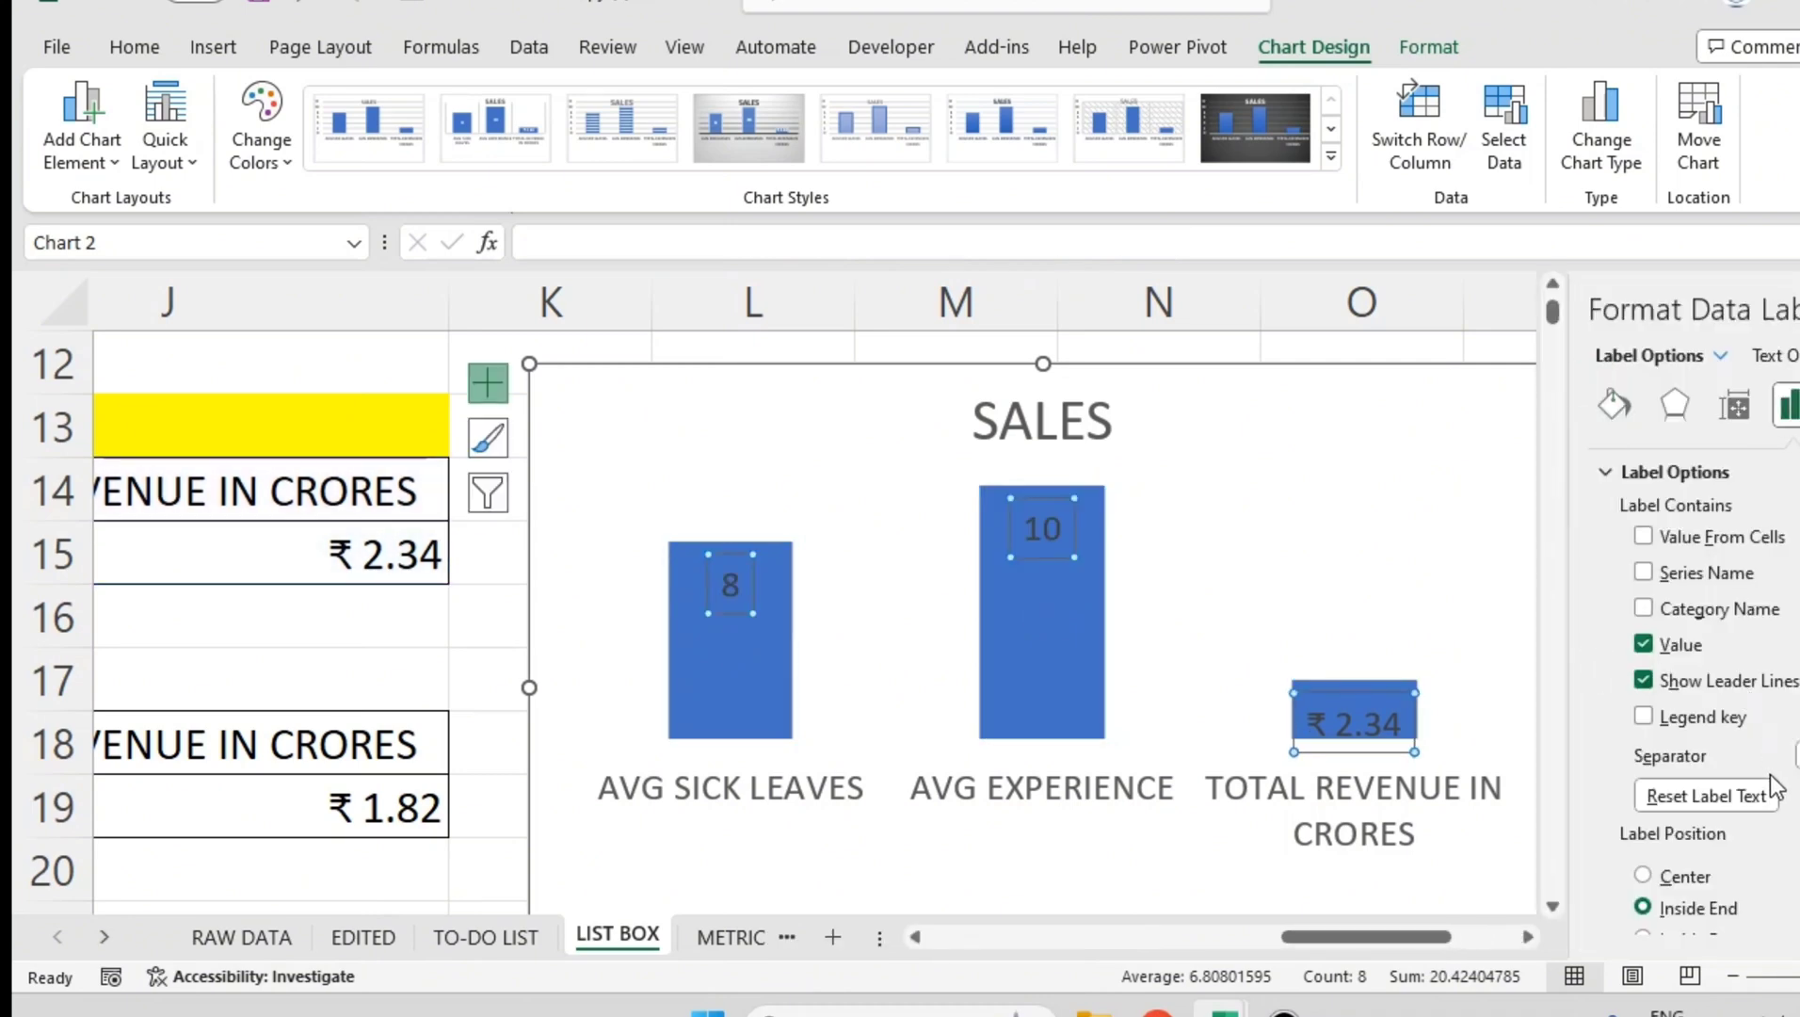
scroll(1773, 785, "down", 1)
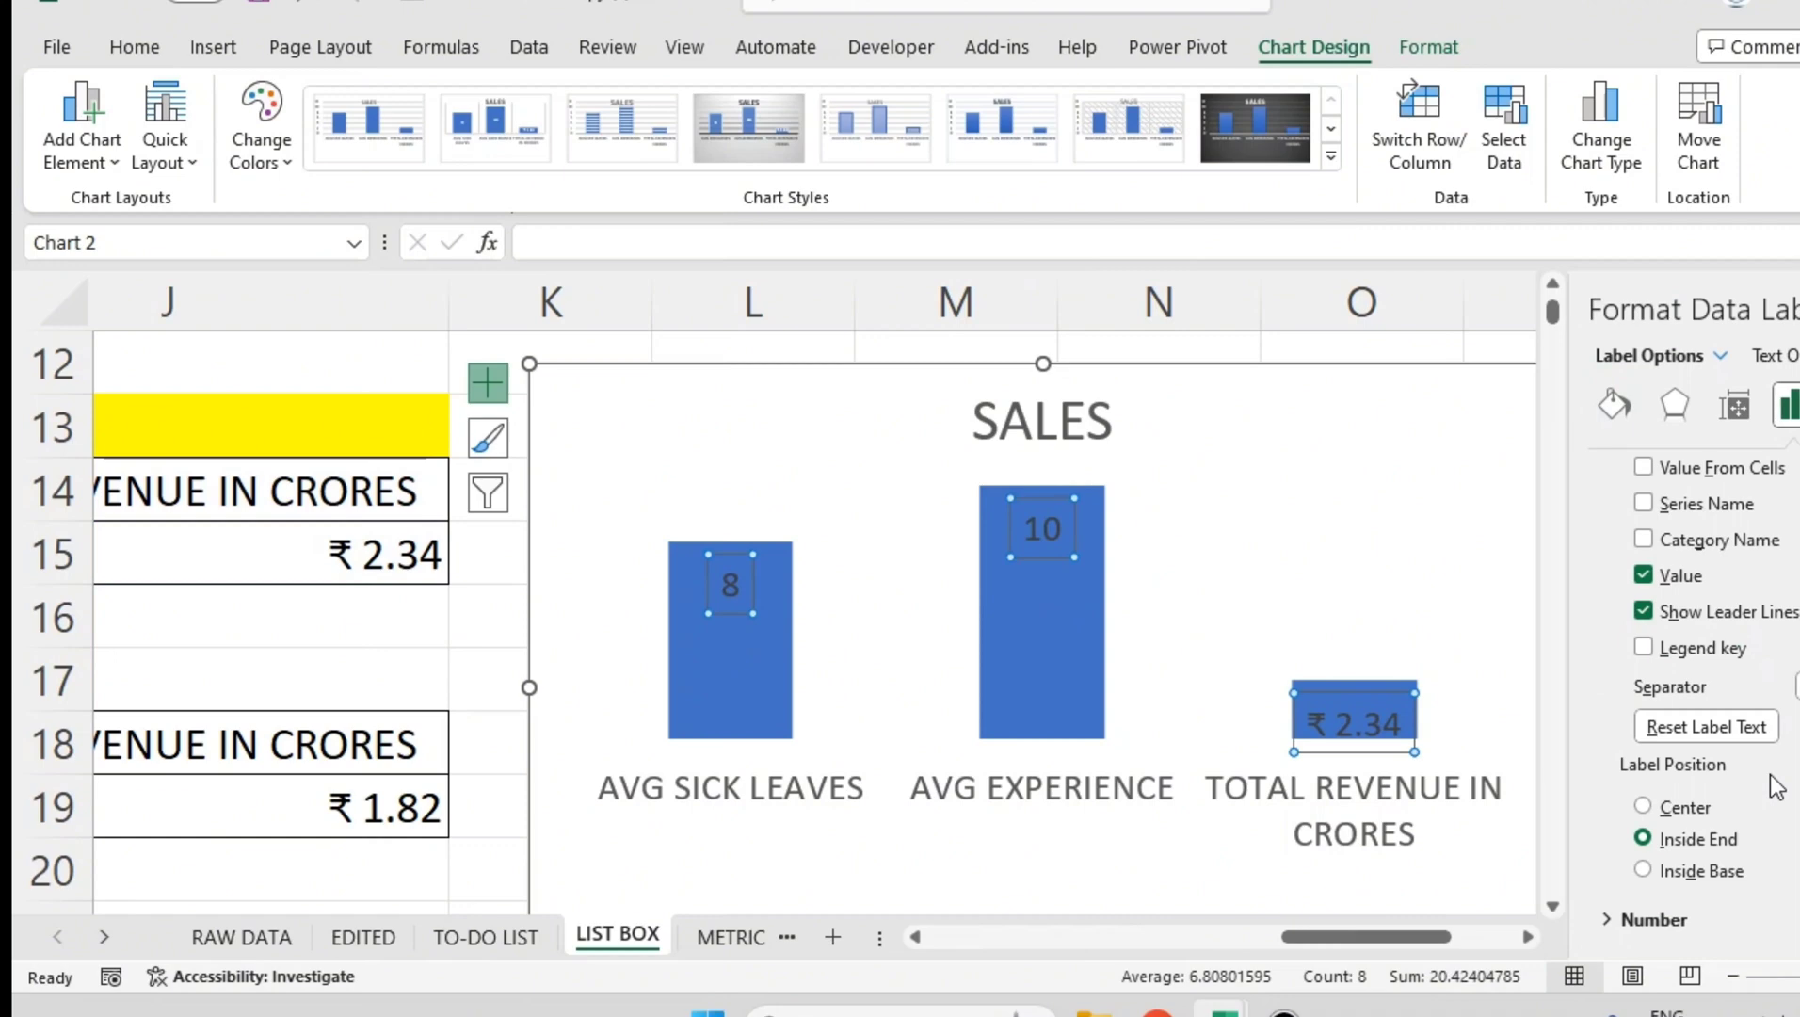
left_click(1710, 874)
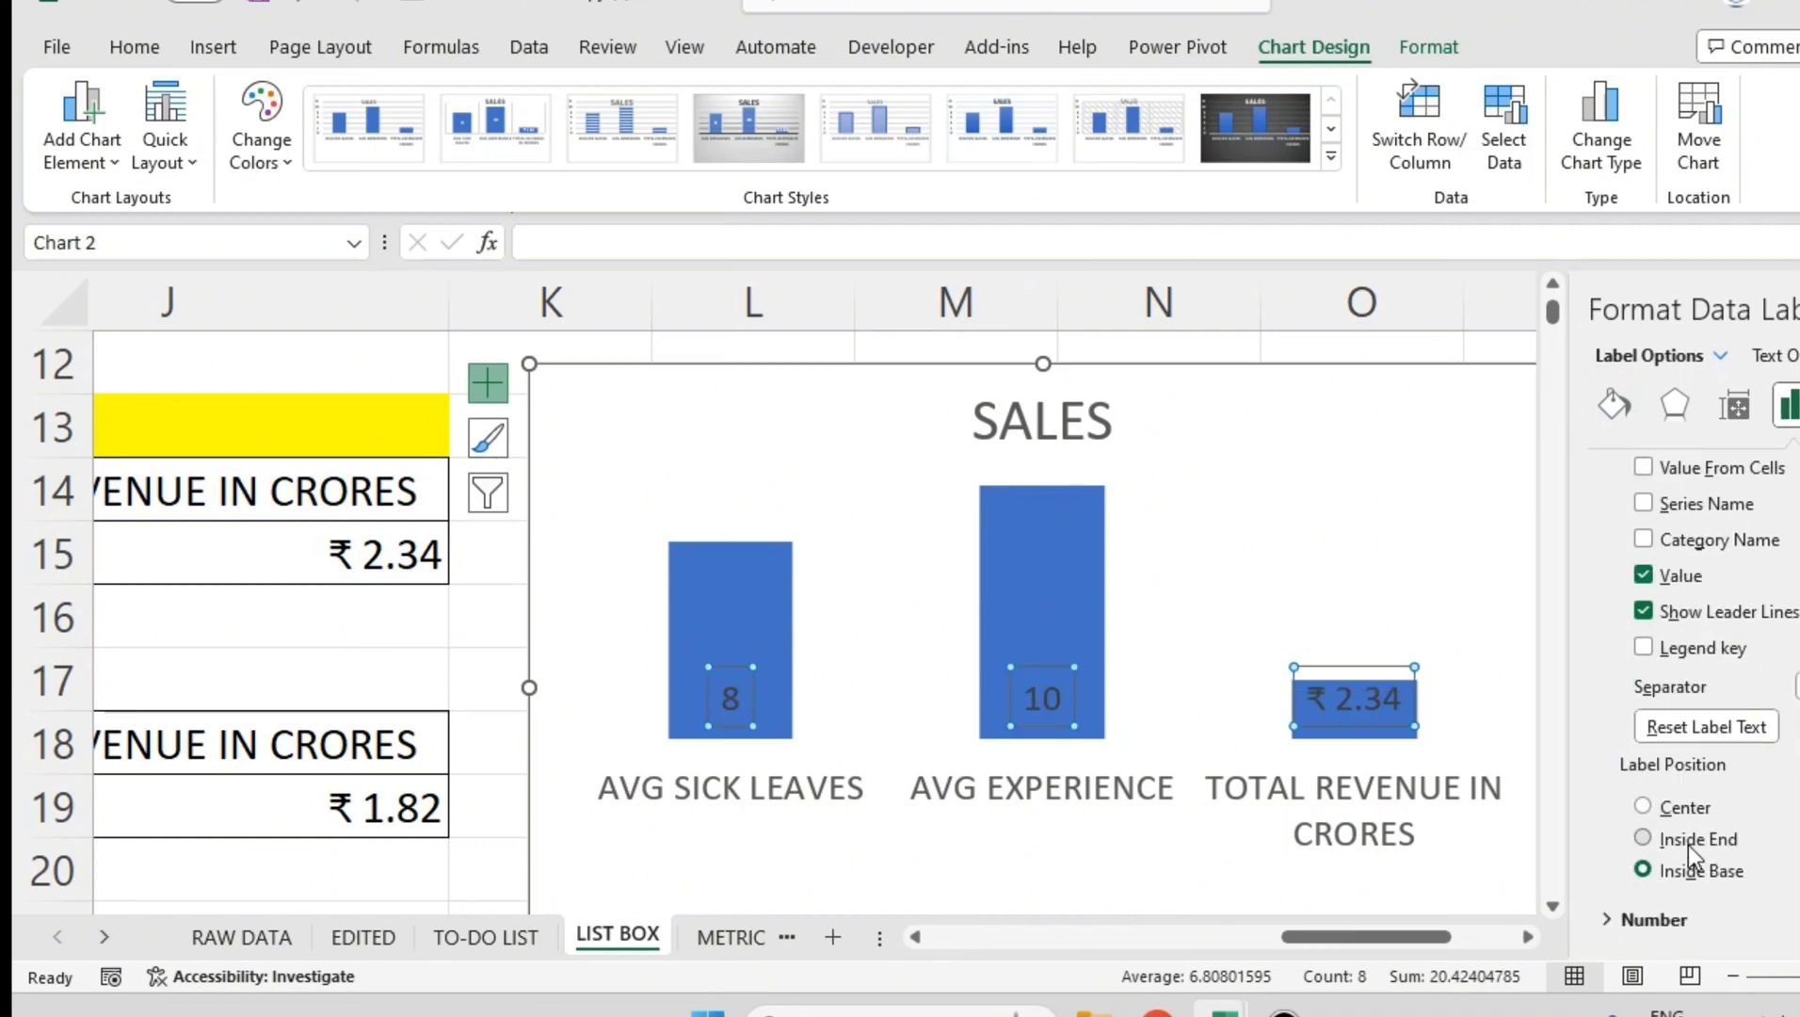
left_click(1687, 840)
left_click(1693, 807)
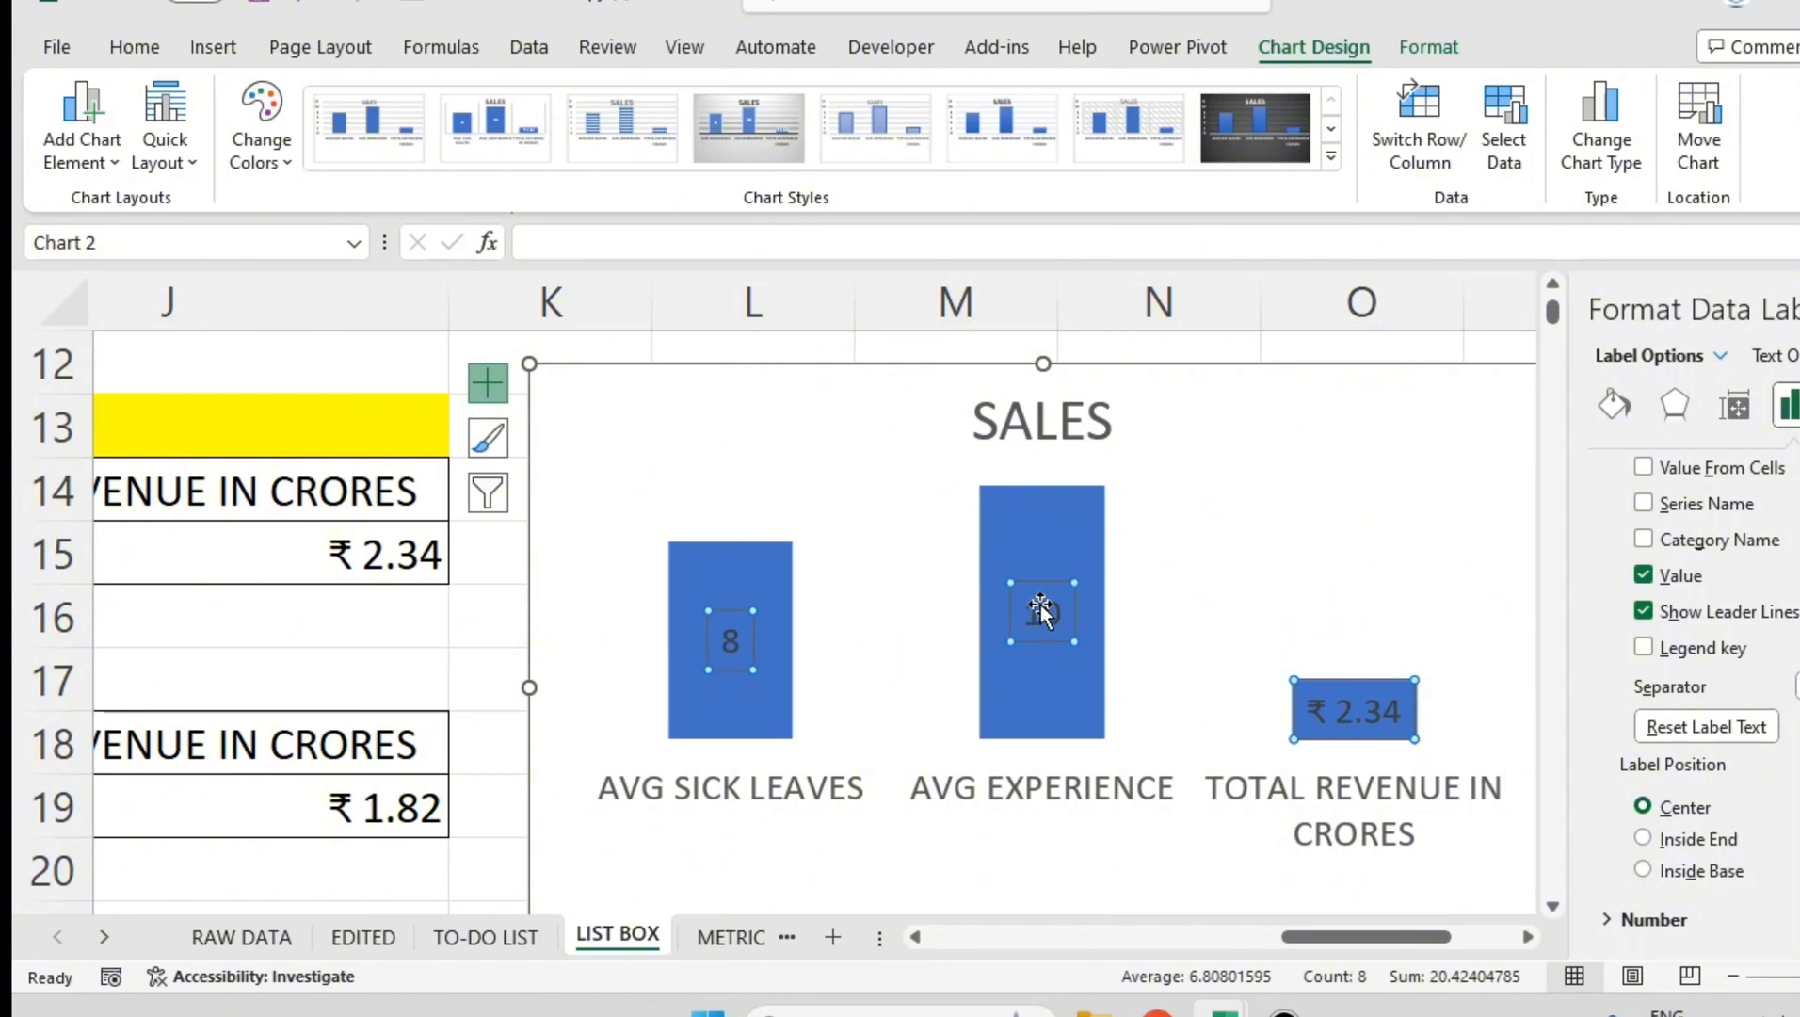
- Move the AVG EXPERIENCE, TOTAL REVENUE IN CRORES and AVG SICK LEAVES data labels out of their columns to just above the column tops
left_click(1040, 607)
left_click_drag(1058, 581, 1061, 444)
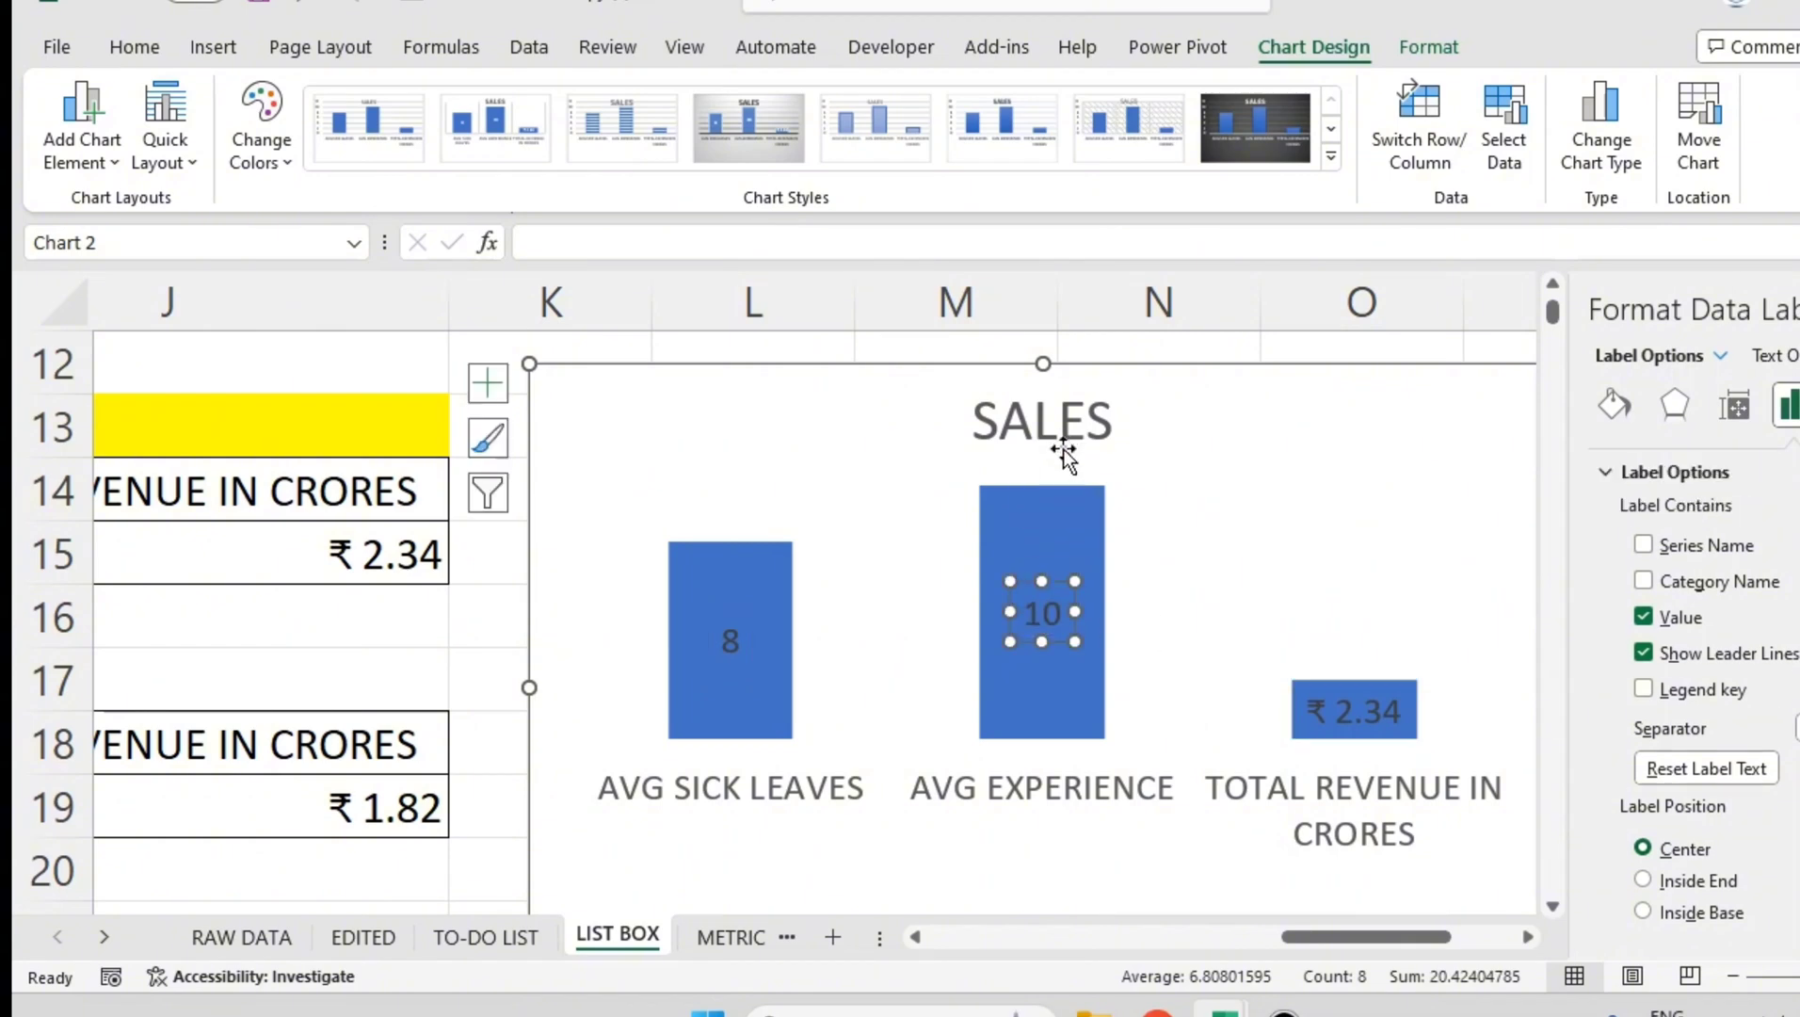
left_click(1353, 713)
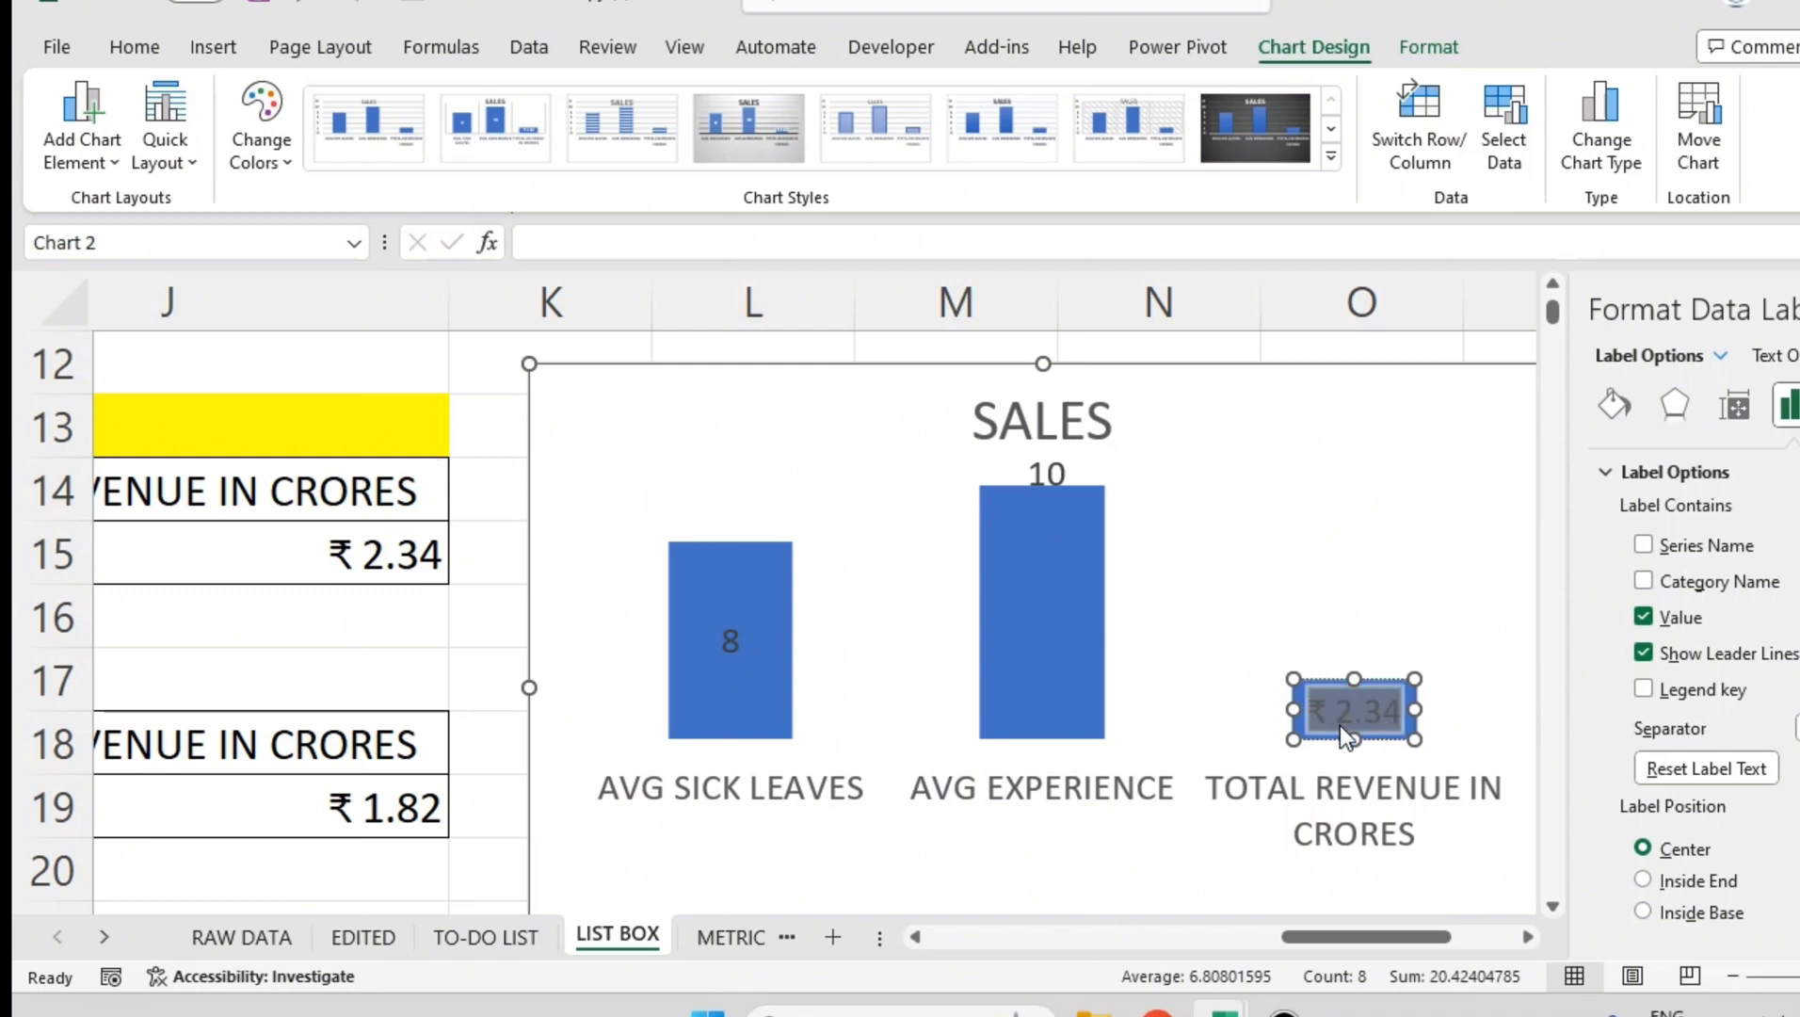
left_click_drag(1312, 735, 1316, 674)
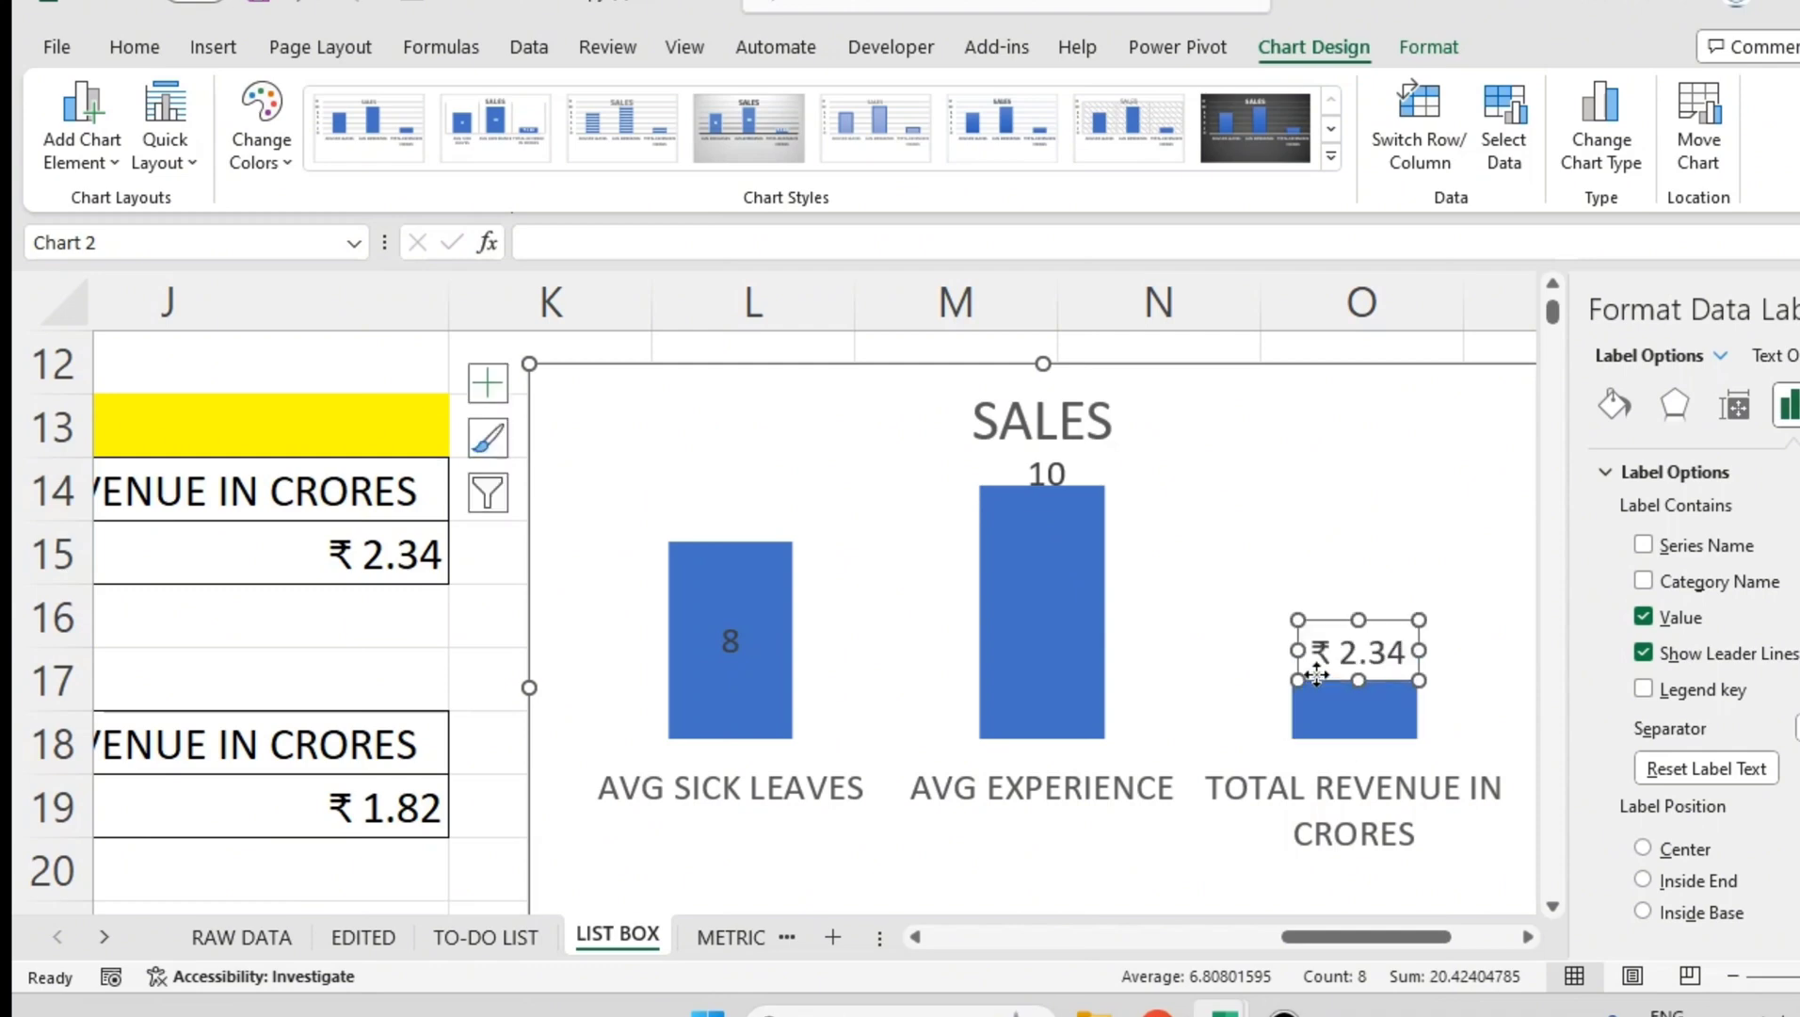
left_click(733, 642)
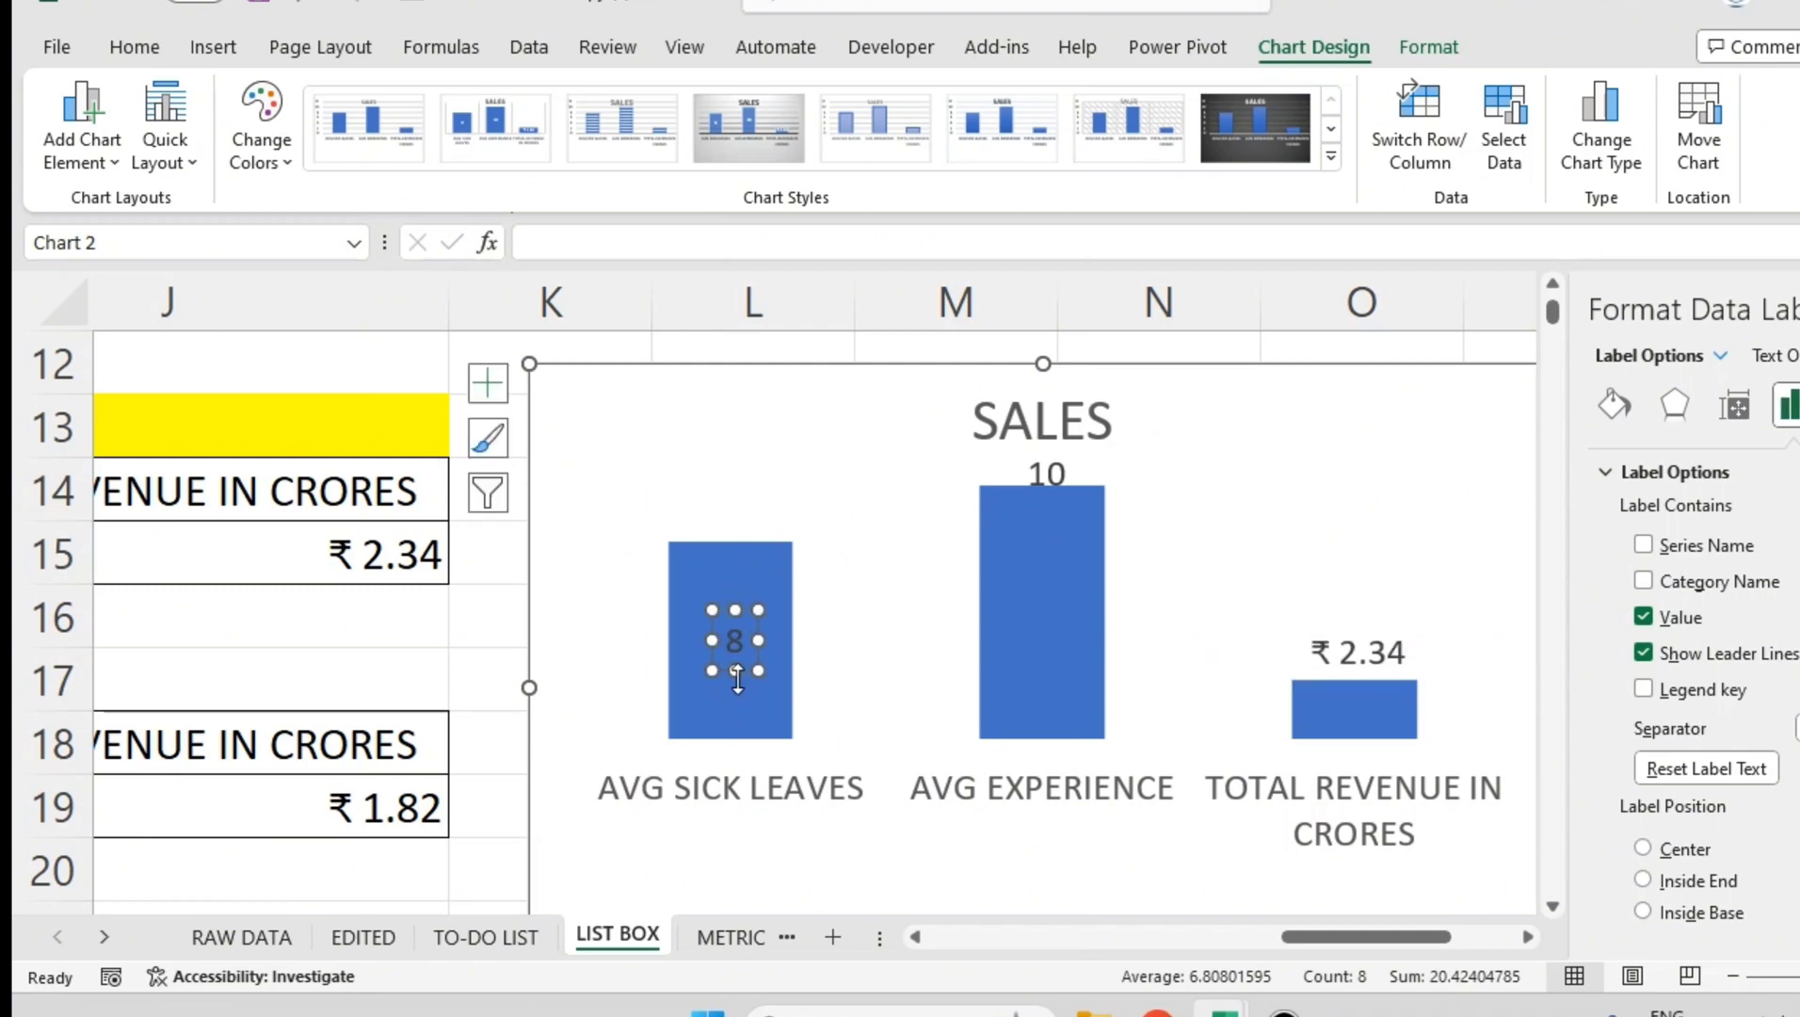
left_click_drag(749, 671, 743, 544)
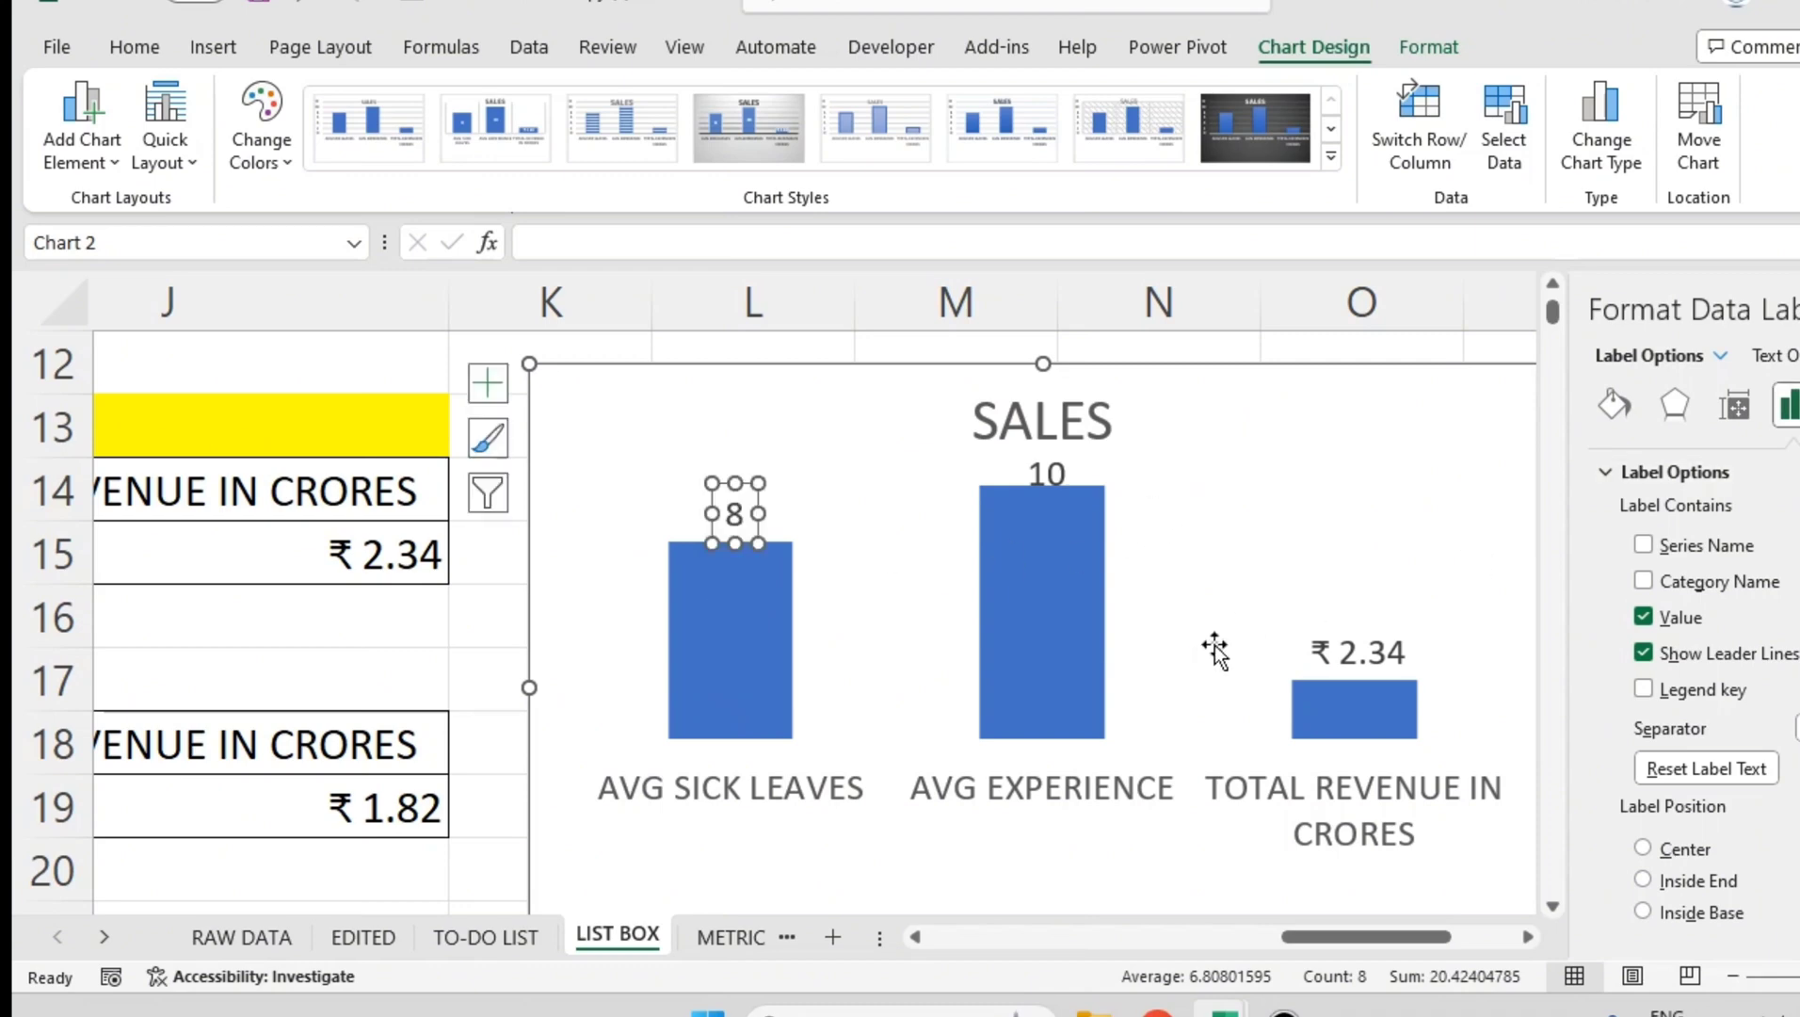
- Raise the chart title to the chart's upper edge and place the AVG EXPERIENCE data label between the title and its column
left_click(1067, 473)
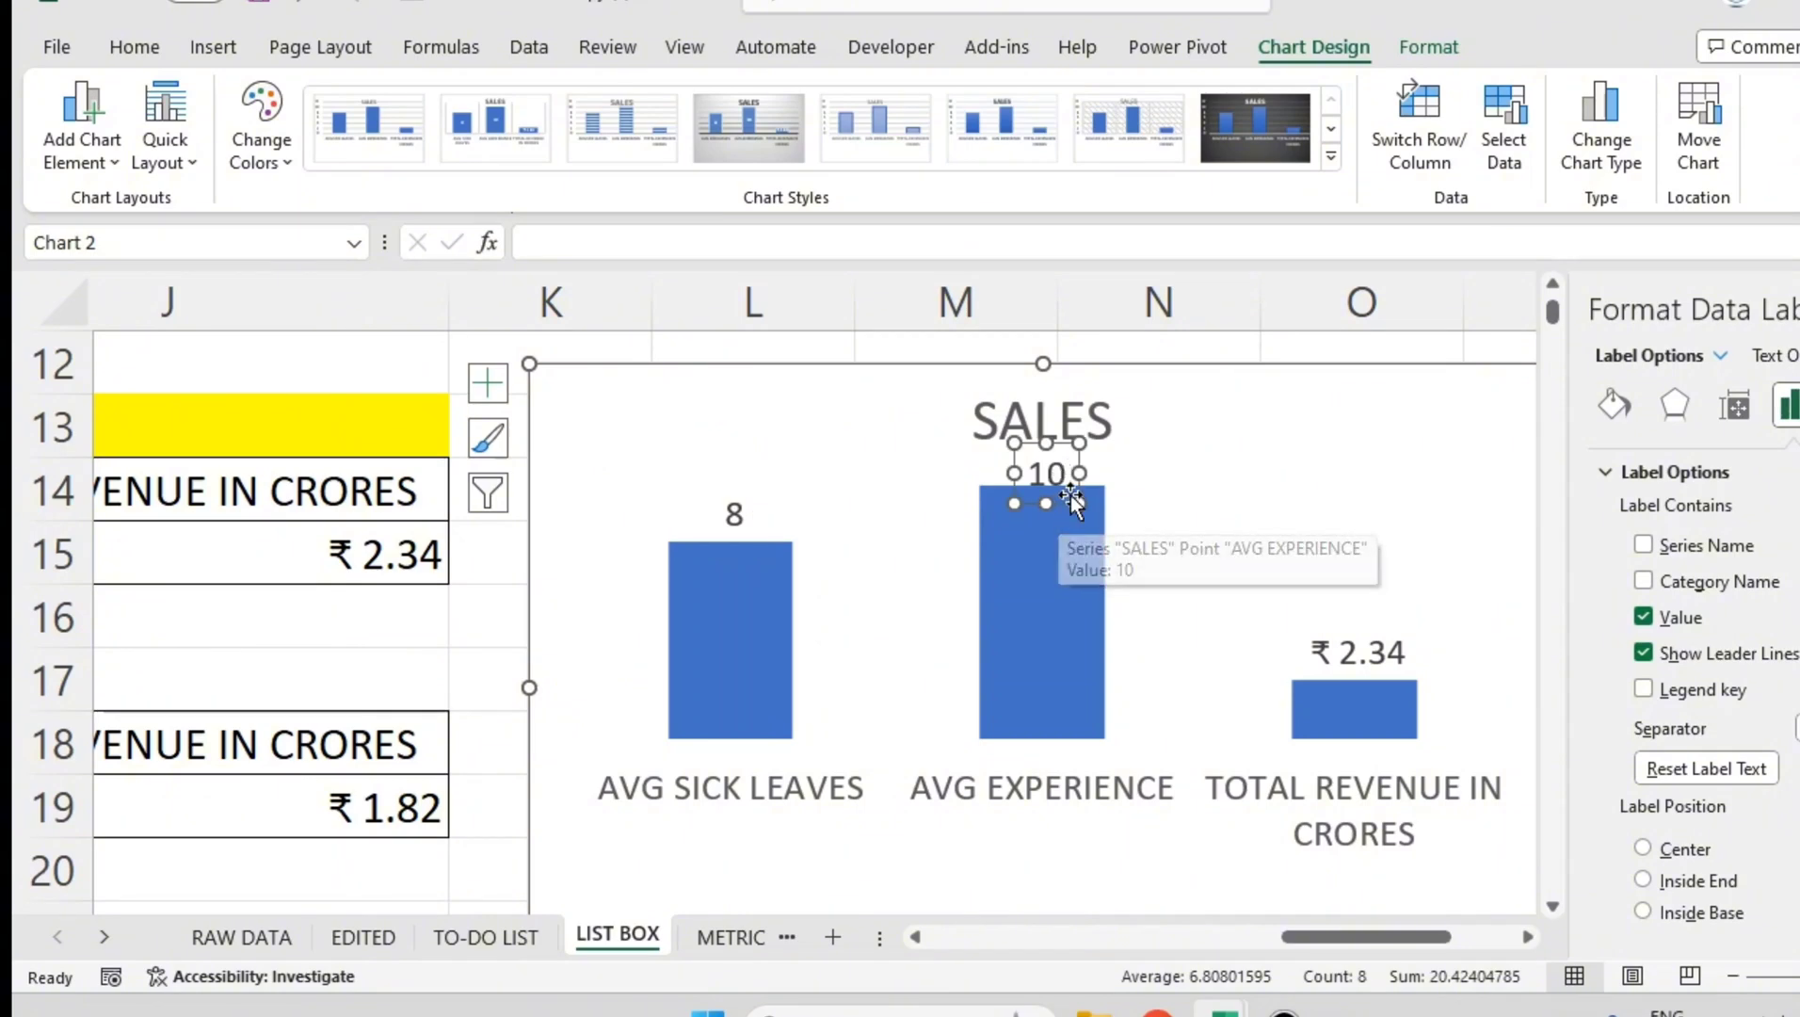
left_click_drag(1057, 502, 1108, 445)
left_click(1107, 461)
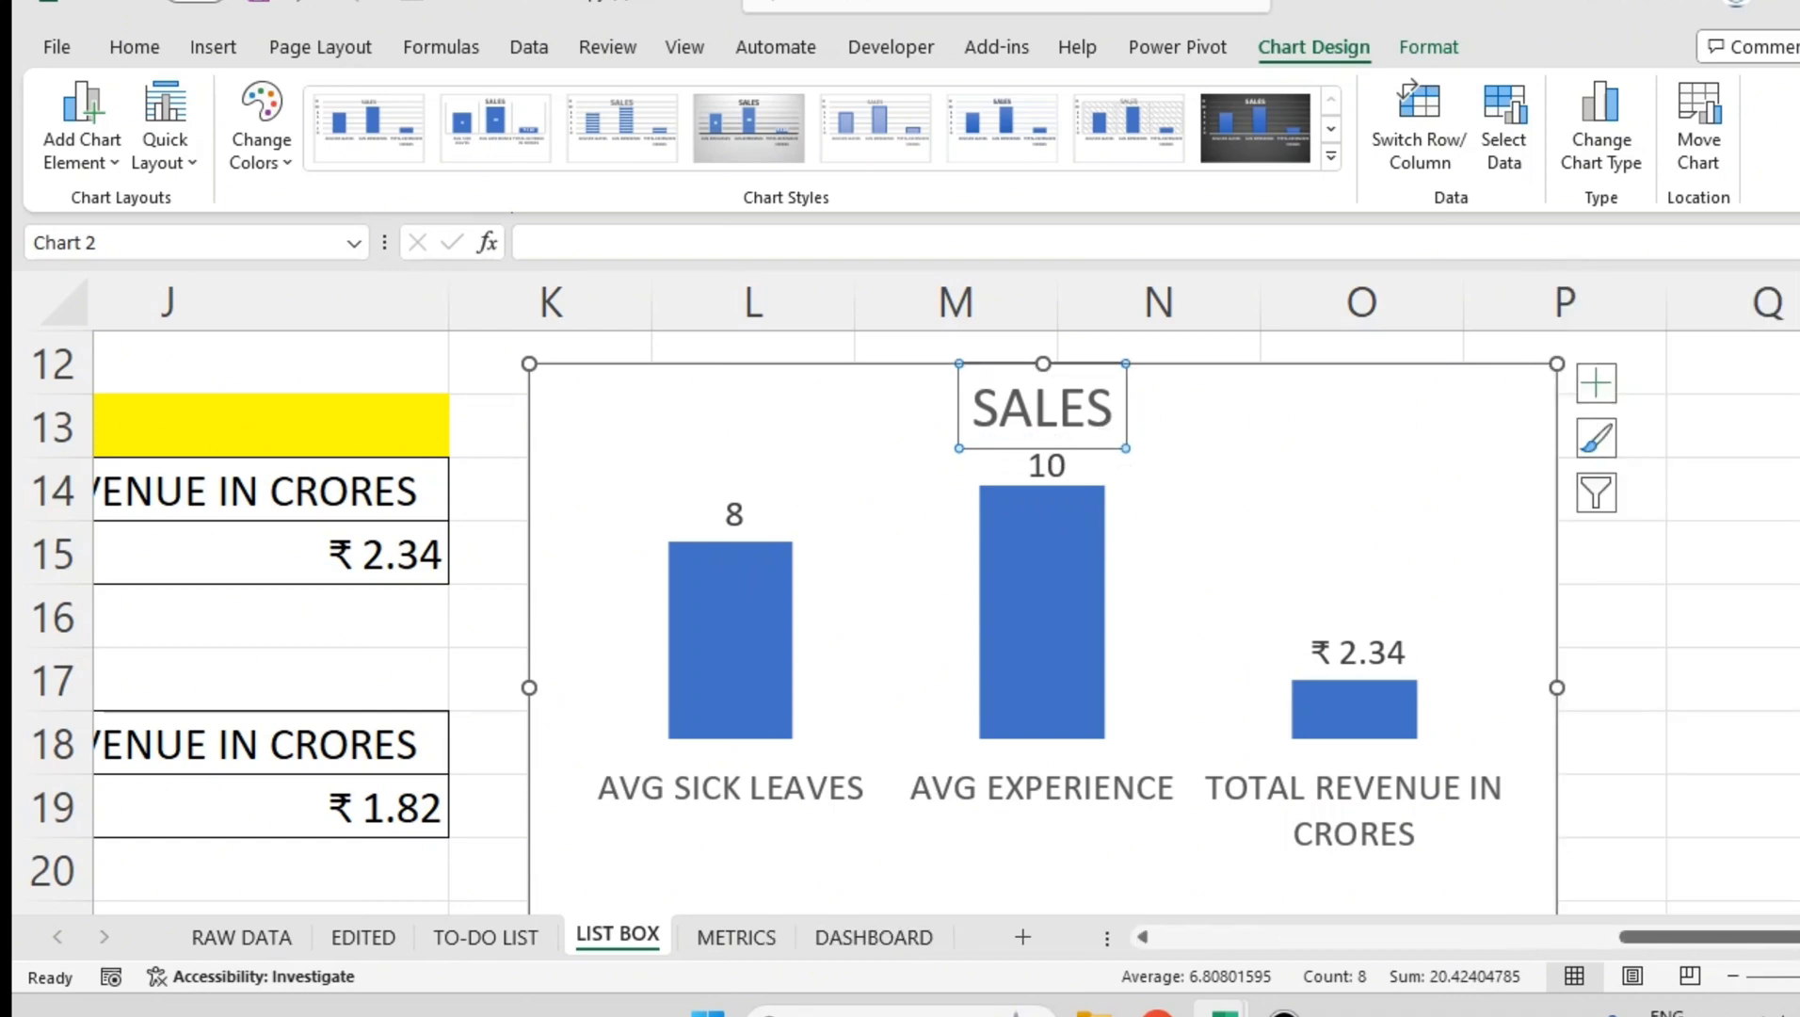
- Shorten the SALES chart by raising its lower edge to row 20
left_click(1272, 711)
scroll(1271, 716, "down", 1)
scroll(1257, 688, "down", 1)
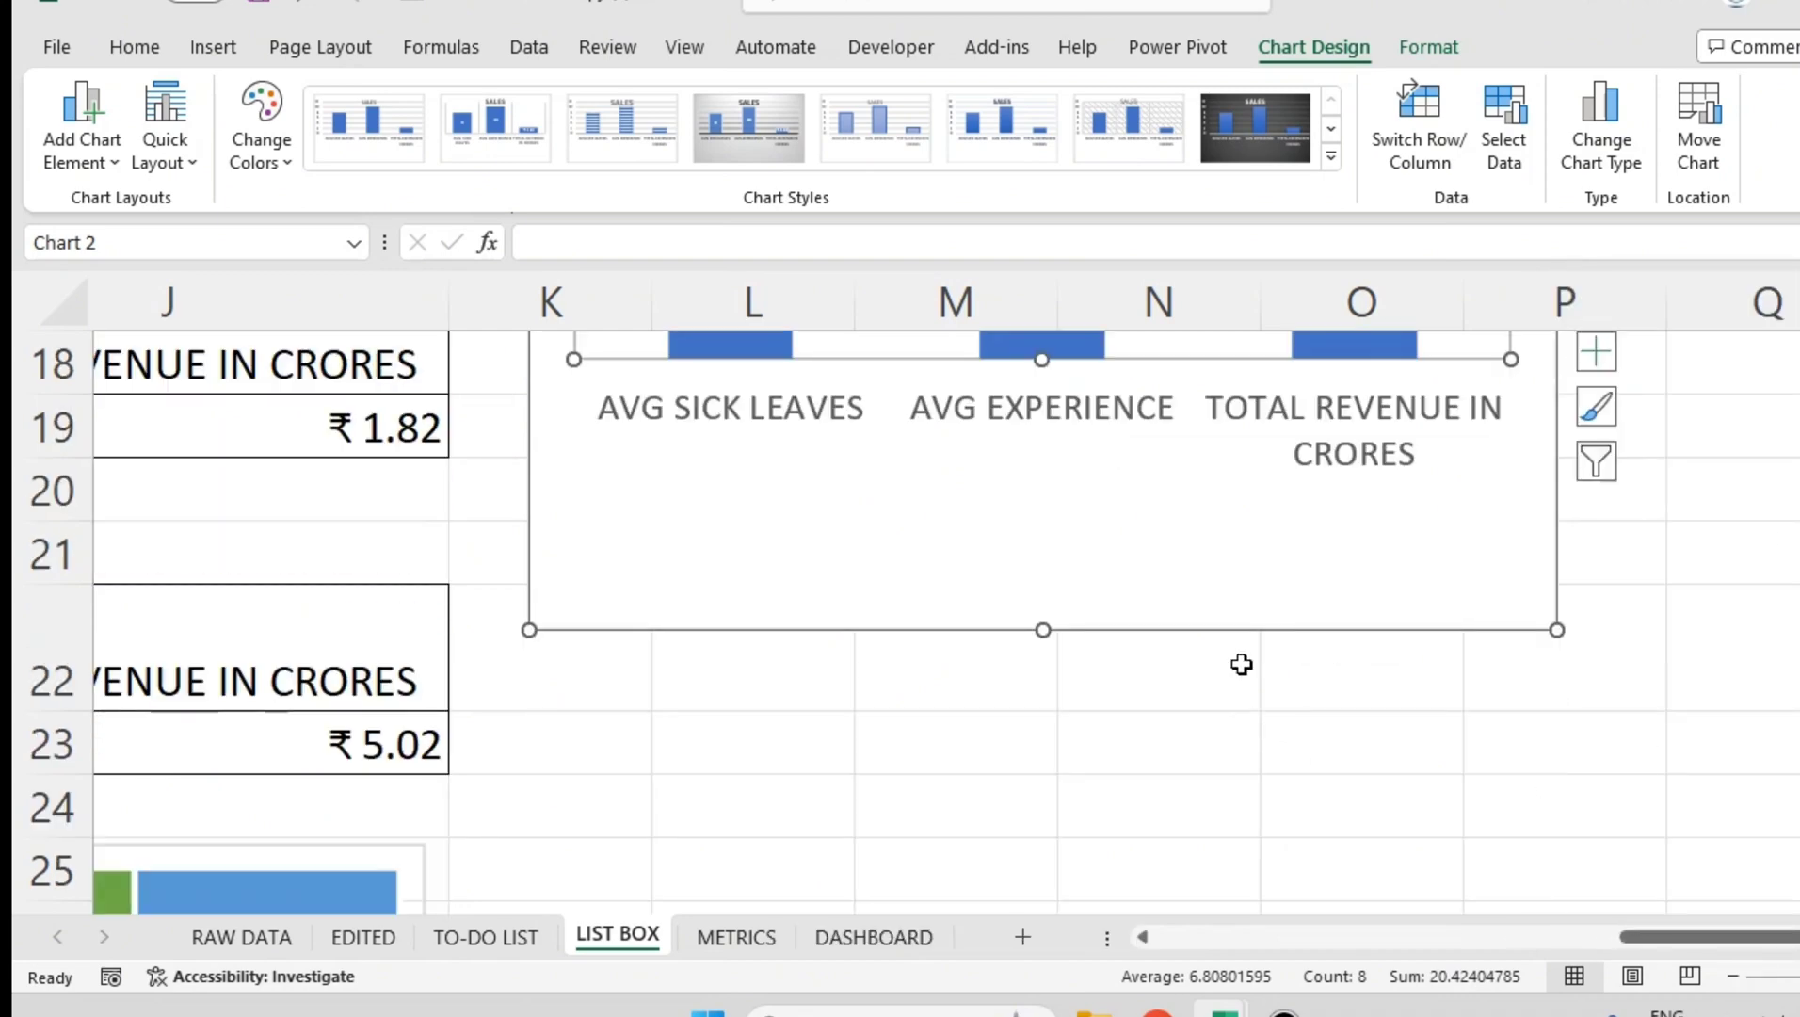
scroll(1102, 532, "up", 1)
left_click(1058, 533)
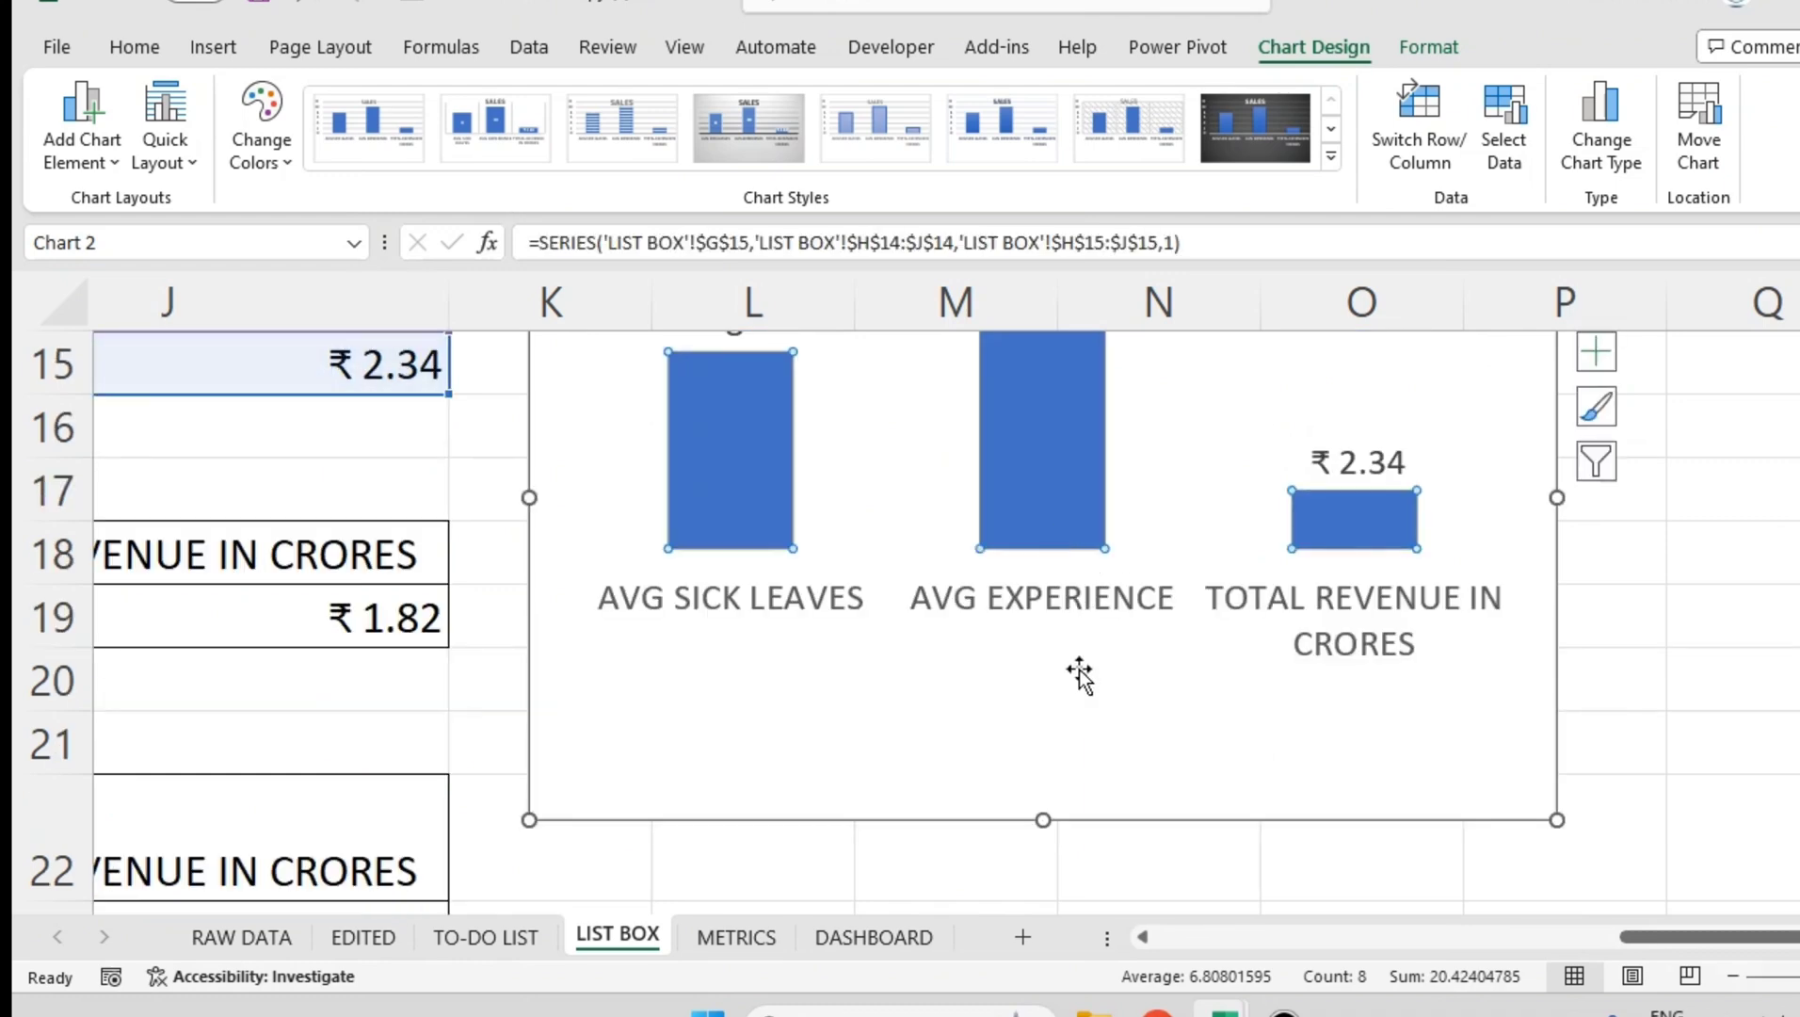
left_click(1063, 809)
left_click_drag(1042, 818, 1061, 690)
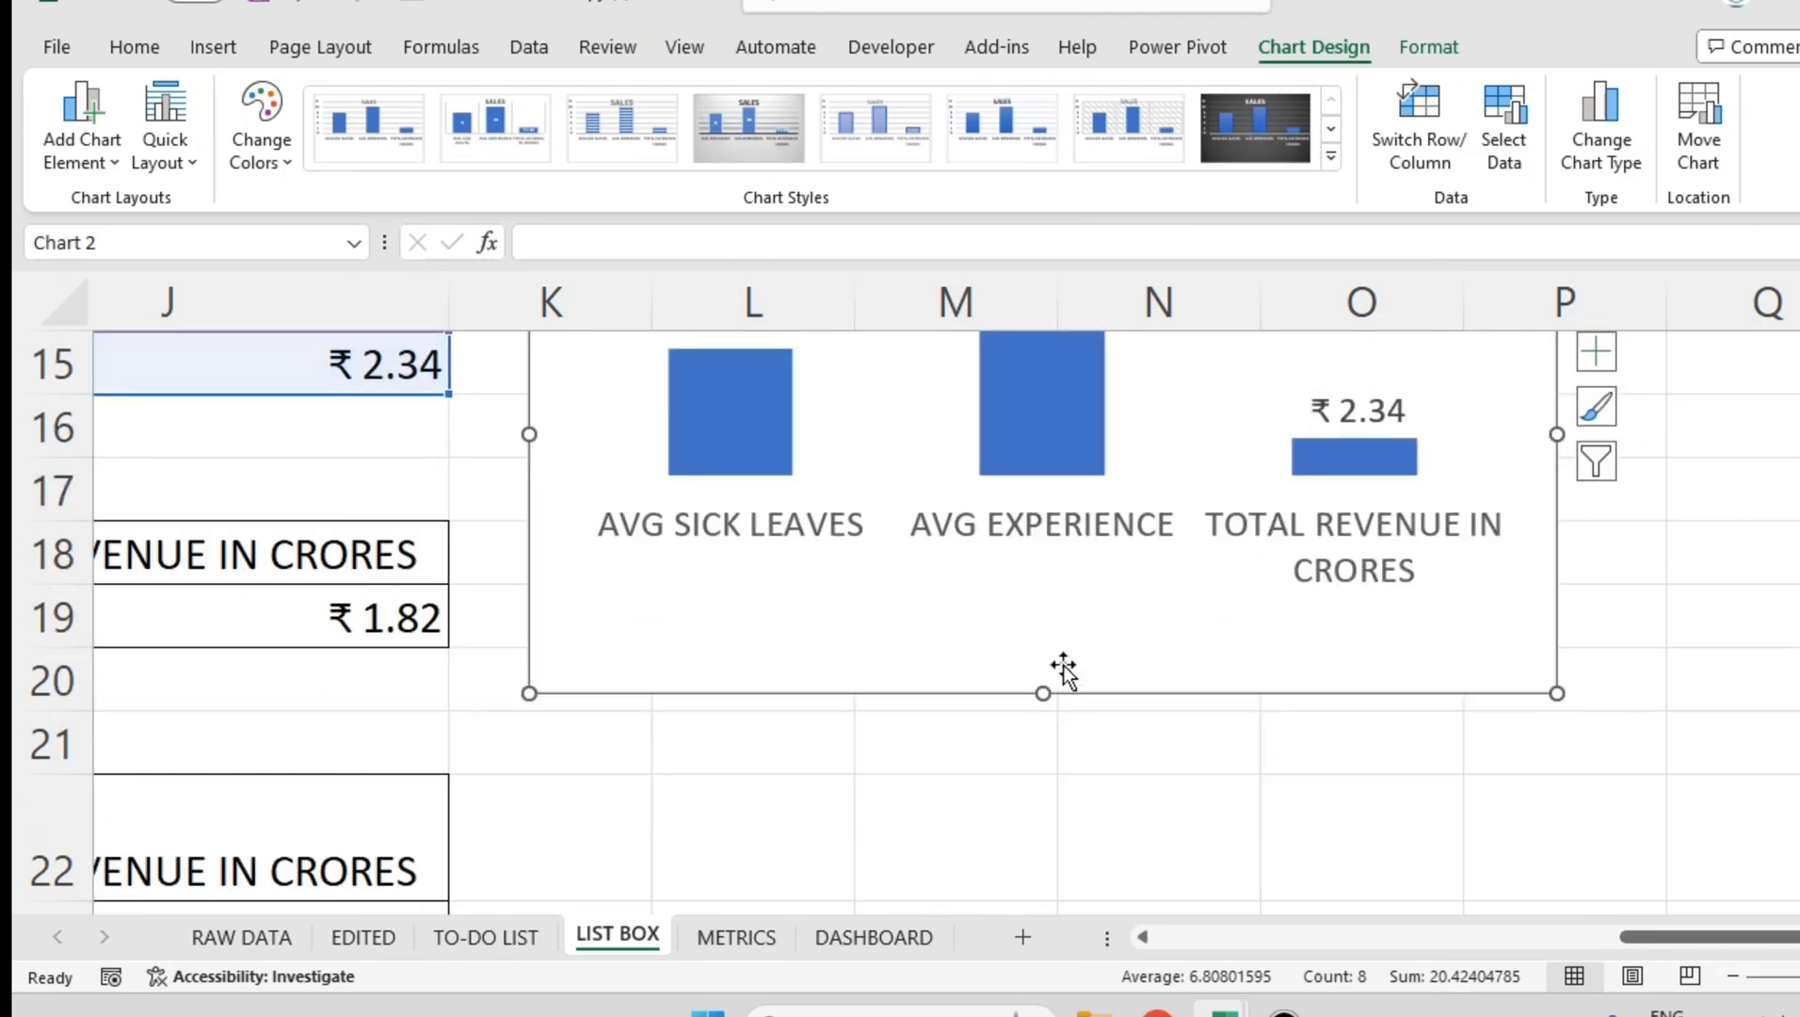
- Reduce the SALES chart's category axis labels to font size 7 and extend the plot area down towards the chart's lower edge
left_click(1068, 513)
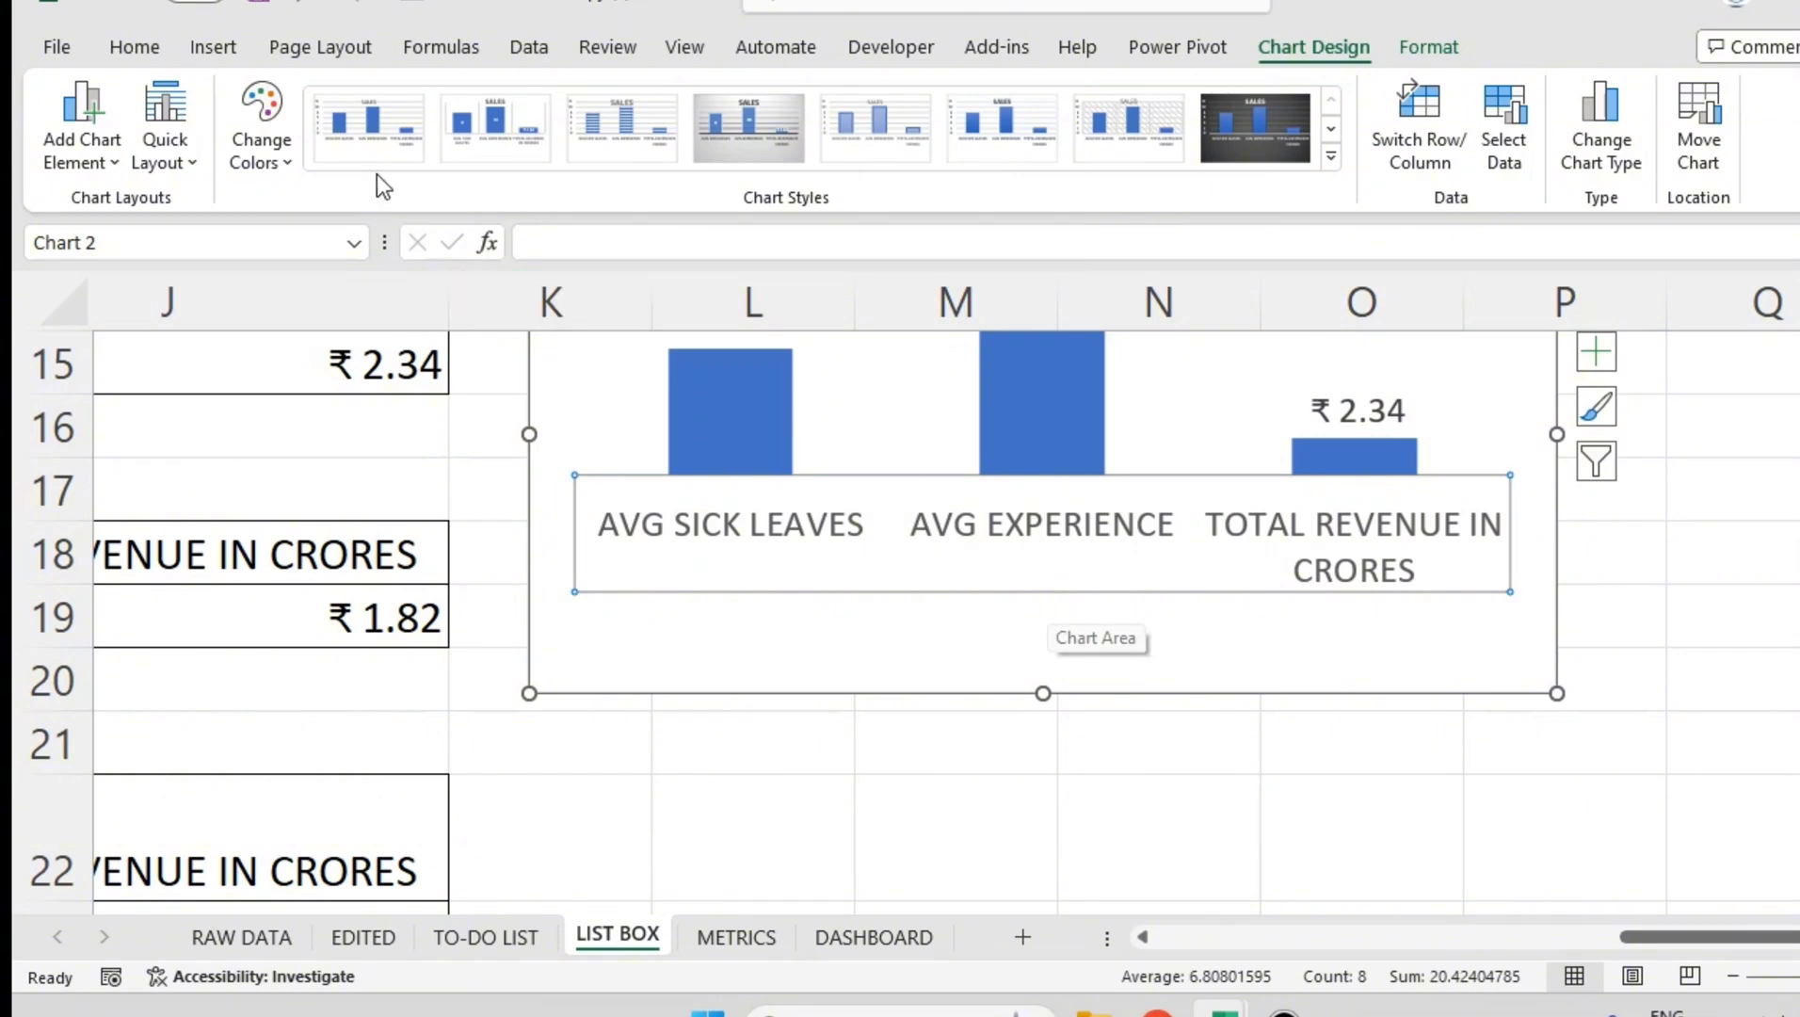
left_click(135, 47)
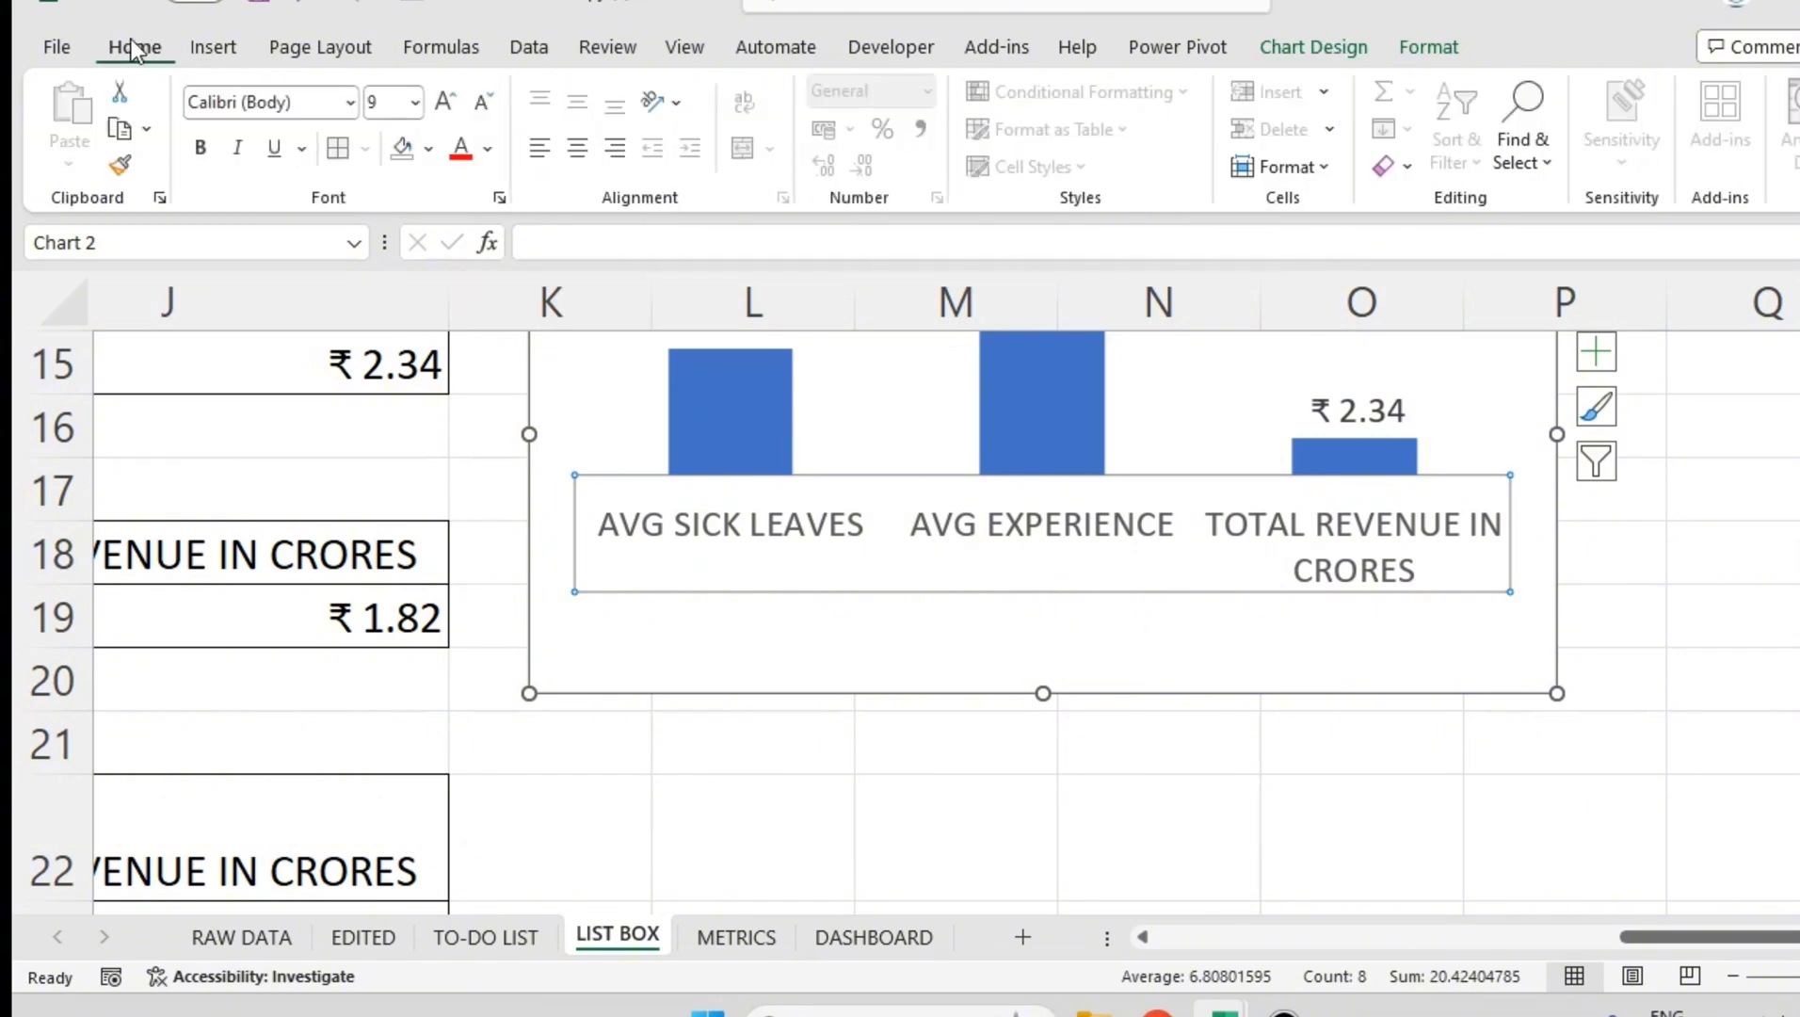
double_click(484, 103)
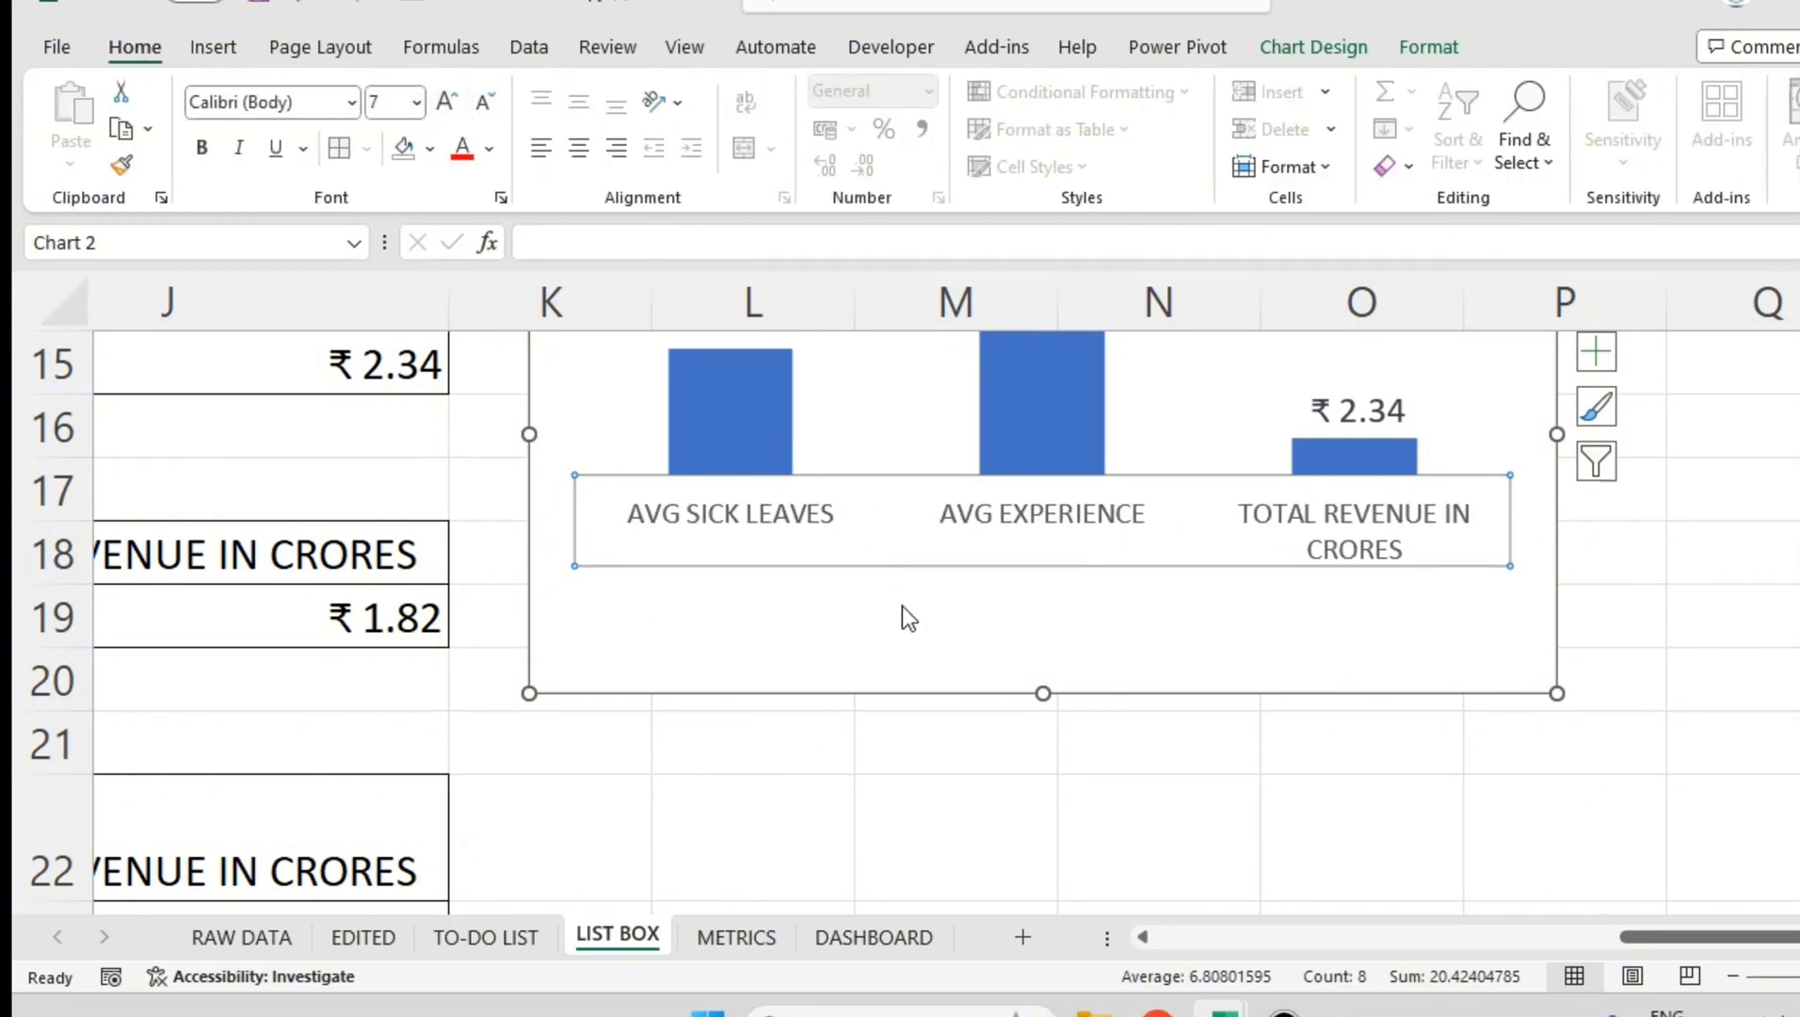
left_click(875, 456)
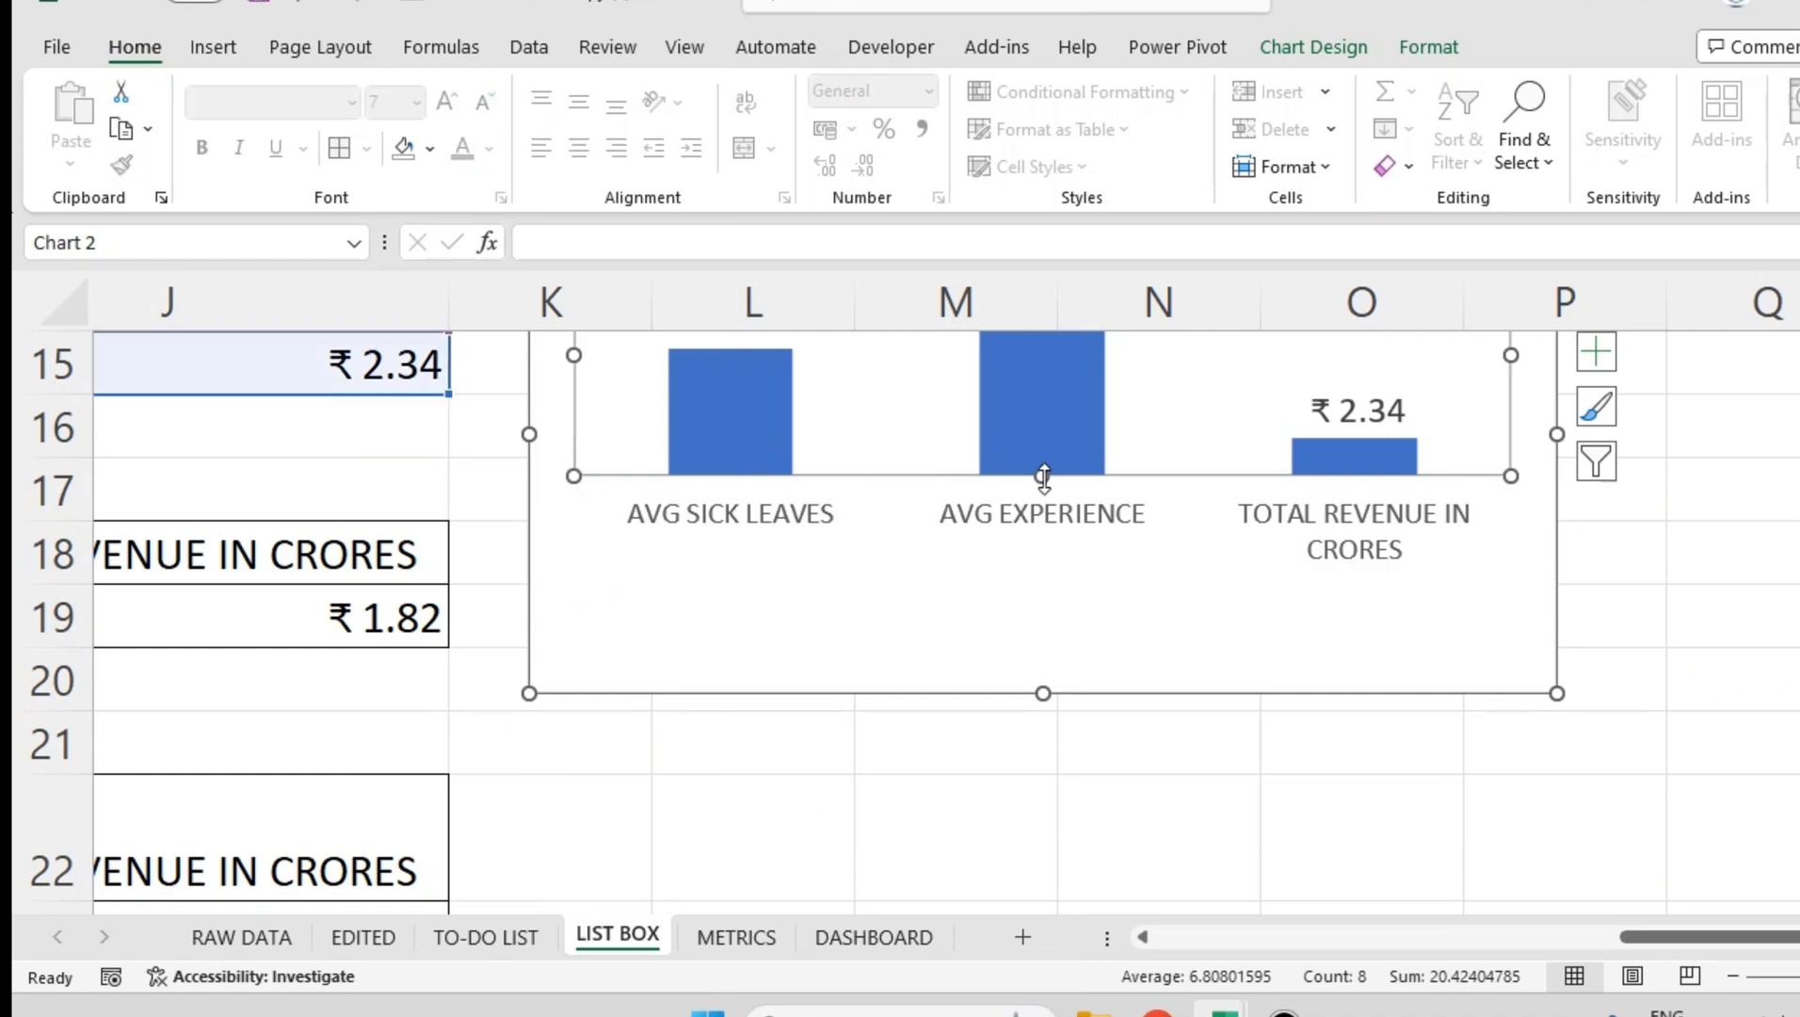
left_click_drag(1043, 475, 1042, 577)
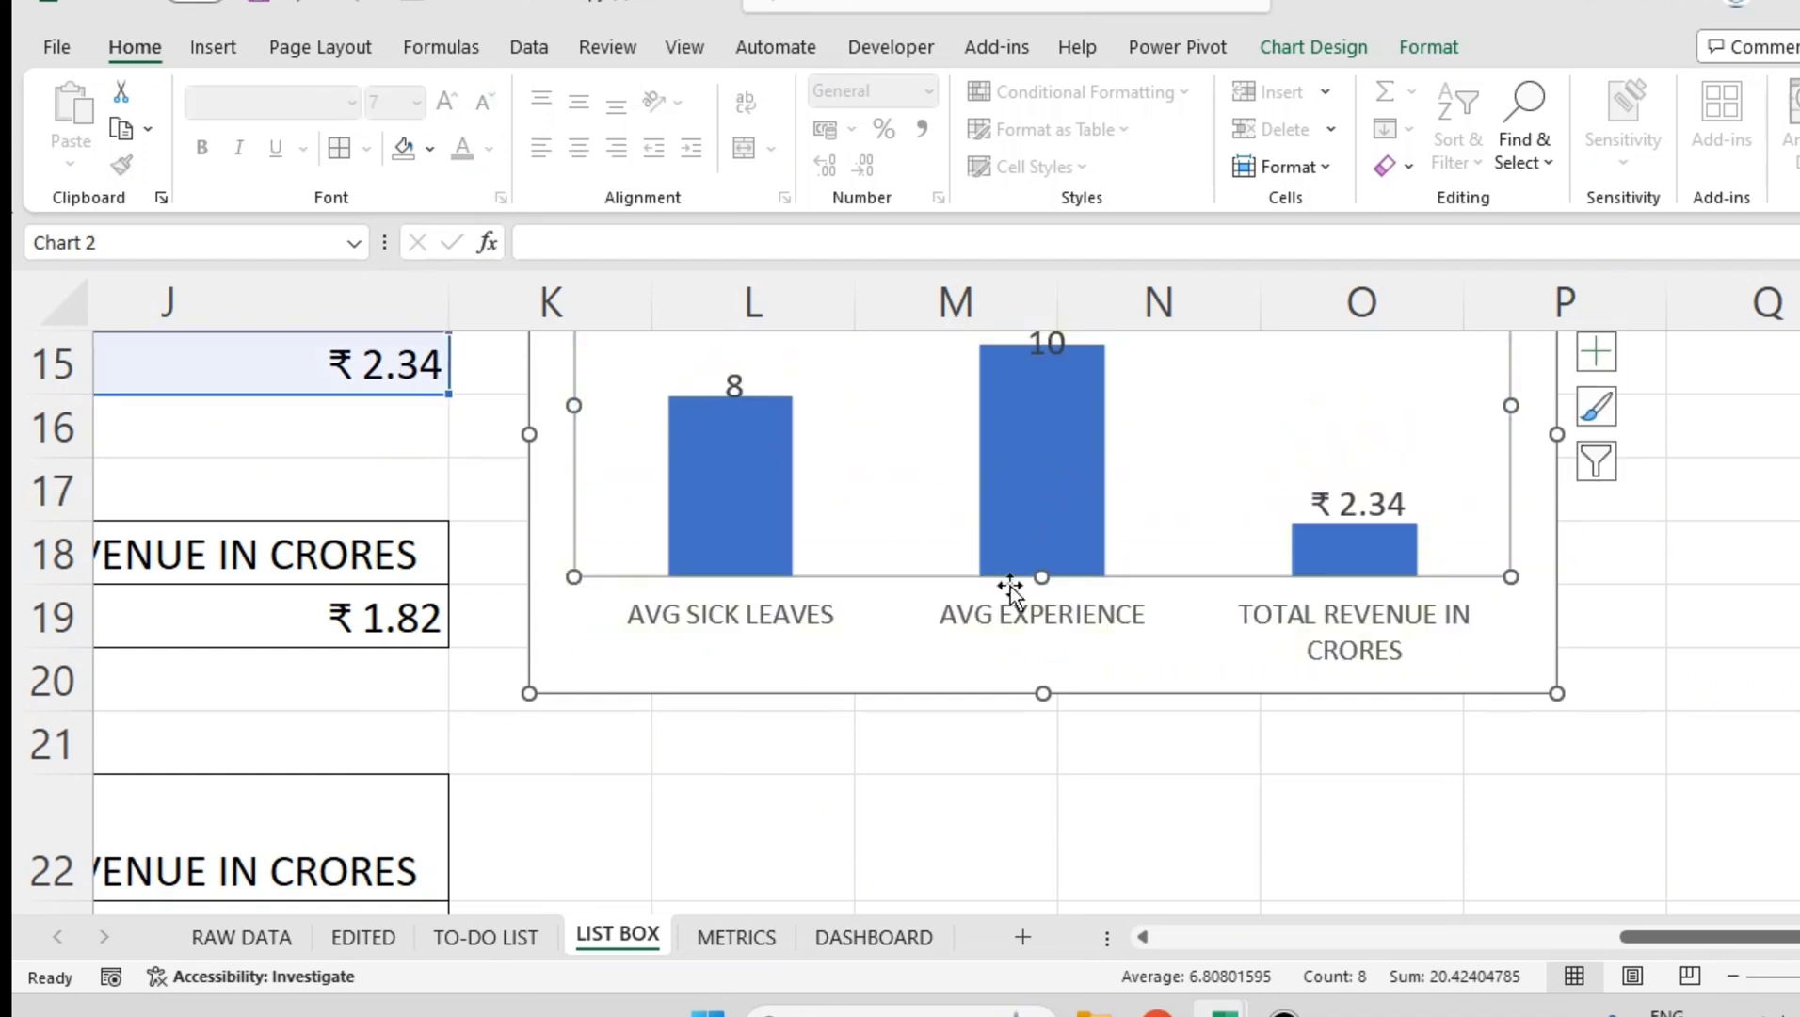
- Raise the AVG EXPERIENCE and AVG SICK LEAVES data labels clear of their column tops
scroll(1119, 624, "up", 1)
left_click(1047, 526)
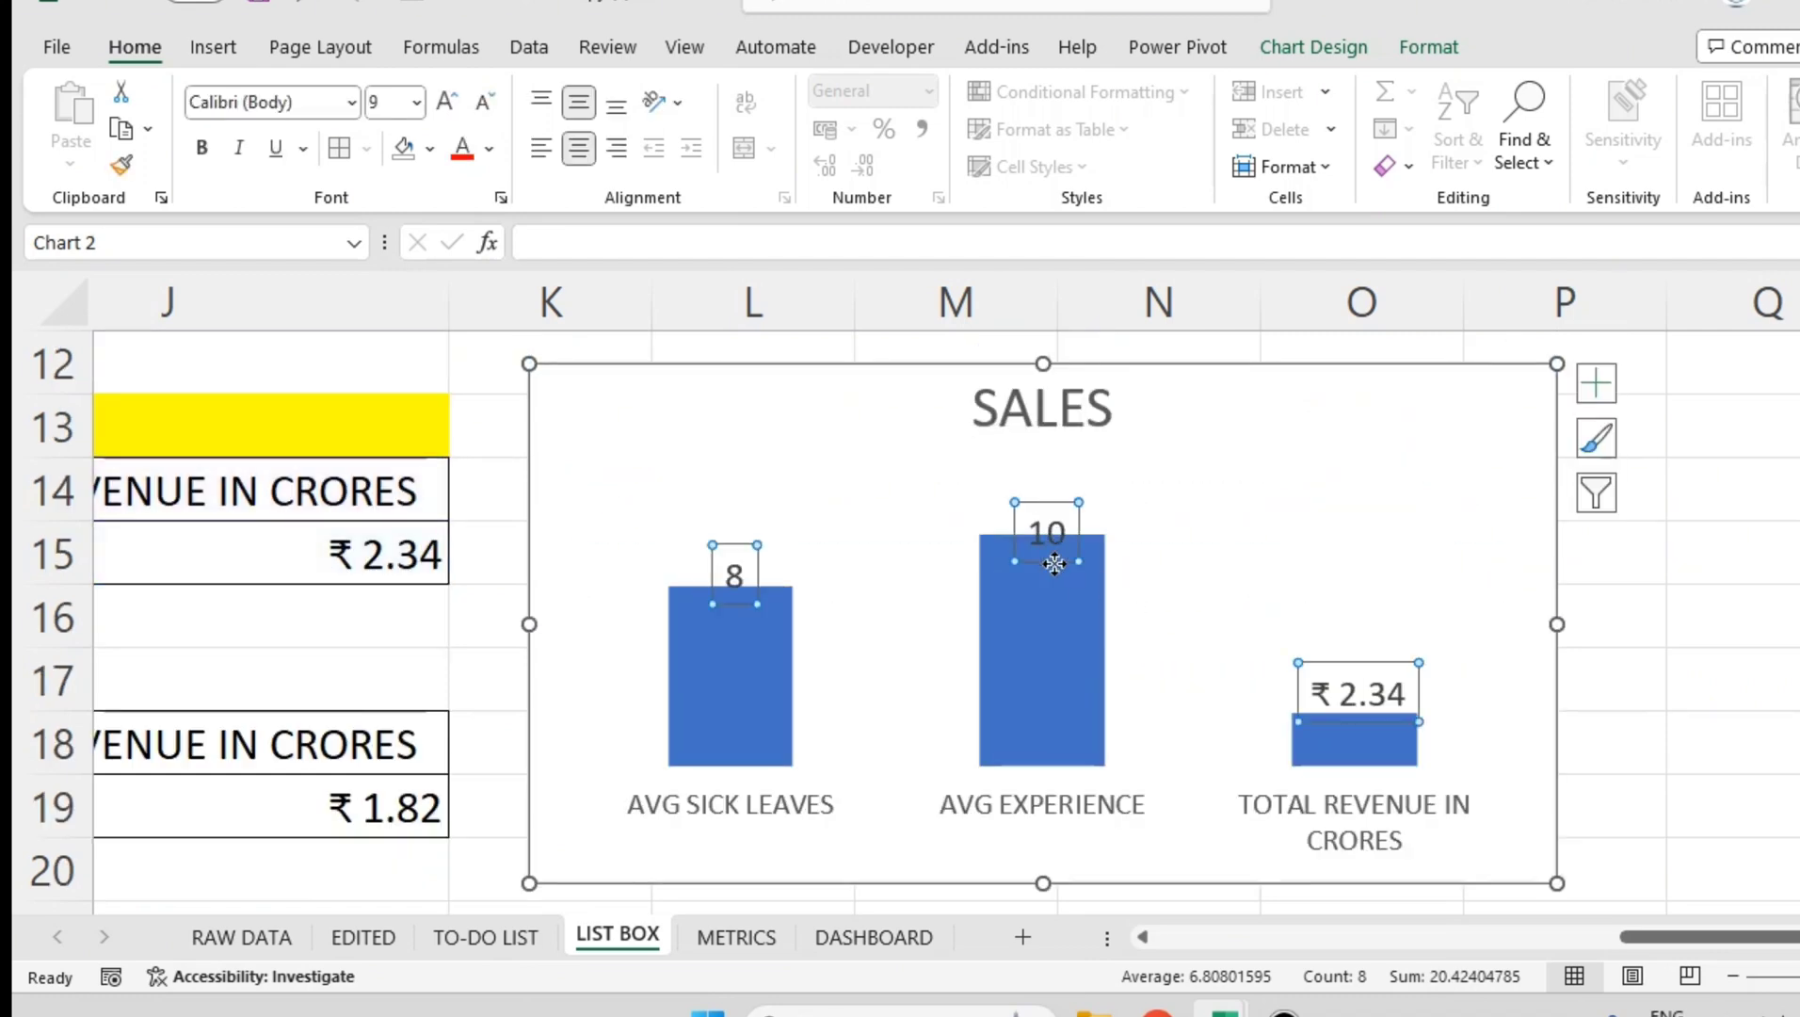
left_click(1054, 563)
left_click_drag(1055, 563, 1048, 538)
left_click(1366, 692)
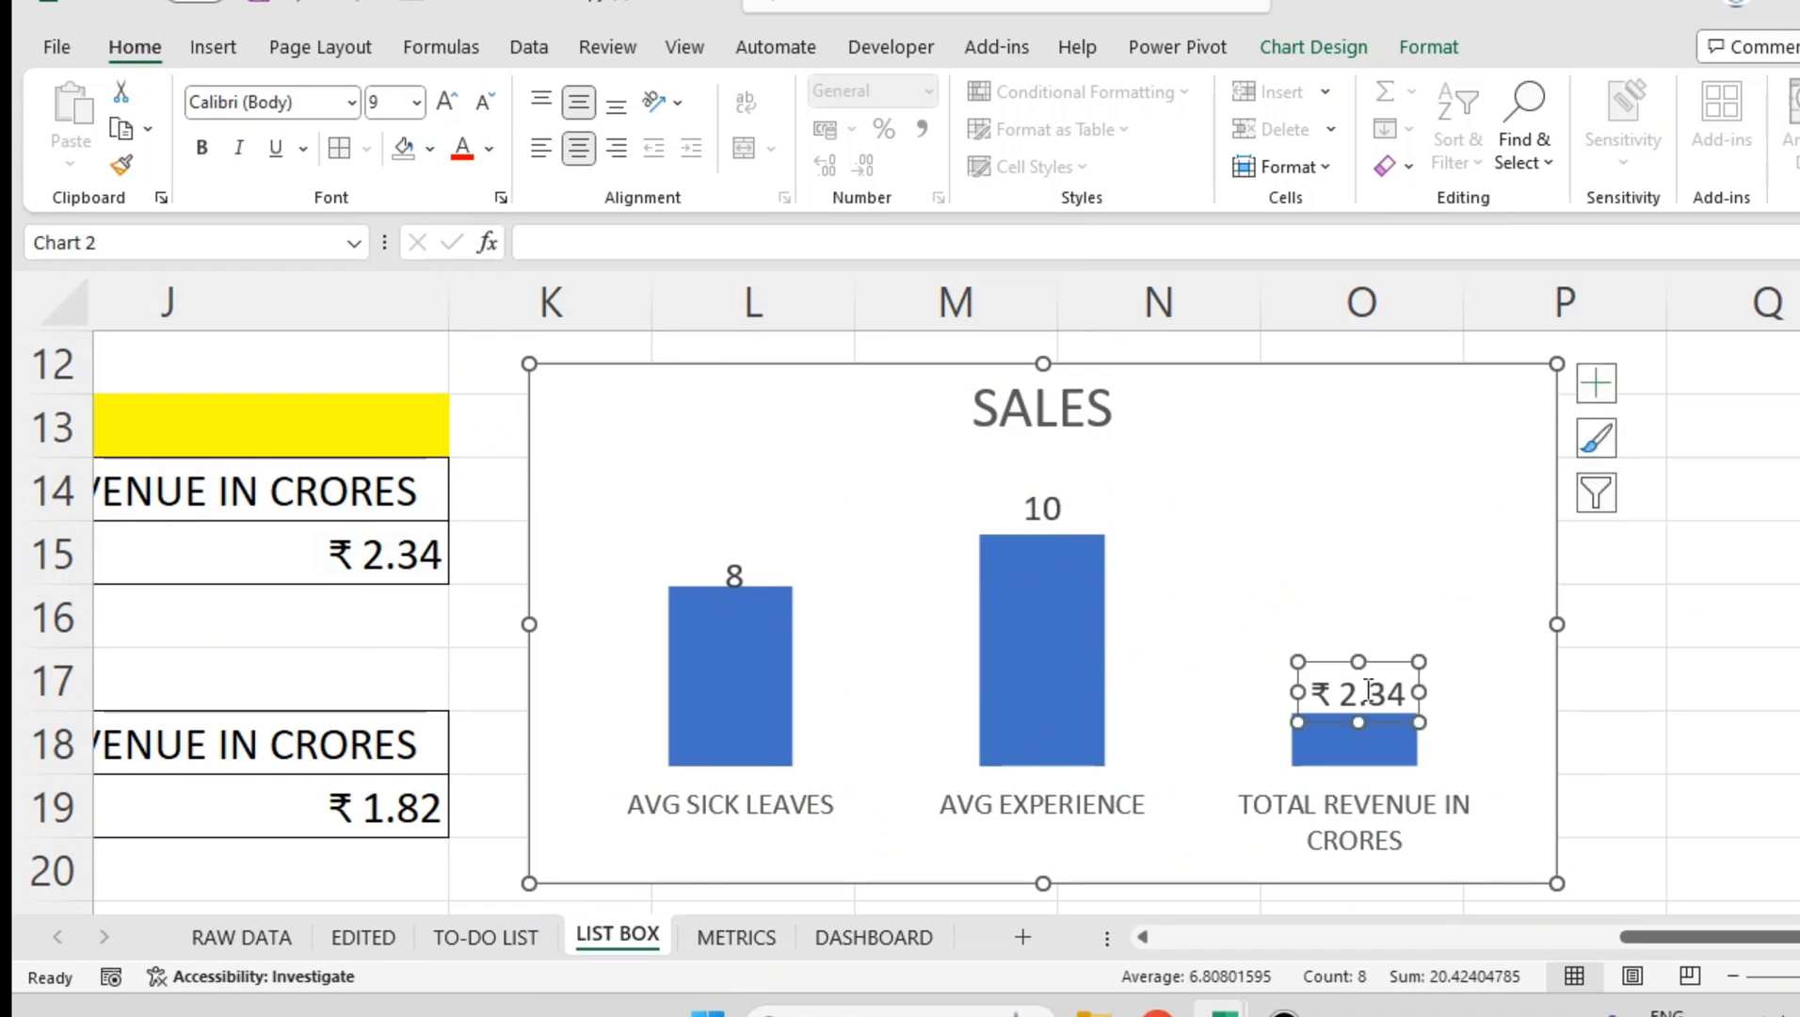
left_click(734, 579)
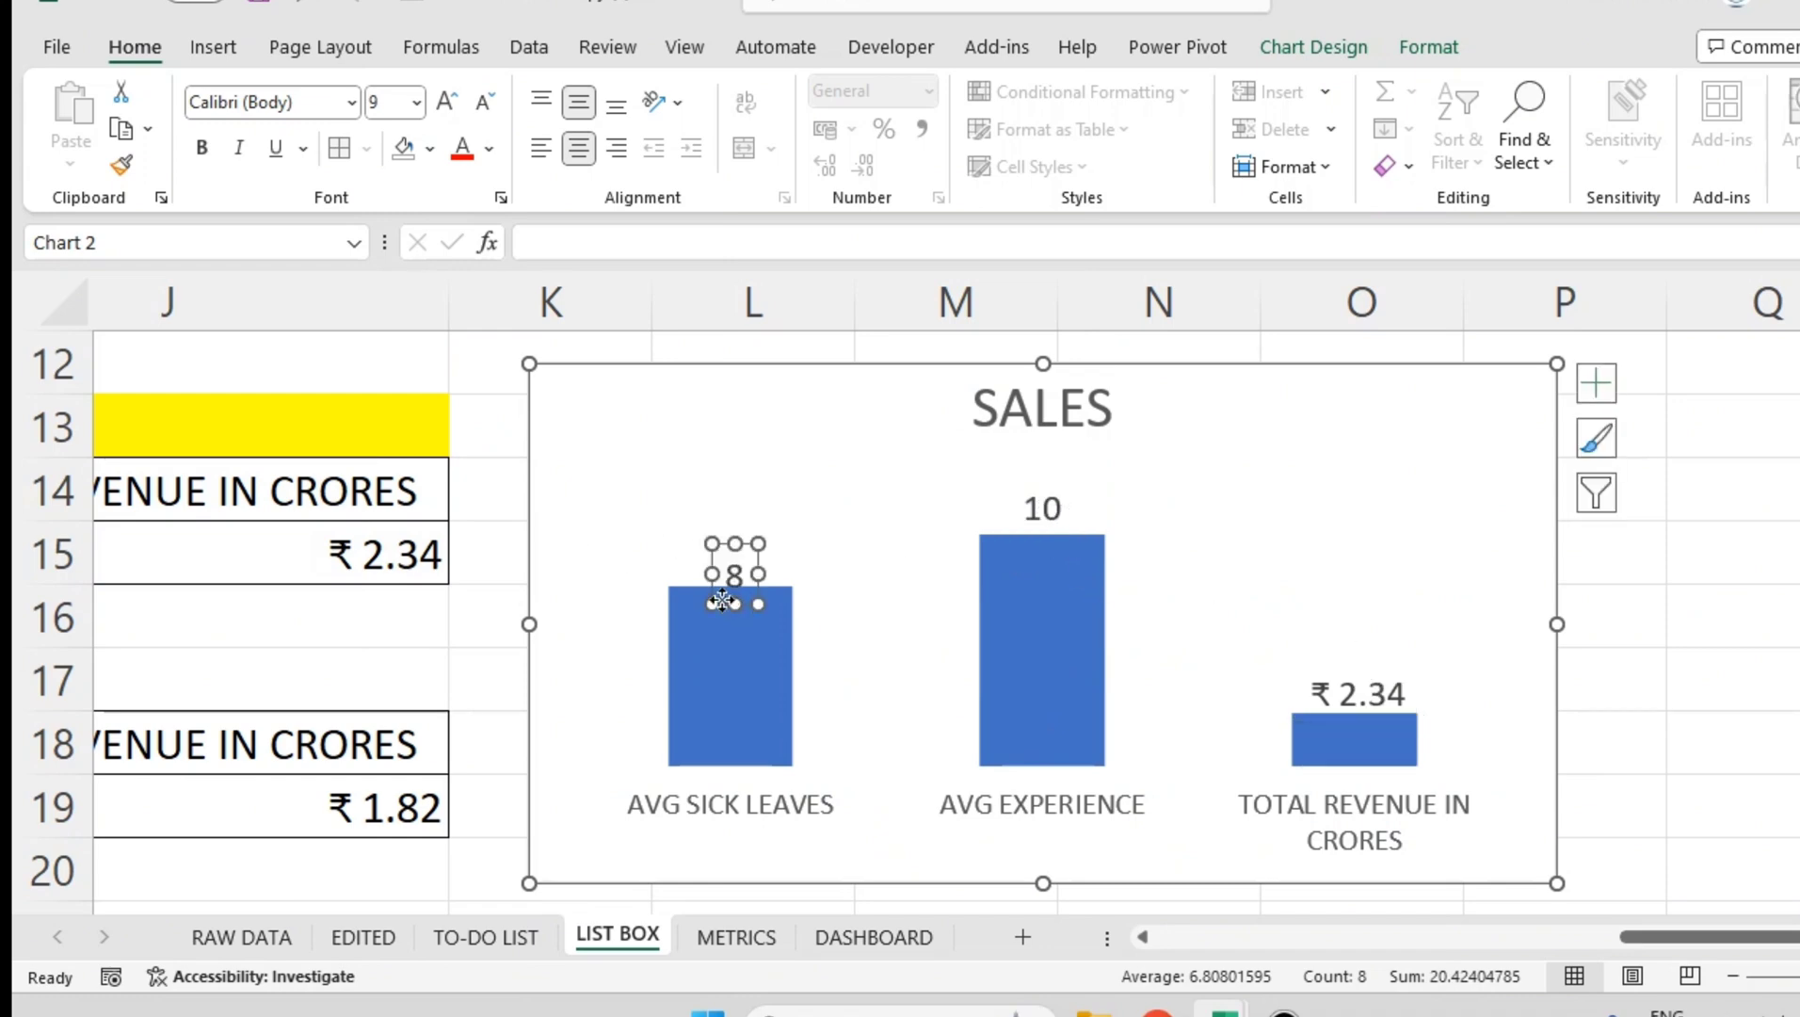
left_click_drag(721, 600, 717, 583)
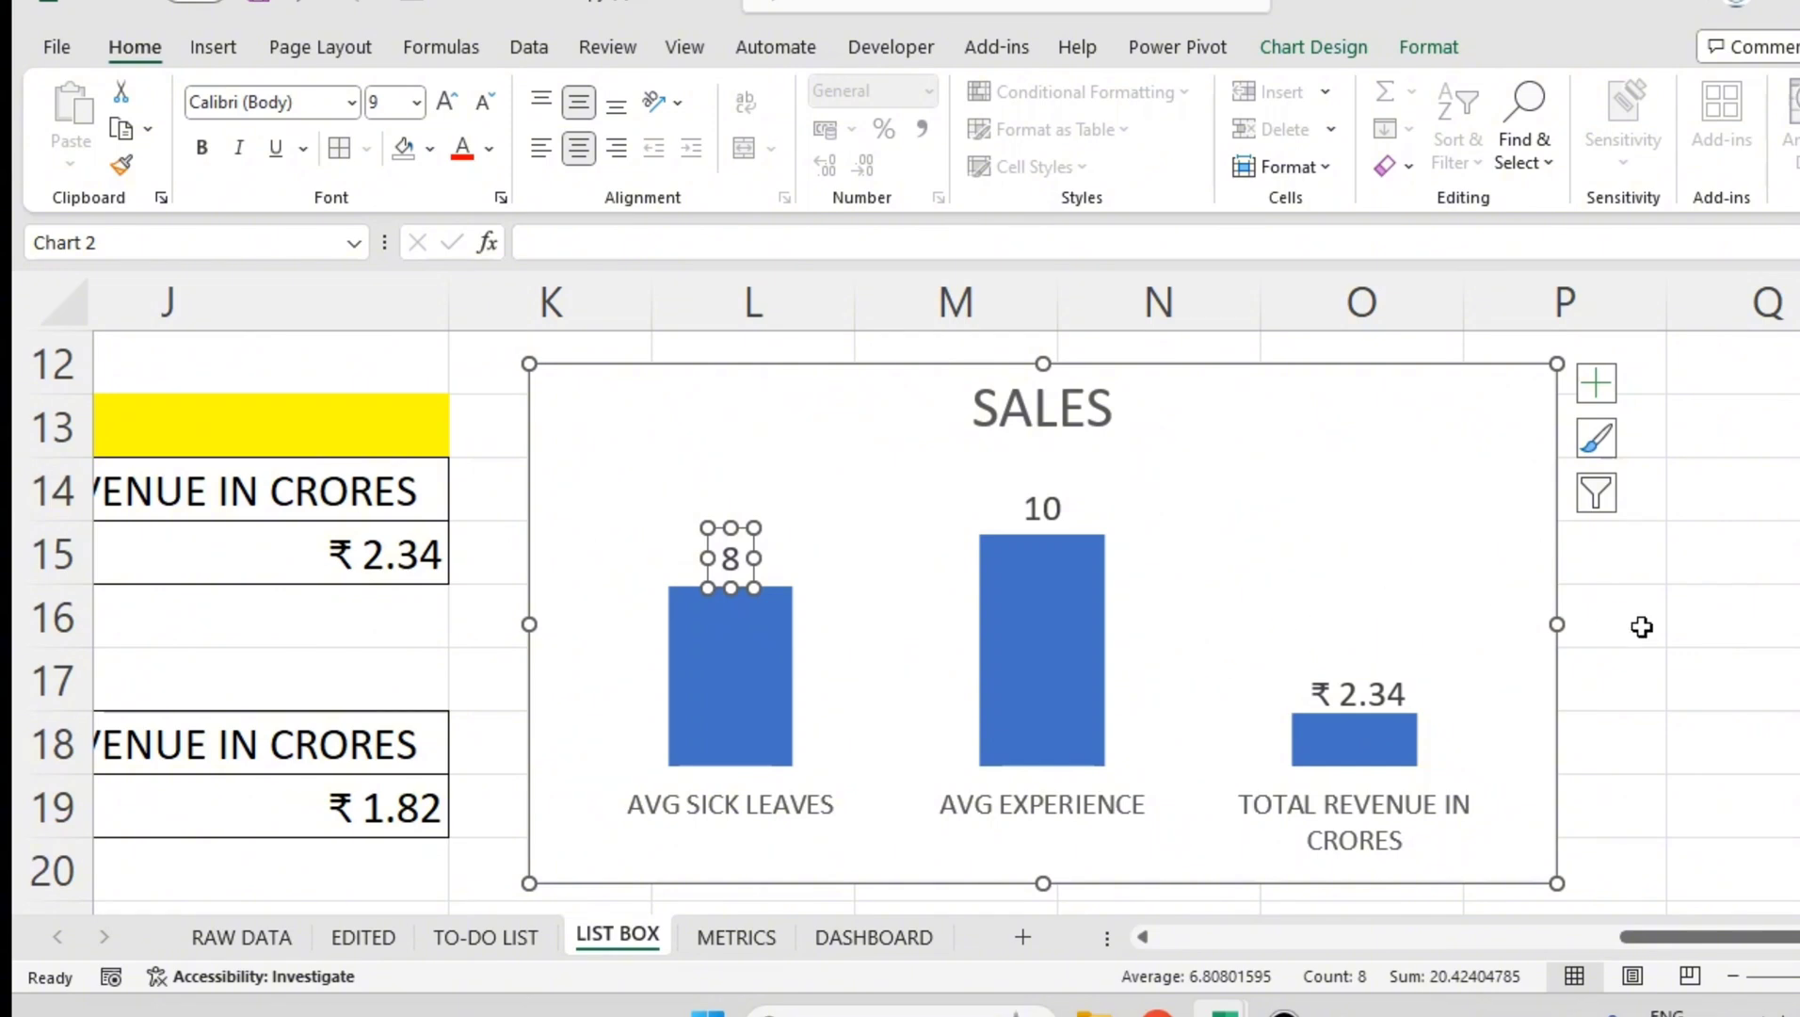
left_click(1688, 618)
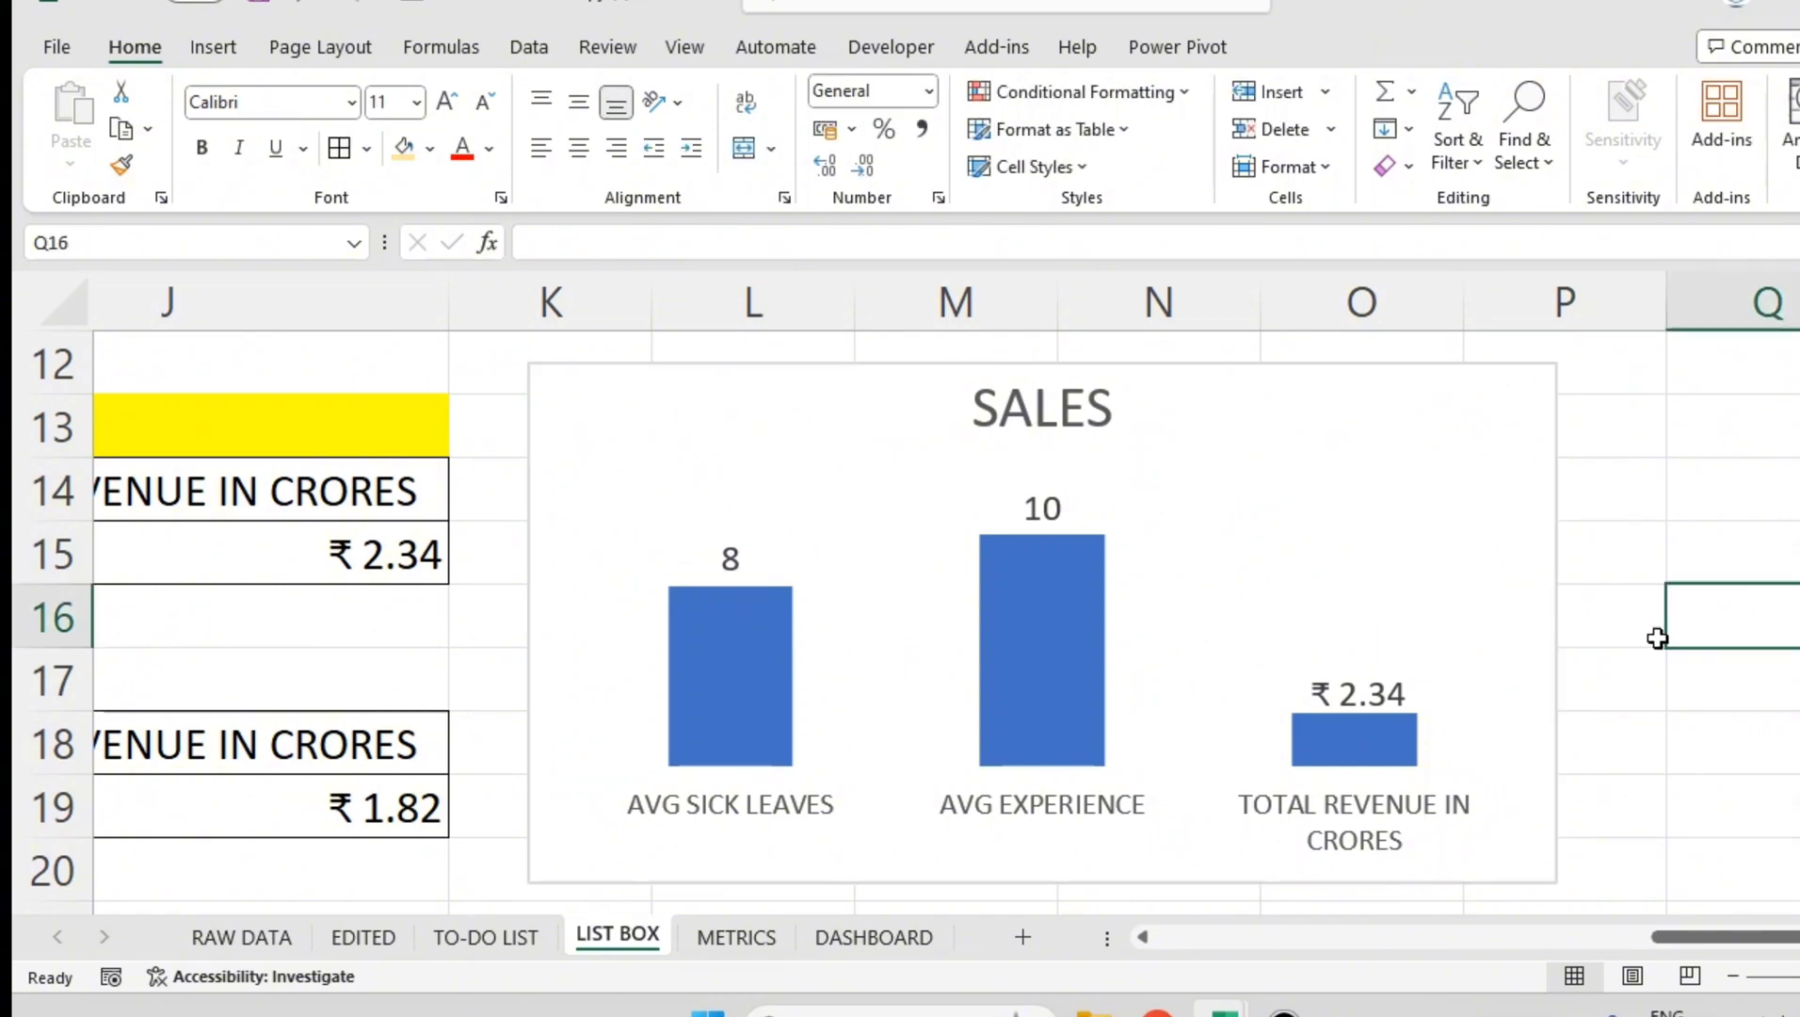
- Set the SALES chart area's shape fill to No Fill
left_click(1511, 538)
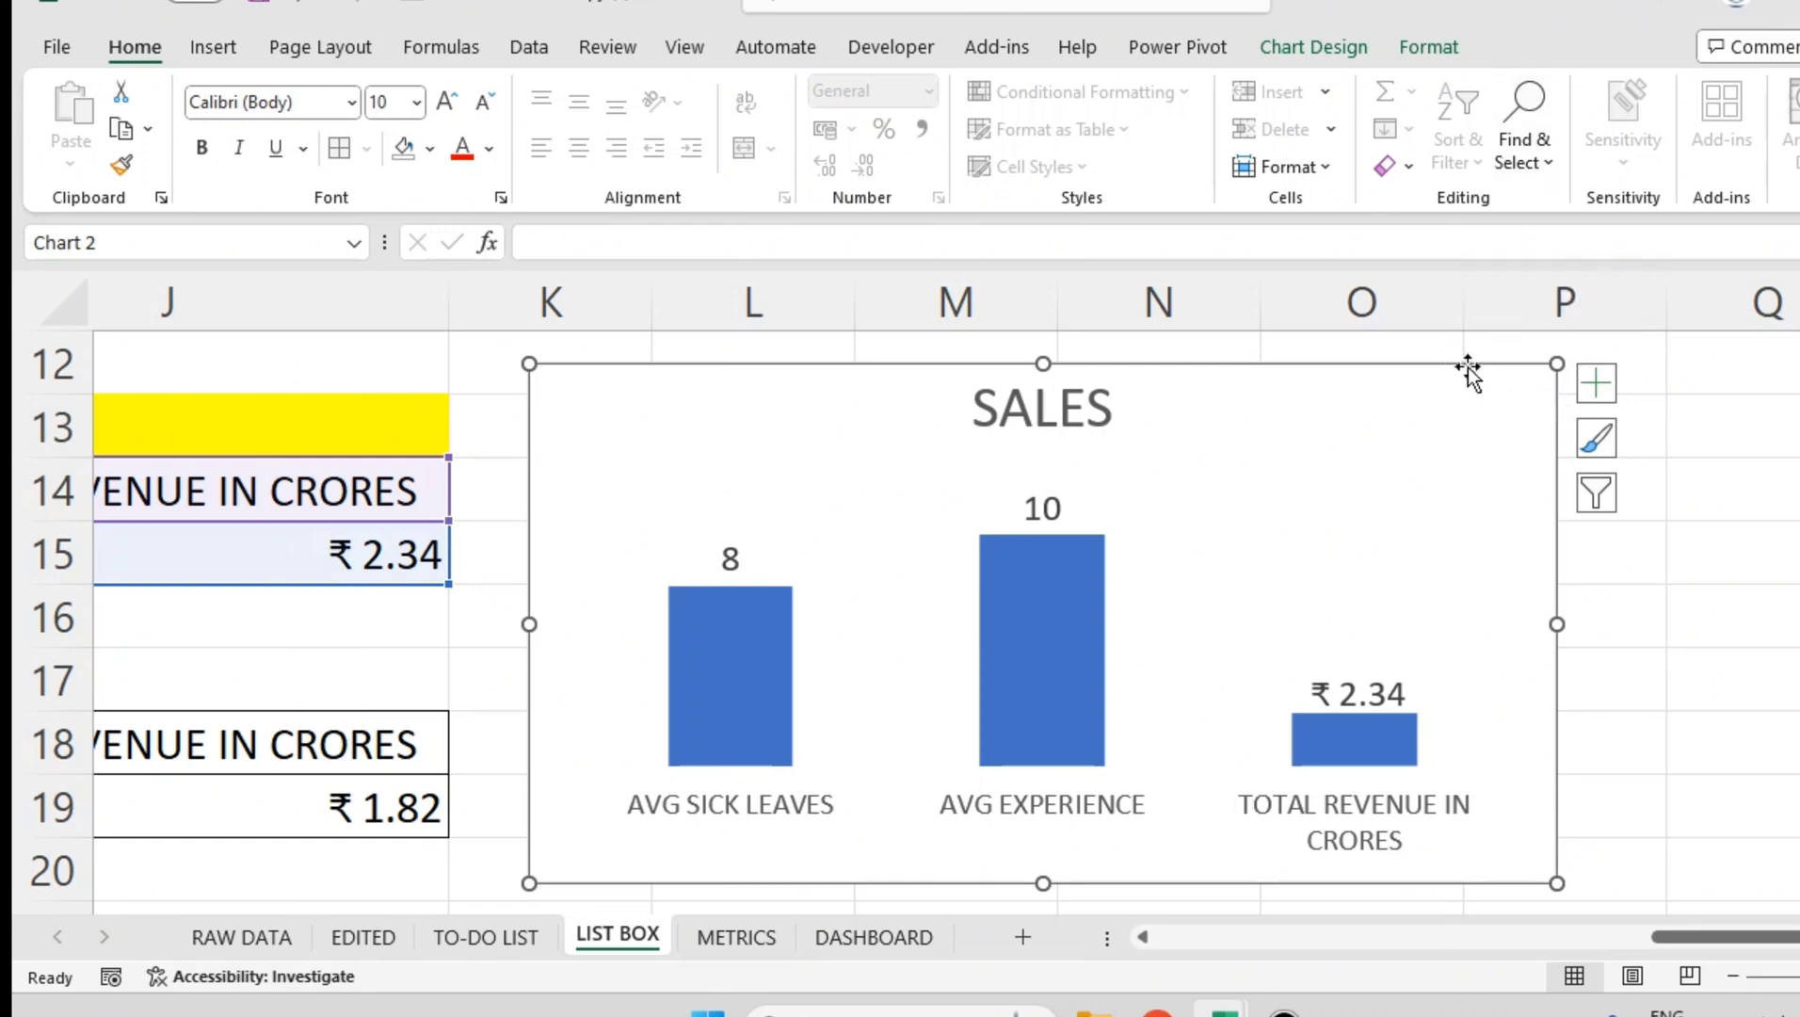
left_click(1437, 52)
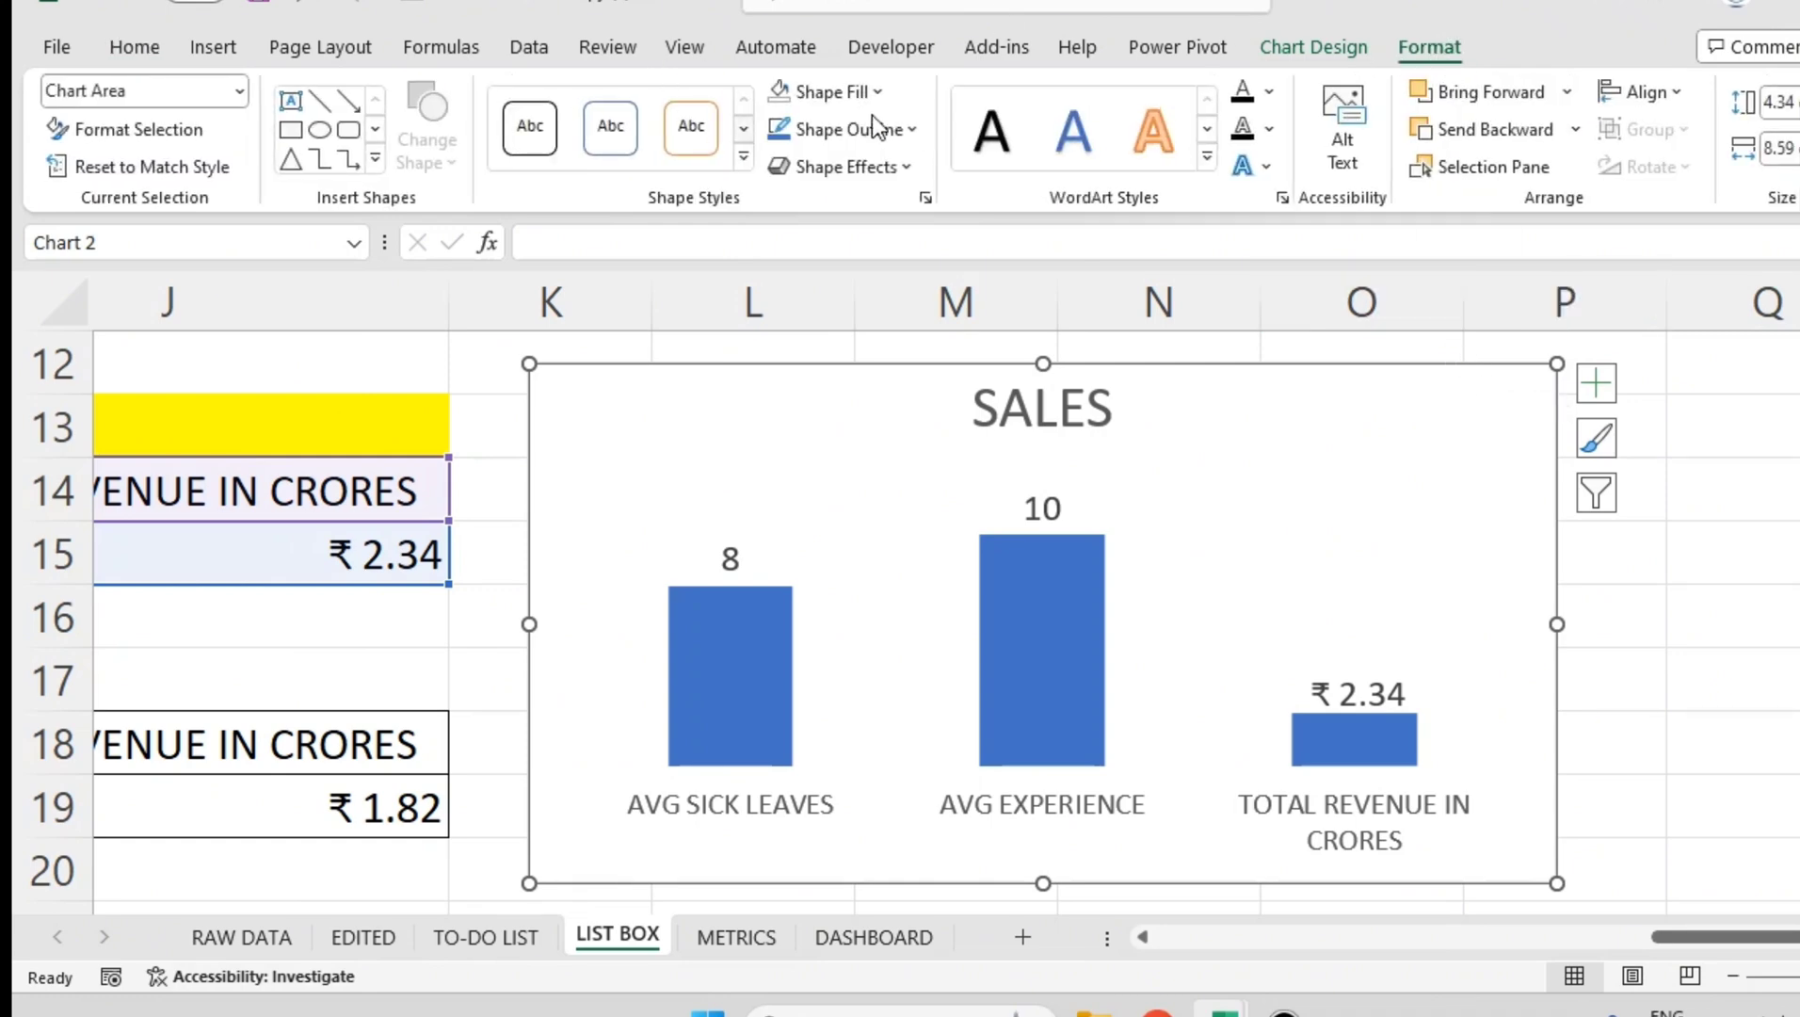
left_click(833, 91)
left_click(876, 455)
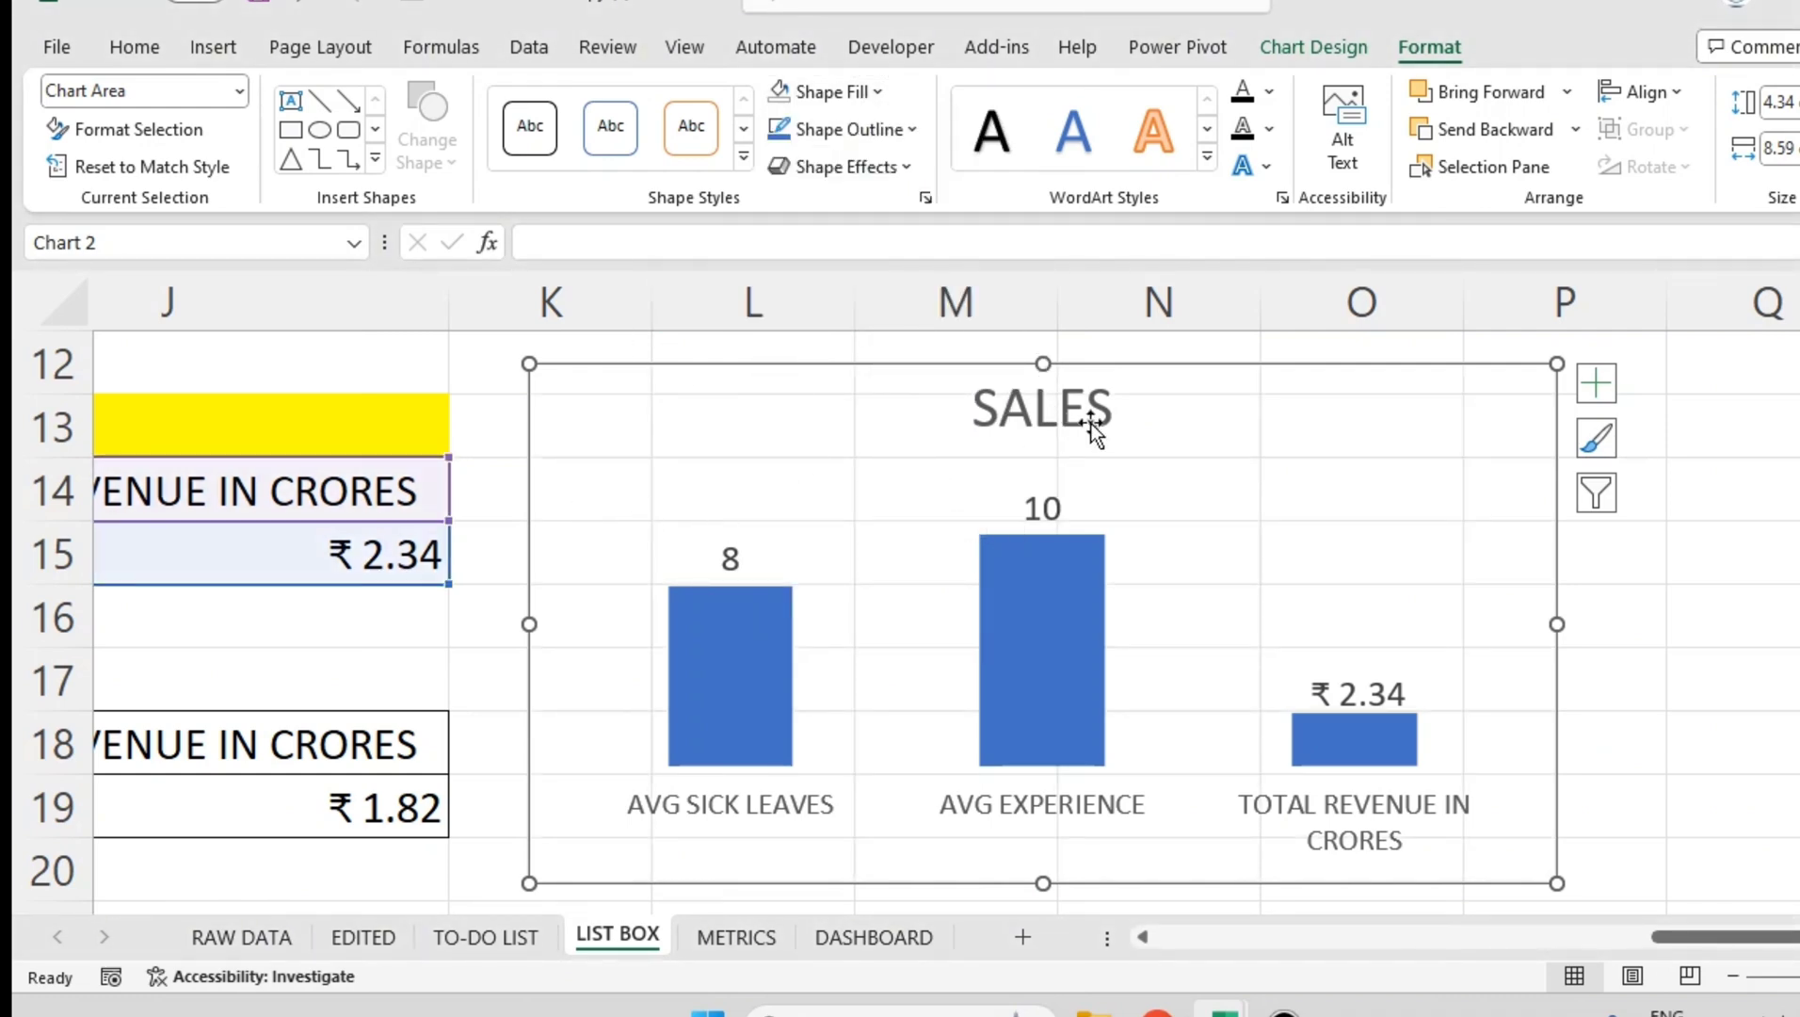
- Review the DASHBOARD, METRICS and TO-DO LIST sheets and return to the LIST BOX sheet
left_click(876, 938)
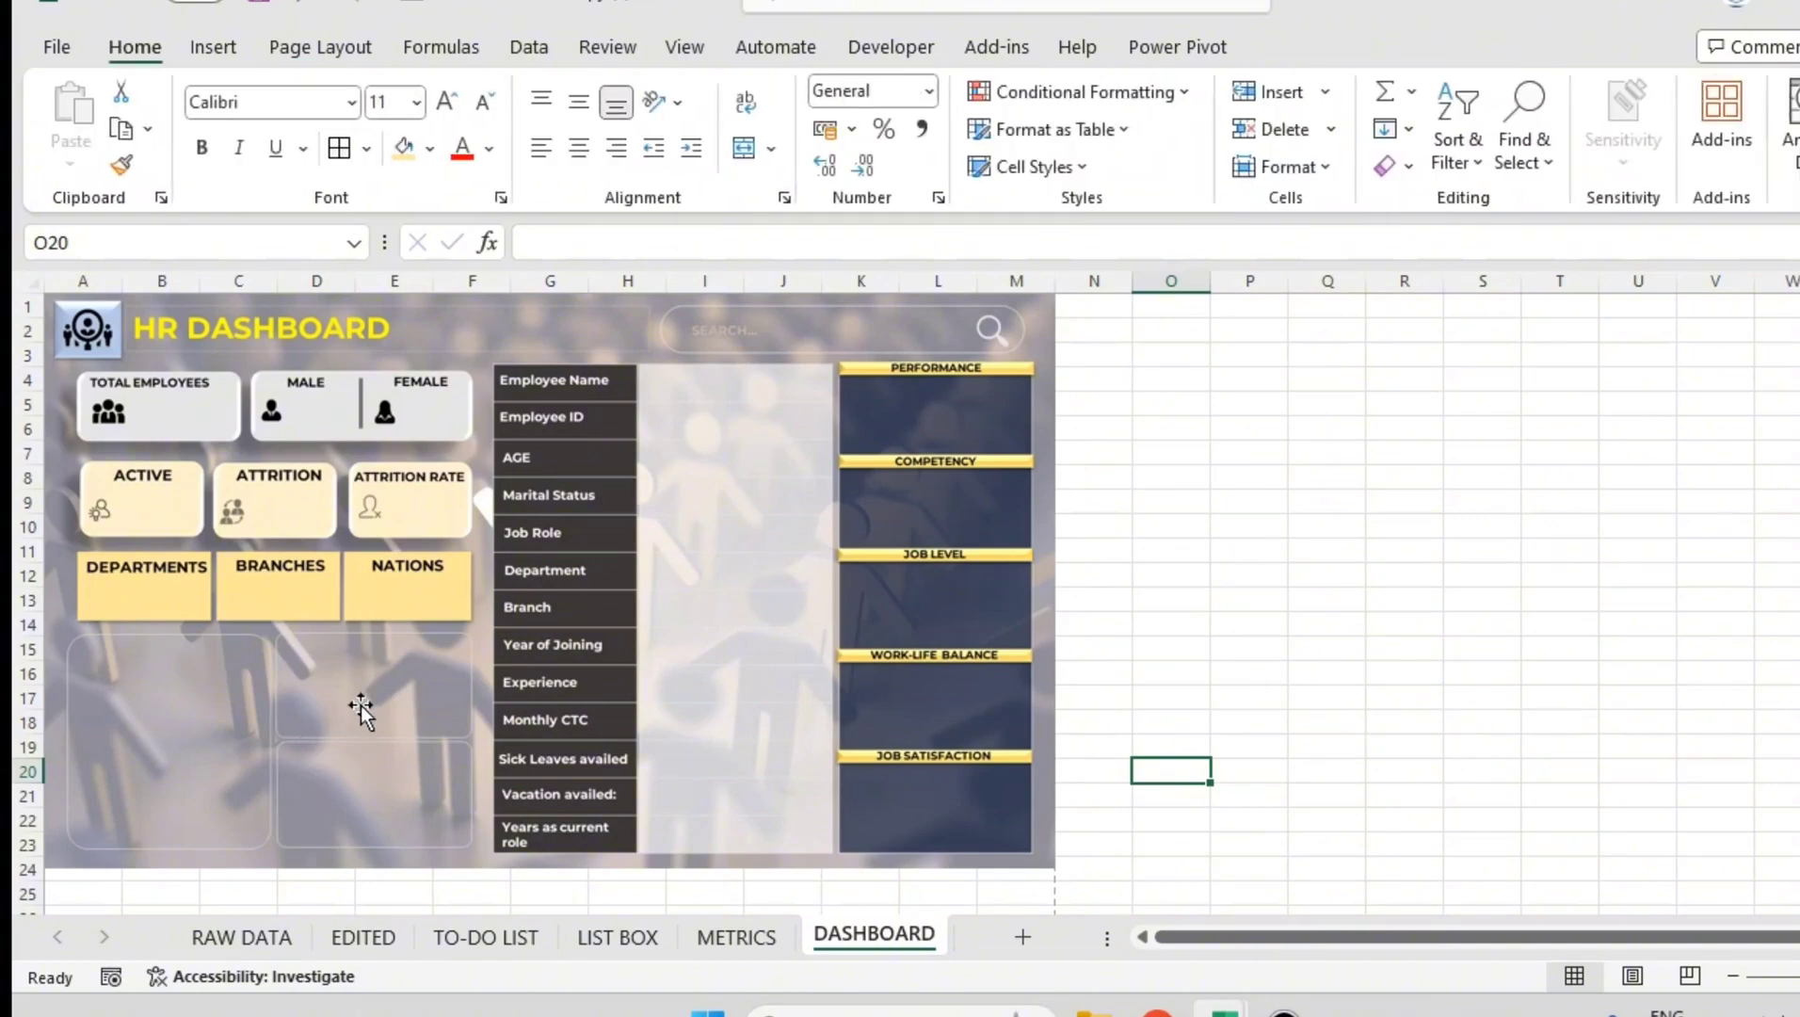
left_click(722, 941)
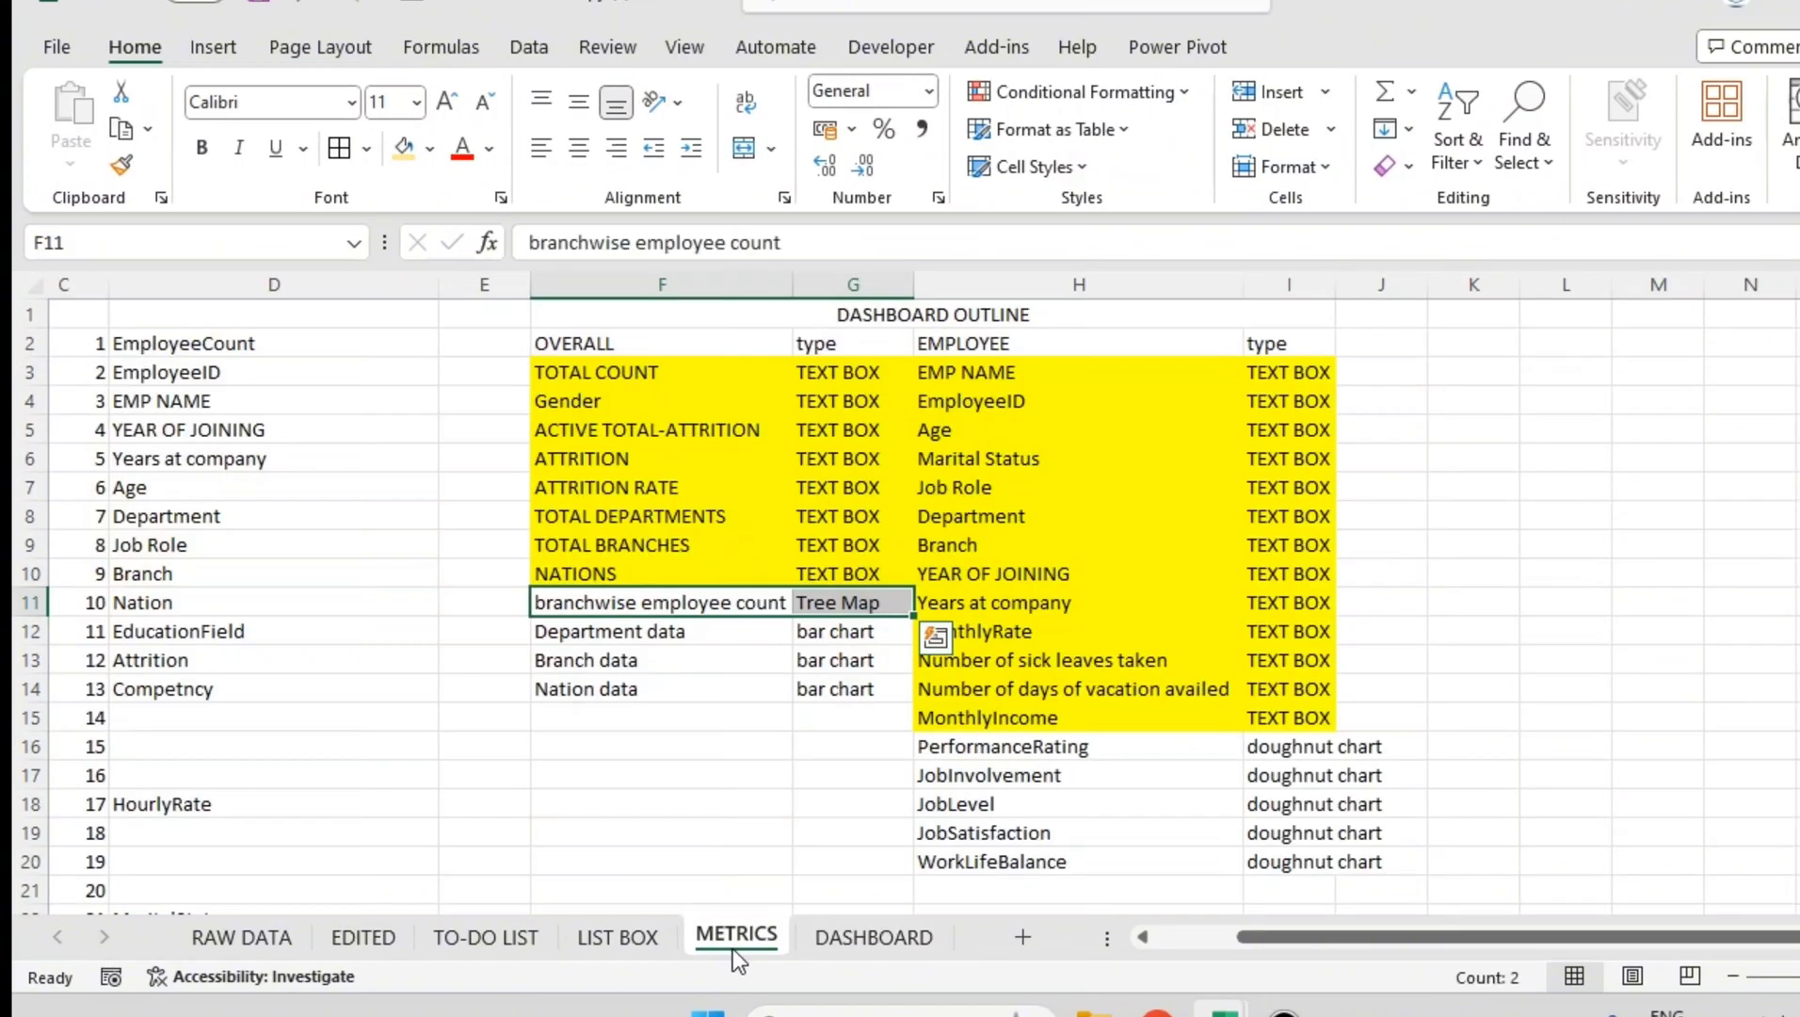
left_click(488, 941)
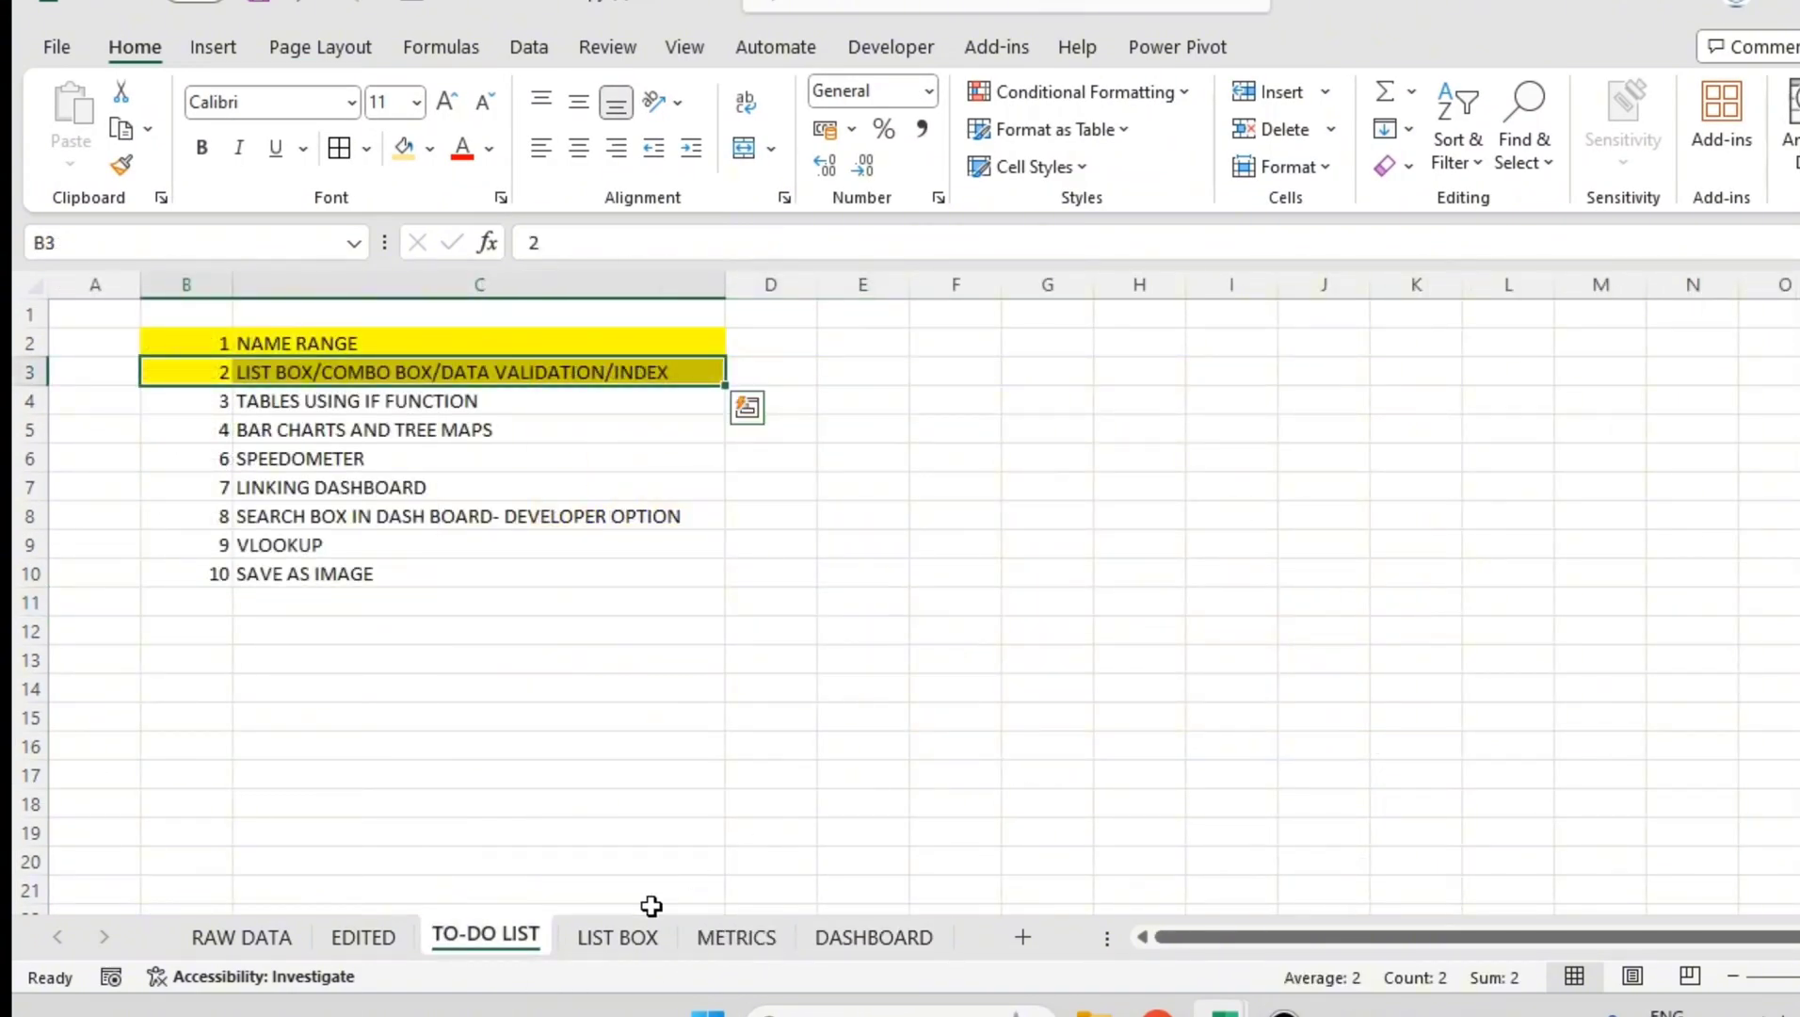
left_click(618, 938)
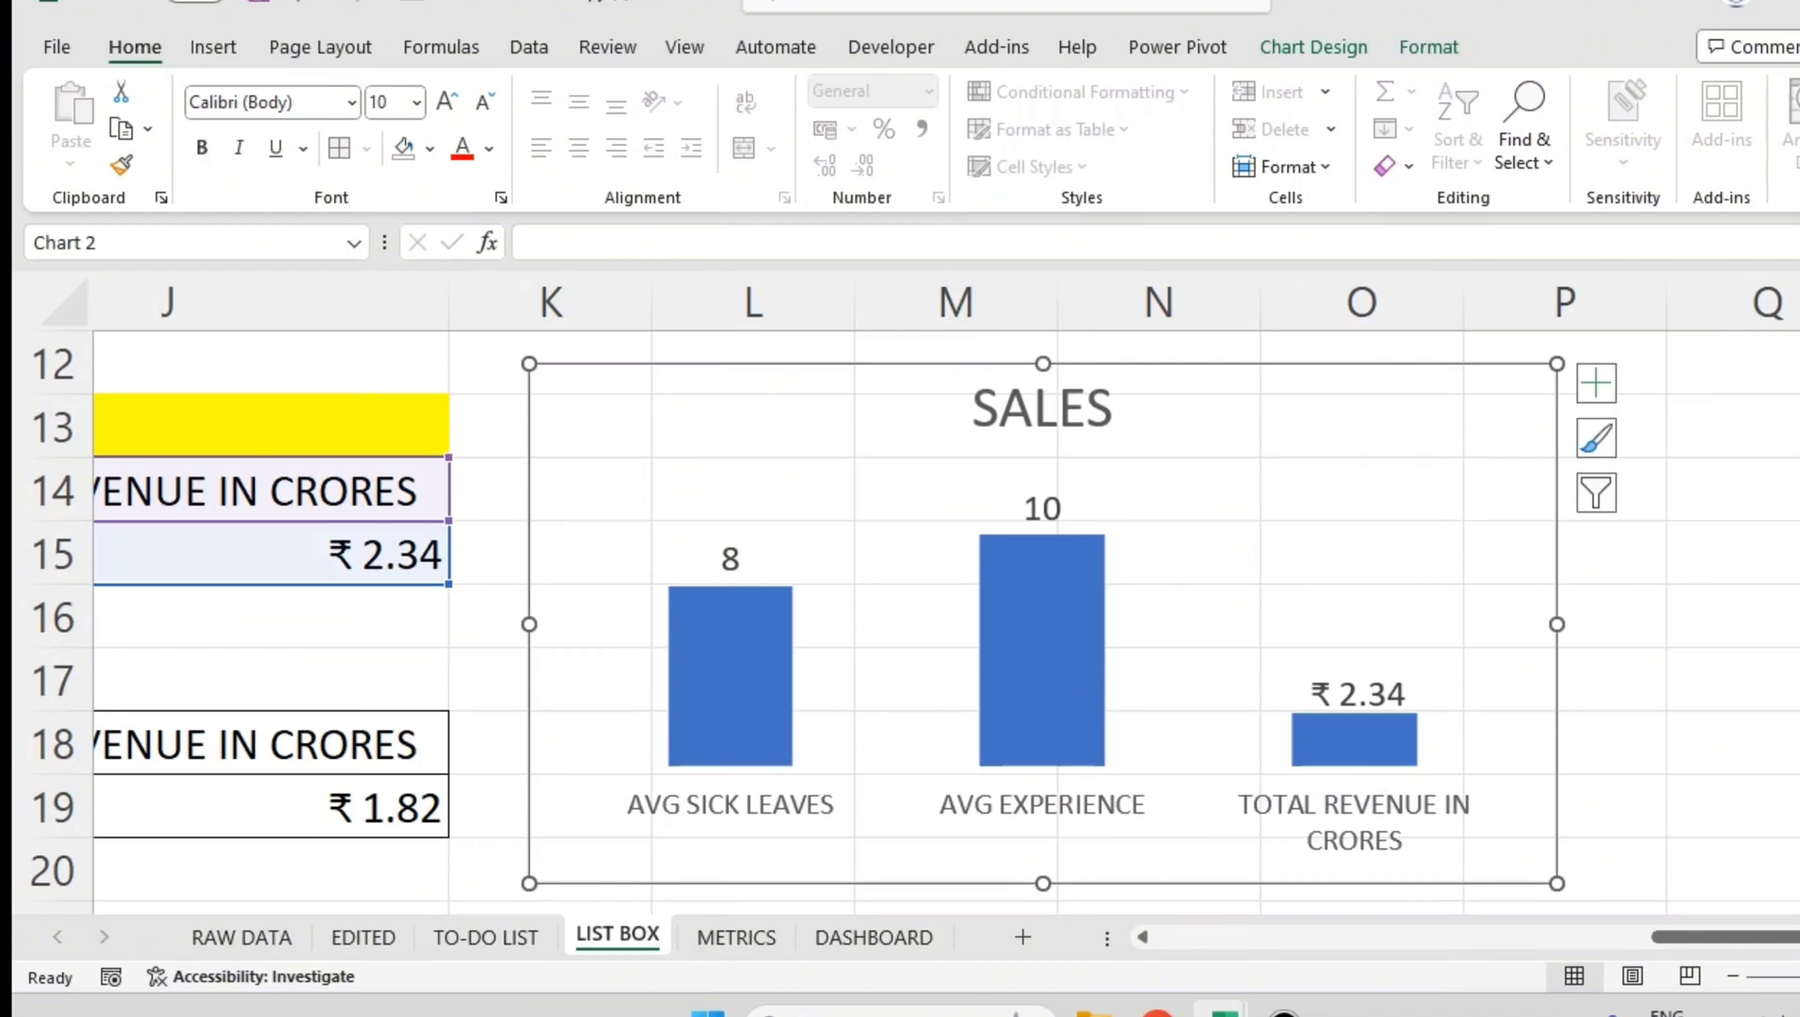
- Raise the TOTAL REVENUE IN CRORES data label so it sits just above its column
key("Escape")
left_click(718, 562)
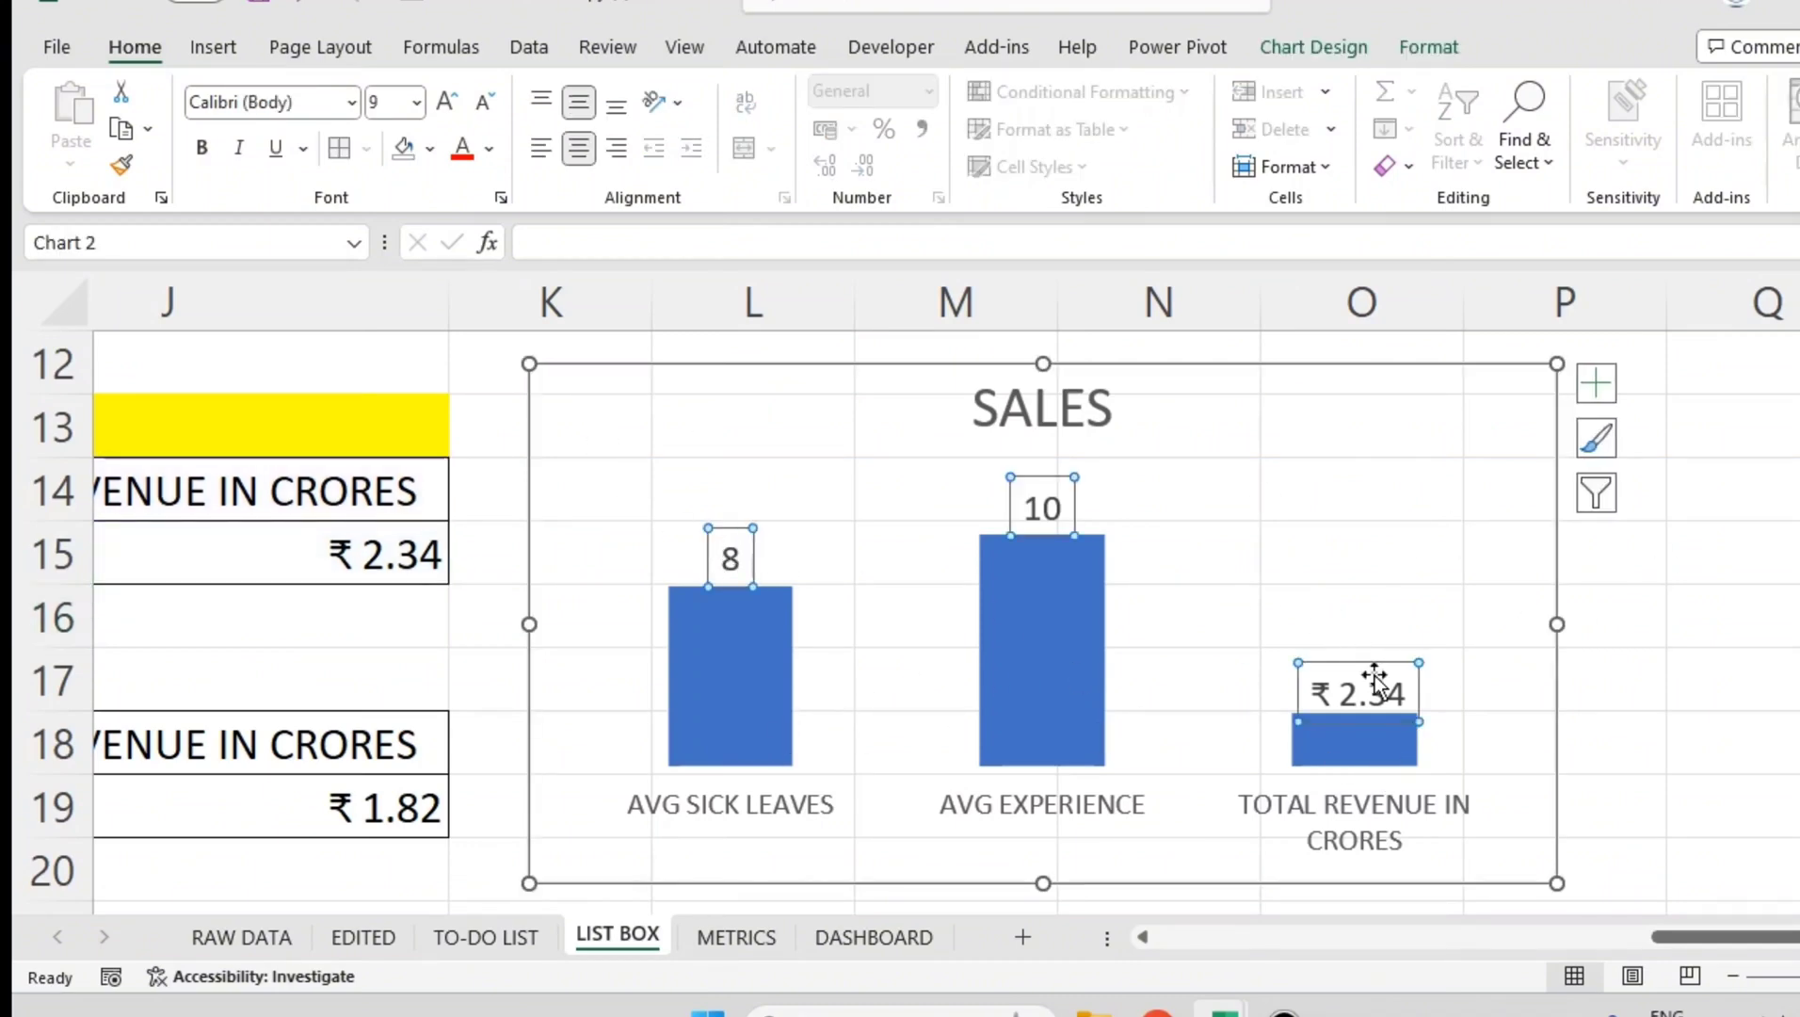
left_click(1390, 701)
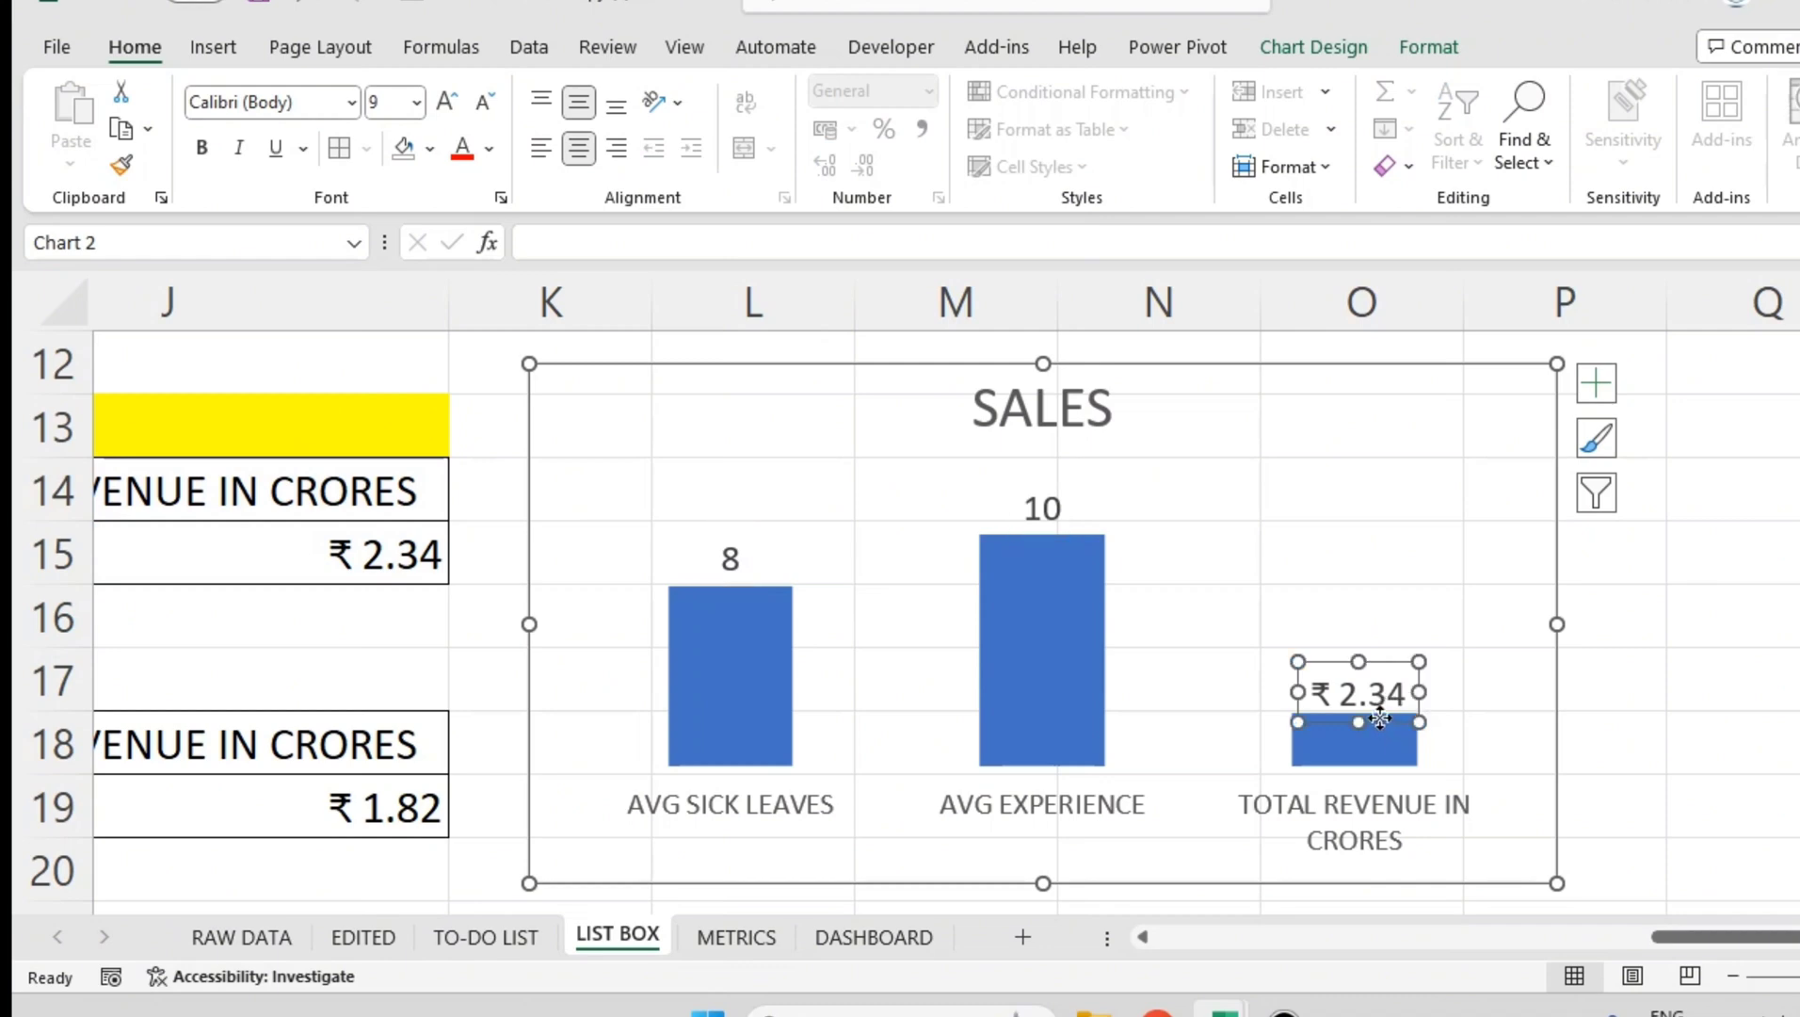
left_click_drag(1380, 719, 1380, 705)
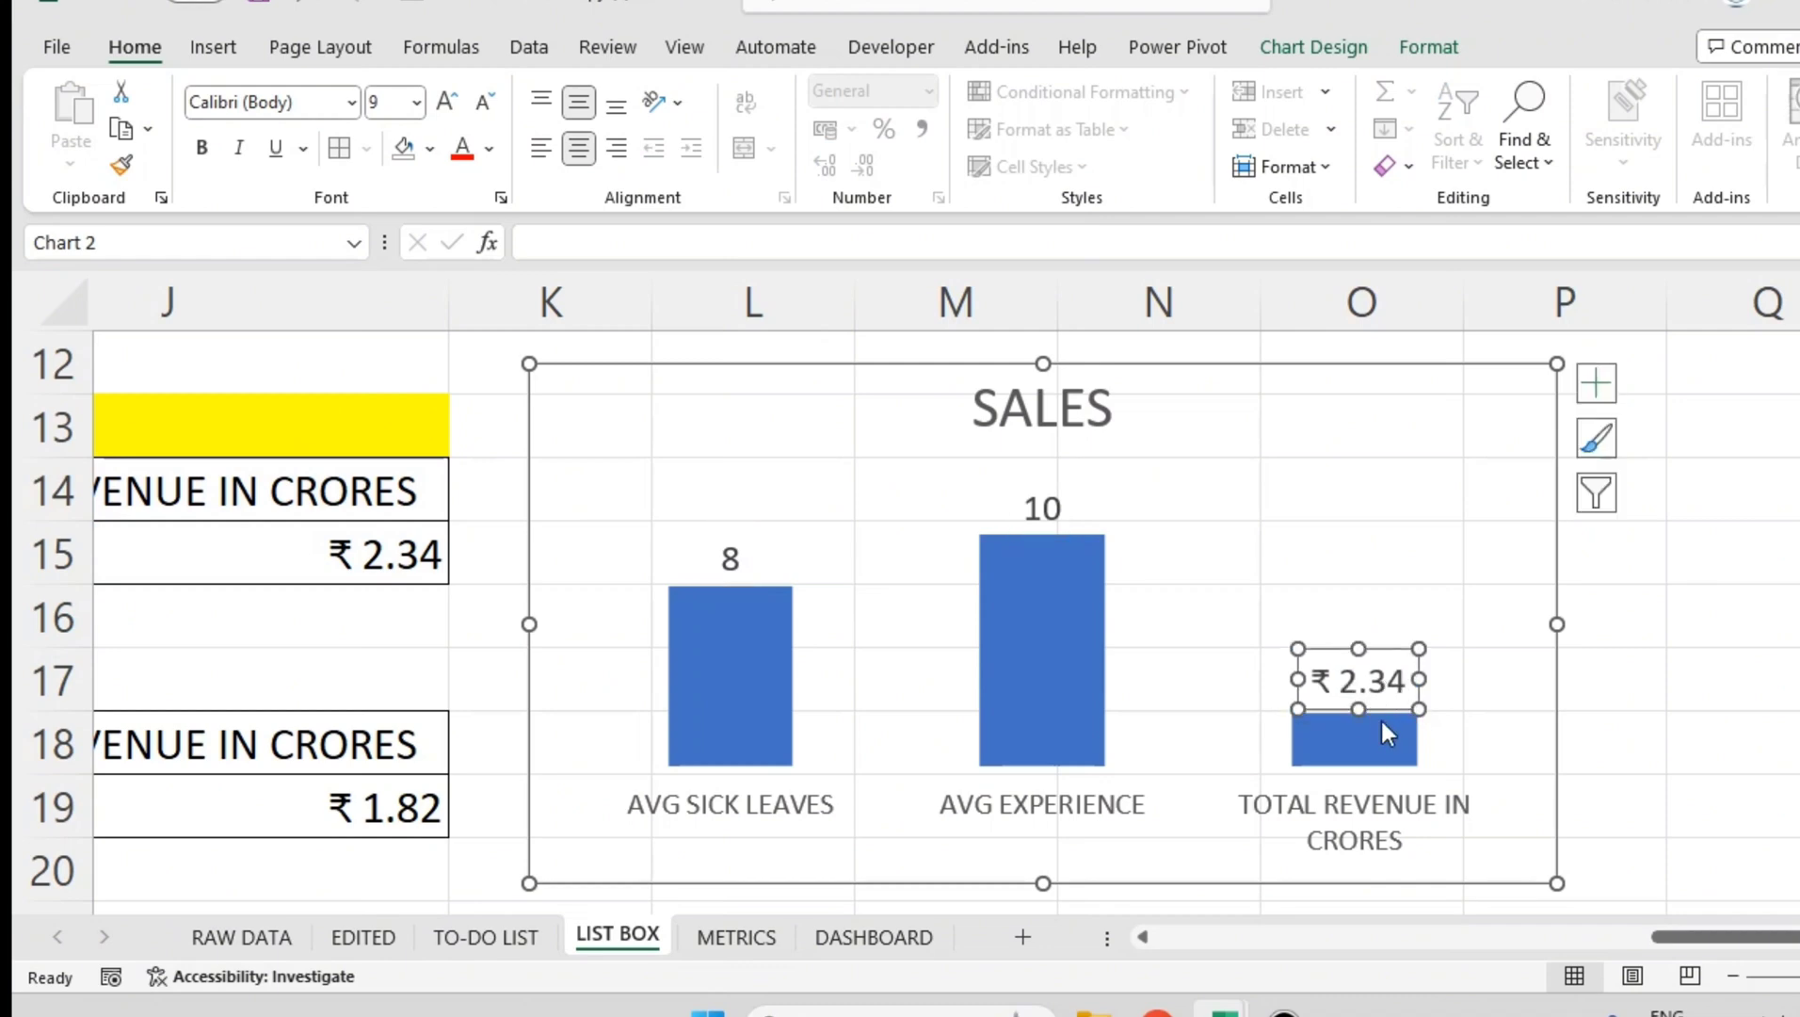
- Fill only the AVG SICK LEAVES column with the standard dark red colour
left_click(777, 676)
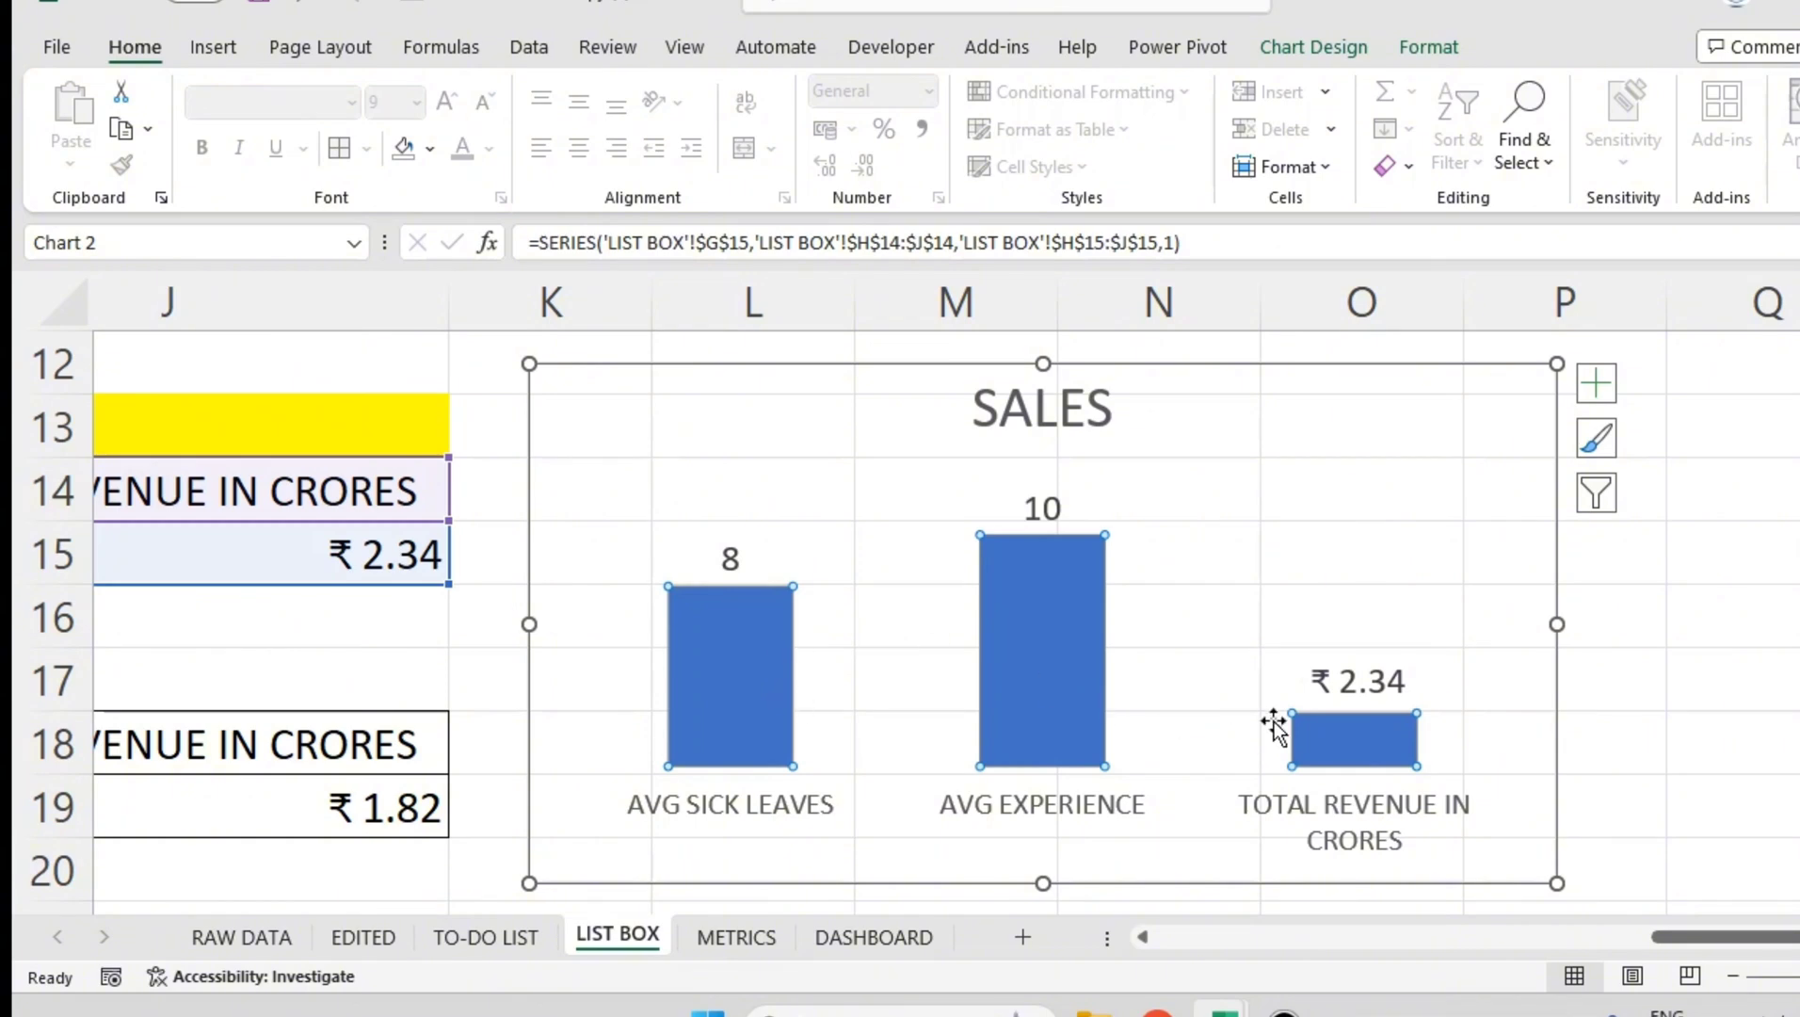
left_click(756, 685)
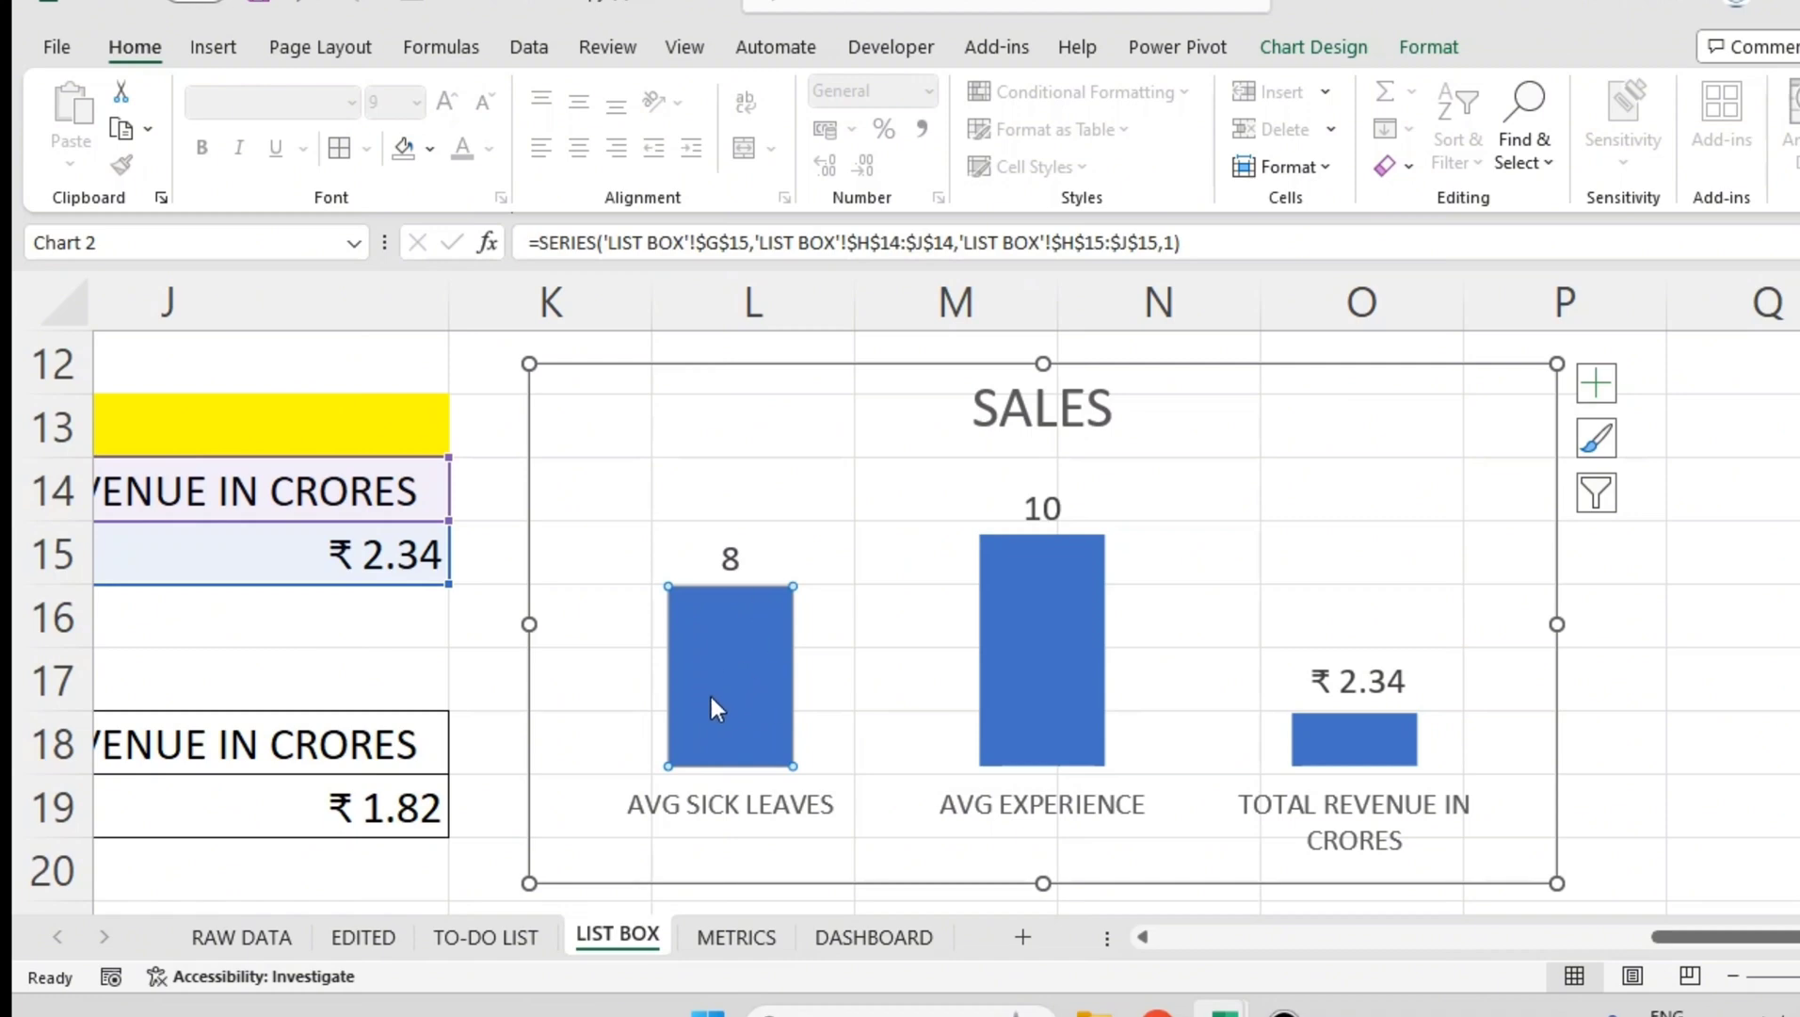
left_click(1428, 47)
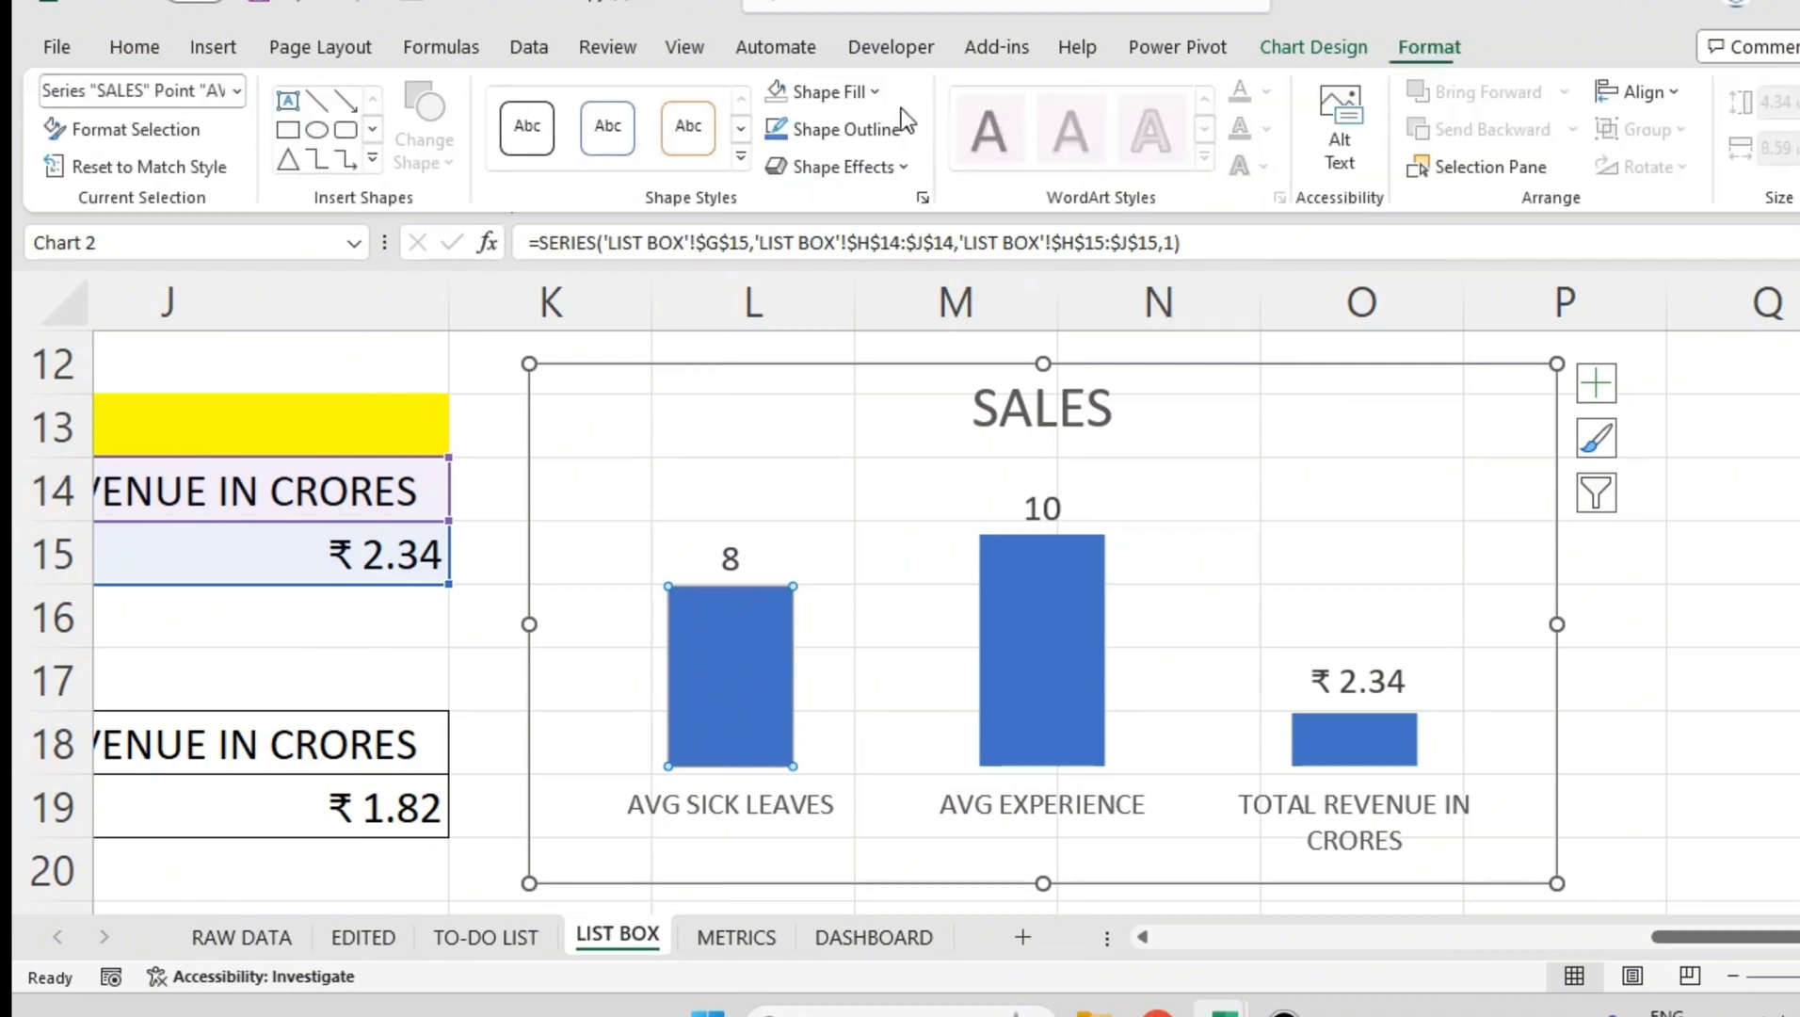
left_click(855, 88)
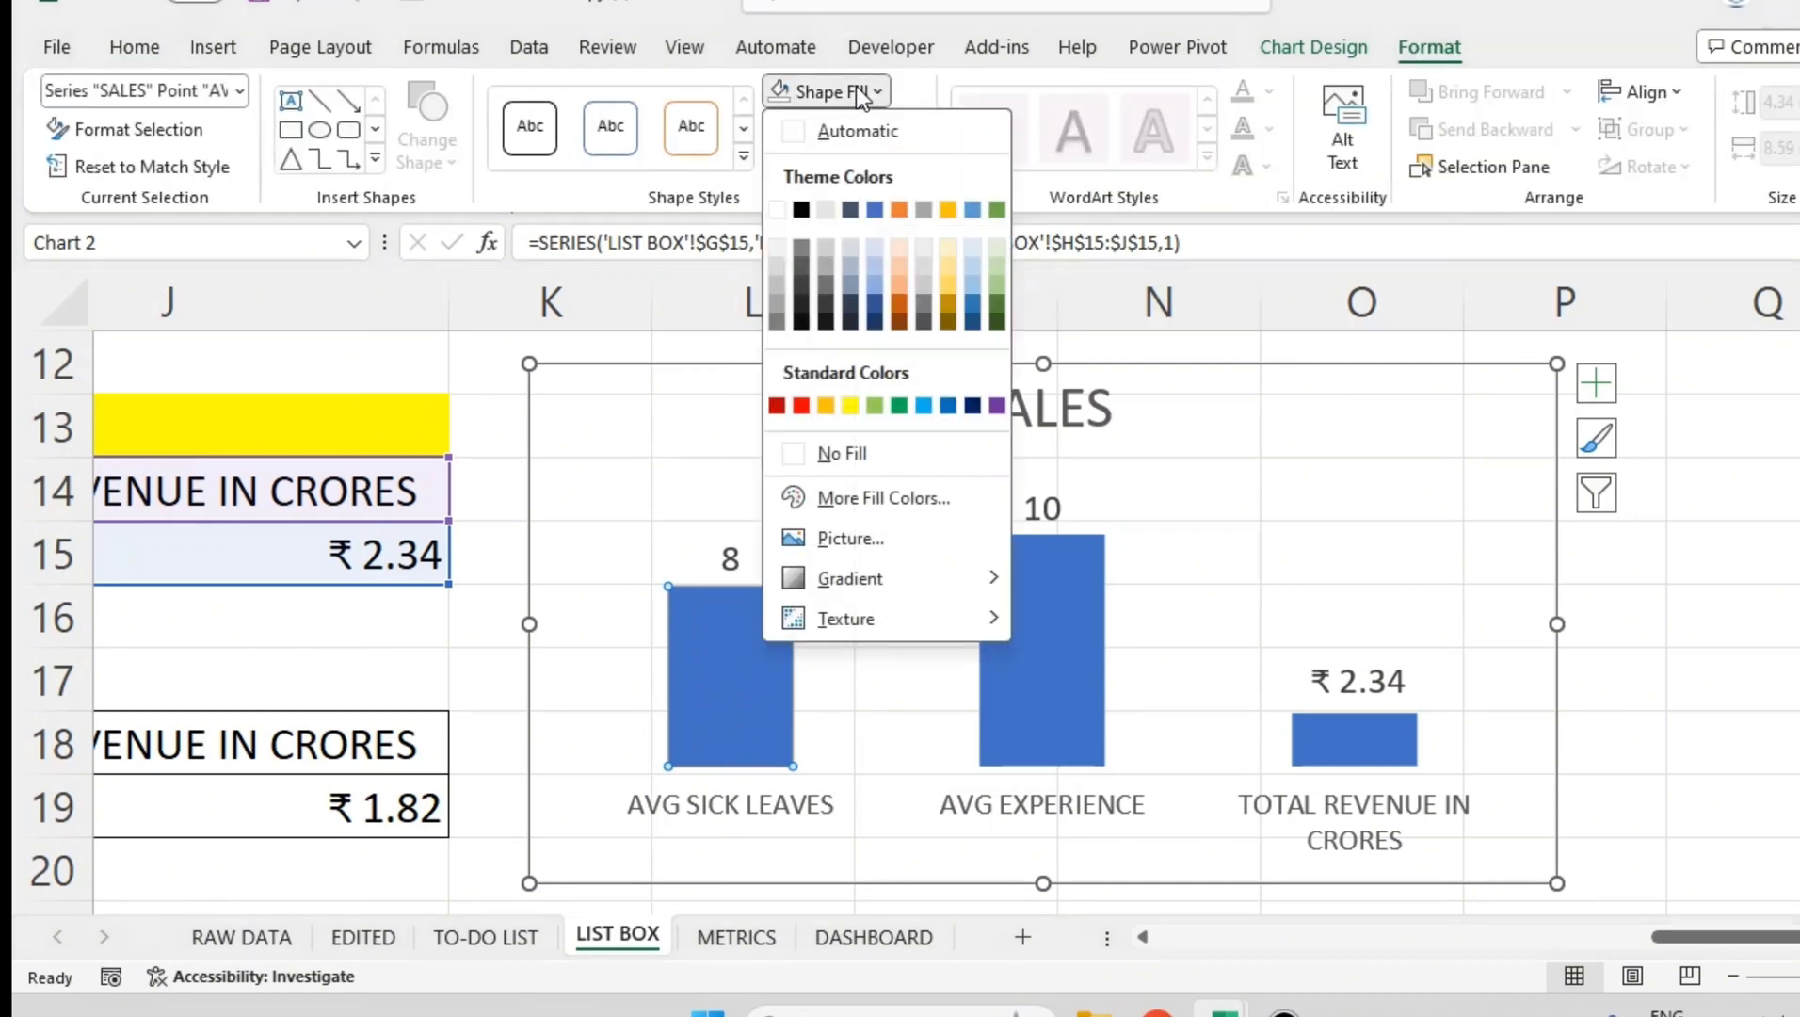
left_click(777, 404)
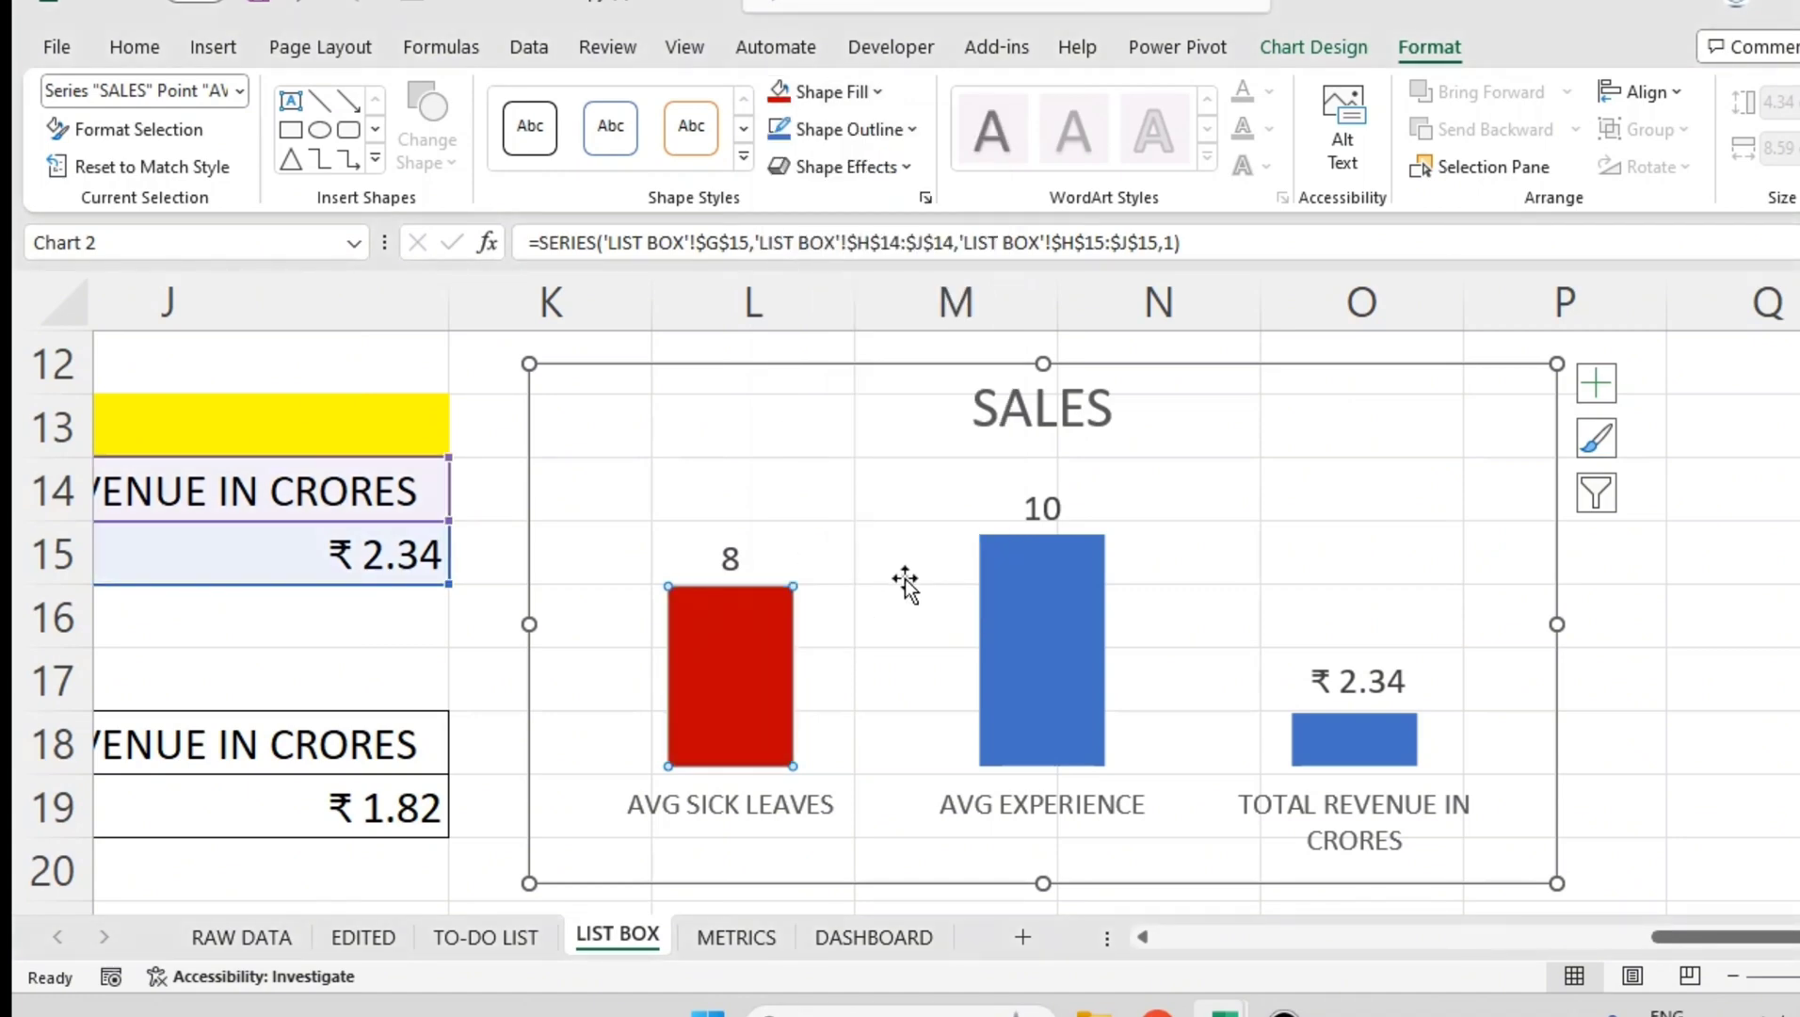
- Fill the AVG EXPERIENCE column with standard orange and the TOTAL REVENUE IN CRORES column with the darkest theme green
left_click(1052, 626)
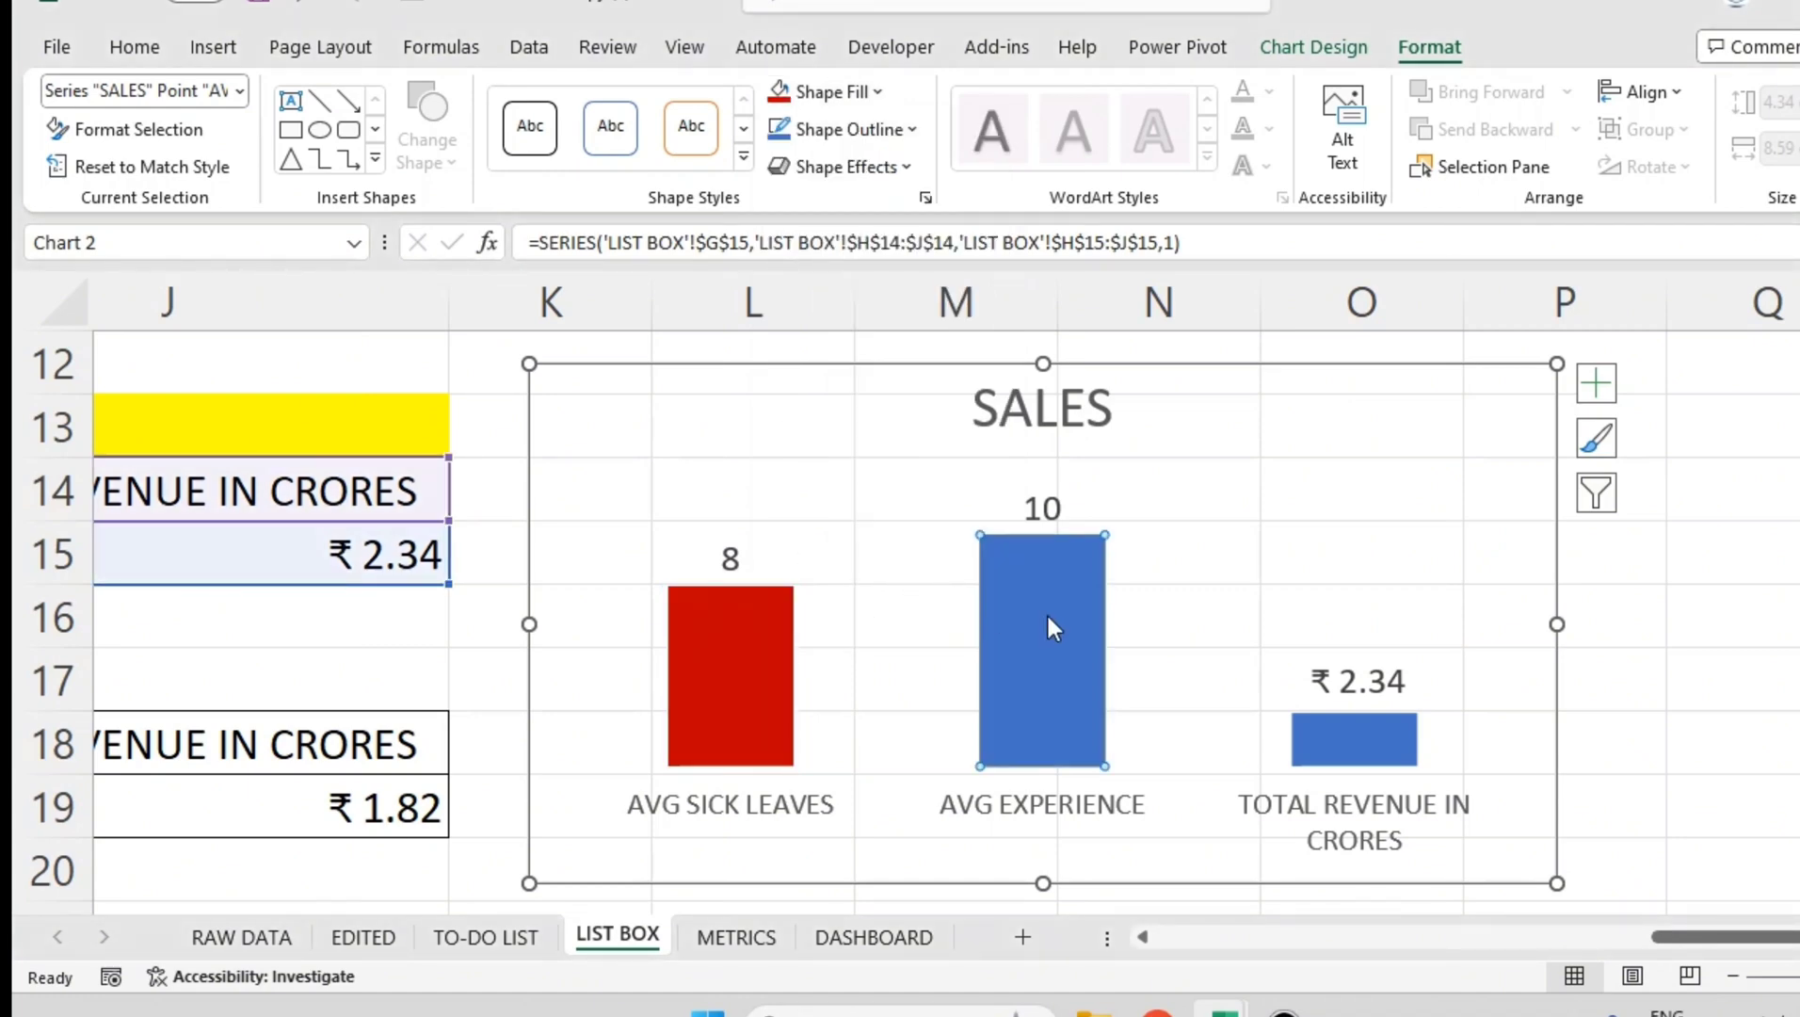
left_click(833, 91)
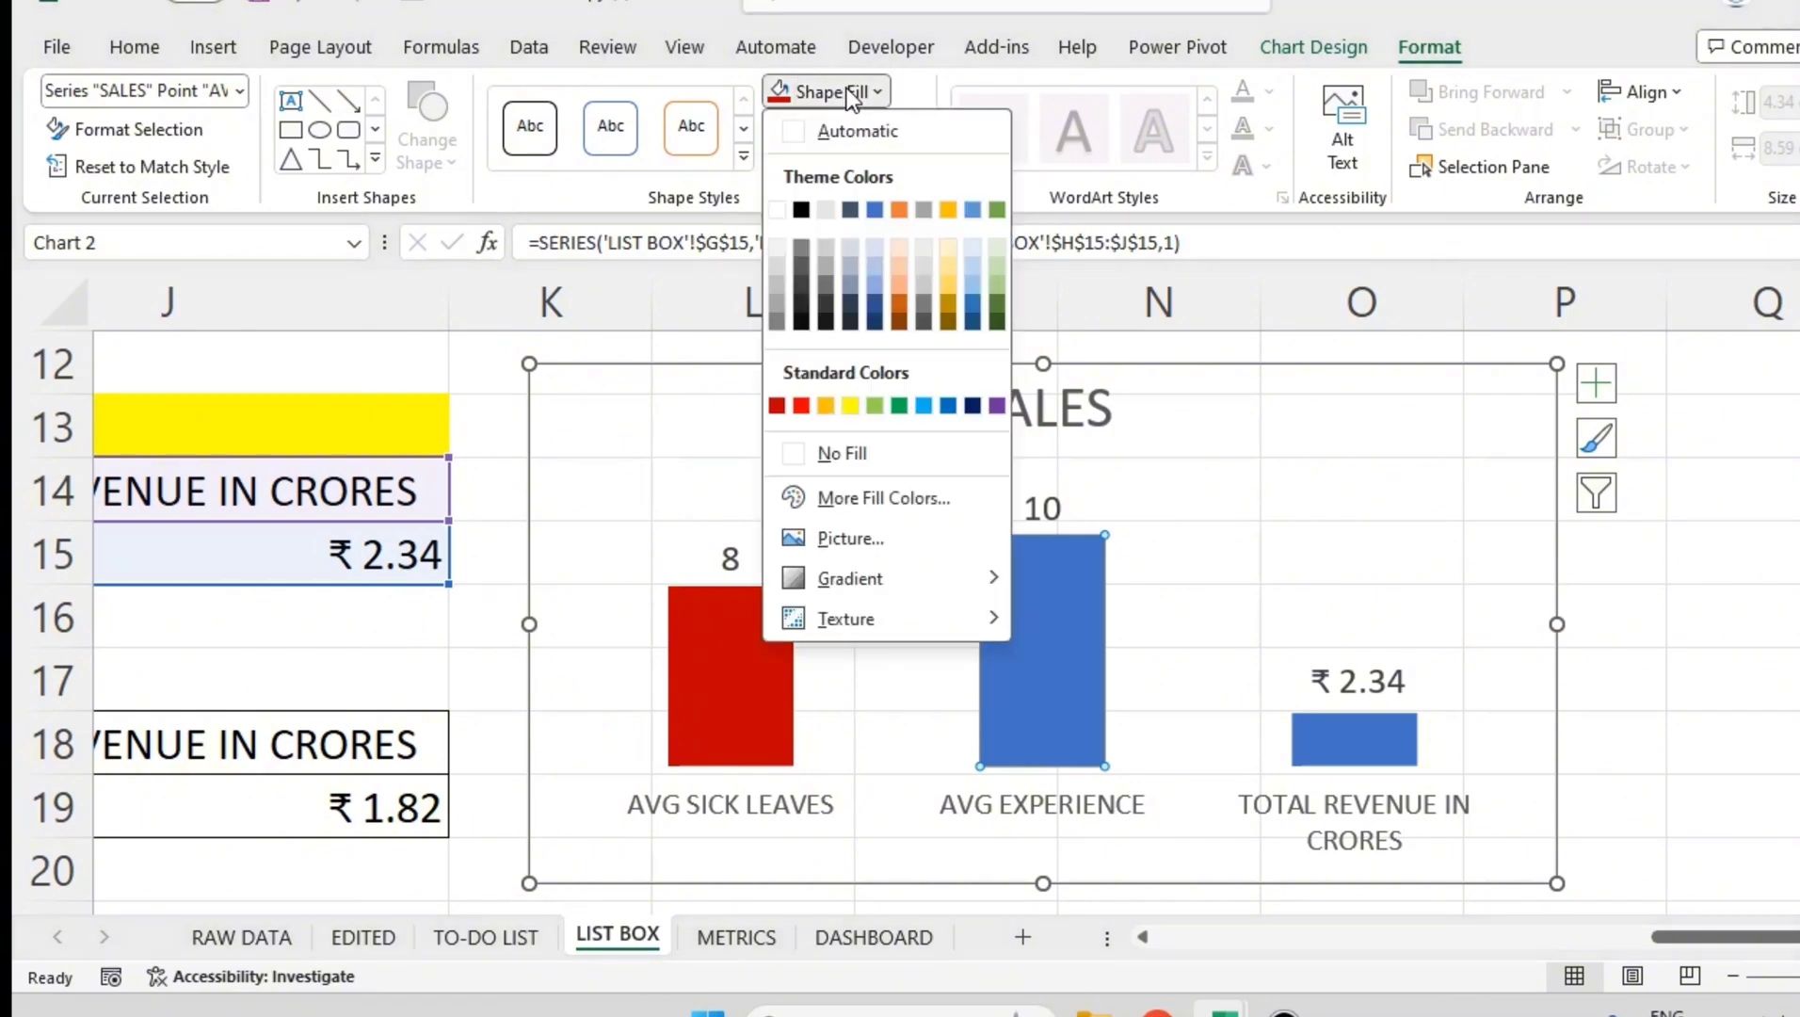
left_click(823, 410)
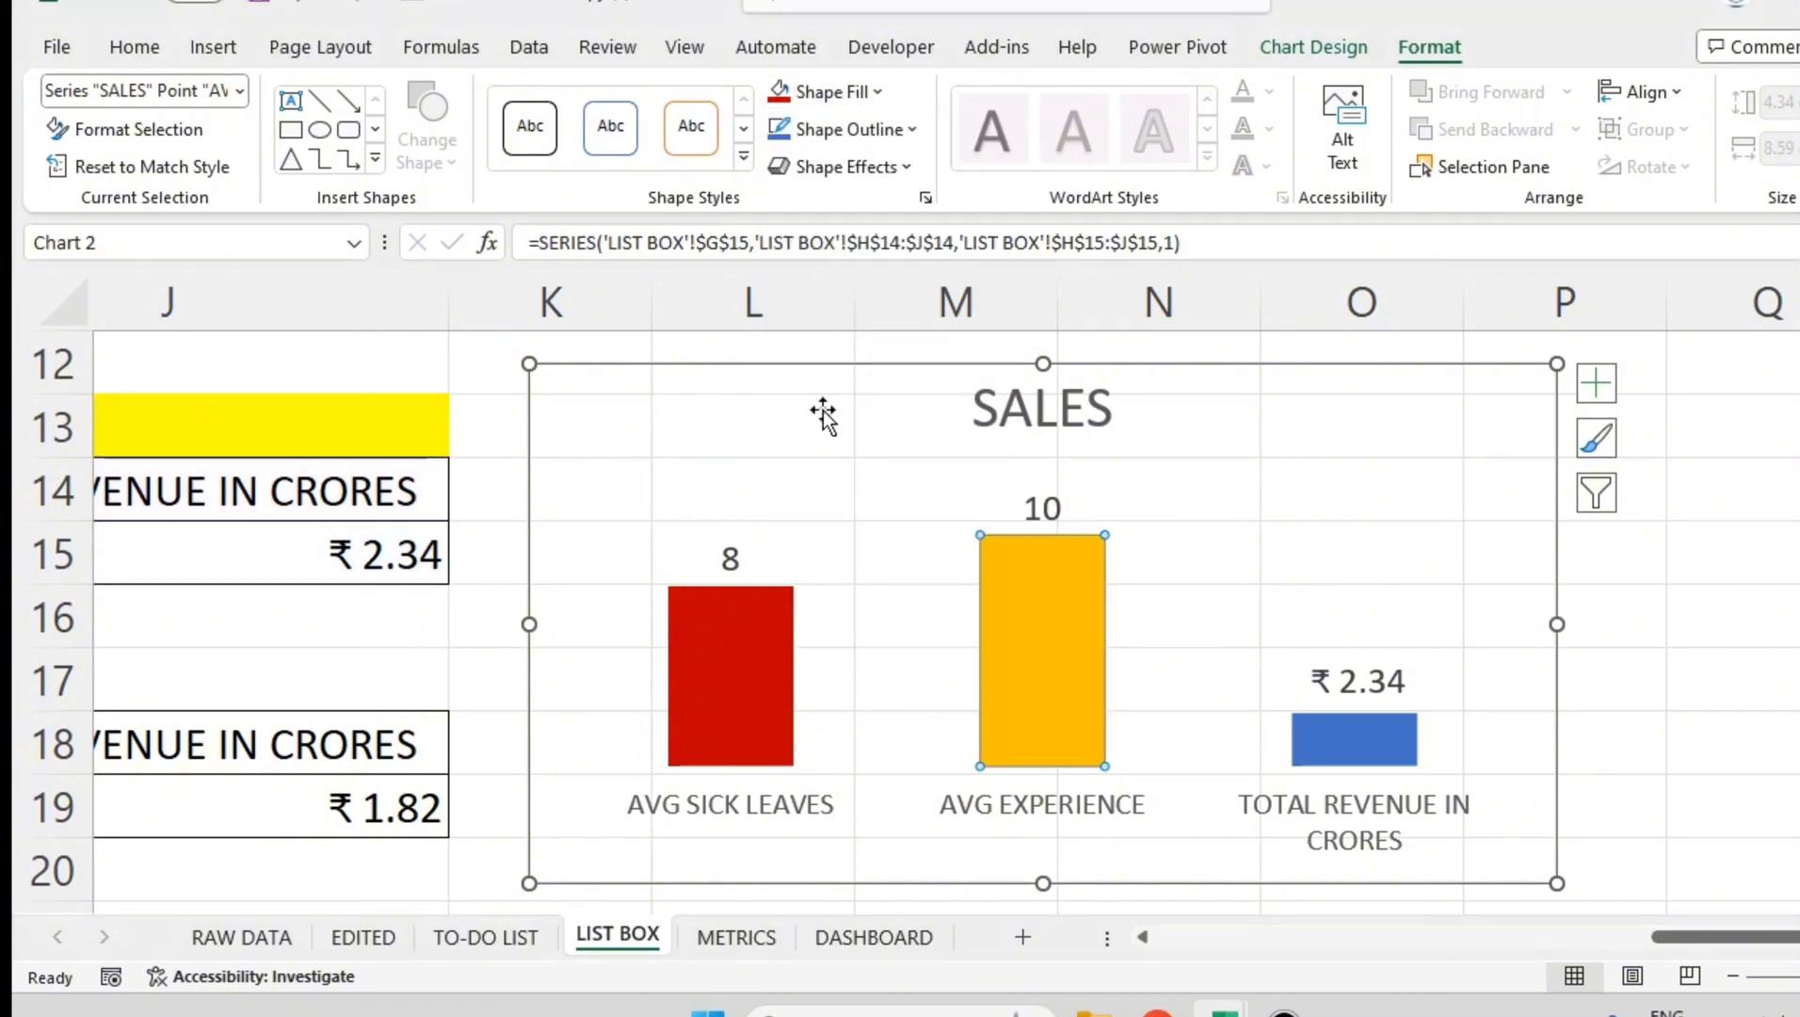
left_click(1376, 743)
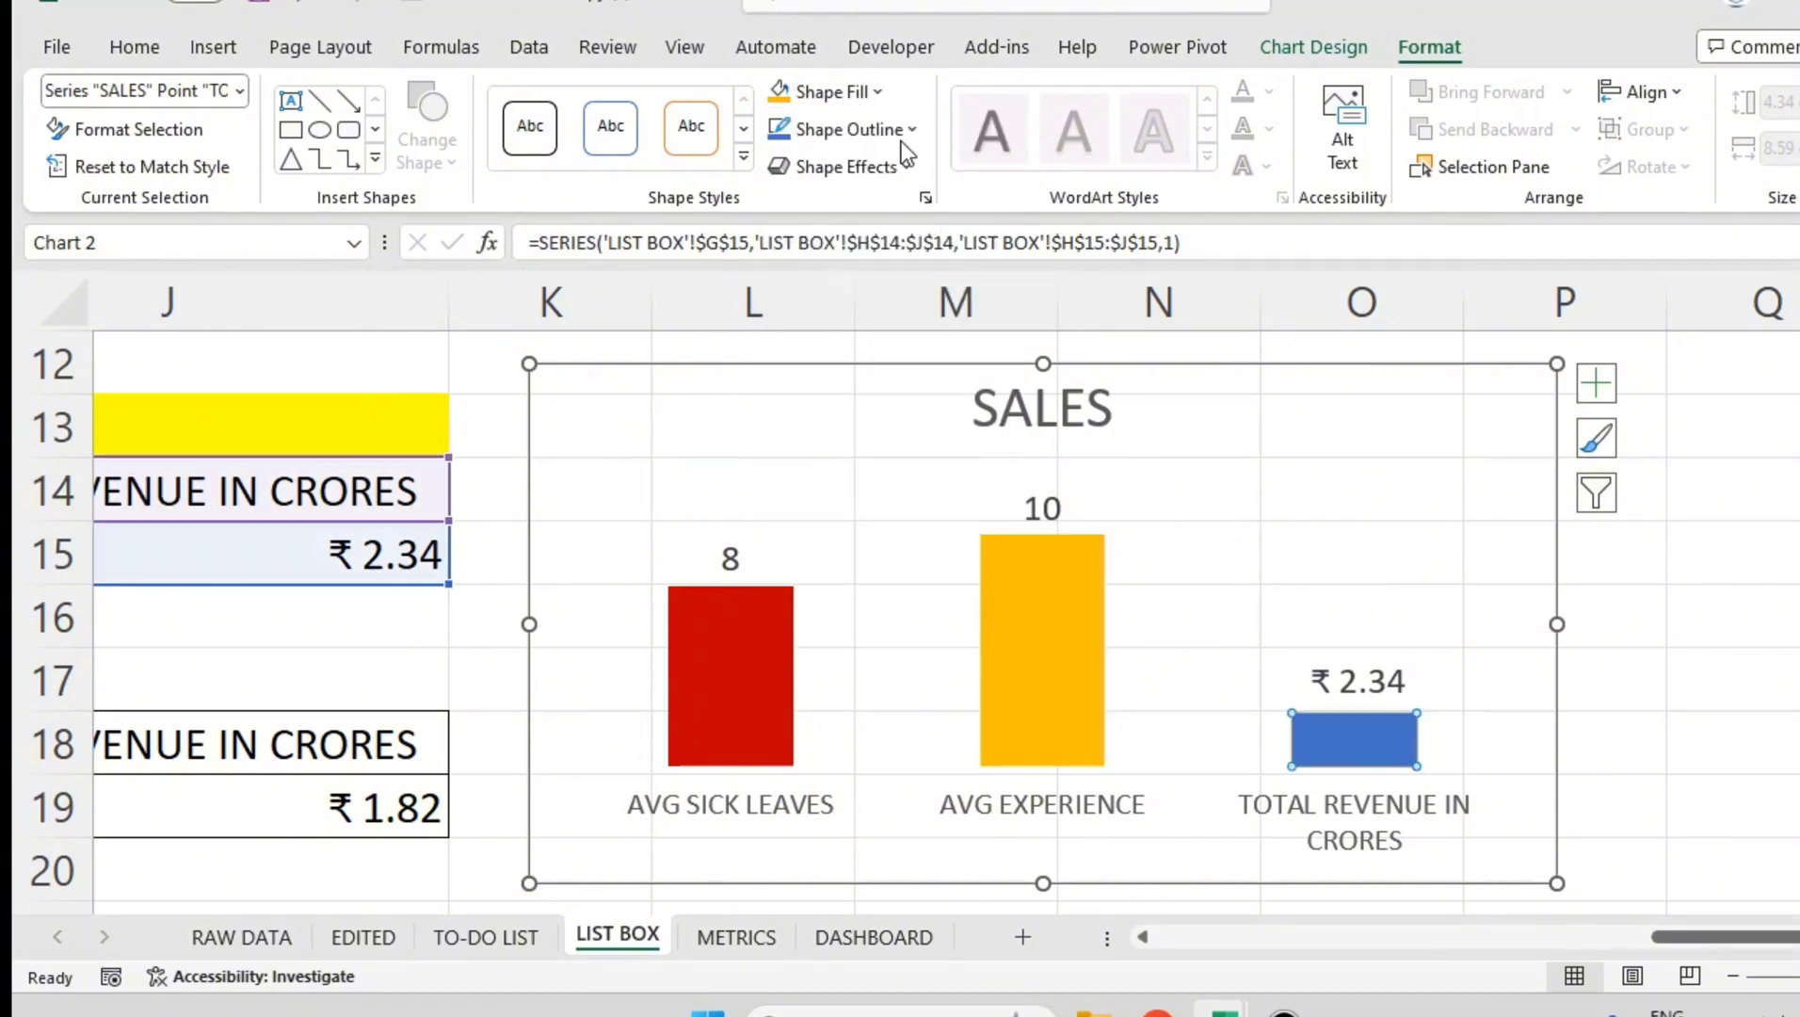
left_click(866, 93)
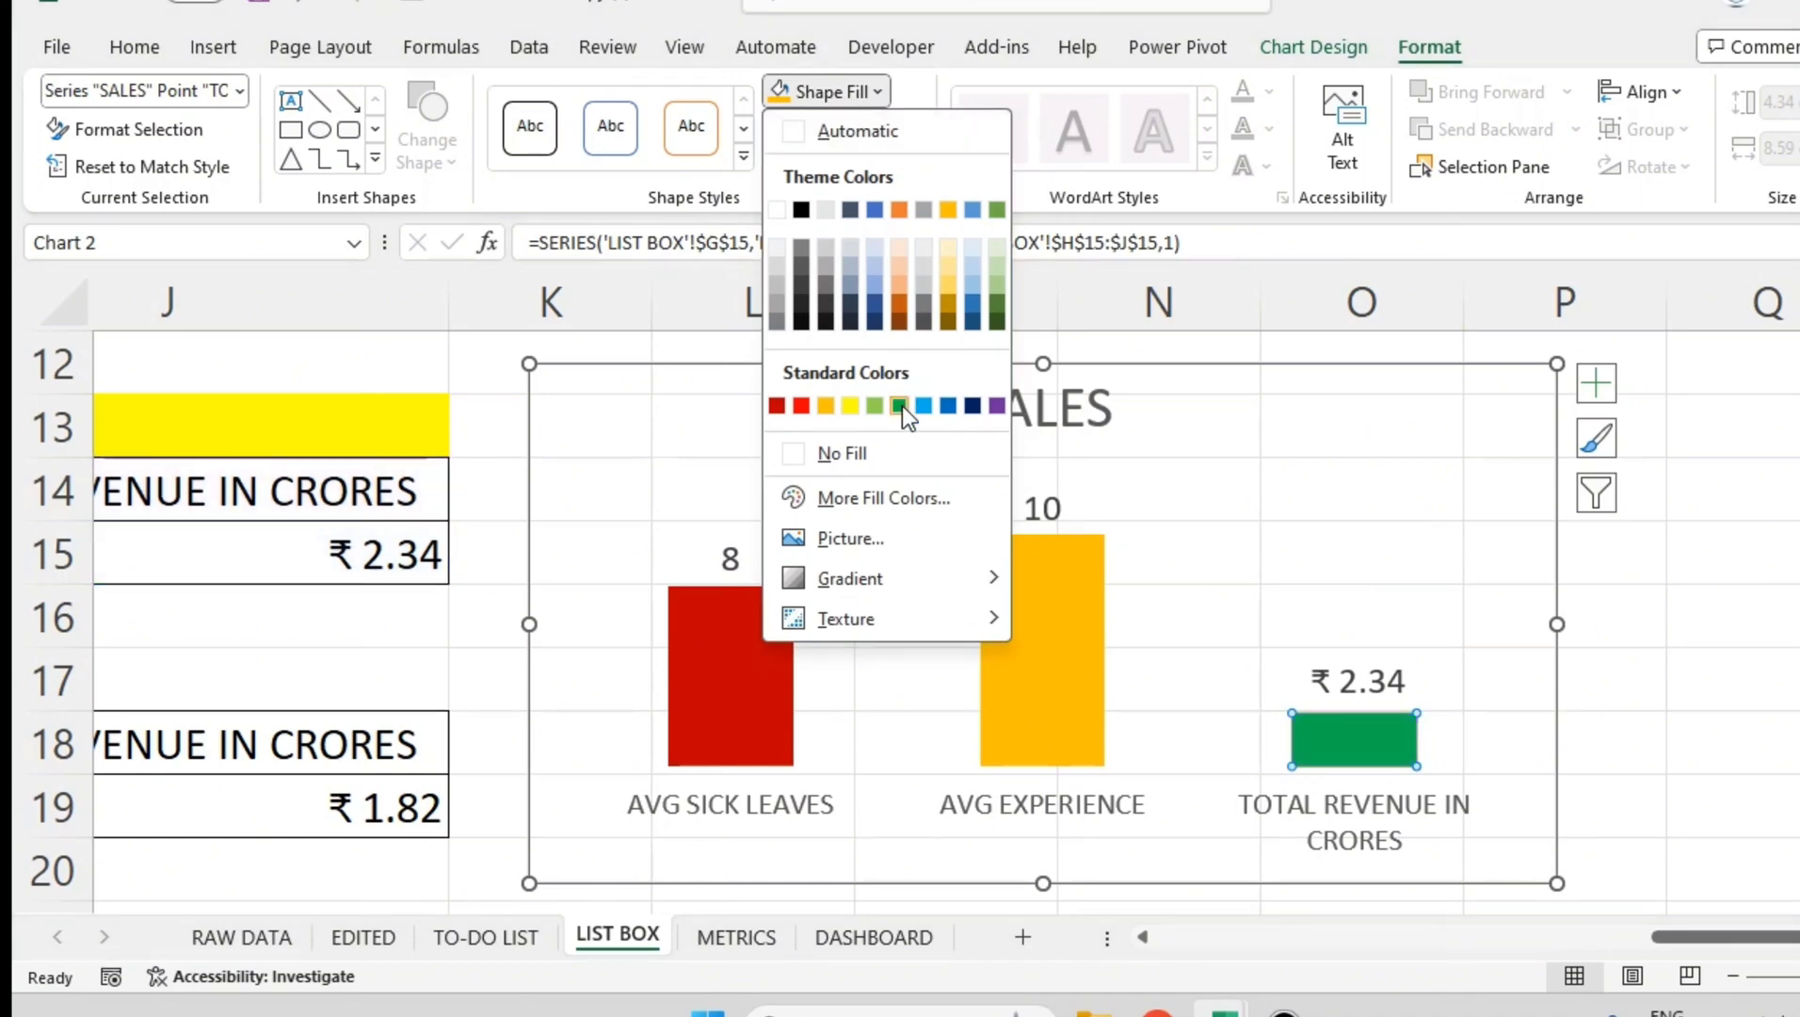
left_click(996, 322)
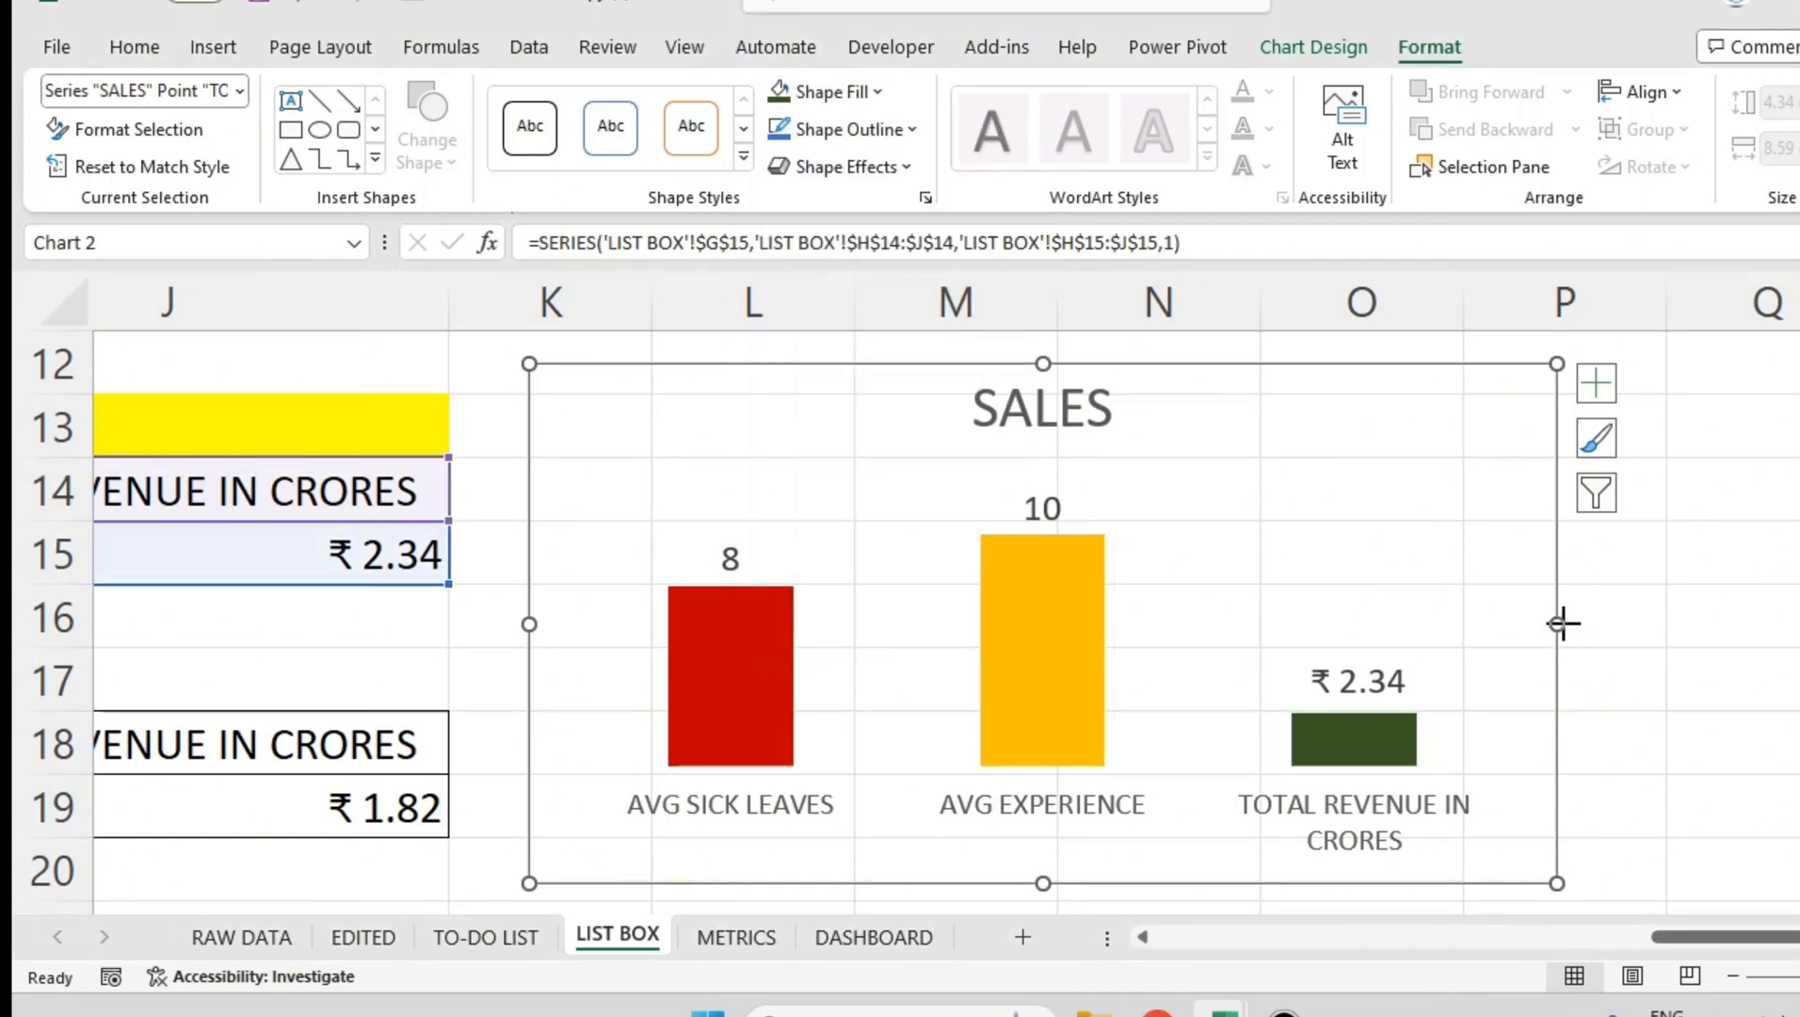
- Shrink the SALES chart to about 2.55 high by 7.65 wide and select its title
left_click(1526, 835)
left_click_drag(1554, 882, 1443, 668)
left_click(984, 415)
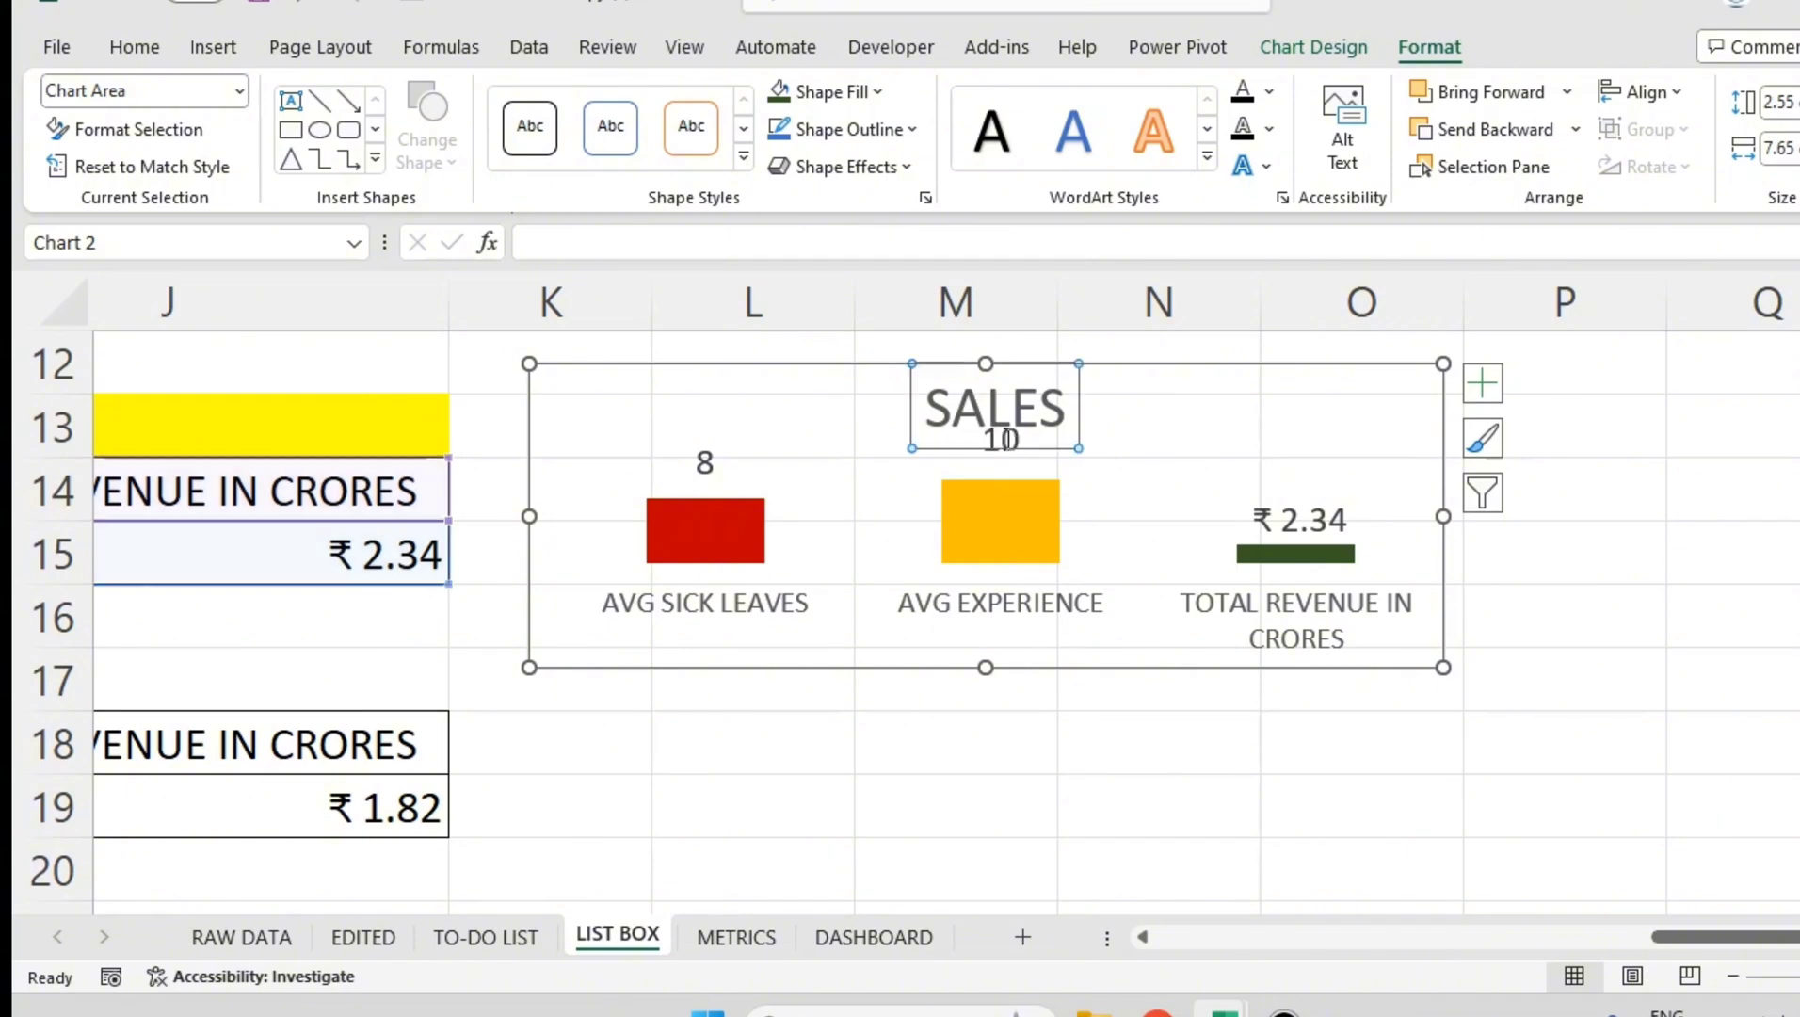
- Try to show the SALES chart's data labels as callouts with the Inside End position
left_click(707, 461)
left_click(1482, 382)
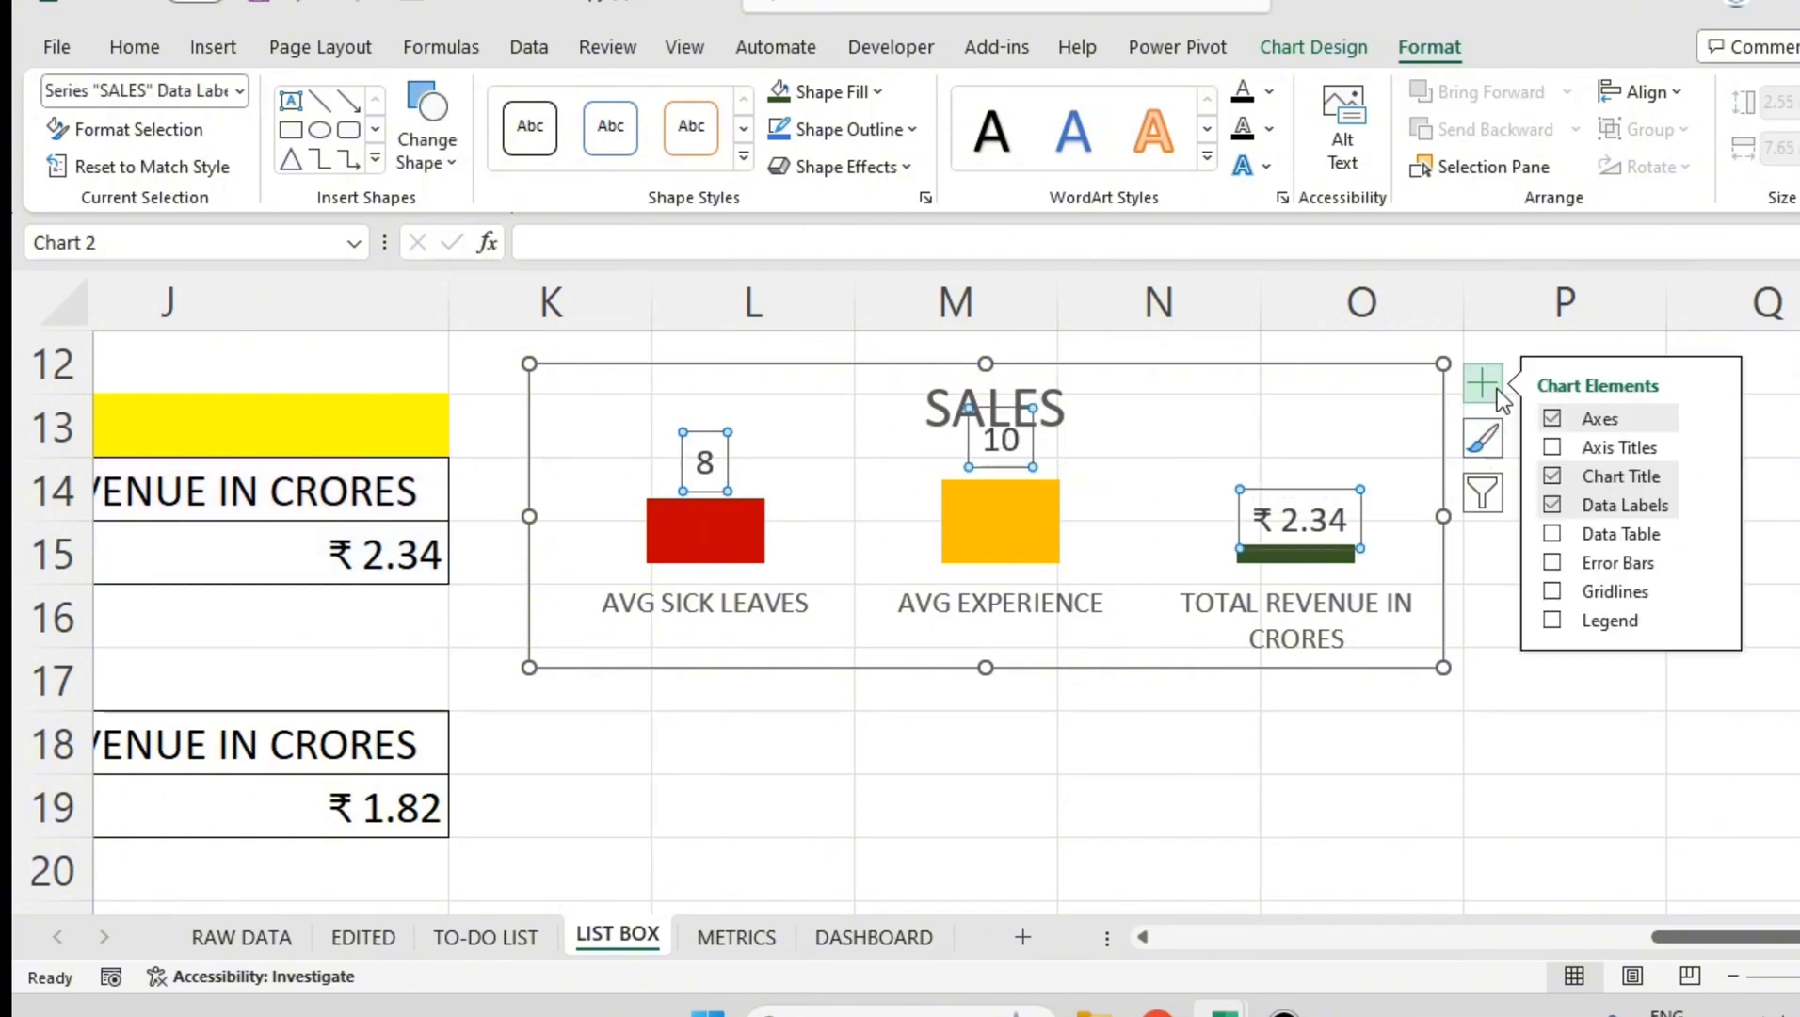
left_click(1710, 506)
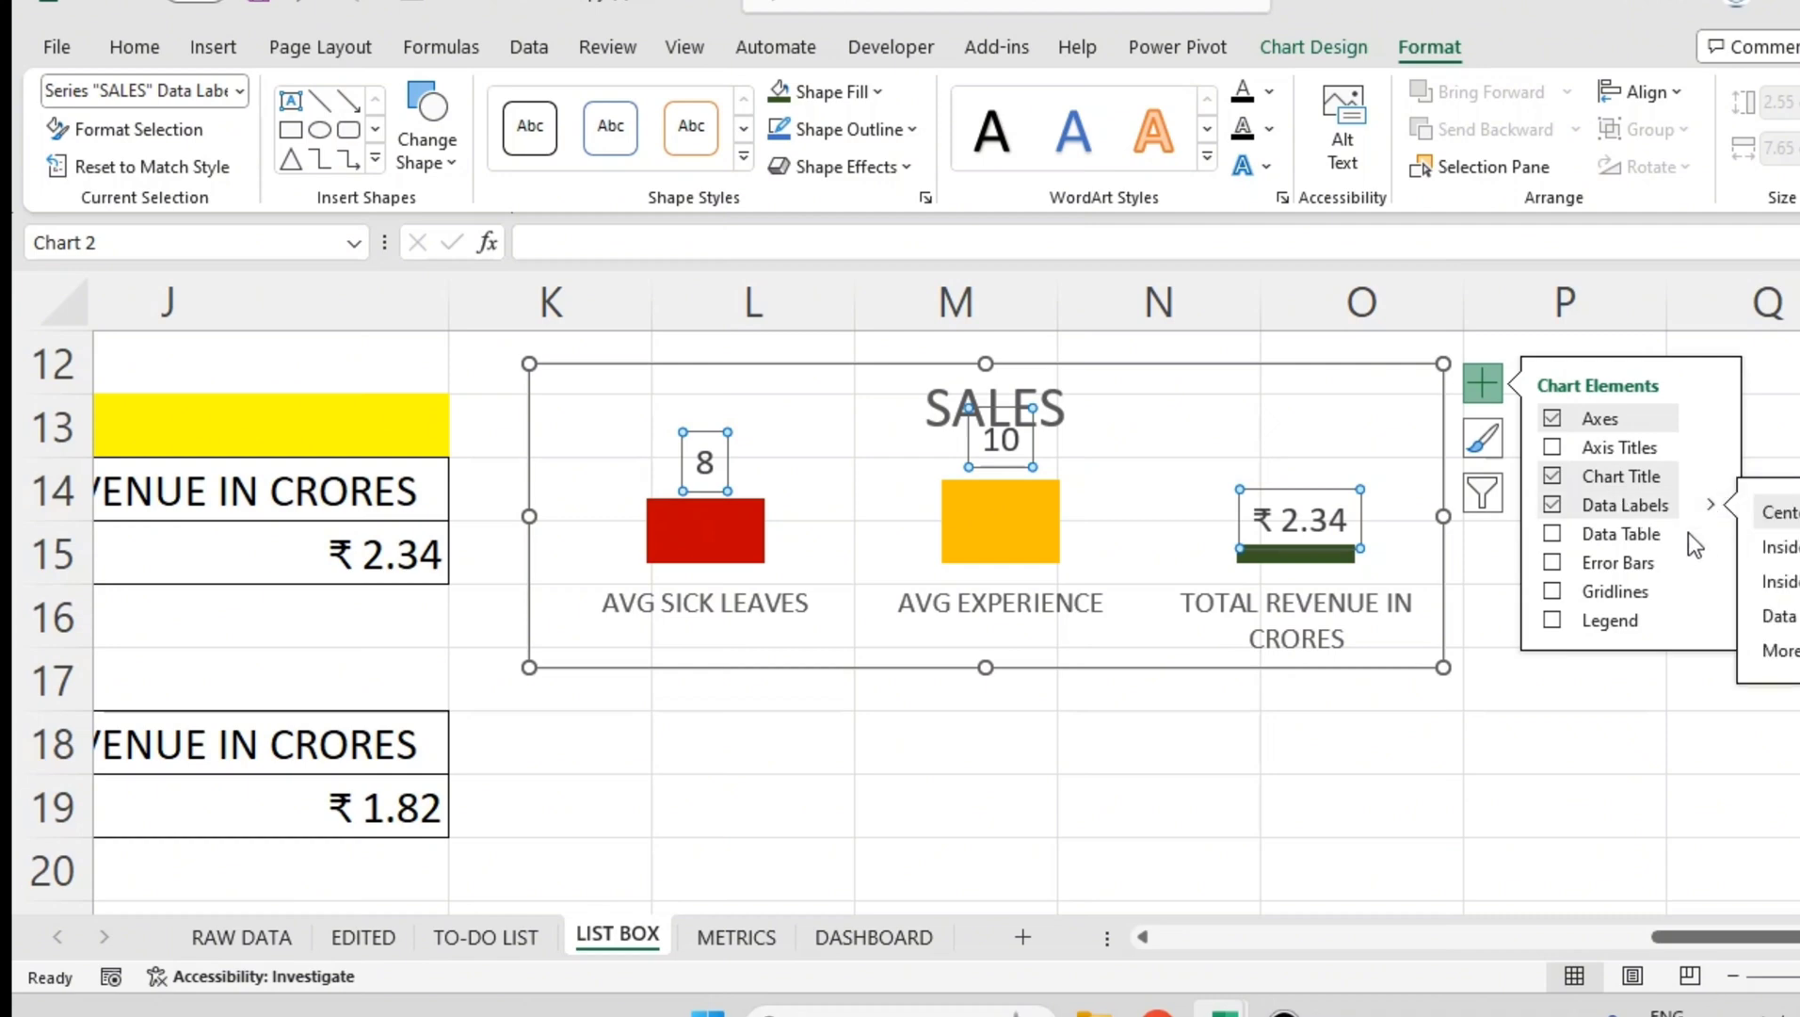
left_click(1779, 616)
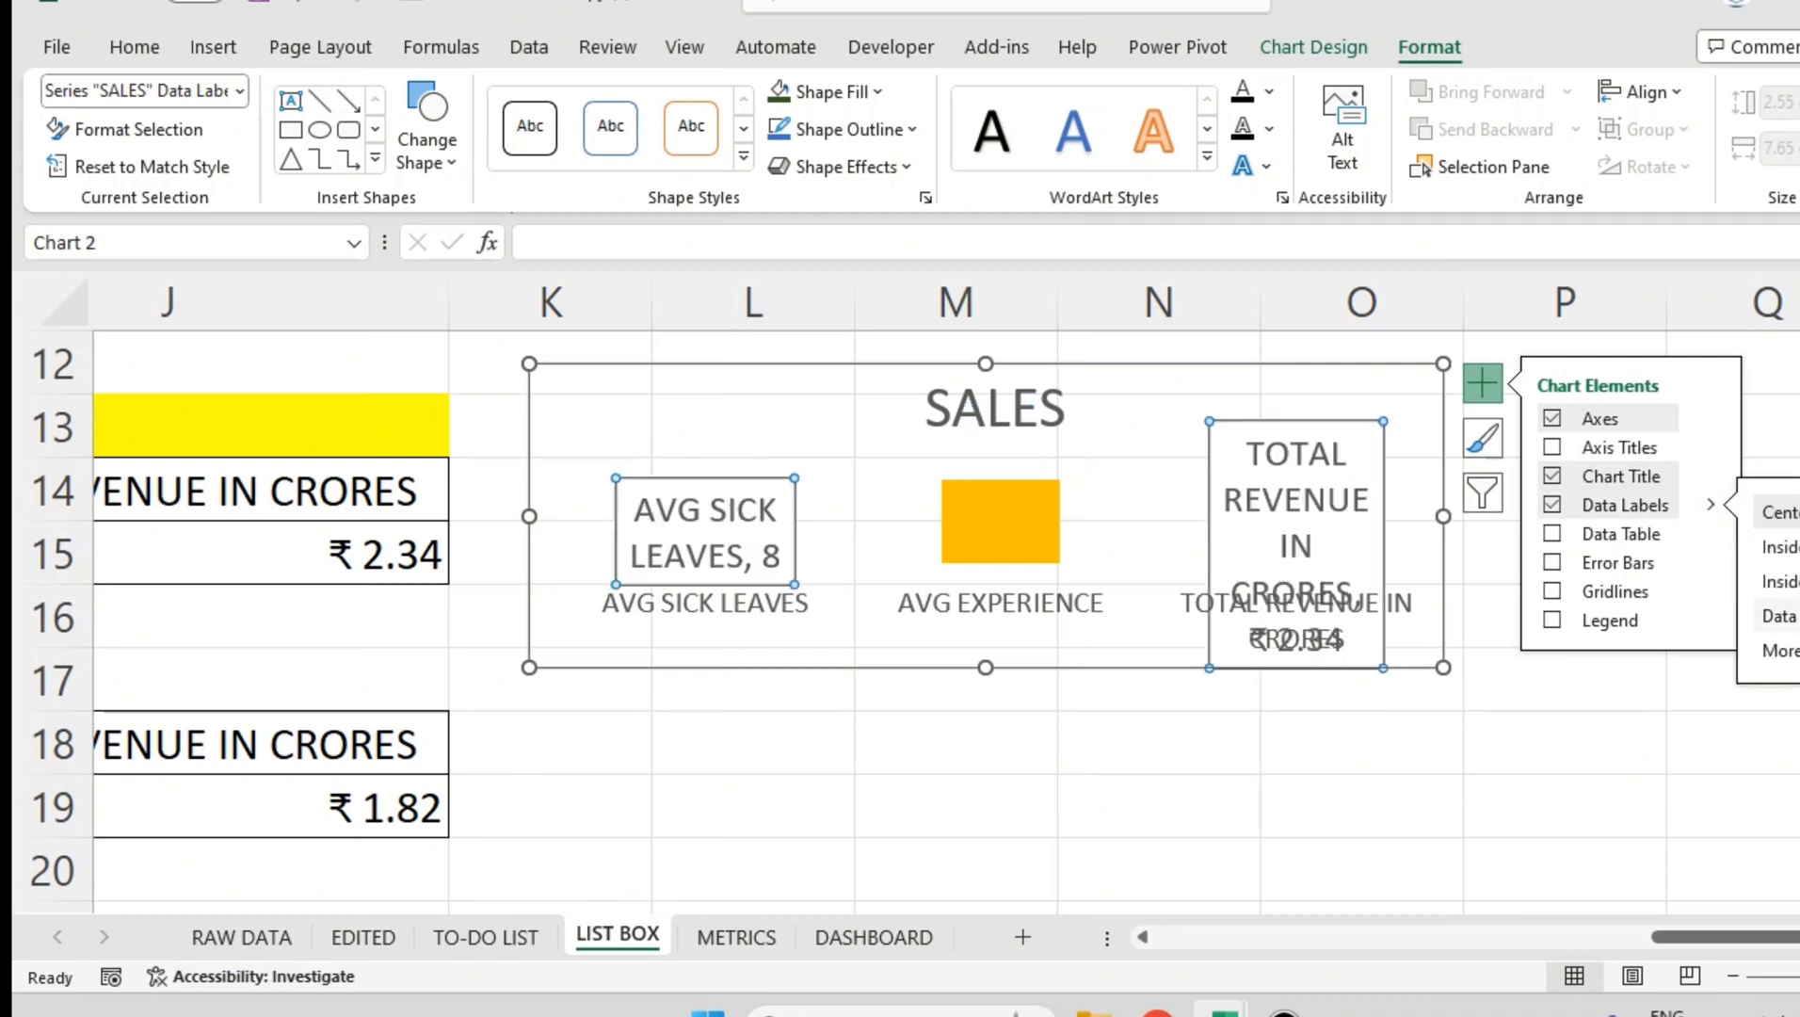
left_click(1780, 650)
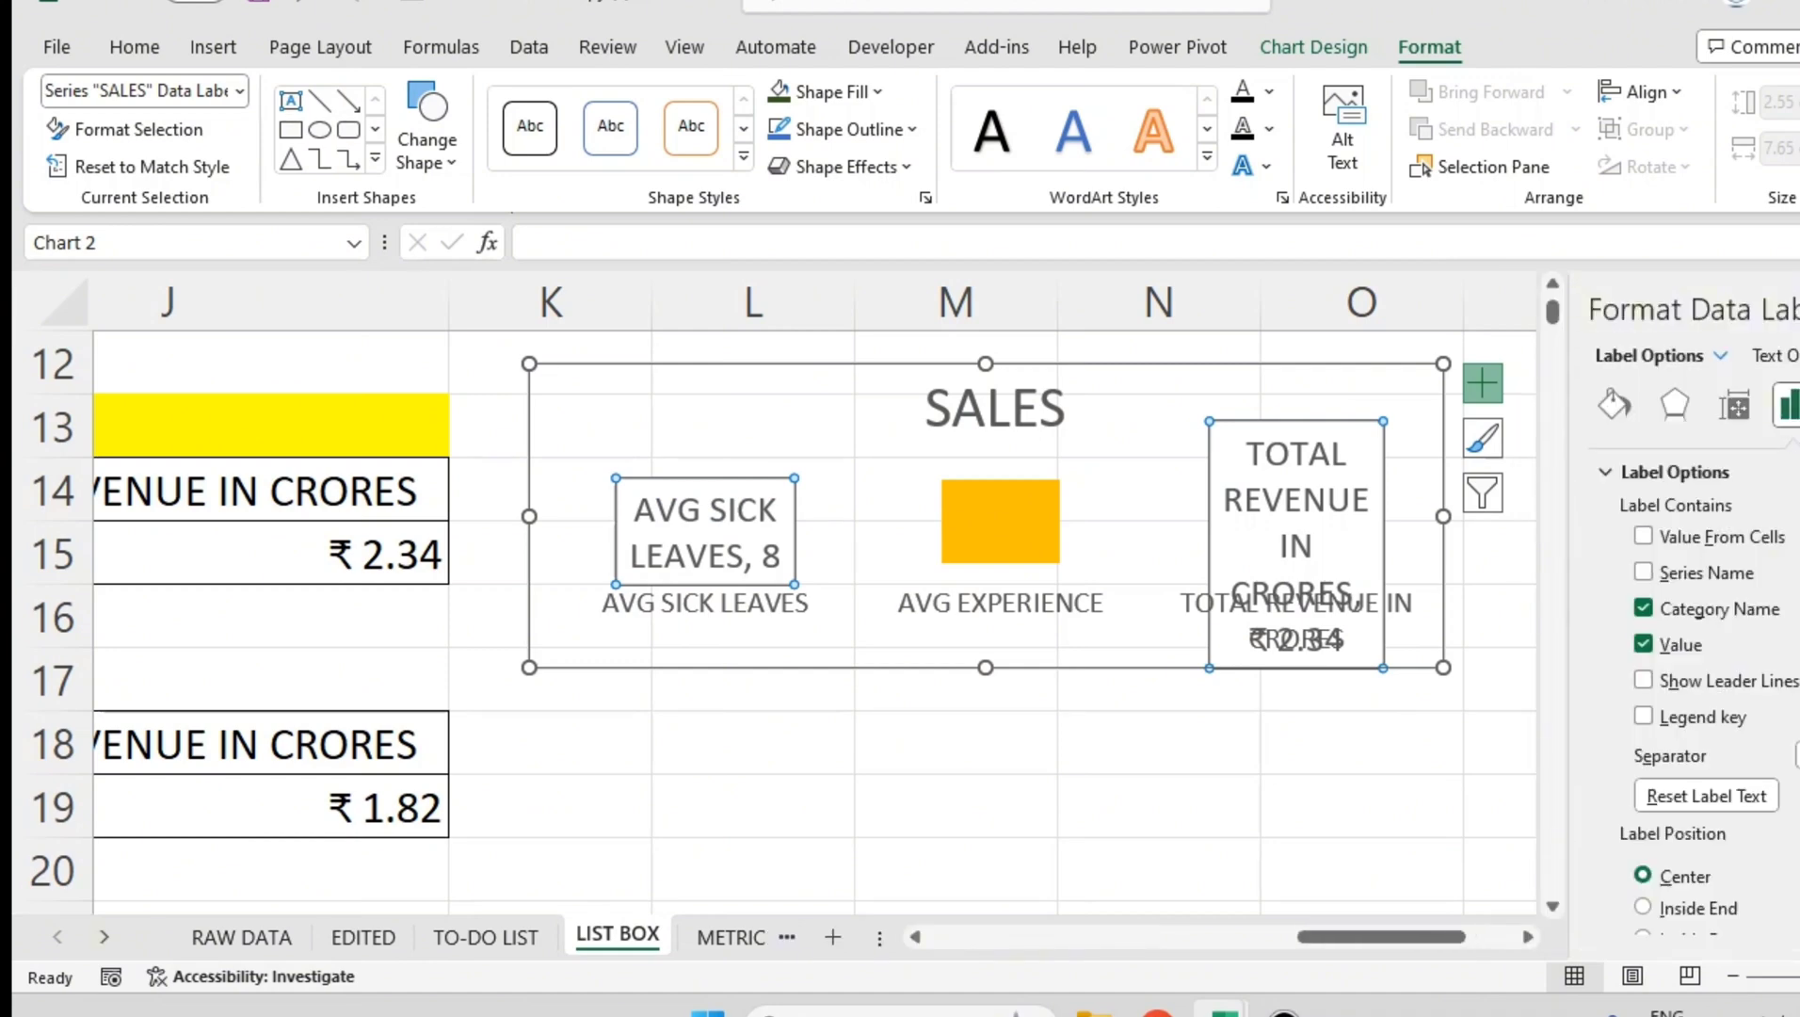
left_click(1644, 838)
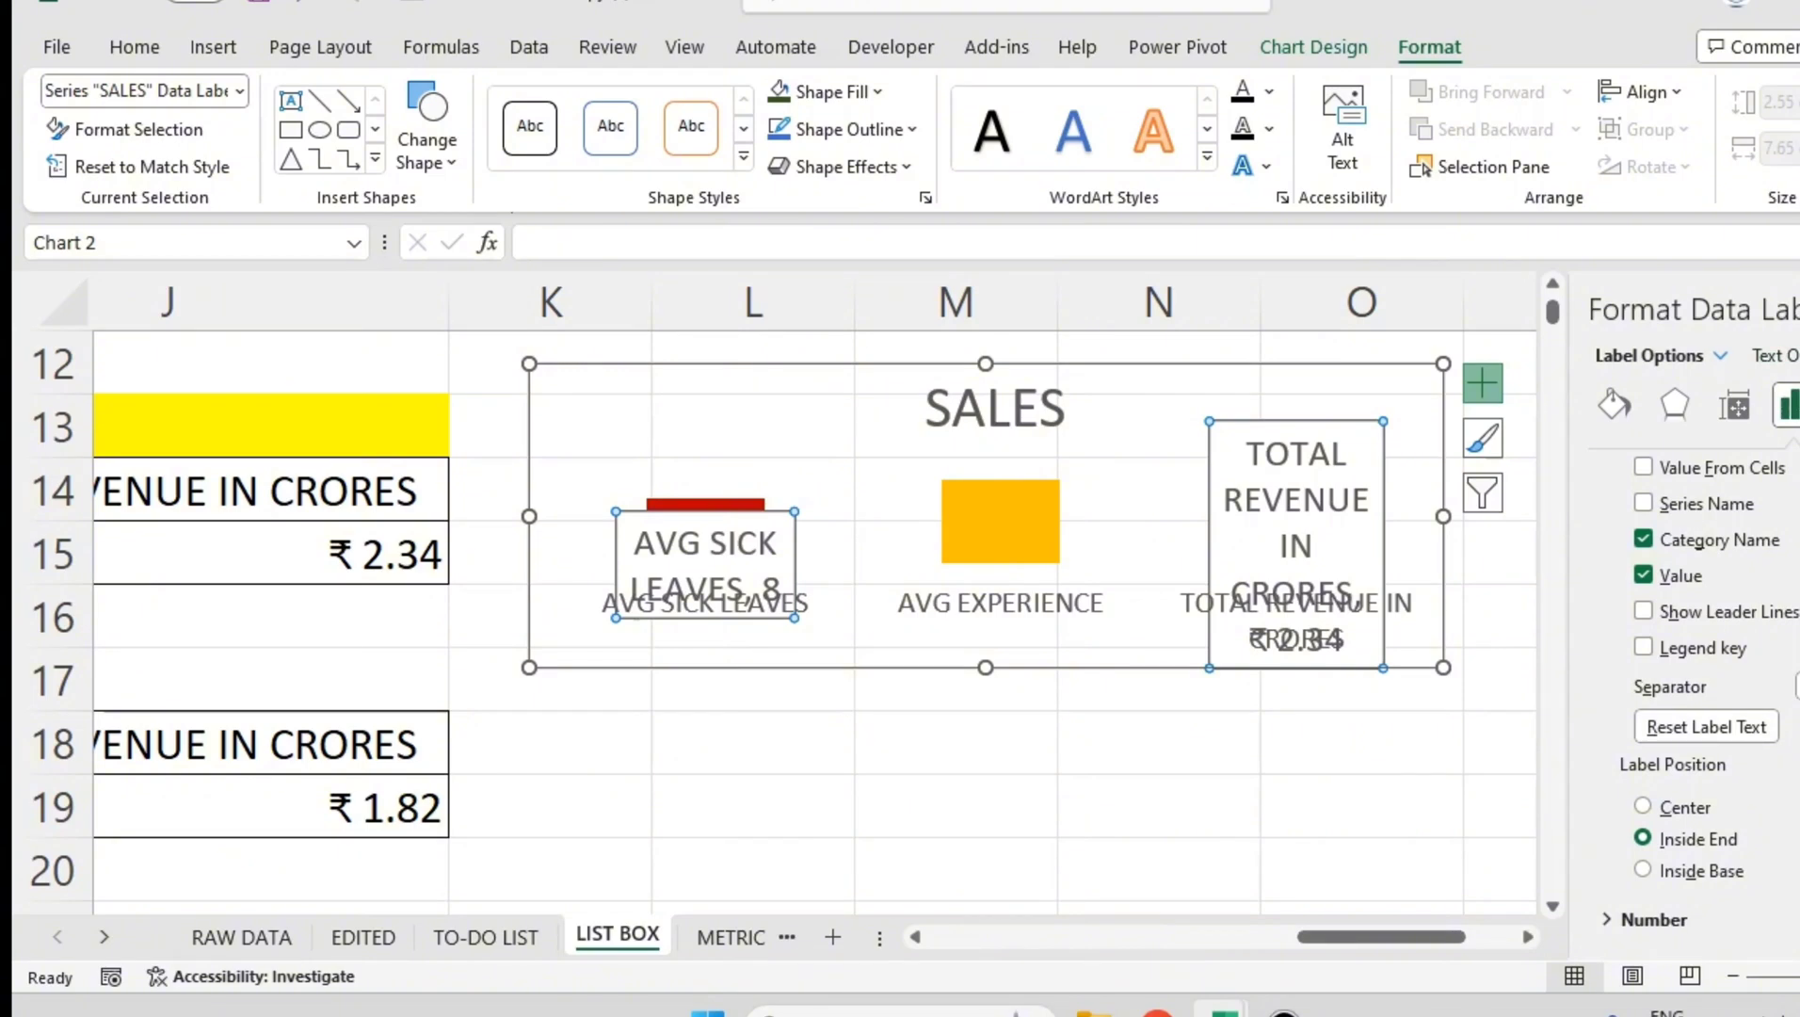
left_click(1794, 310)
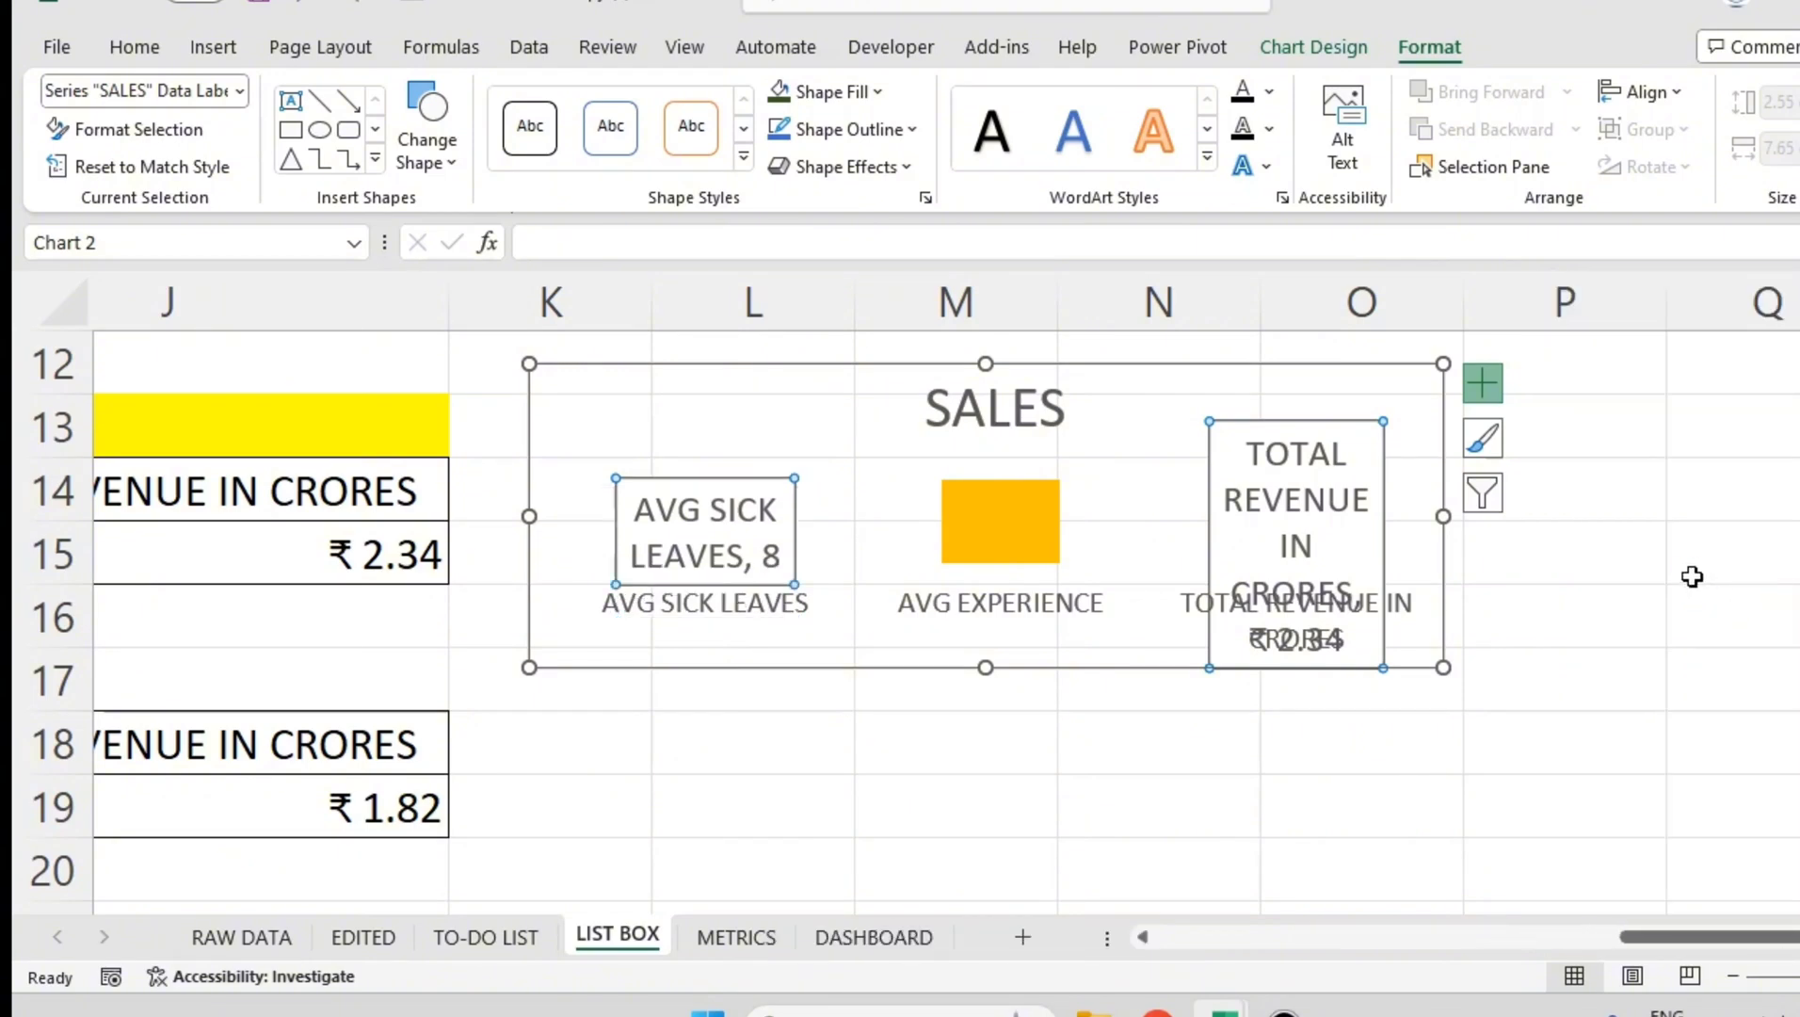
key("Escape")
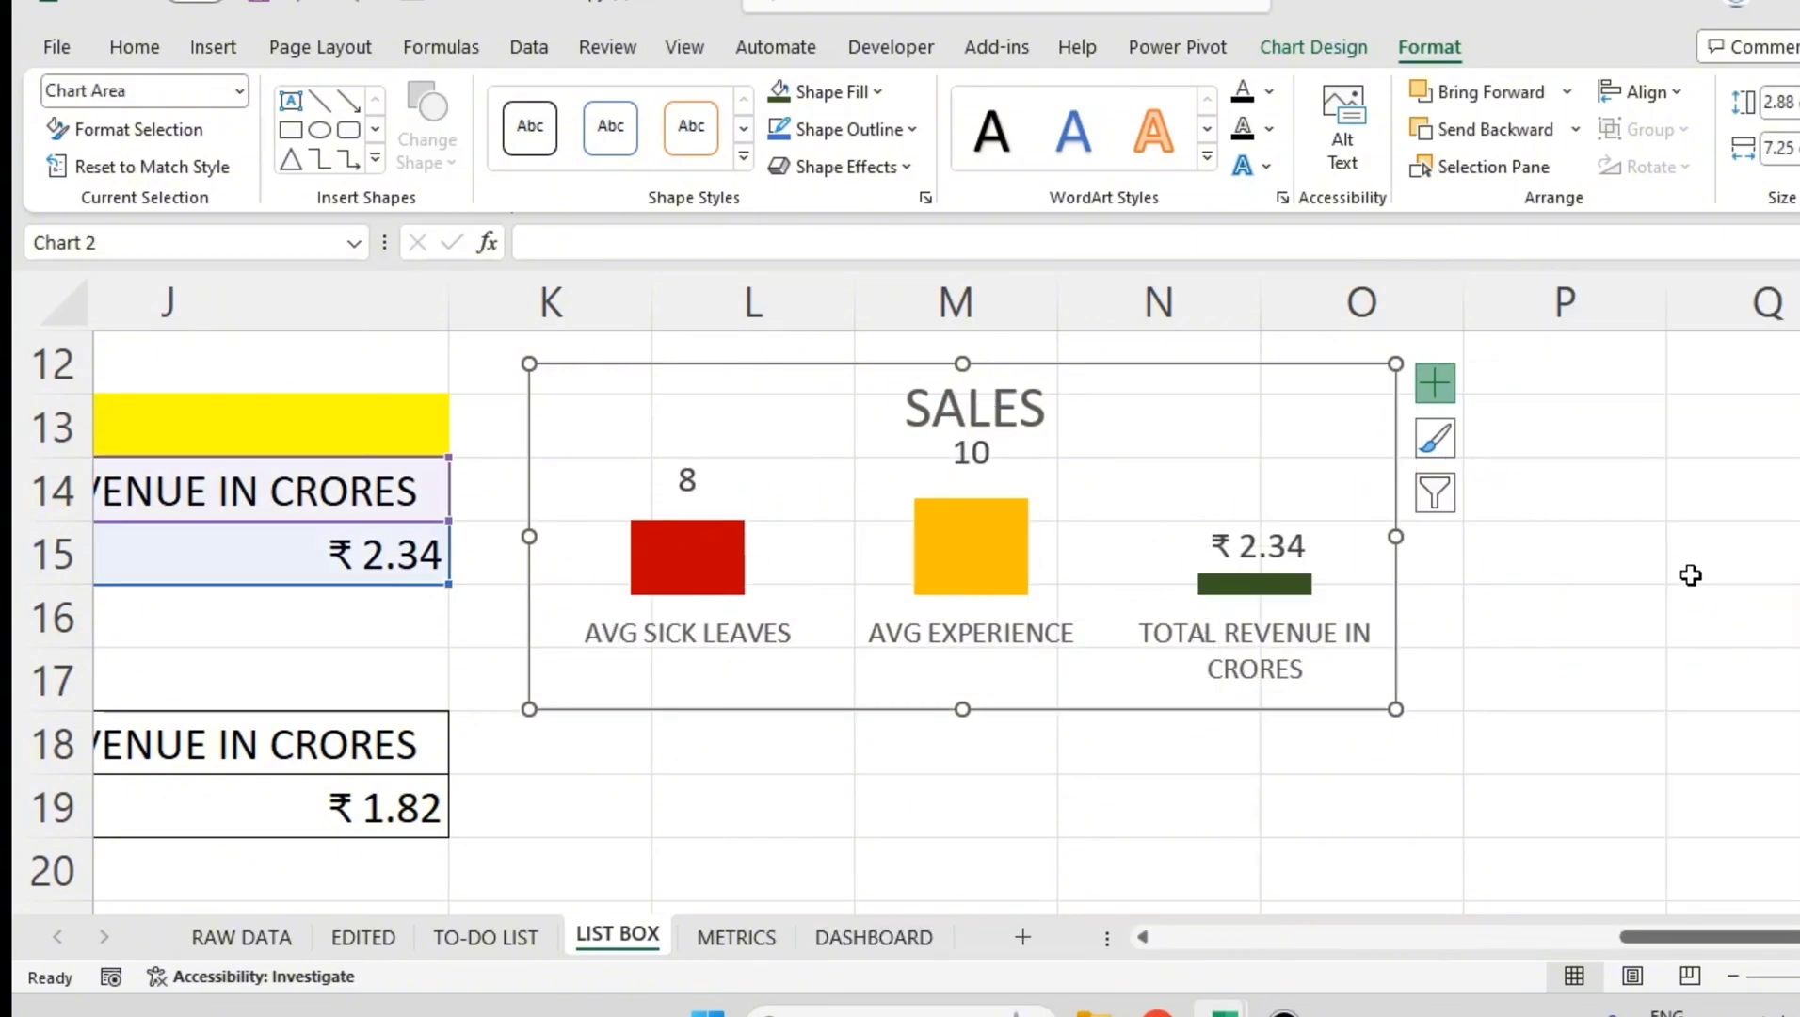
- Reduce the SALES chart title to font size 10 and move it above the AVG SICK LEAVES label
left_click(1006, 404)
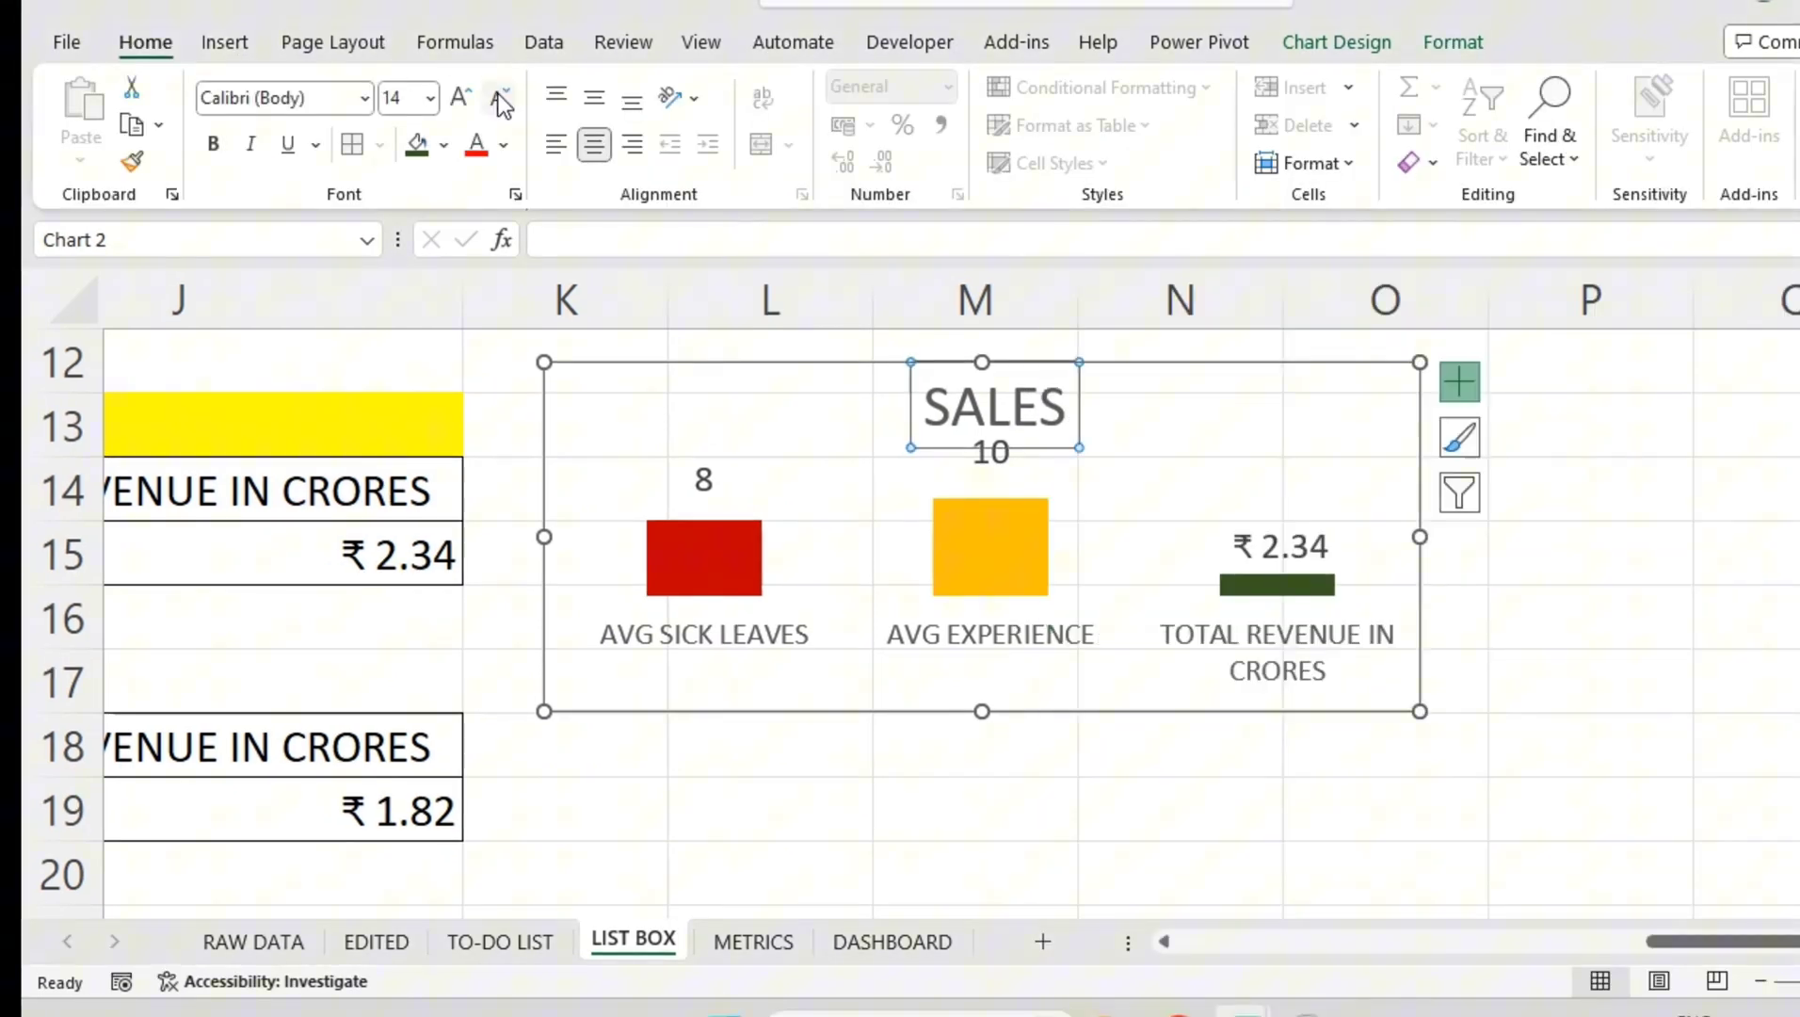
left_click(496, 98)
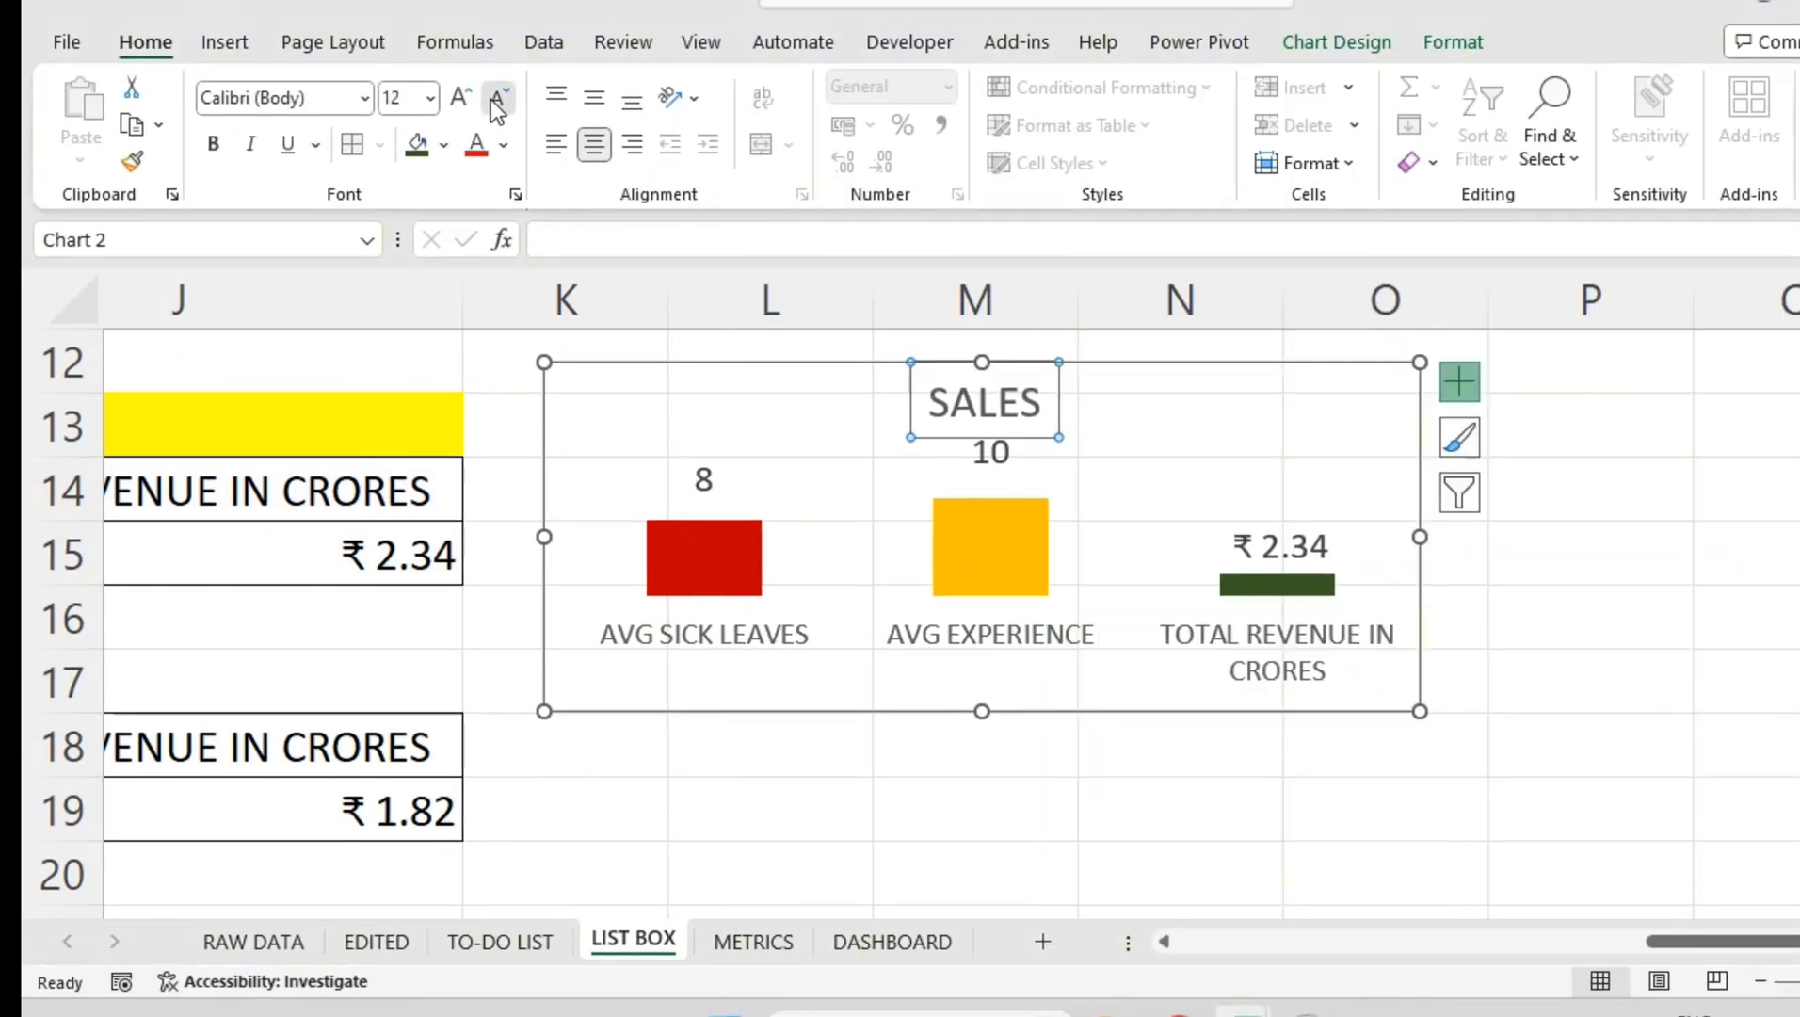
left_click(497, 98)
left_click(496, 98)
left_click(496, 98)
left_click_drag(942, 414, 625, 414)
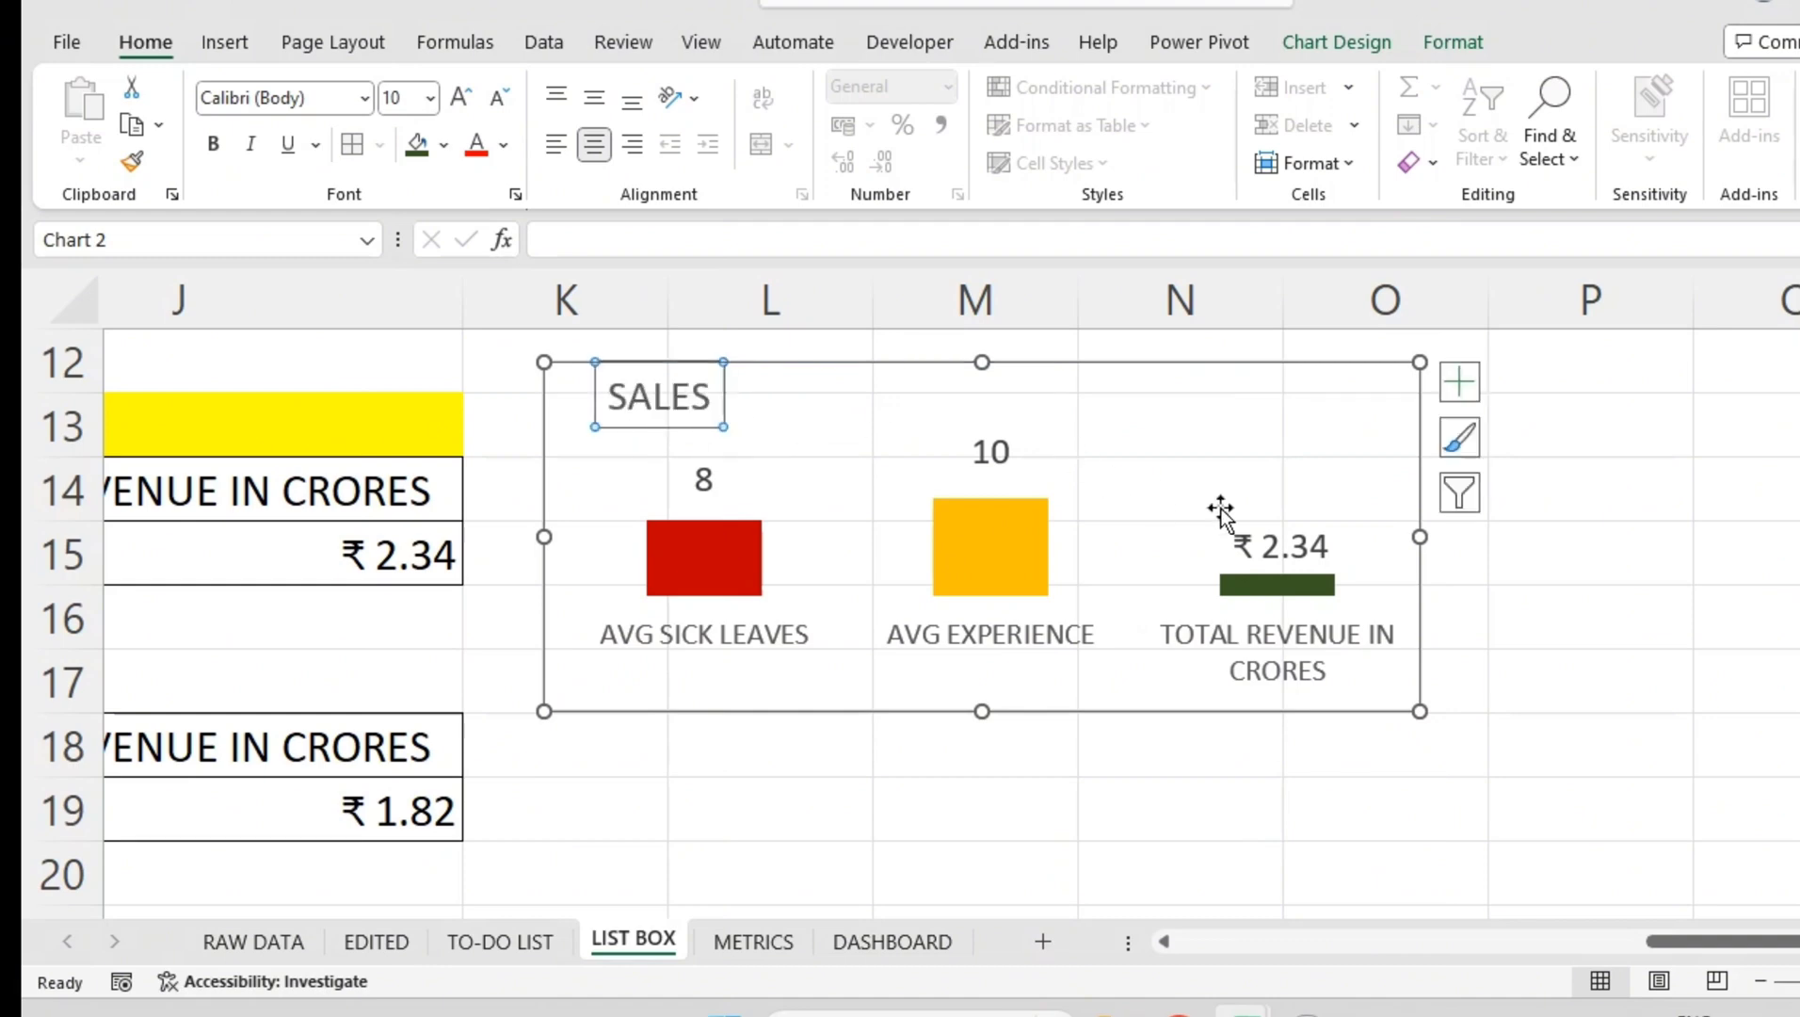
left_click(1556, 564)
- Remove the outline around the SALES chart
left_click(620, 373)
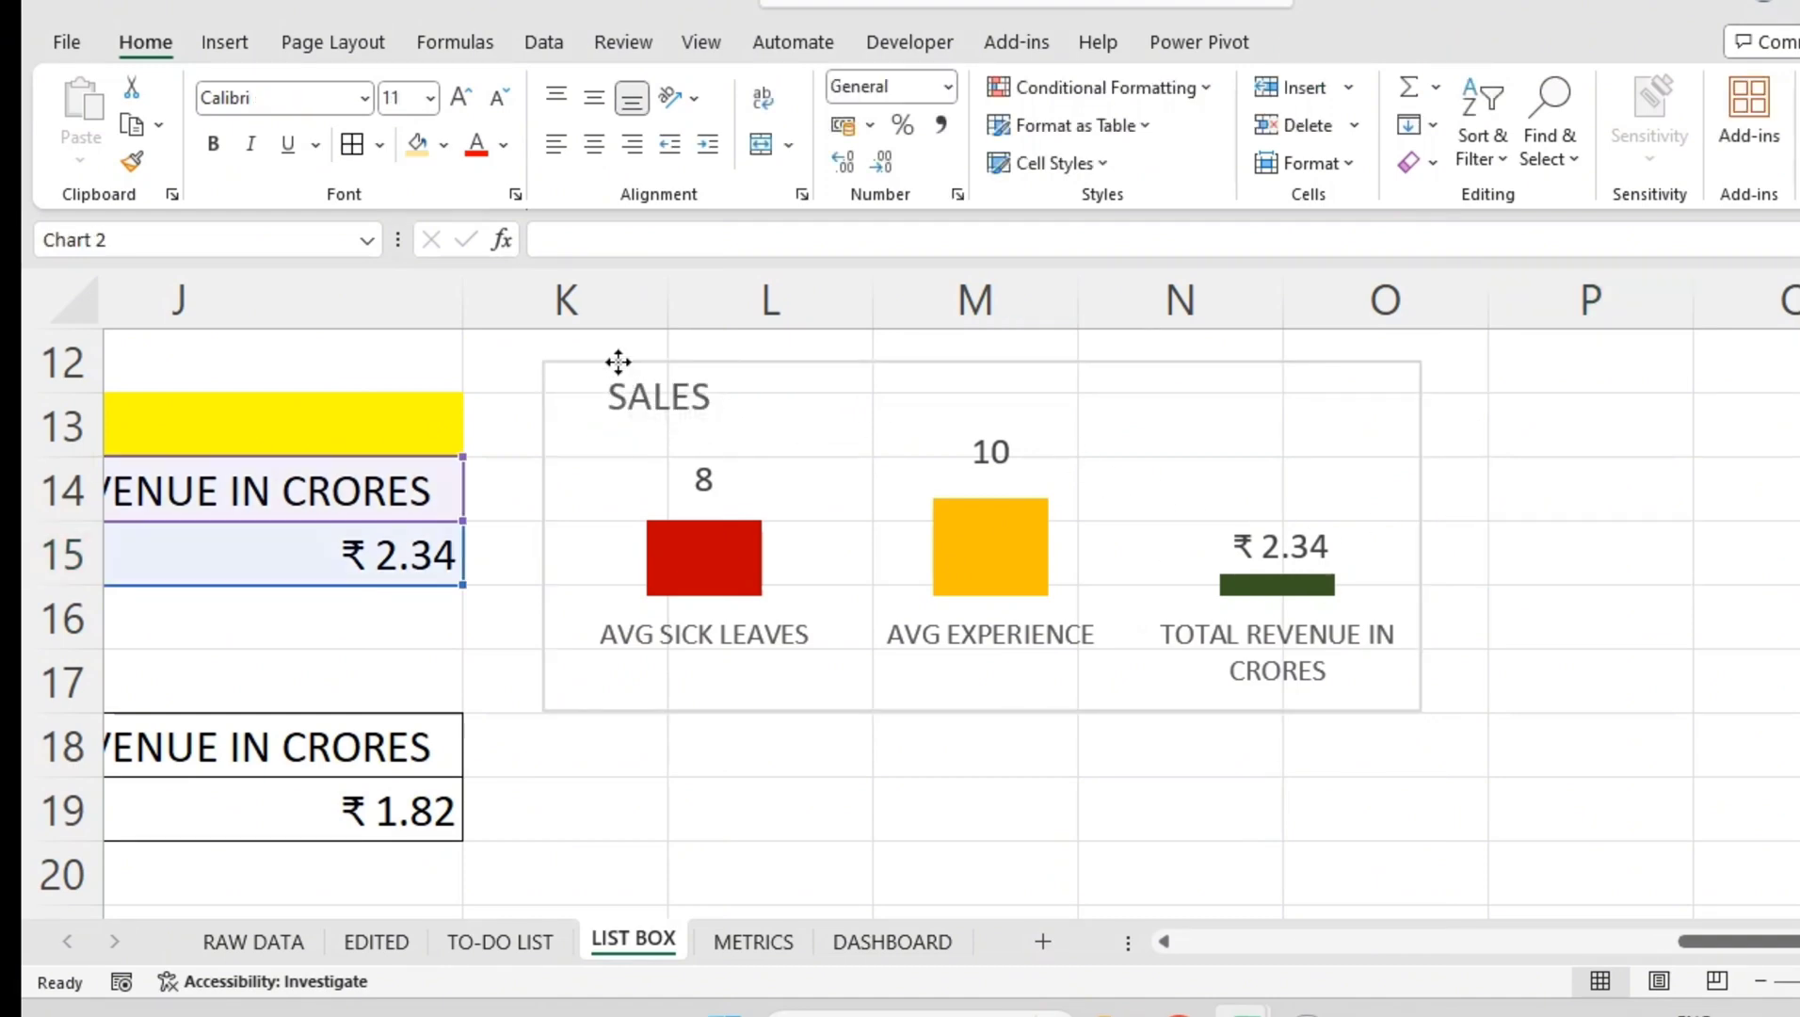
left_click(1095, 731)
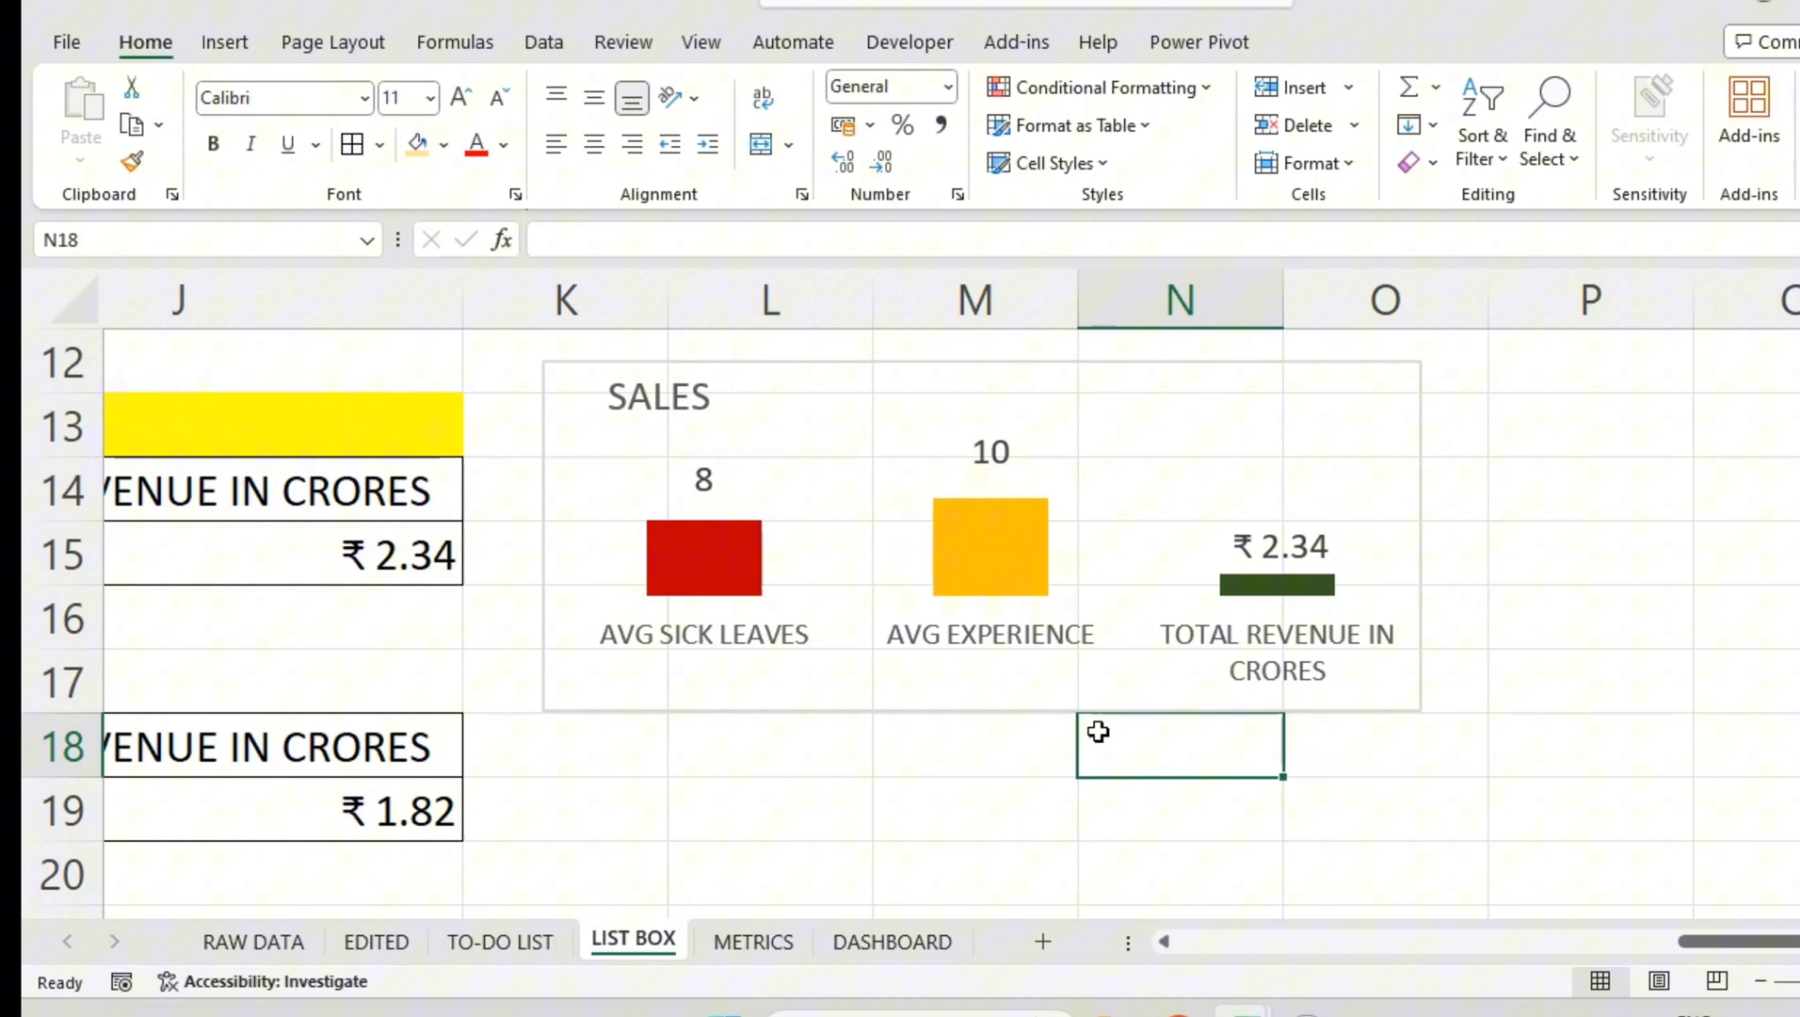
left_click(977, 785)
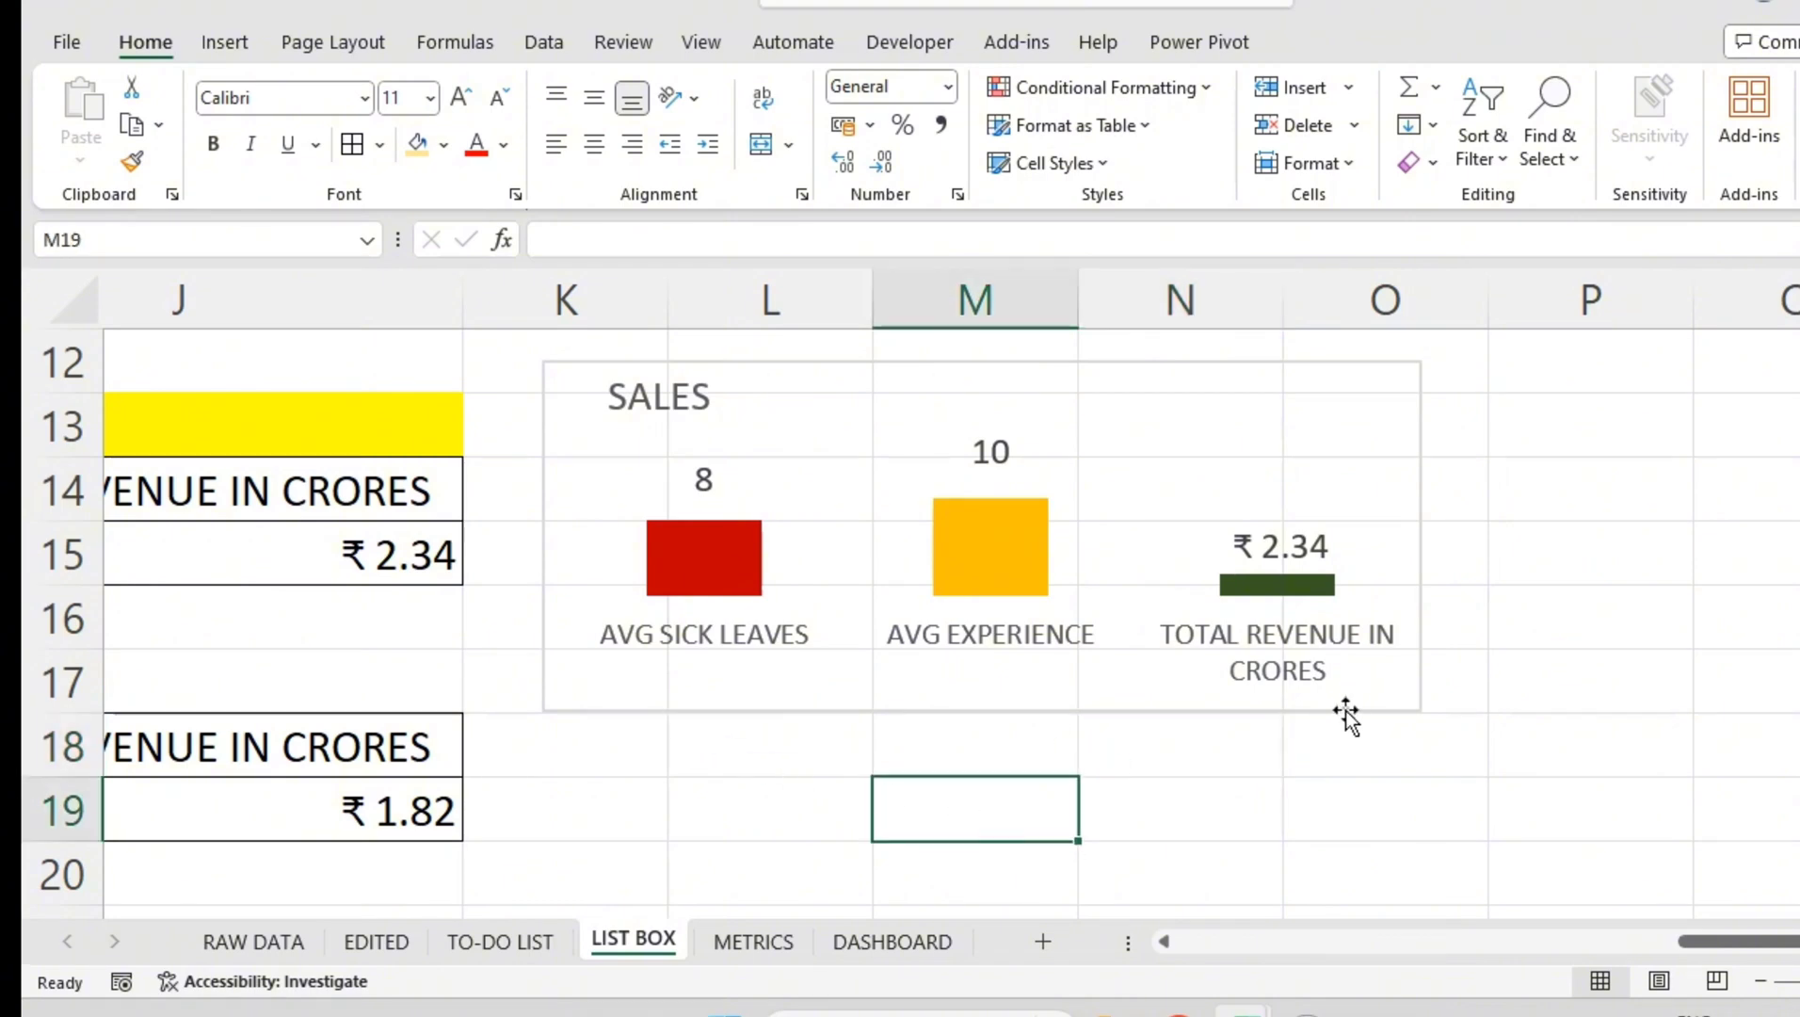
left_click(1415, 418)
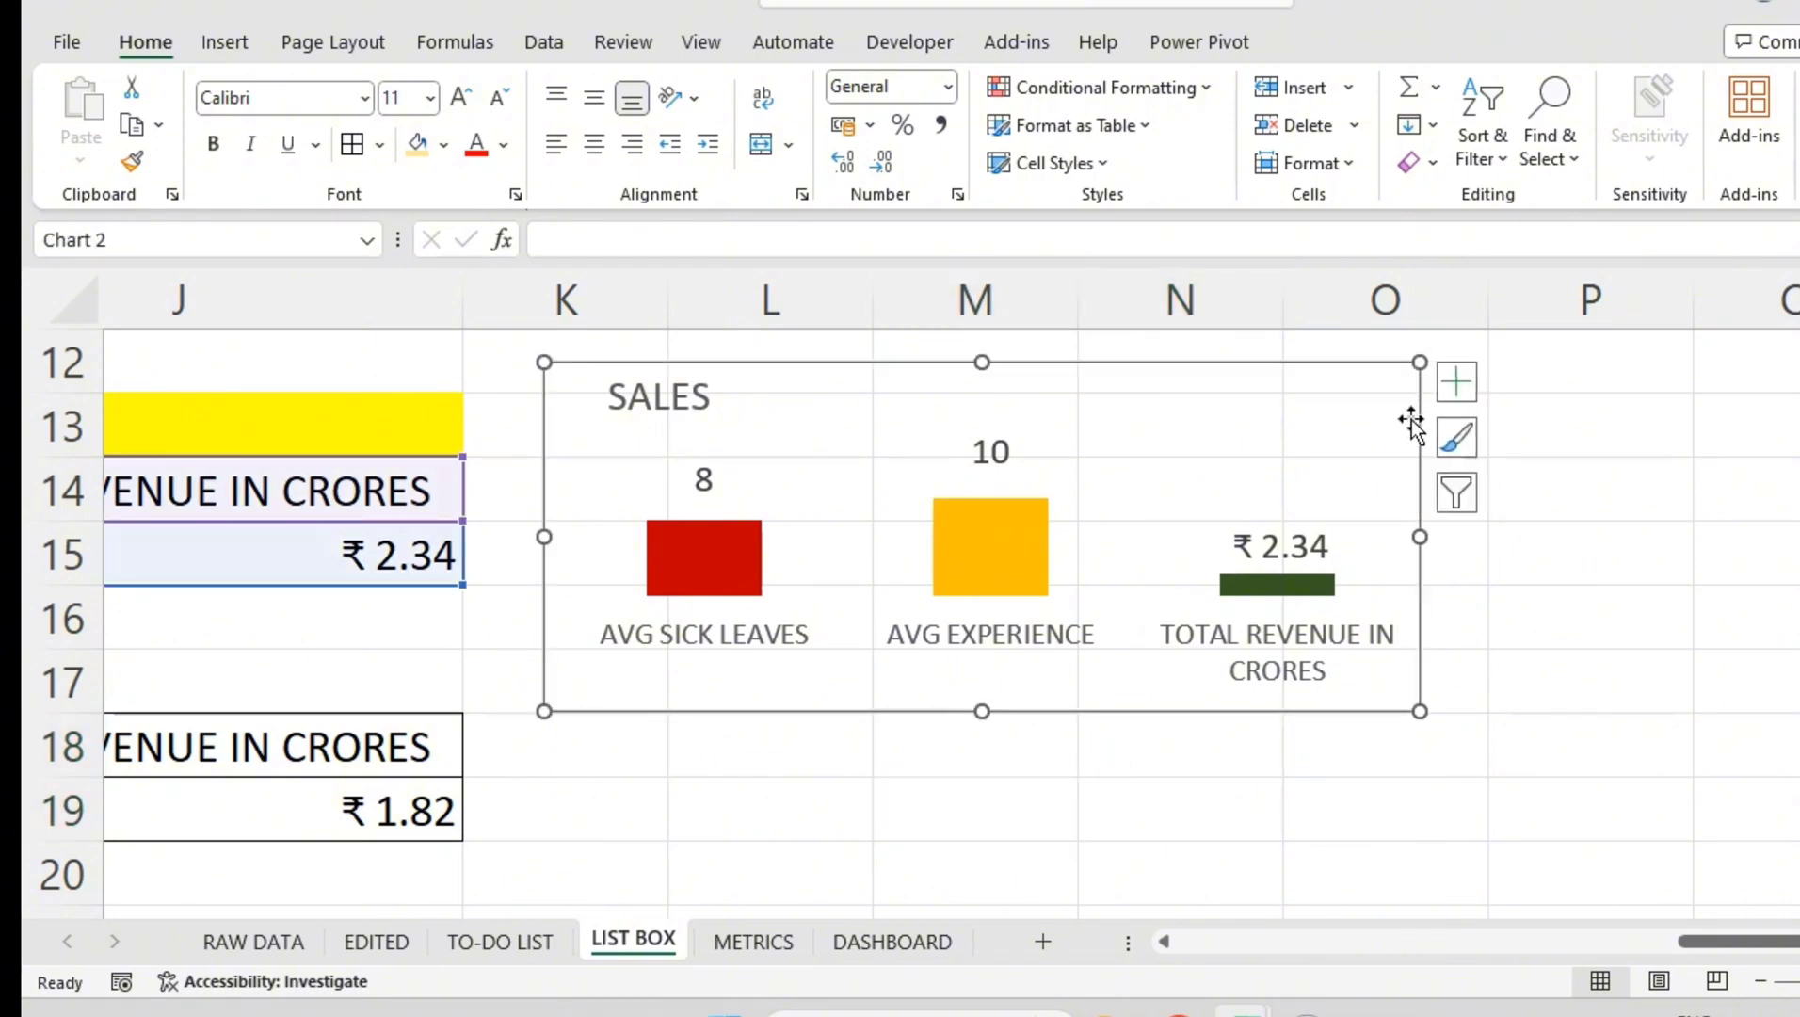
left_click(1438, 37)
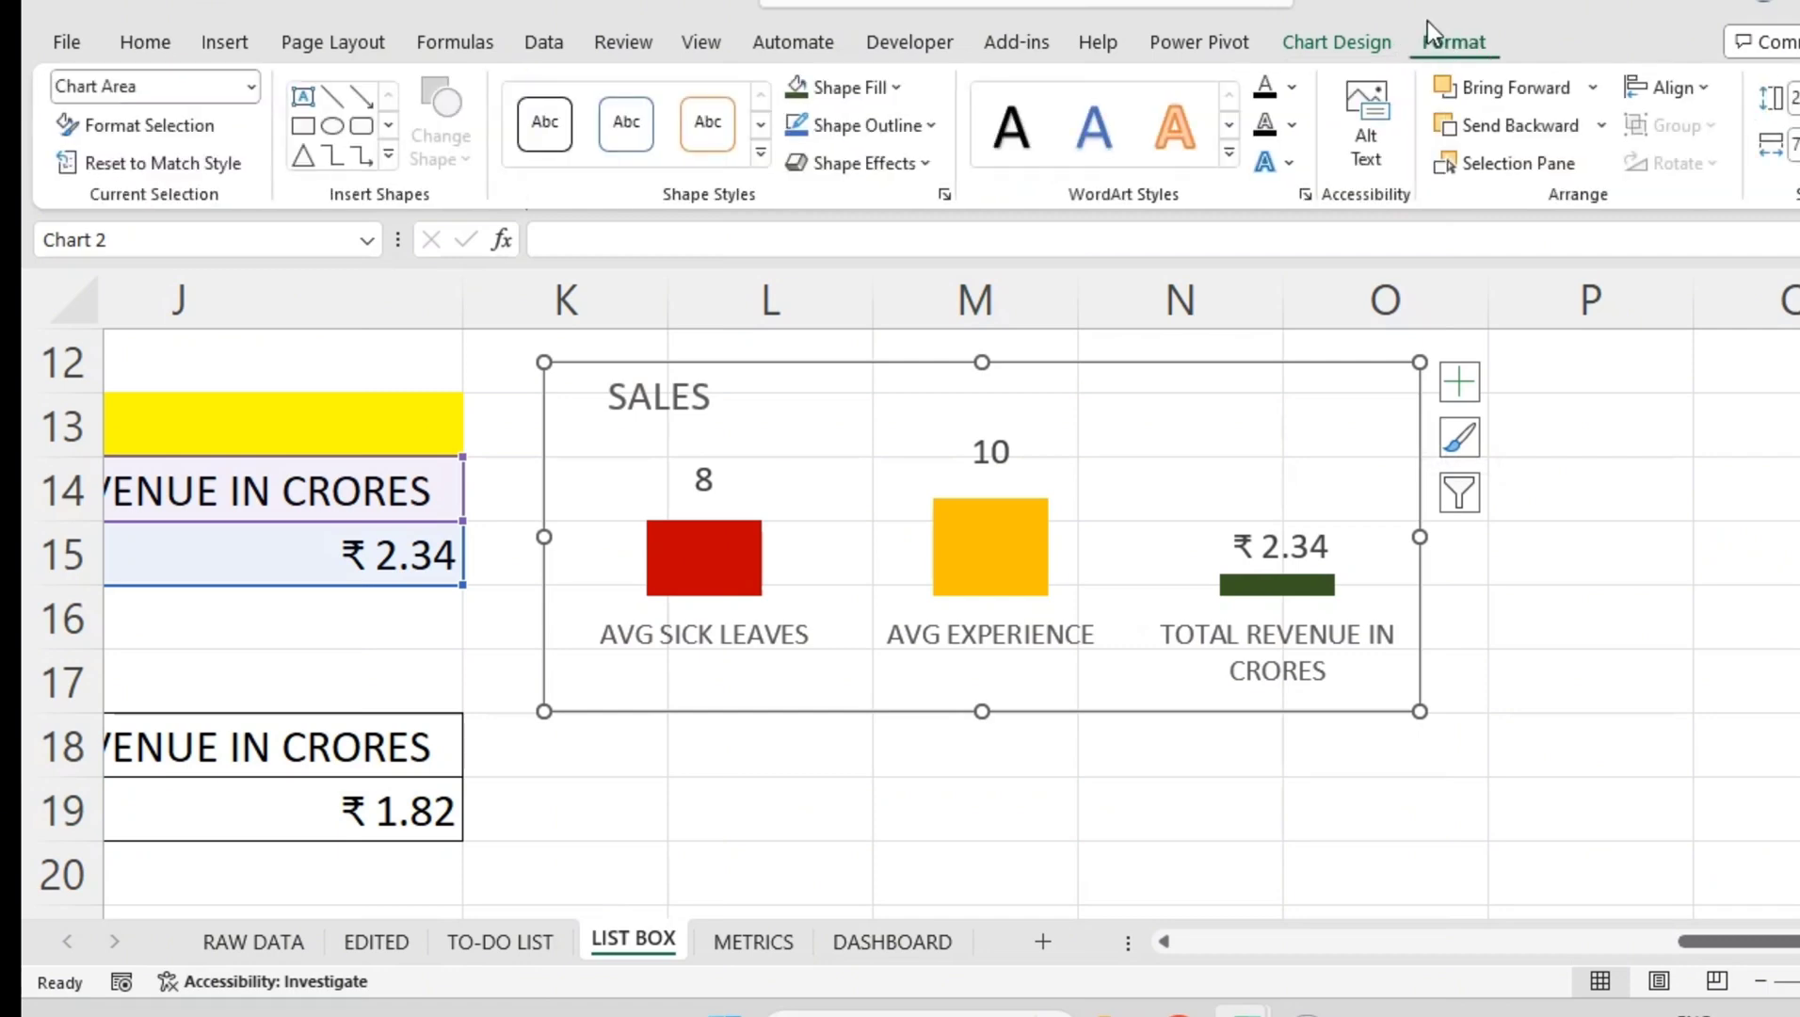
left_click(934, 123)
left_click(871, 490)
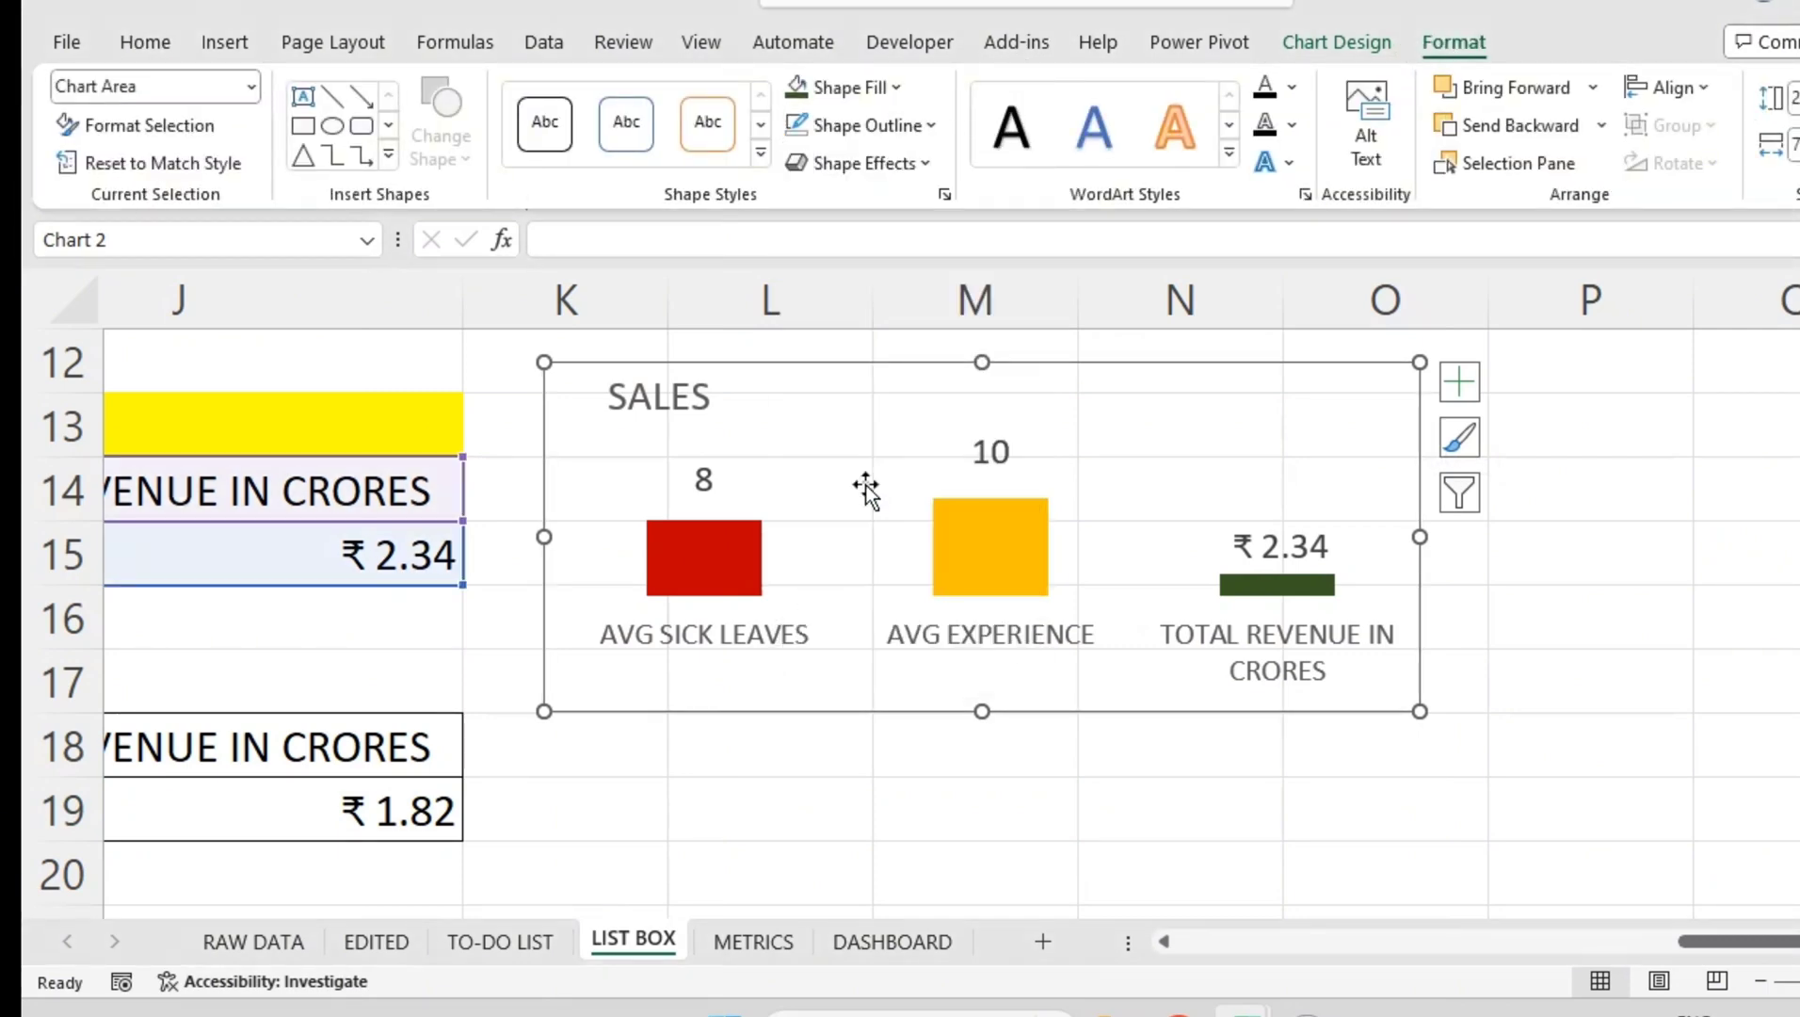
left_click(1554, 561)
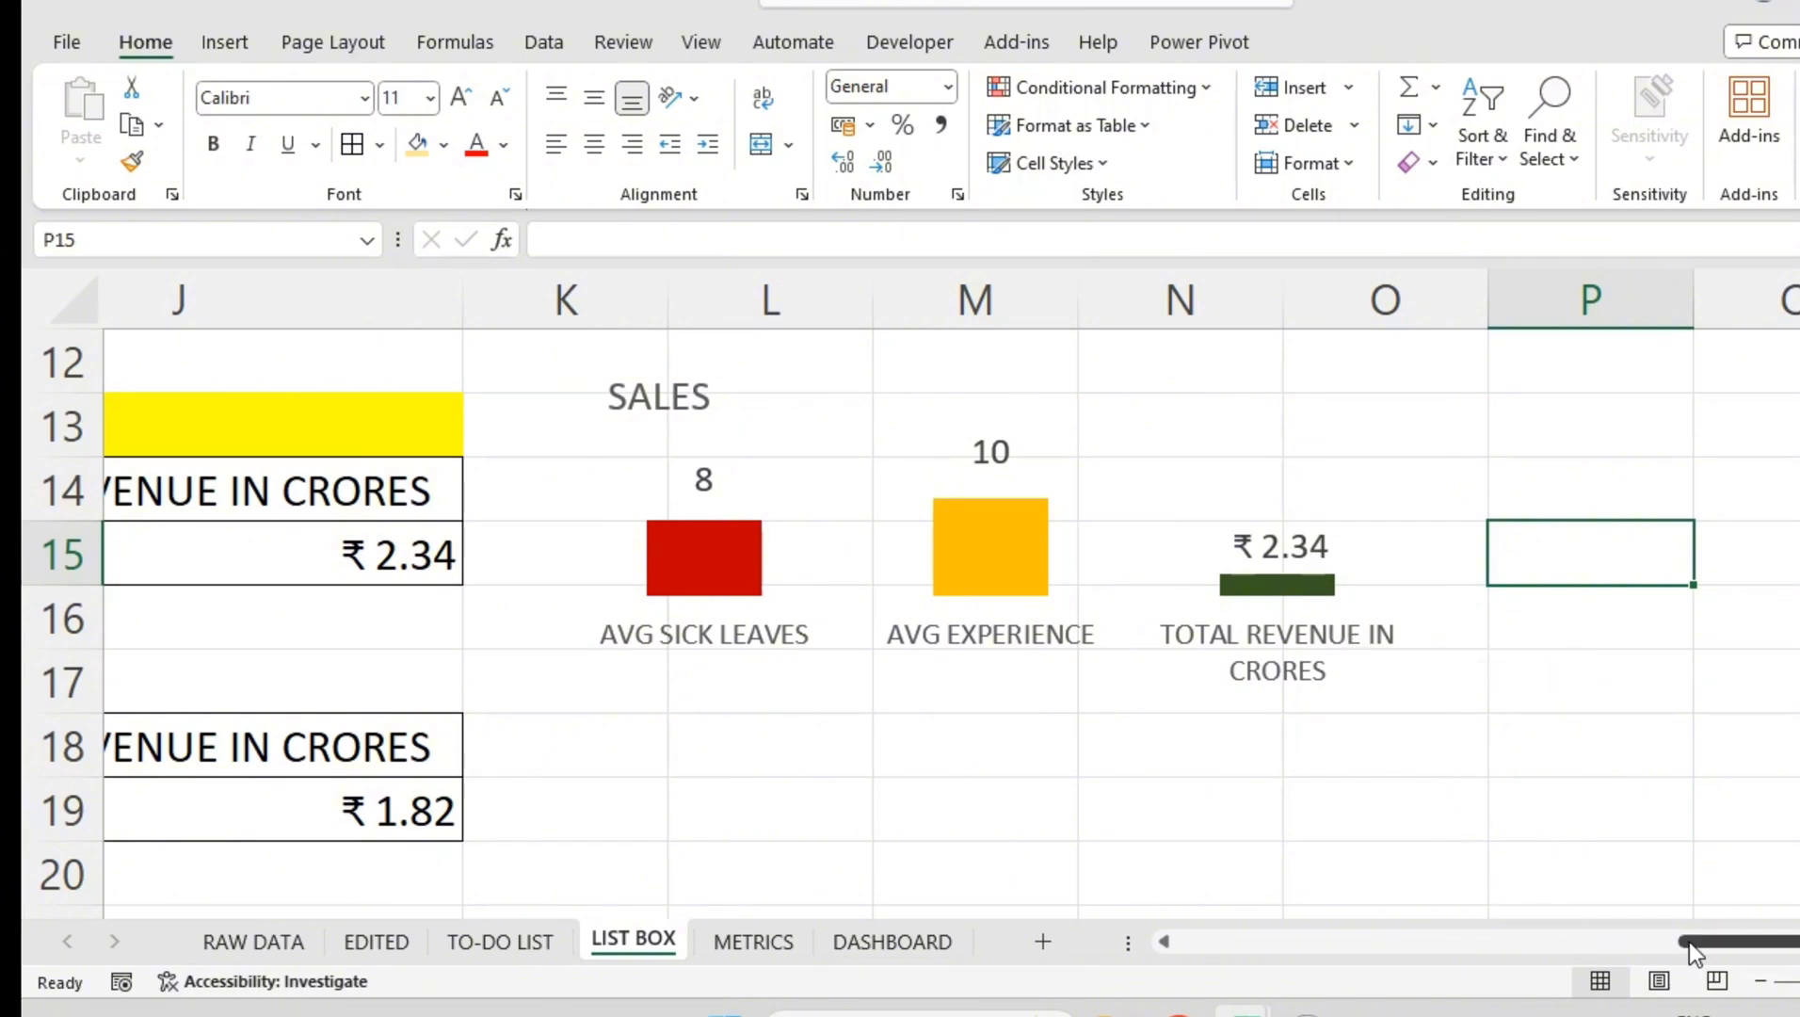
- Choose 1402 as the REF NO in cell A2 to test the department chart
left_click_drag(1689, 941, 1665, 944)
scroll(1496, 638, "down", 2)
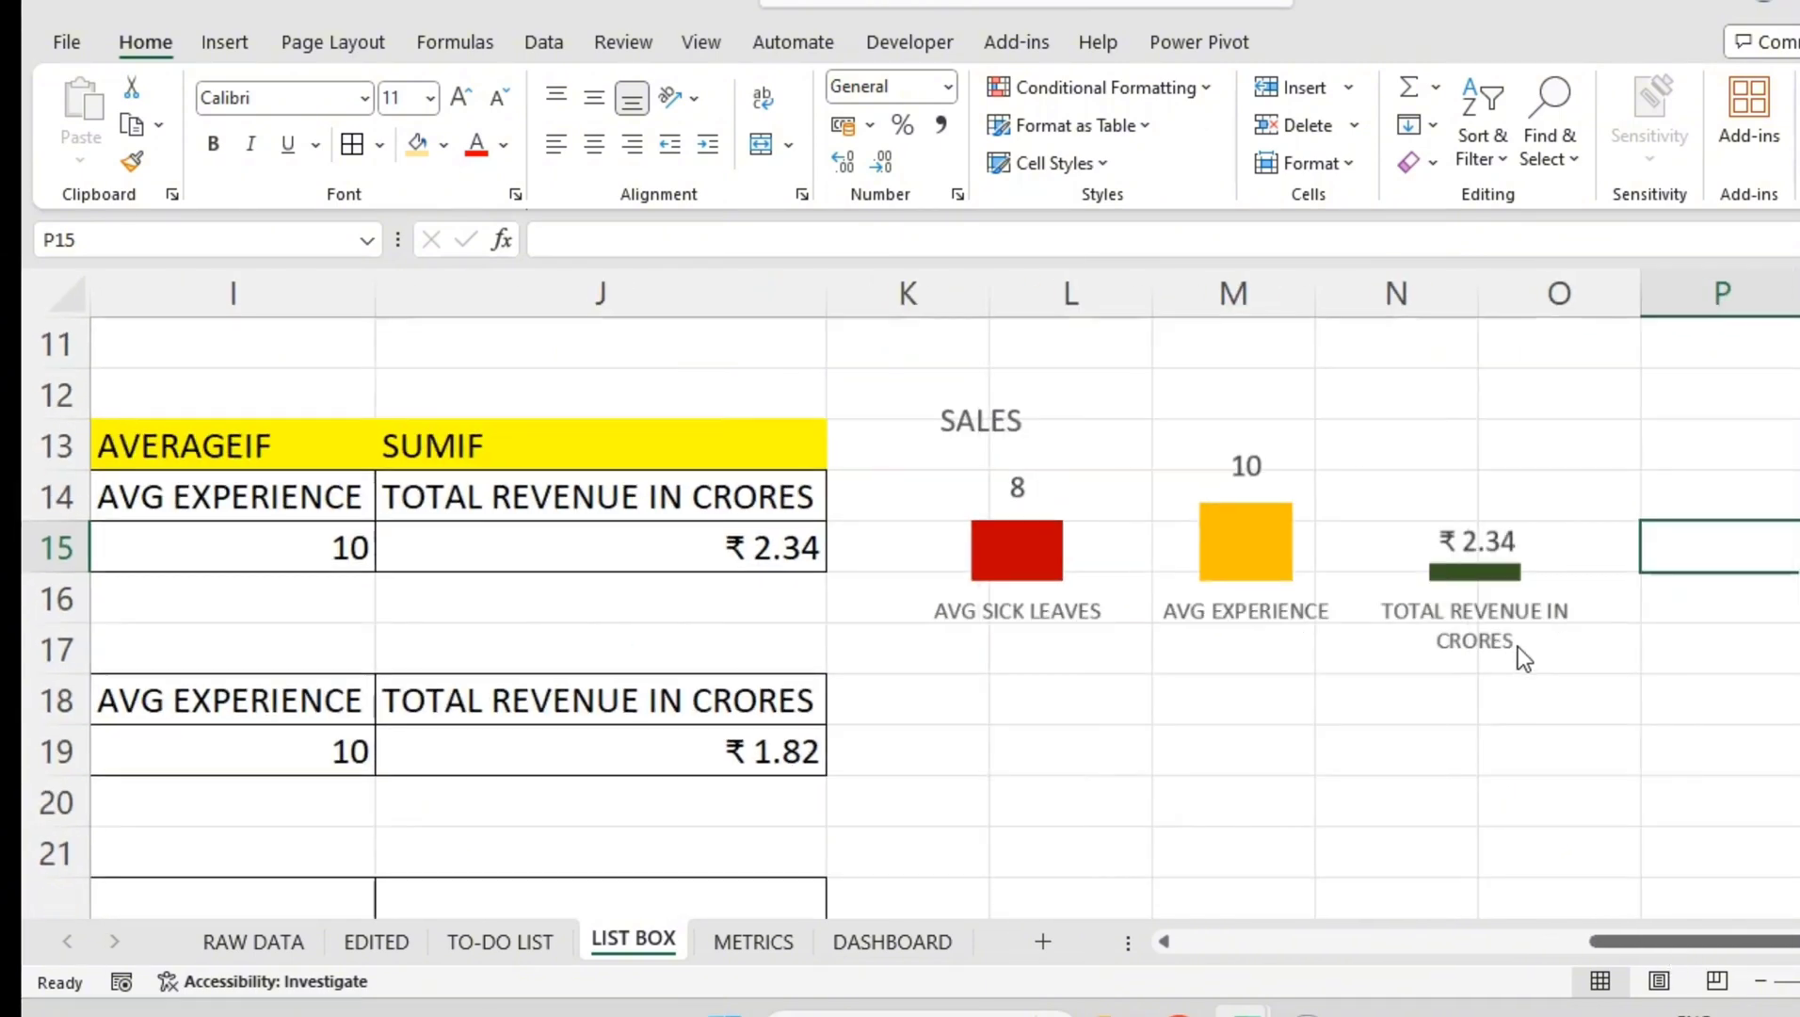
scroll(1514, 640, "down", 1, "ctrl")
left_click_drag(1532, 949, 1121, 932)
scroll(216, 382, "up", 3)
left_click(193, 386)
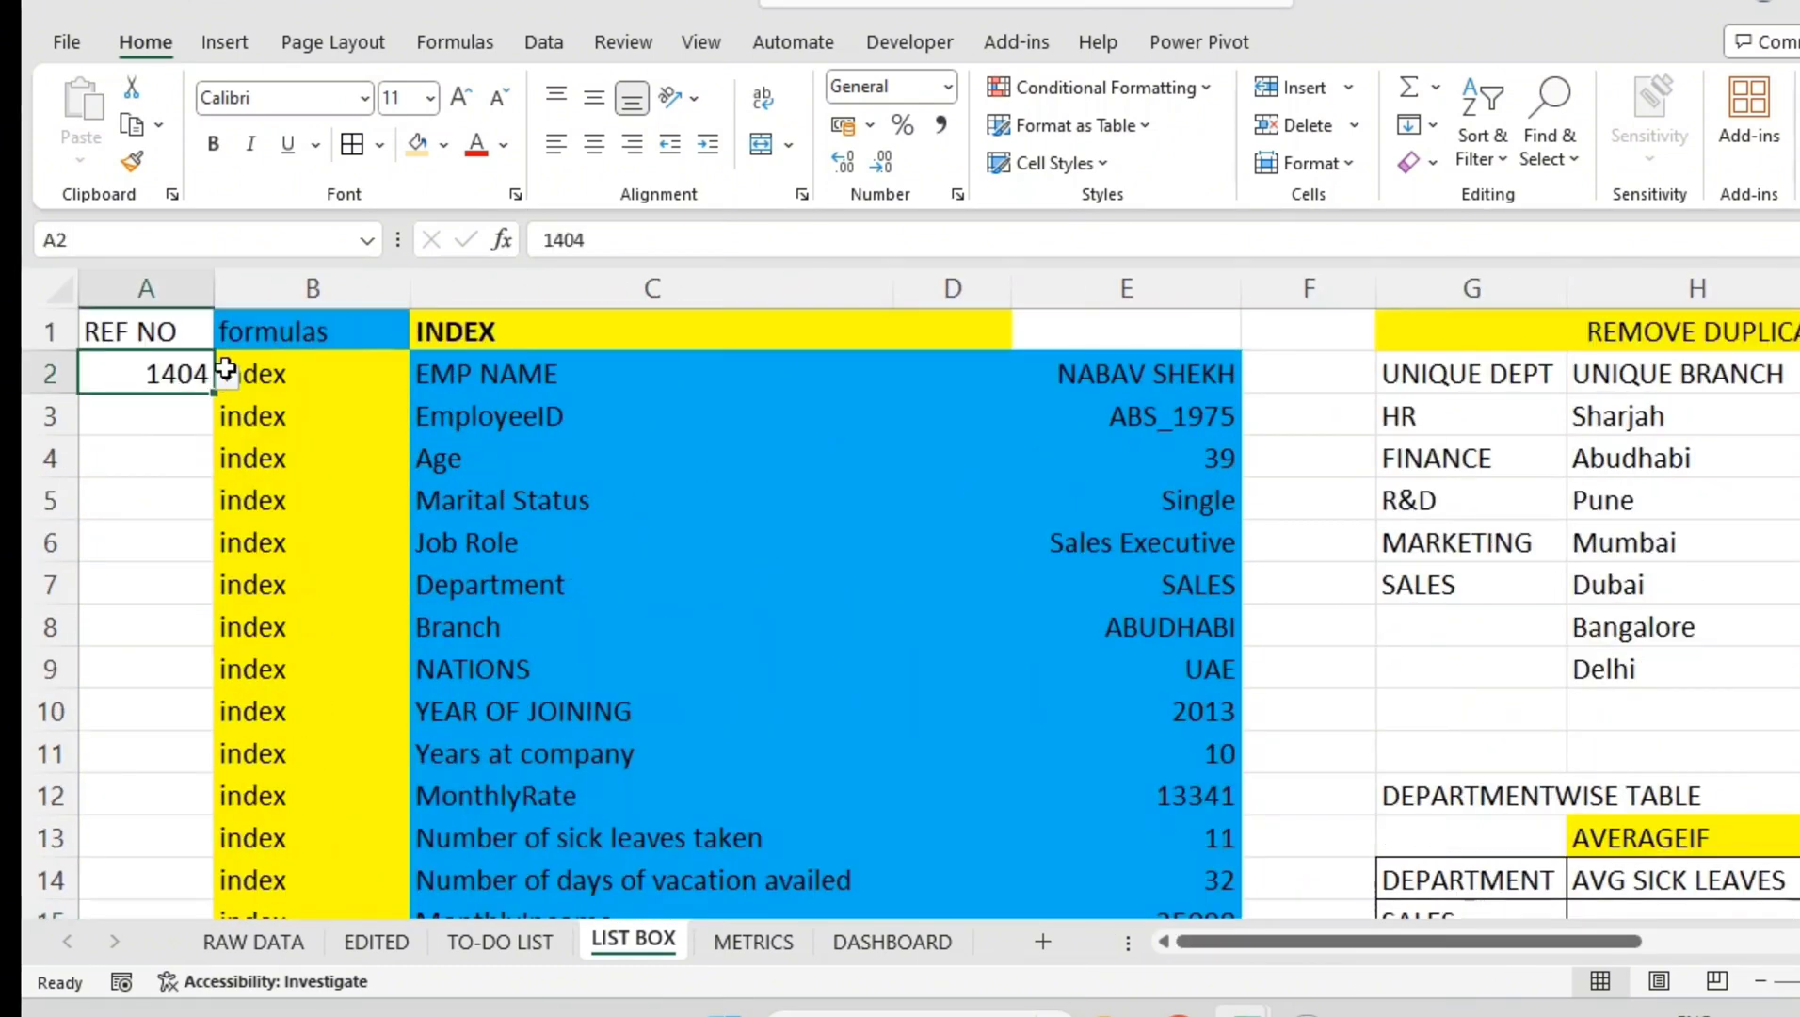
left_click(231, 378)
left_click(190, 455)
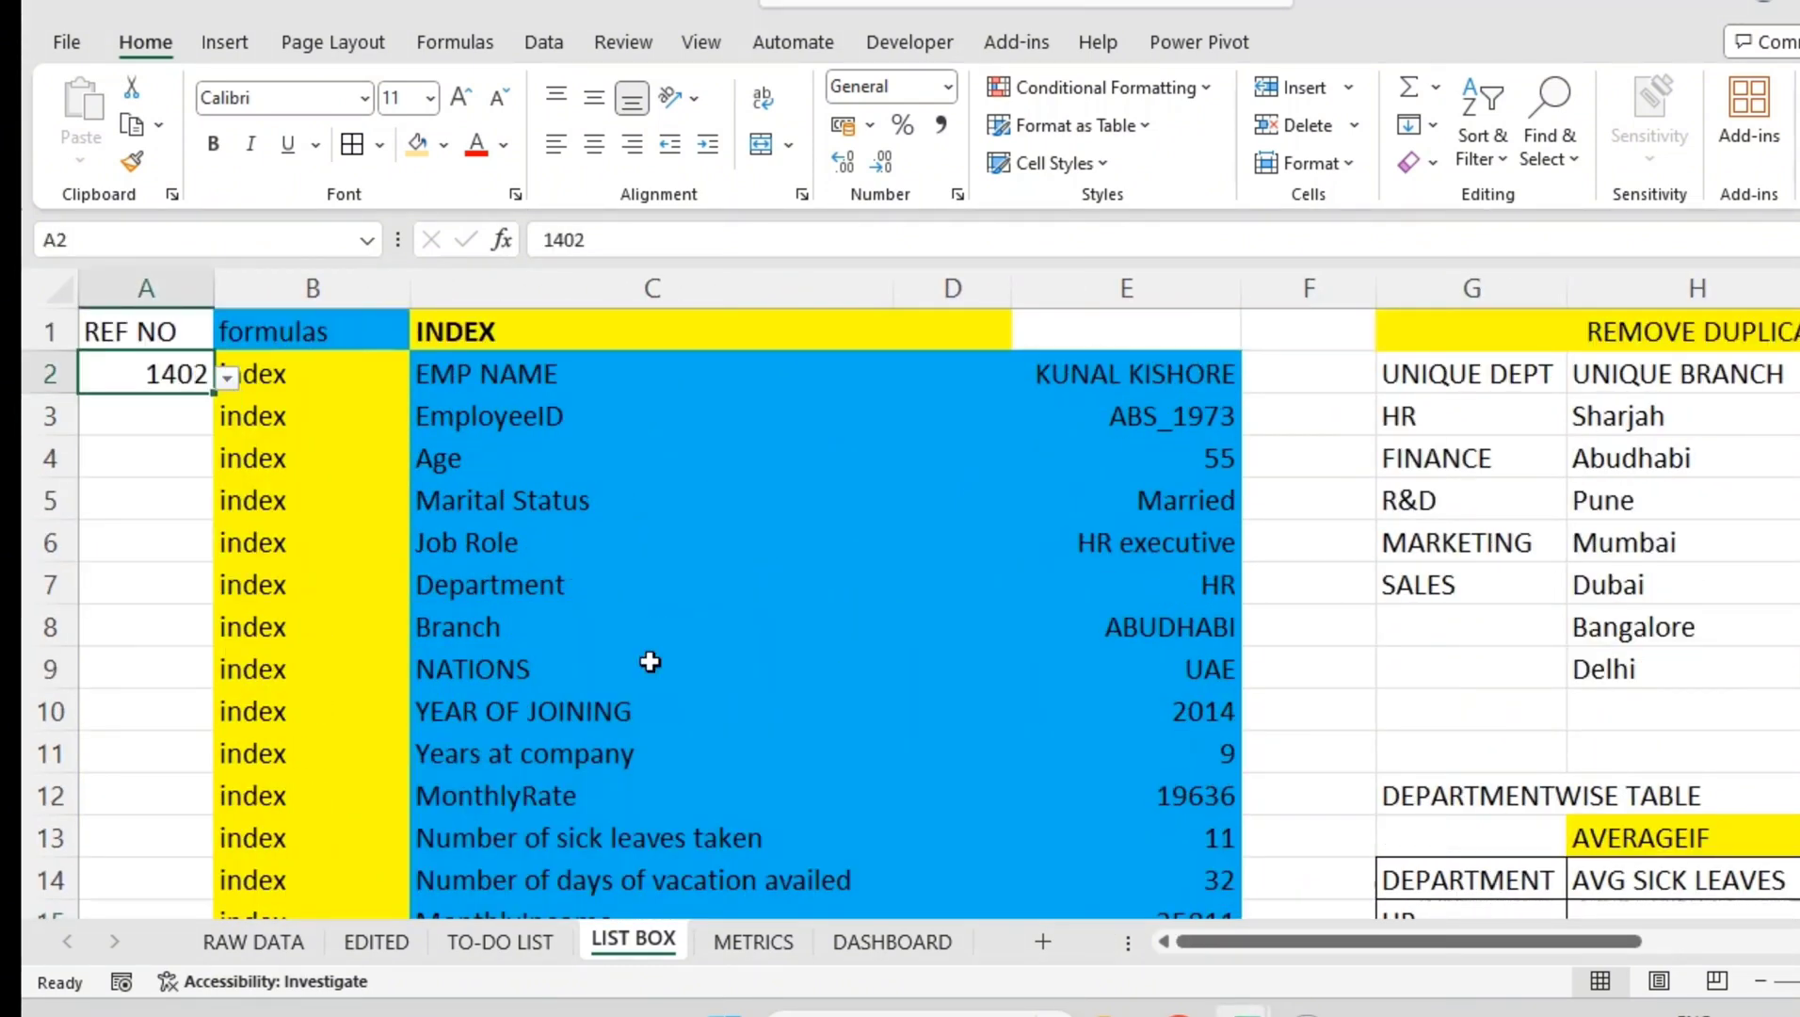
- Enlarge the HR chart's plot area downward so its columns are taller
left_click_drag(1344, 941, 1677, 943)
scroll(1633, 687, "down", 2)
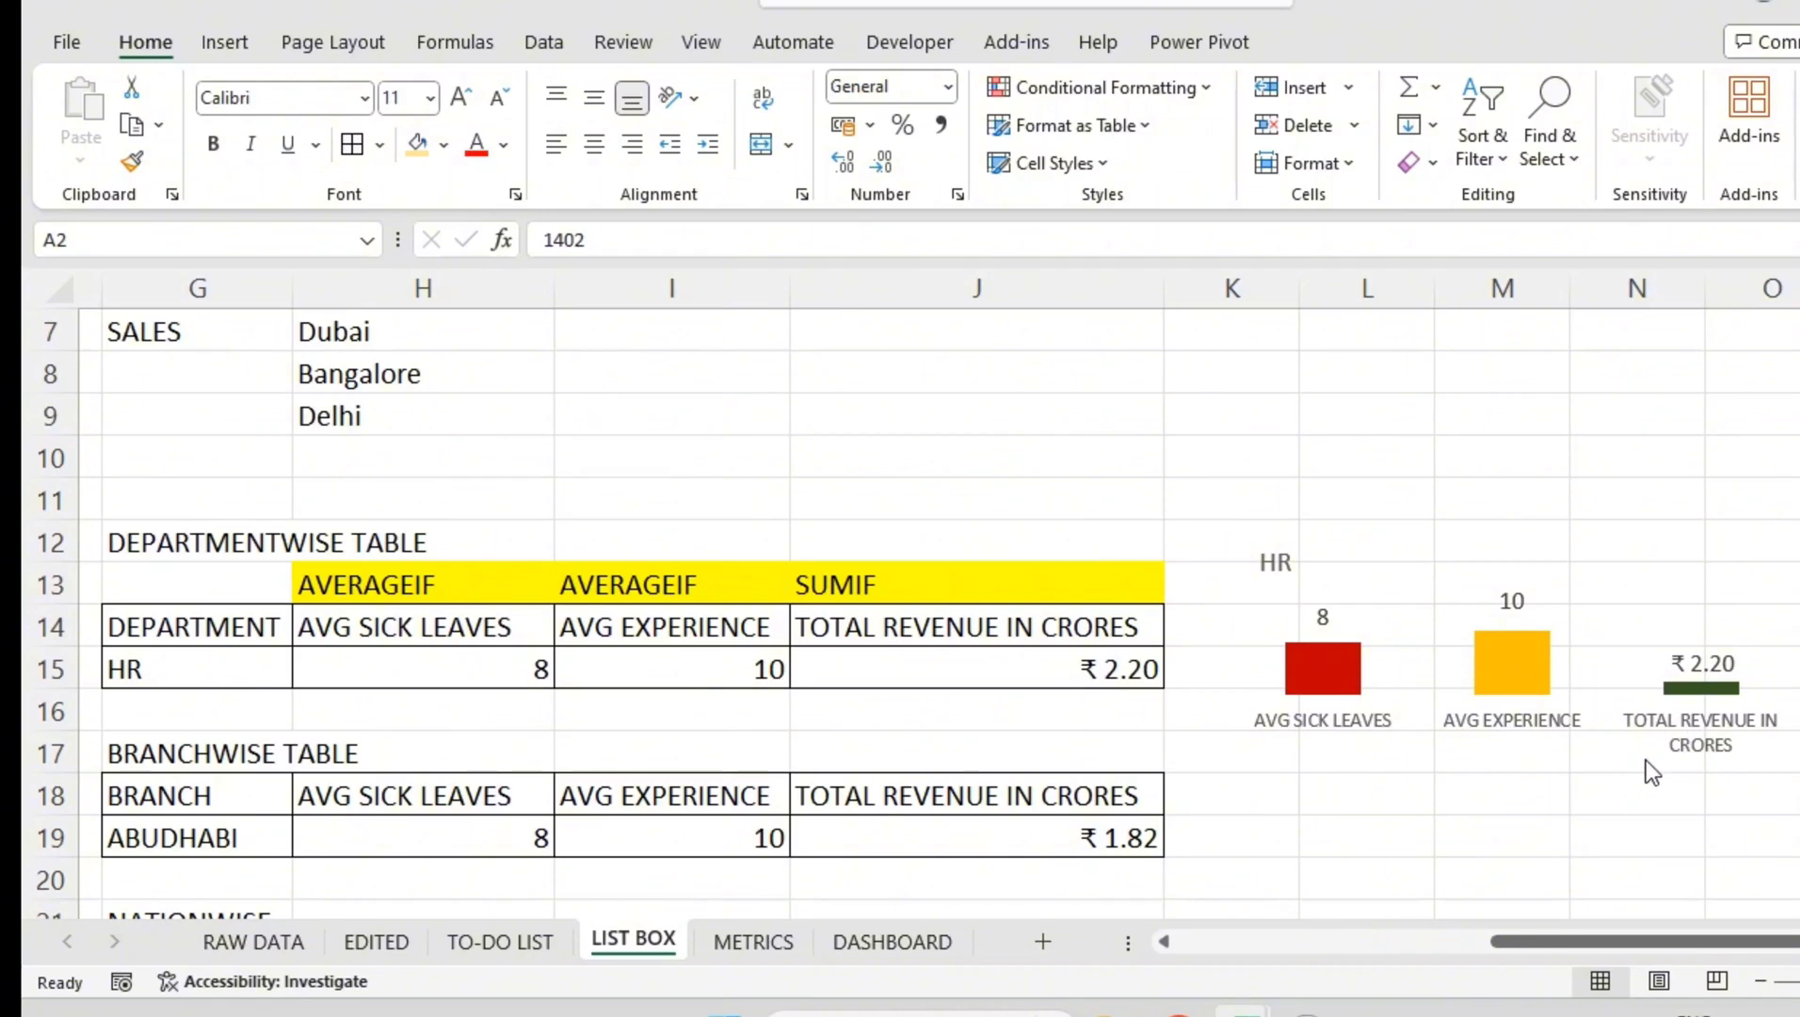
left_click(1483, 658)
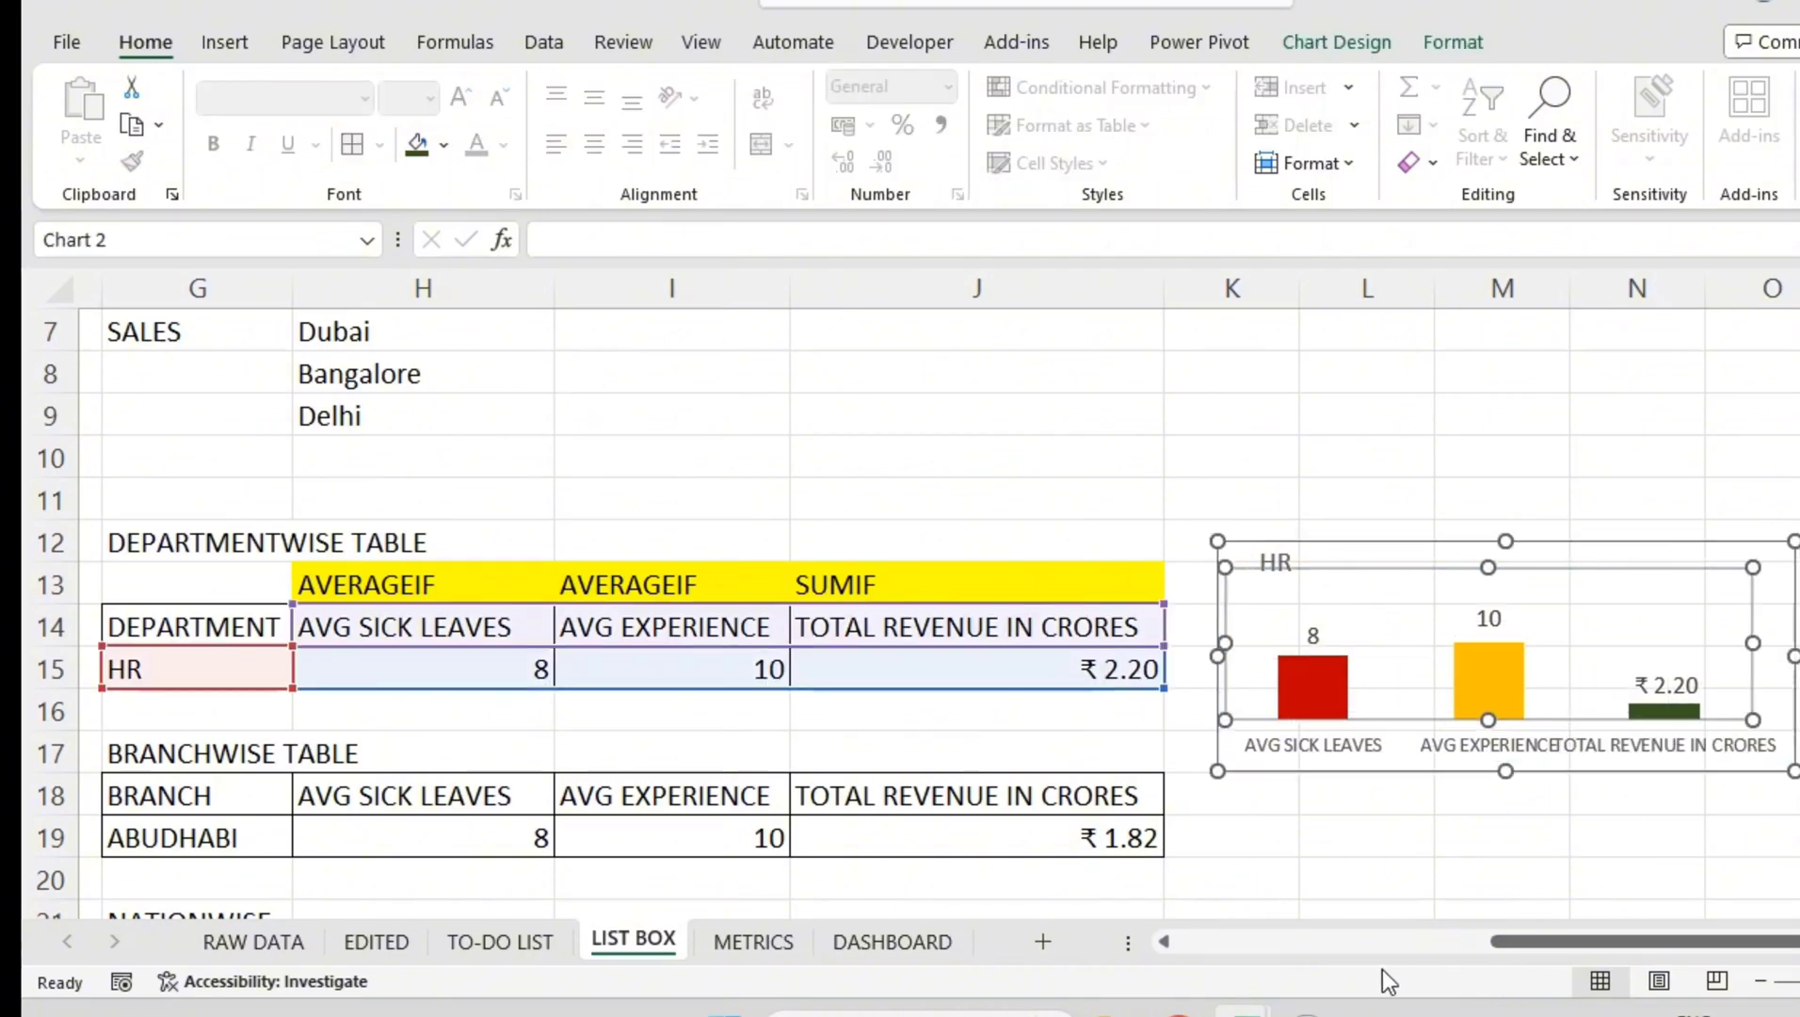
scroll(1487, 857, "down", 2, "ctrl")
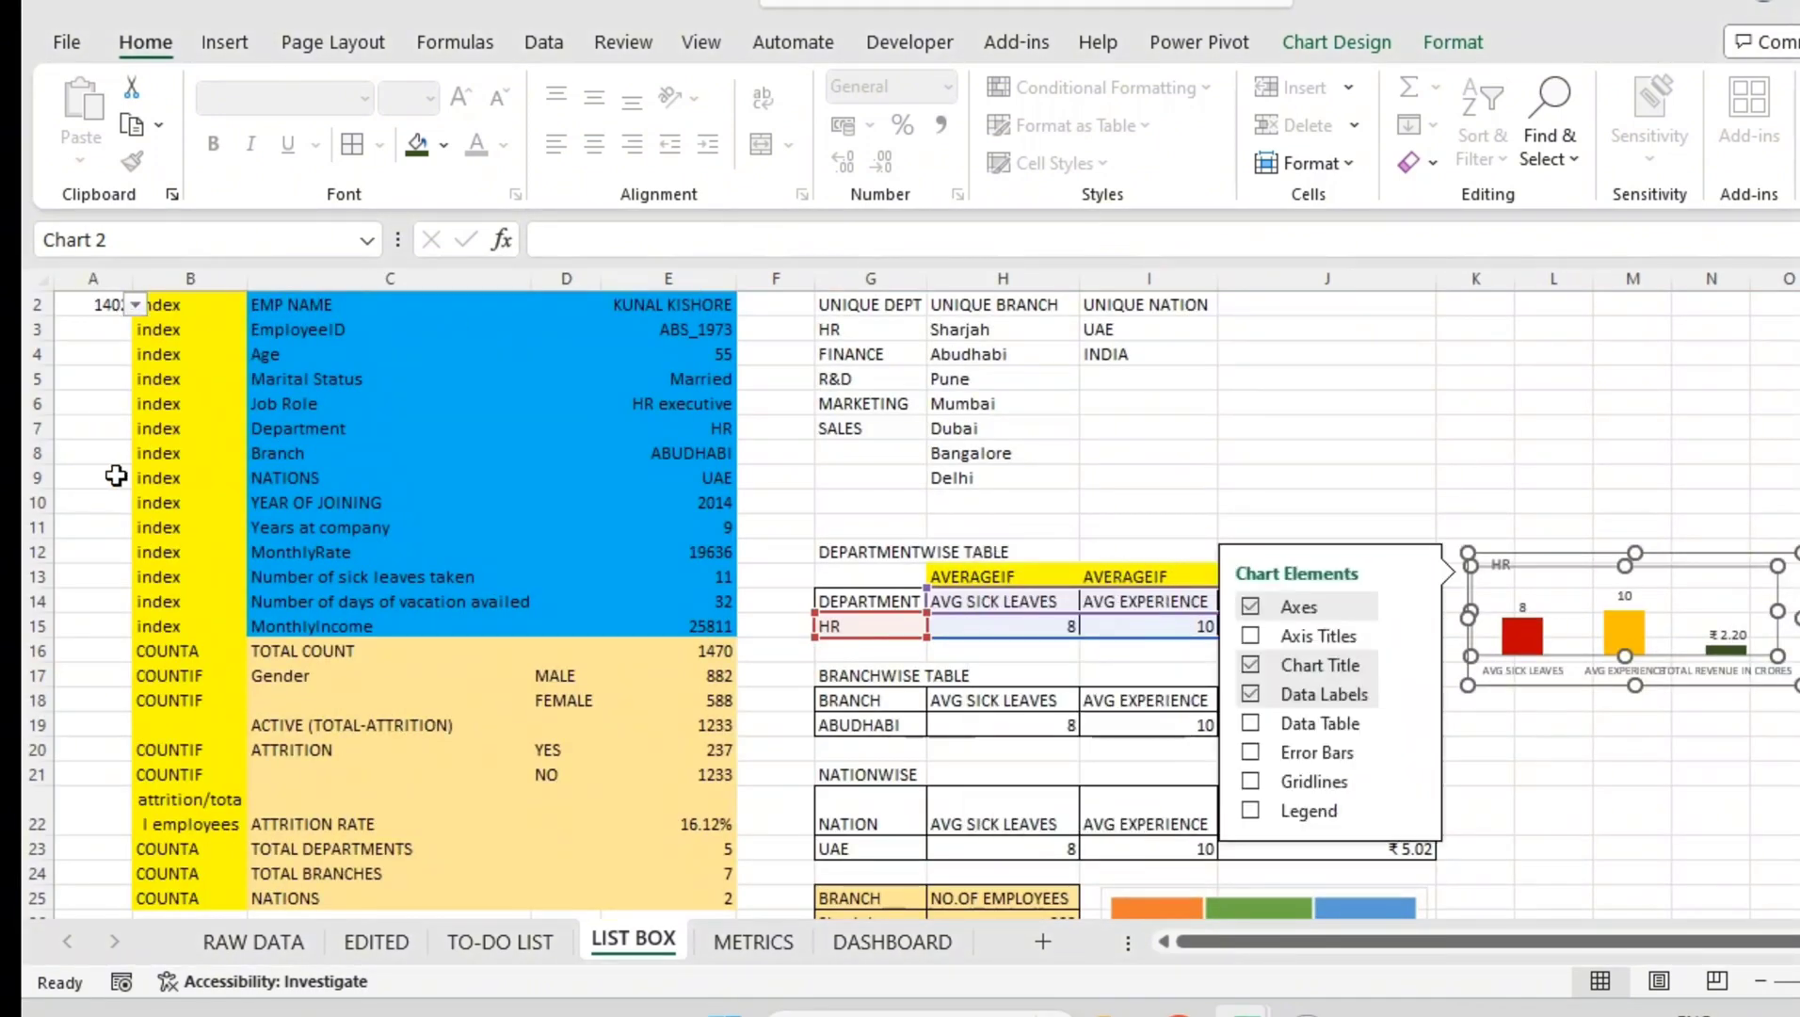
- Test the department chart by choosing 1393 and then 1362 as the REF NO in cell A2
left_click(118, 304)
left_click(146, 304)
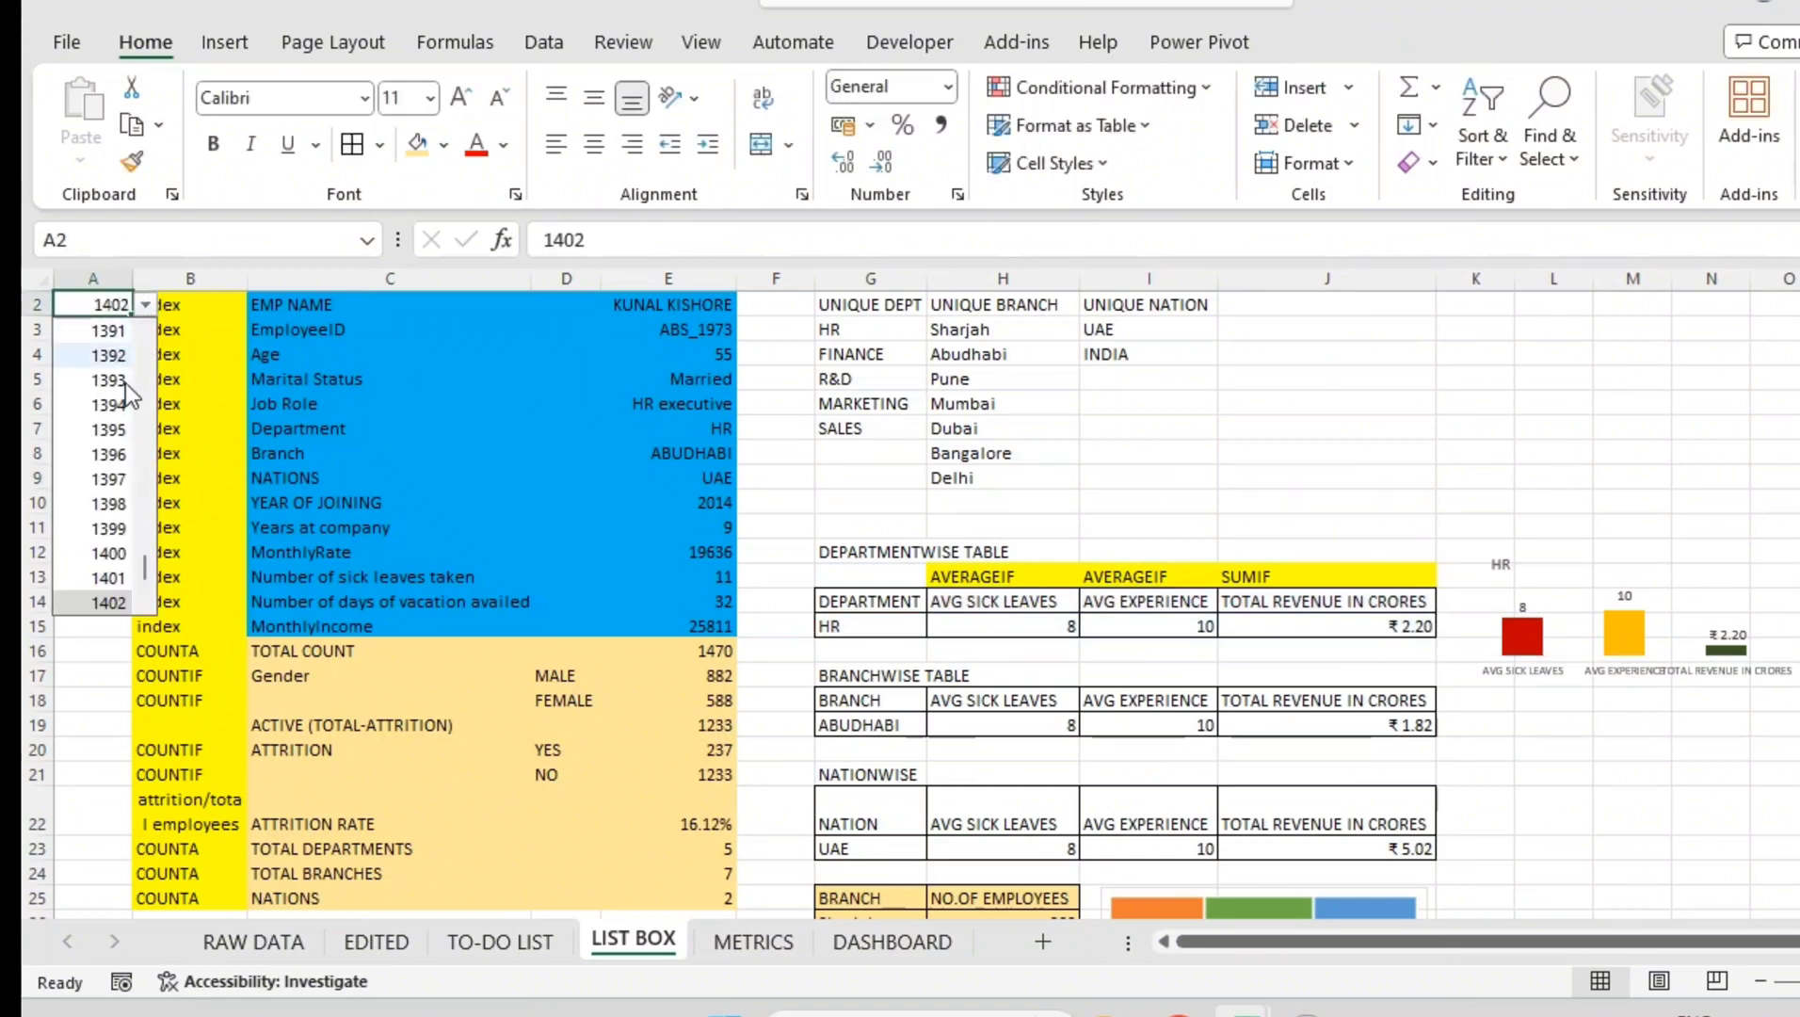
left_click(137, 376)
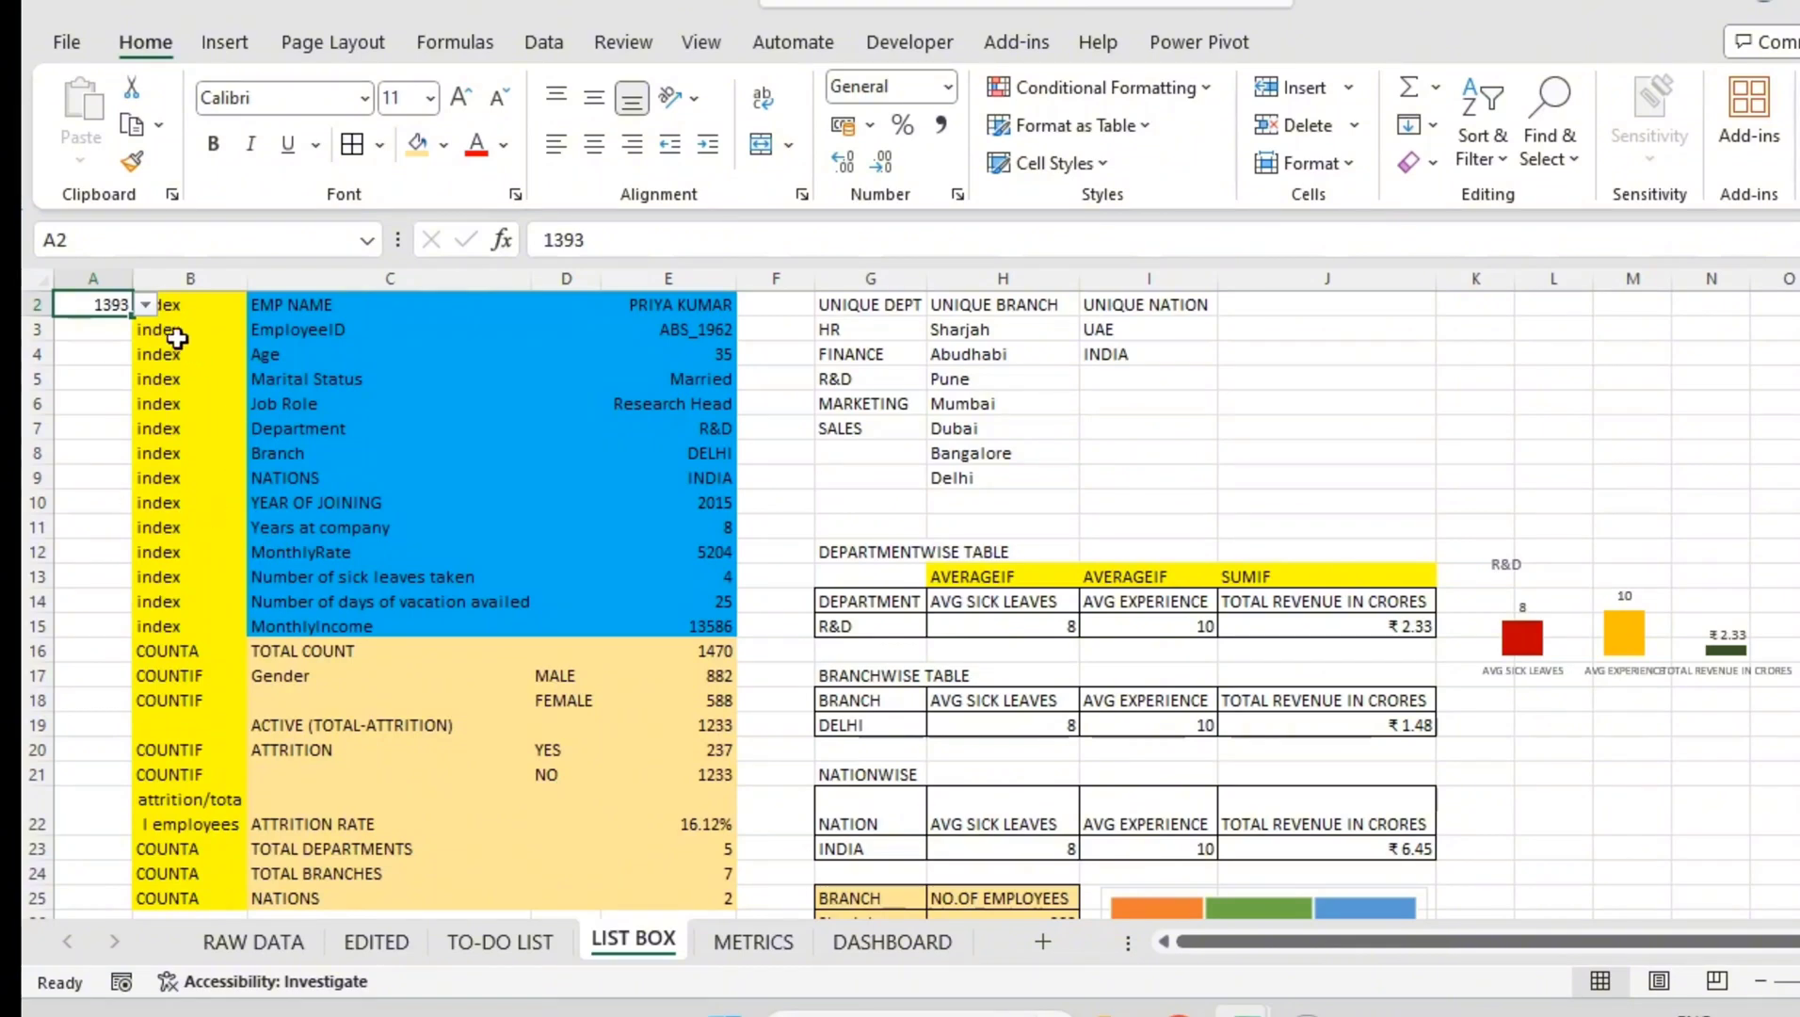
left_click(146, 304)
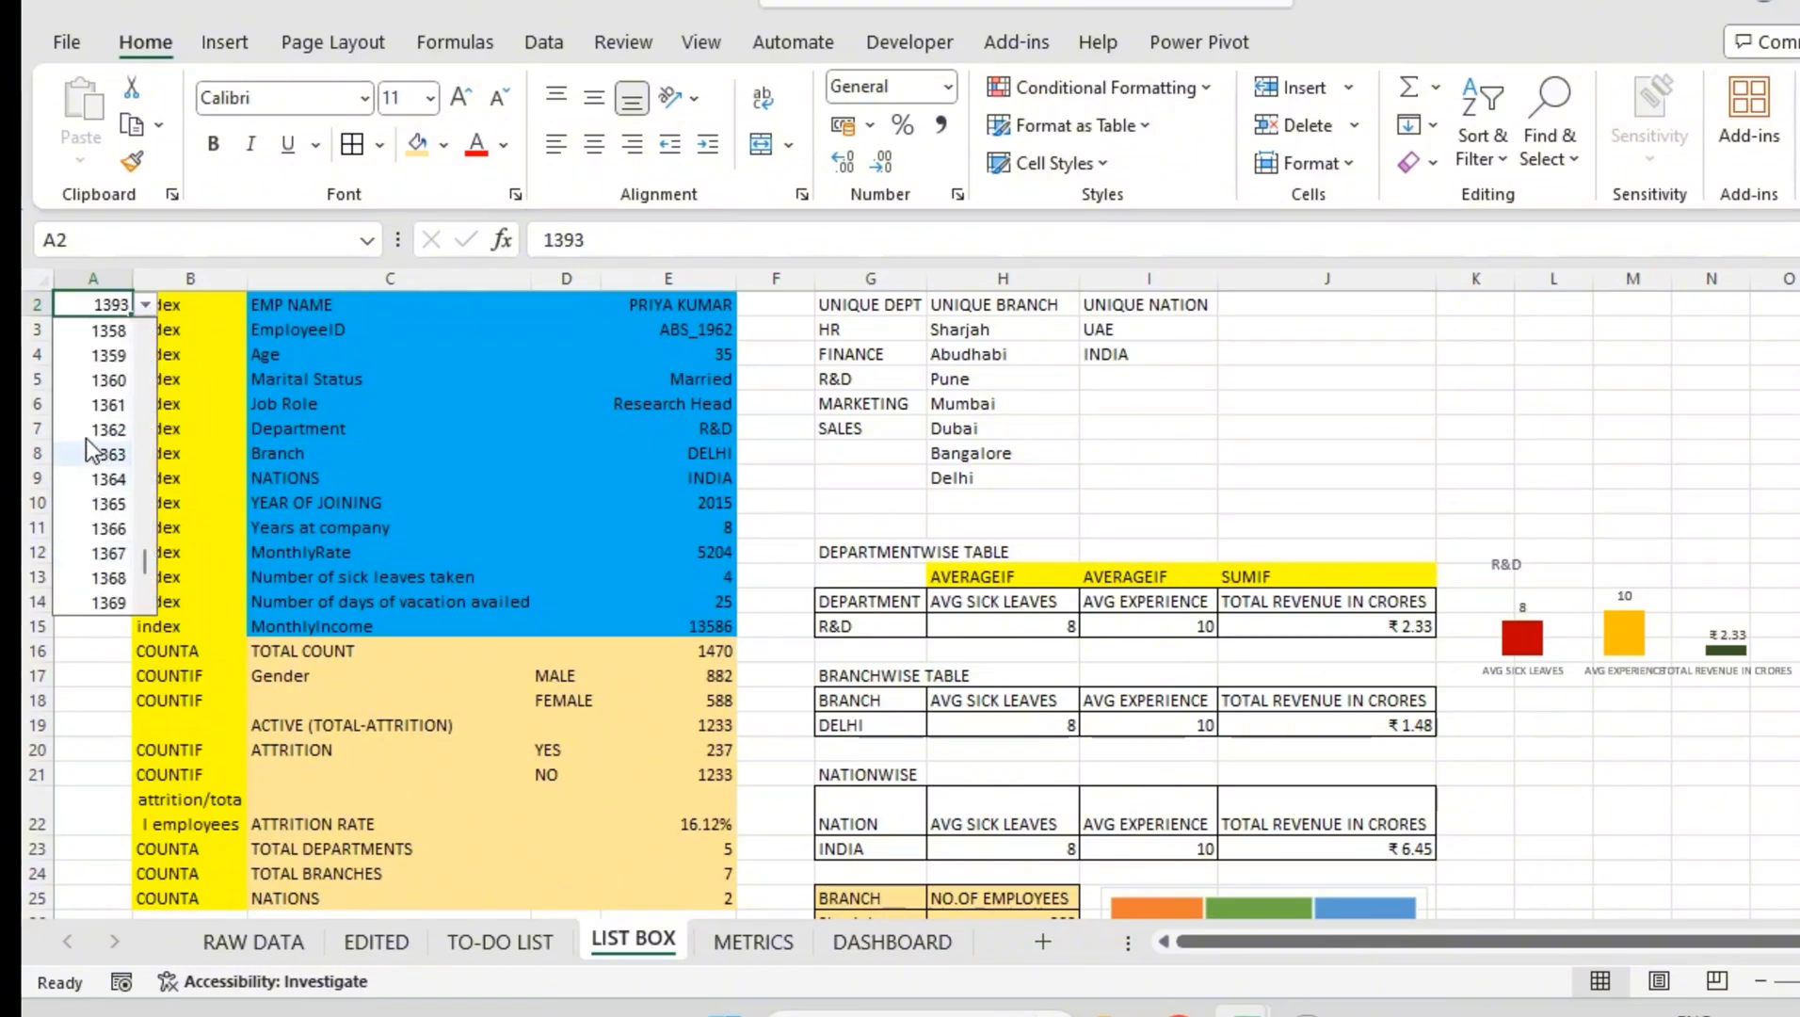
left_click(82, 418)
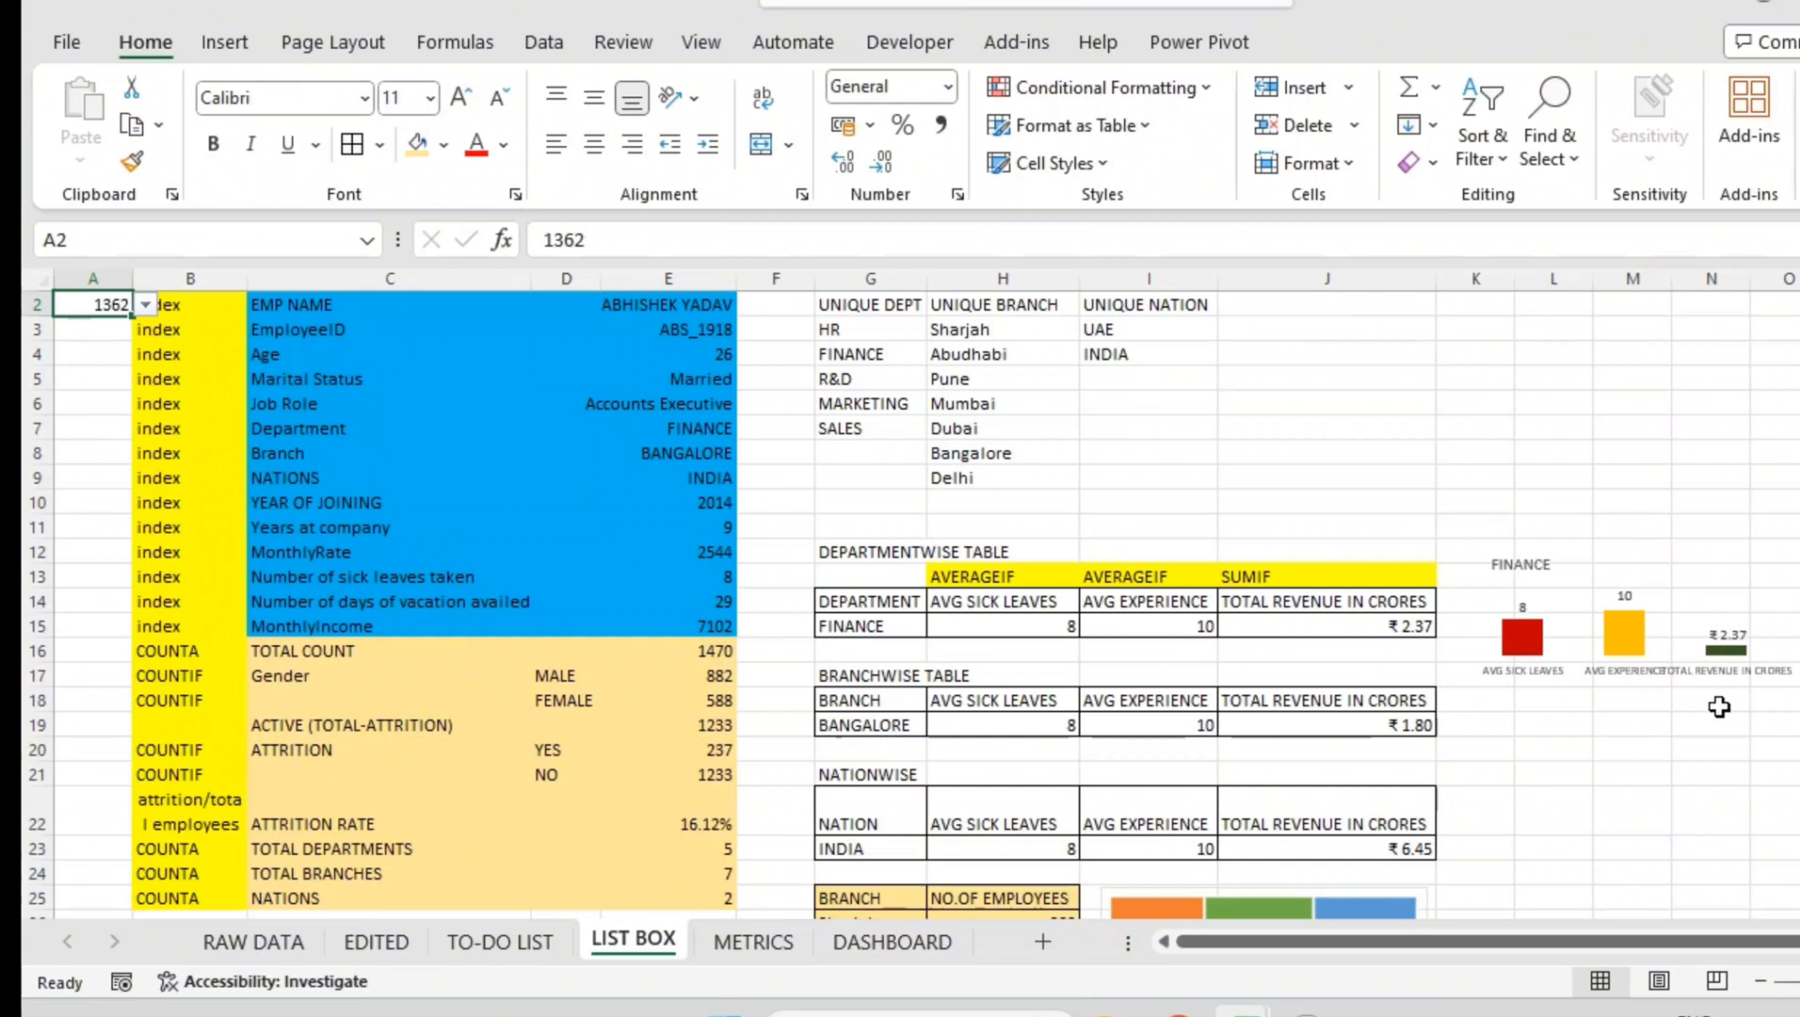
left_click(1565, 852)
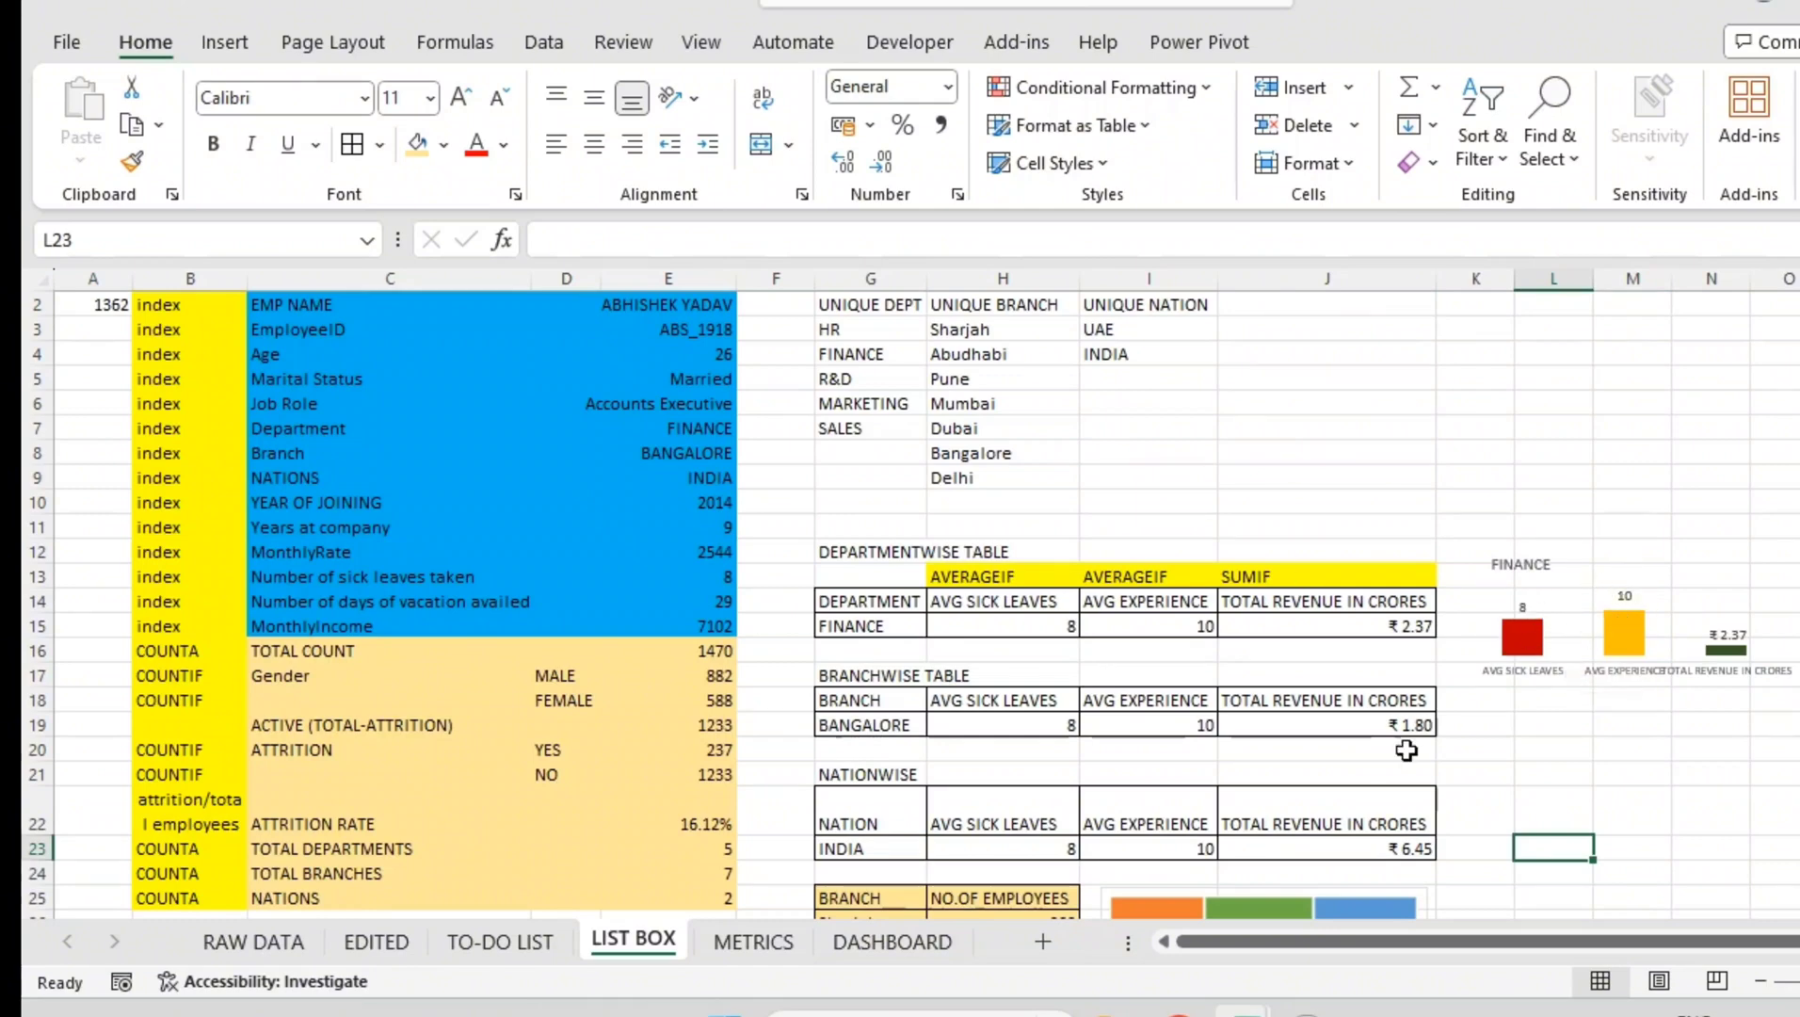
- Choose 1331 as the REF NO in cell A2
left_click(108, 306)
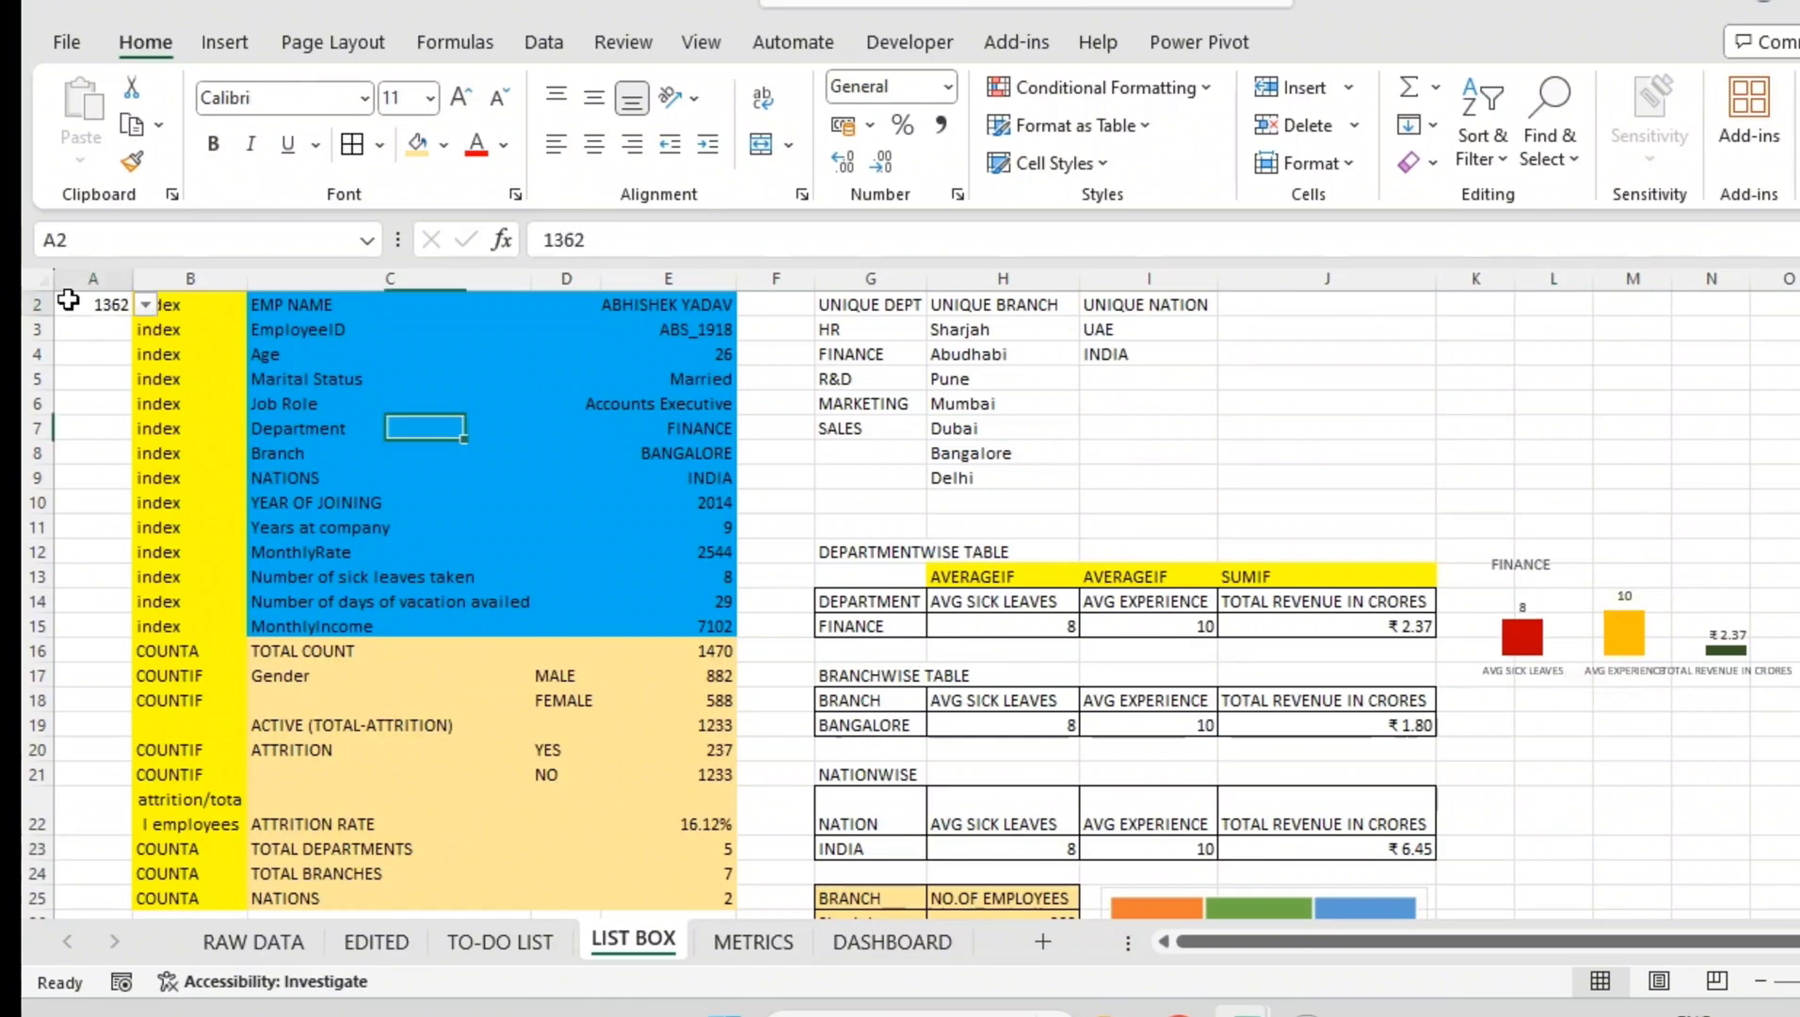
left_click(143, 307)
left_click(94, 356)
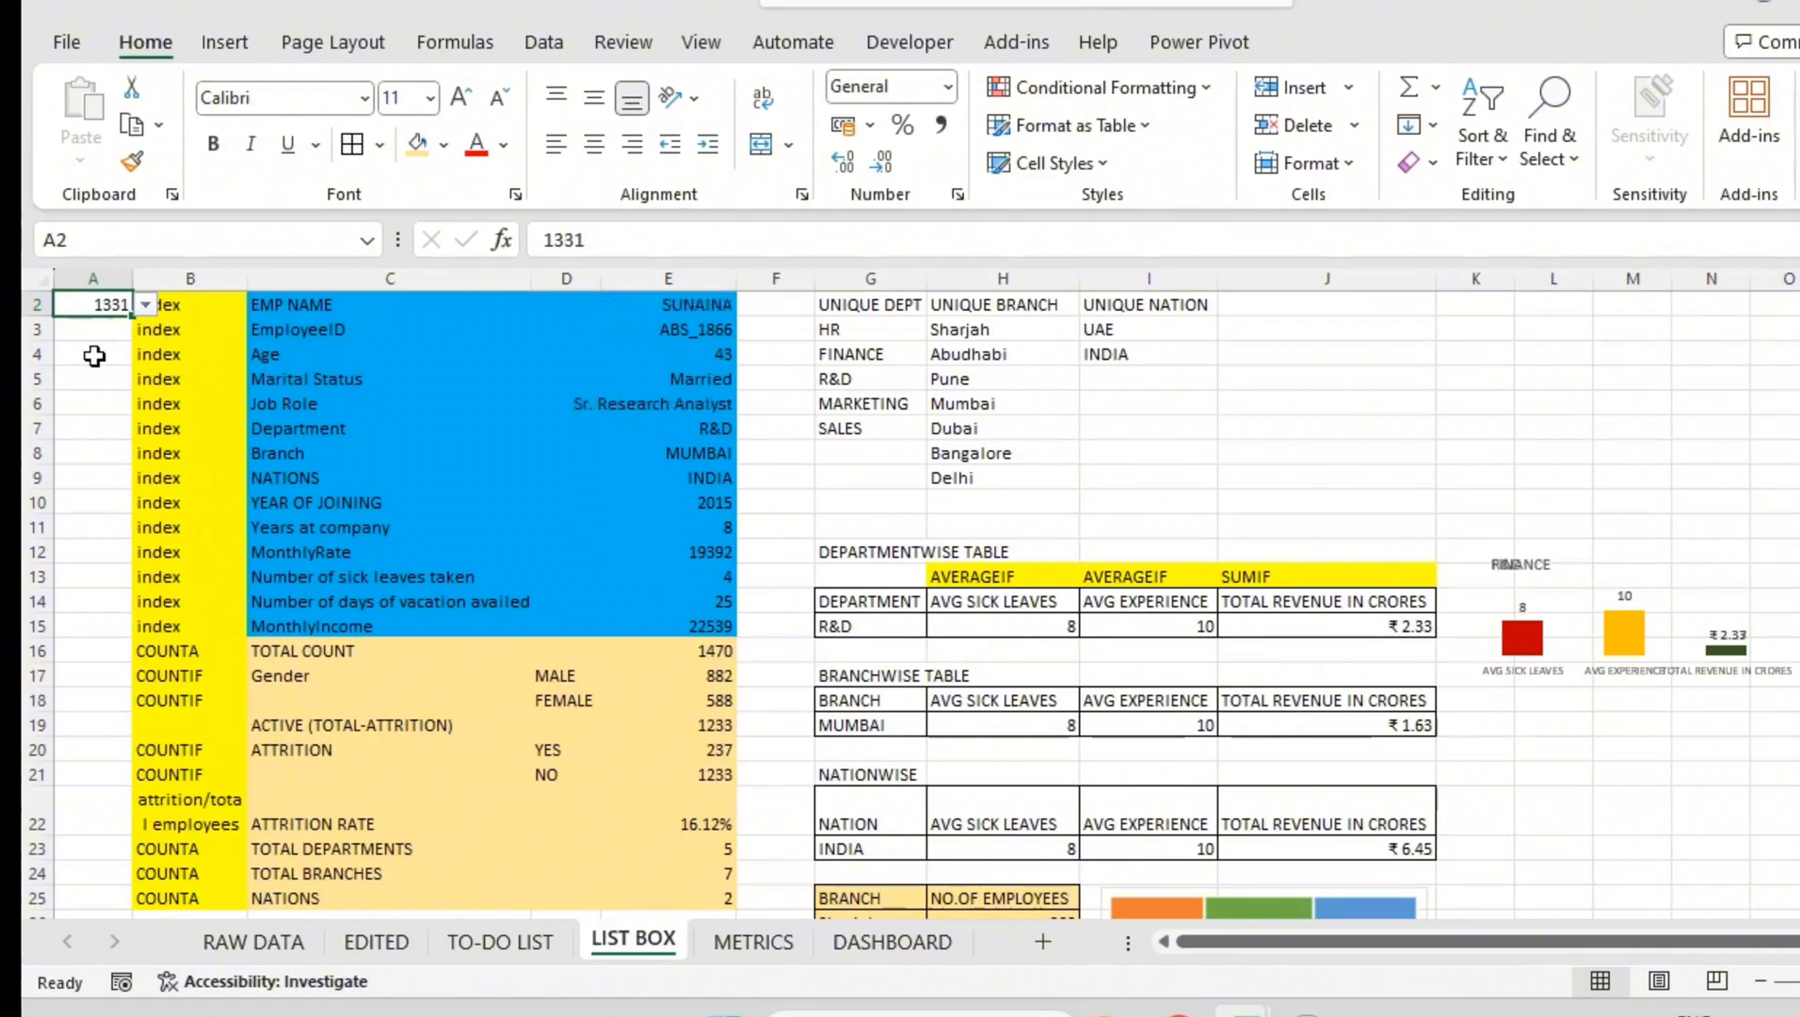
- Show two decimal places for AVG SICK LEAVES and AVG EXPERIENCE in H15:I15 of the departmentwise table
left_click(1031, 621)
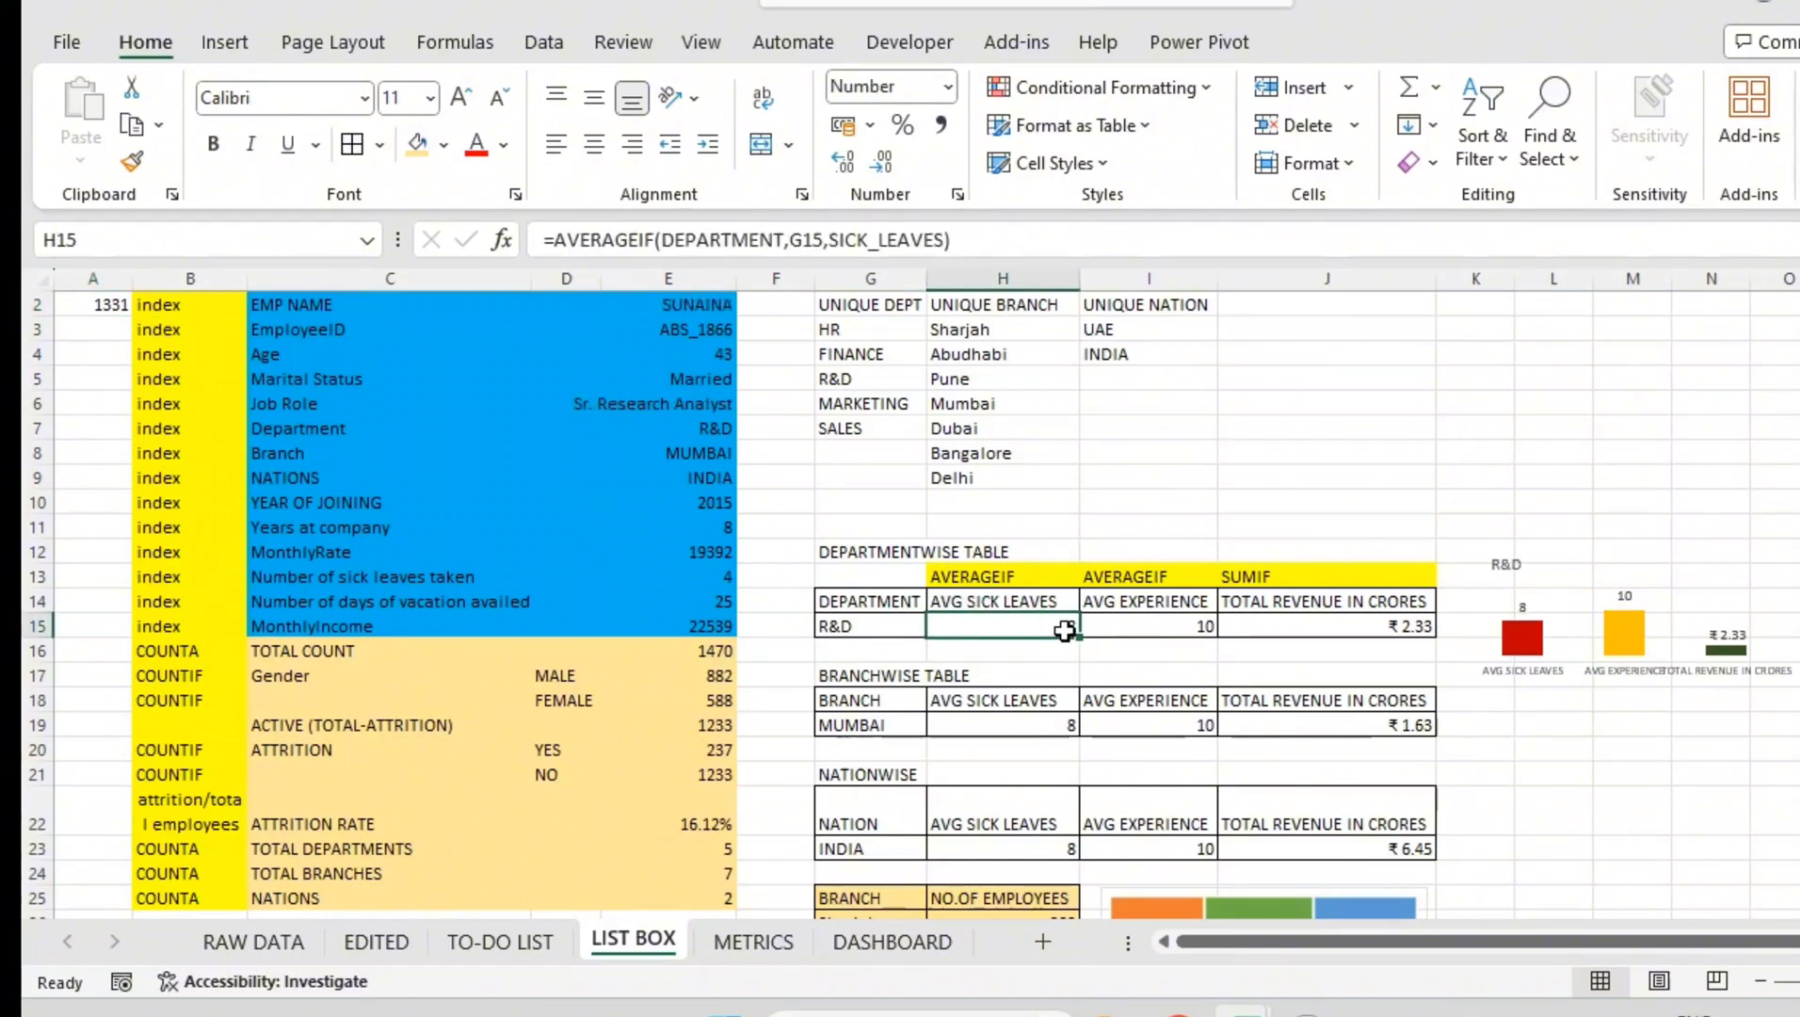
left_click_drag(1065, 629, 1101, 629)
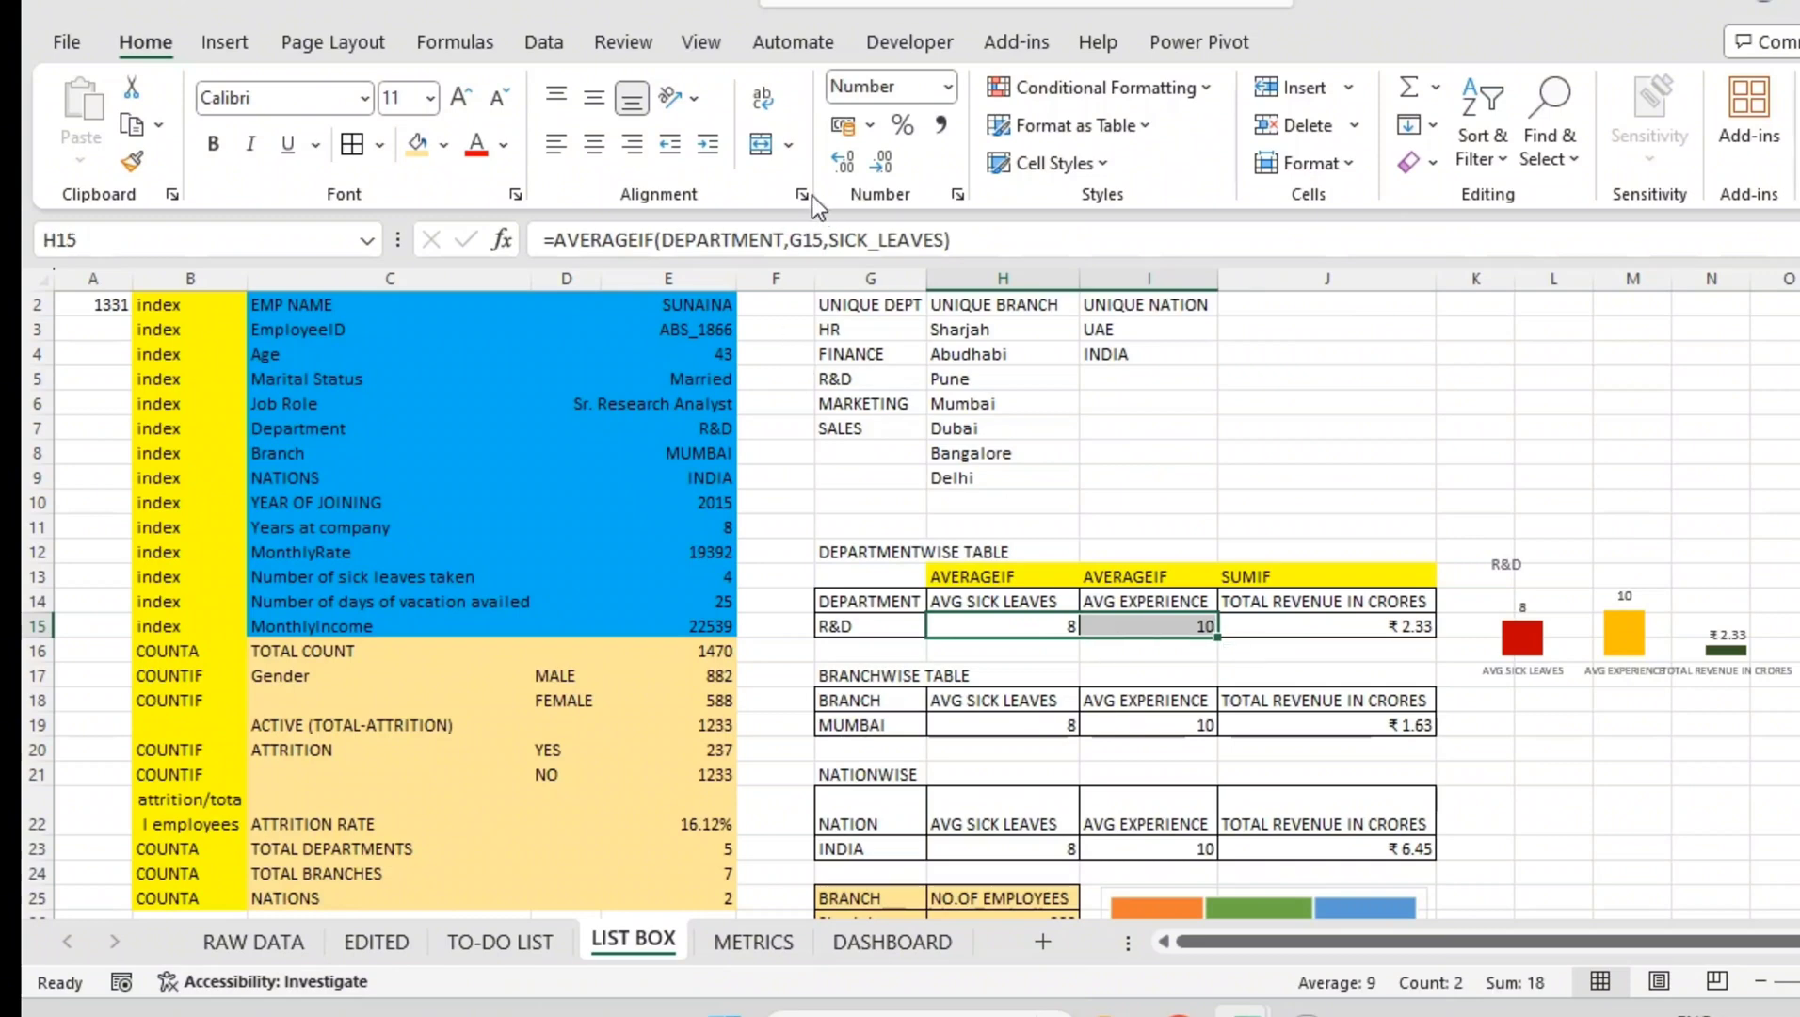
left_click(845, 166)
left_click(845, 166)
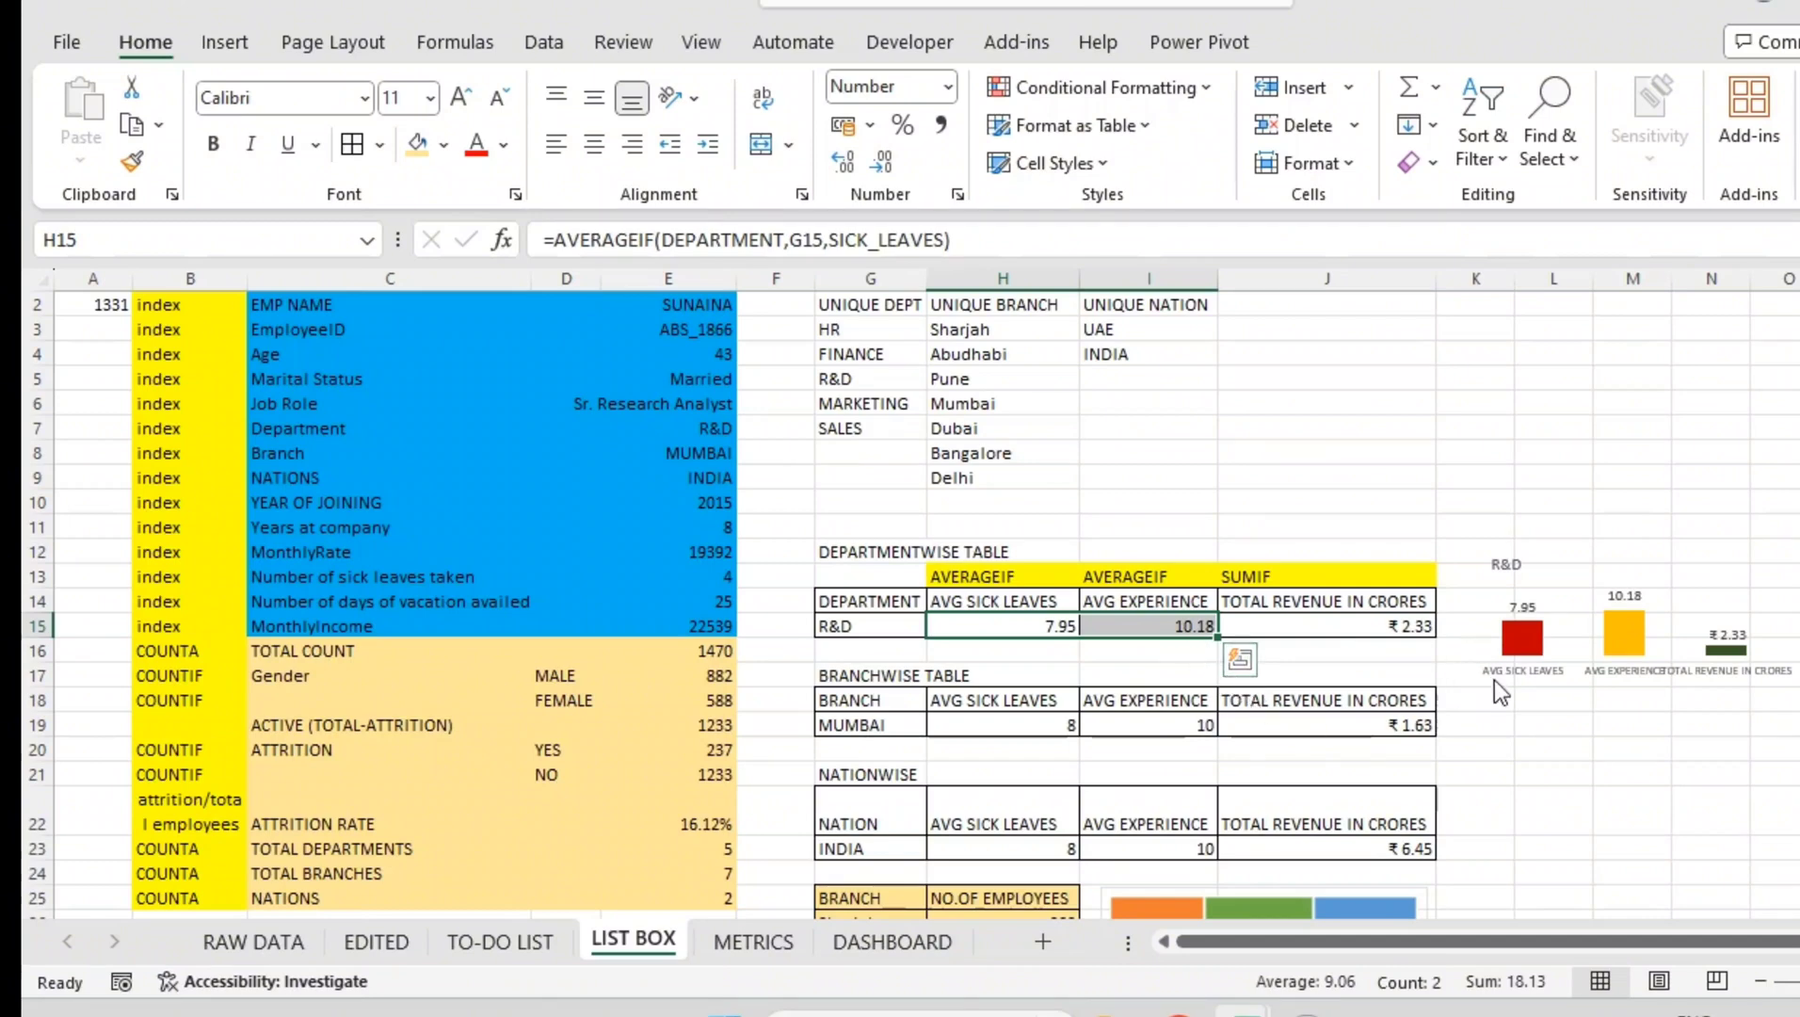
- Test the department chart by choosing 1322 as the REF NO in cell A2
left_click(102, 304)
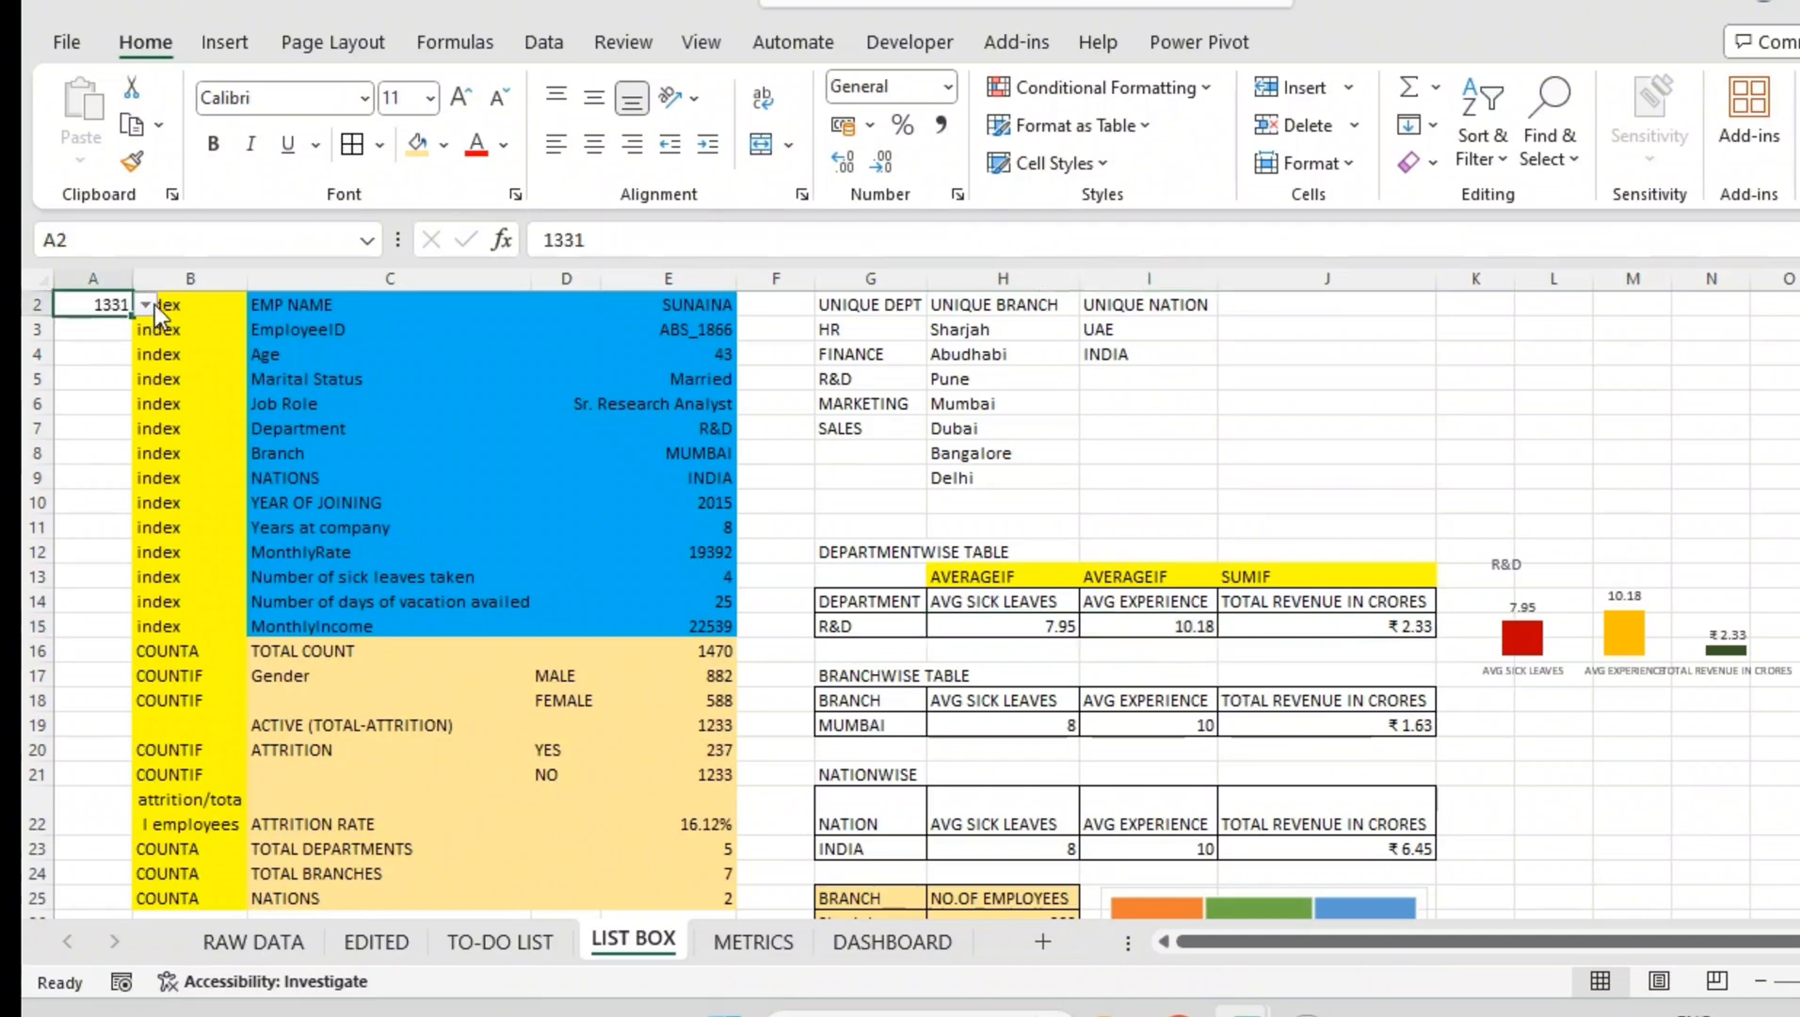
left_click(158, 305)
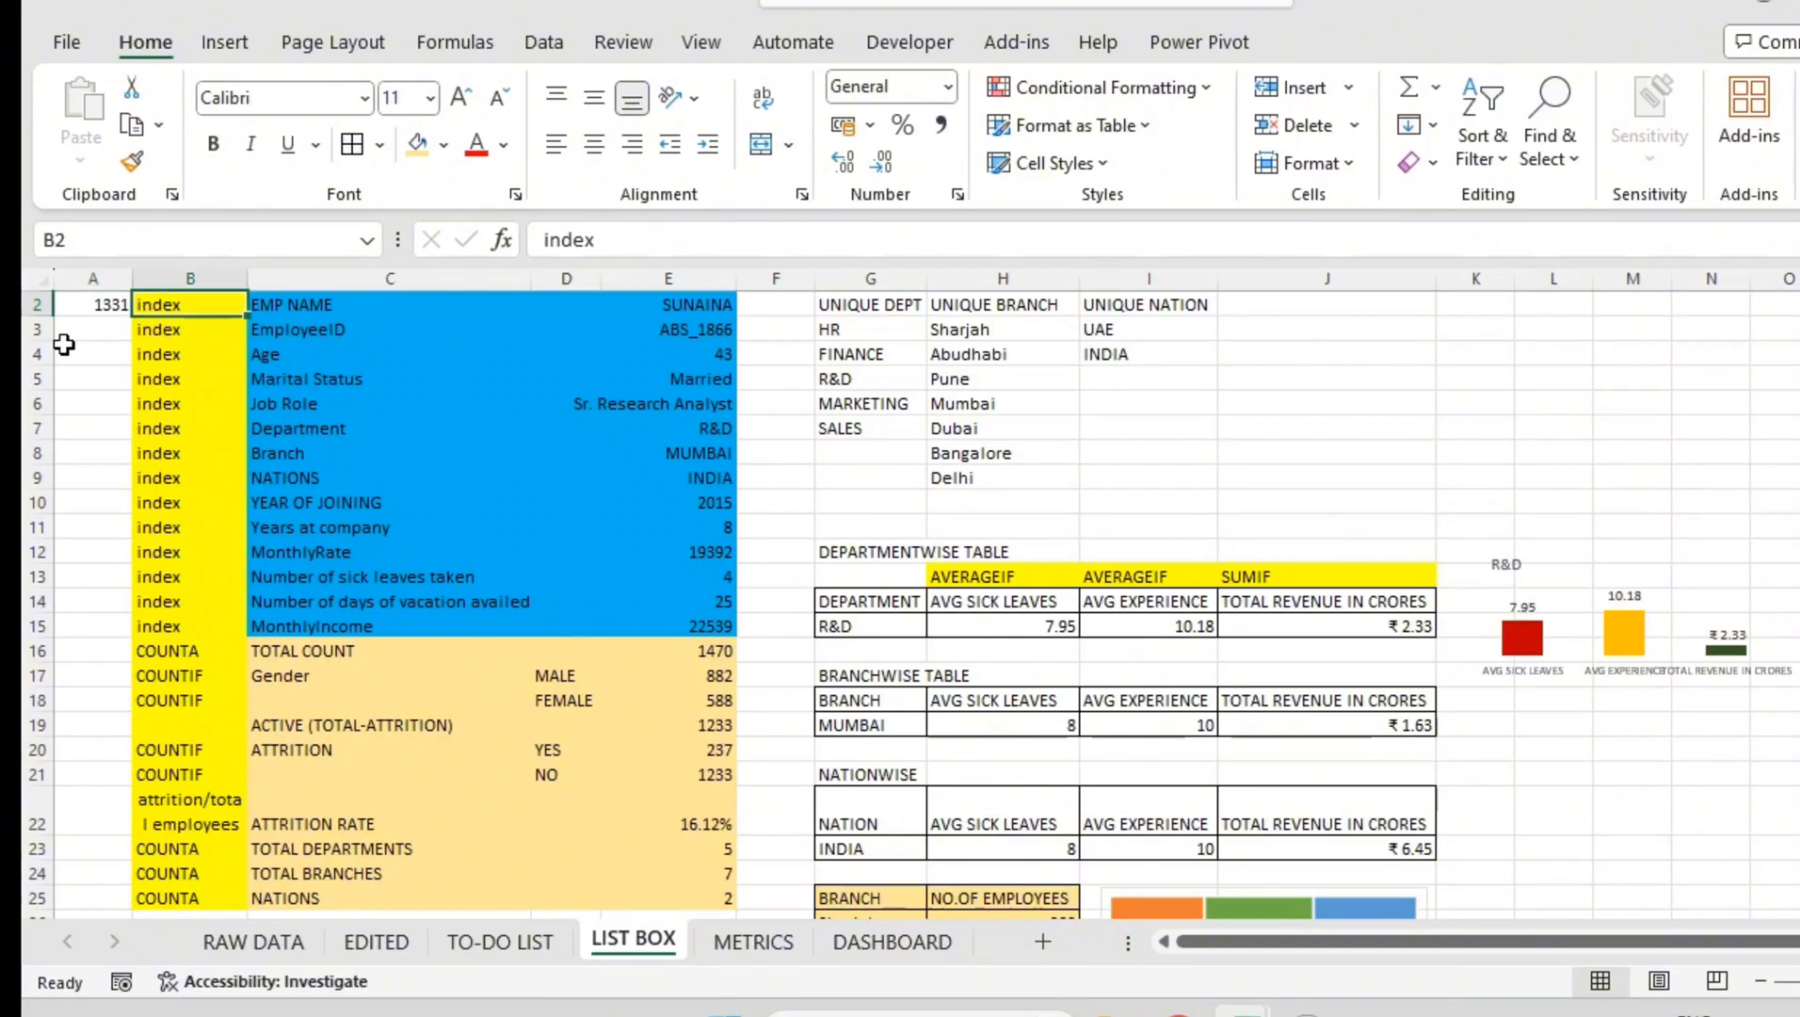
left_click(96, 304)
left_click(145, 304)
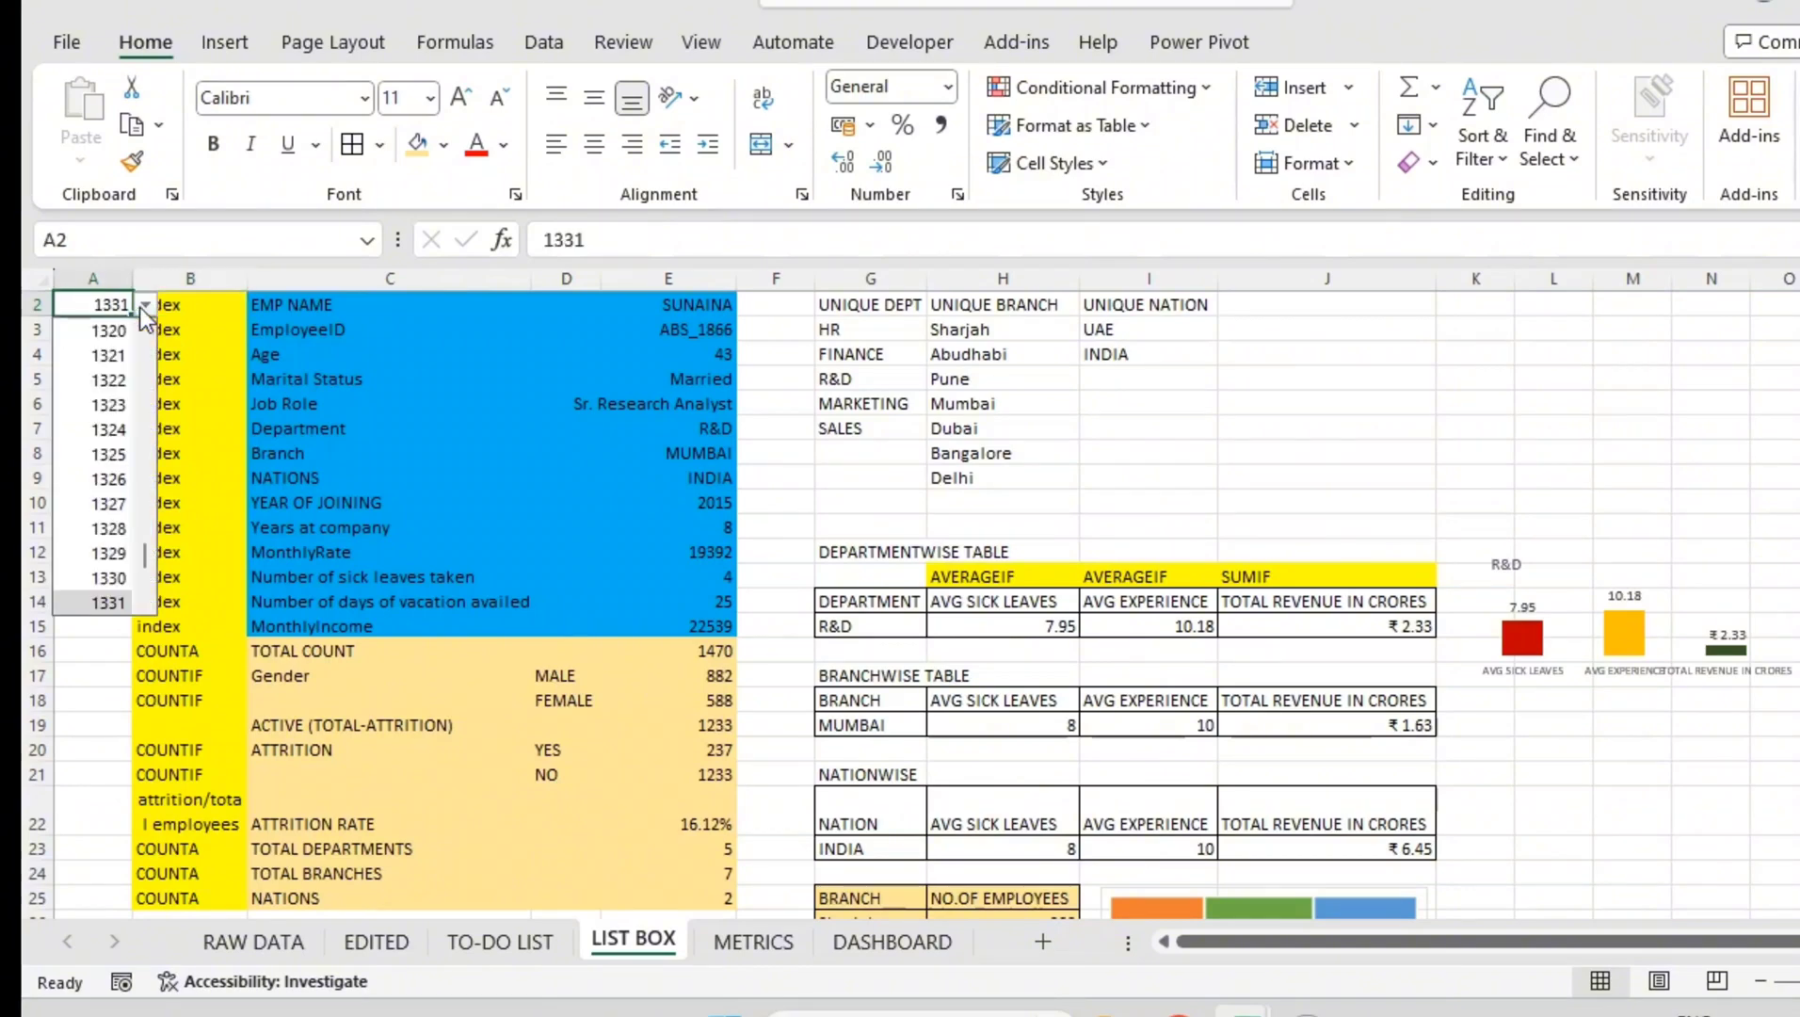
left_click(120, 380)
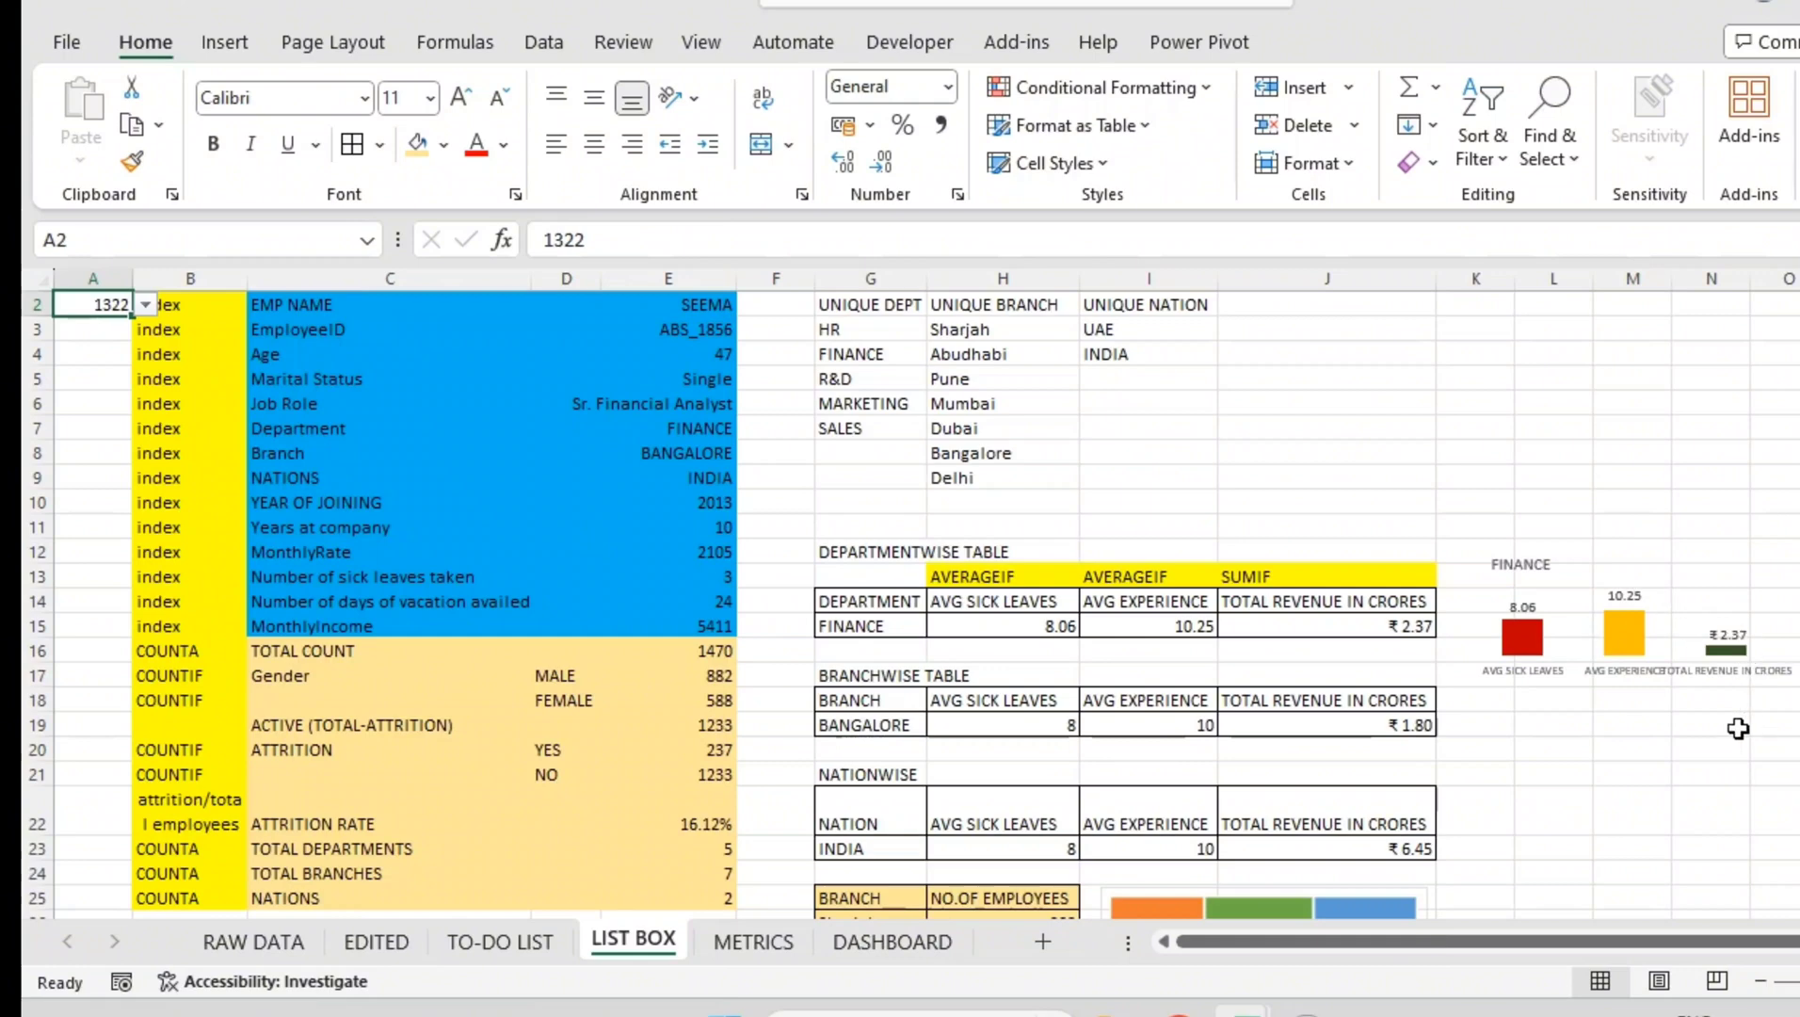
- Undo the last REF NO change and the two-decimal formatting of H15:I15 in the departmentwise table
left_click(1712, 751)
key("ctrl+z")
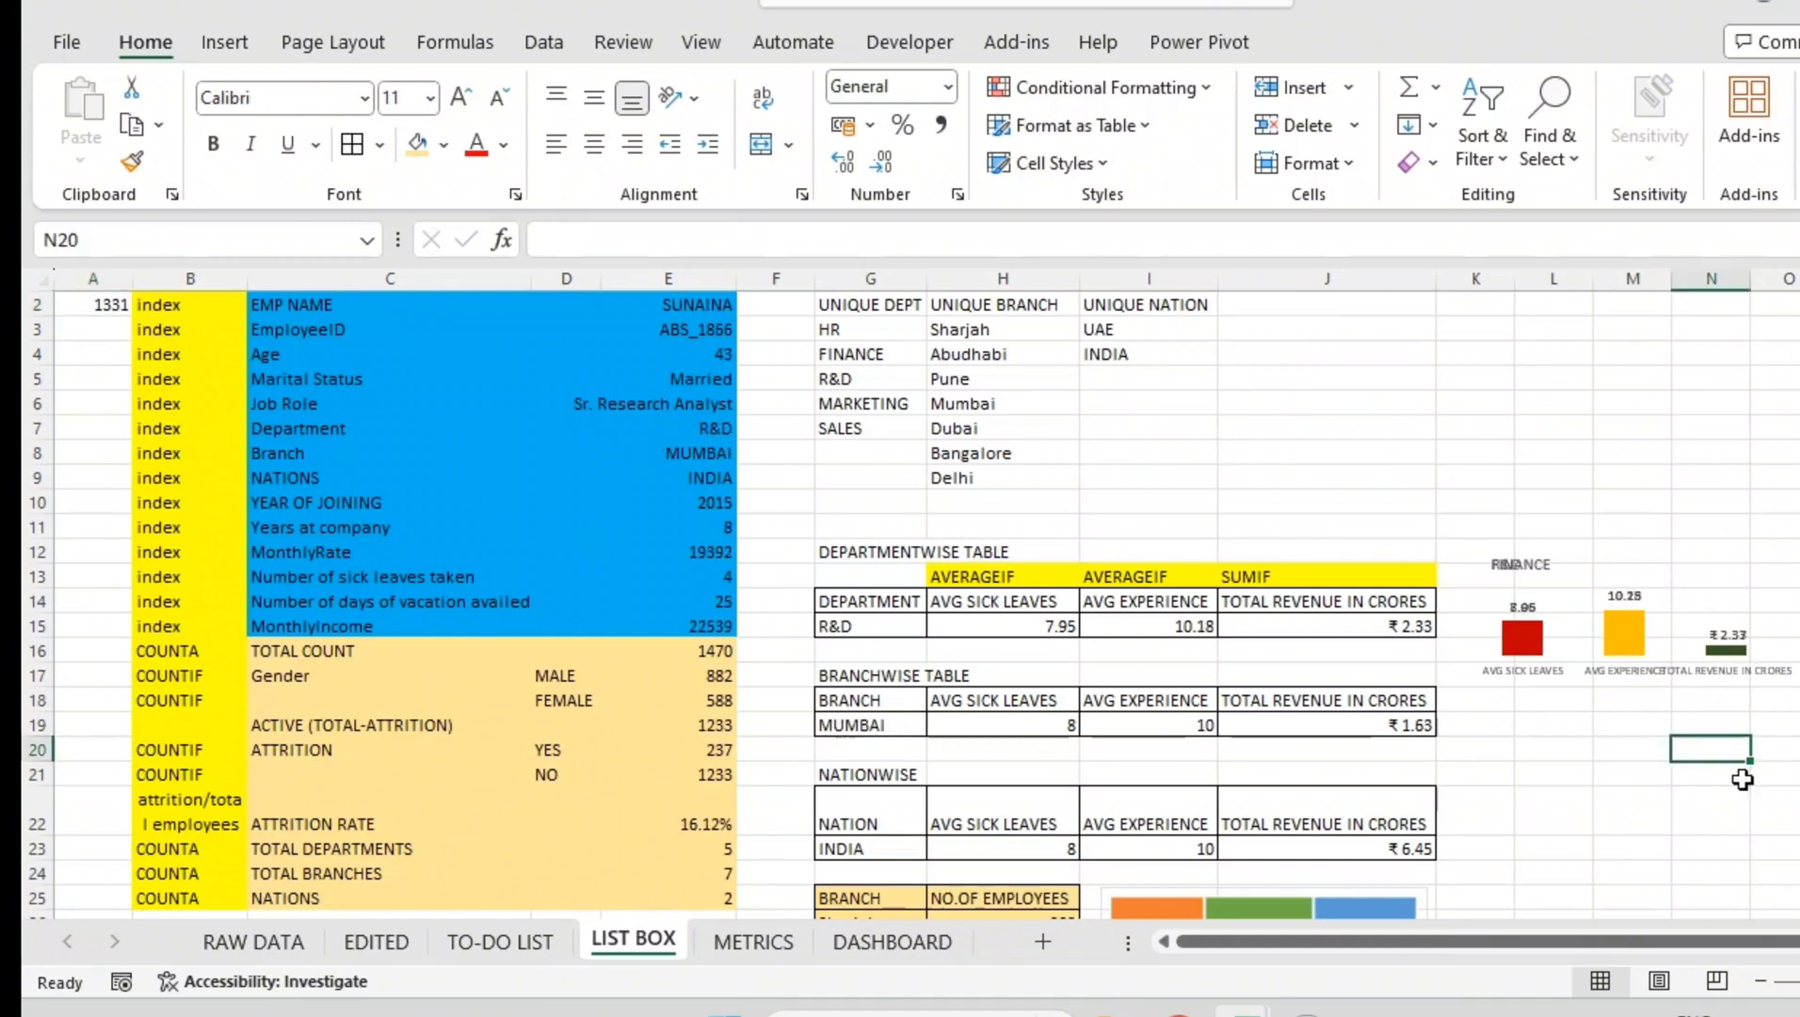
key("ctrl+z")
key("ctrl+z")
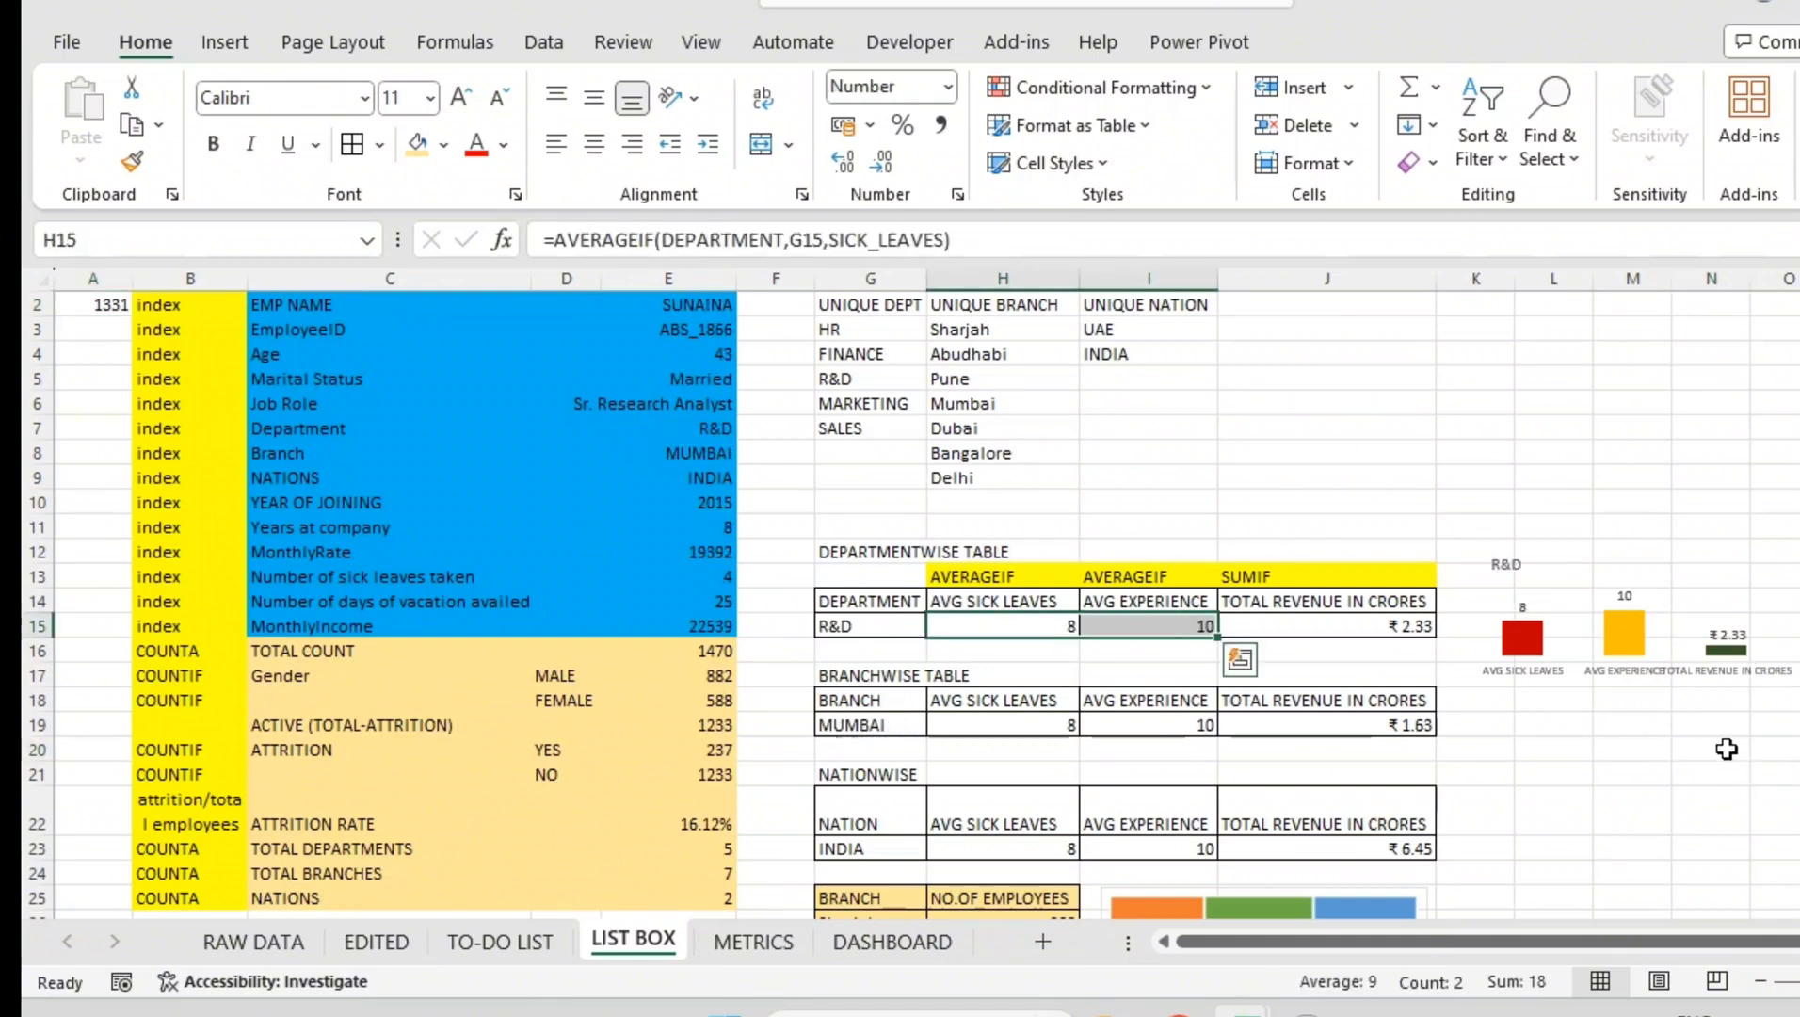
left_click(1726, 749)
left_click(1648, 670)
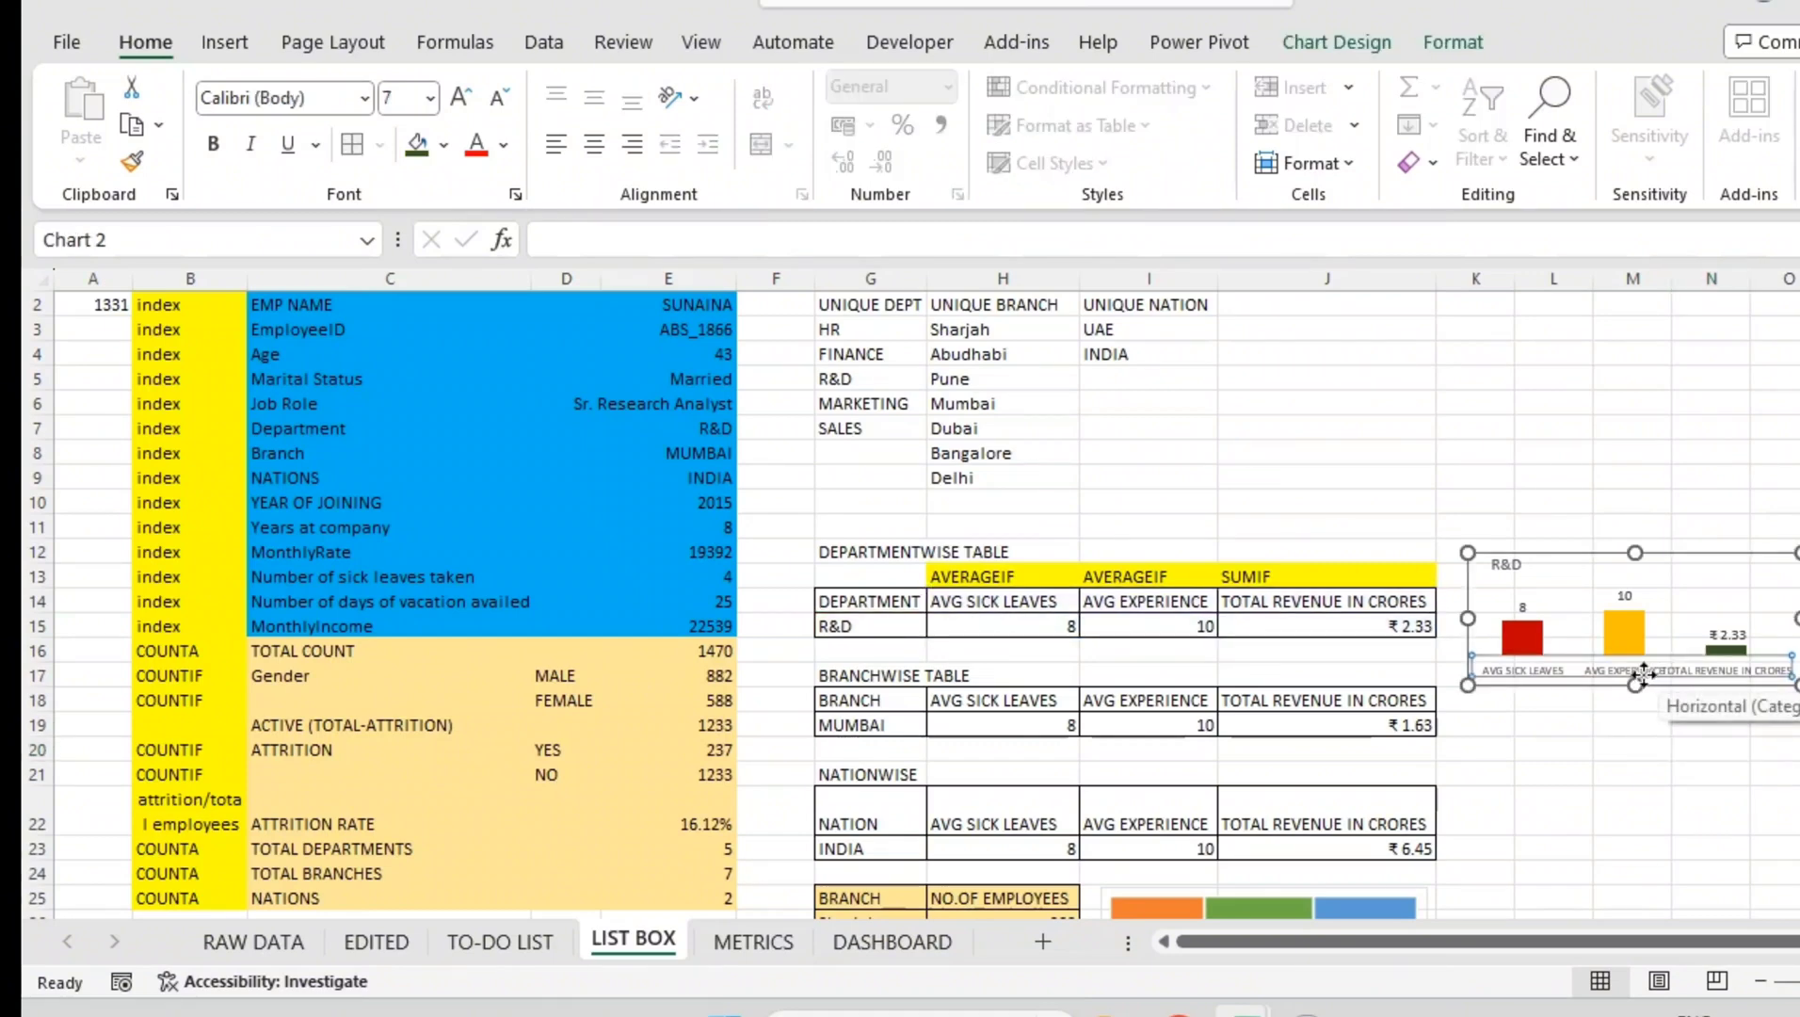
left_click(1552, 849)
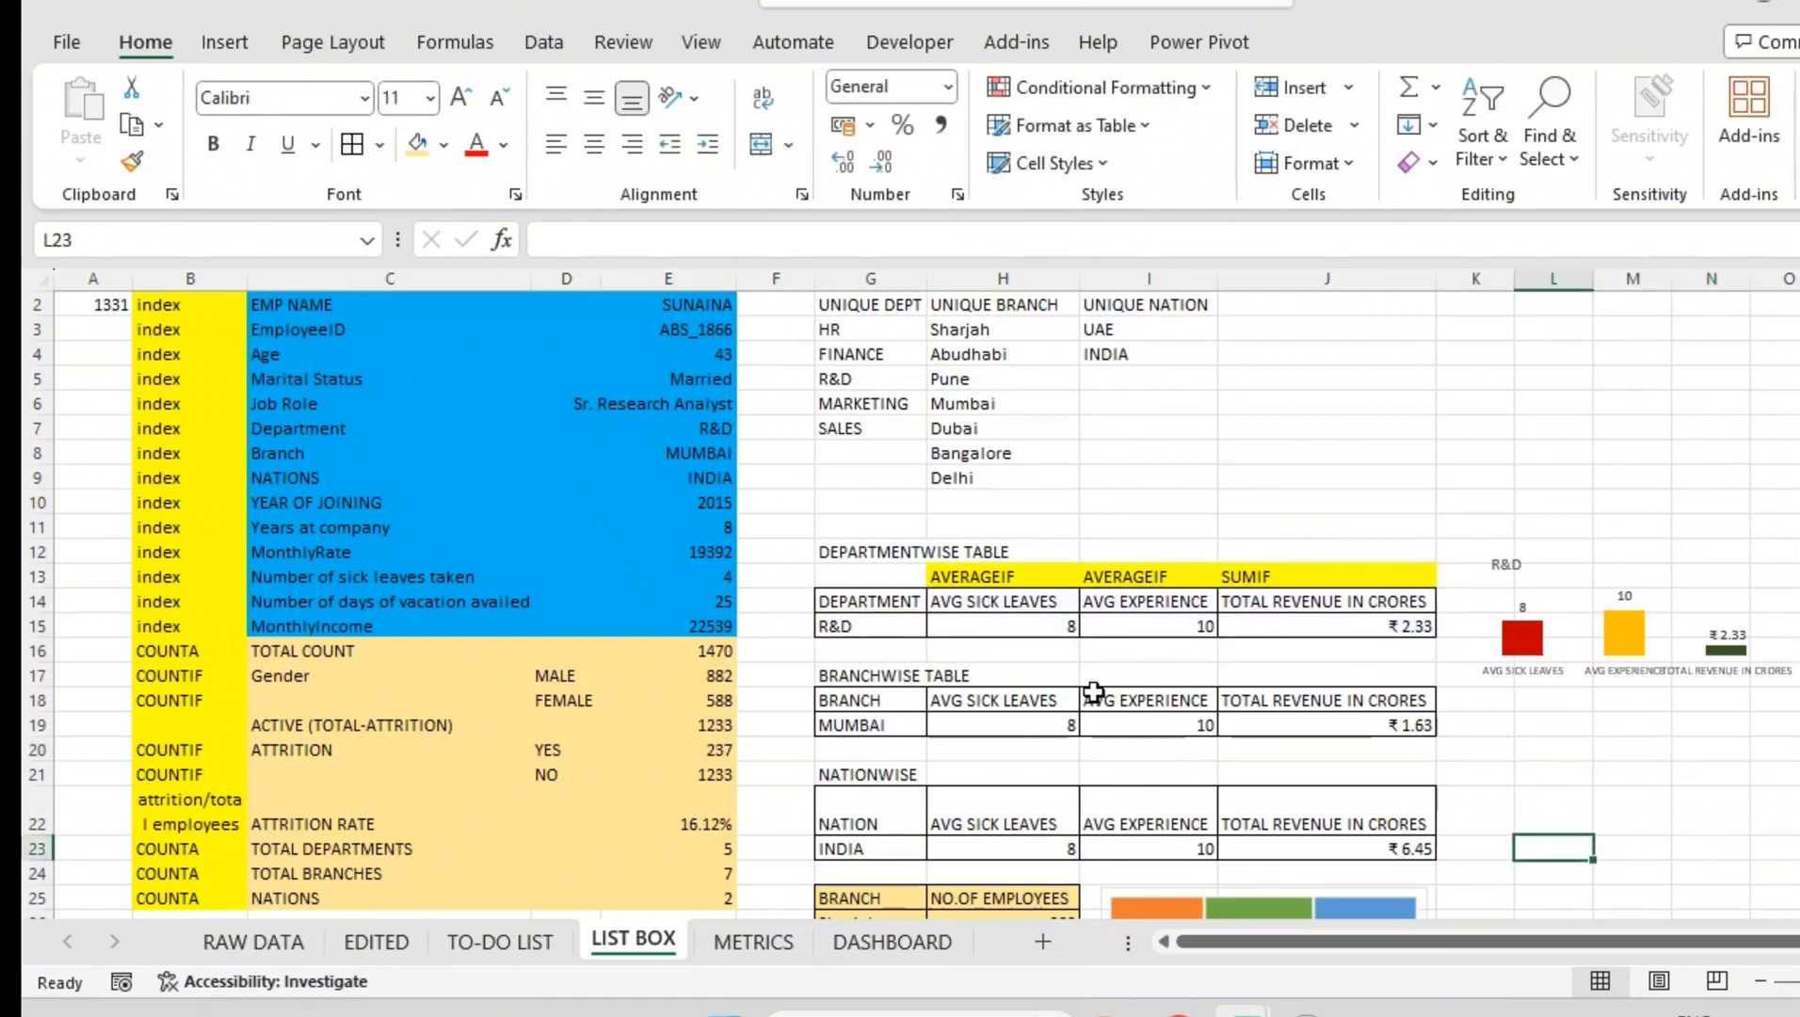
- Fill the NATIONWISE table in G21:J23, including its heading row, with dark gray
left_click_drag(855, 801, 1384, 824)
left_click_drag(880, 772, 1299, 850)
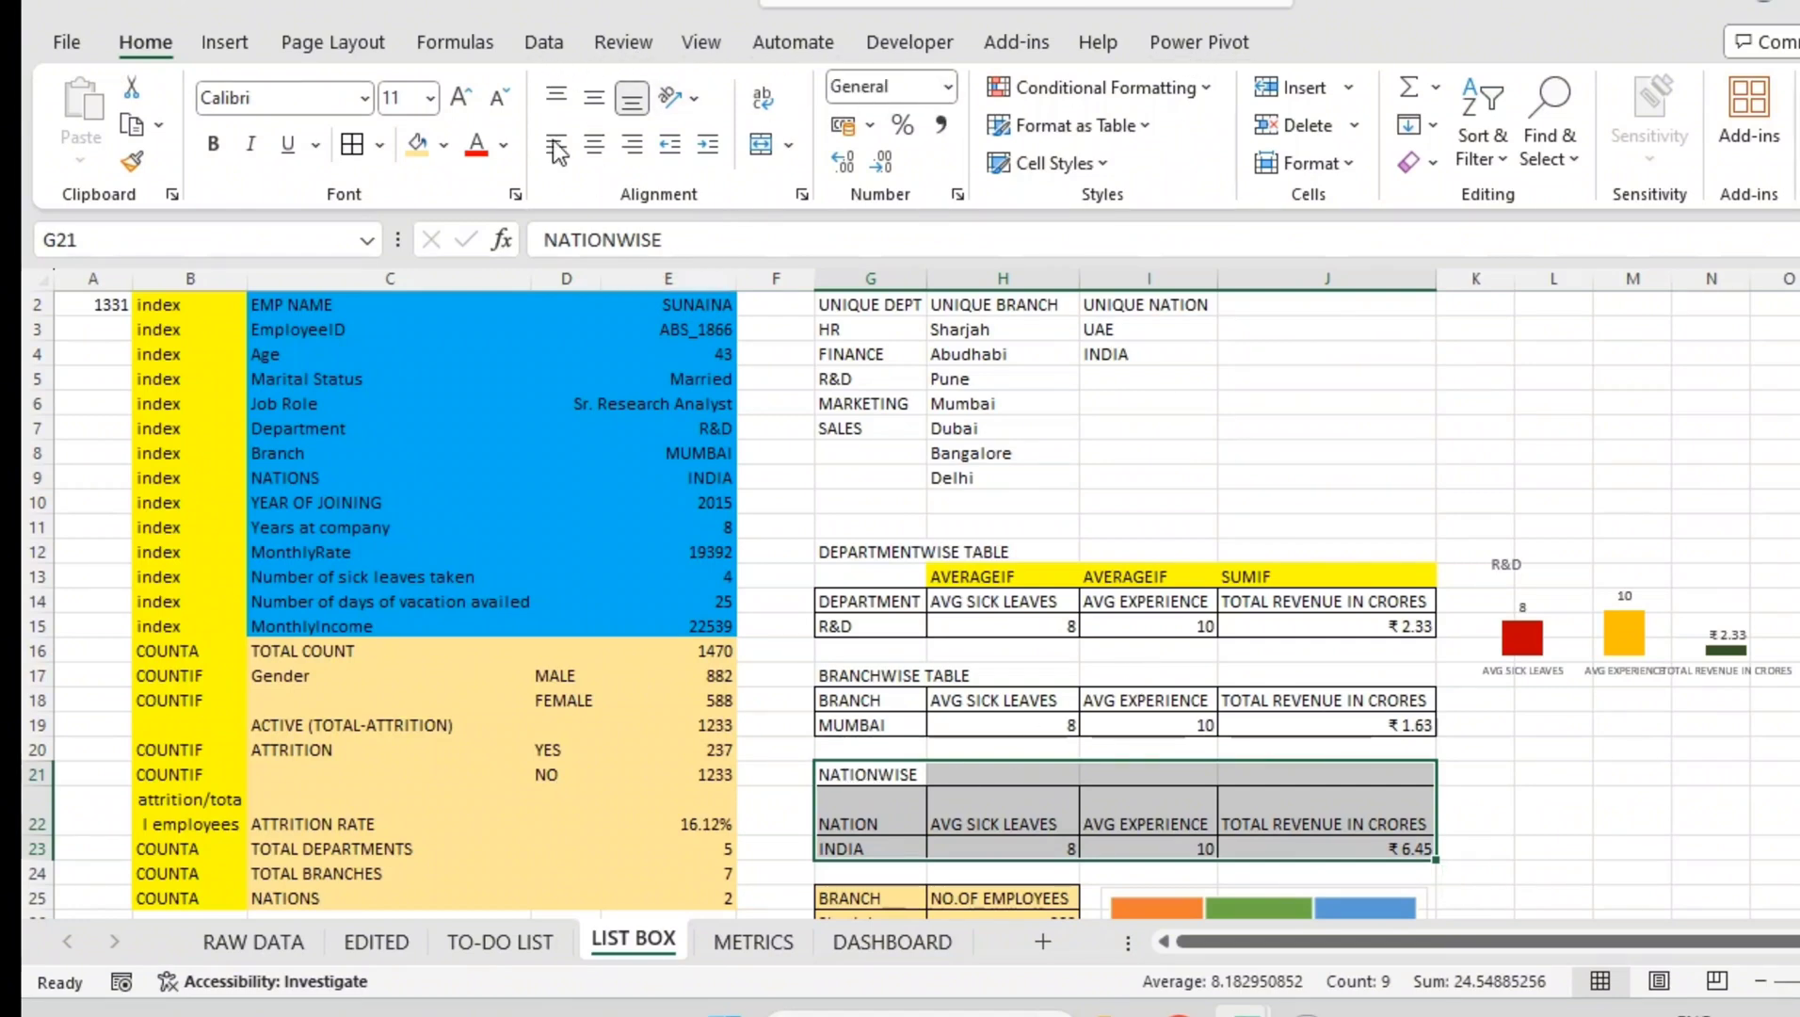
left_click(451, 149)
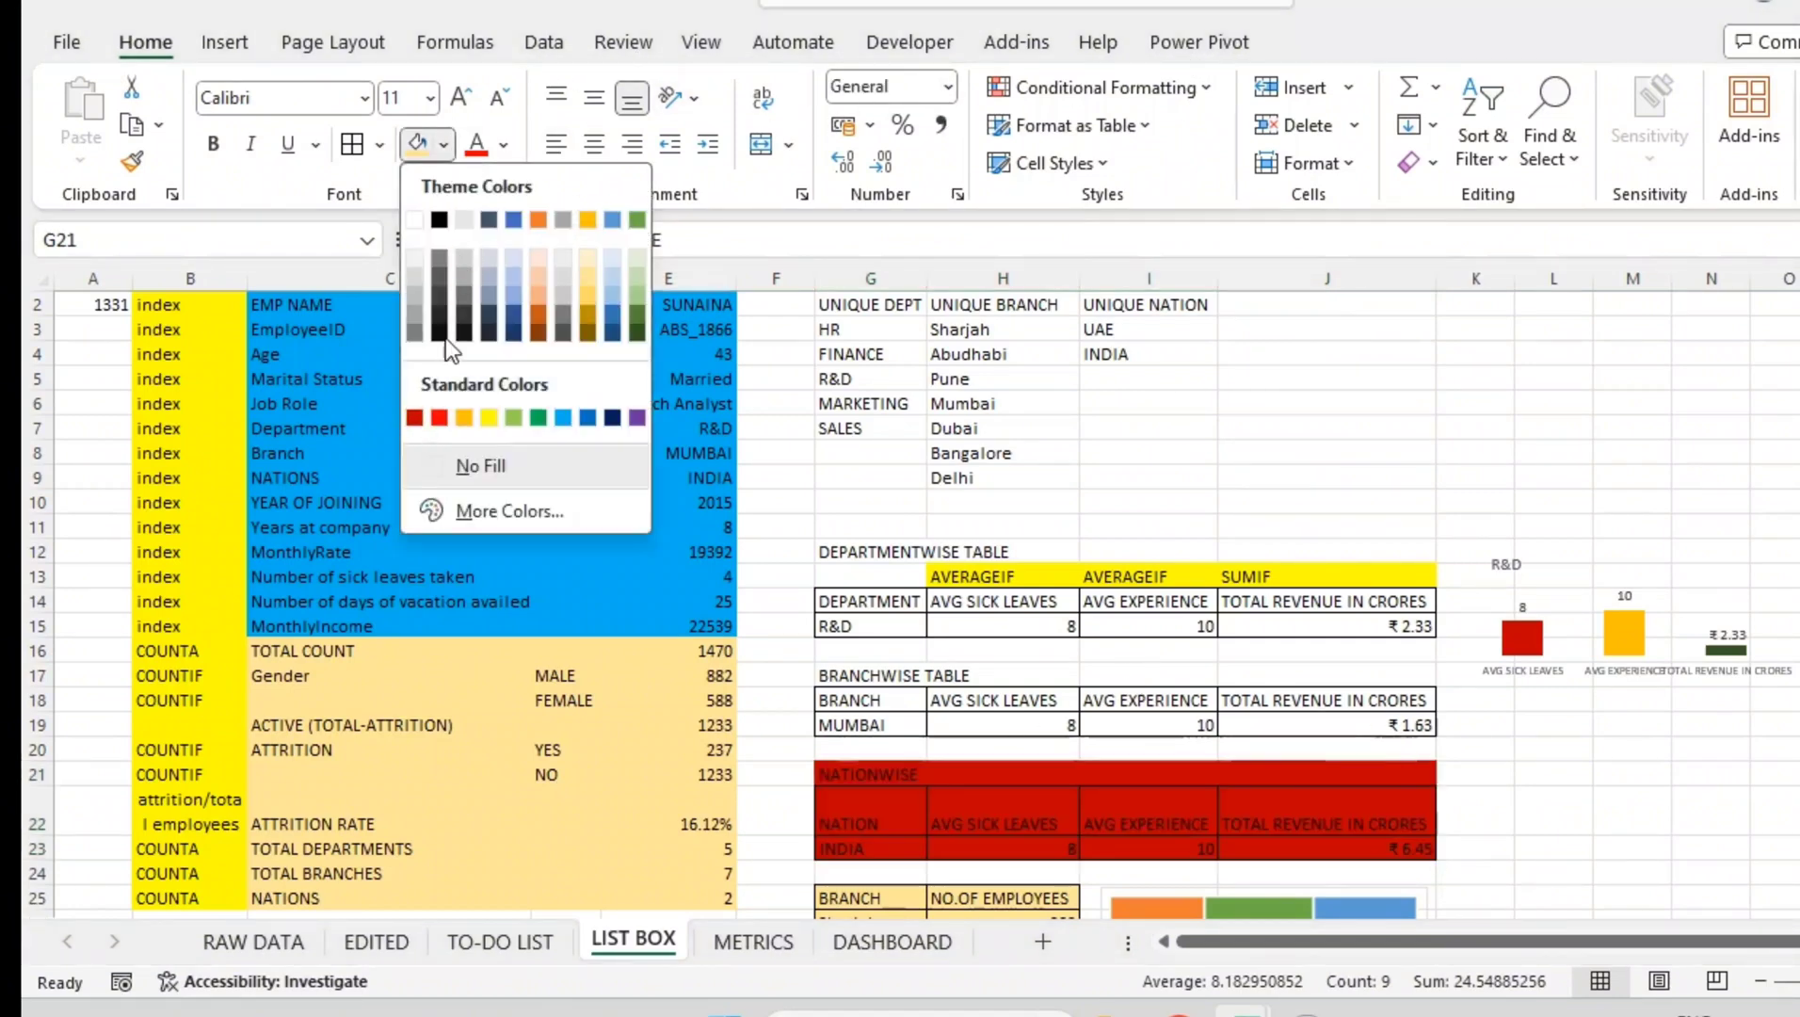
left_click(445, 280)
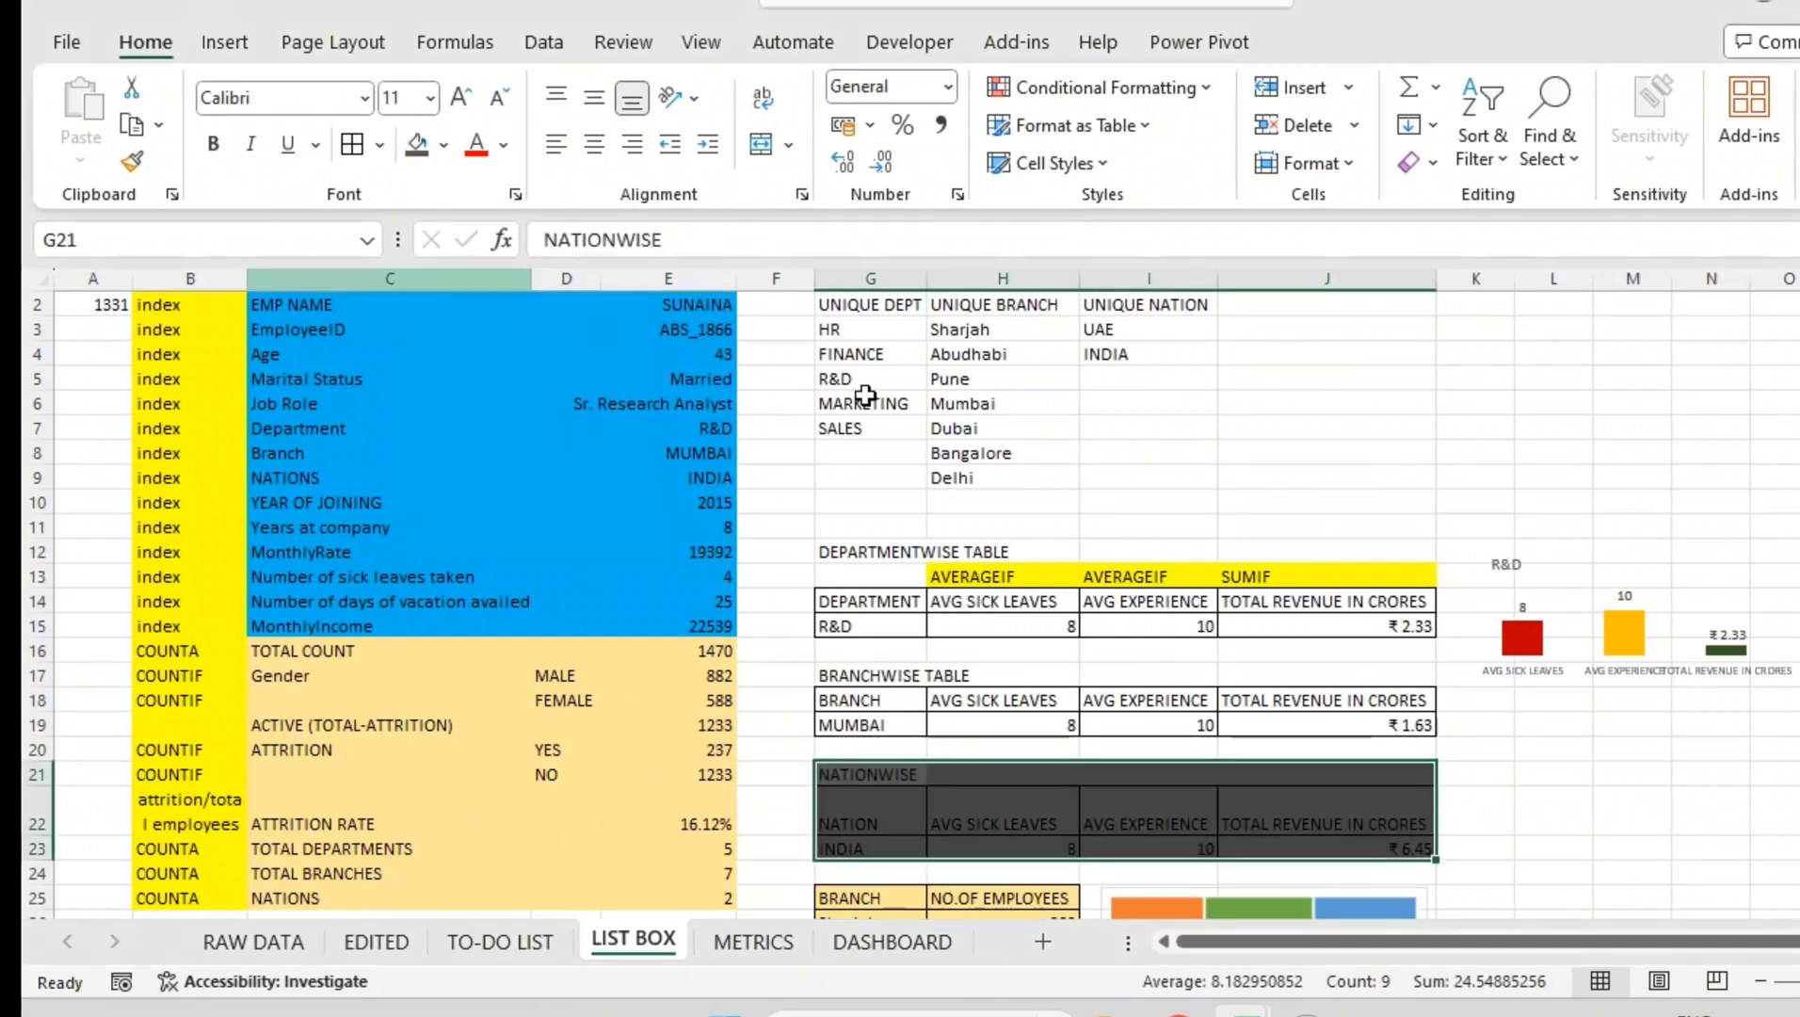
- Move the department chart up by about two rows to free space beneath it
left_click(1615, 704)
left_click(1593, 646)
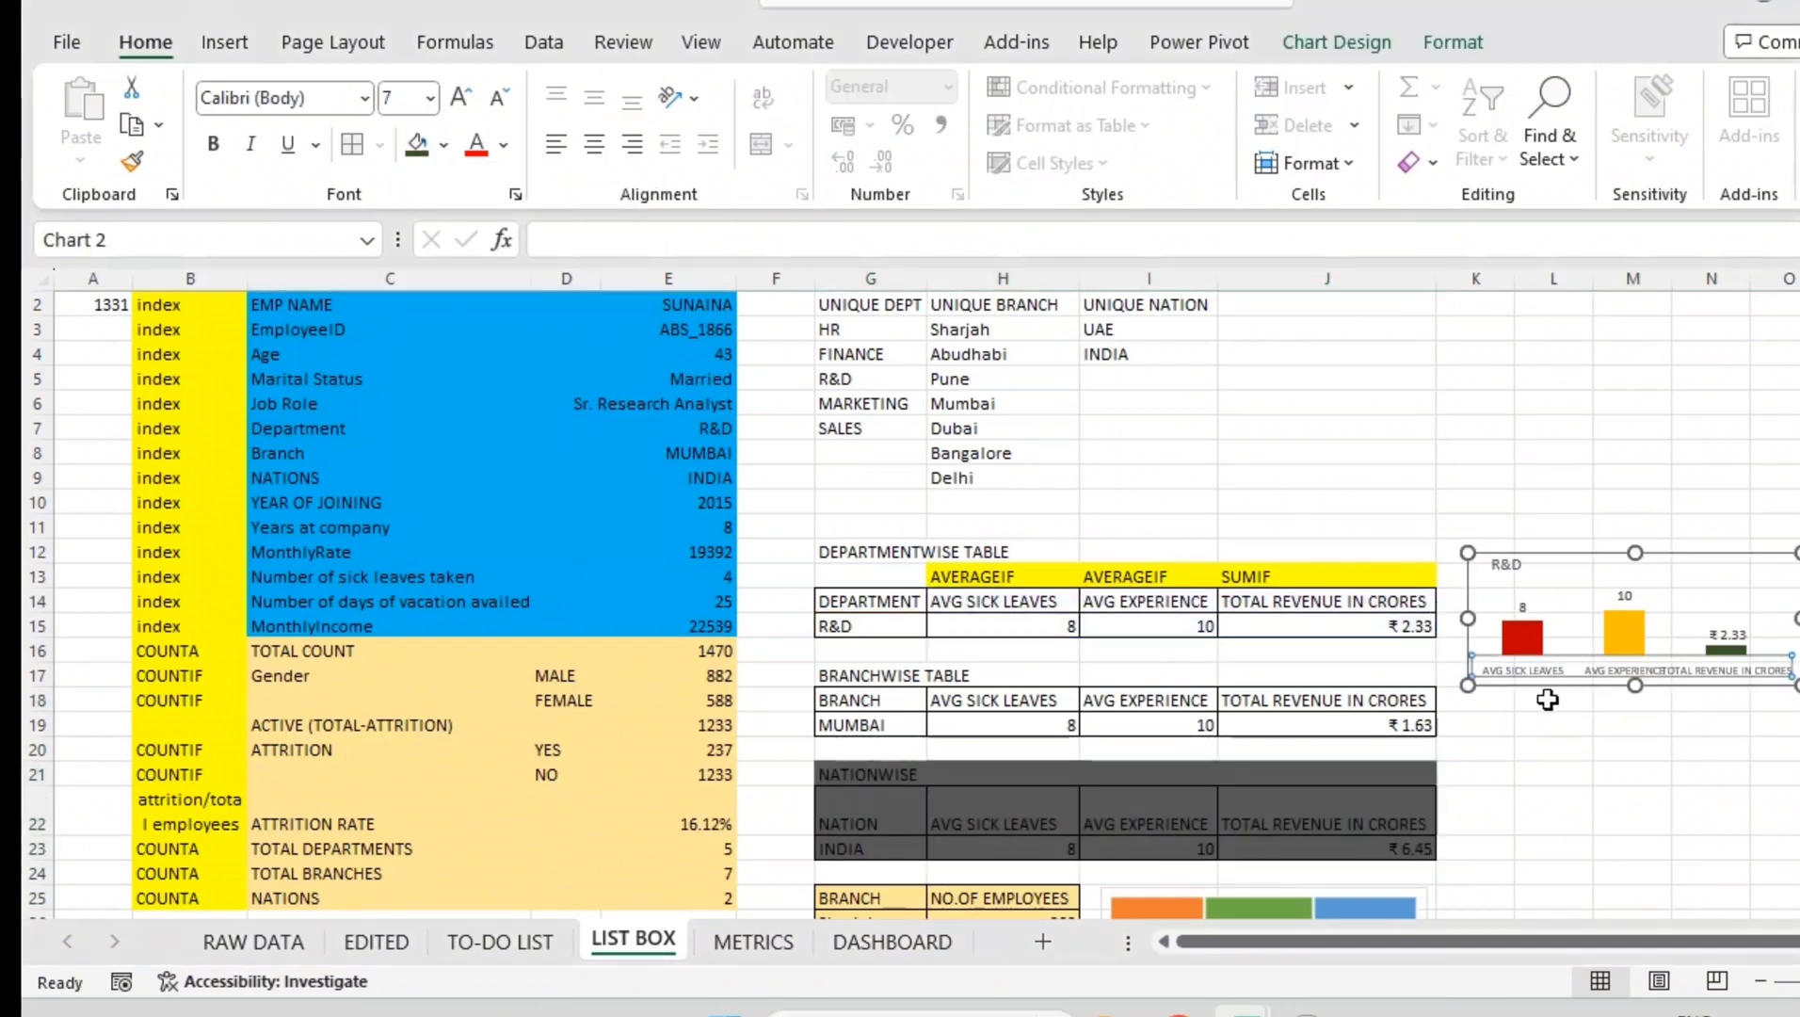
left_click_drag(1548, 686, 1554, 634)
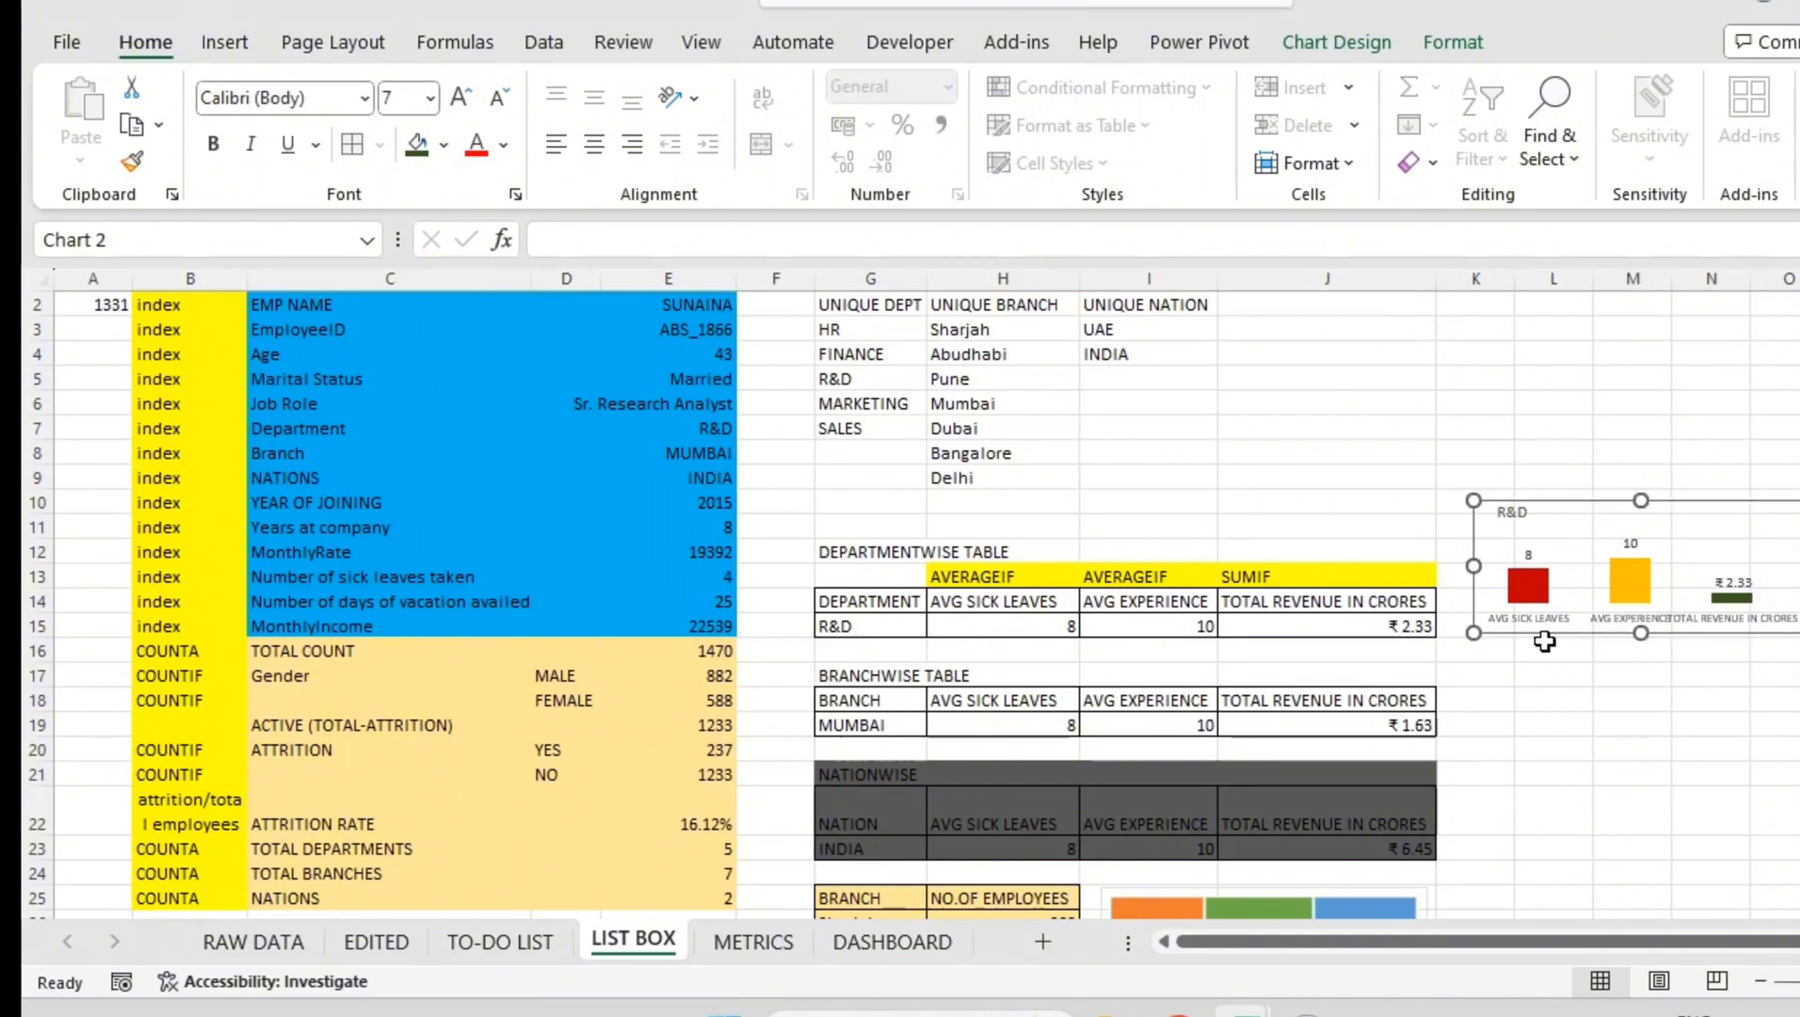
left_click(1601, 727)
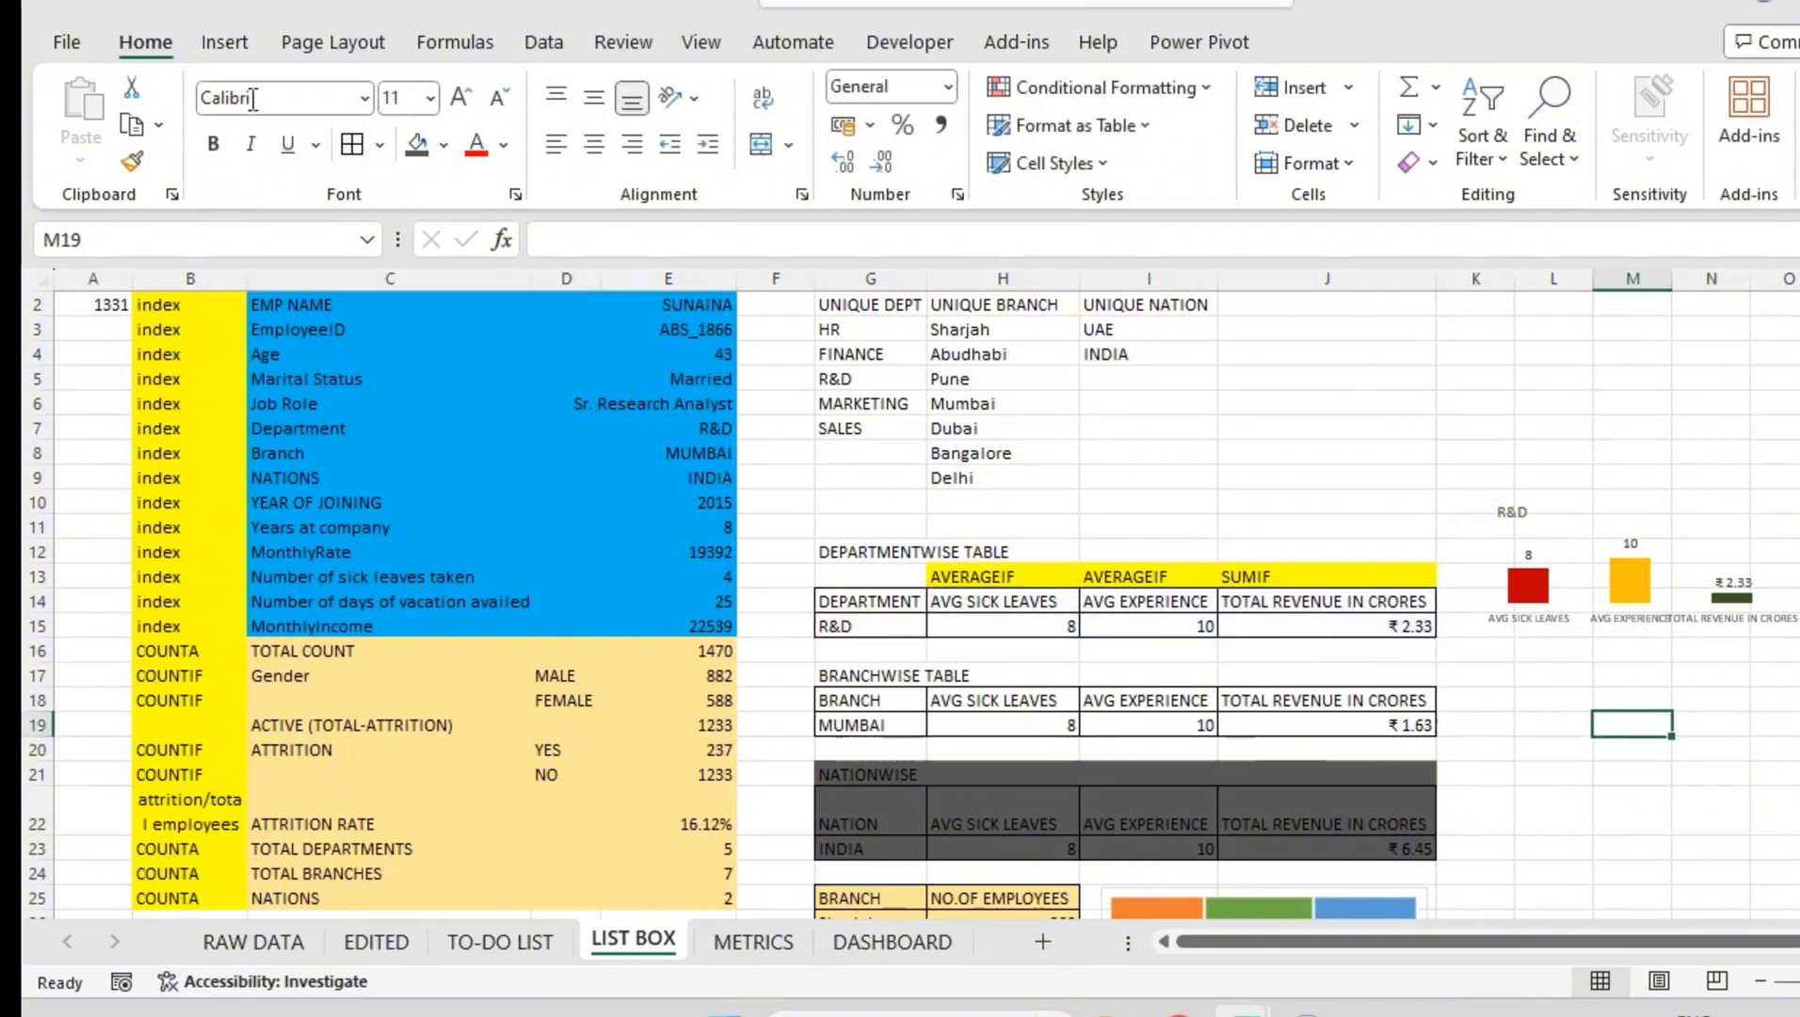
- Insert a clustered bar chart from the branchwise table in G18:J19
left_click_drag(848, 696, 1417, 723)
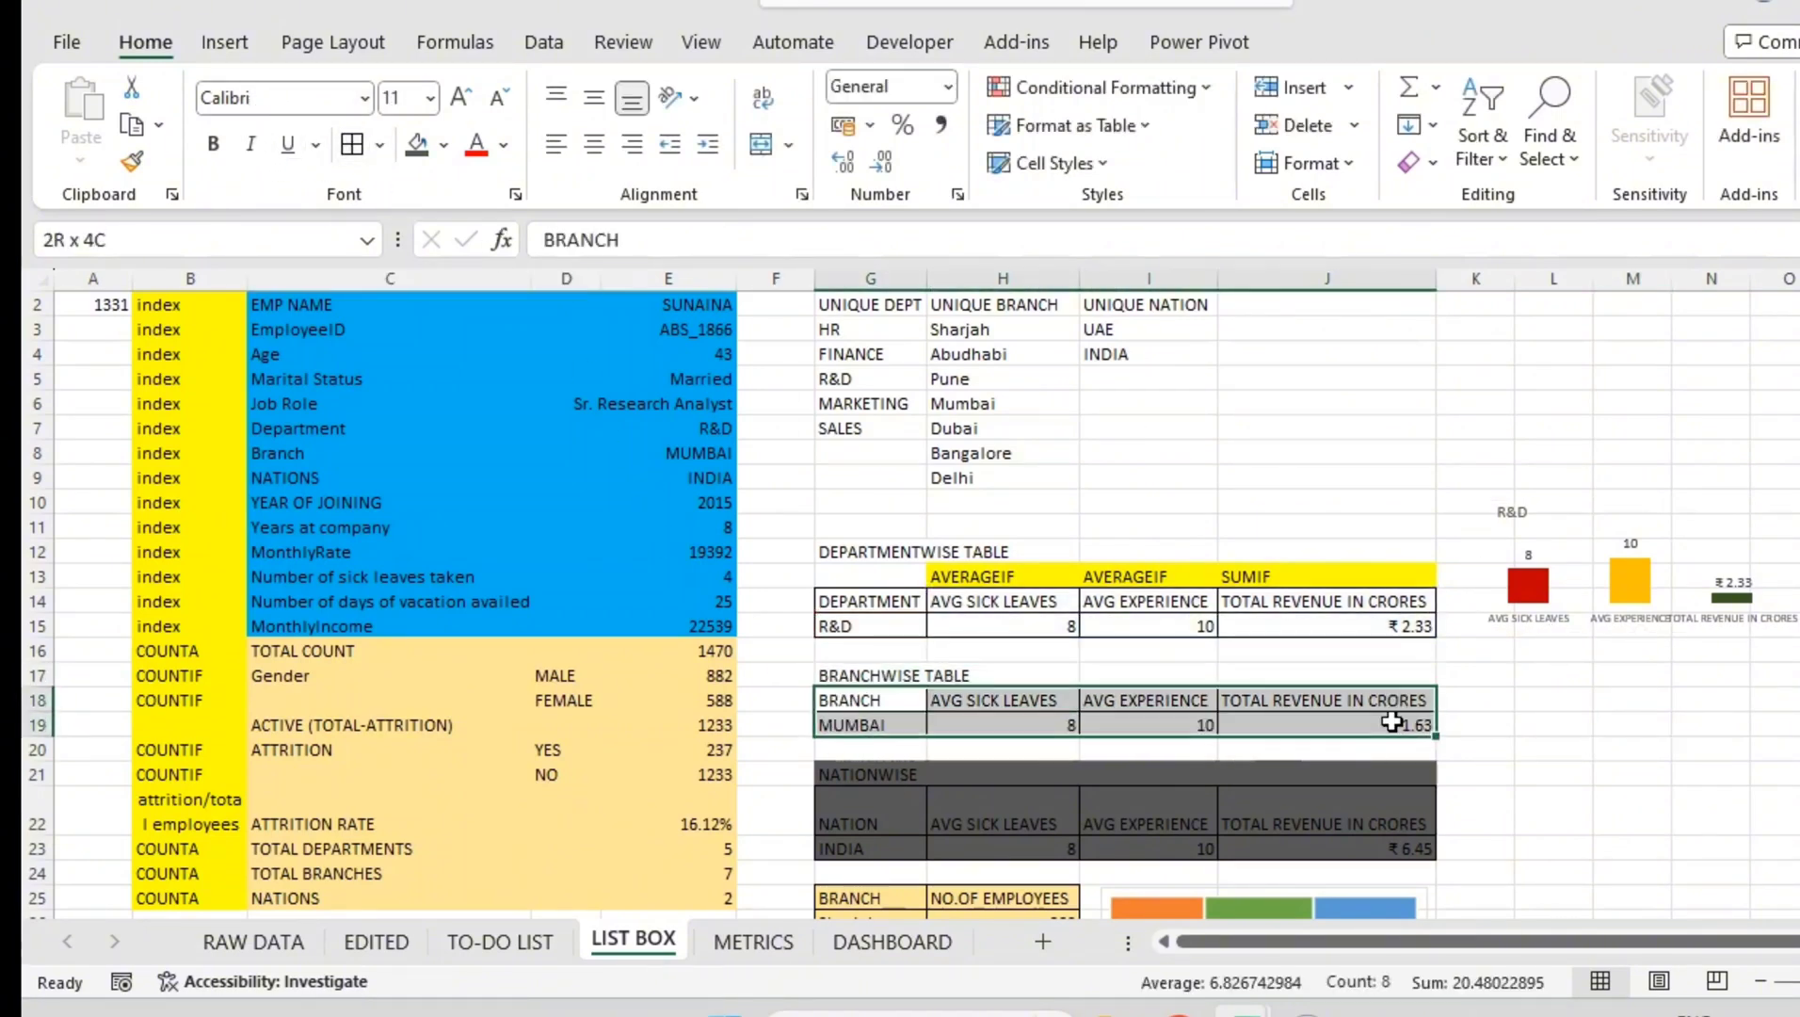
left_click(223, 42)
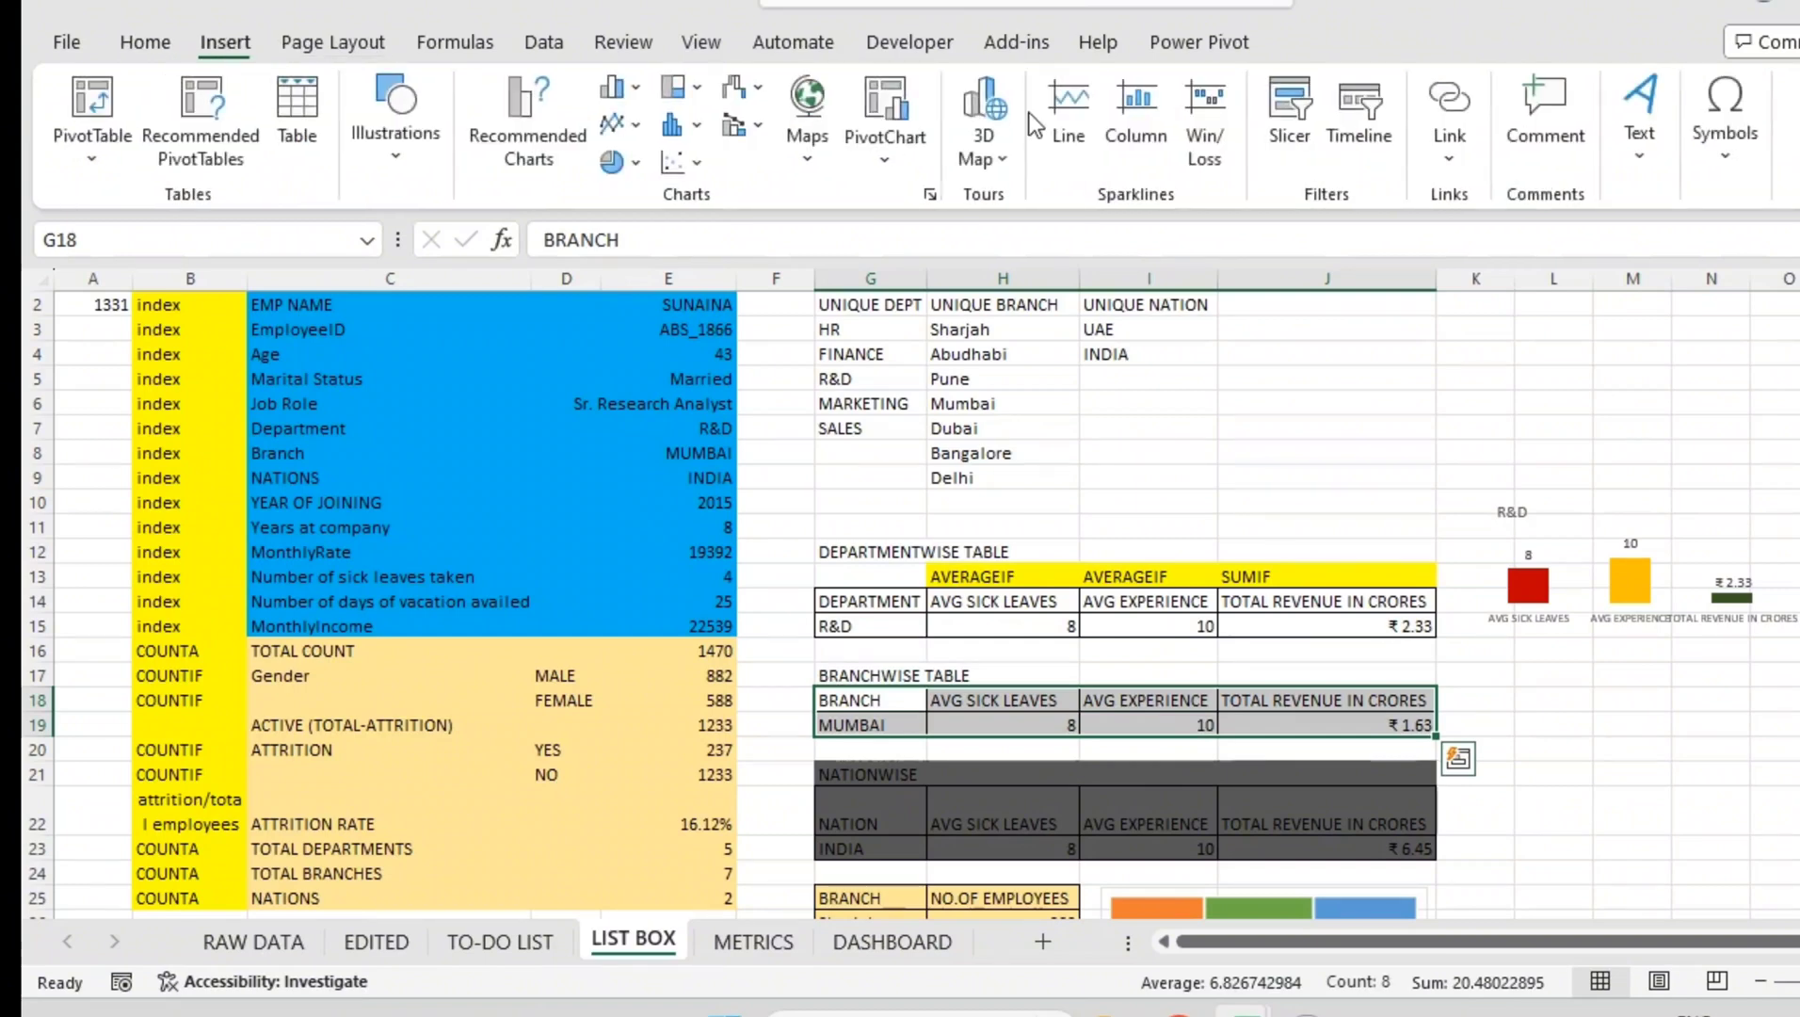
left_click(930, 195)
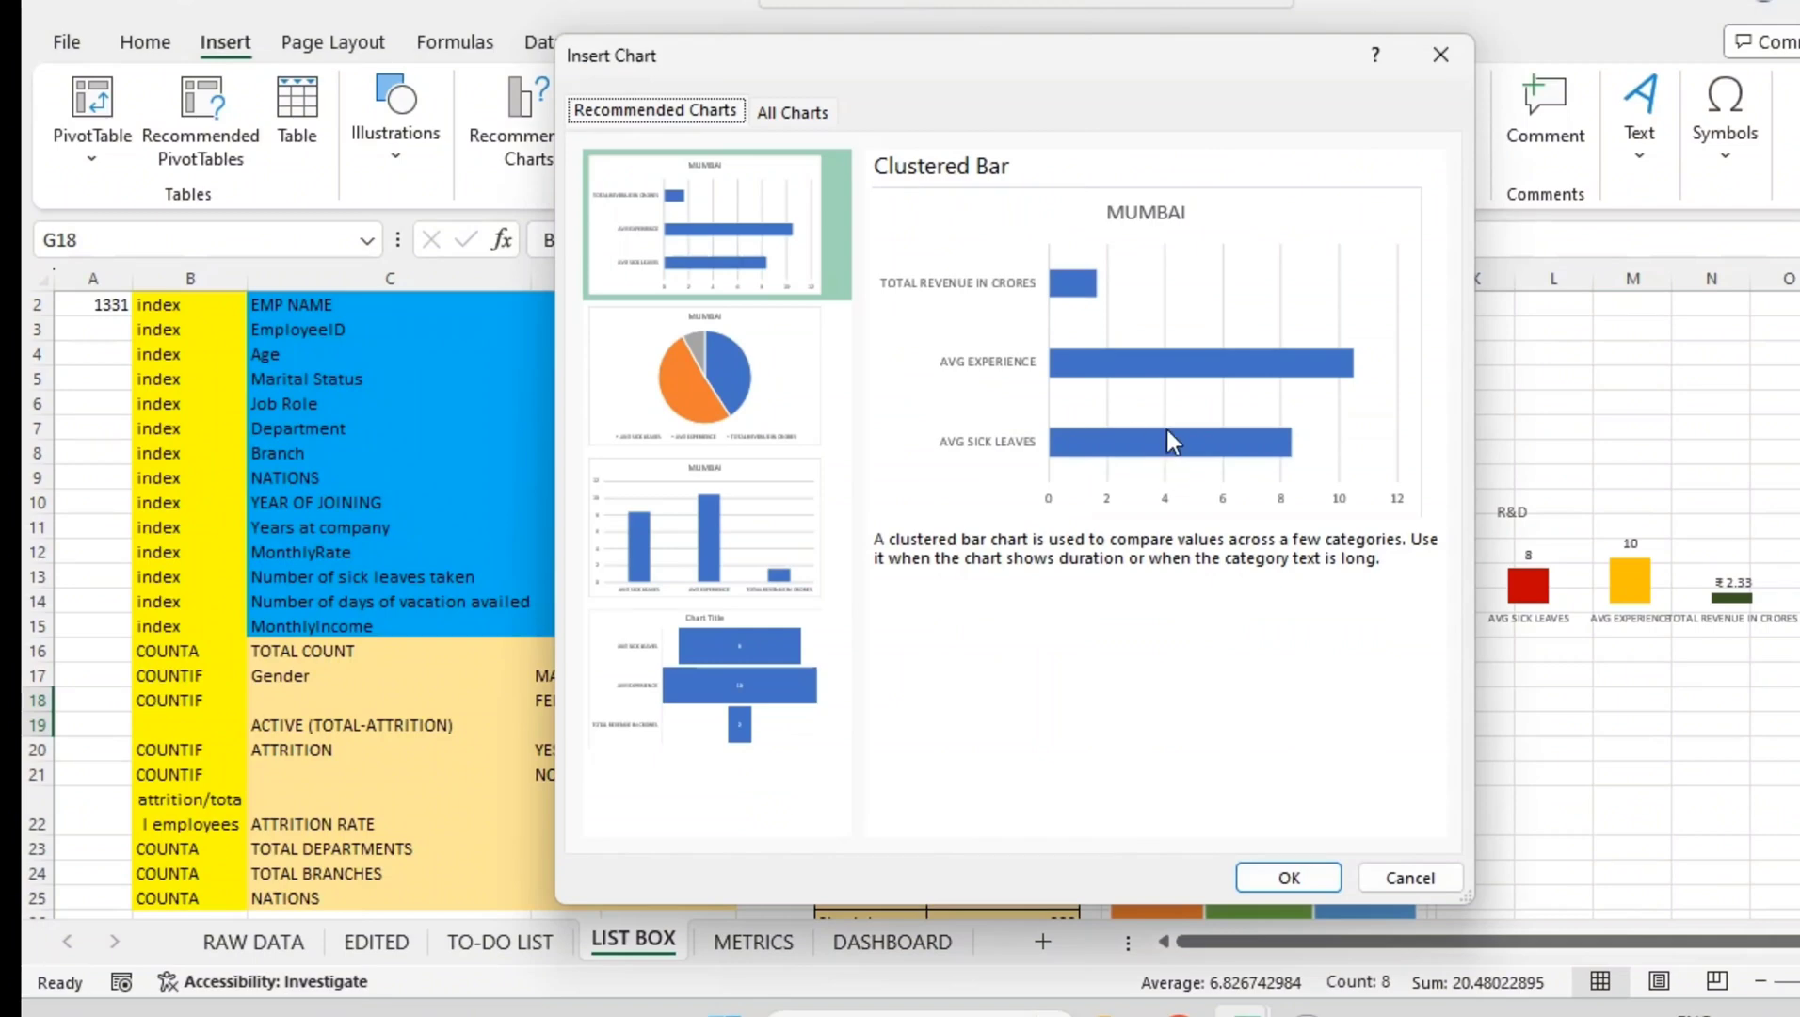
left_click(1292, 876)
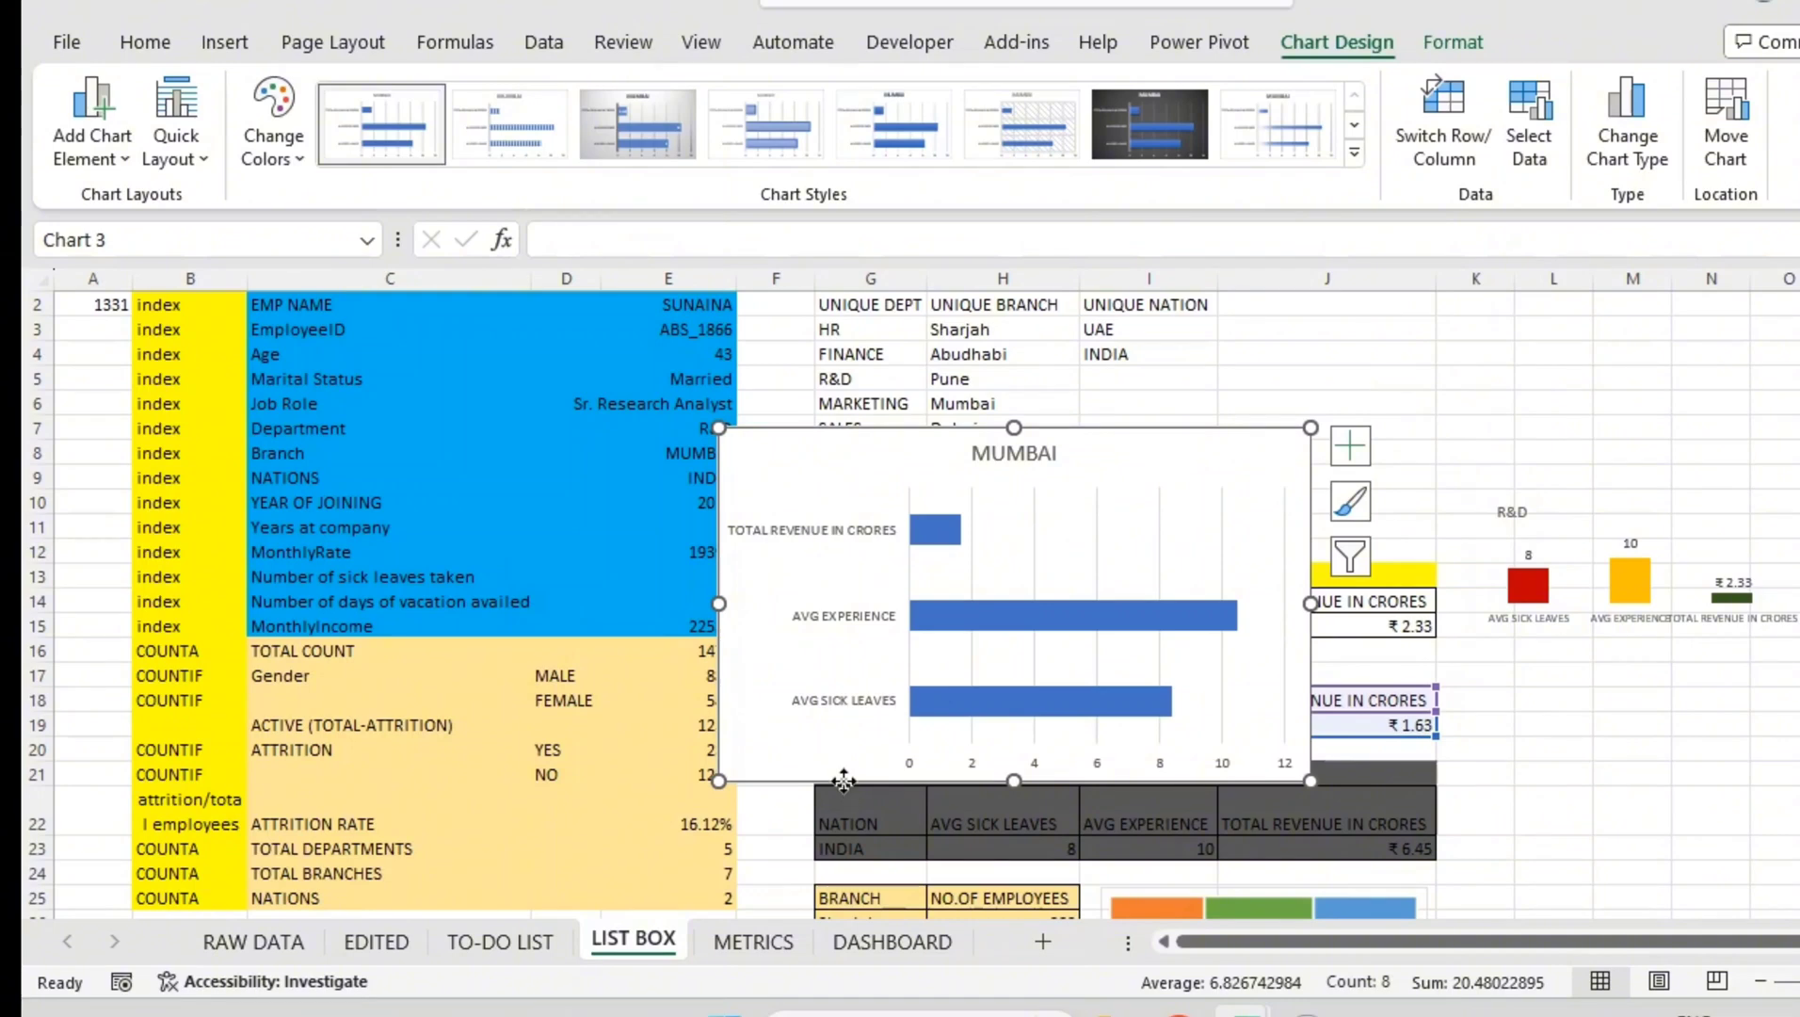
- Shrink the new branch bar chart and place it directly beneath the department chart, beside the branchwise table
left_click_drag(844, 779, 1428, 668)
scroll(1450, 682, "up", 1)
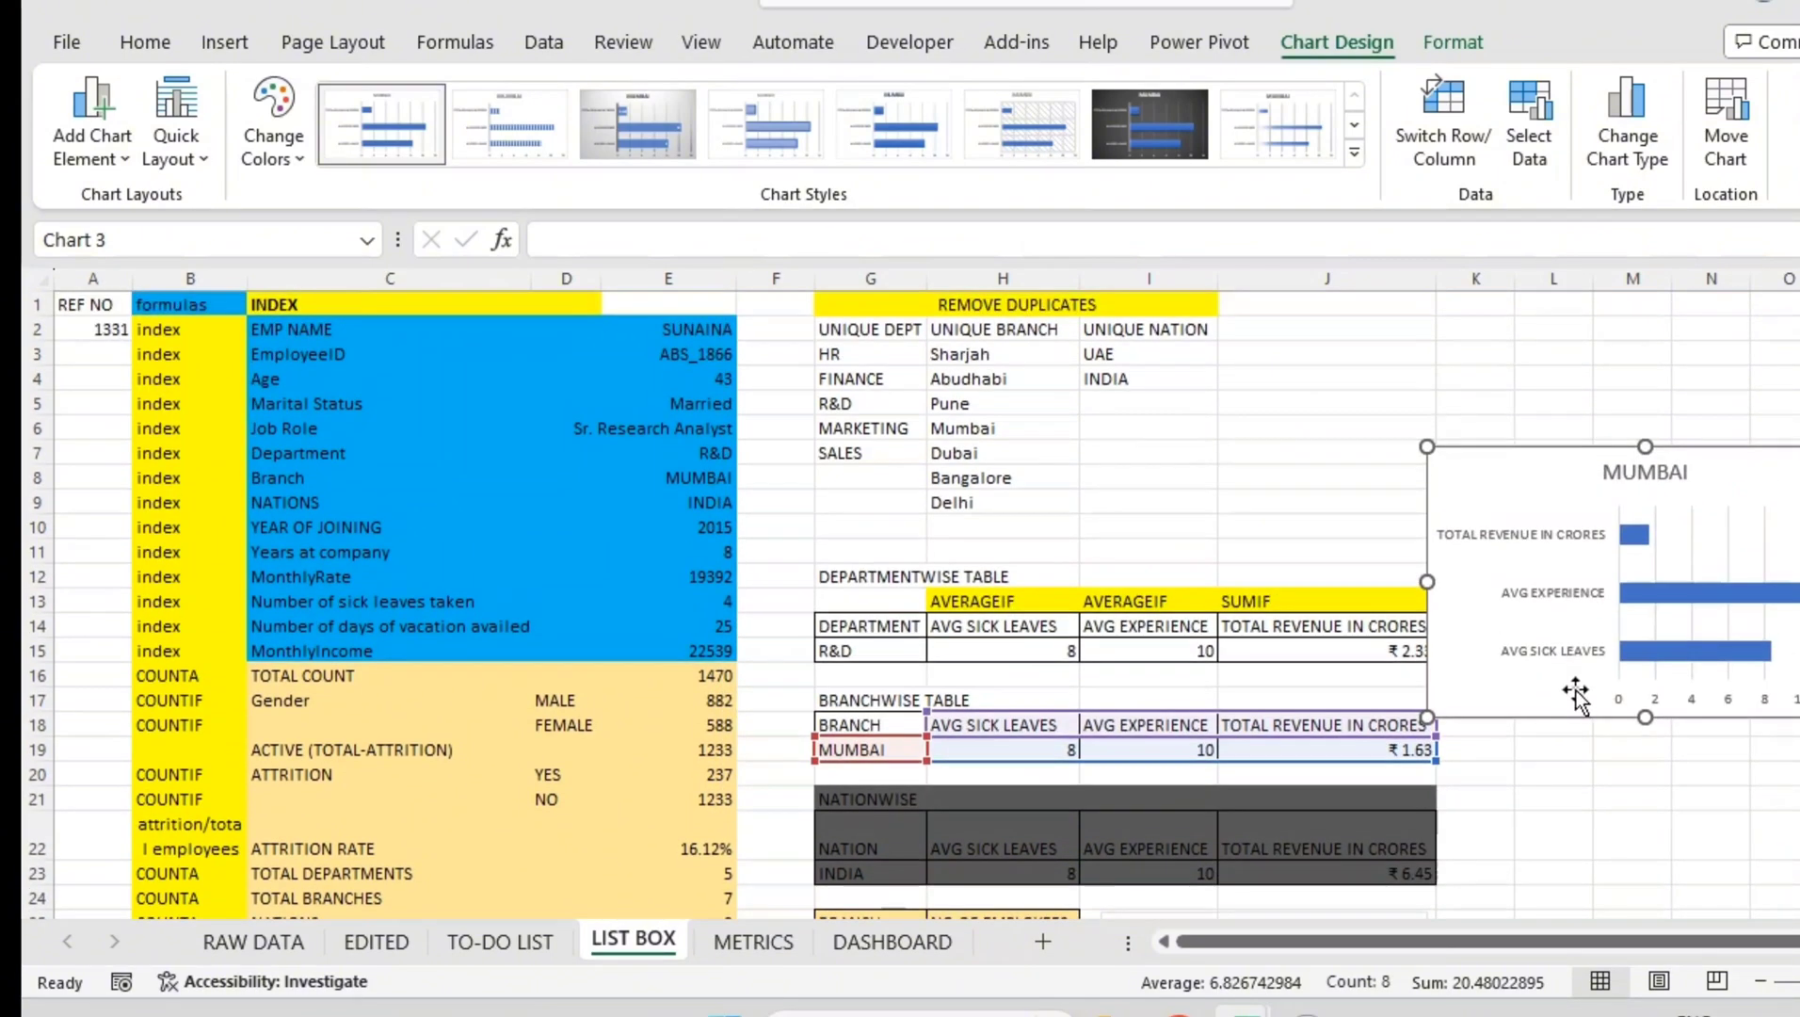
left_click_drag(1613, 804, 1624, 852)
scroll(1601, 829, "down", 3)
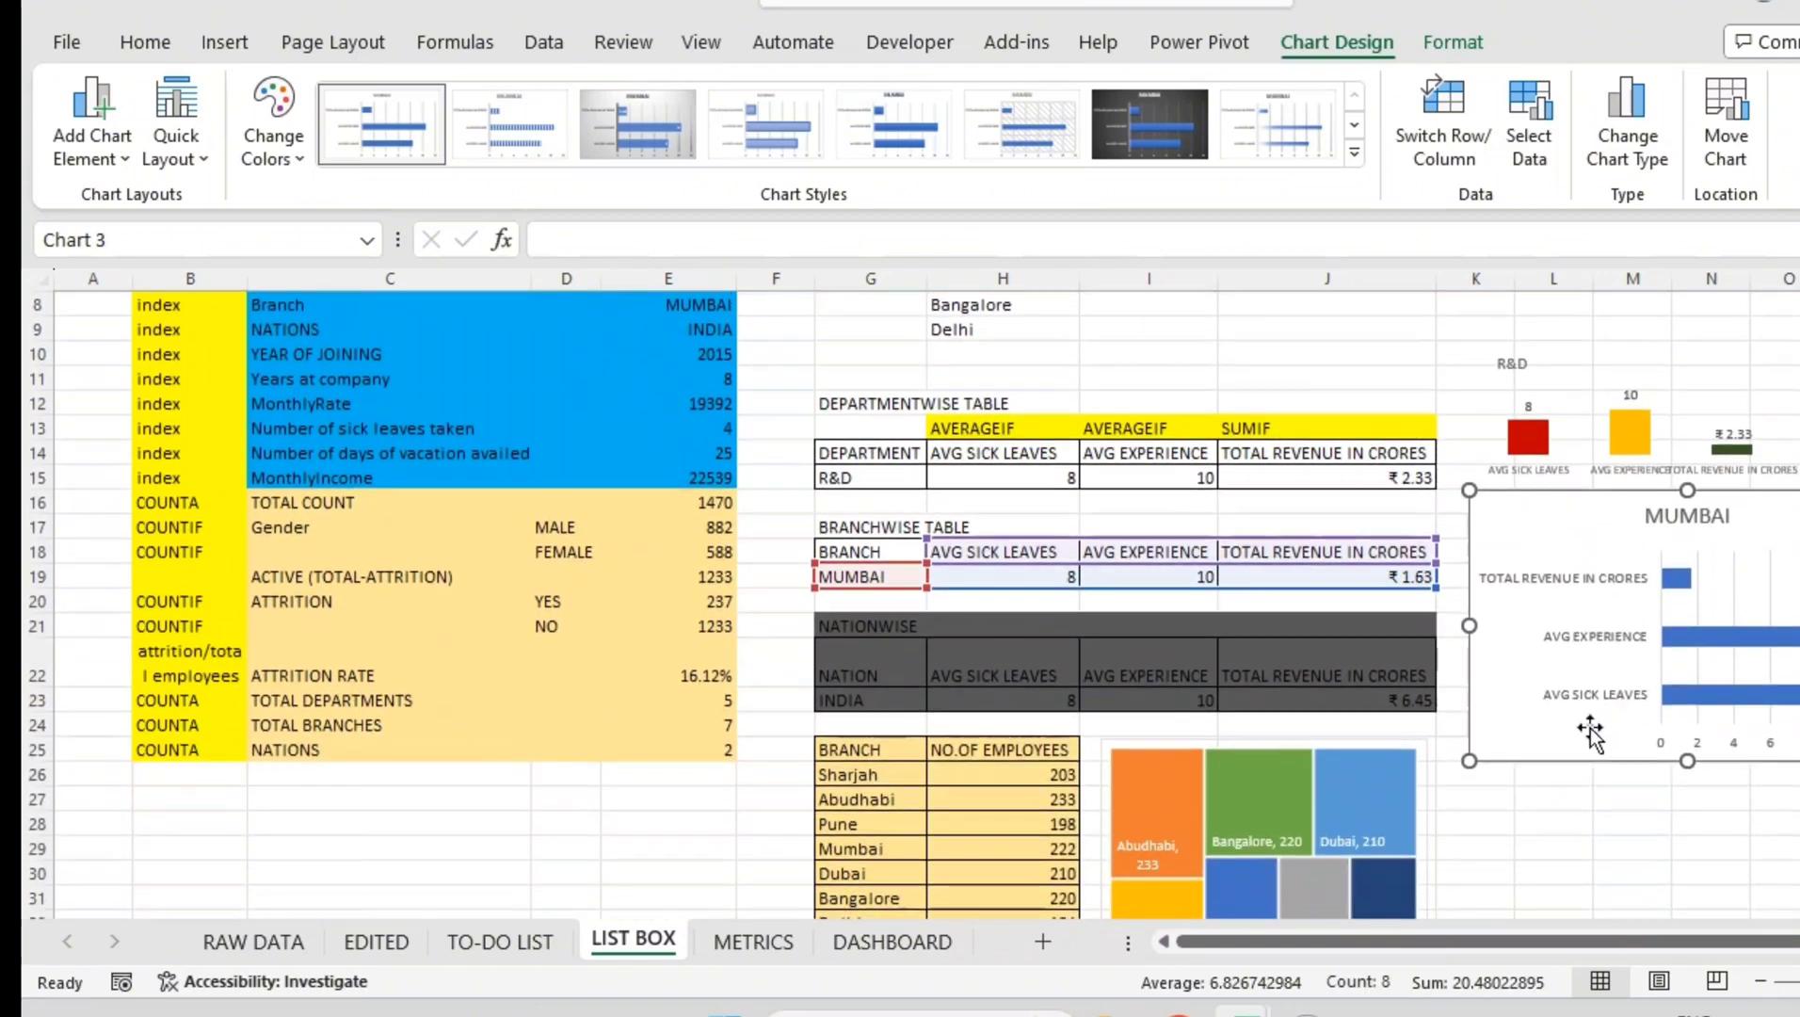
left_click_drag(1471, 763, 1531, 705)
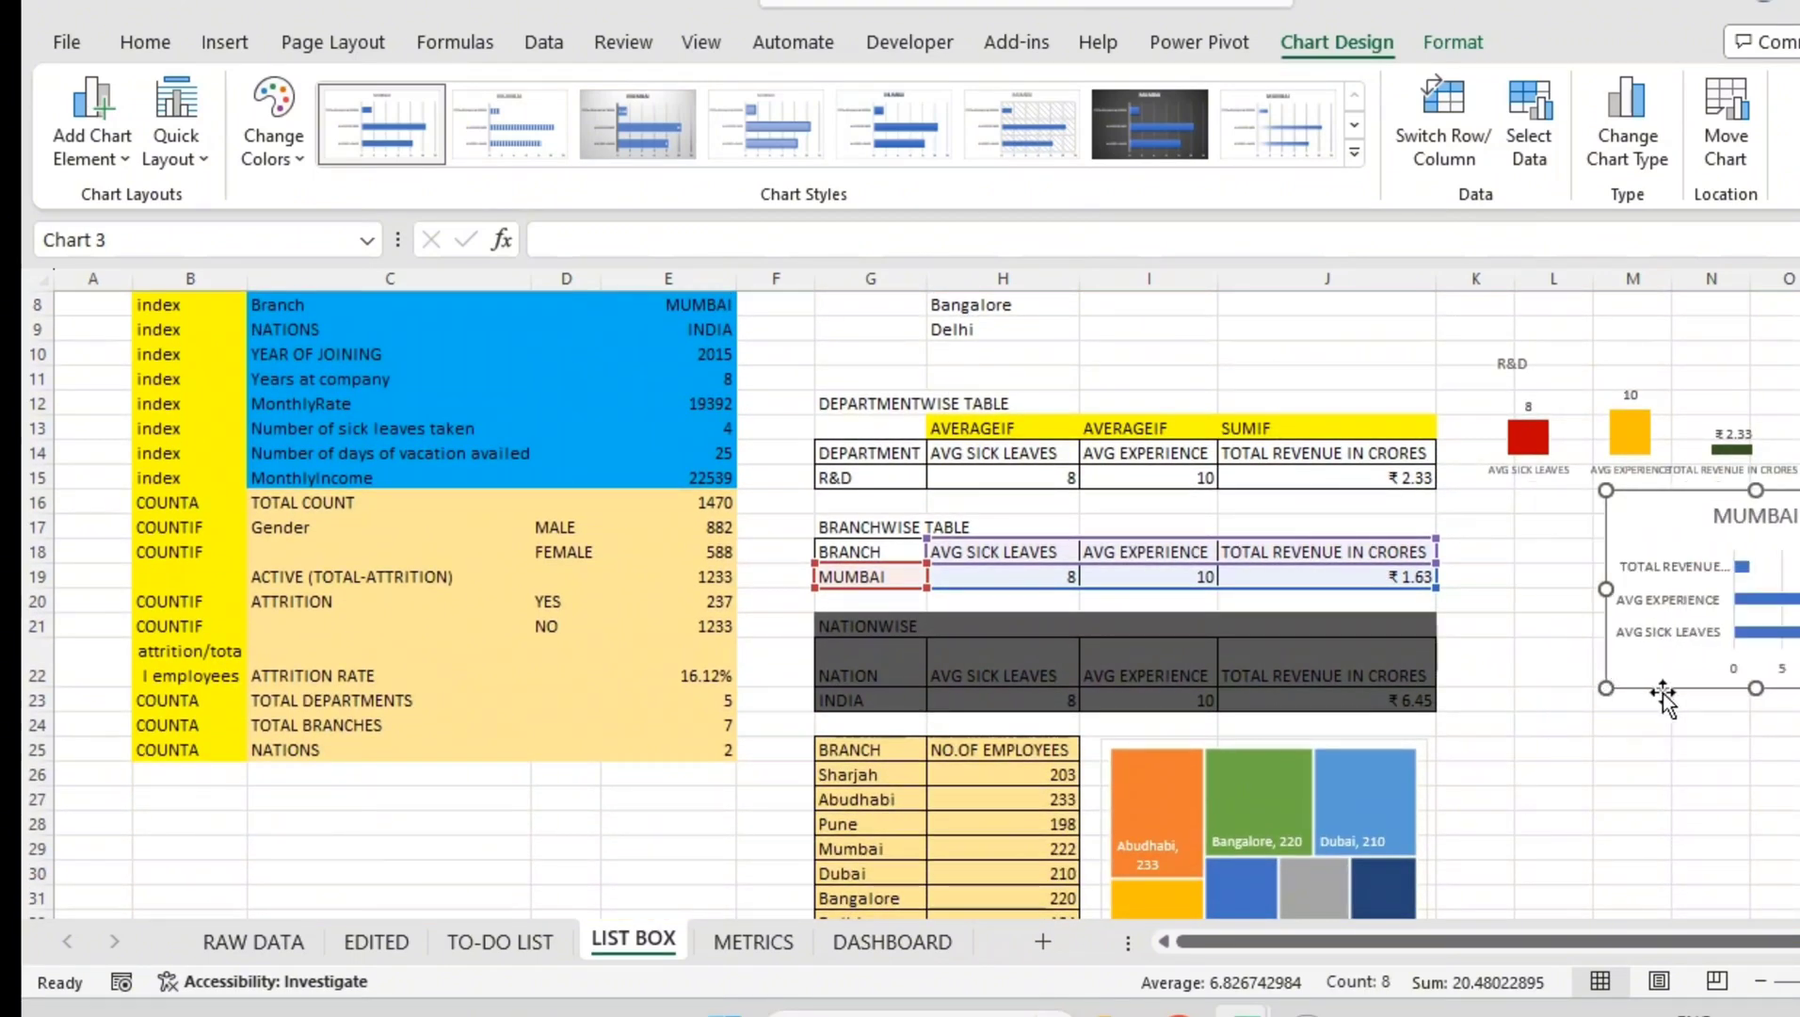
left_click_drag(1572, 680, 1538, 687)
- Set the font size of the branch chart's category axis labels to 7
left_click(1569, 606)
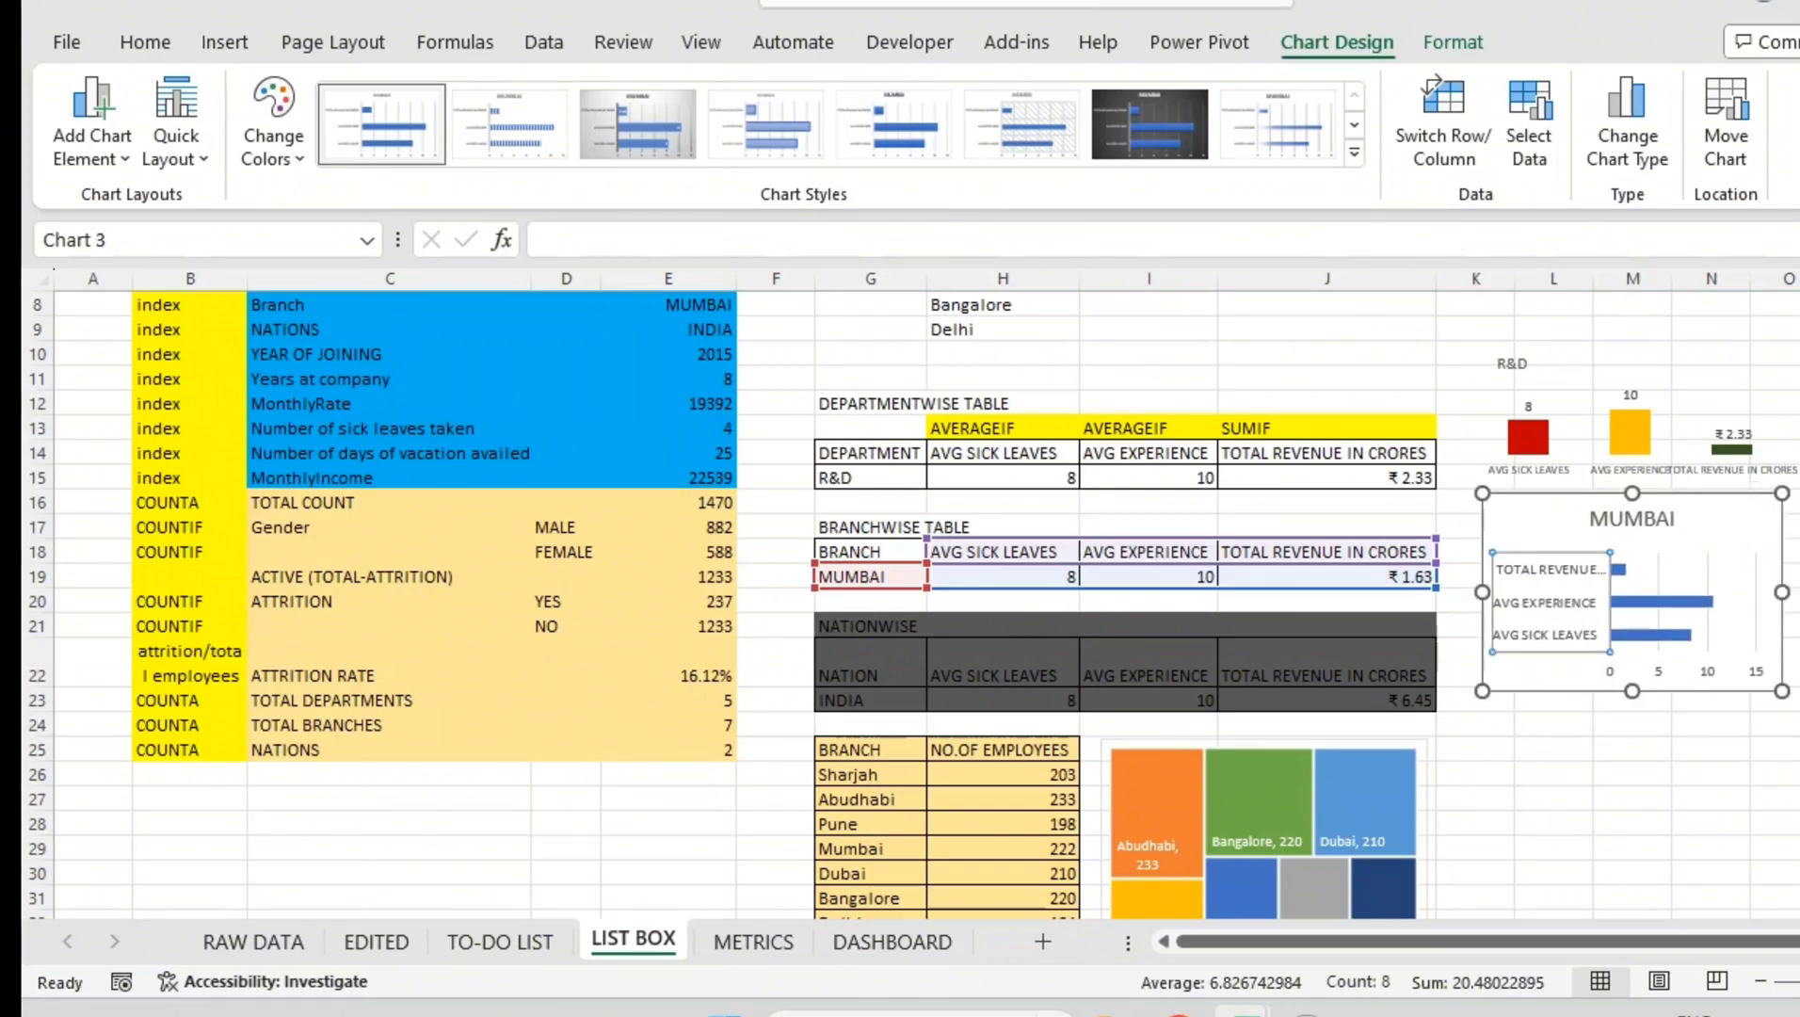
scroll(1786, 957, "up", 5)
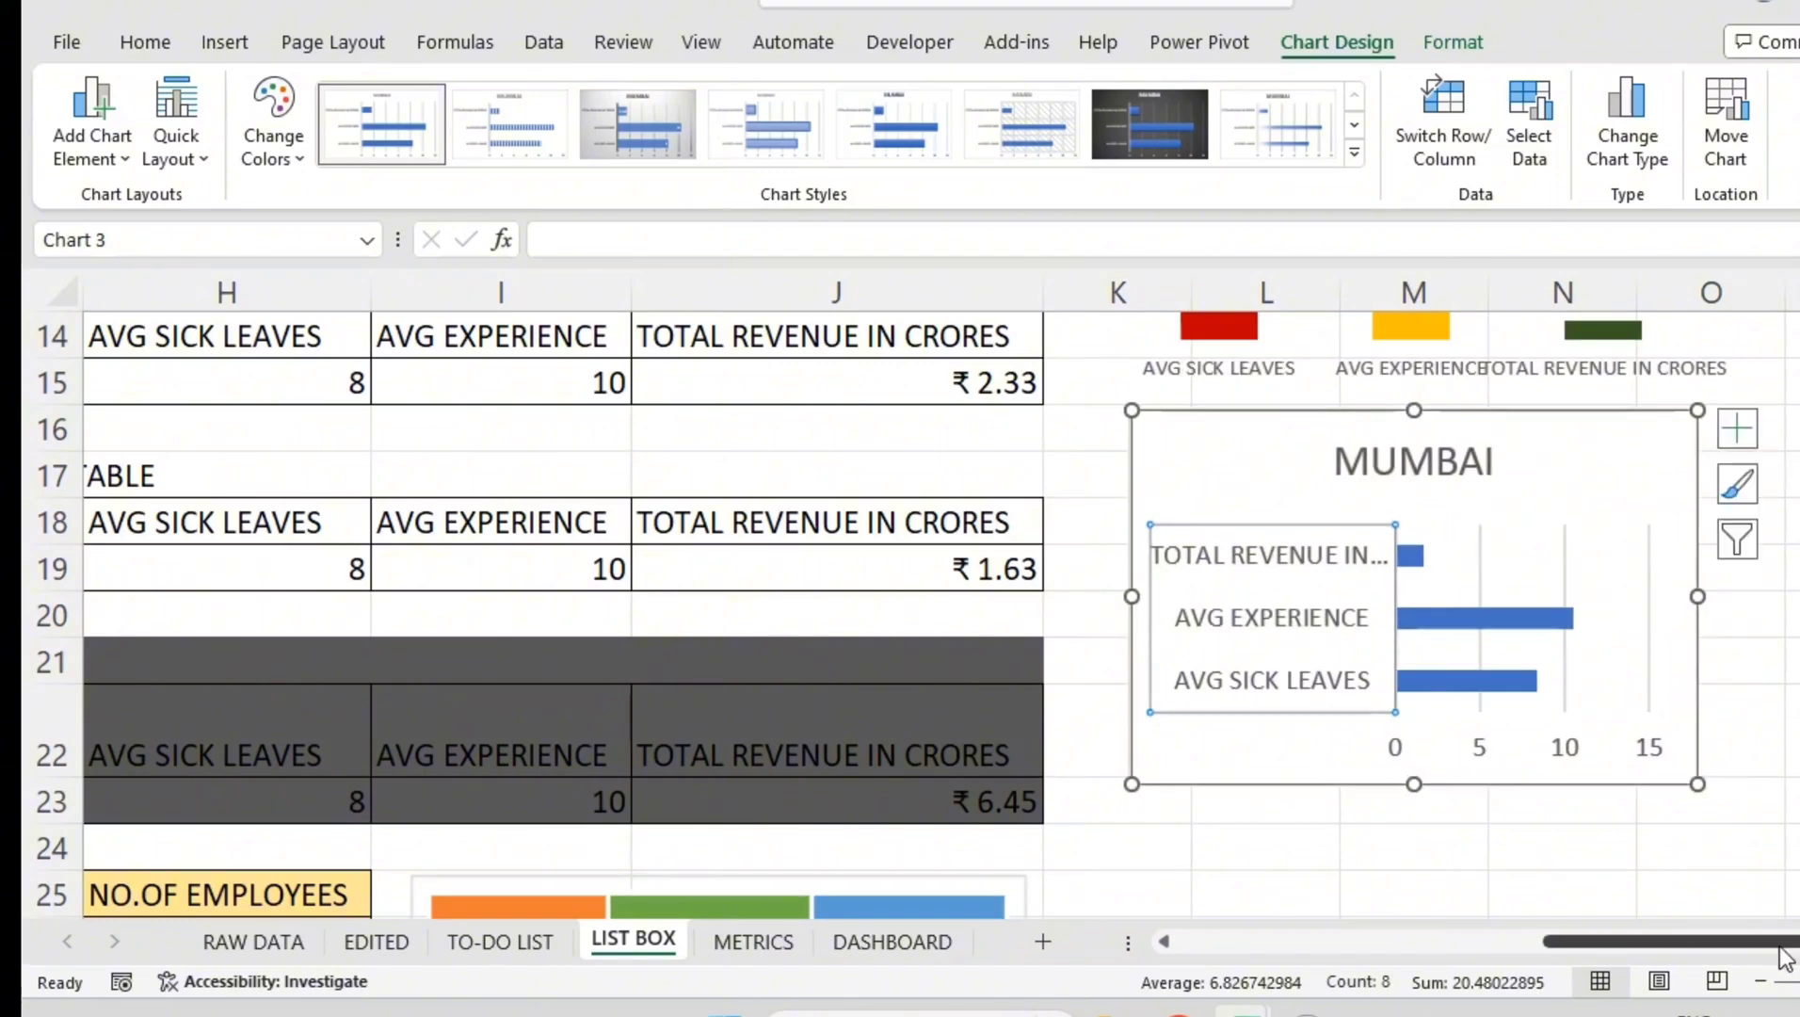
left_click_drag(1781, 945, 1796, 945)
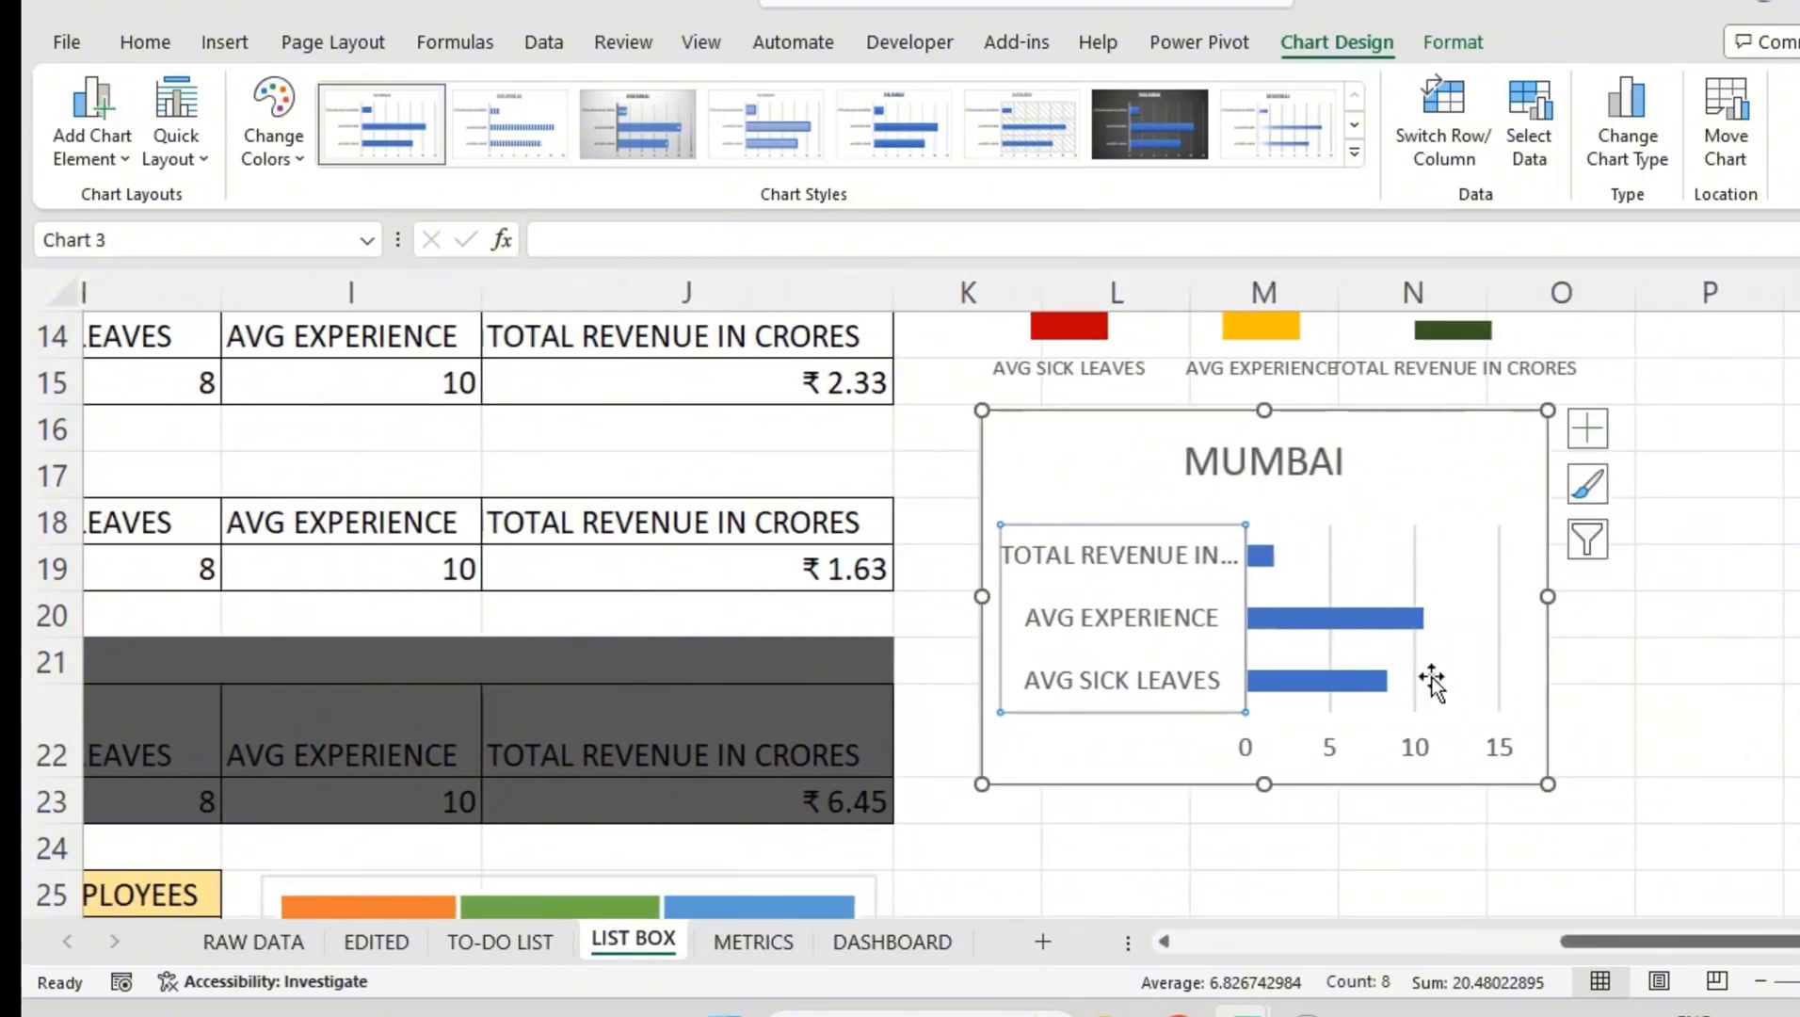
left_click(156, 49)
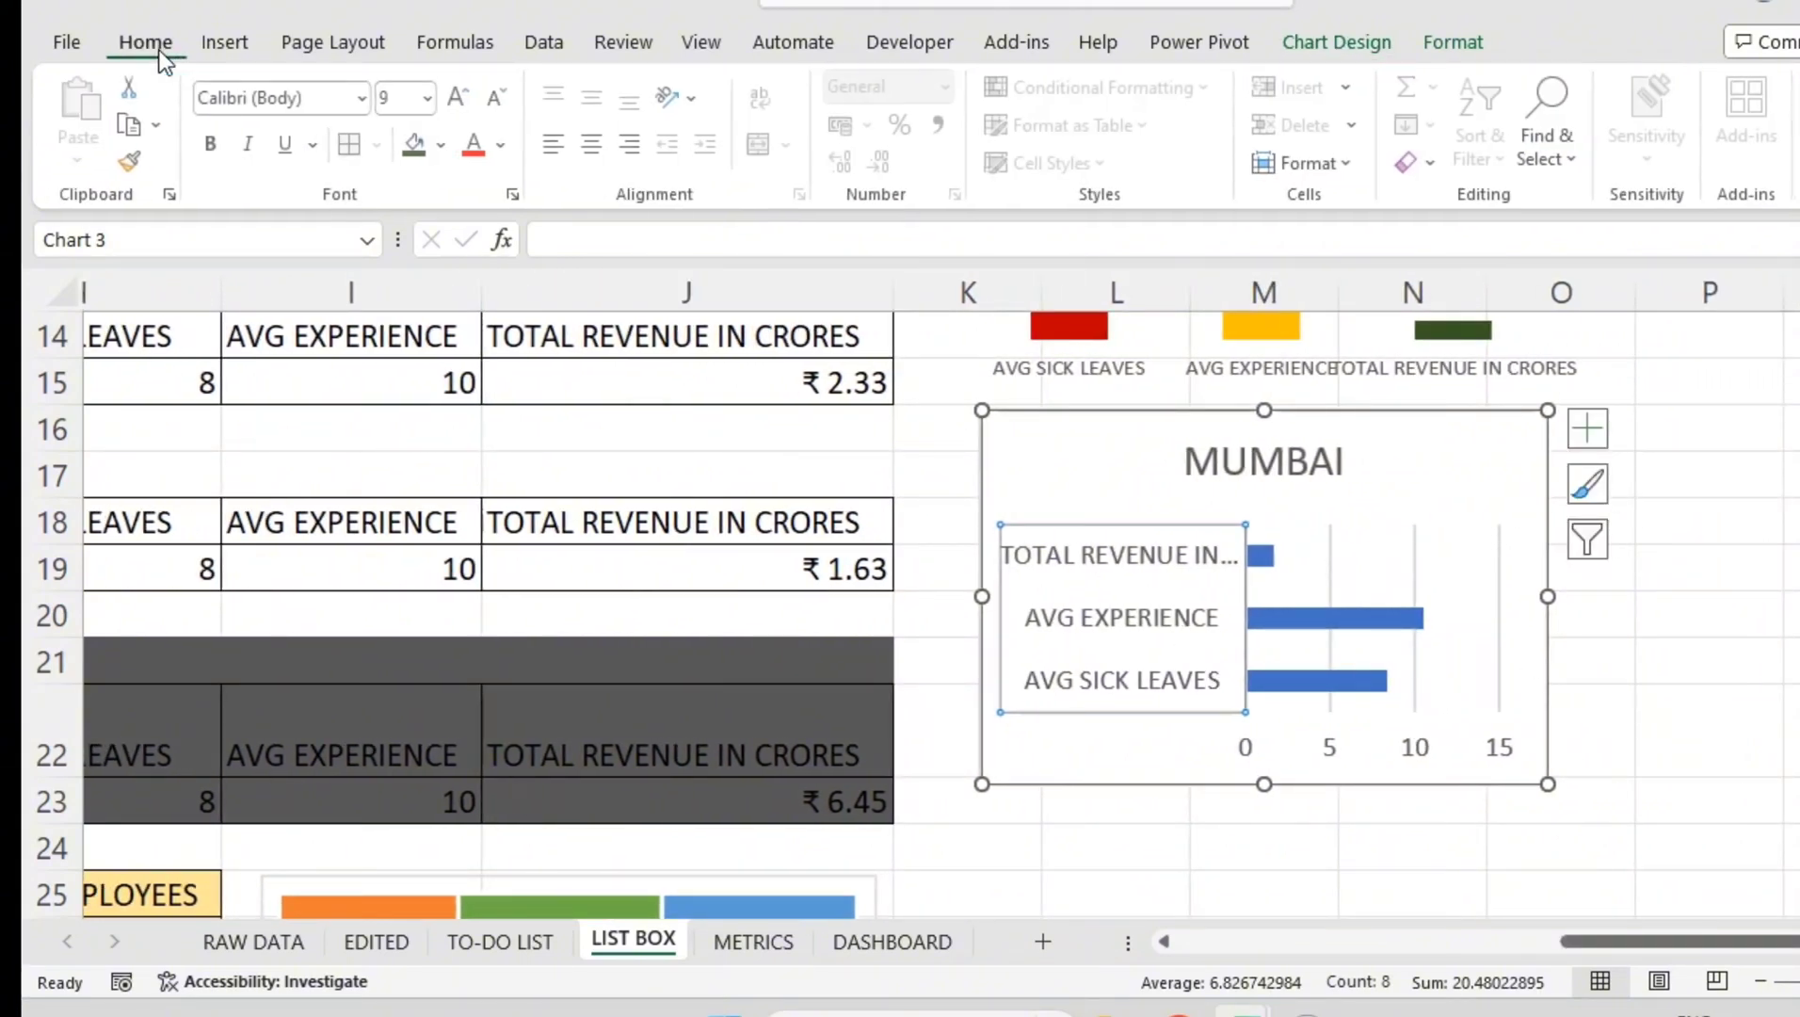
left_click(492, 98)
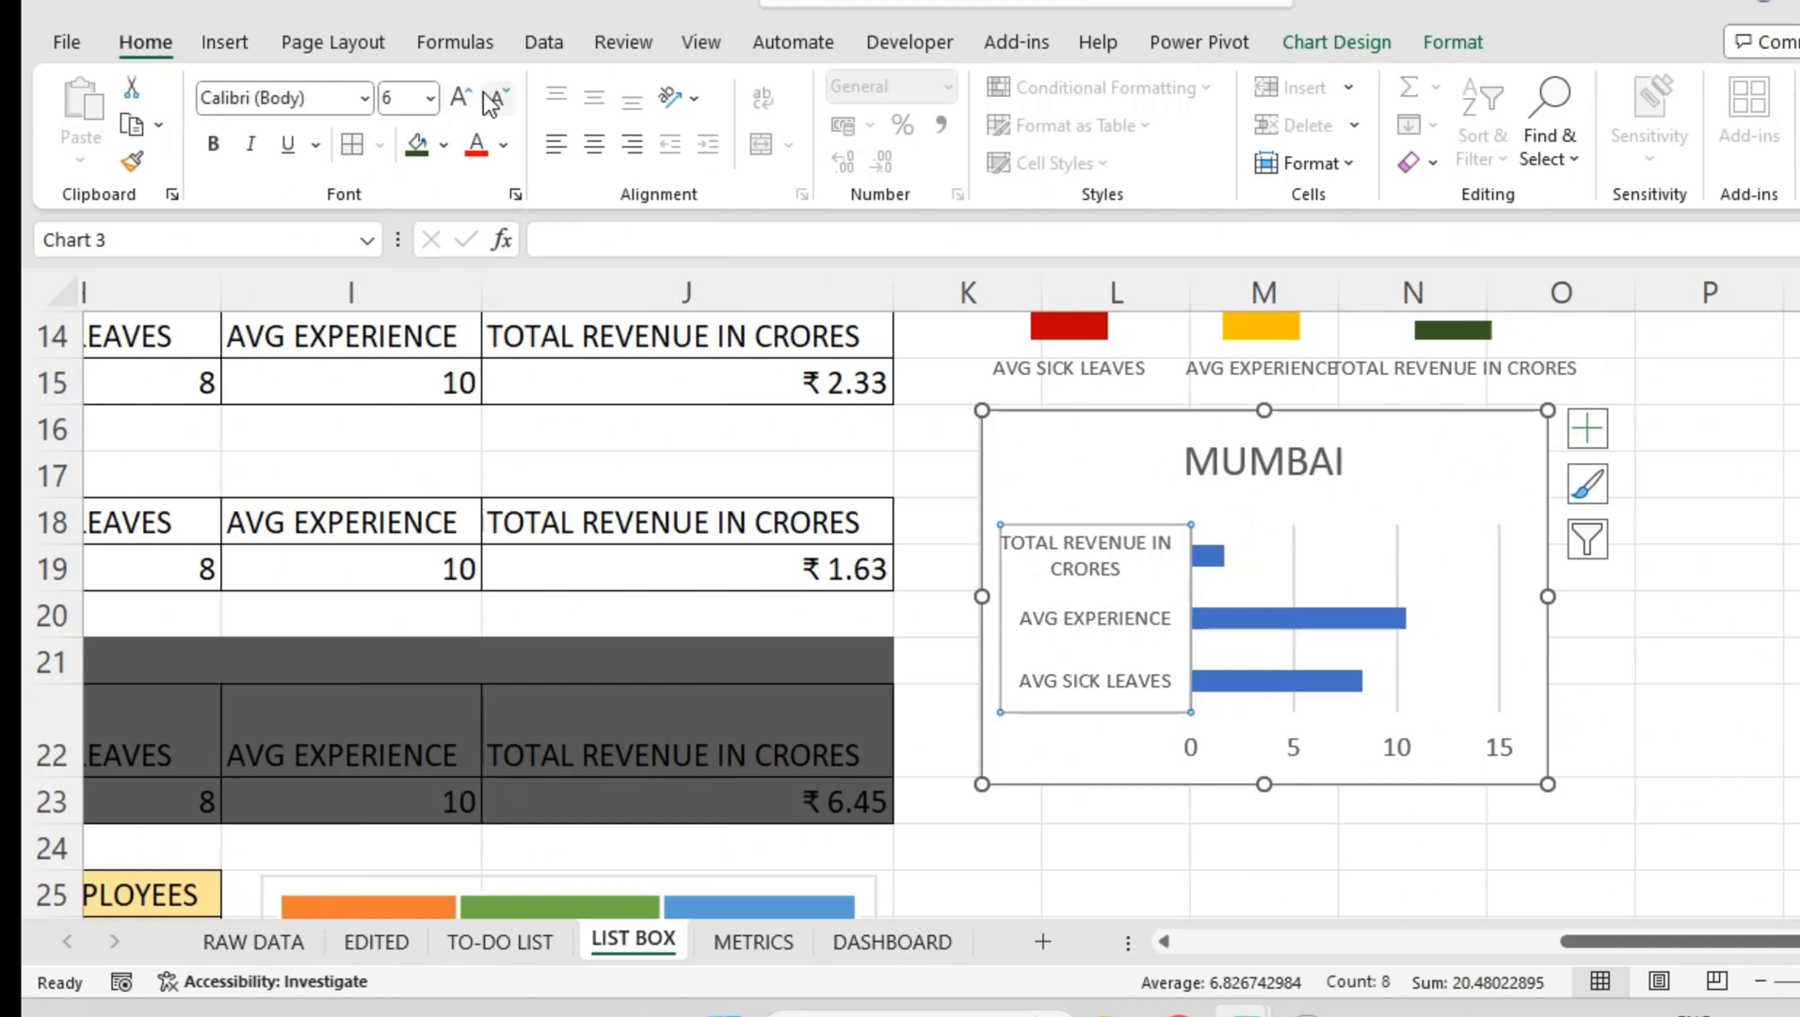
left_click(460, 98)
- Delete the vertical gridlines and the horizontal value axis from the branch chart
left_click(1294, 563)
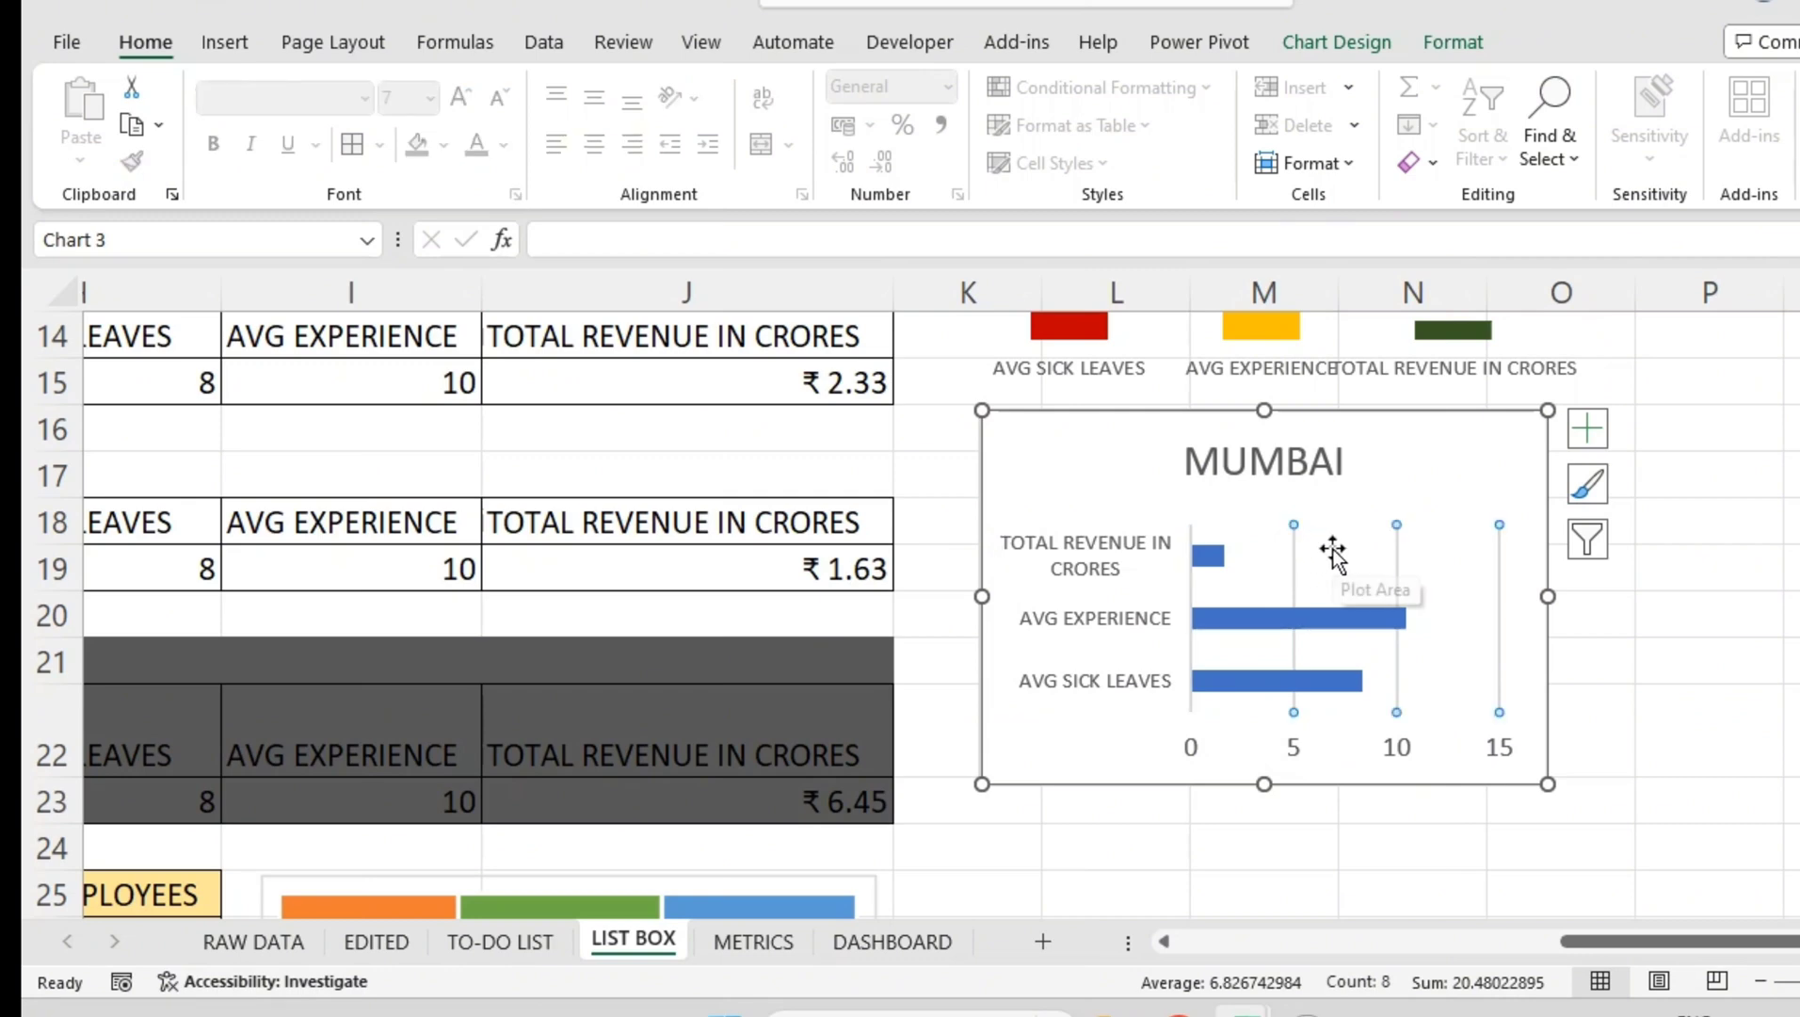
left_click(1329, 554)
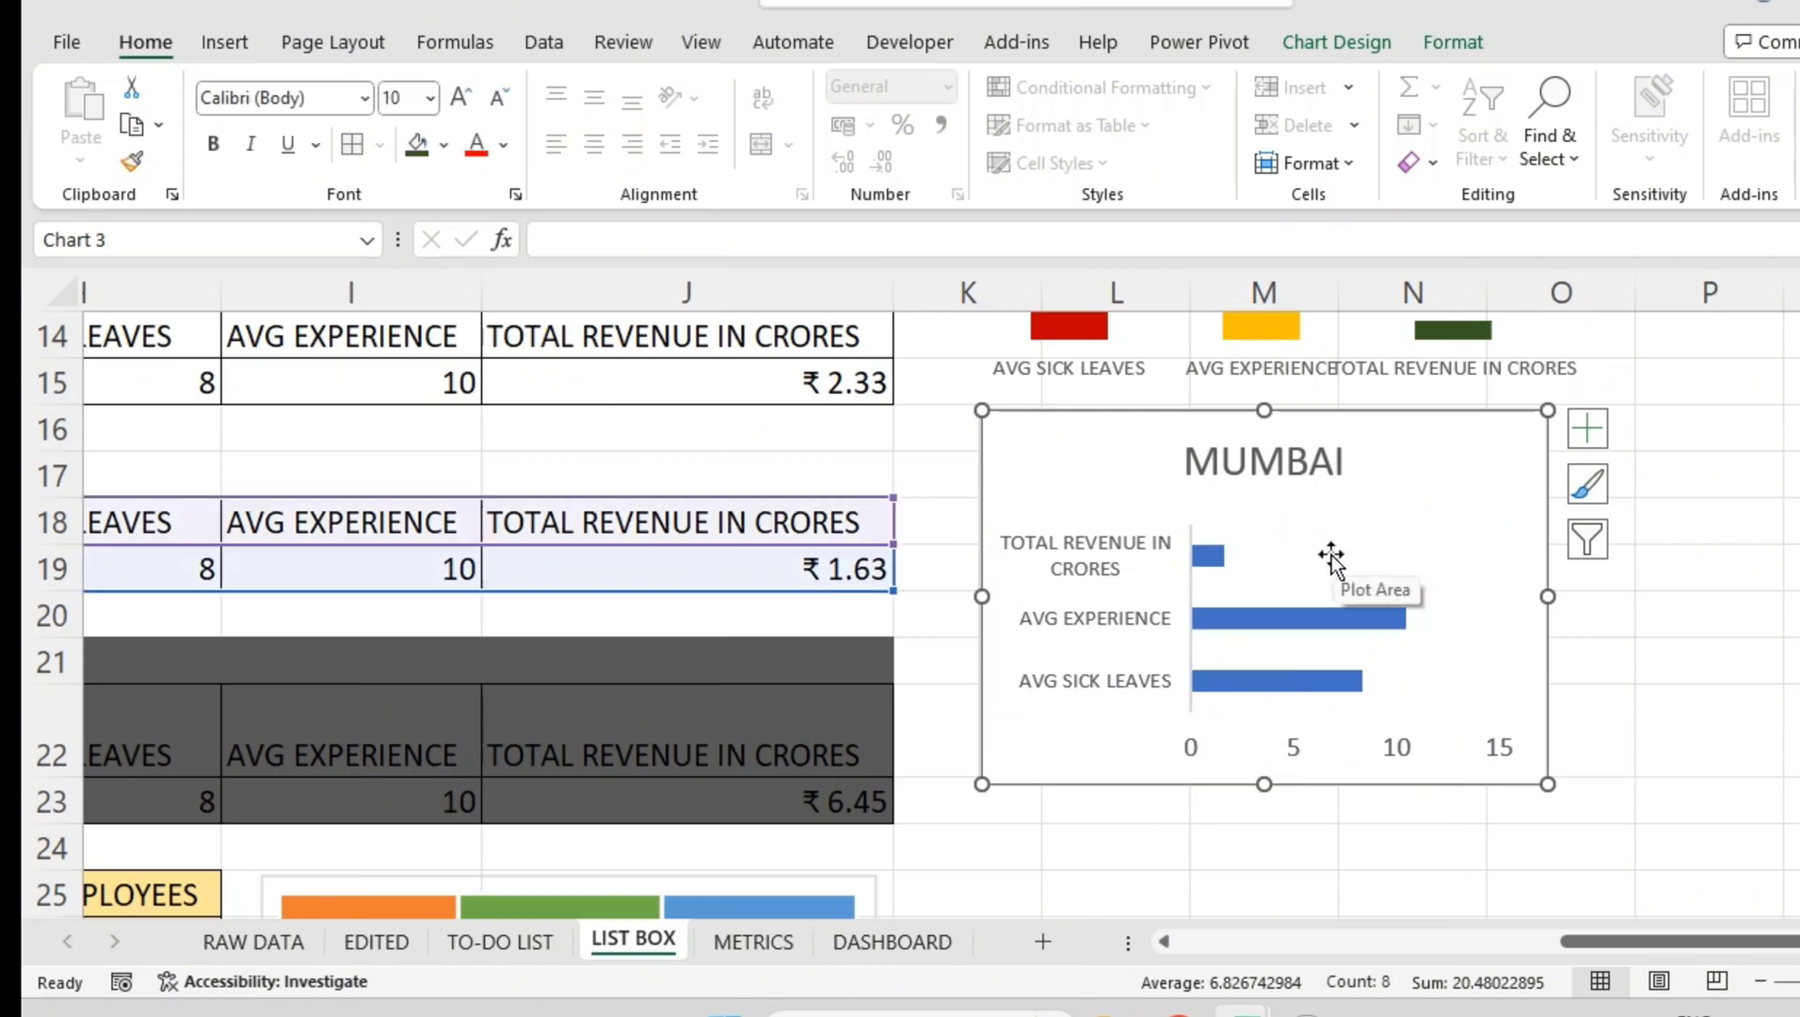
left_click(1188, 753)
key("Delete")
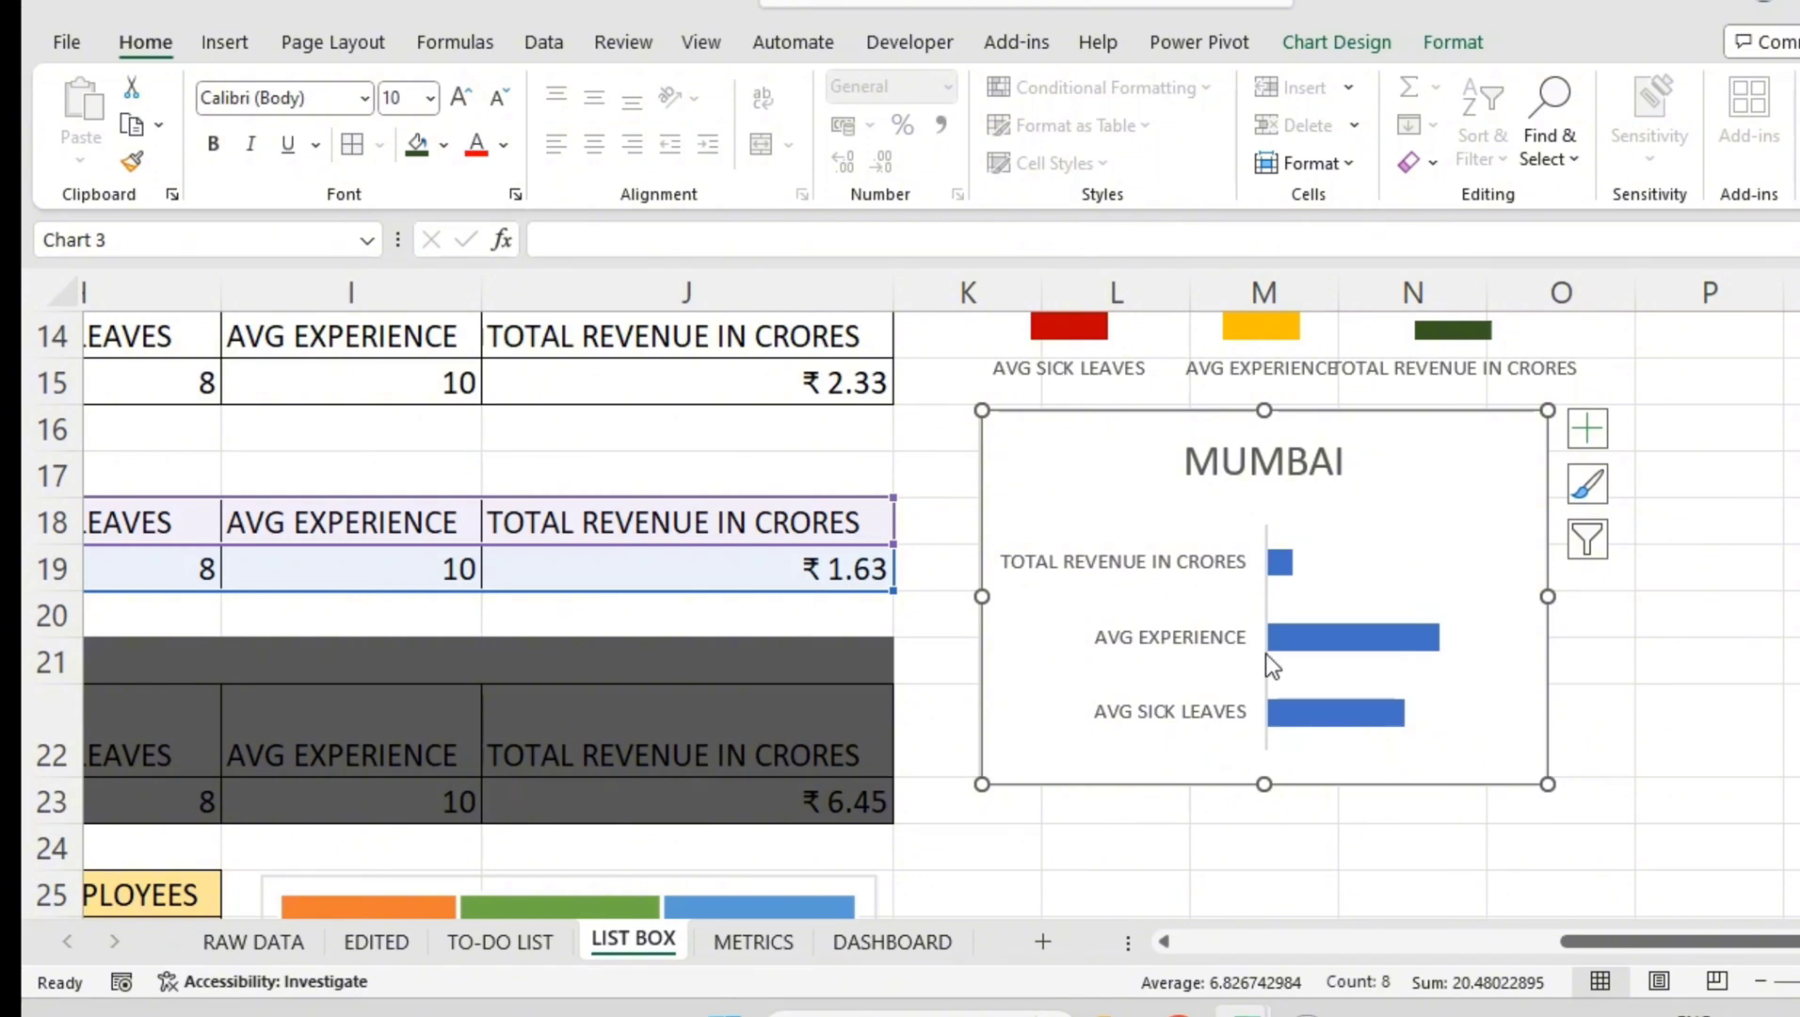
- Add data labels to the bars of the branch chart
left_click(1280, 562)
left_click(1596, 427)
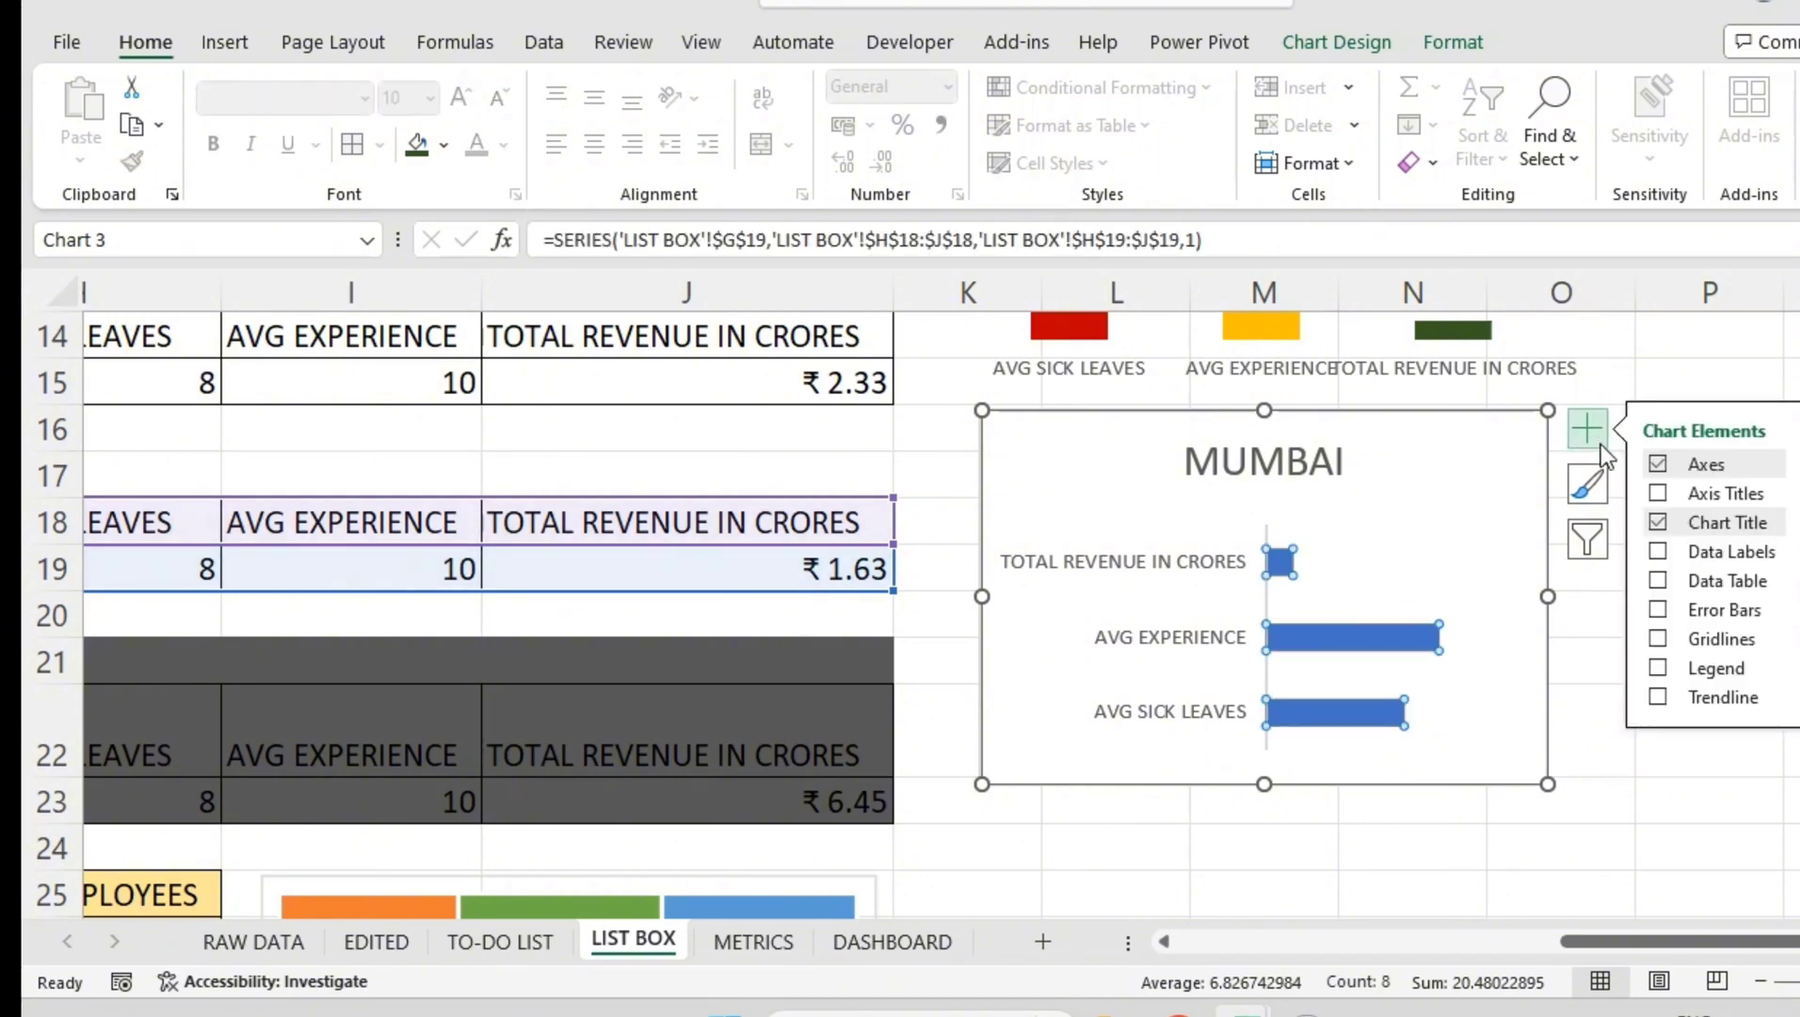
left_click(1659, 553)
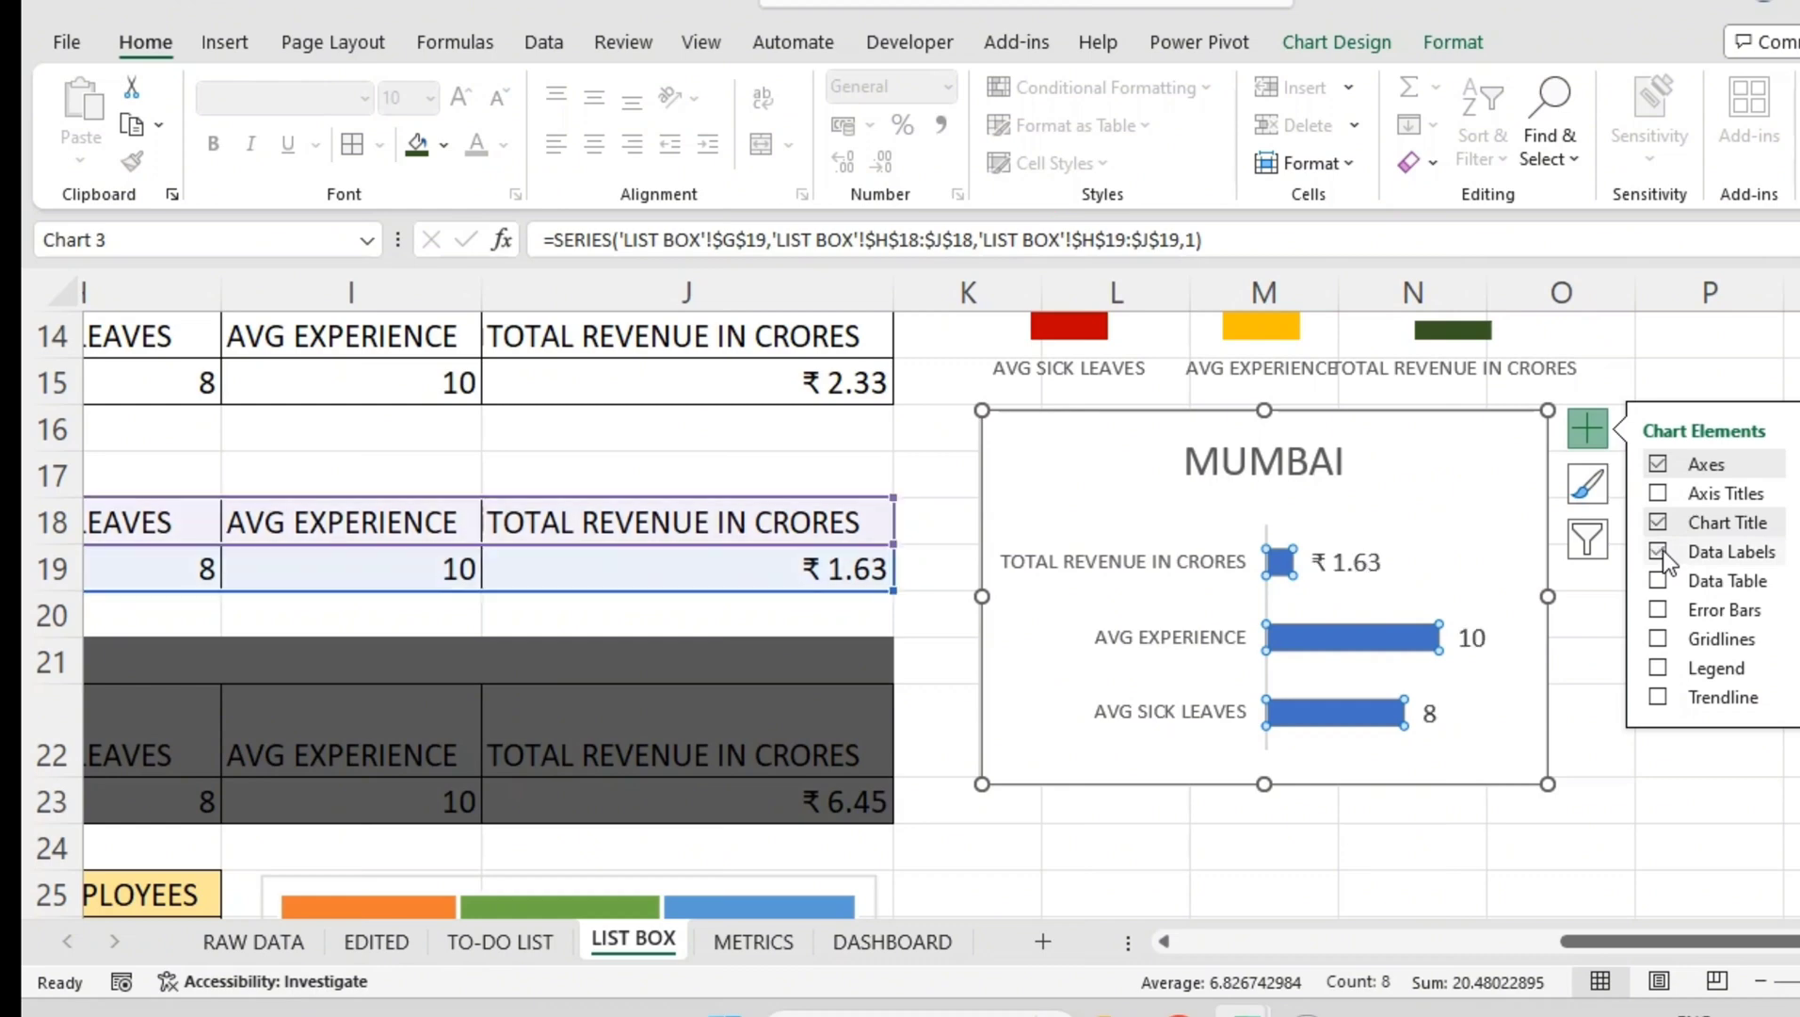
left_click(1617, 730)
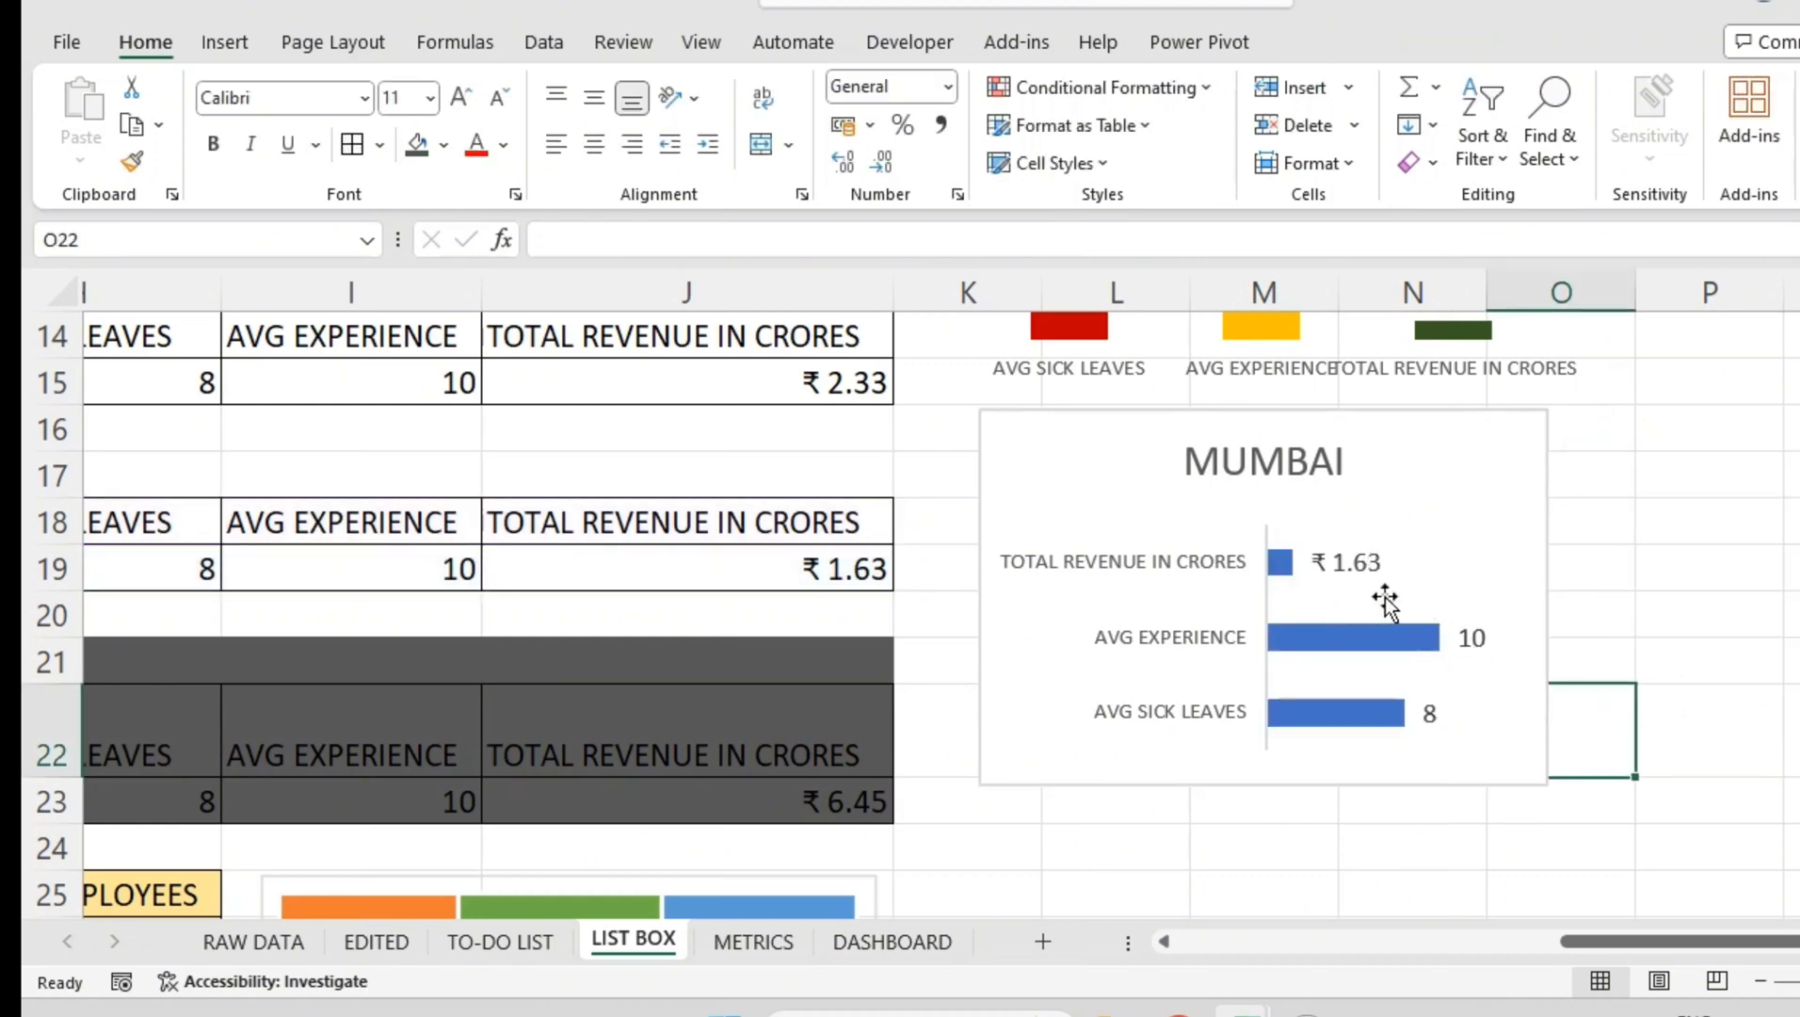
- Move the branch chart slightly down to leave a wider gap below the department chart
scroll(1416, 594, "up", 2)
scroll(1439, 652, "down", 3)
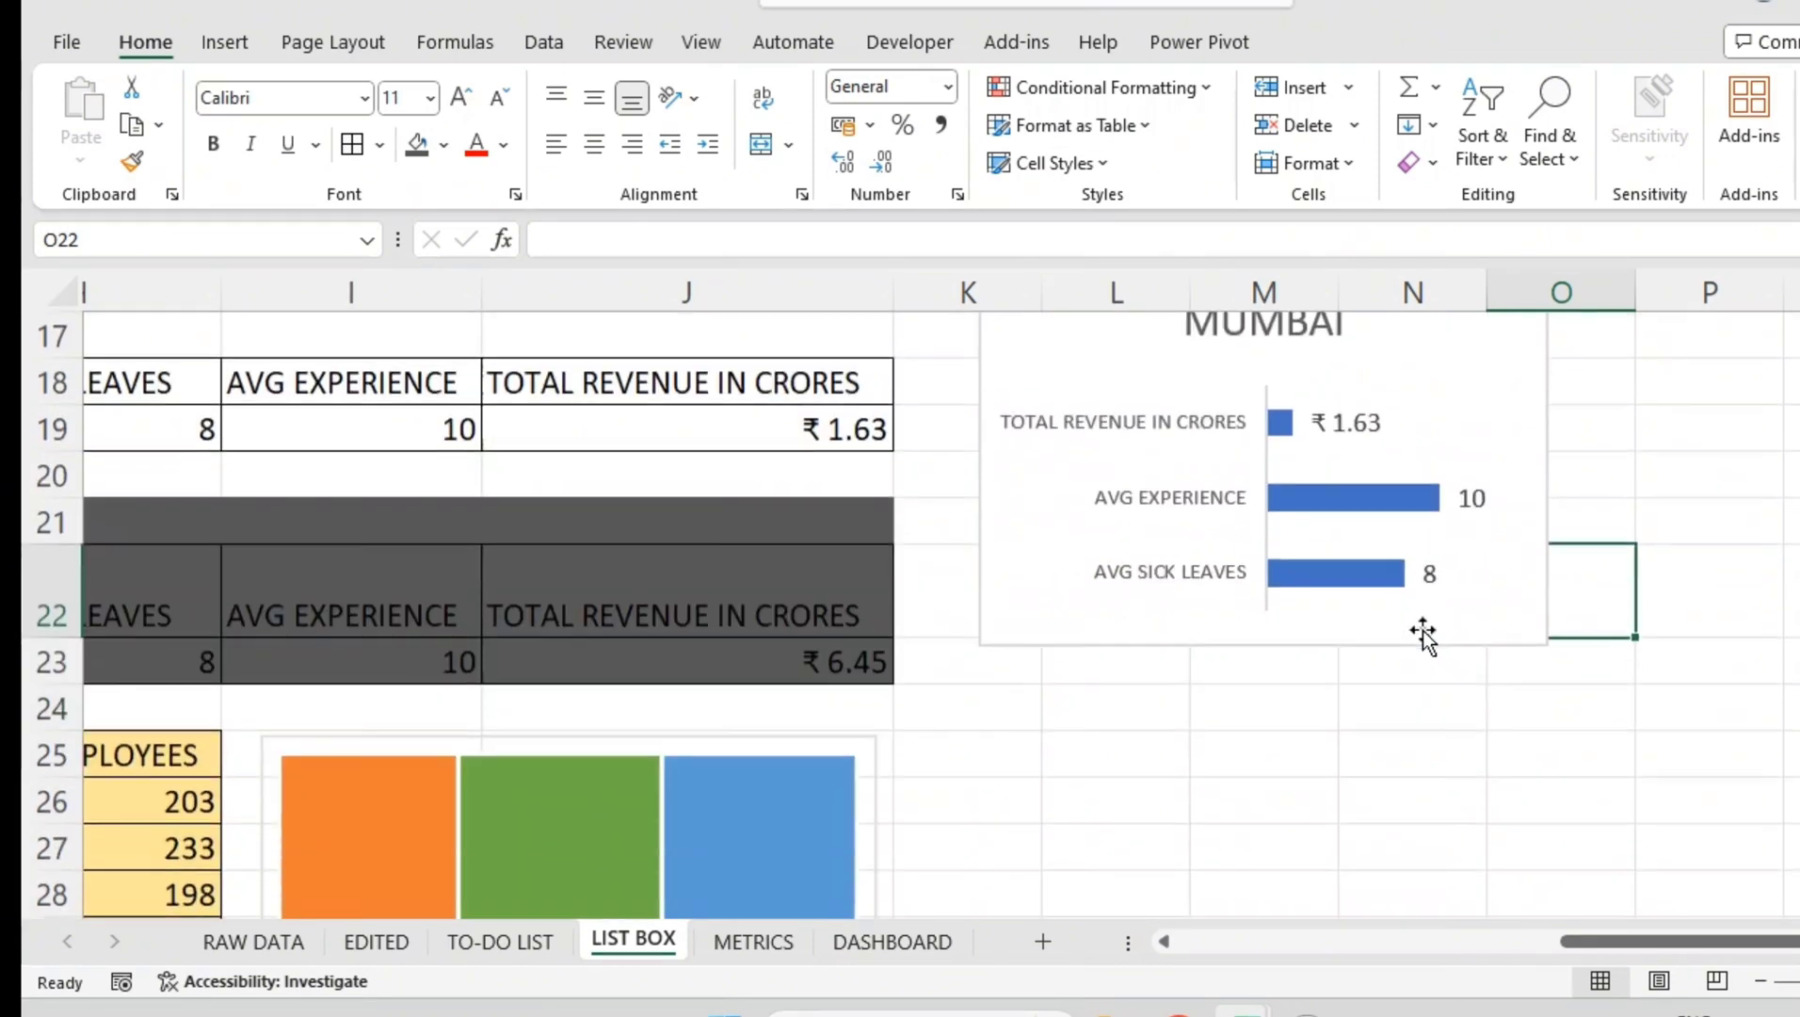
left_click_drag(1404, 641, 1419, 700)
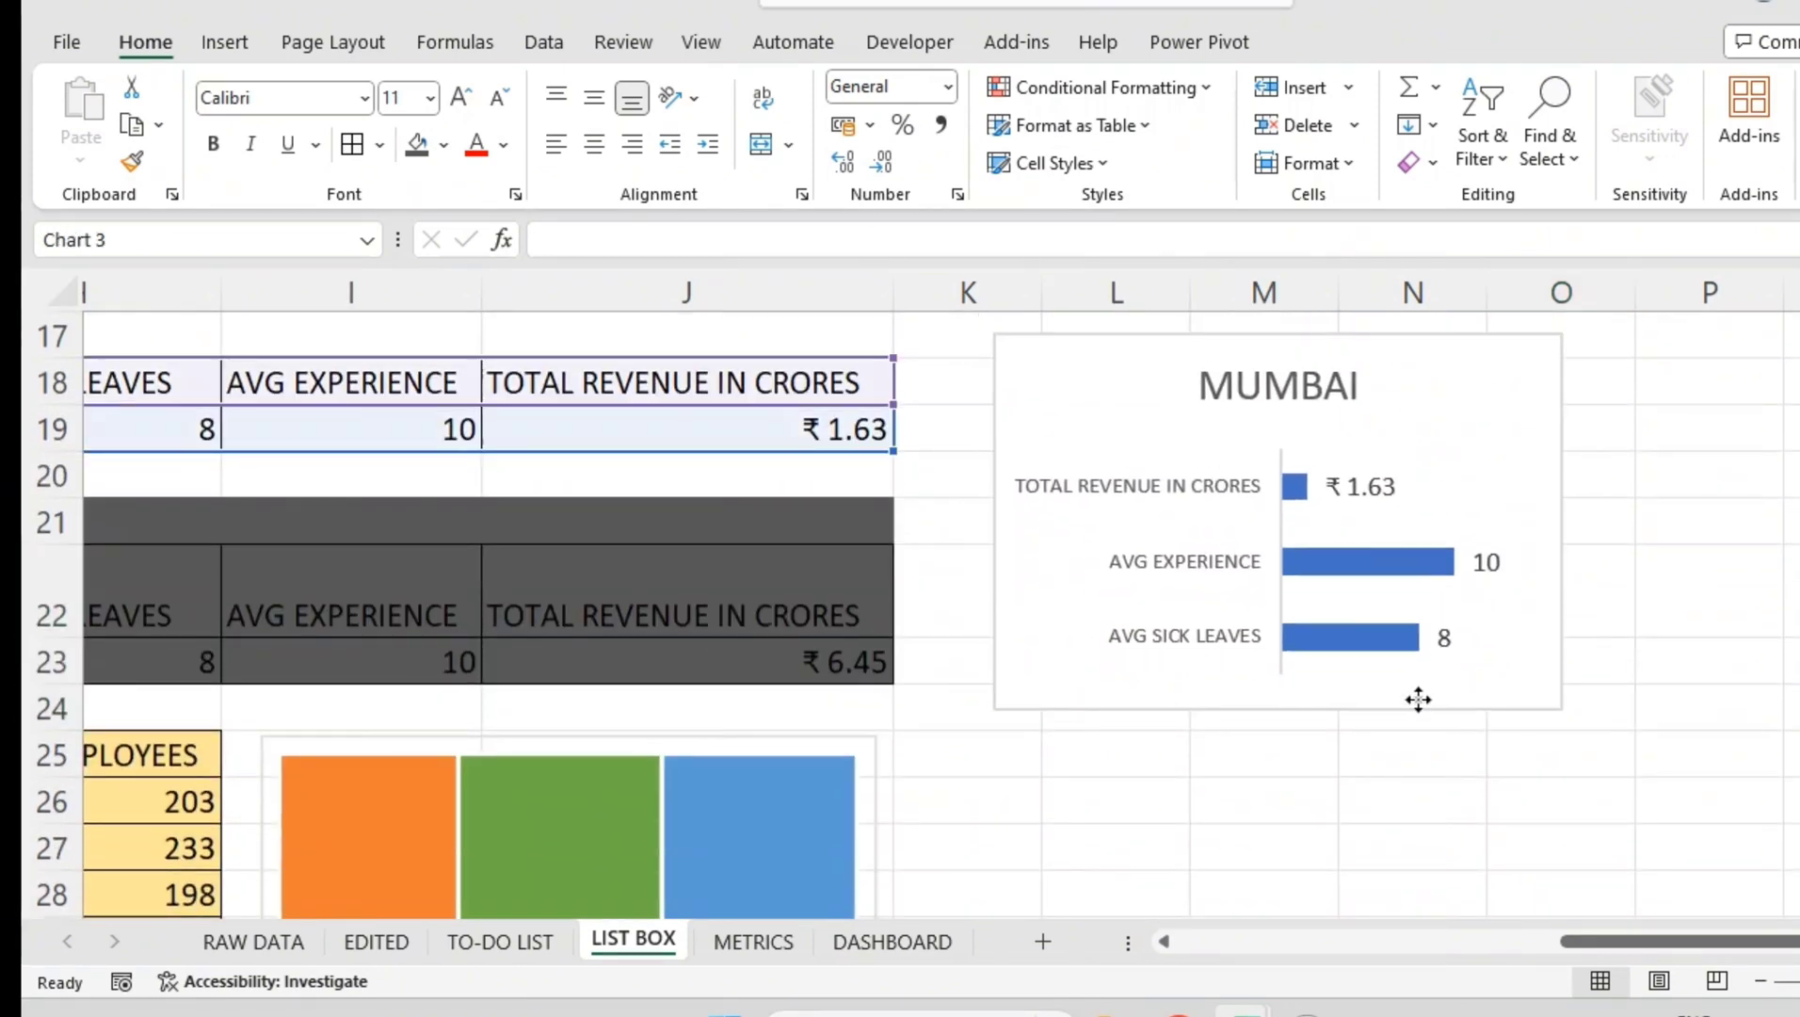
- Set the branch chart's title to font size 11 and move it to the chart's upper-left corner
left_click(1244, 415)
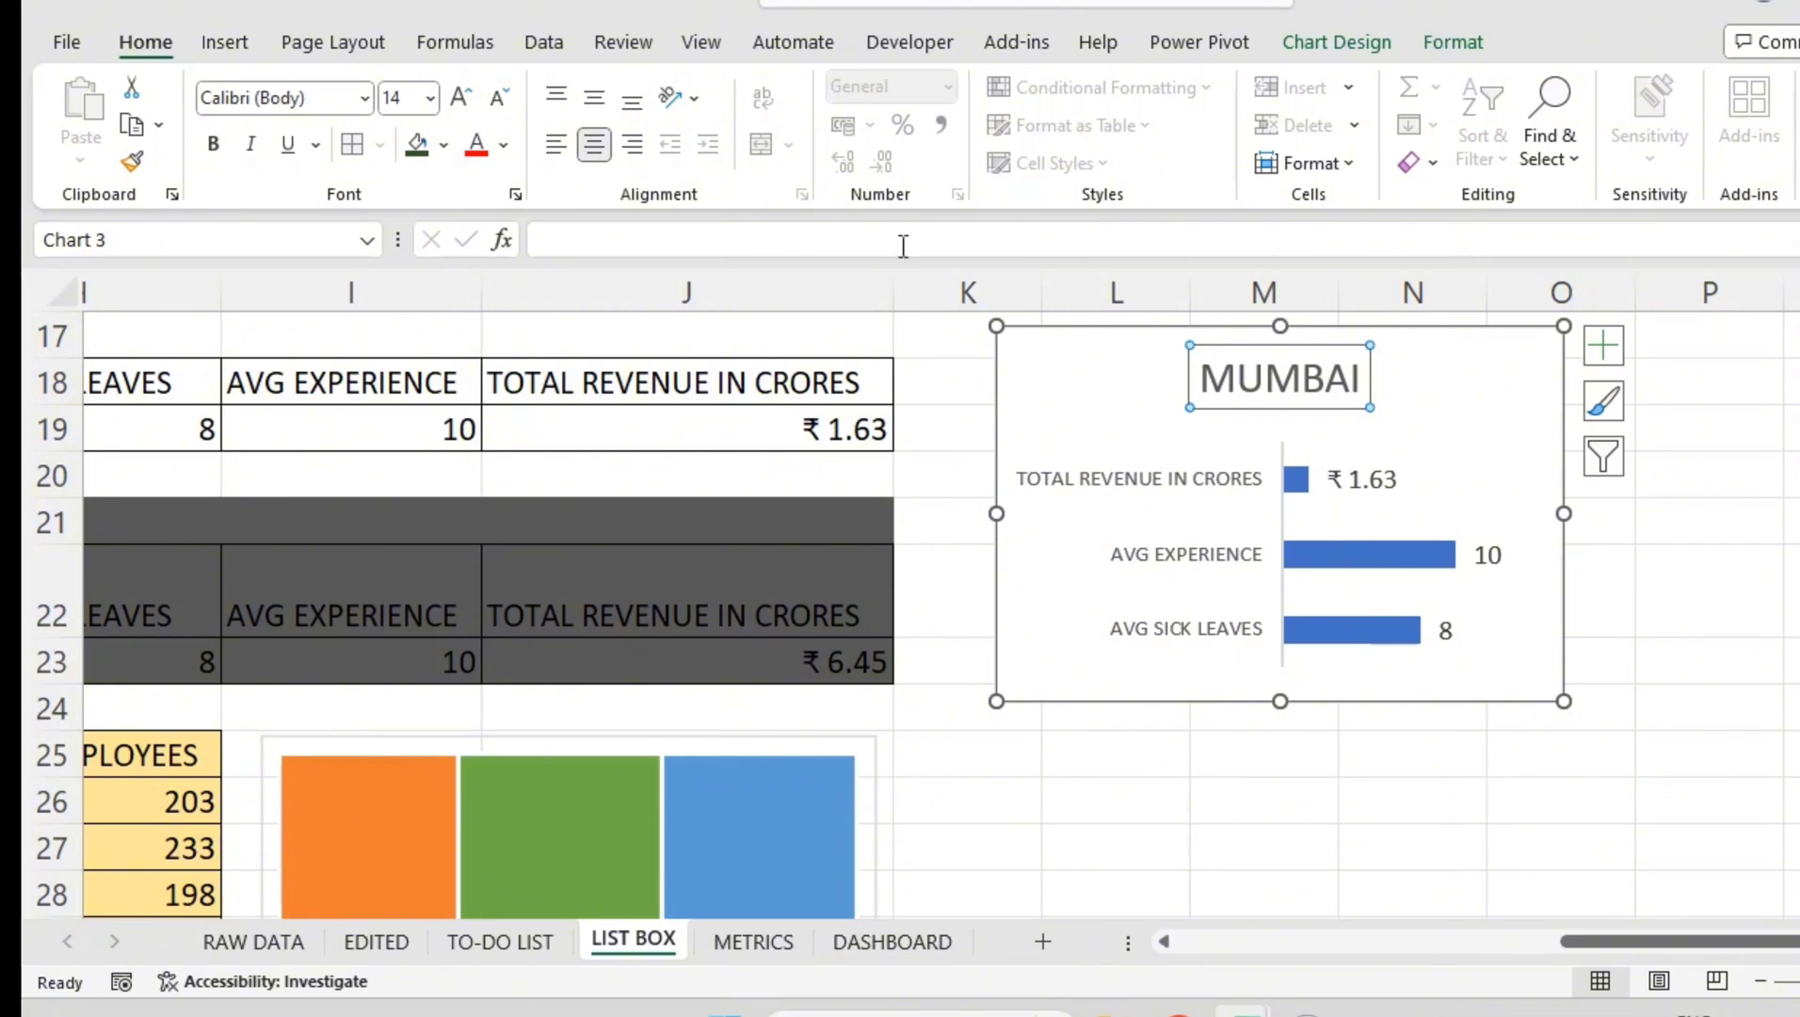
left_click(502, 98)
left_click(502, 98)
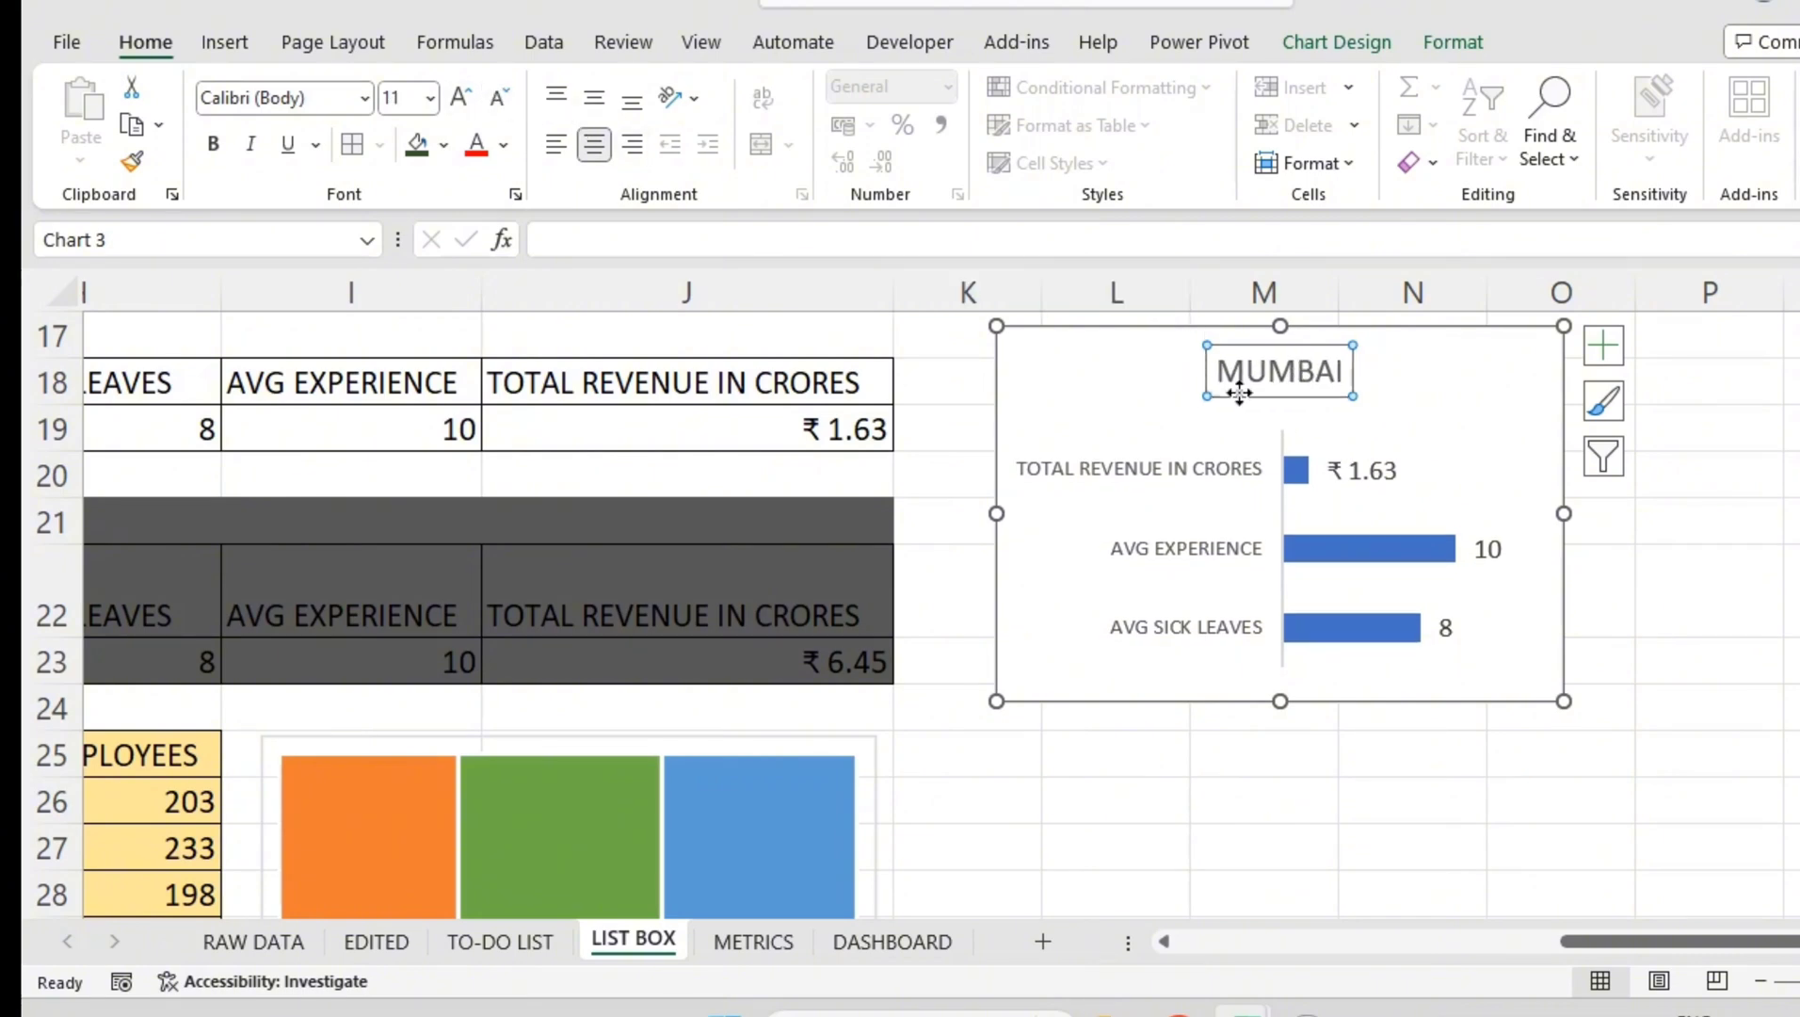
left_click_drag(1238, 390, 1026, 388)
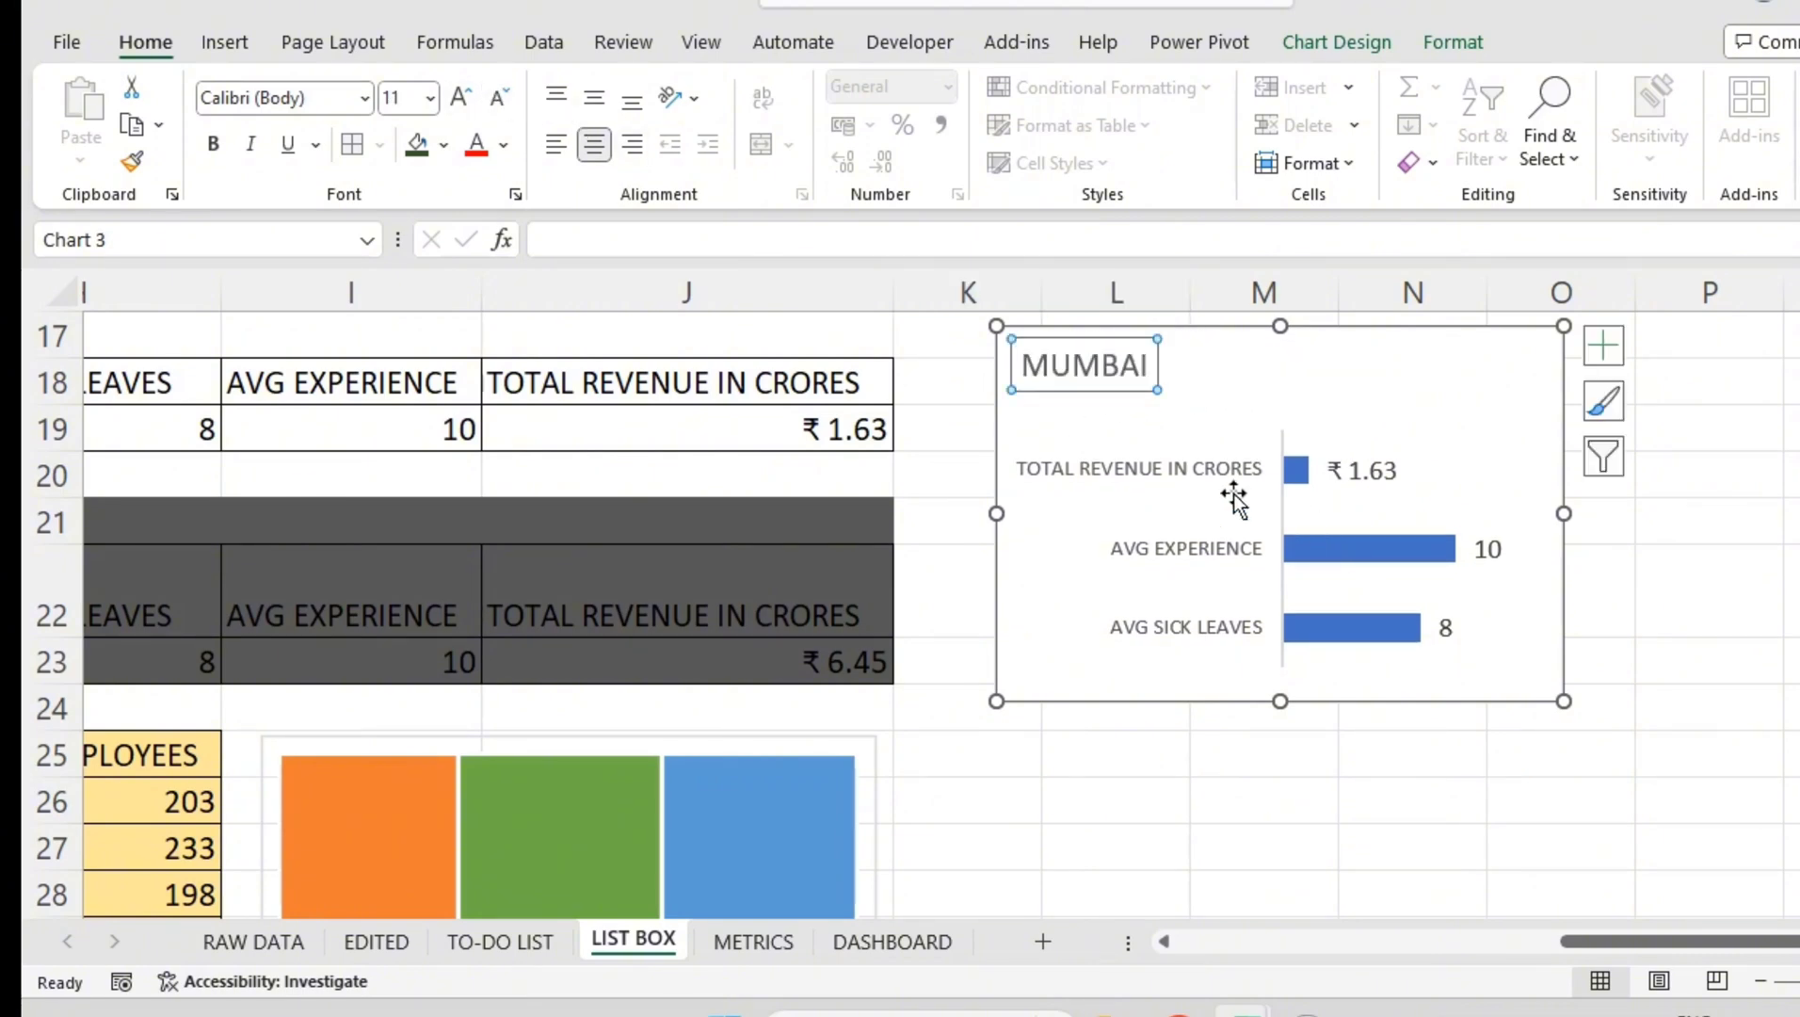
- Enlarge the branch chart's plot area so it extends closer to the title and the chart's side edges
left_click(1221, 482)
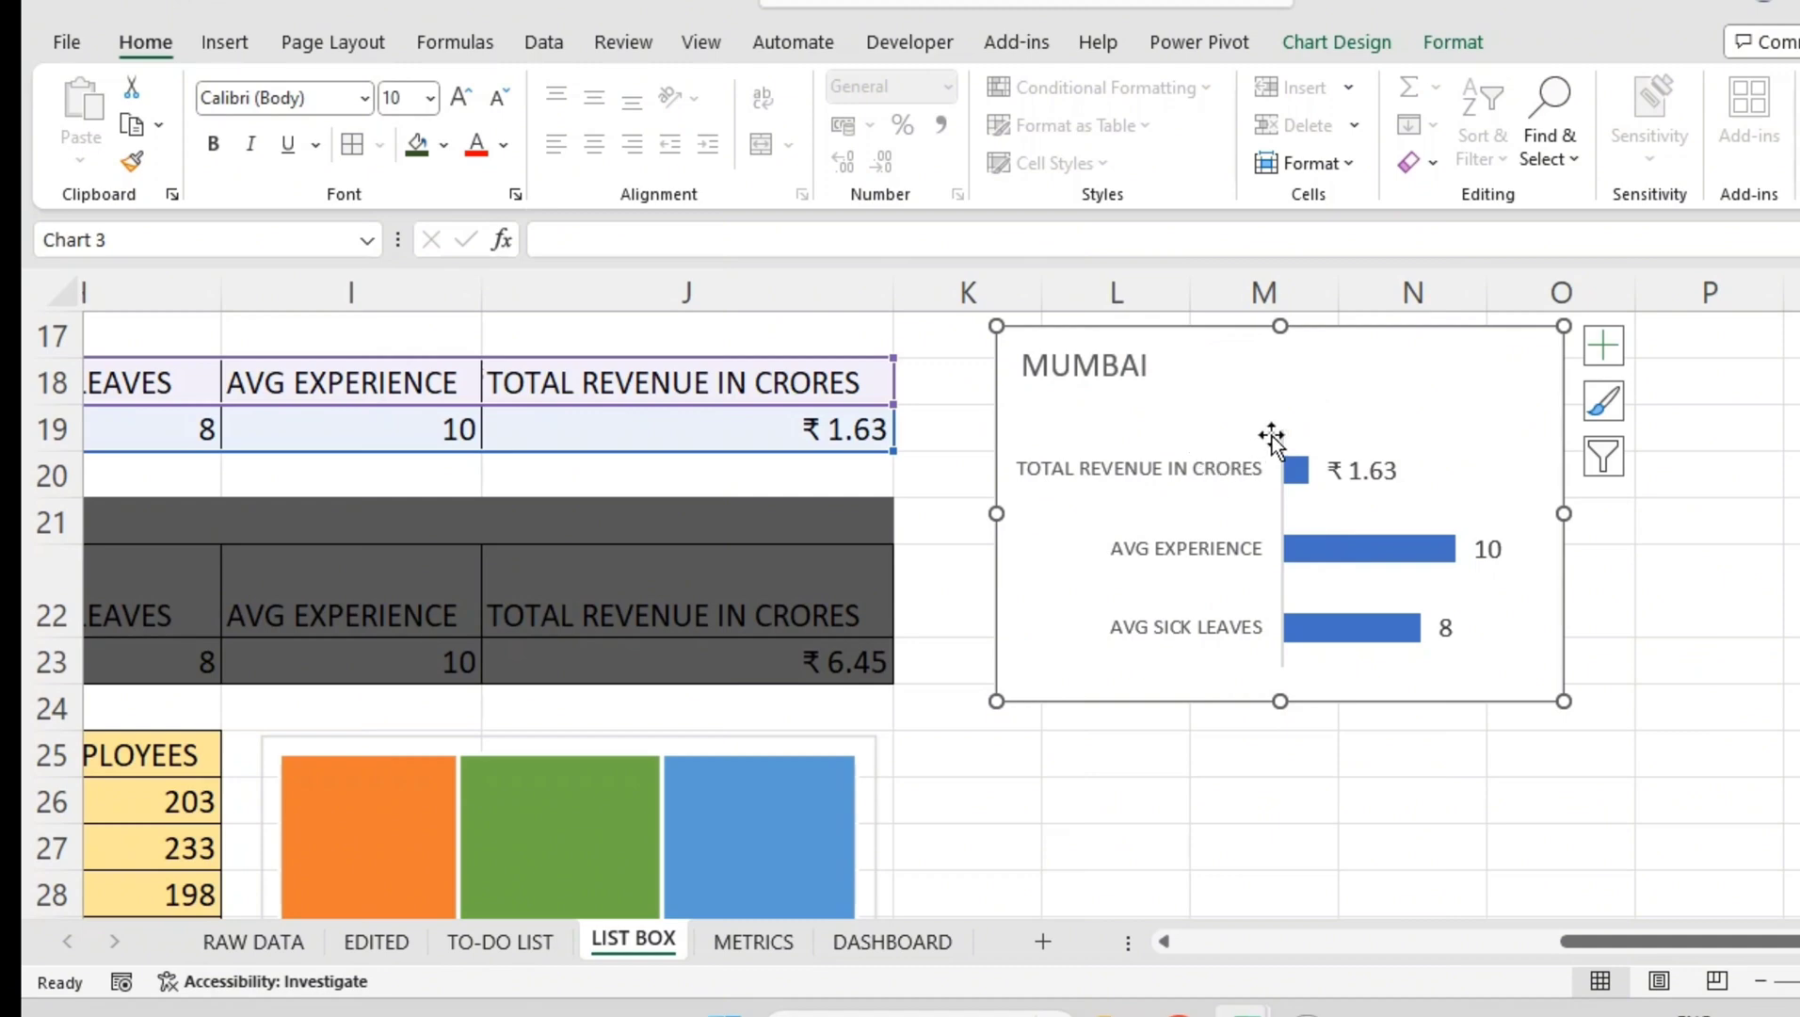
left_click(1322, 433)
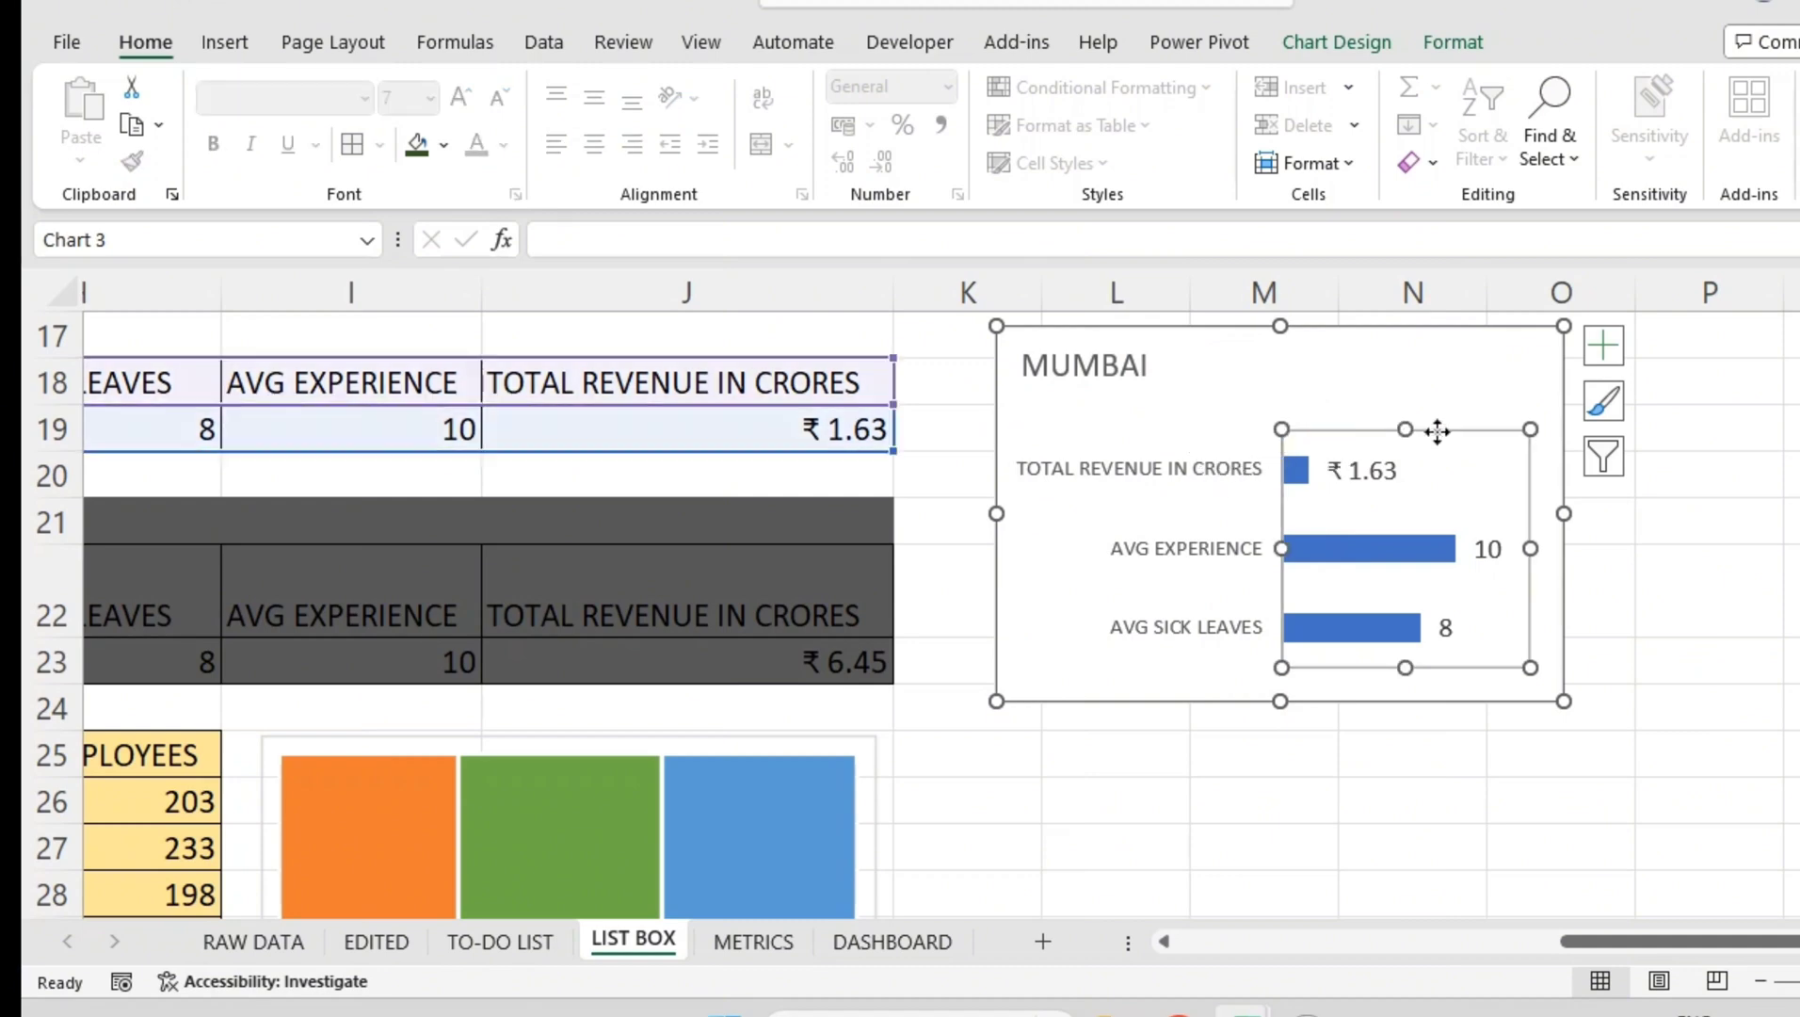
left_click_drag(1280, 429, 1206, 399)
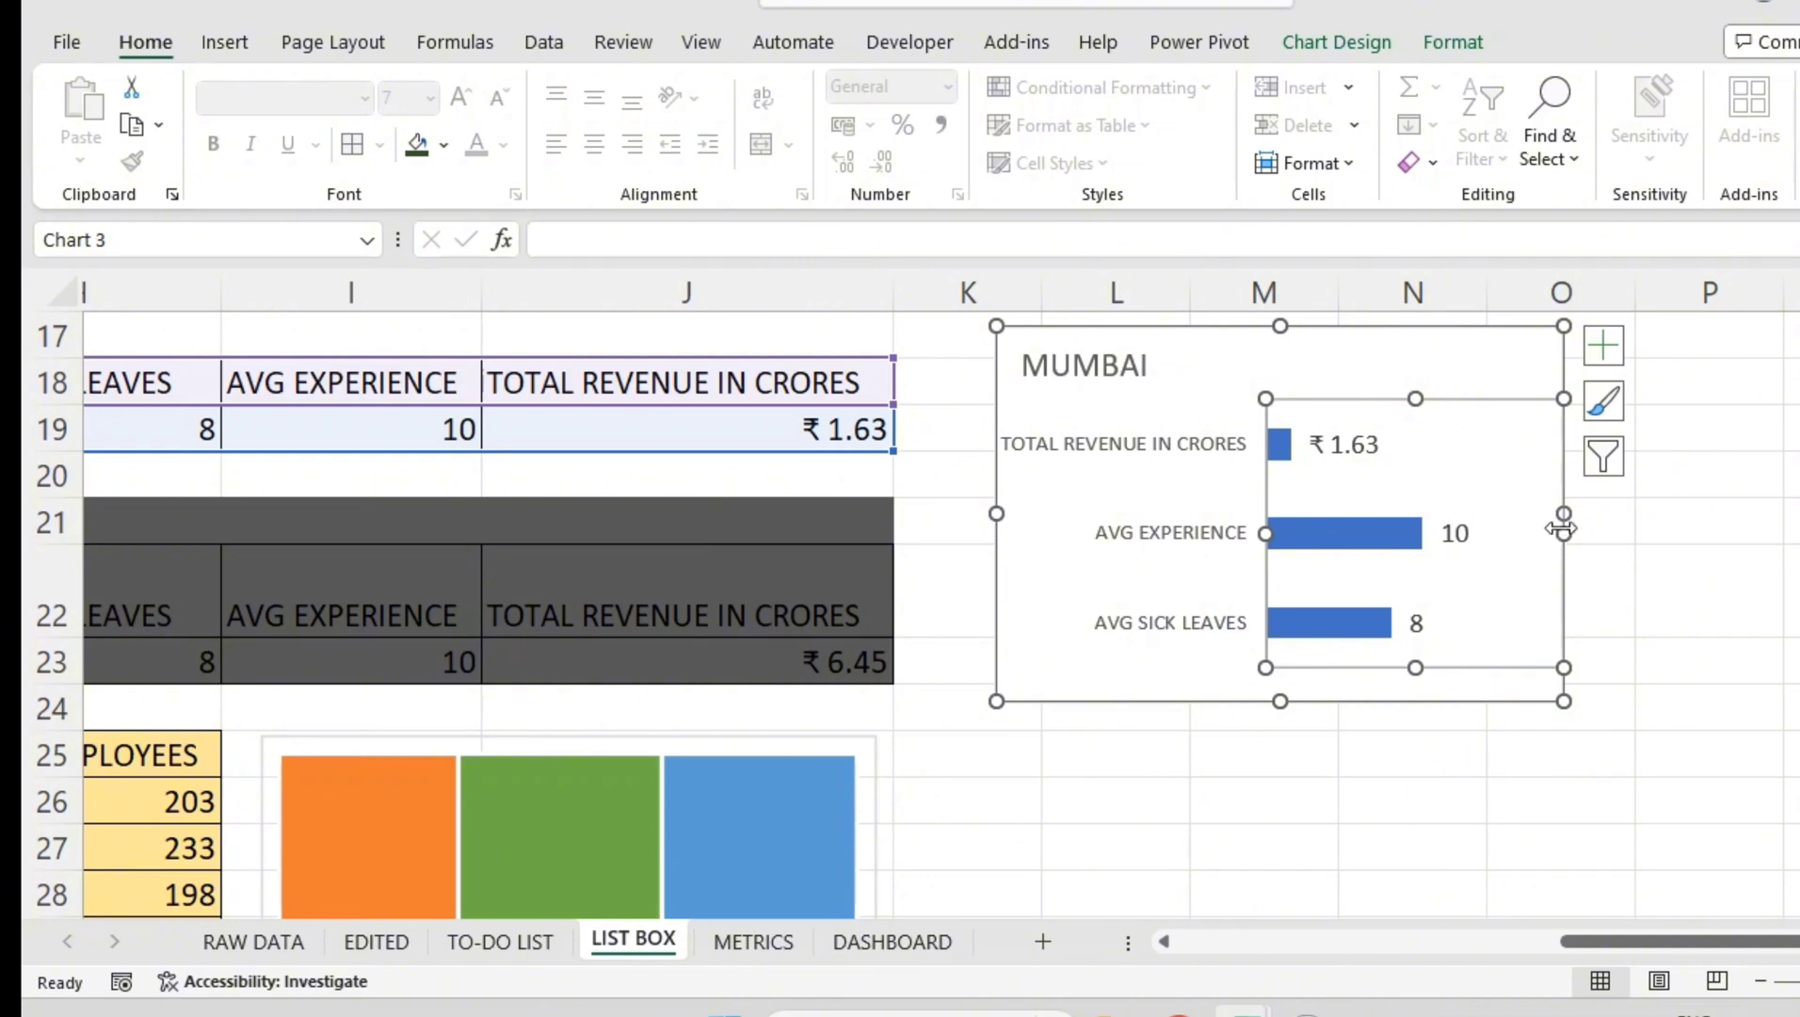
left_click_drag(1563, 533, 1652, 525)
left_click(1398, 533)
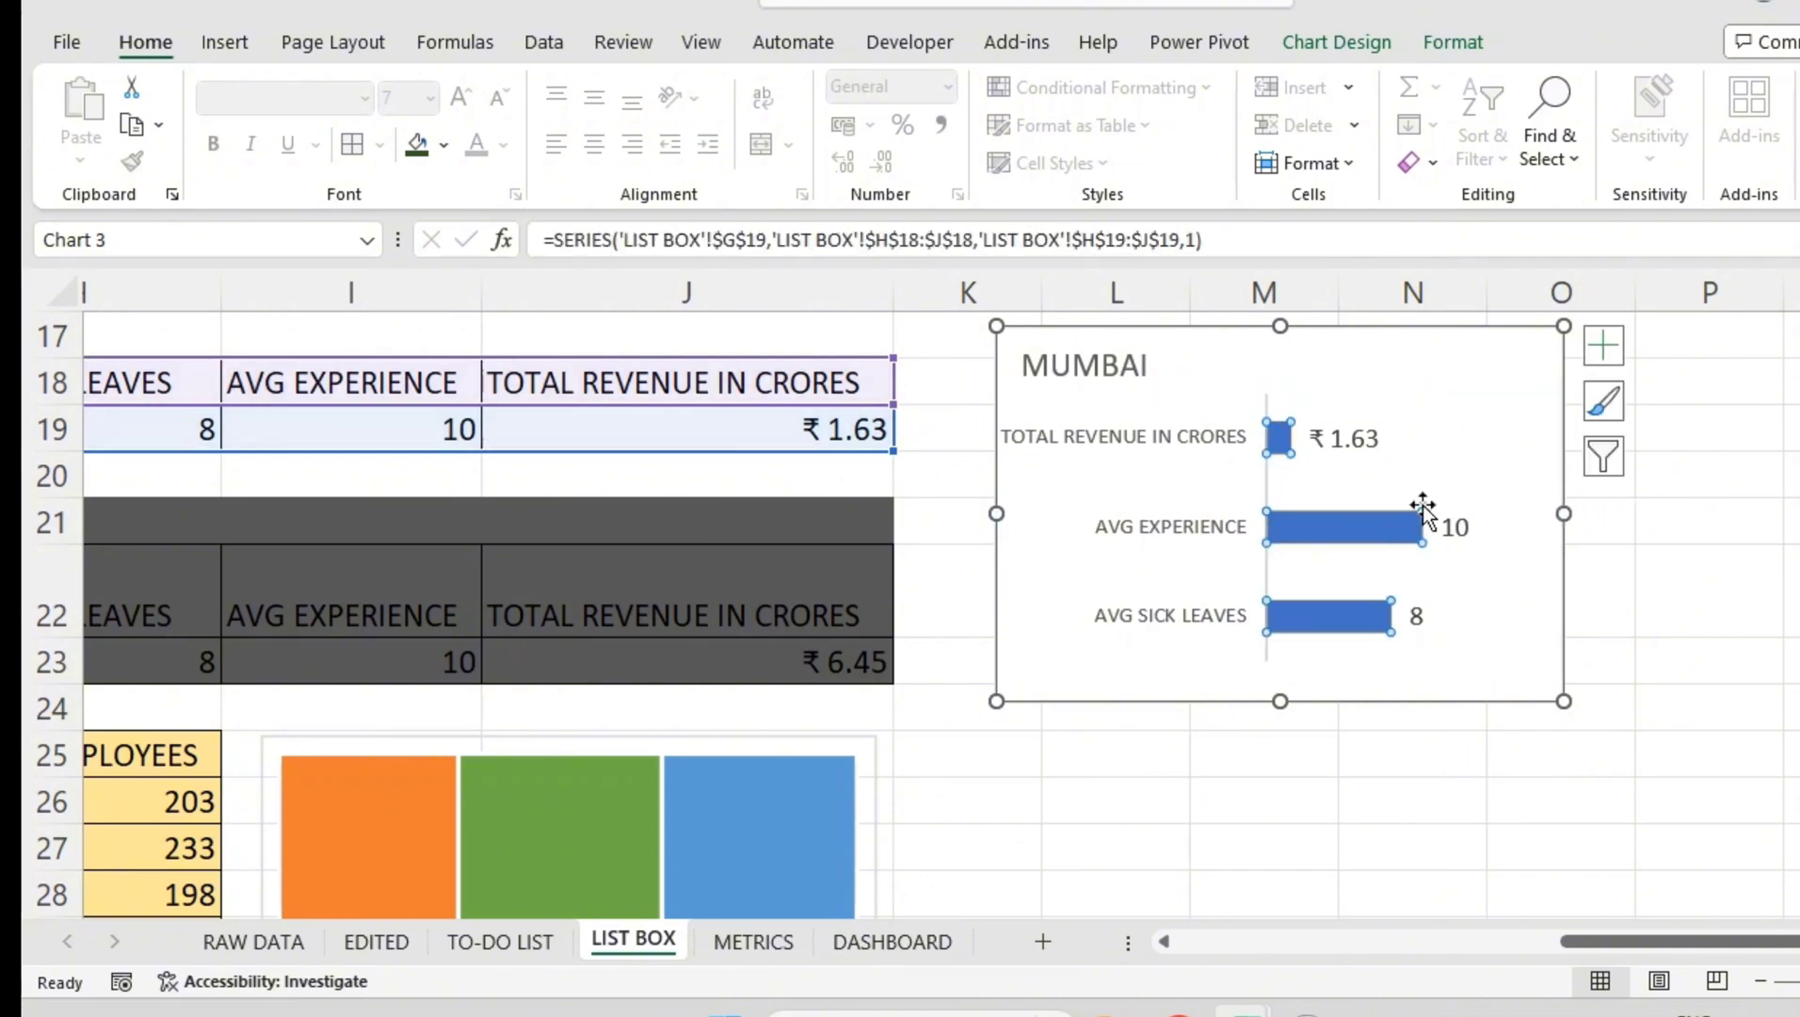
left_click(1419, 515)
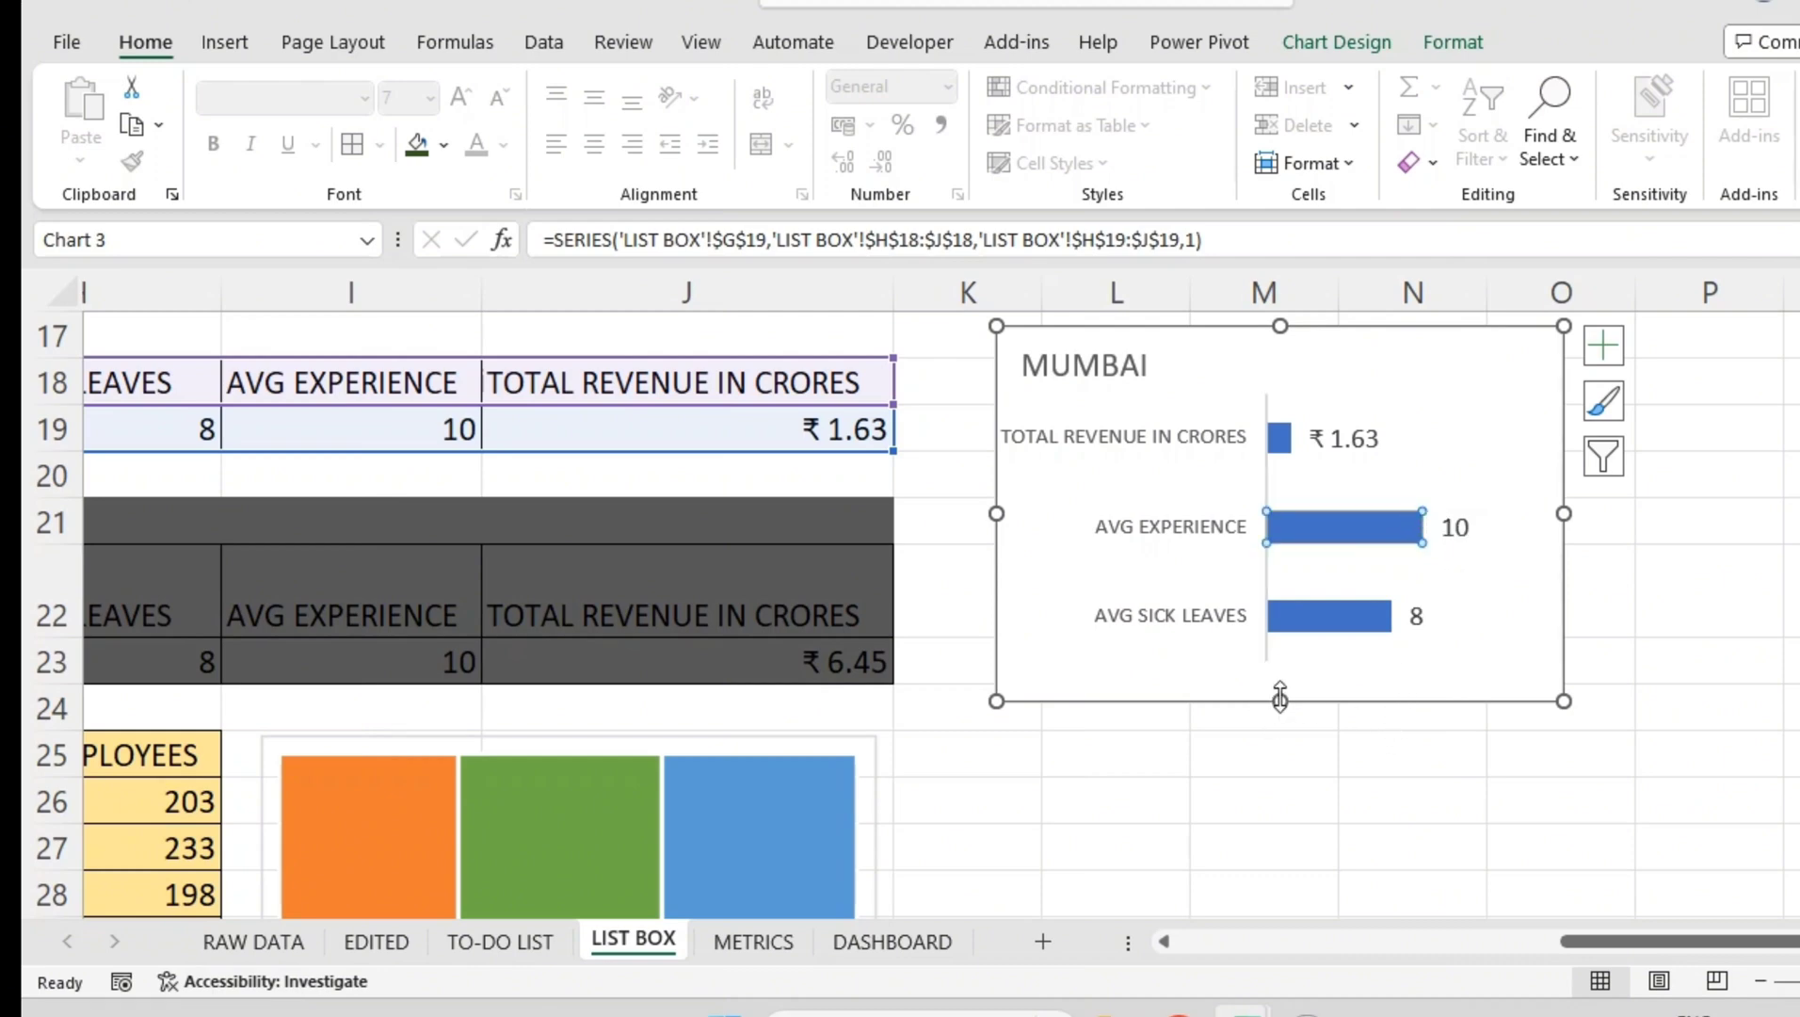
- Resize the branch chart to a more compact frame spanning columns K to O and rows 17 to 23
left_click_drag(1279, 701, 1286, 763)
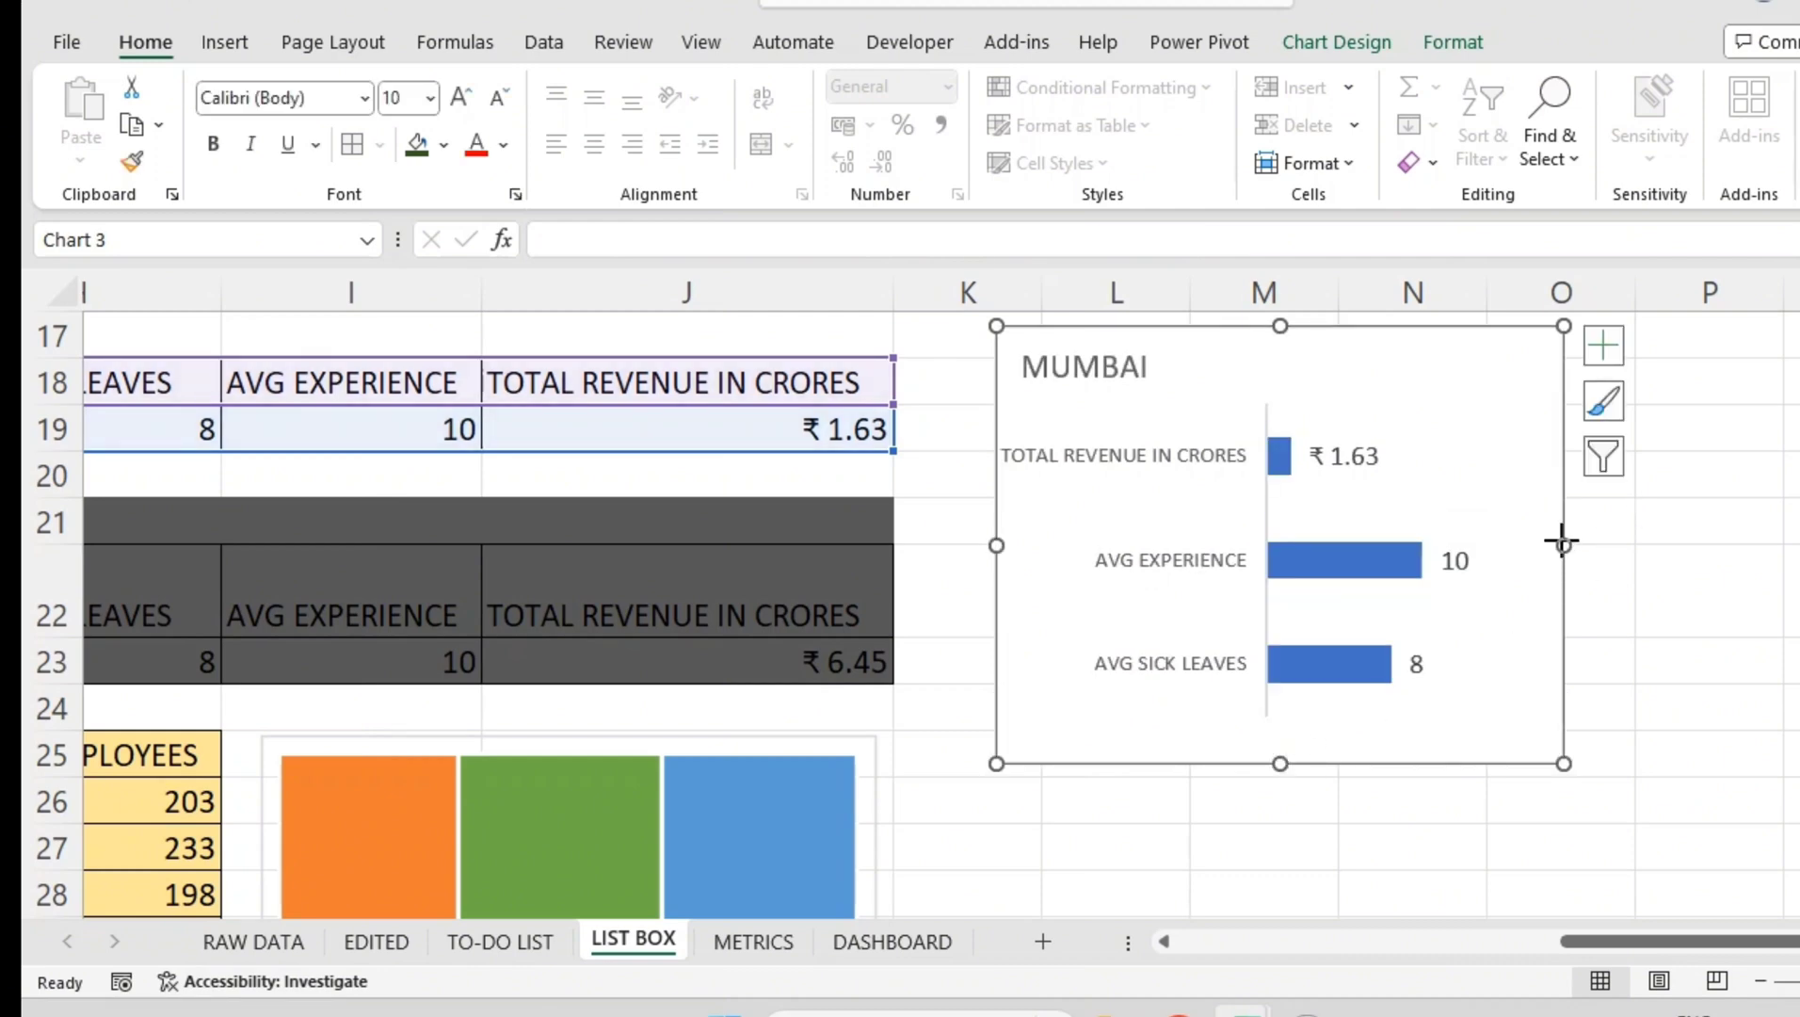
left_click_drag(1561, 543, 1669, 544)
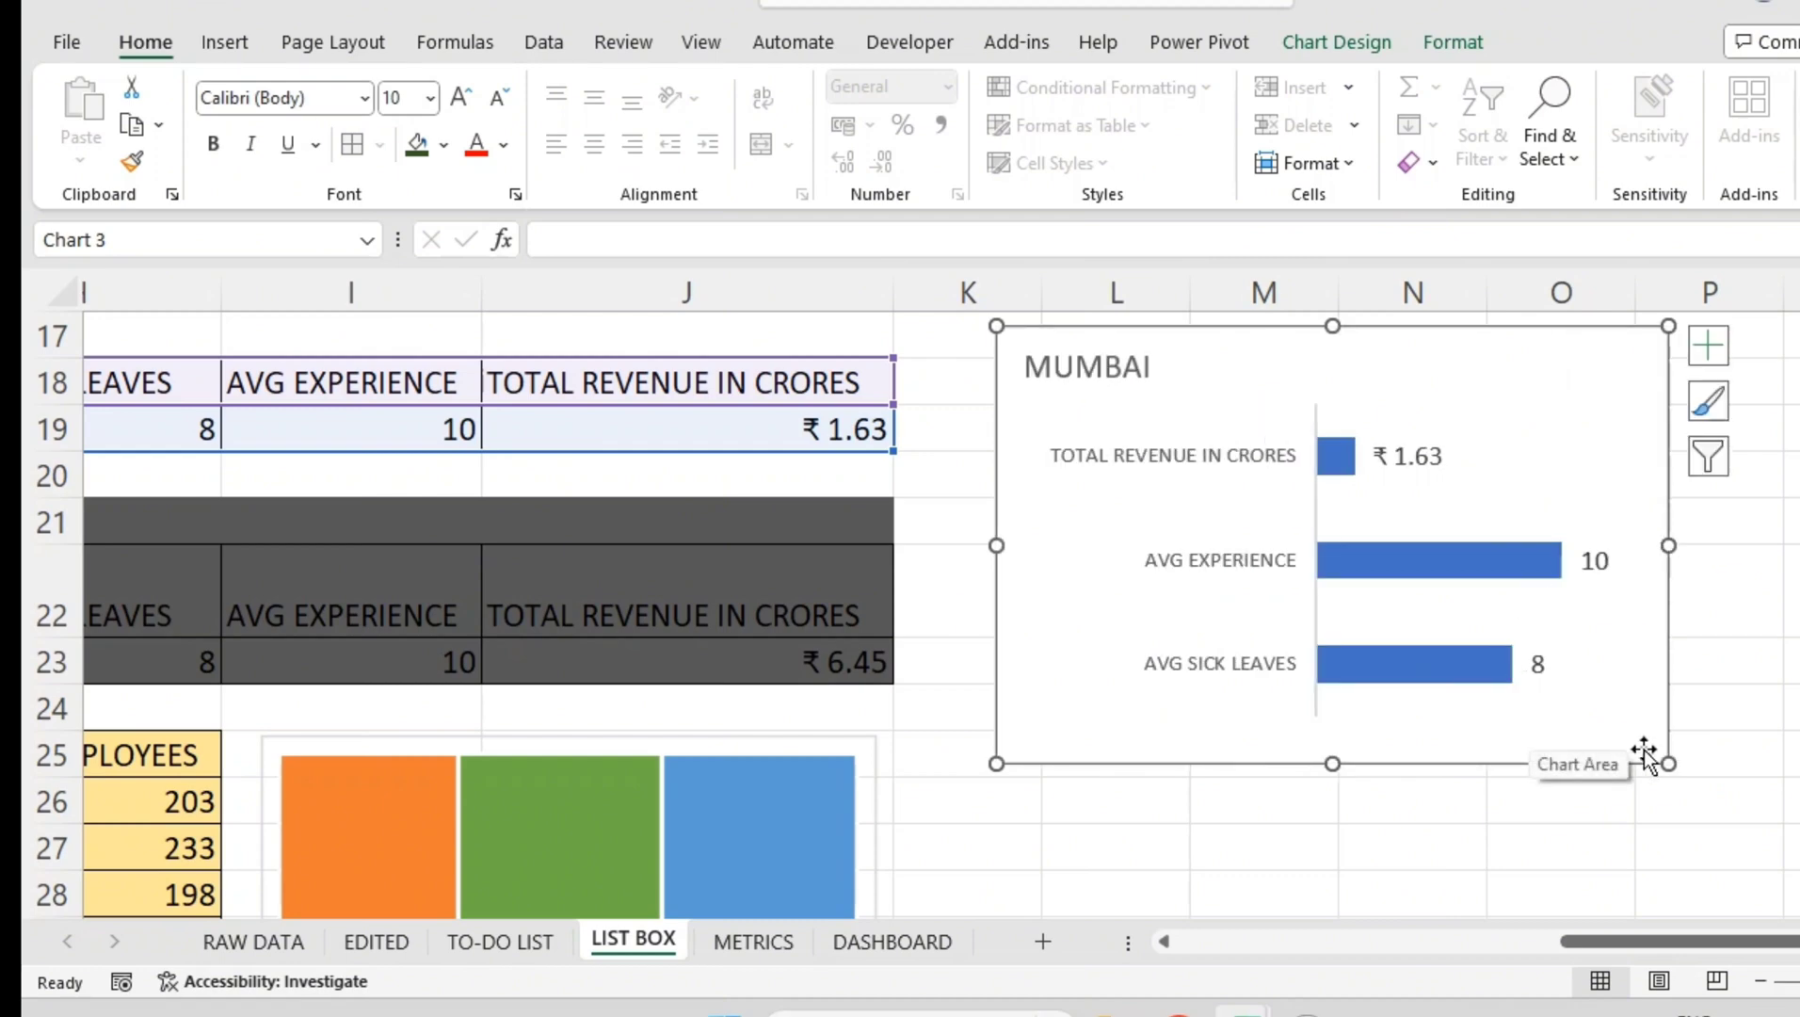
left_click_drag(1667, 763, 1541, 641)
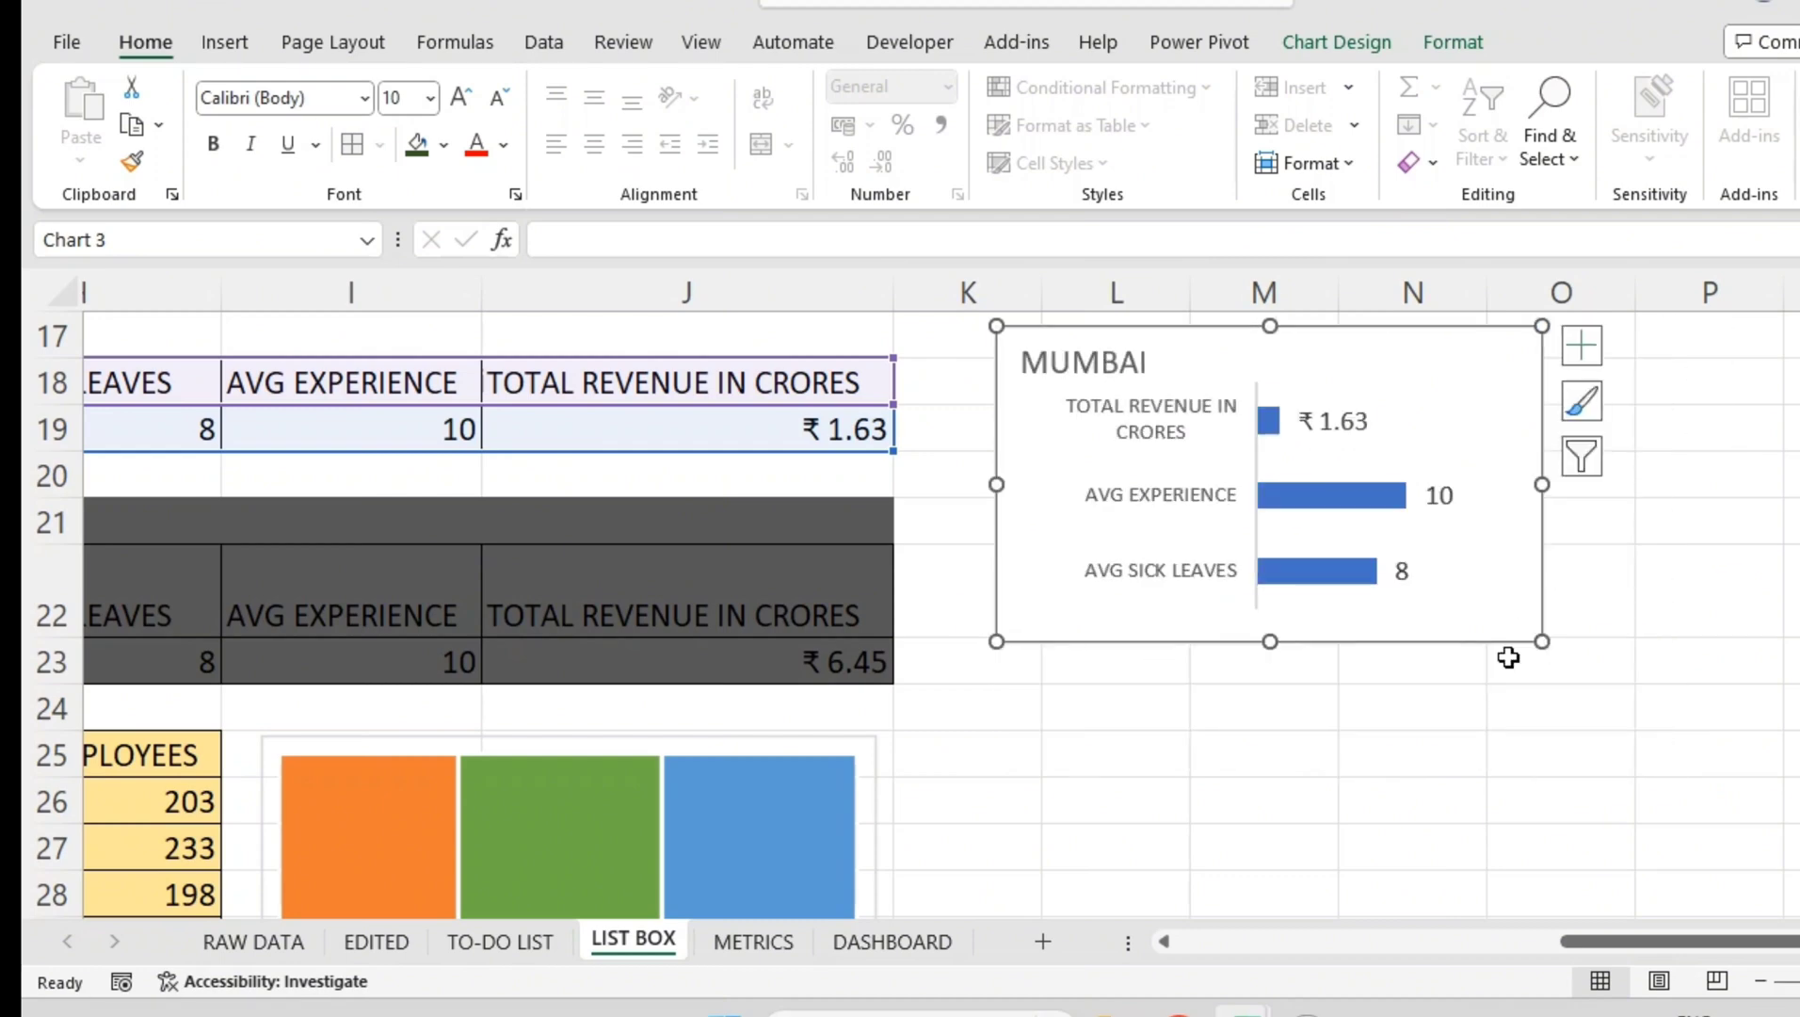
- Fill the branch chart's AVG EXPERIENCE bar with dark orange and its AVG SICK LEAVES bar with standard blue
left_click(1301, 487)
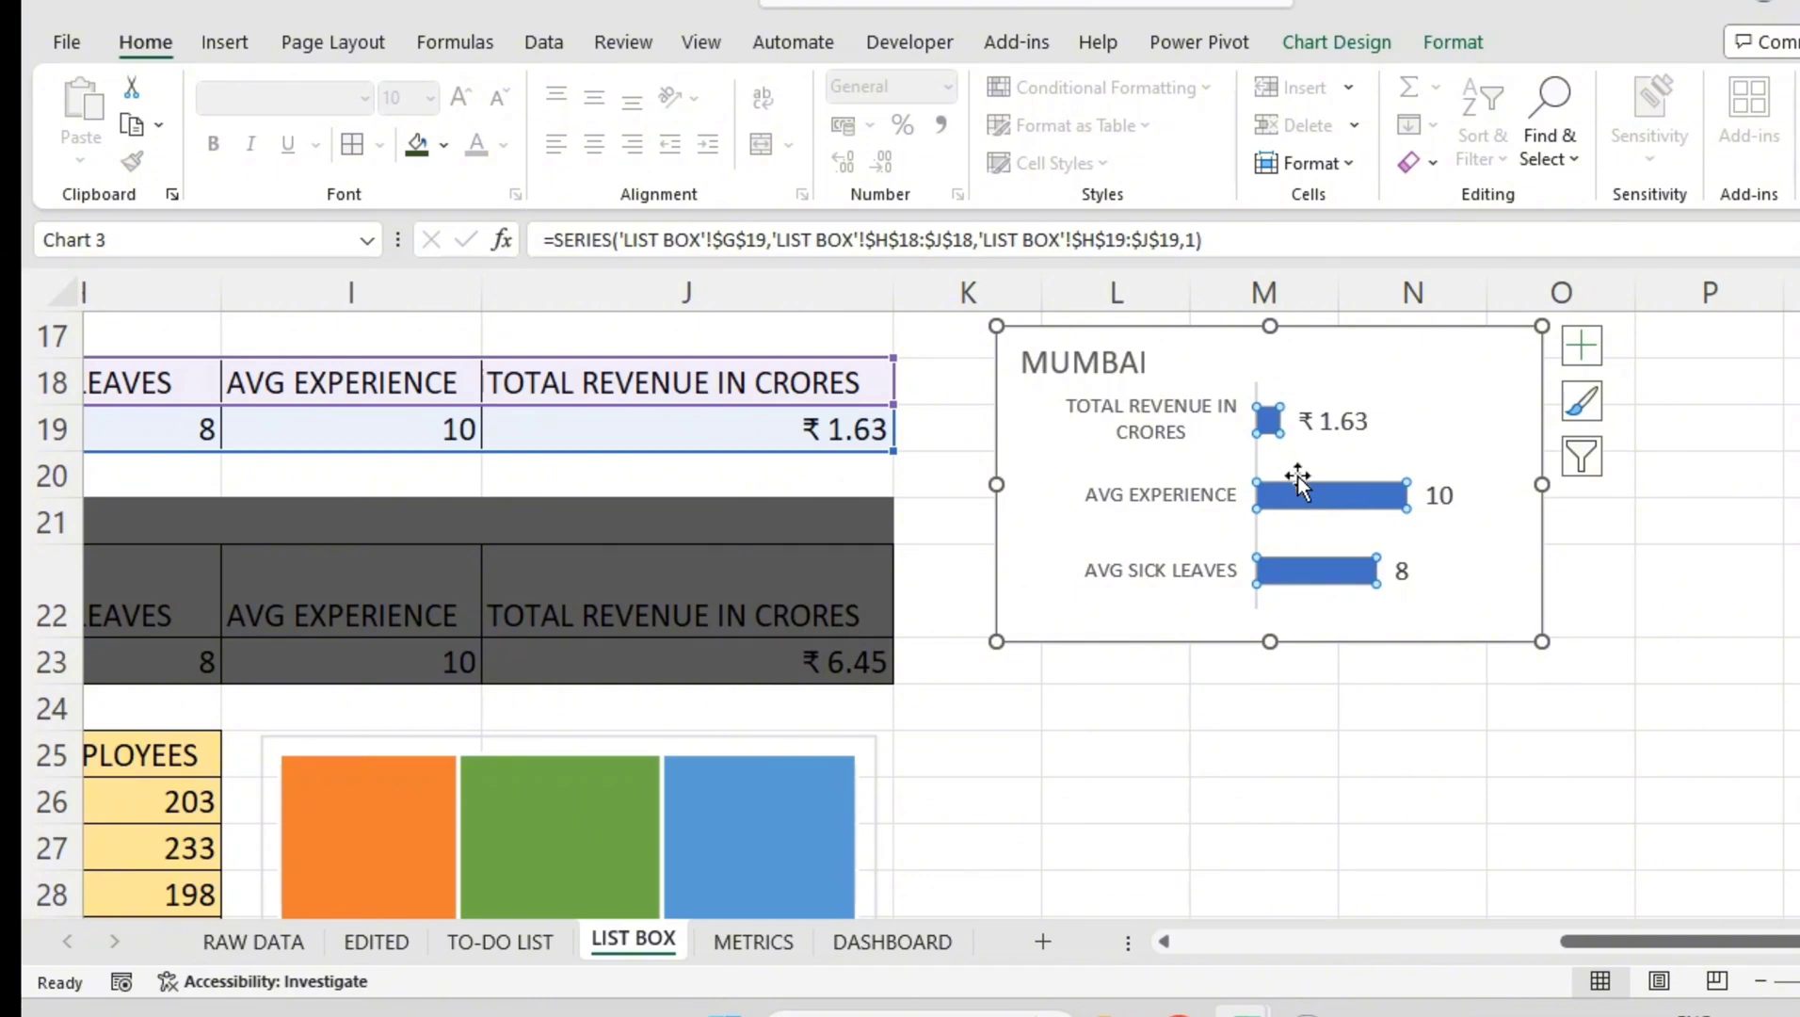
left_click(1455, 52)
left_click(888, 88)
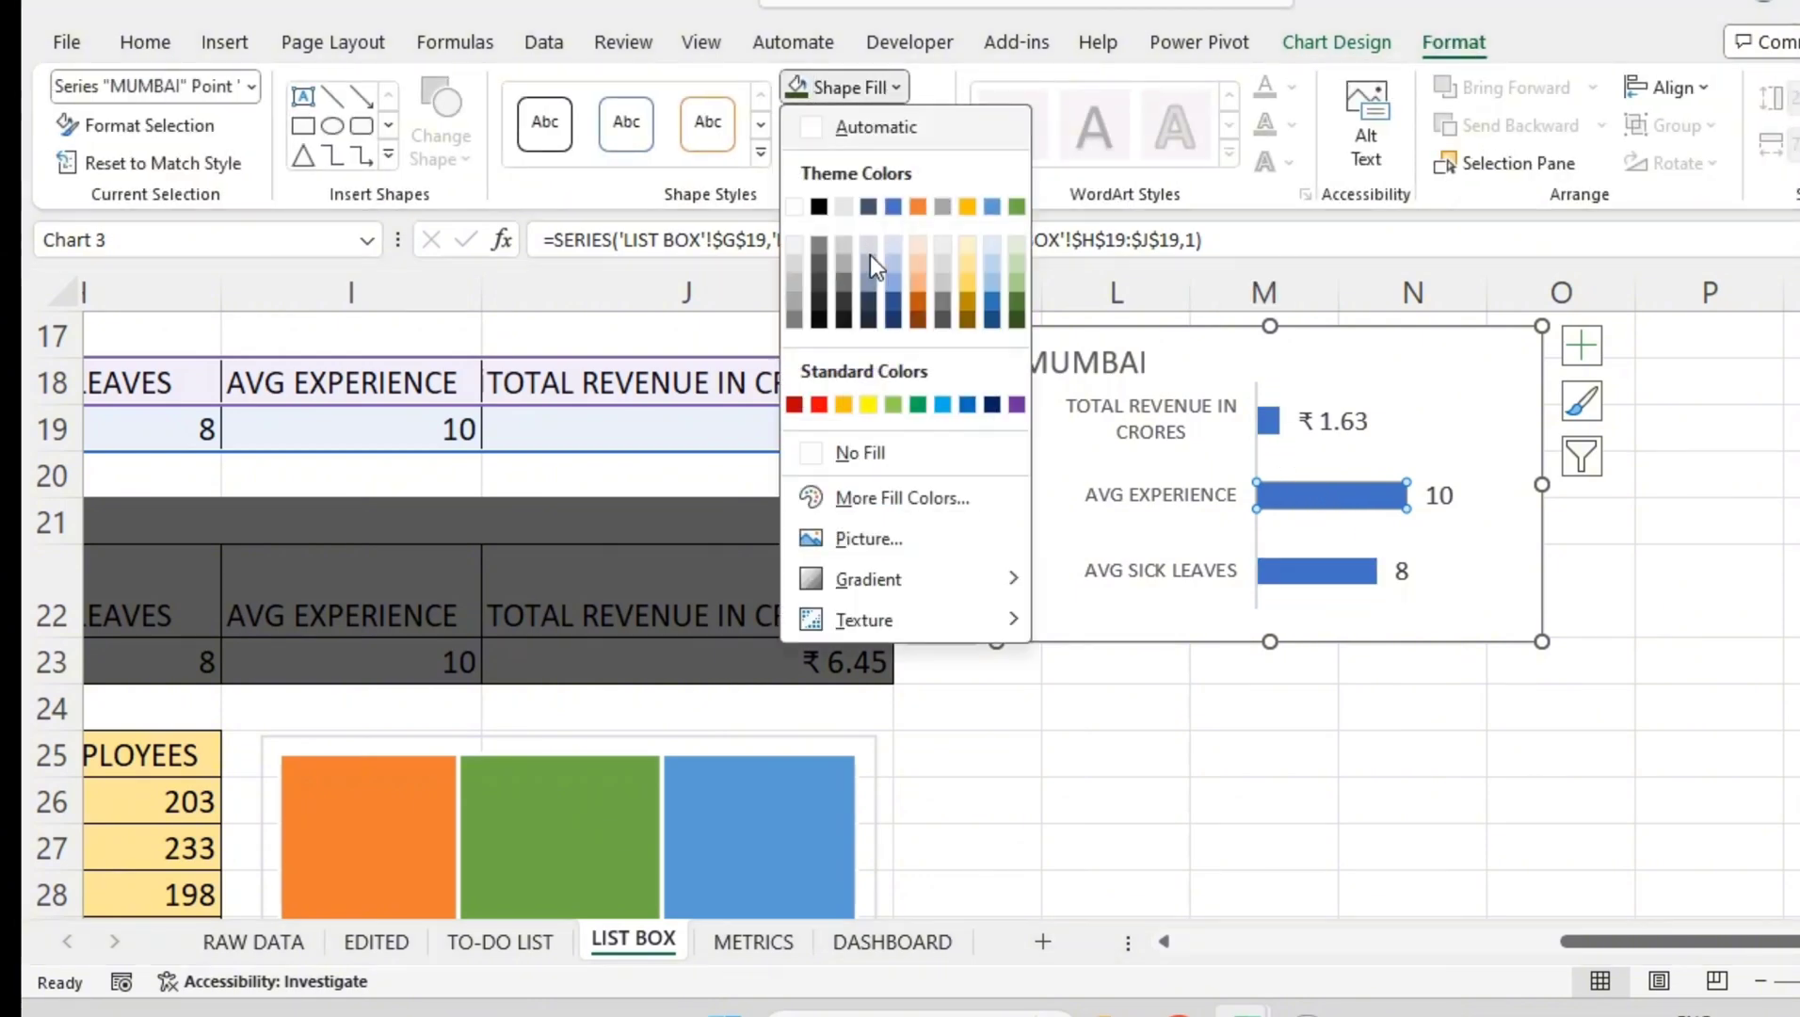
left_click(923, 301)
left_click(1330, 576)
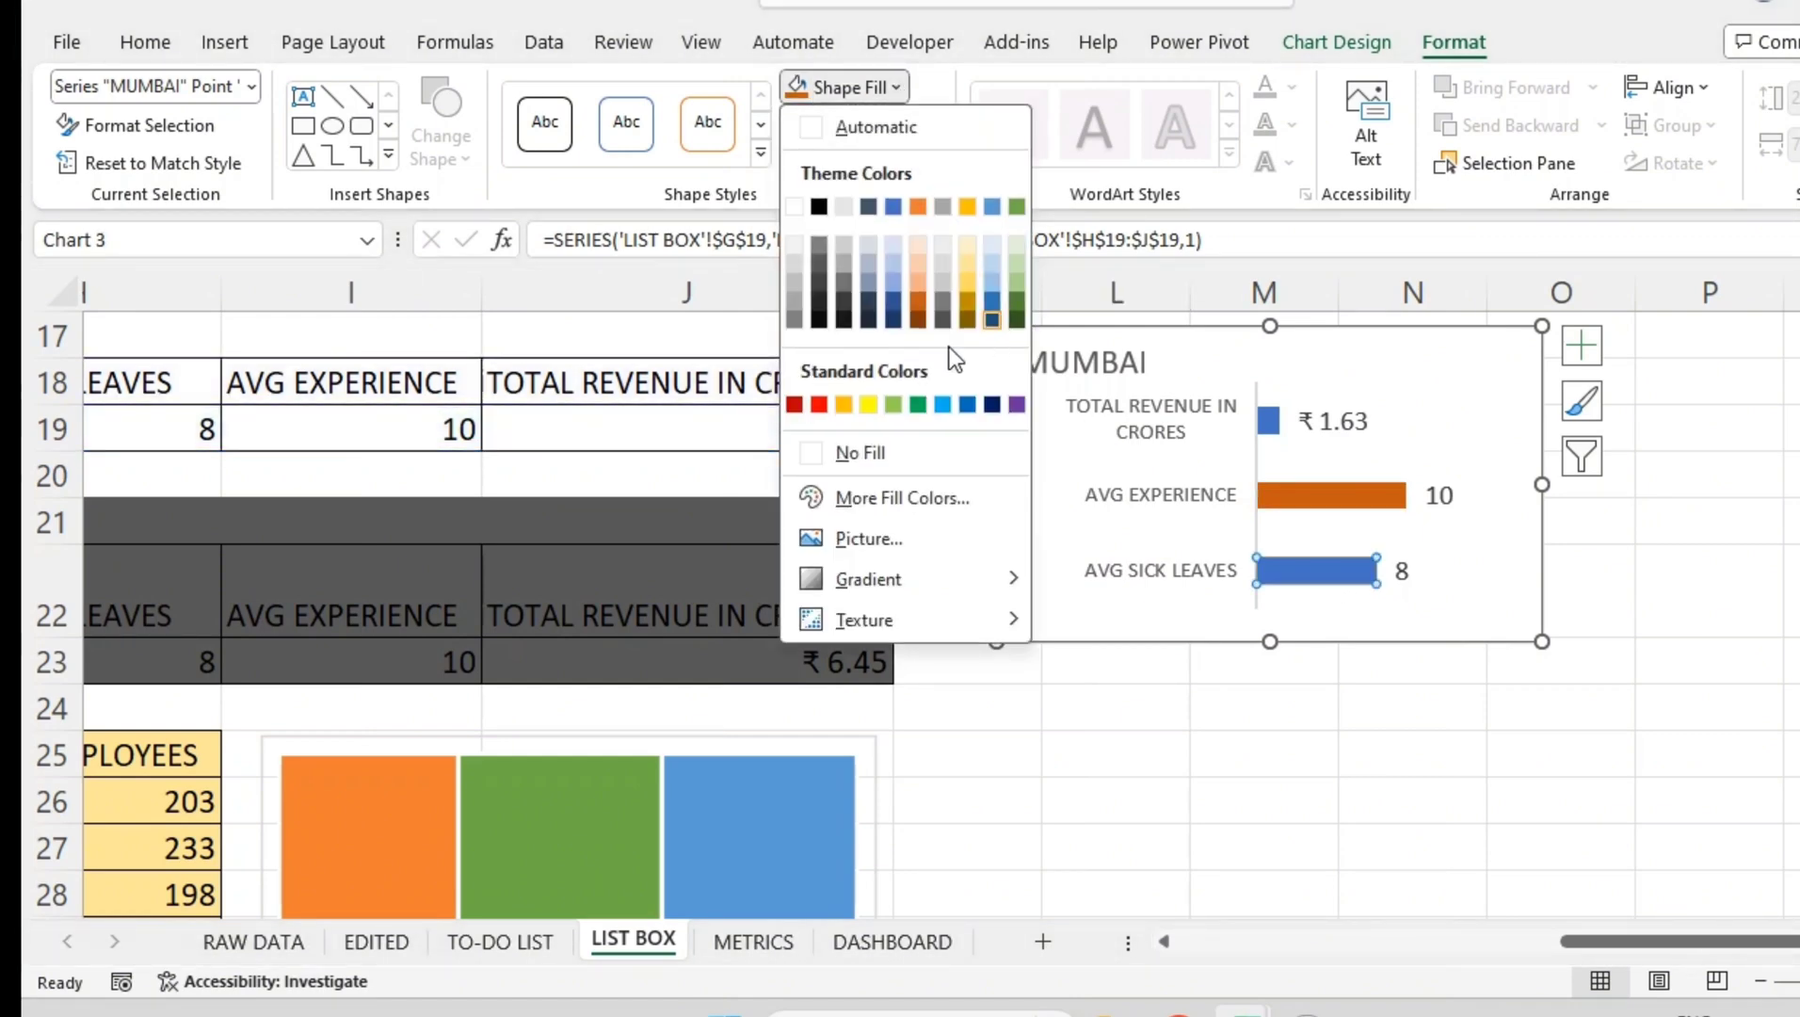
left_click(967, 404)
- Fill the branch chart's TOTAL REVENUE IN CRORES bar with standard purple
left_click(1271, 422)
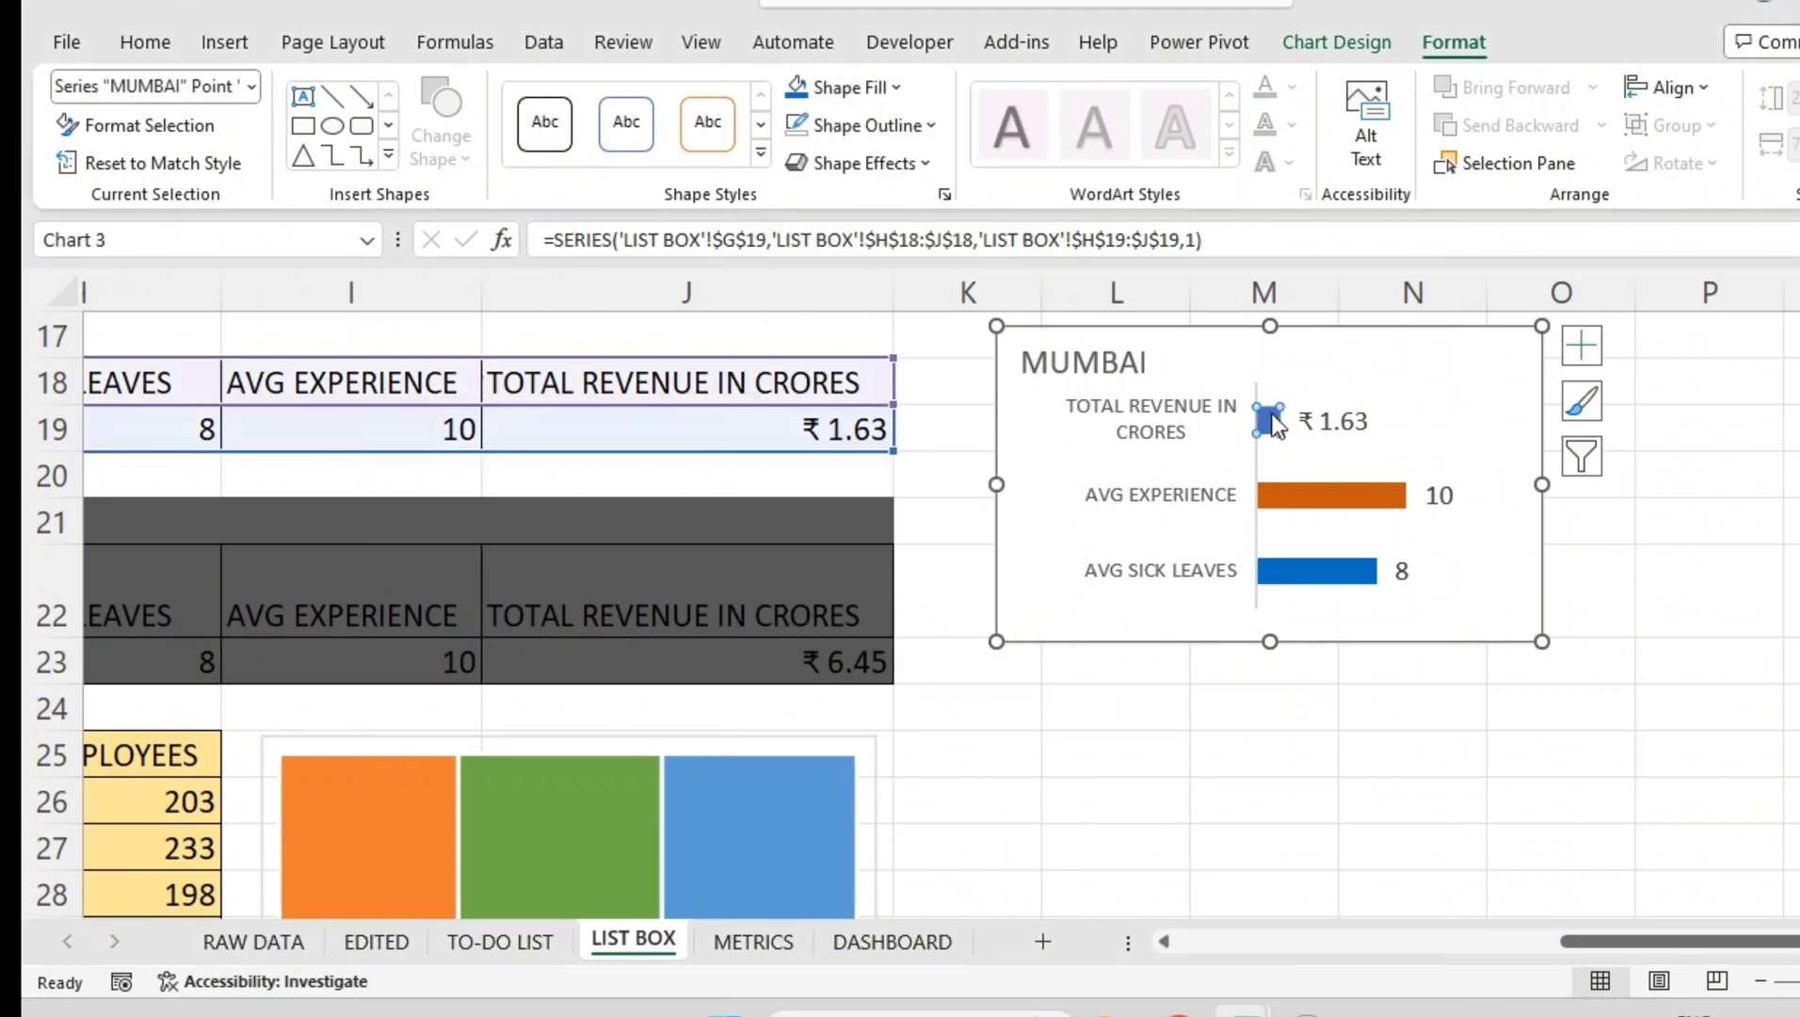
left_click(891, 87)
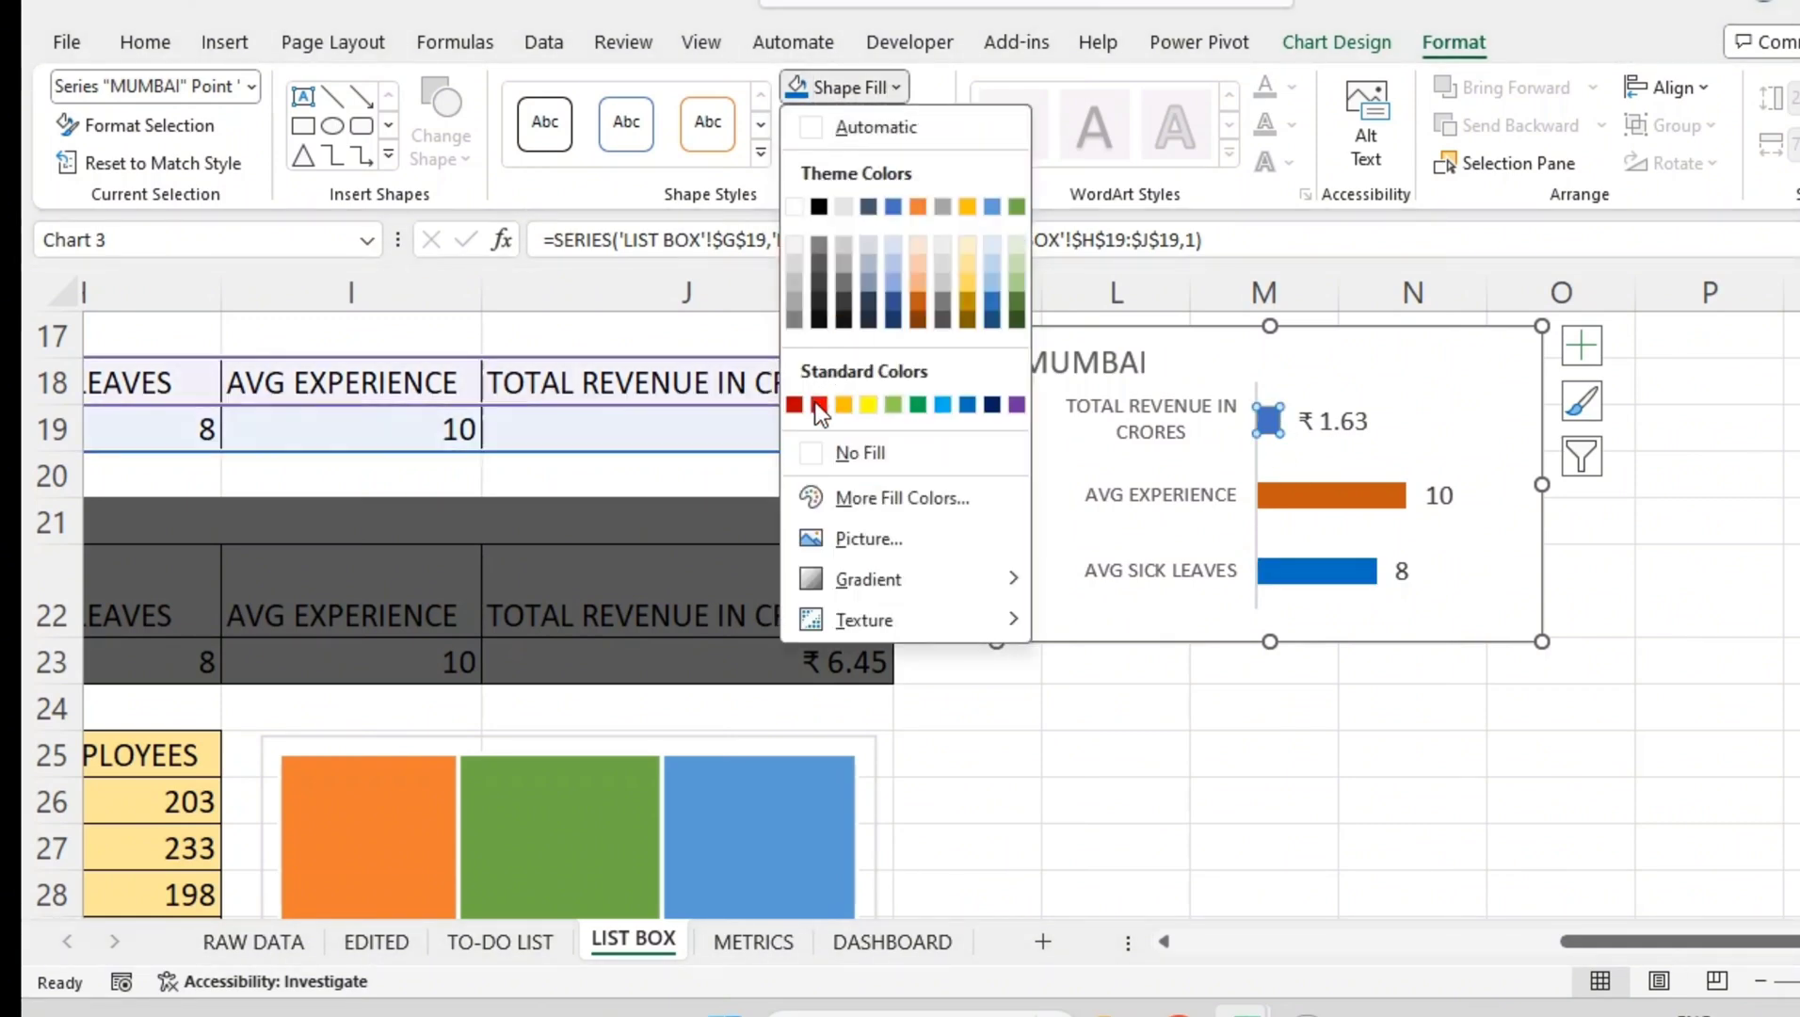
left_click(1016, 405)
left_click(1715, 522)
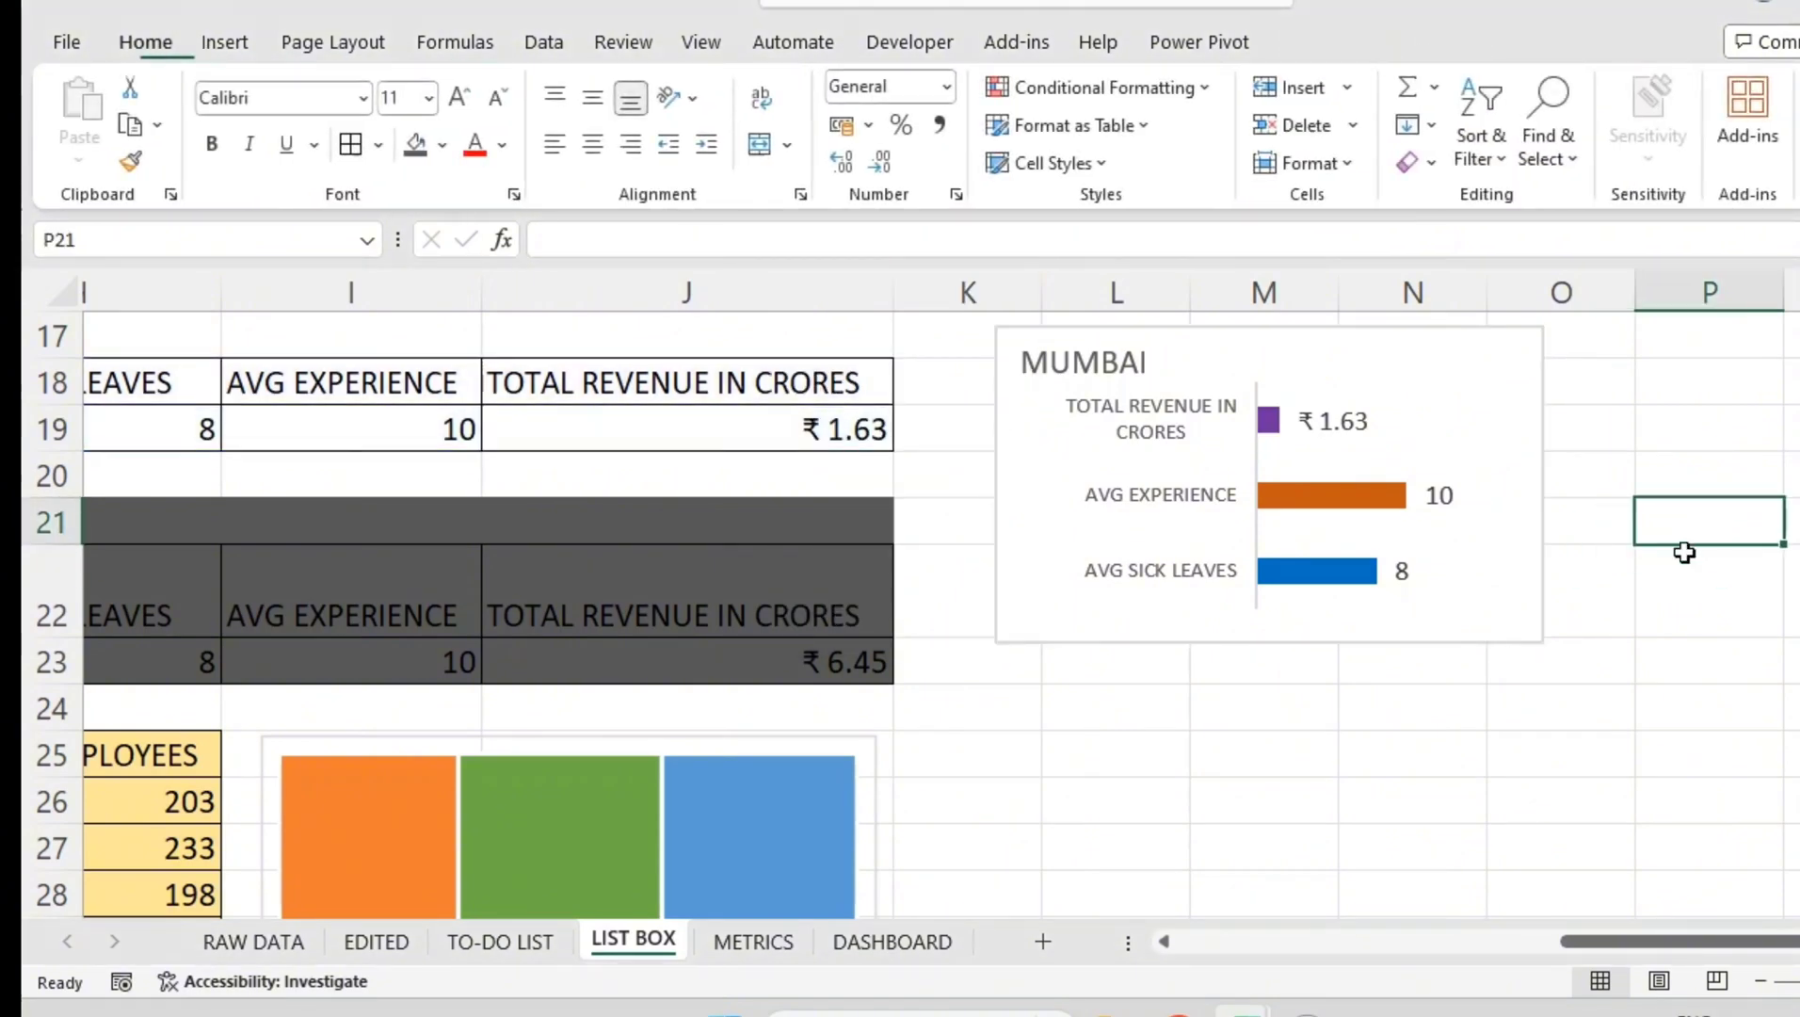
- Remove the fill and the outline from the branch chart's background area
left_click(1453, 534)
left_click(1455, 676)
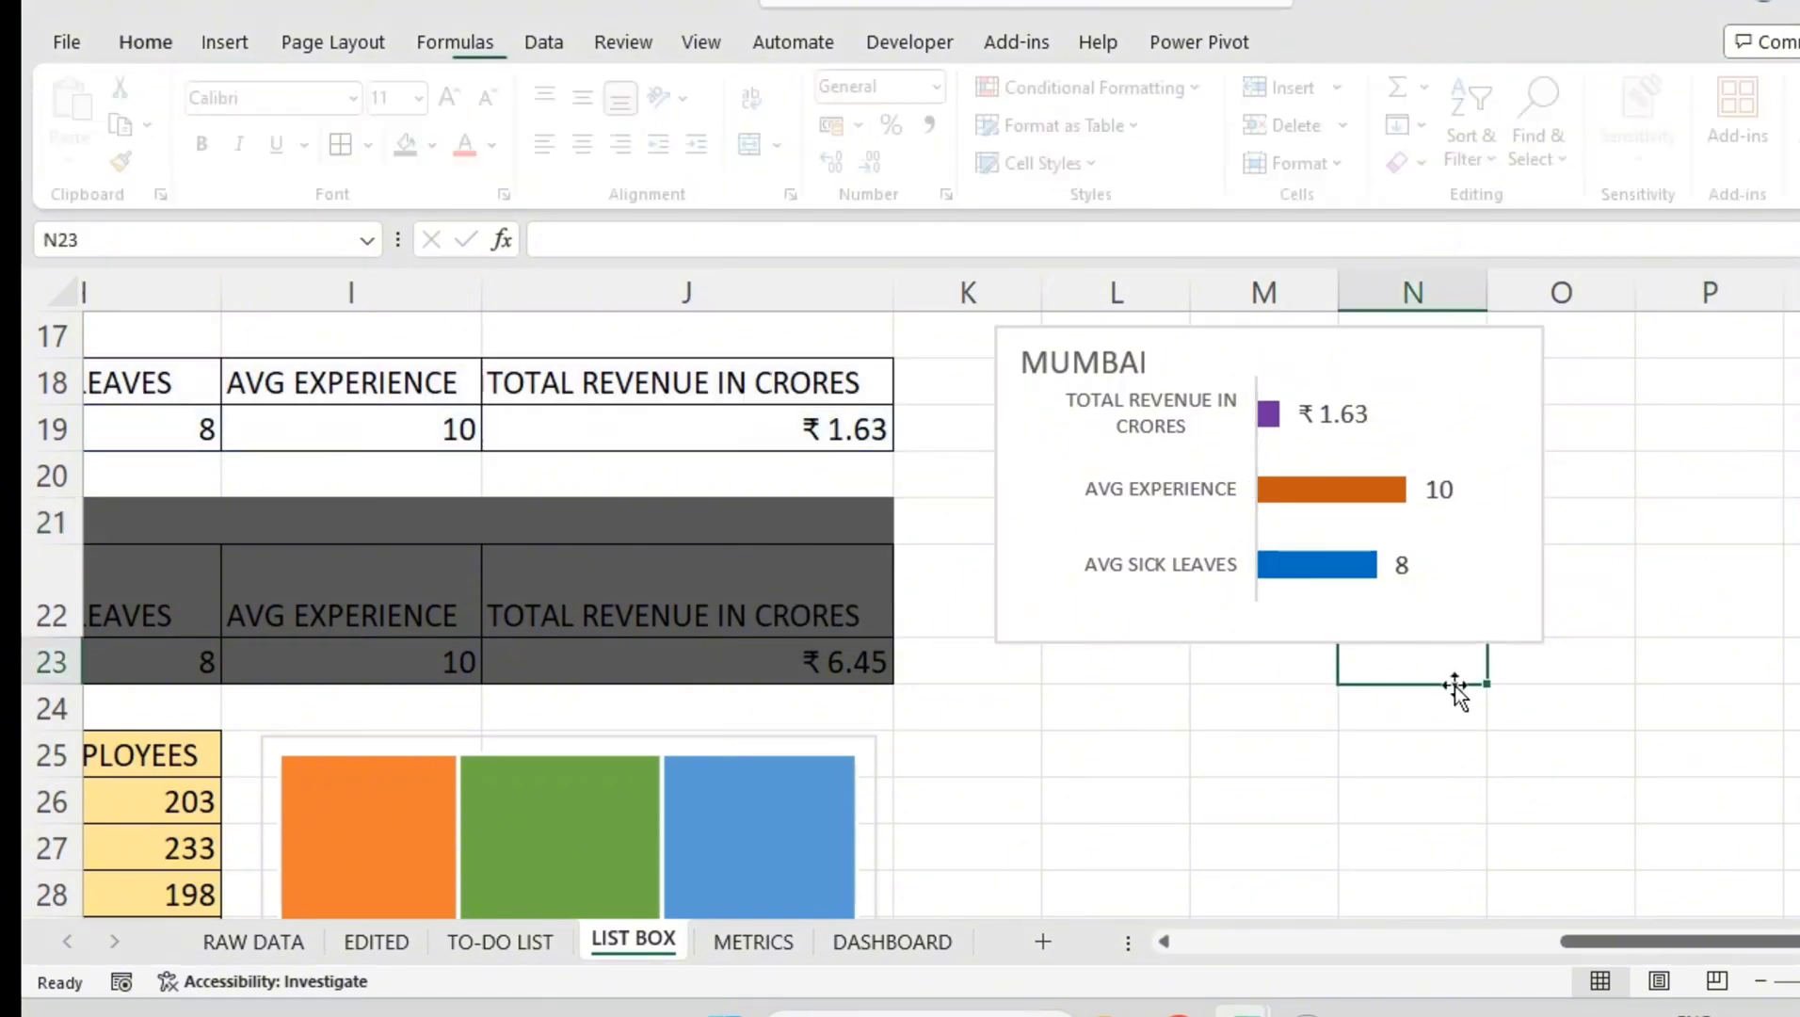
left_click(1438, 640)
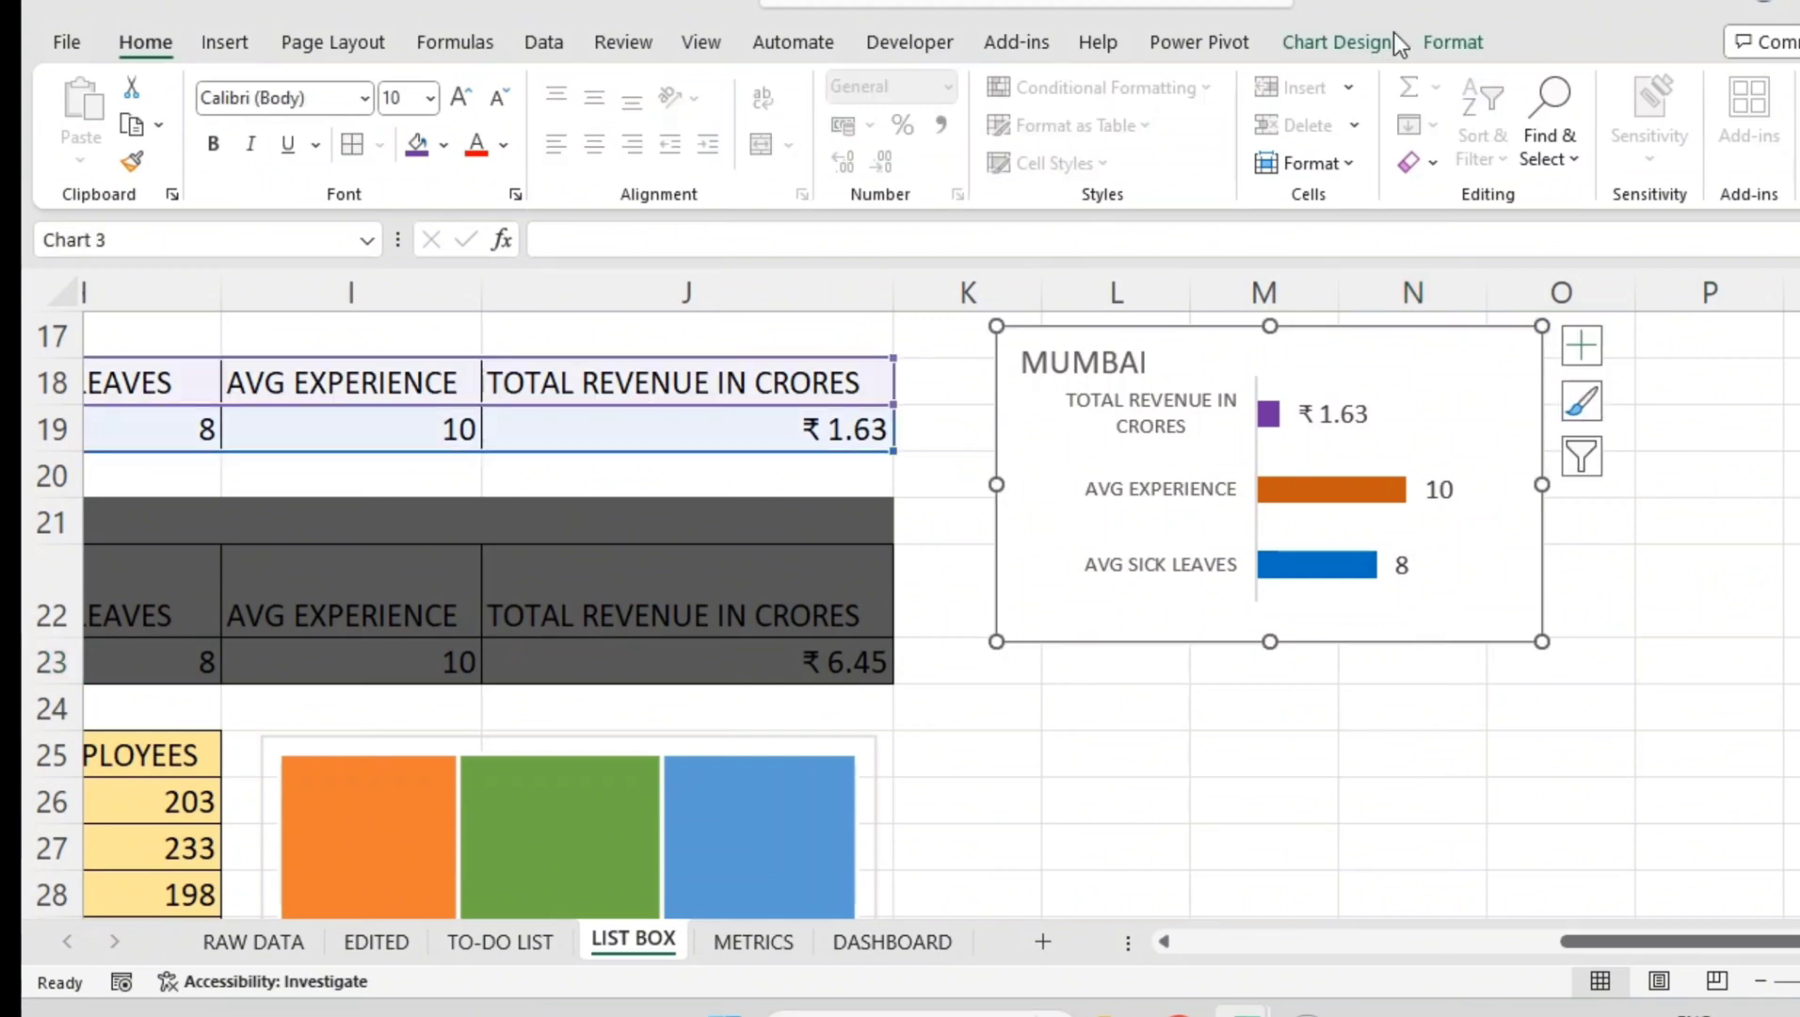
left_click(1474, 38)
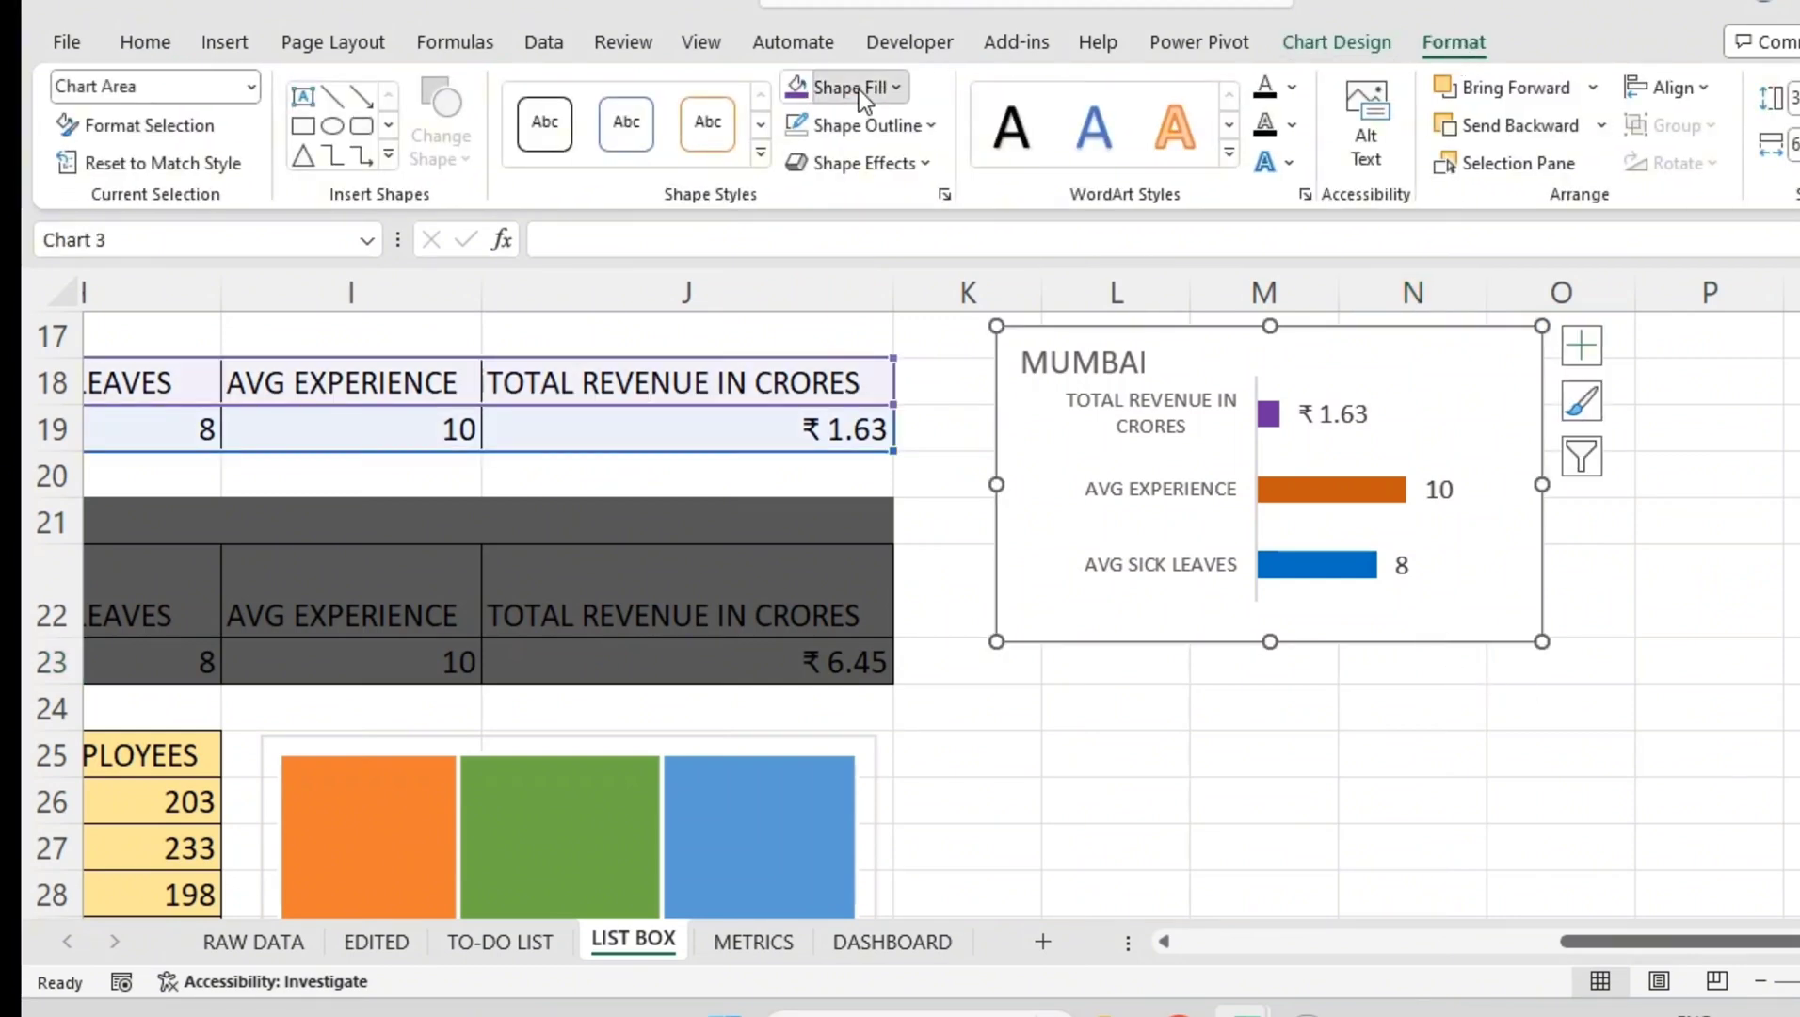
left_click(852, 88)
left_click(880, 451)
left_click(852, 125)
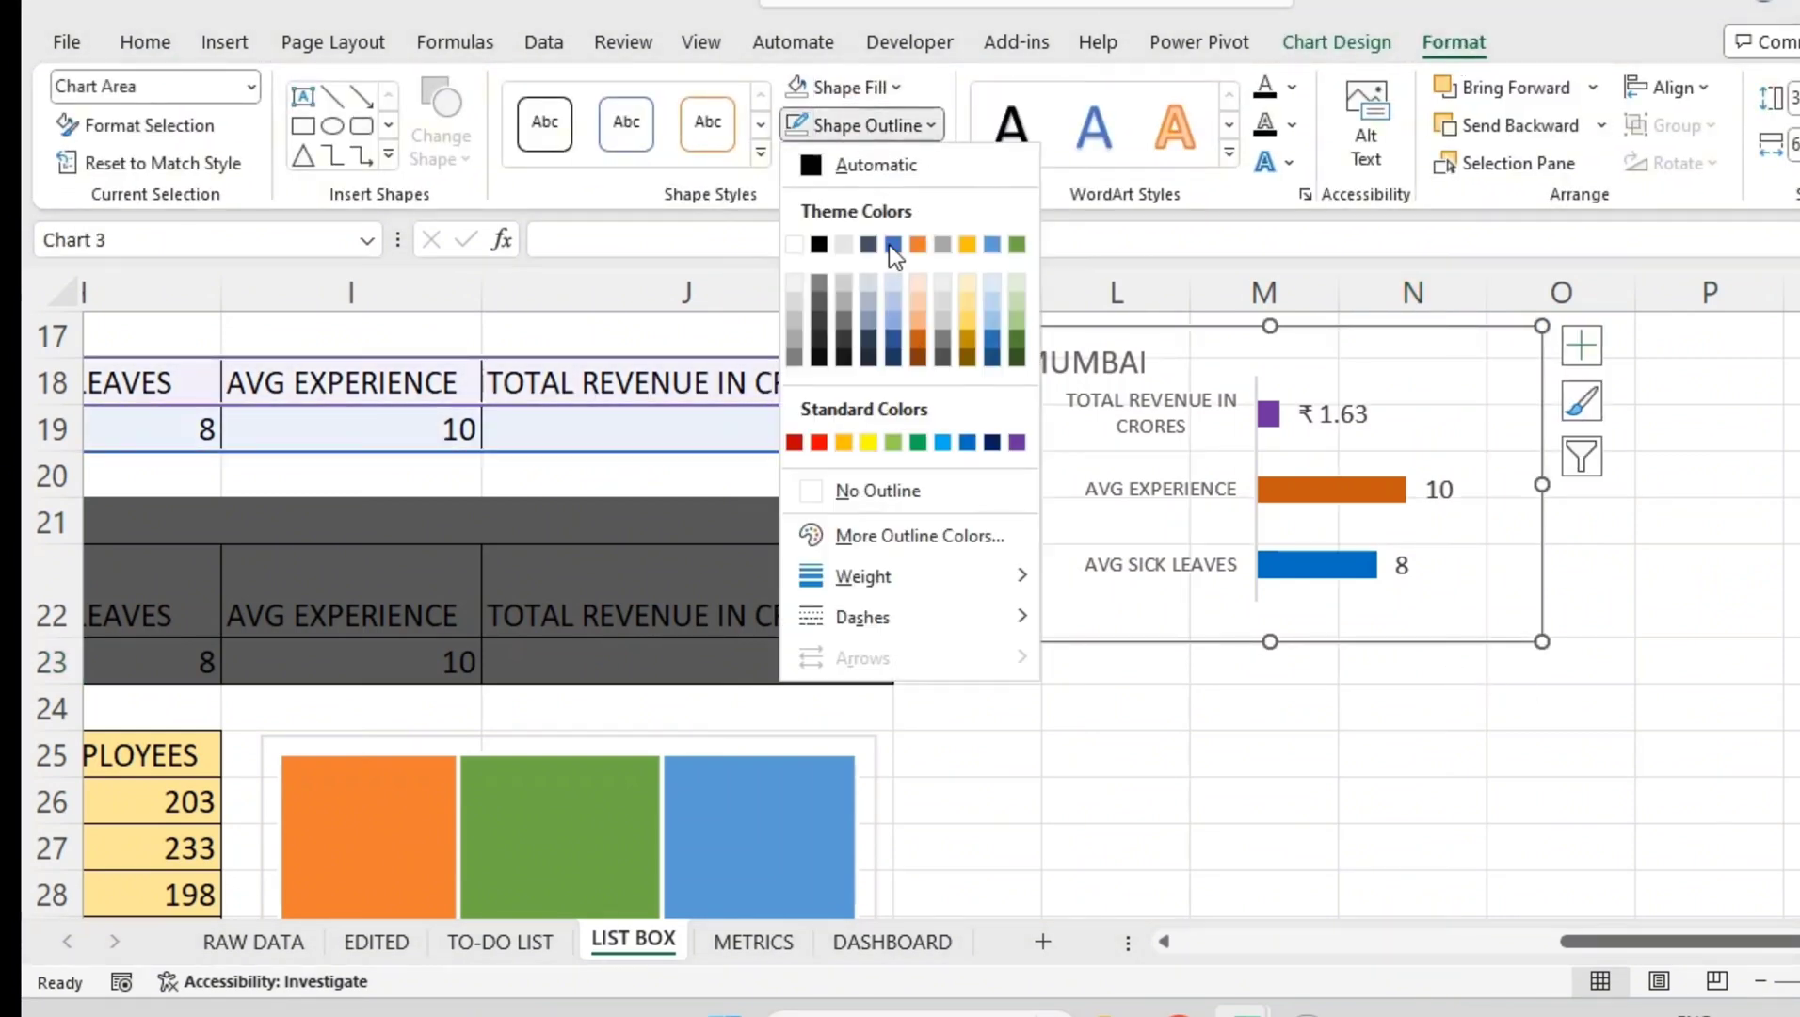
left_click(899, 490)
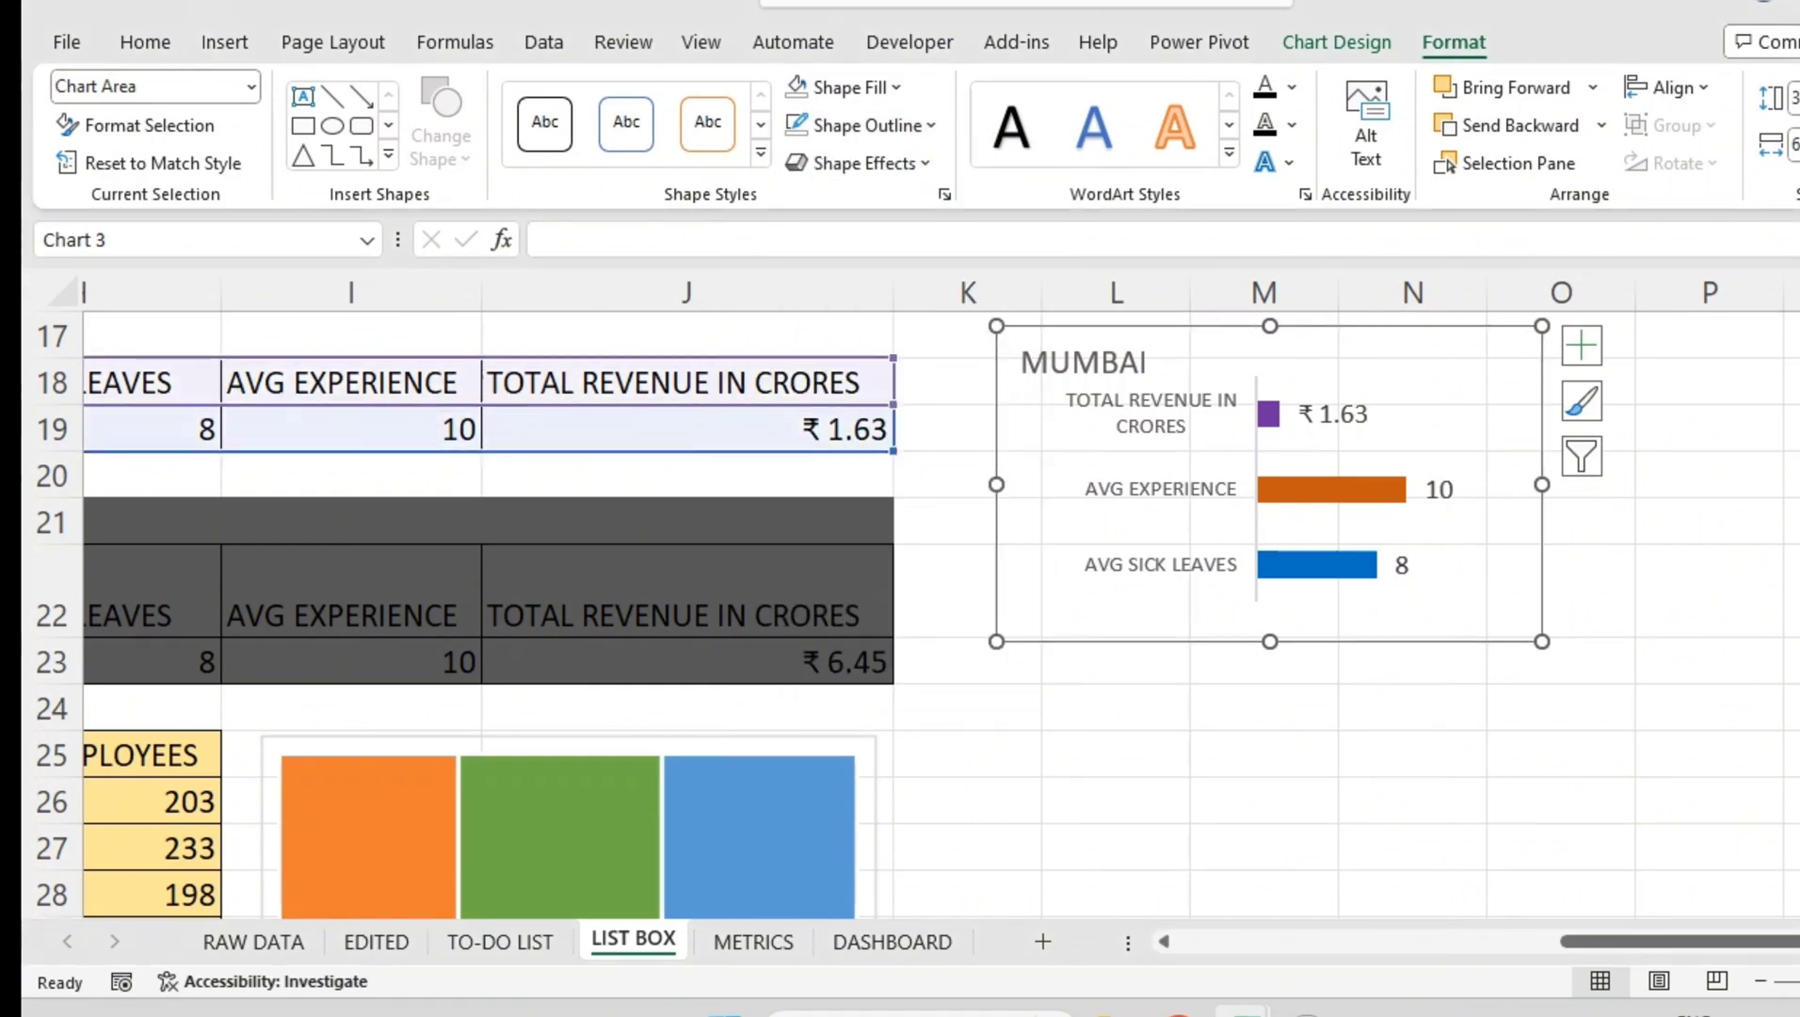
- Move the branch chart's title slightly up, away from the category labels, and deselect the chart
left_click(1107, 380)
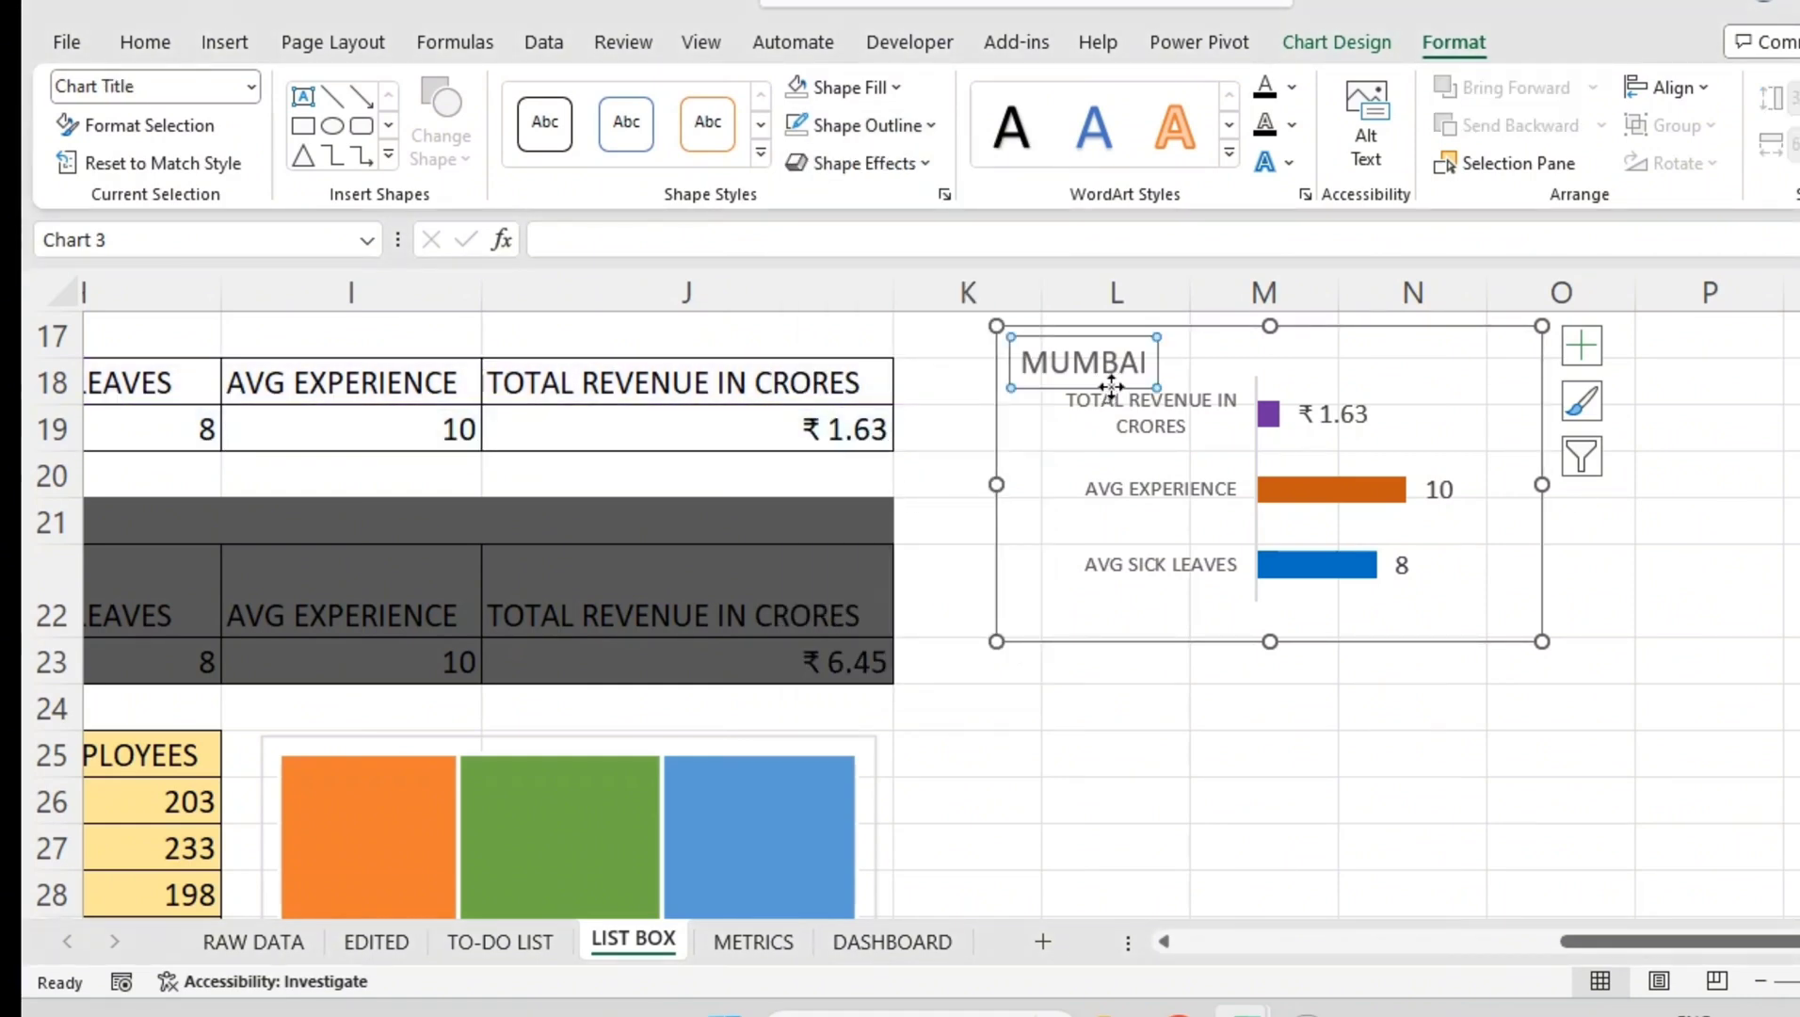
left_click_drag(1111, 386, 1112, 380)
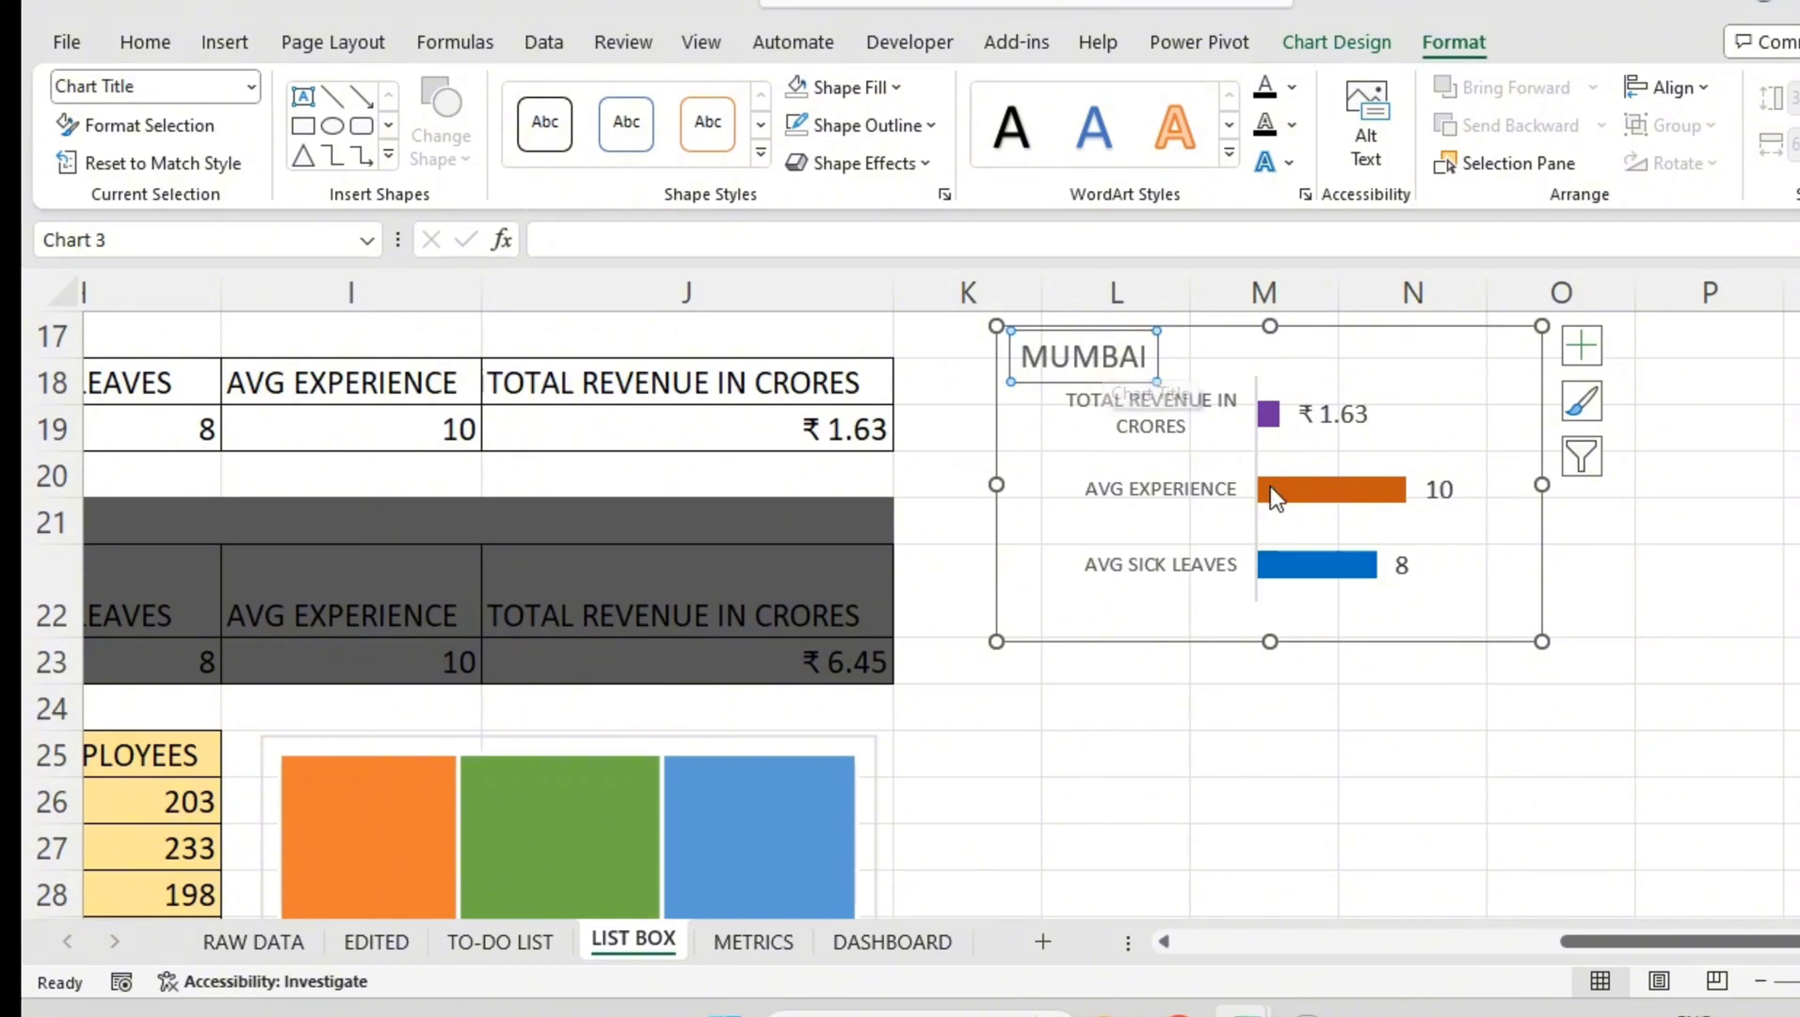
scroll(1270, 485, "up", 4)
scroll(1105, 583, "down", 3)
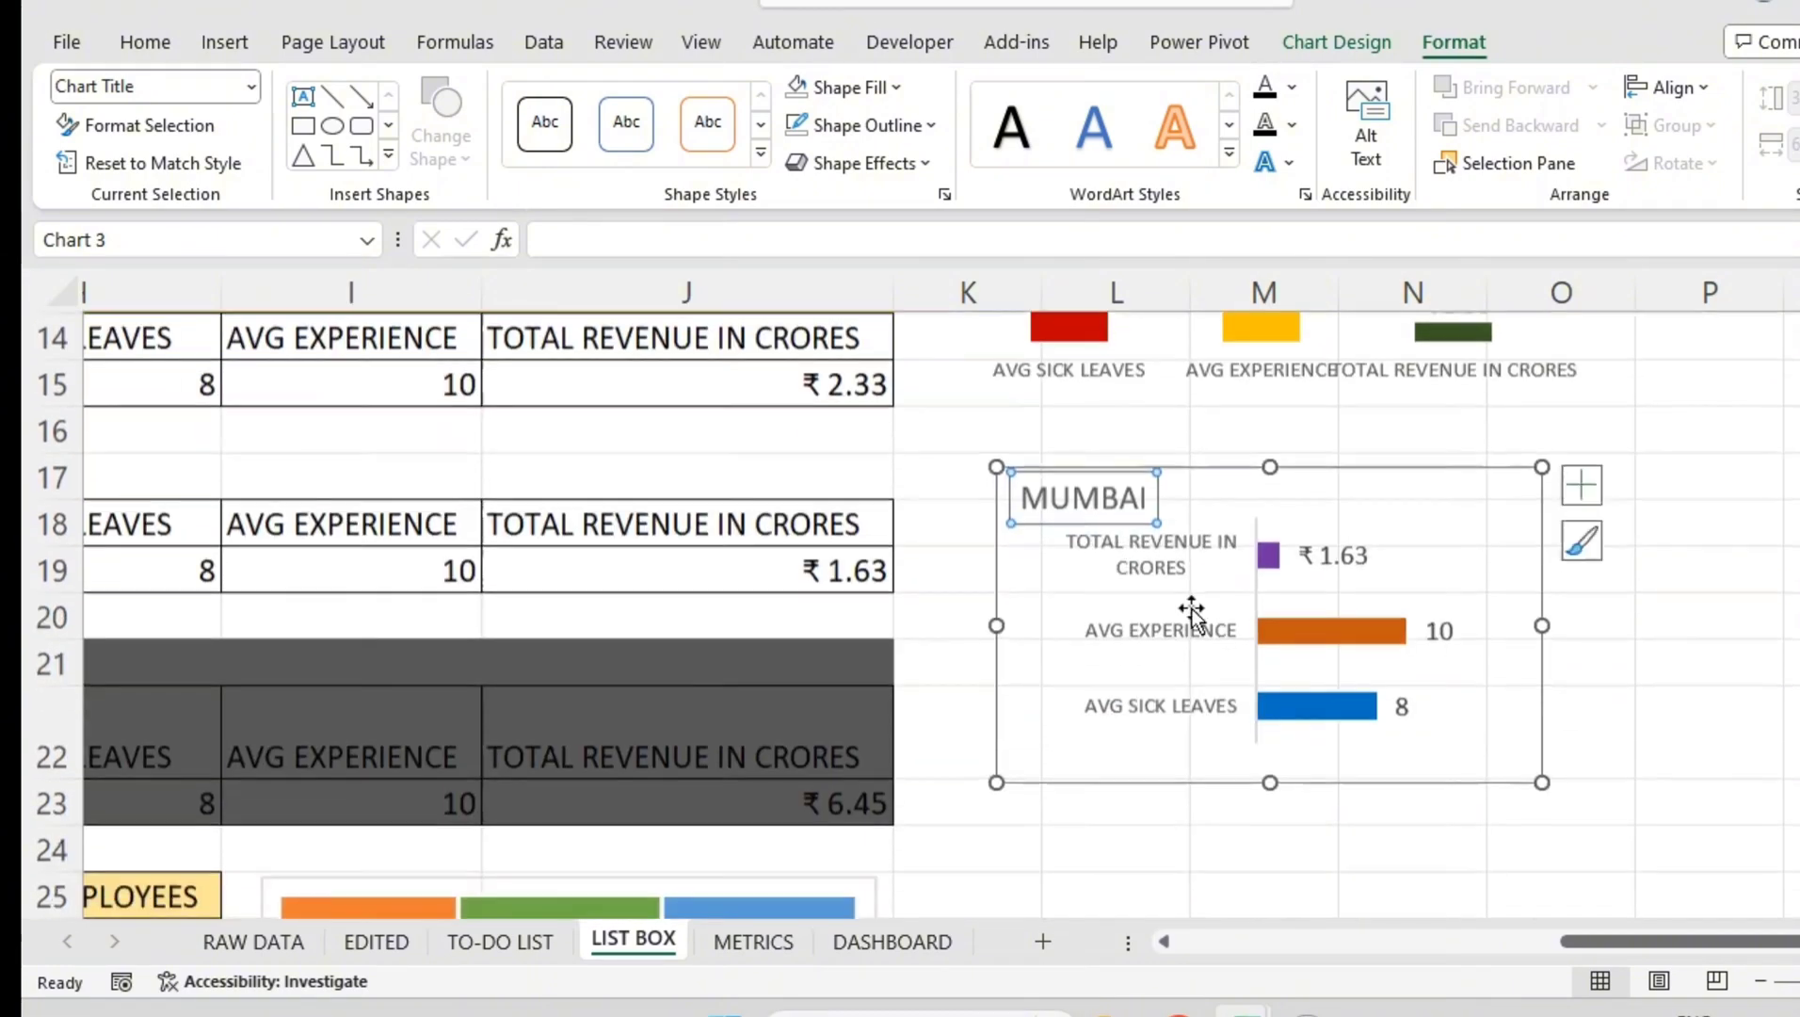
scroll(1271, 627, "up", 1)
scroll(1250, 603, "down", 1)
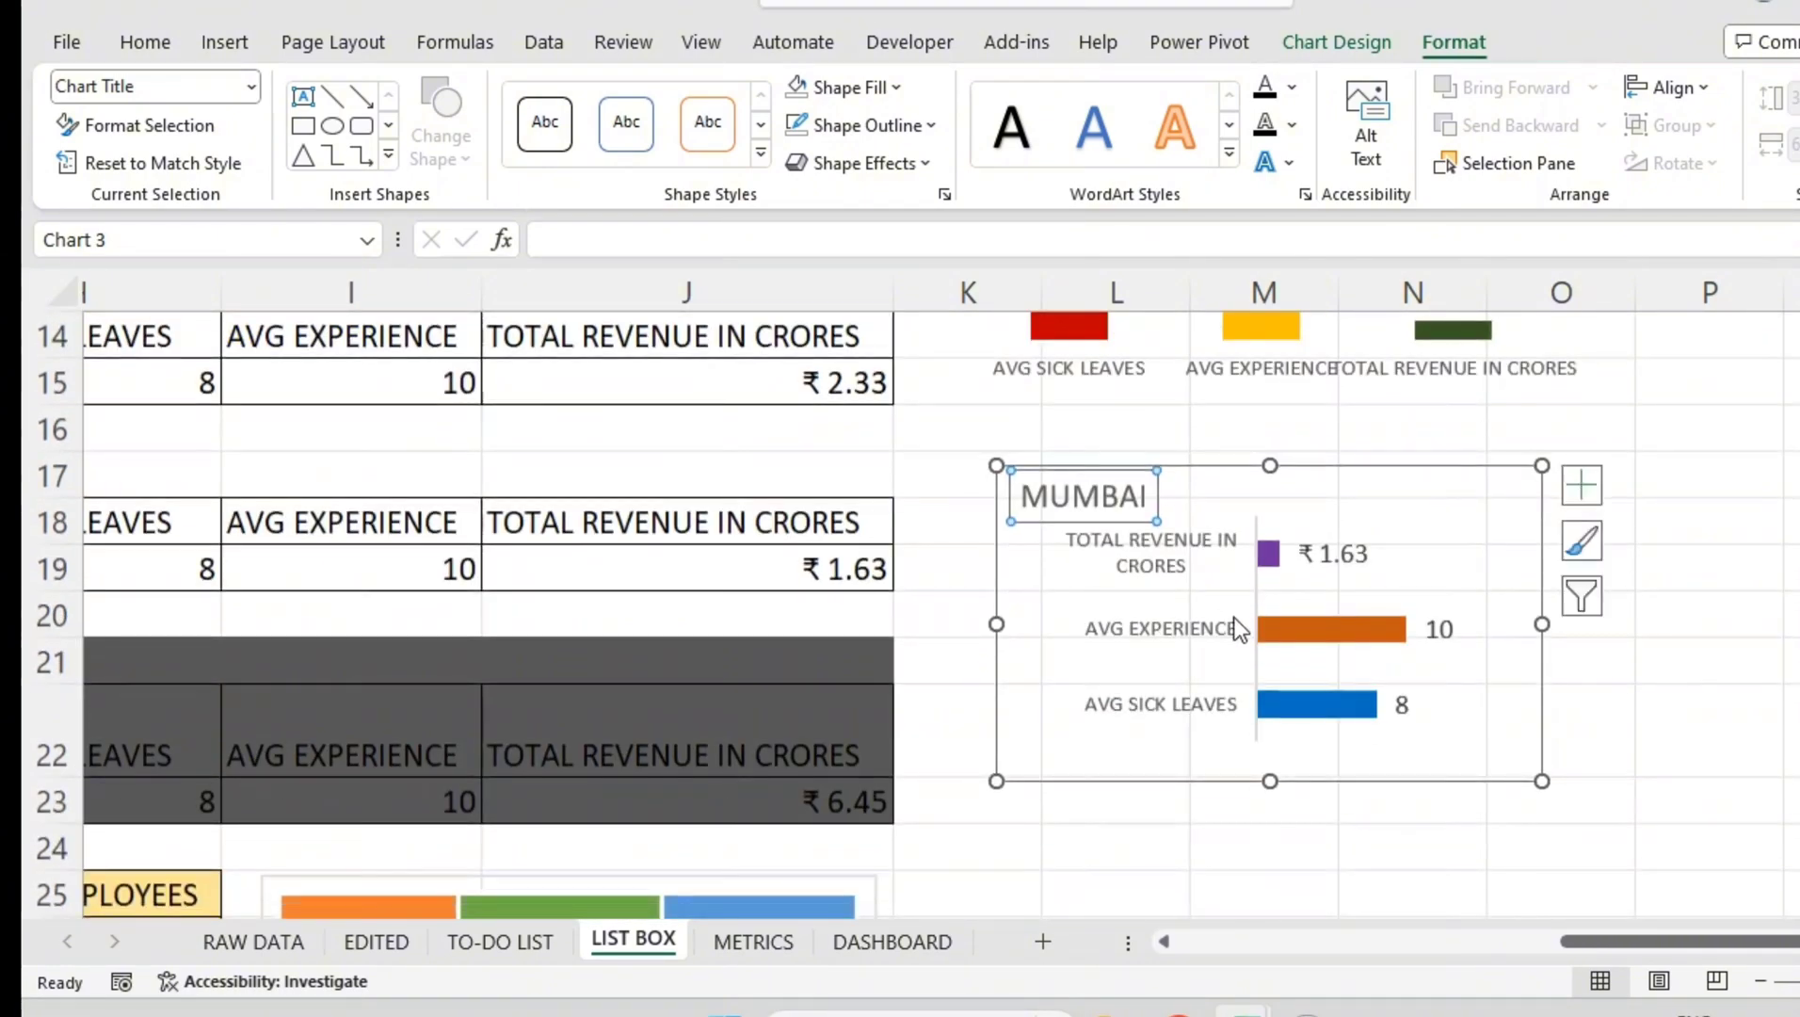
scroll(1233, 628, "down", 1)
left_click(1318, 711)
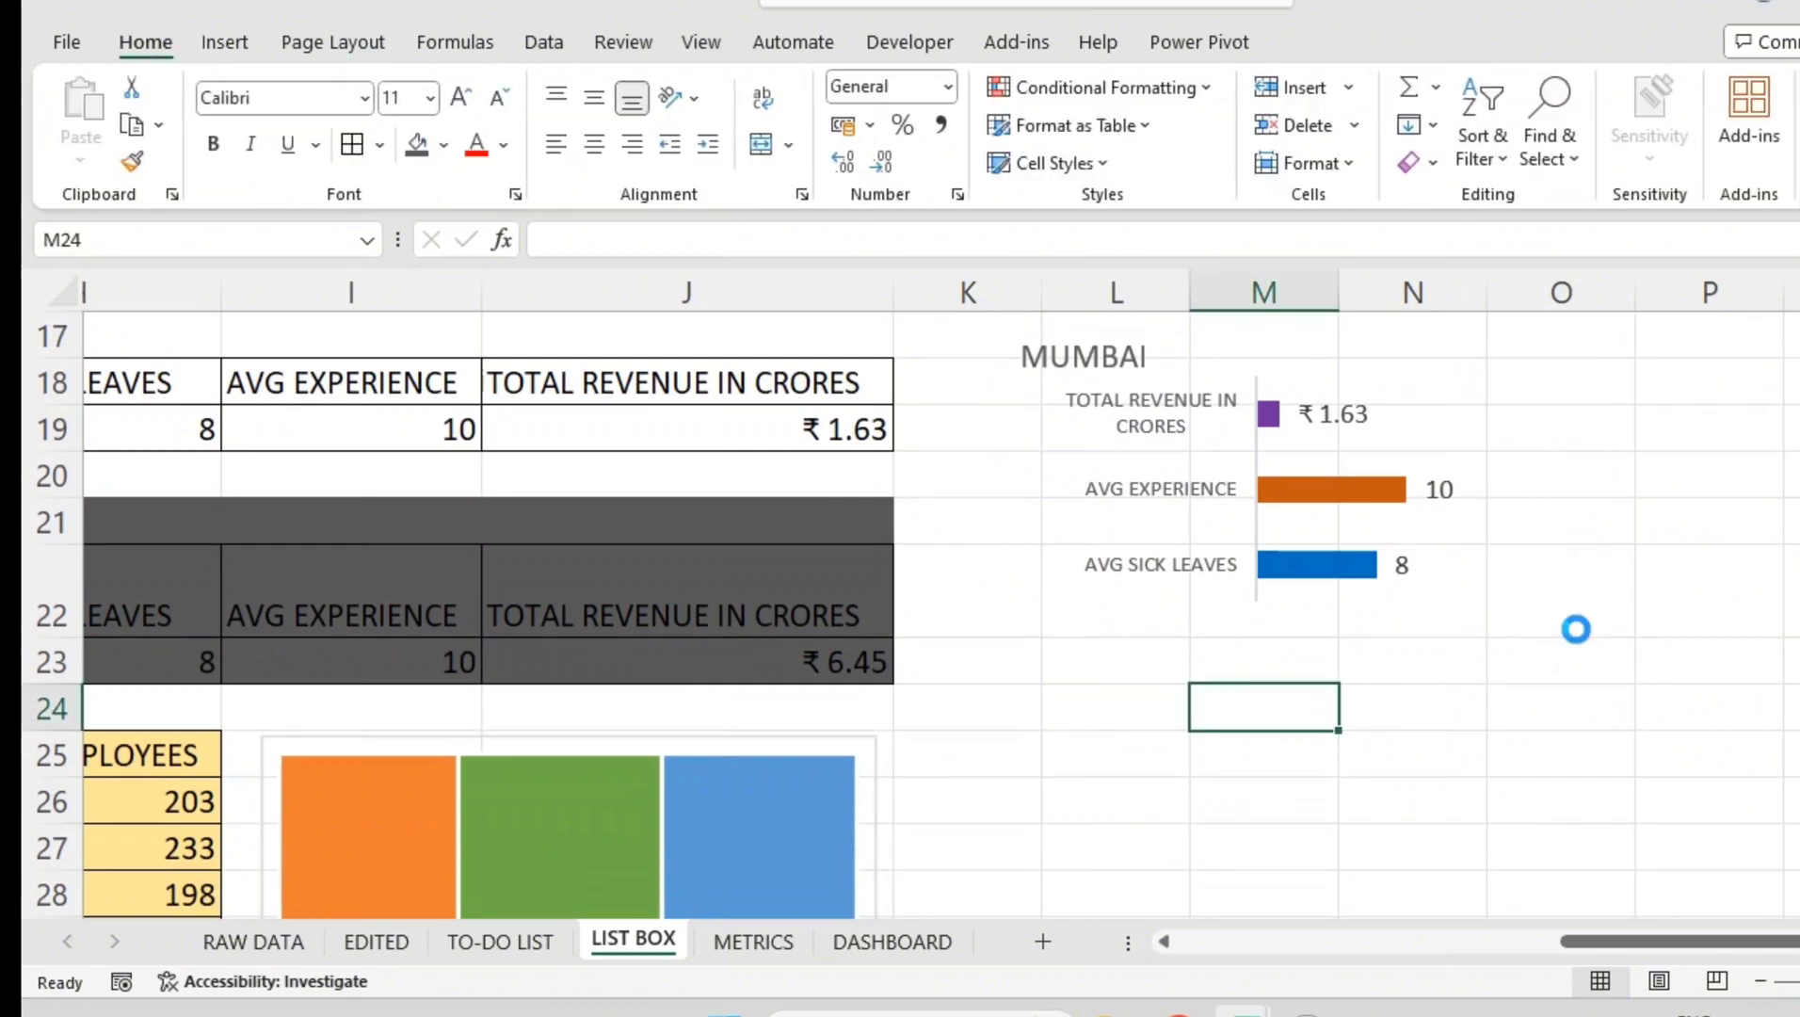
- Move the treemap of employees per branch to directly beneath the branch bar chart
scroll(1575, 629, "down", 2, "ctrl")
scroll(1651, 625, "up", 2)
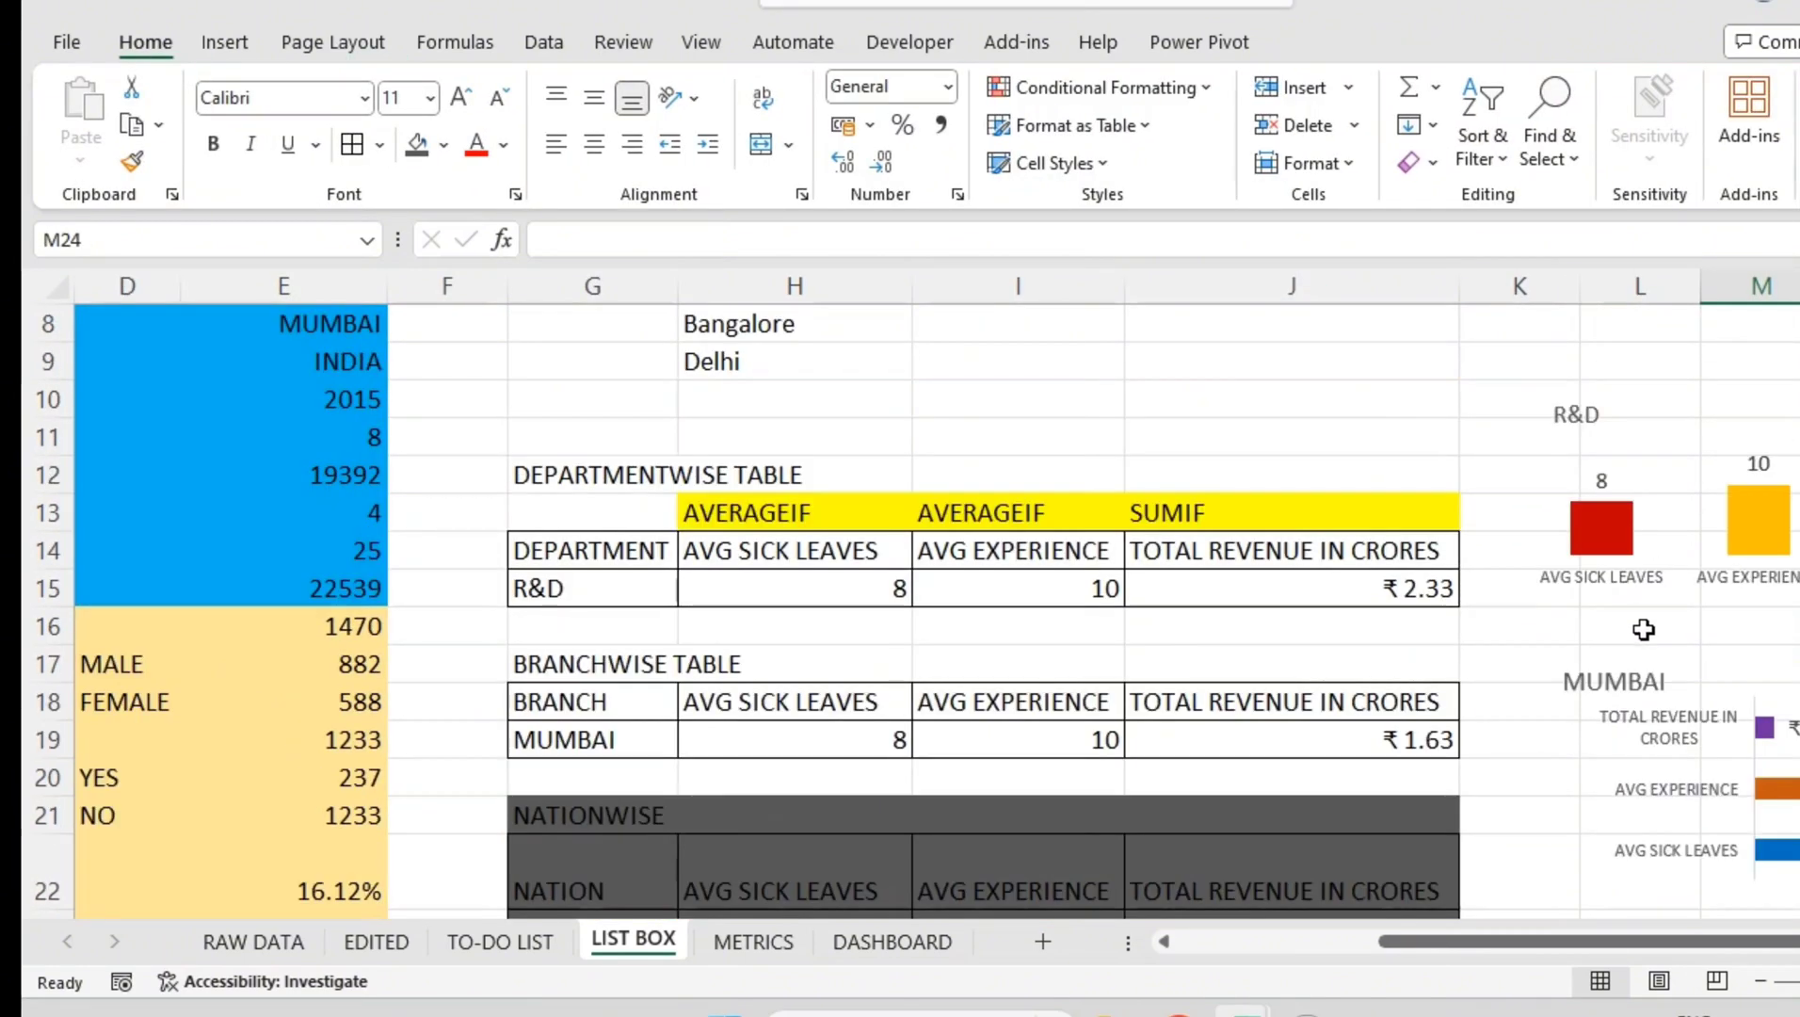
scroll(1643, 629, "down", 1)
left_click_drag(1598, 937, 1657, 936)
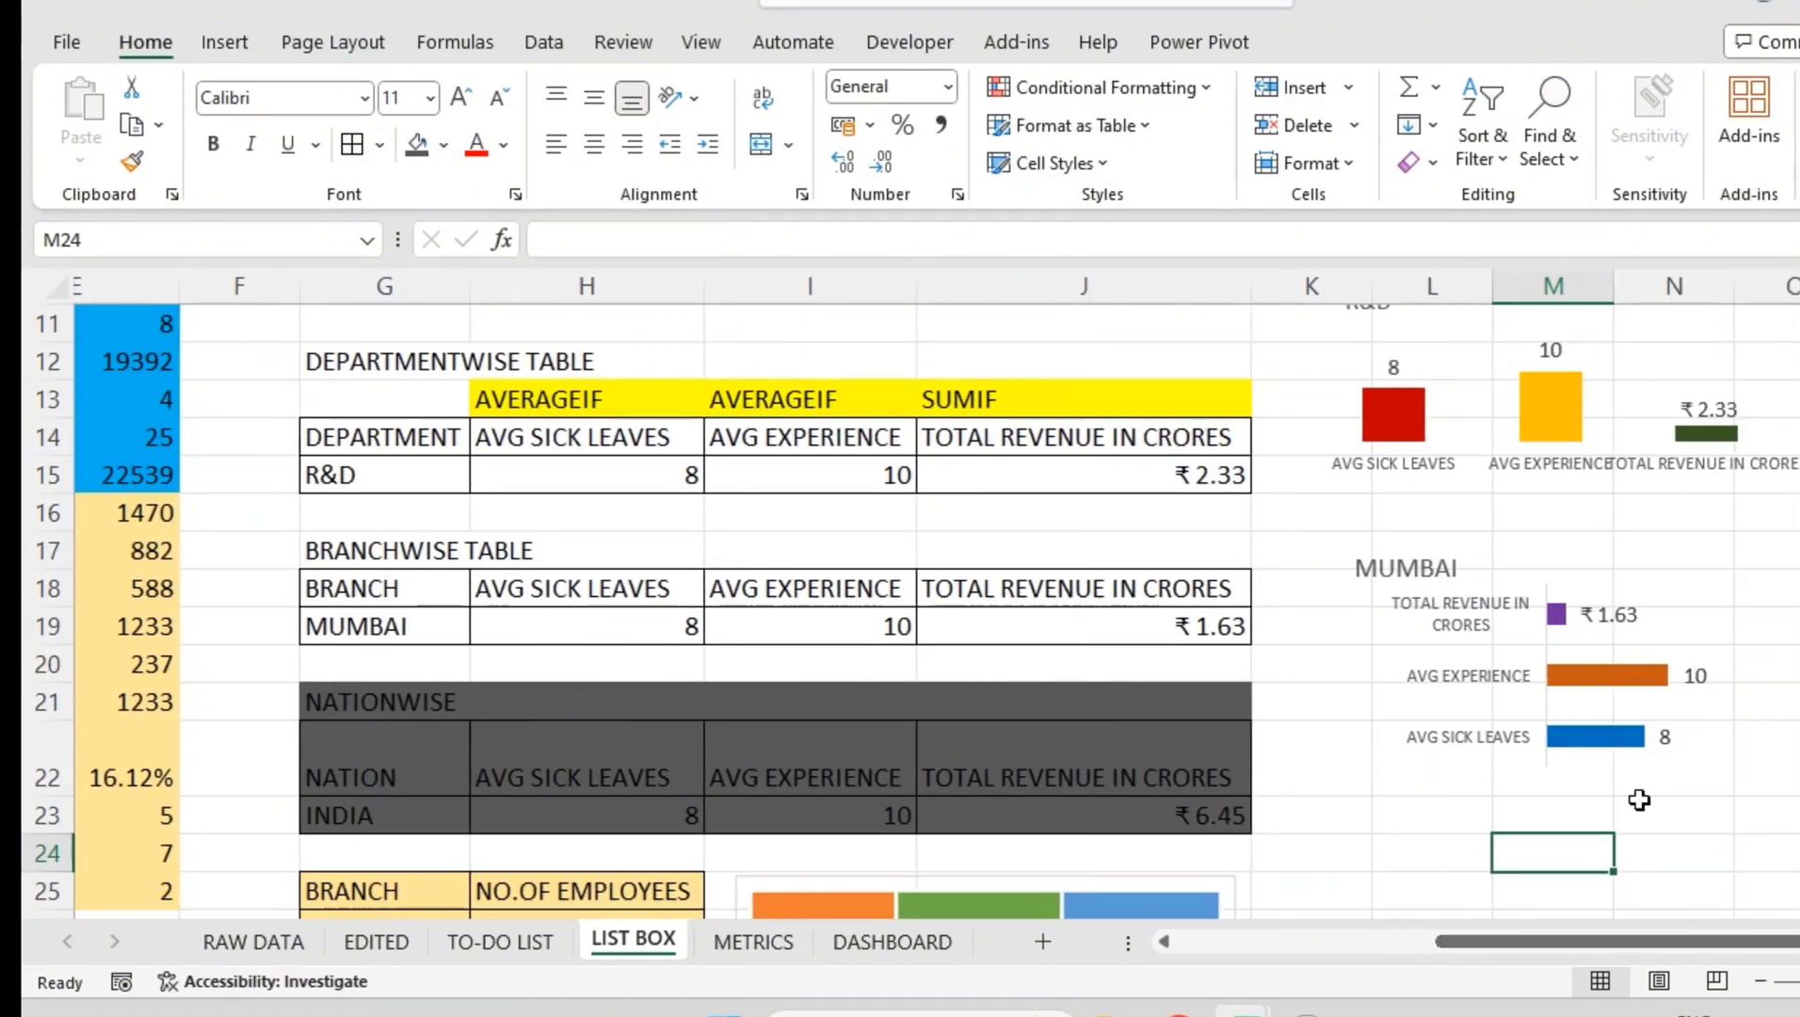
scroll(1201, 545, "down", 1, "ctrl")
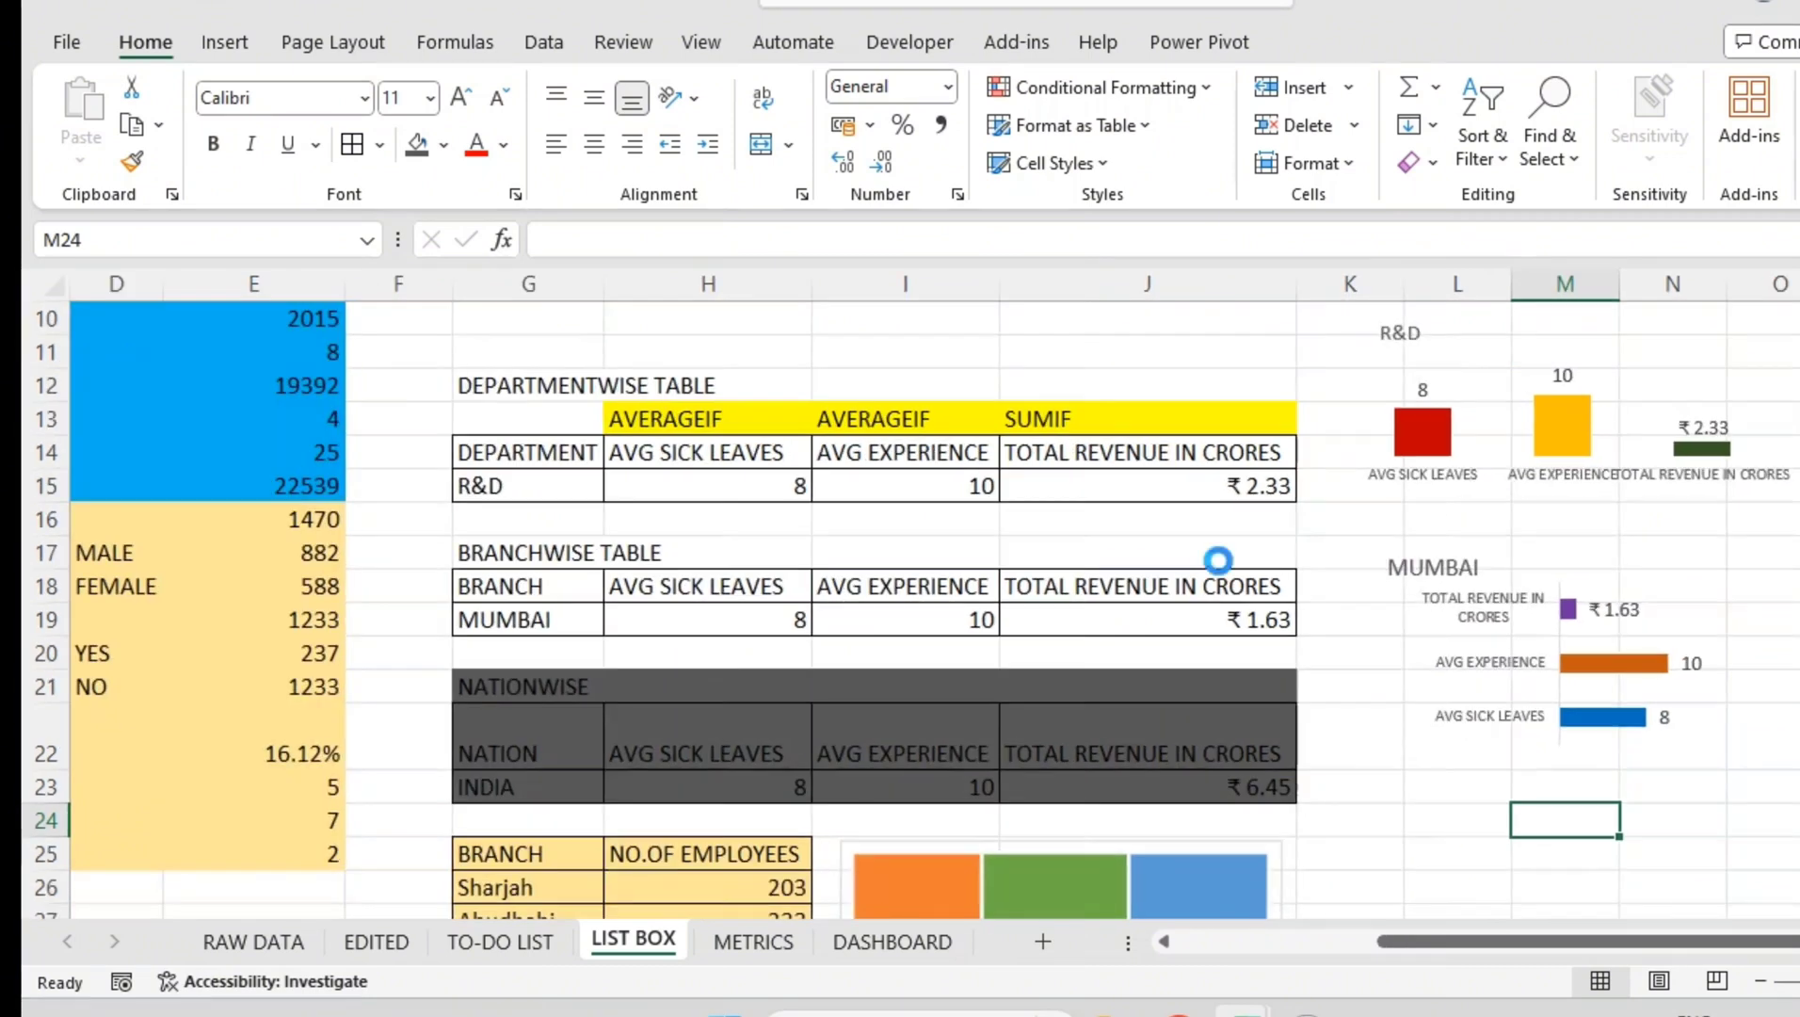
scroll(1218, 350, "left", 2)
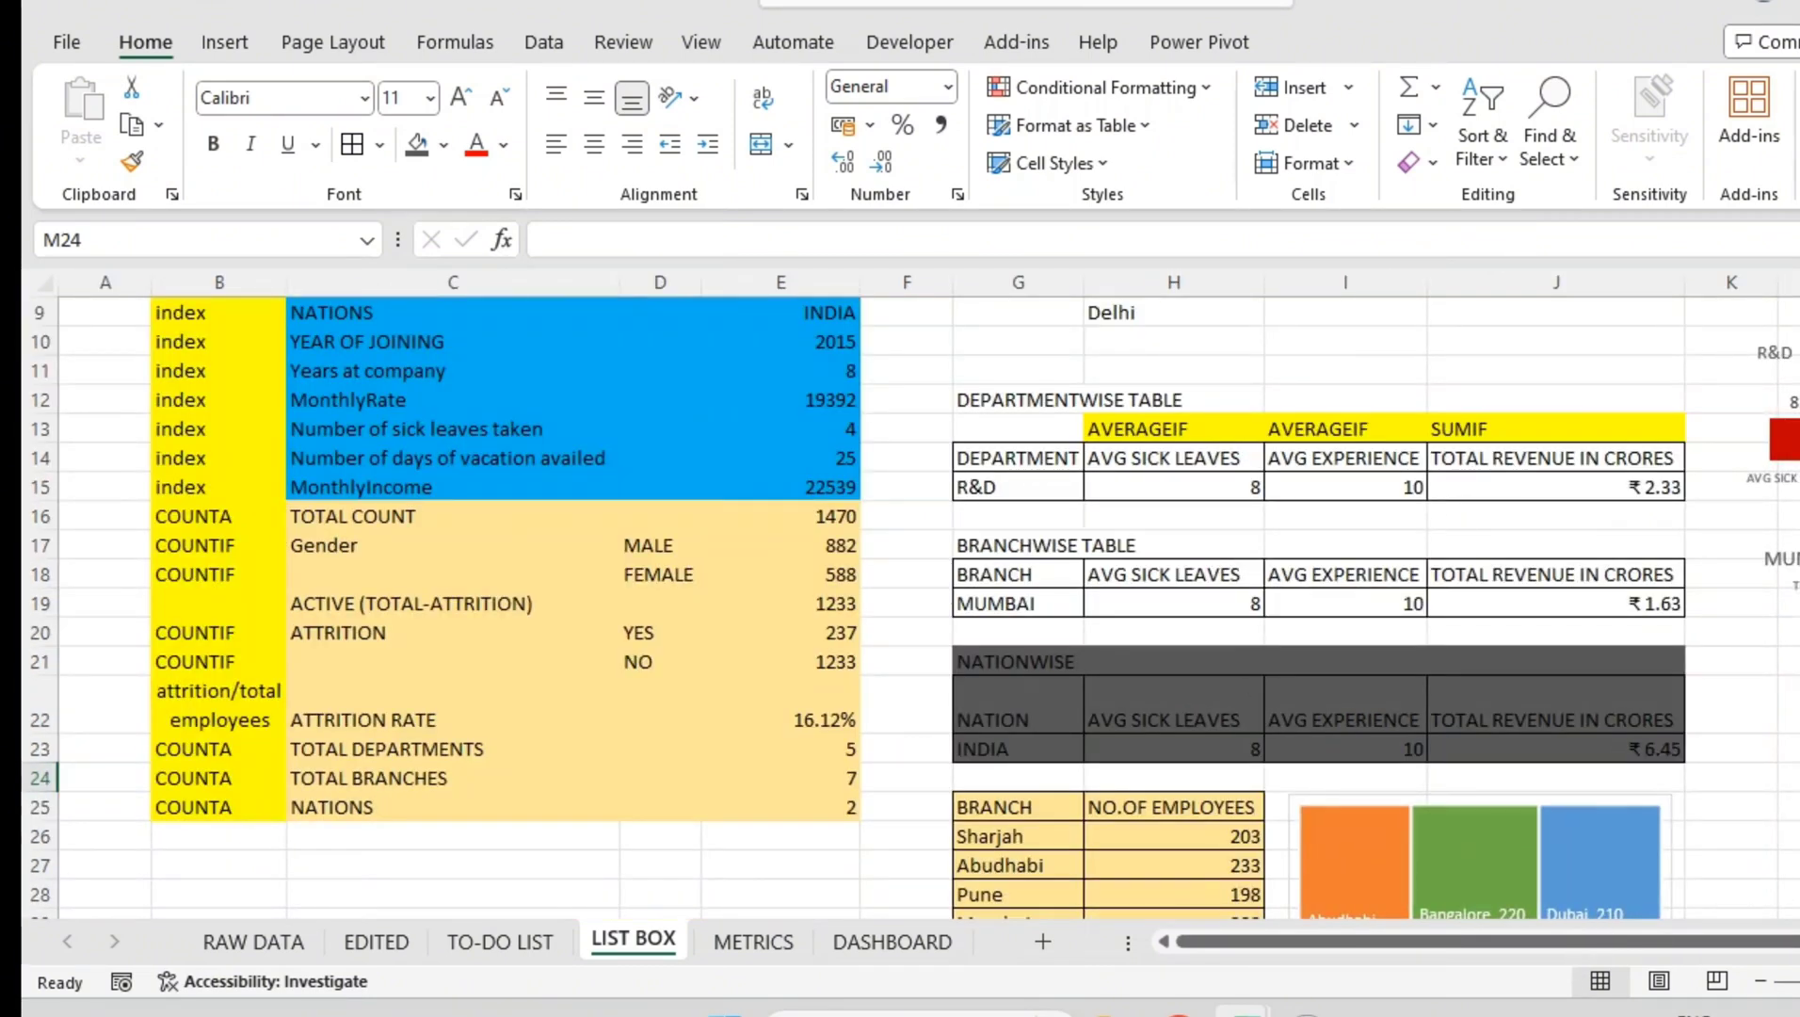
scroll(1488, 940, "right", 3)
left_click(1403, 815)
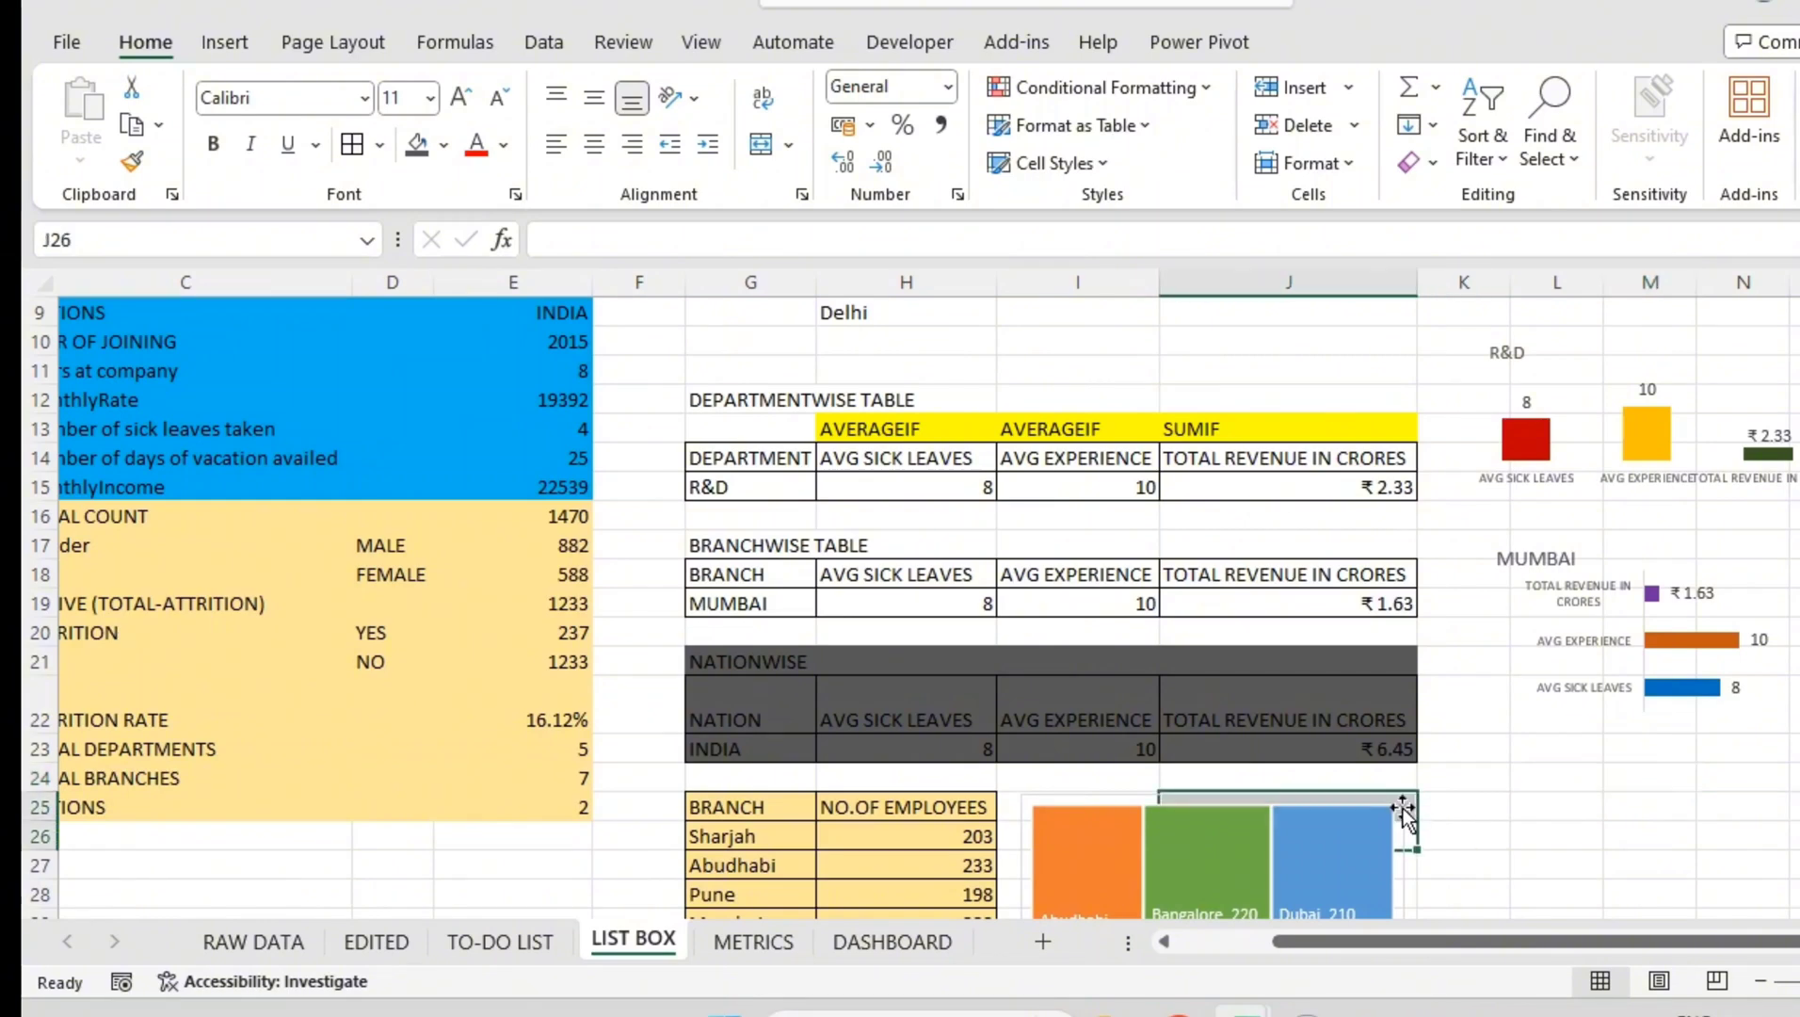
left_click_drag(1403, 812, 1796, 742)
scroll(1793, 744, "down", 2)
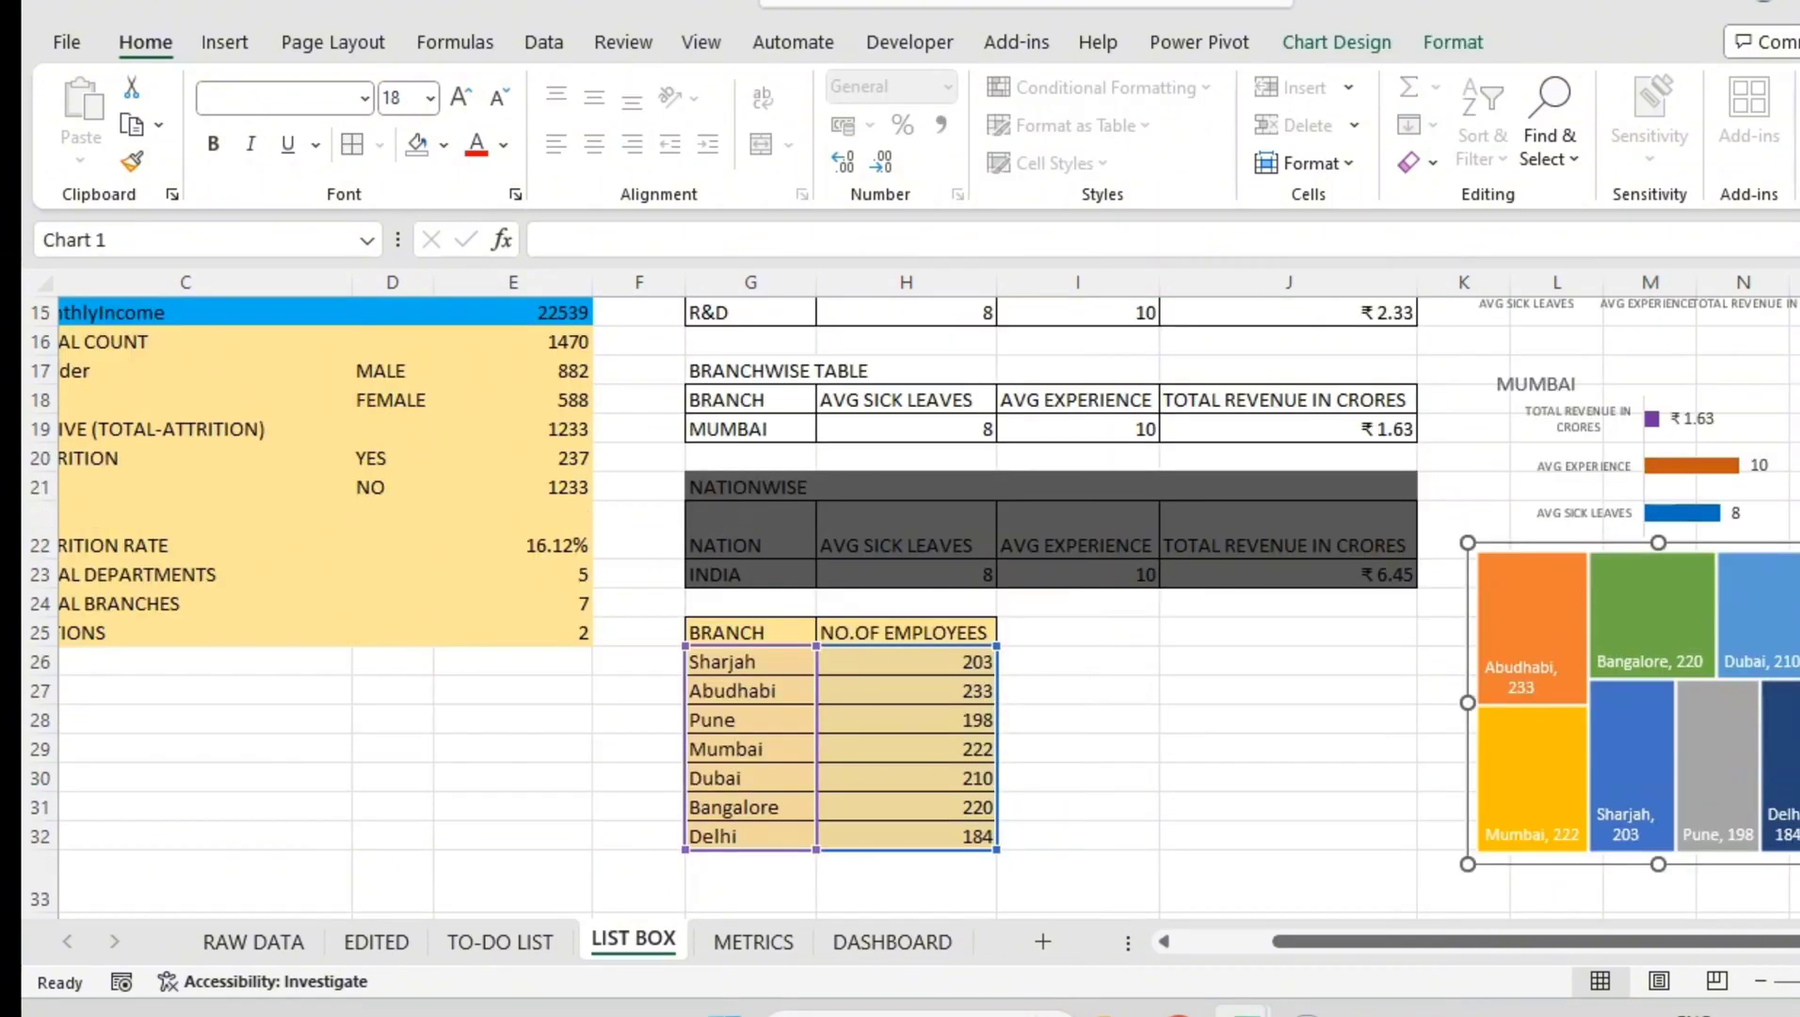
scroll(913, 593, "up", 1)
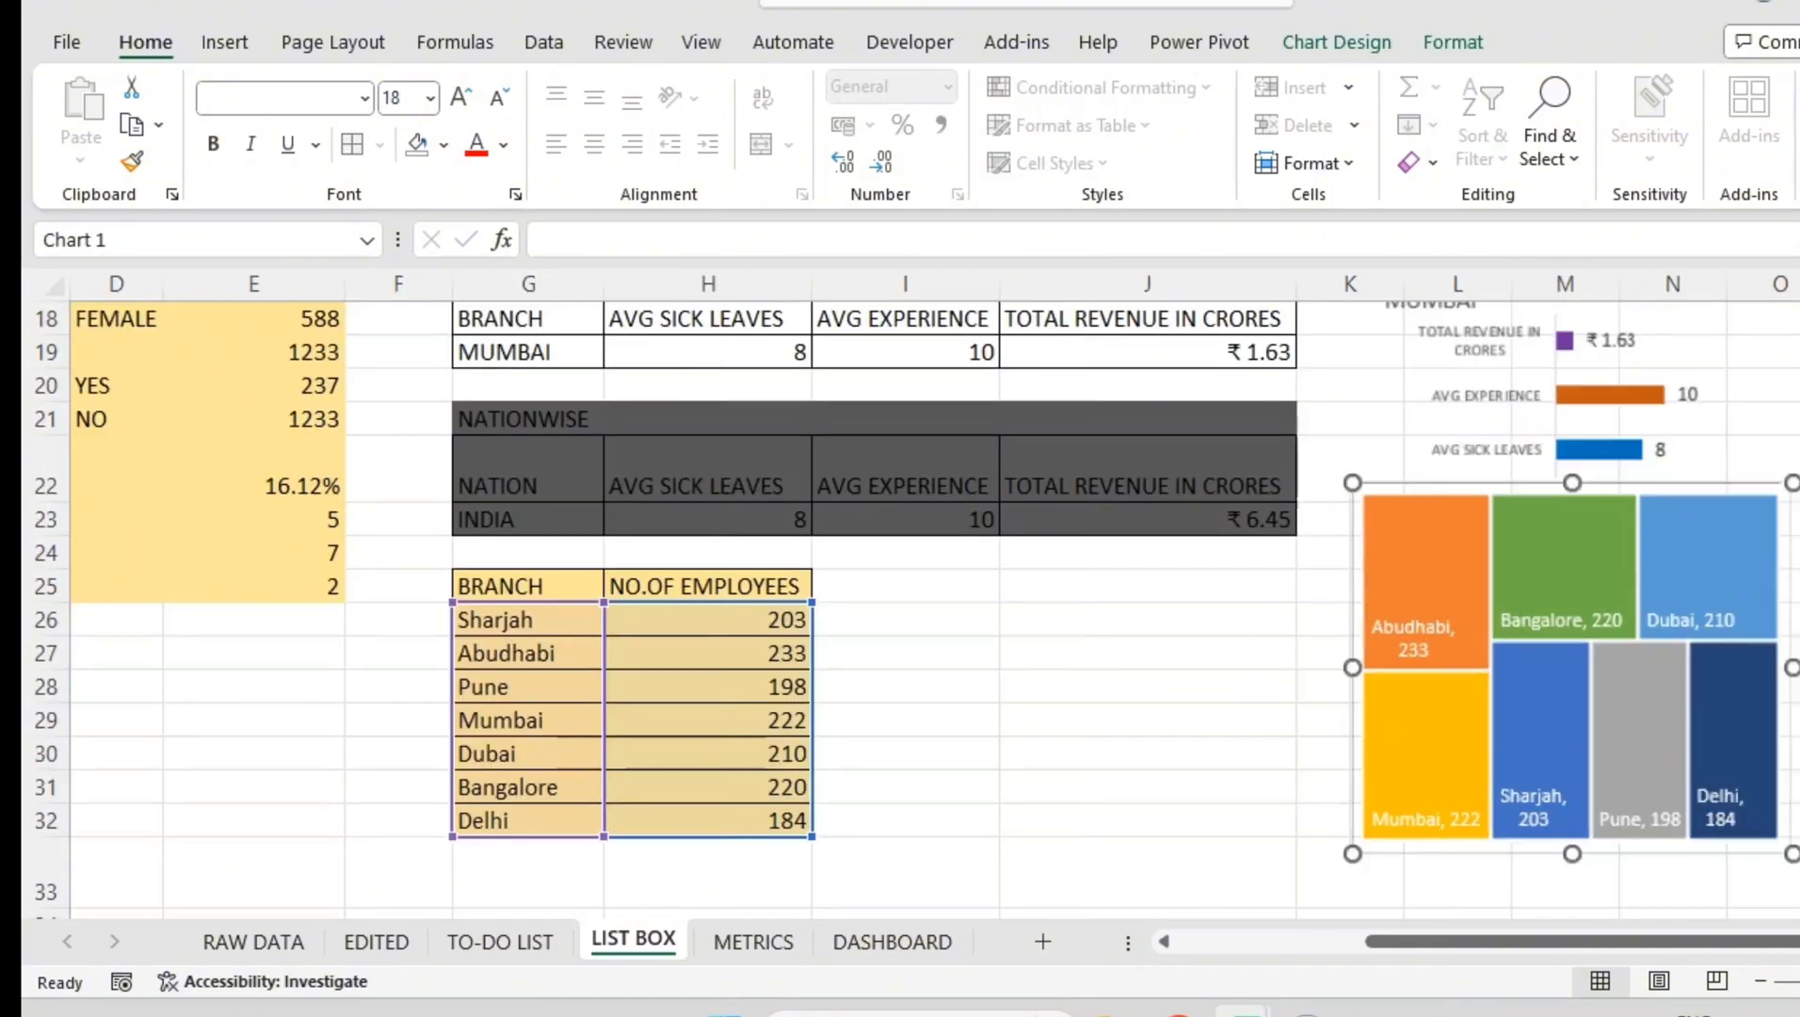
- Switch to the DASHBOARD sheet
left_click(909, 942)
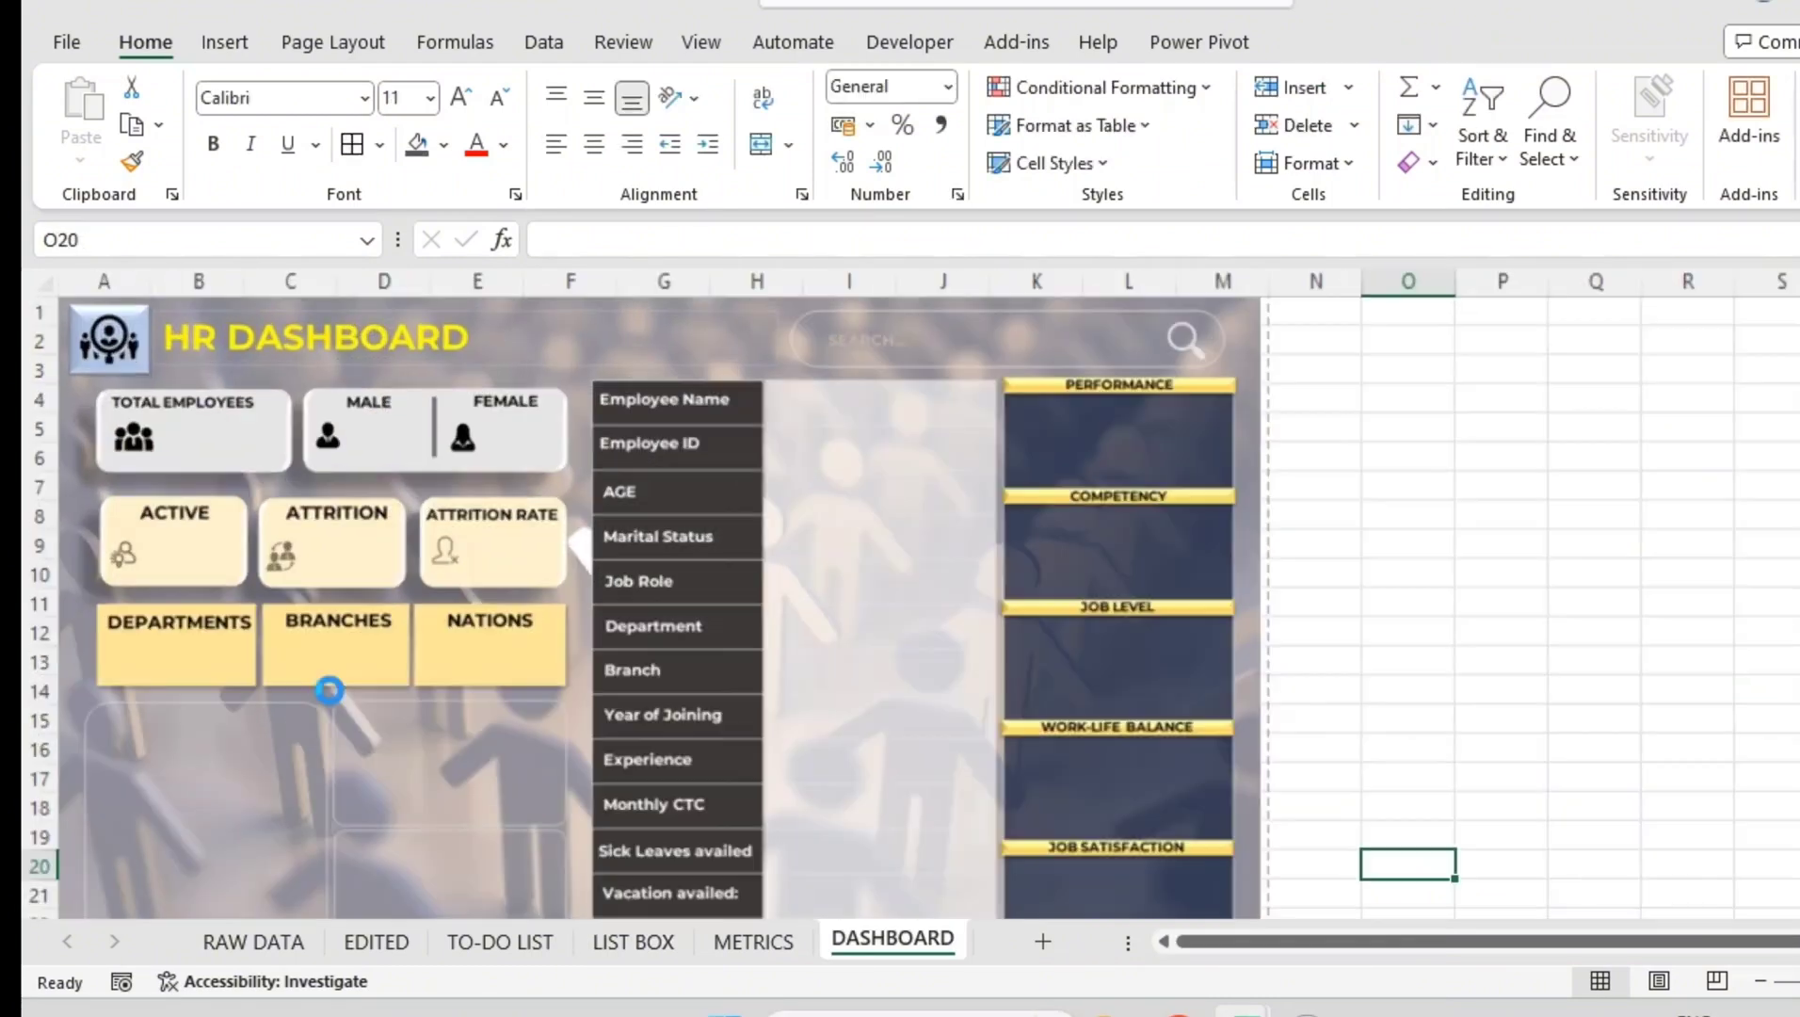
- Examine the DASHBOARD sheet's layout, from the summary cards and employee detail rows to the performance and satisfaction panels
scroll(325, 673, "up", 2)
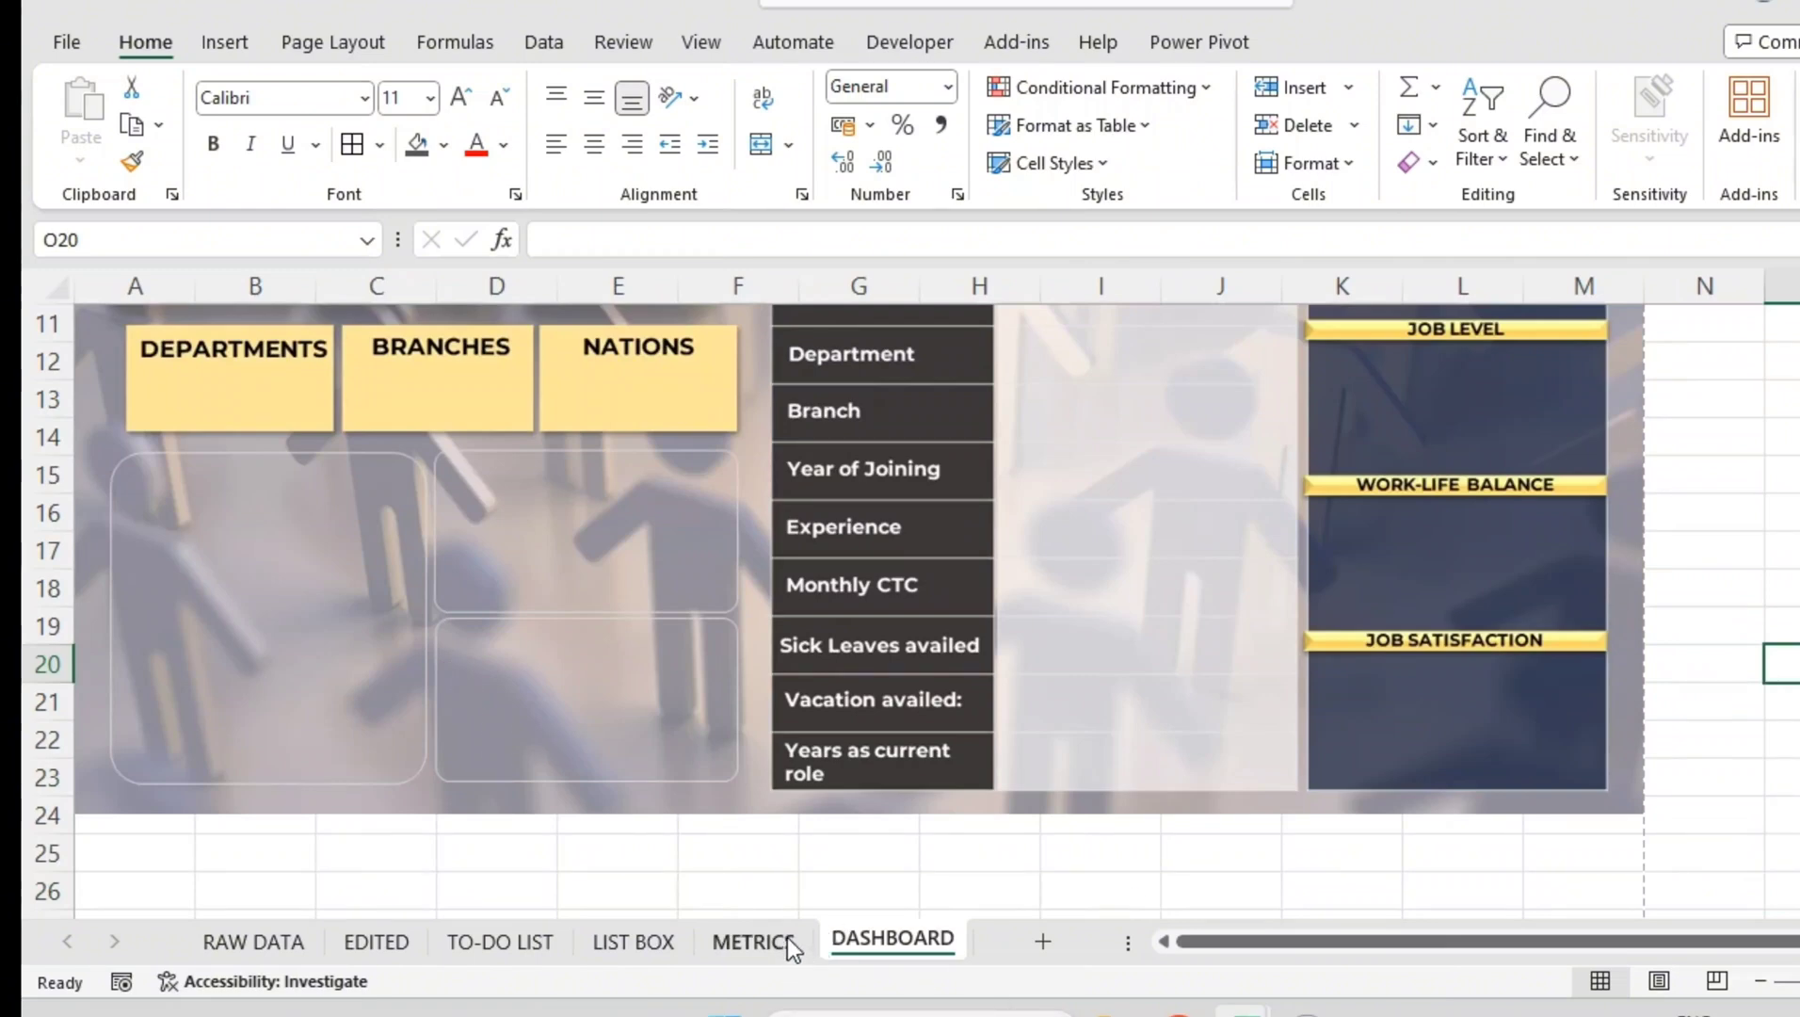
scroll(379, 598, "up", 1)
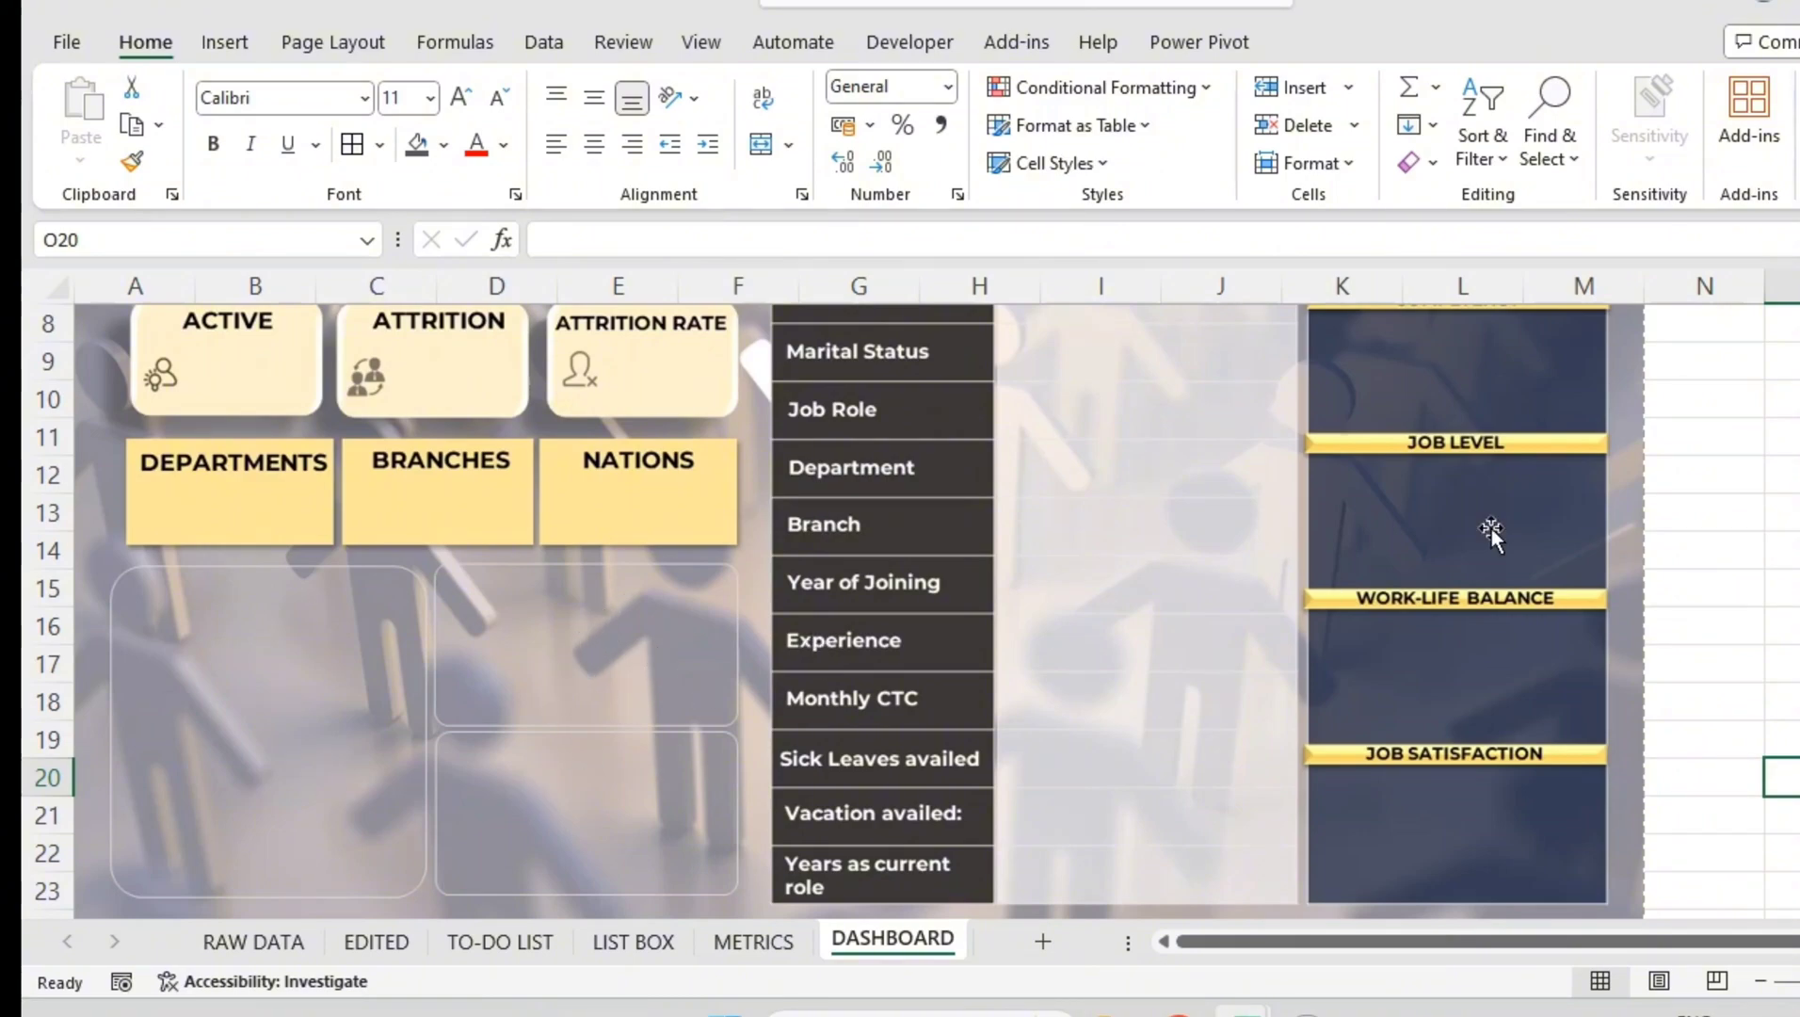
scroll(1540, 482, "down", 1)
scroll(1505, 473, "up", 4)
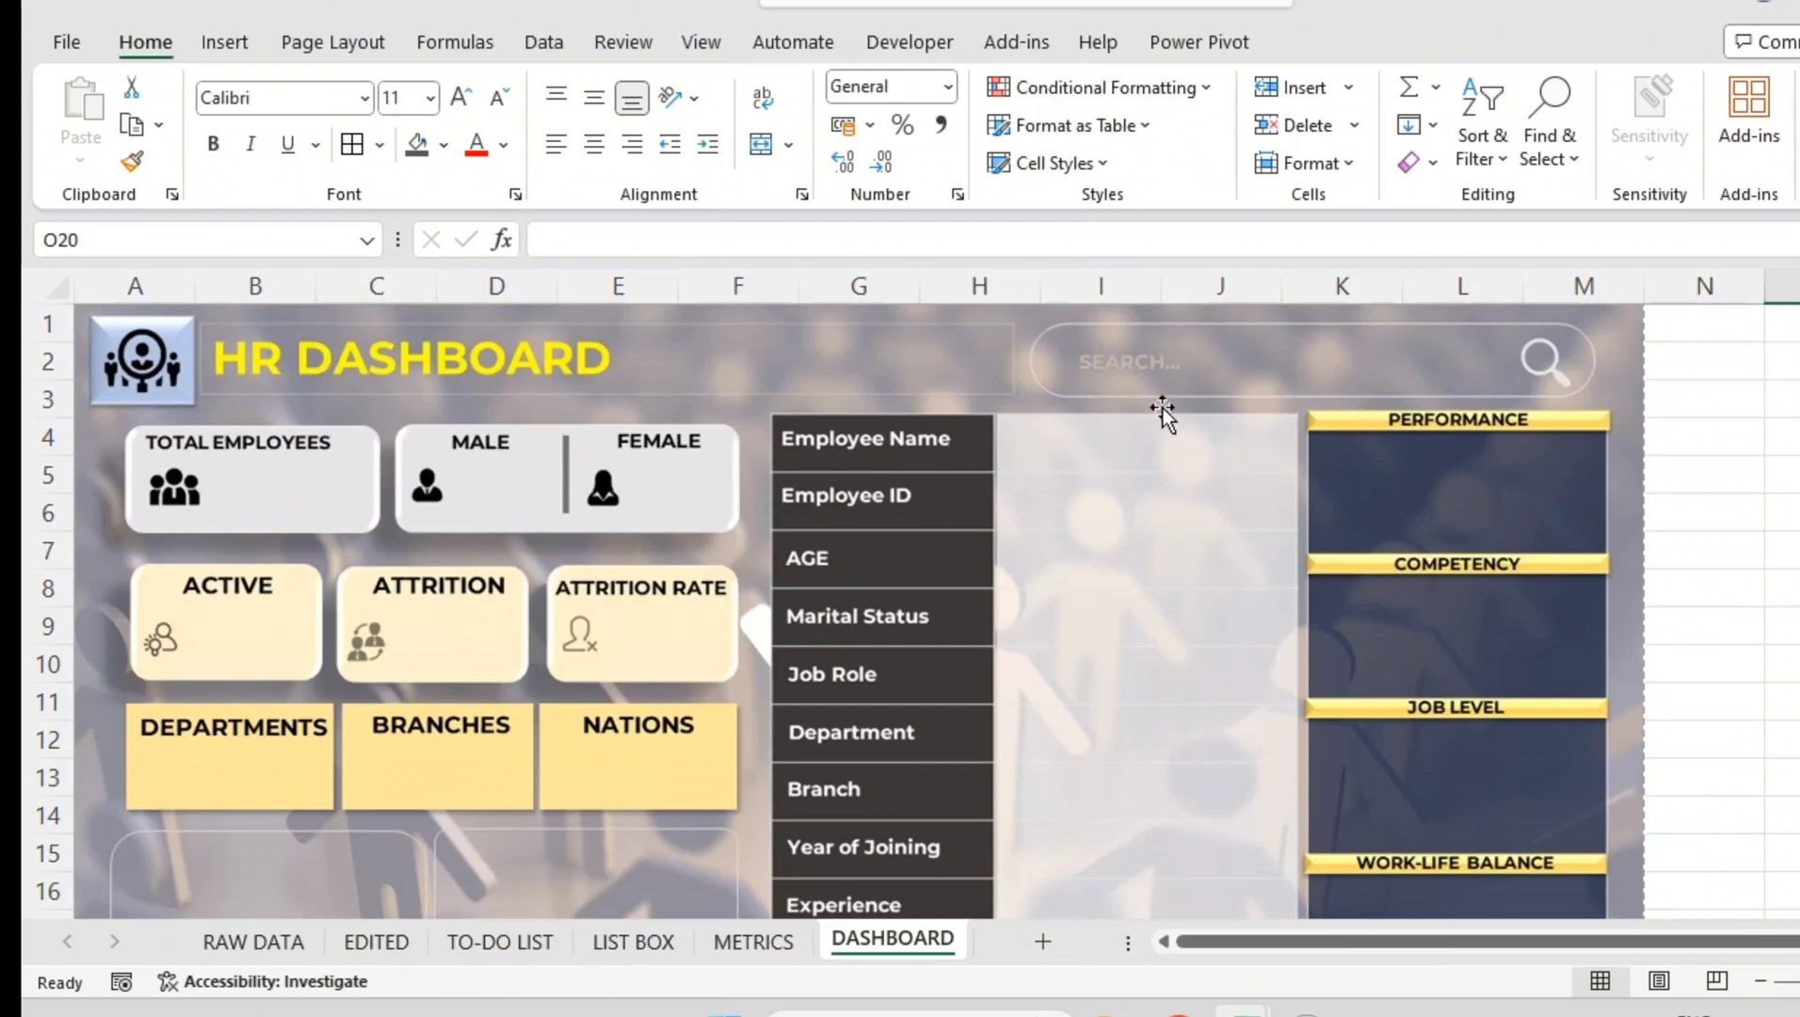
scroll(1436, 413, "down", 1)
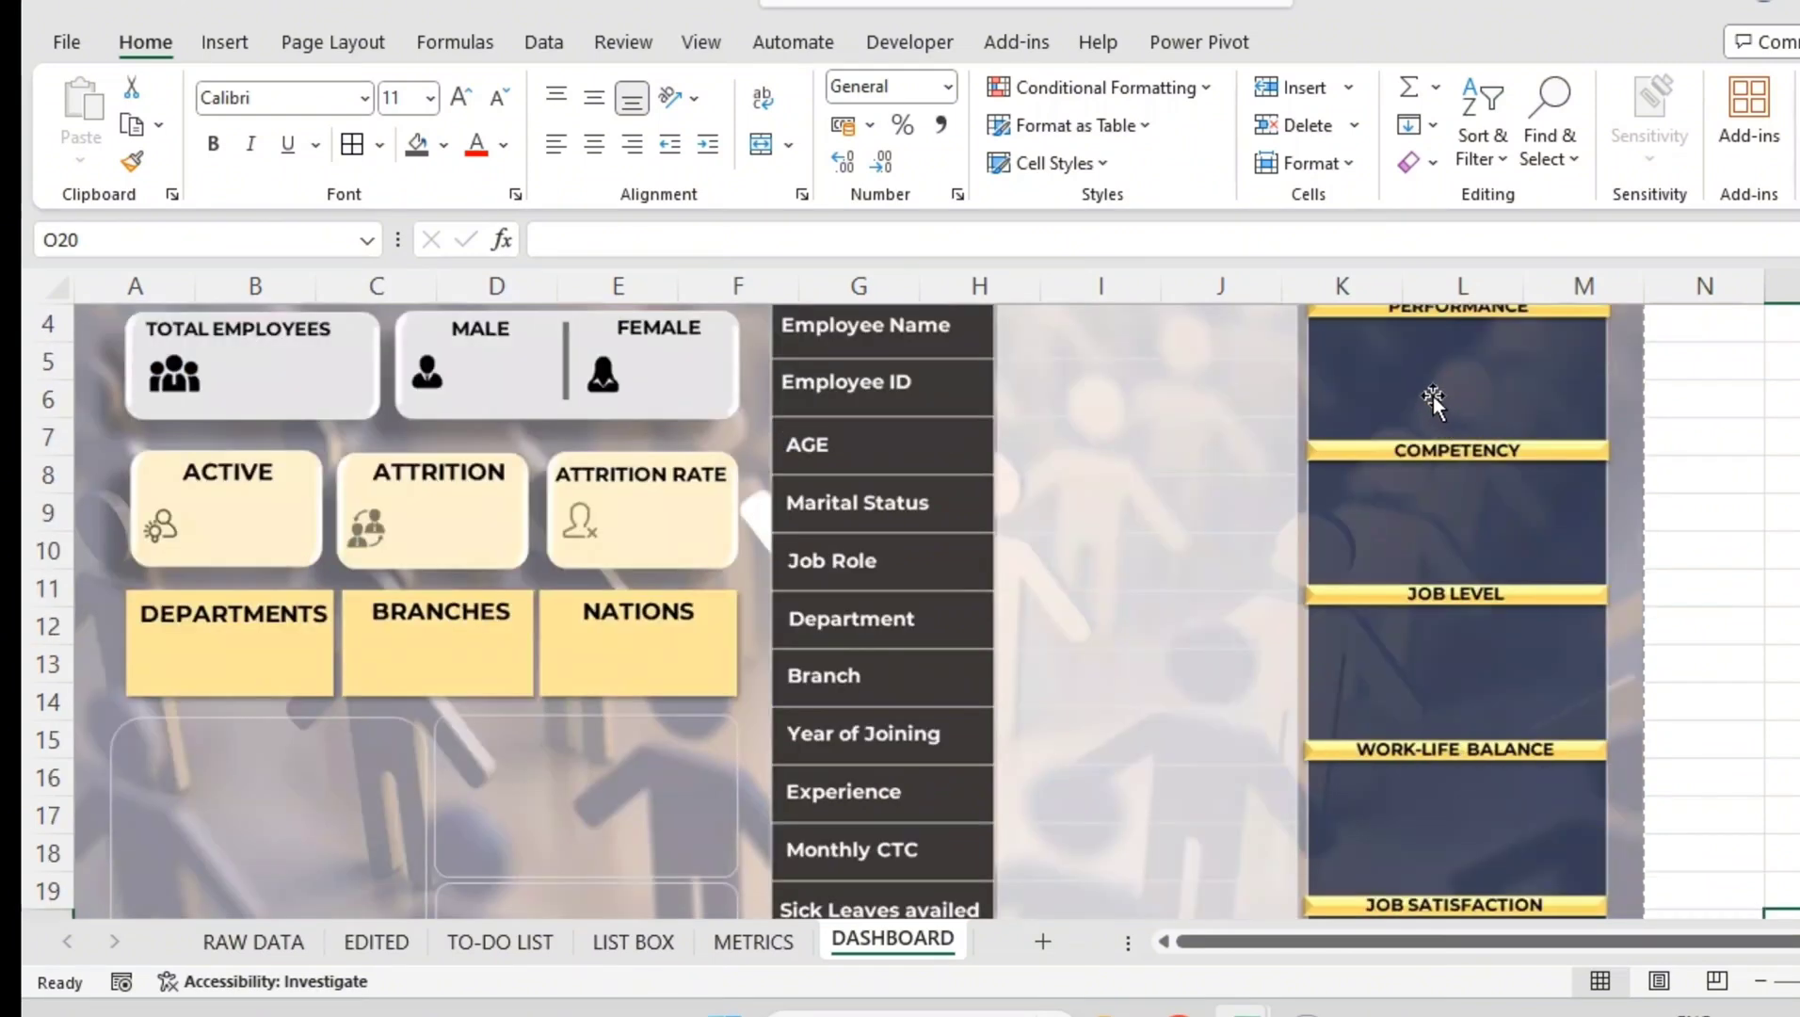
scroll(1456, 471, "down", 2)
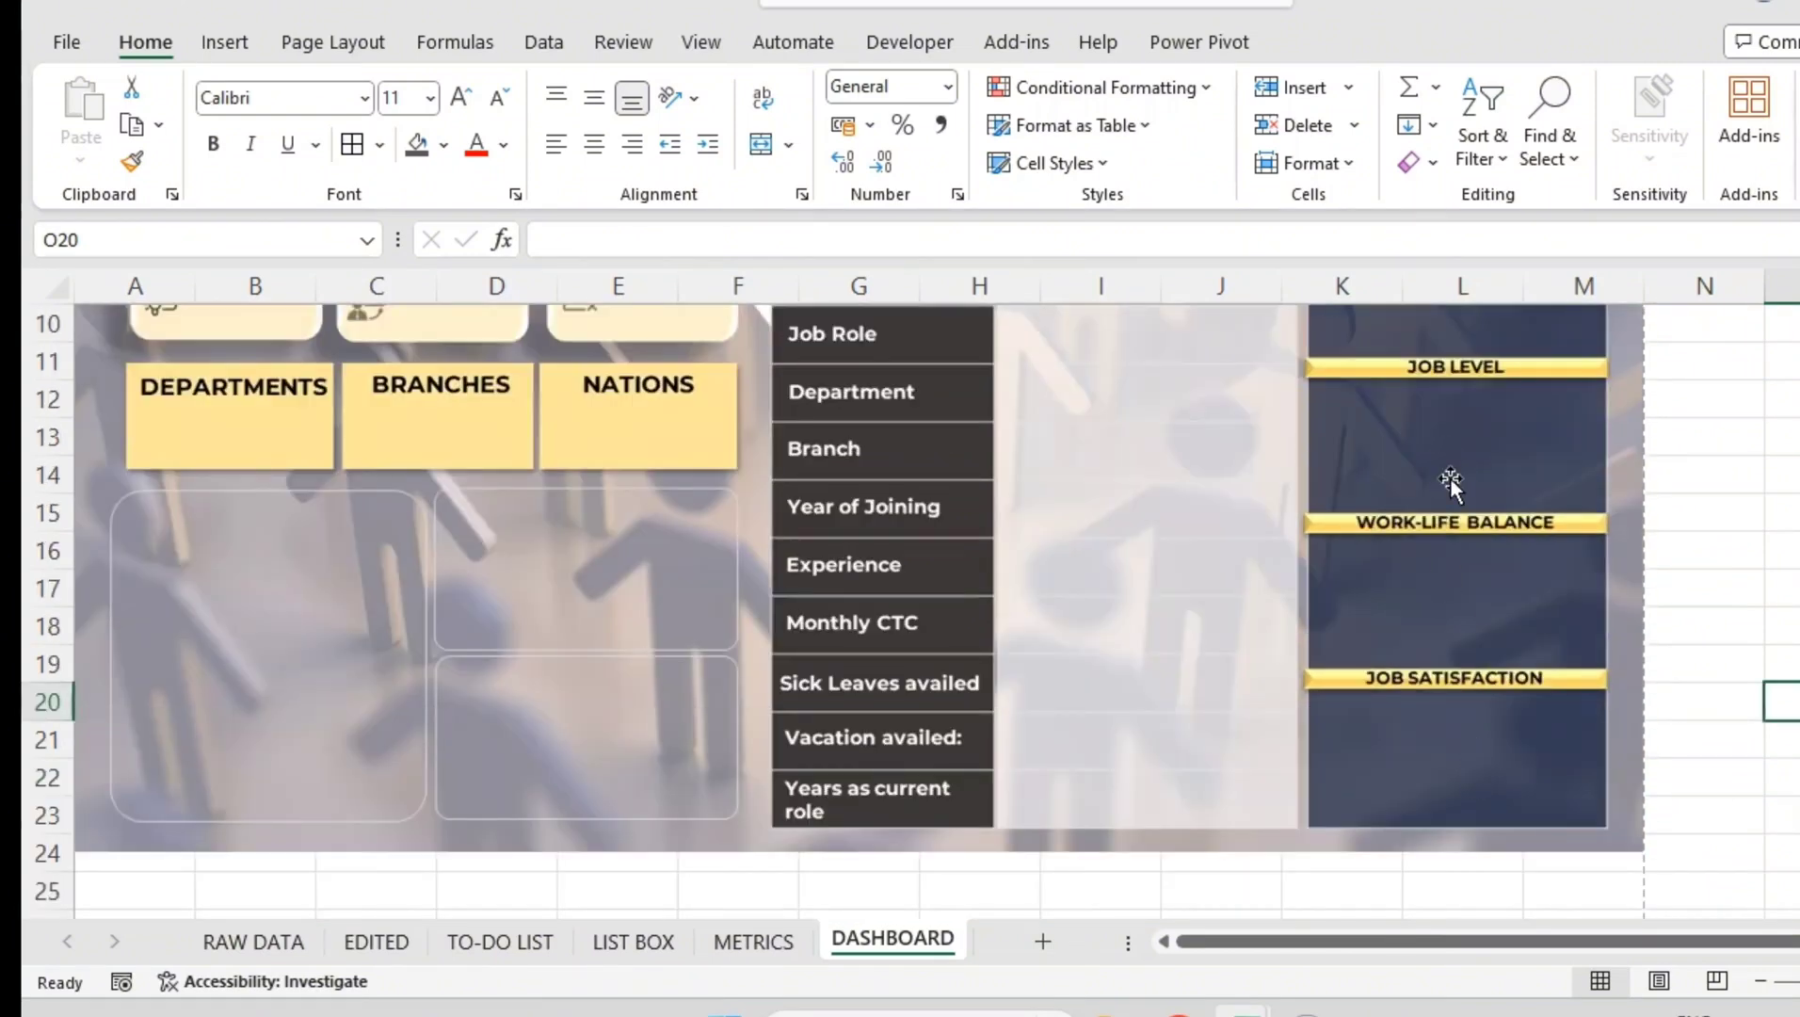
scroll(1494, 480, "up", 1)
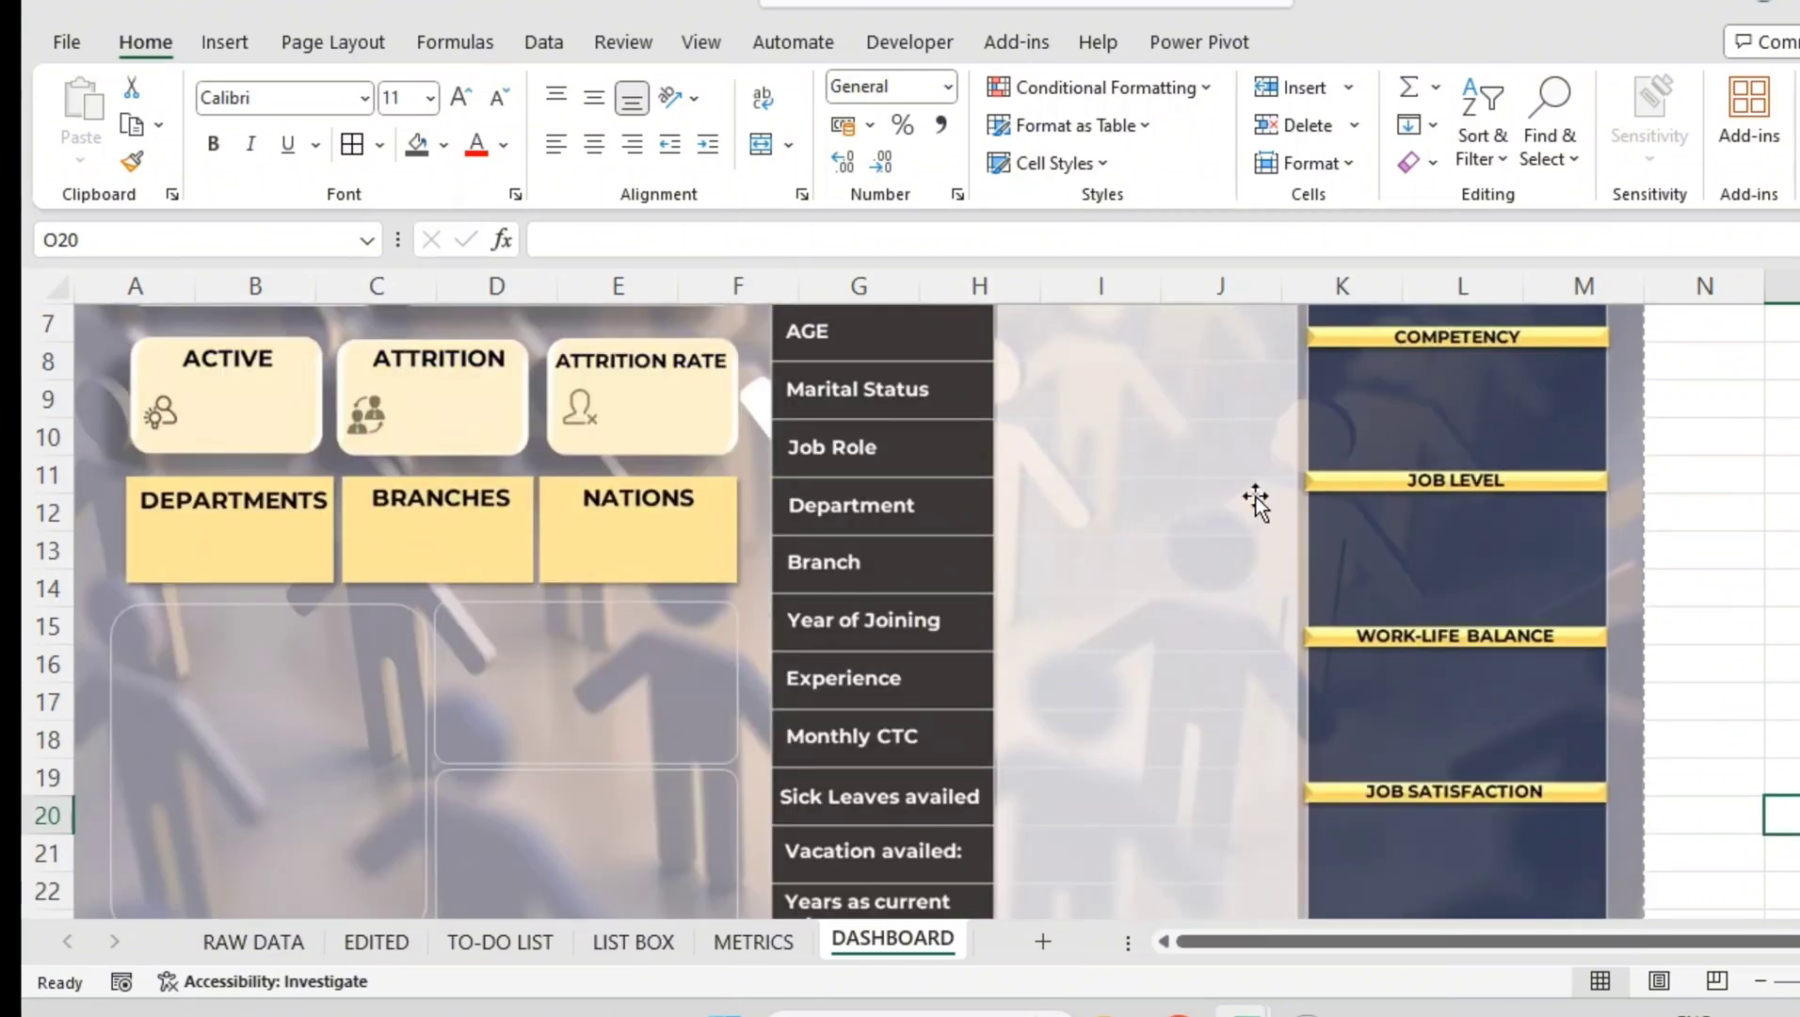
scroll(476, 678, "down", 1)
- Check the outline on the METRICS sheet and review the branch chart and treemap on the LIST BOX sheet
left_click(748, 944)
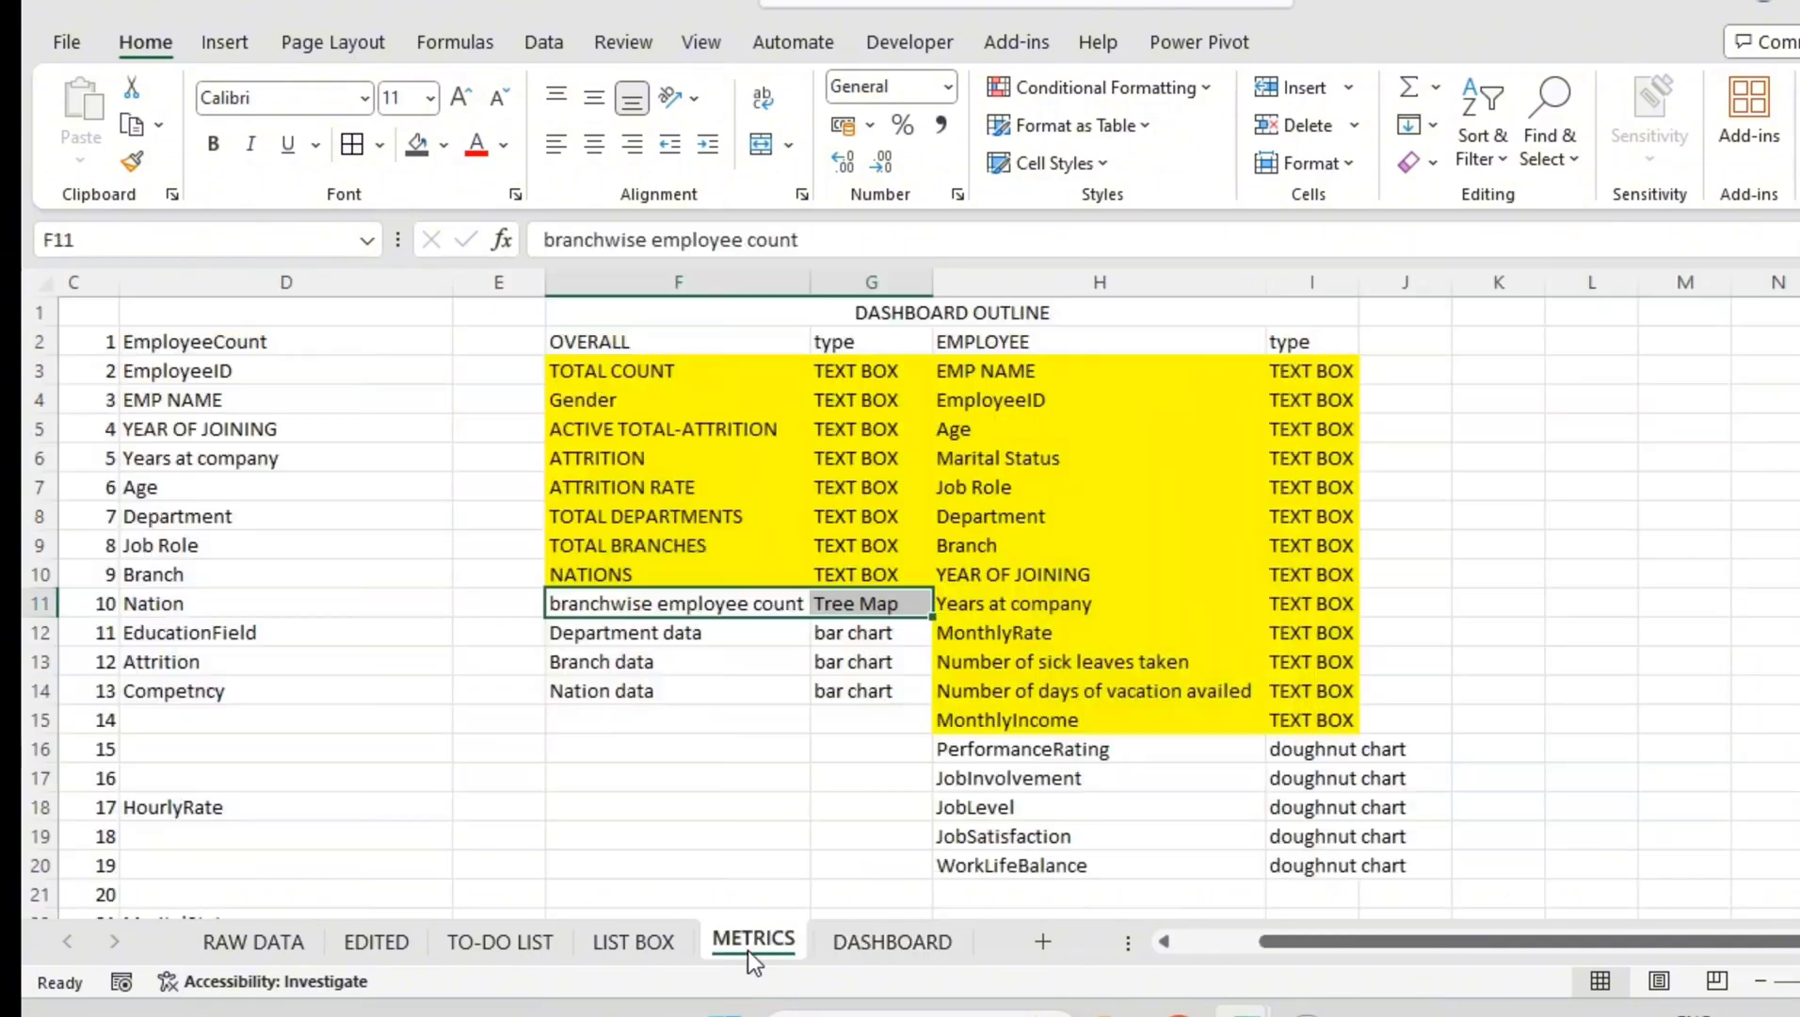
left_click(632, 945)
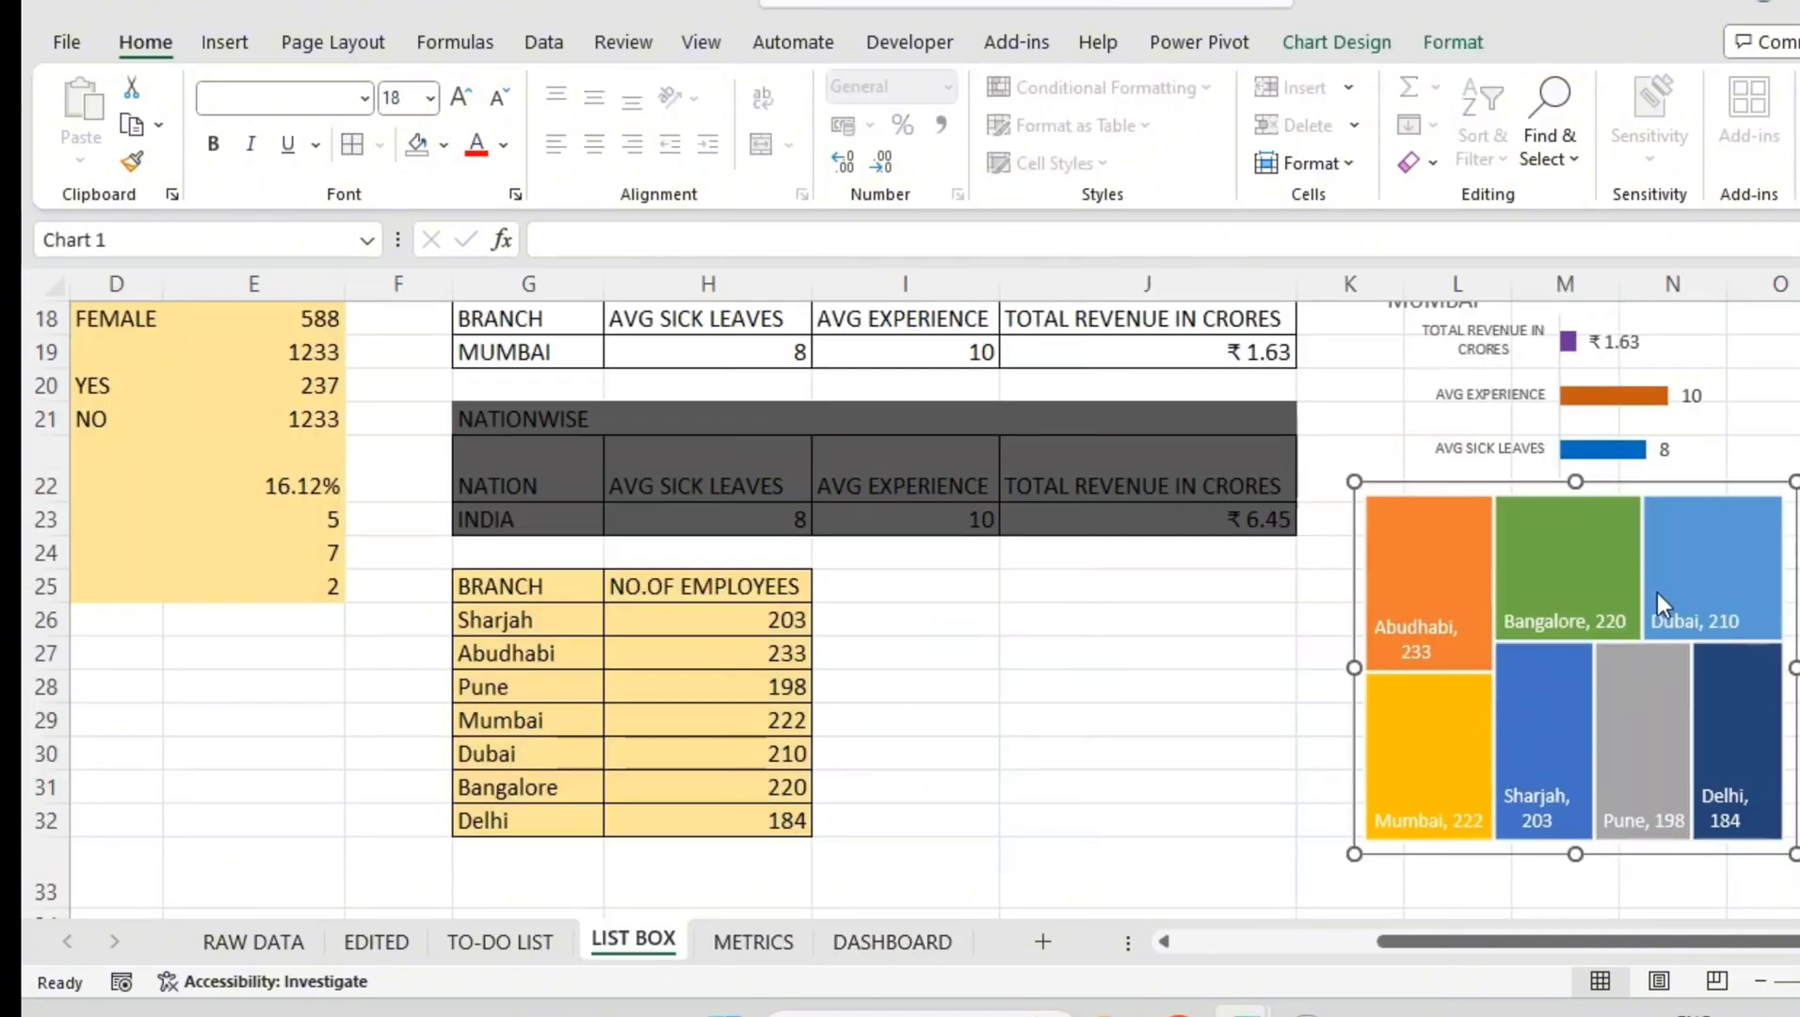
scroll(1657, 592, "up", 3)
scroll(1630, 677, "down", 2)
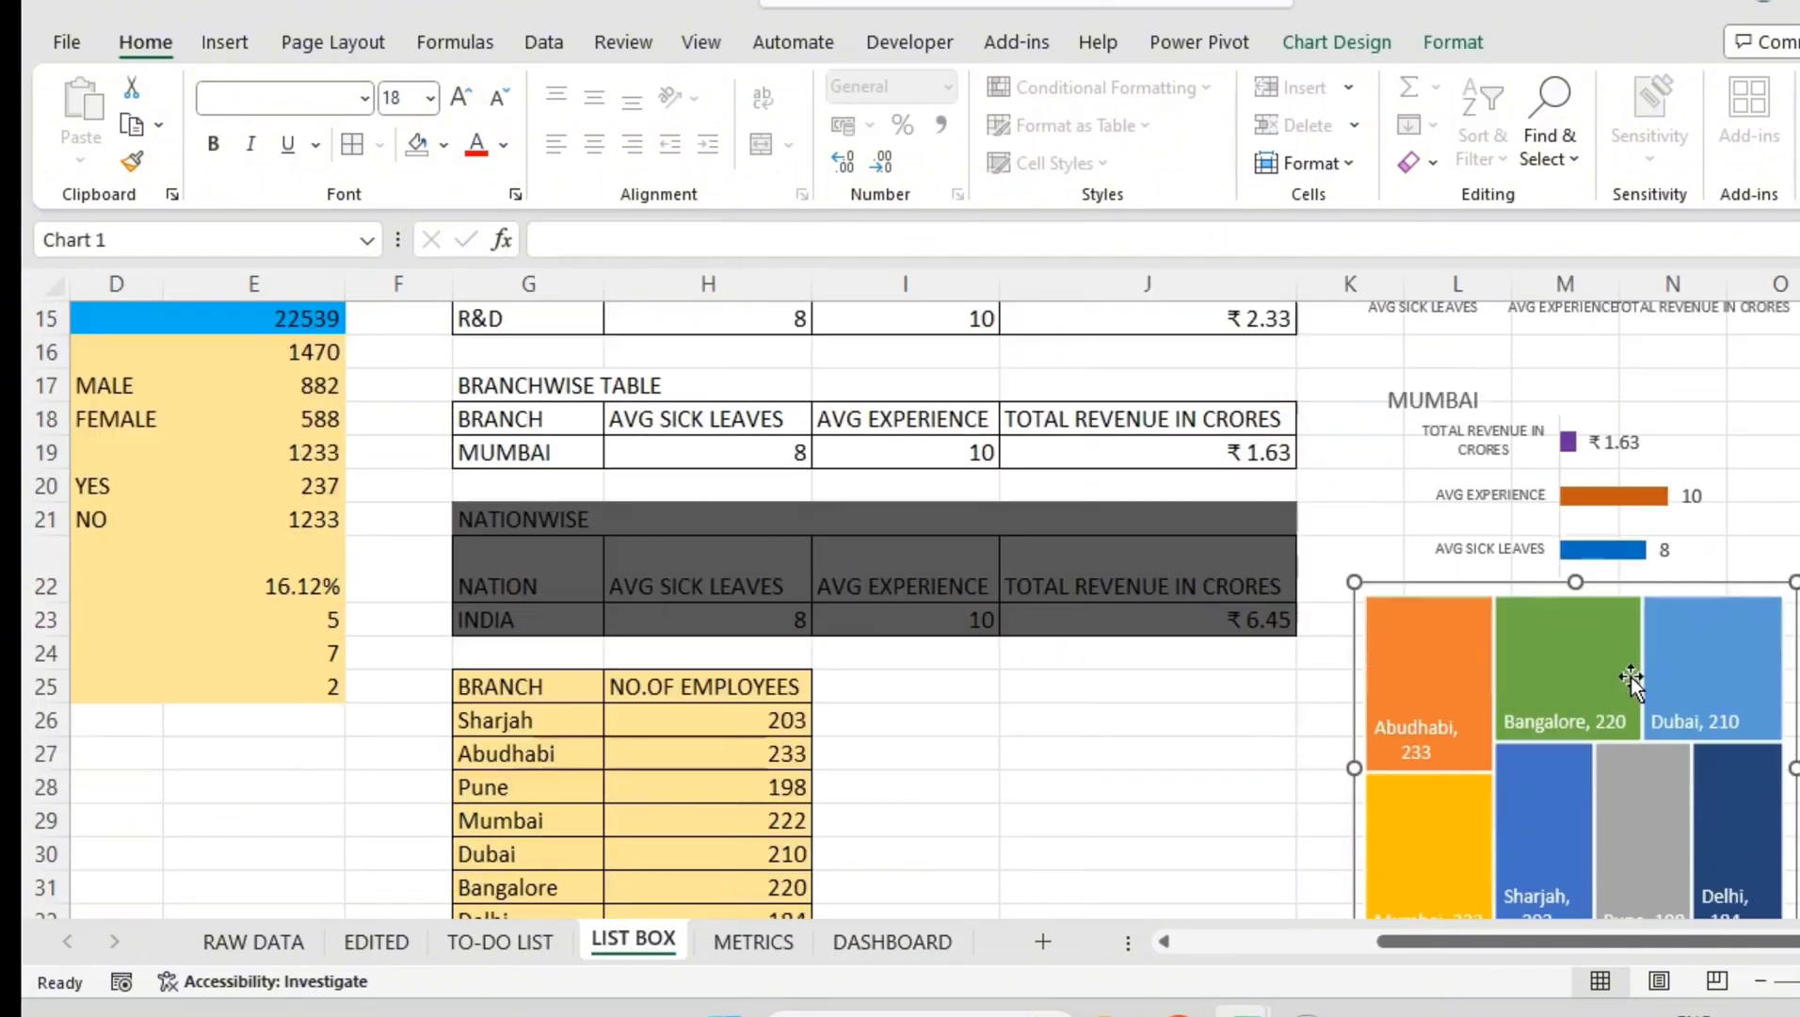
scroll(1625, 668, "down", 1)
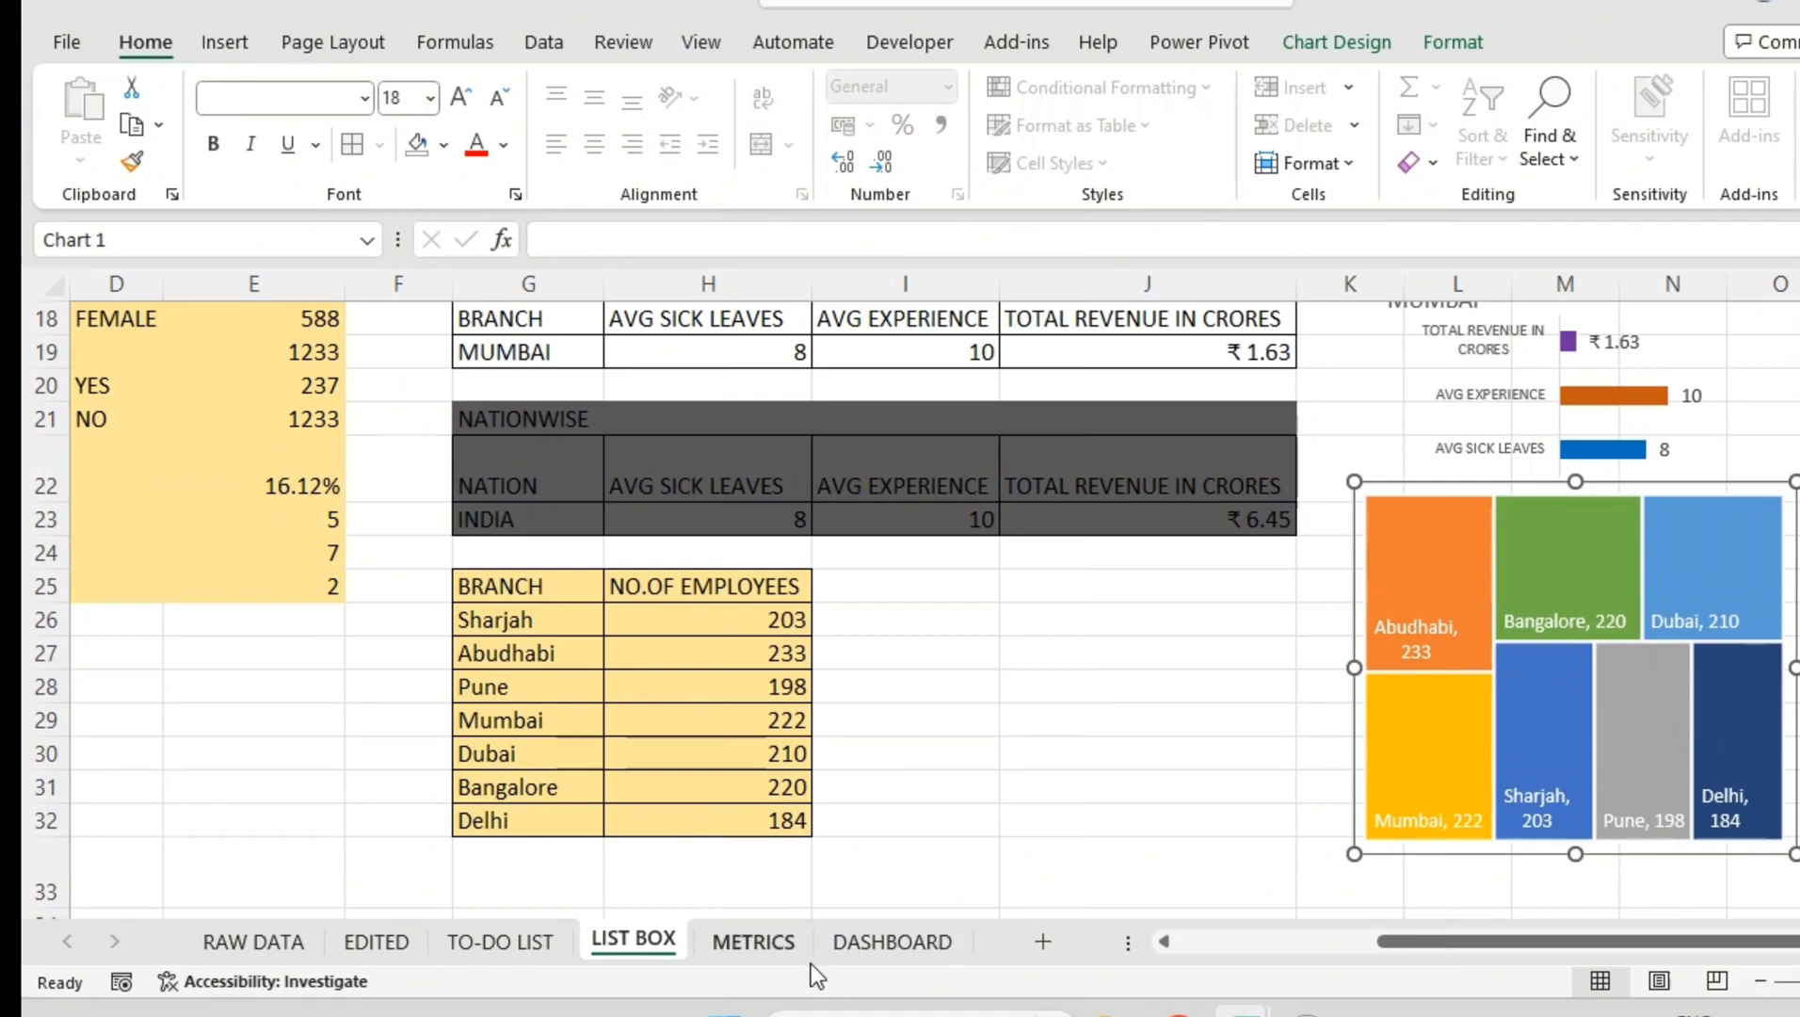
- Highlight the treemap and bar chart entries in F11:G14 of the METRICS sheet's outline with a standard fill colour
left_click(727, 946)
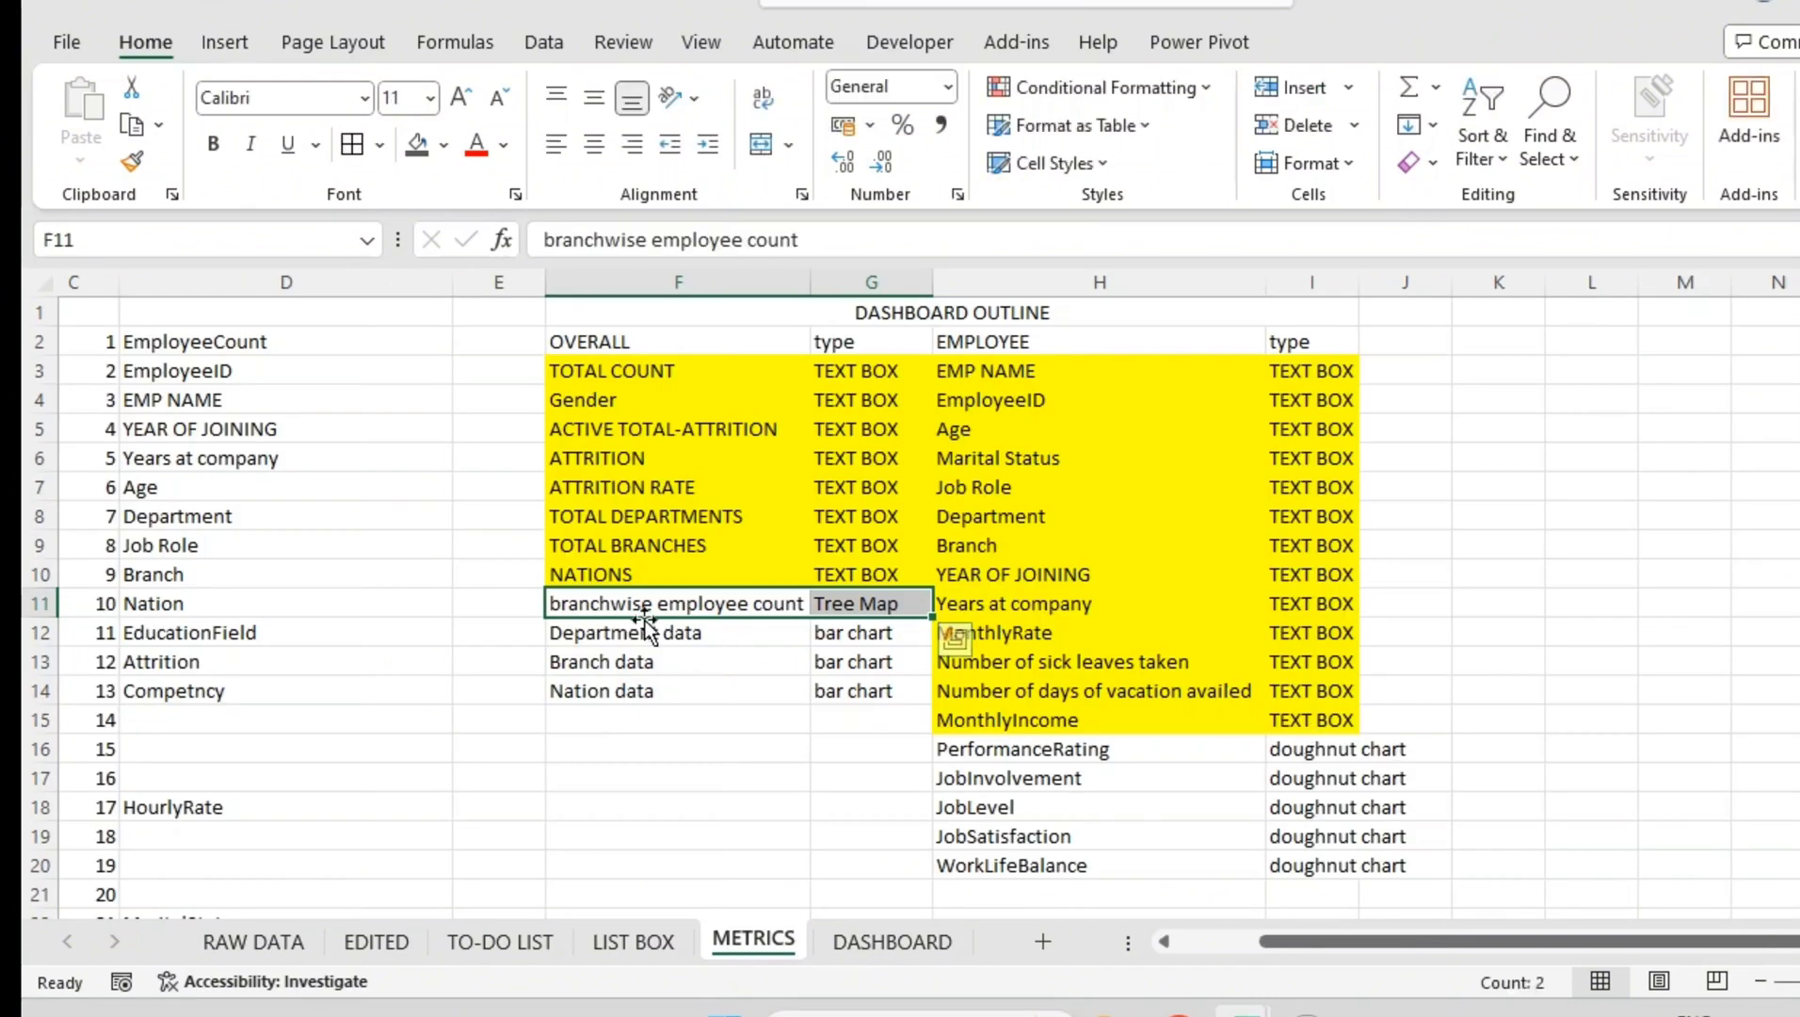
left_click_drag(645, 599, 880, 692)
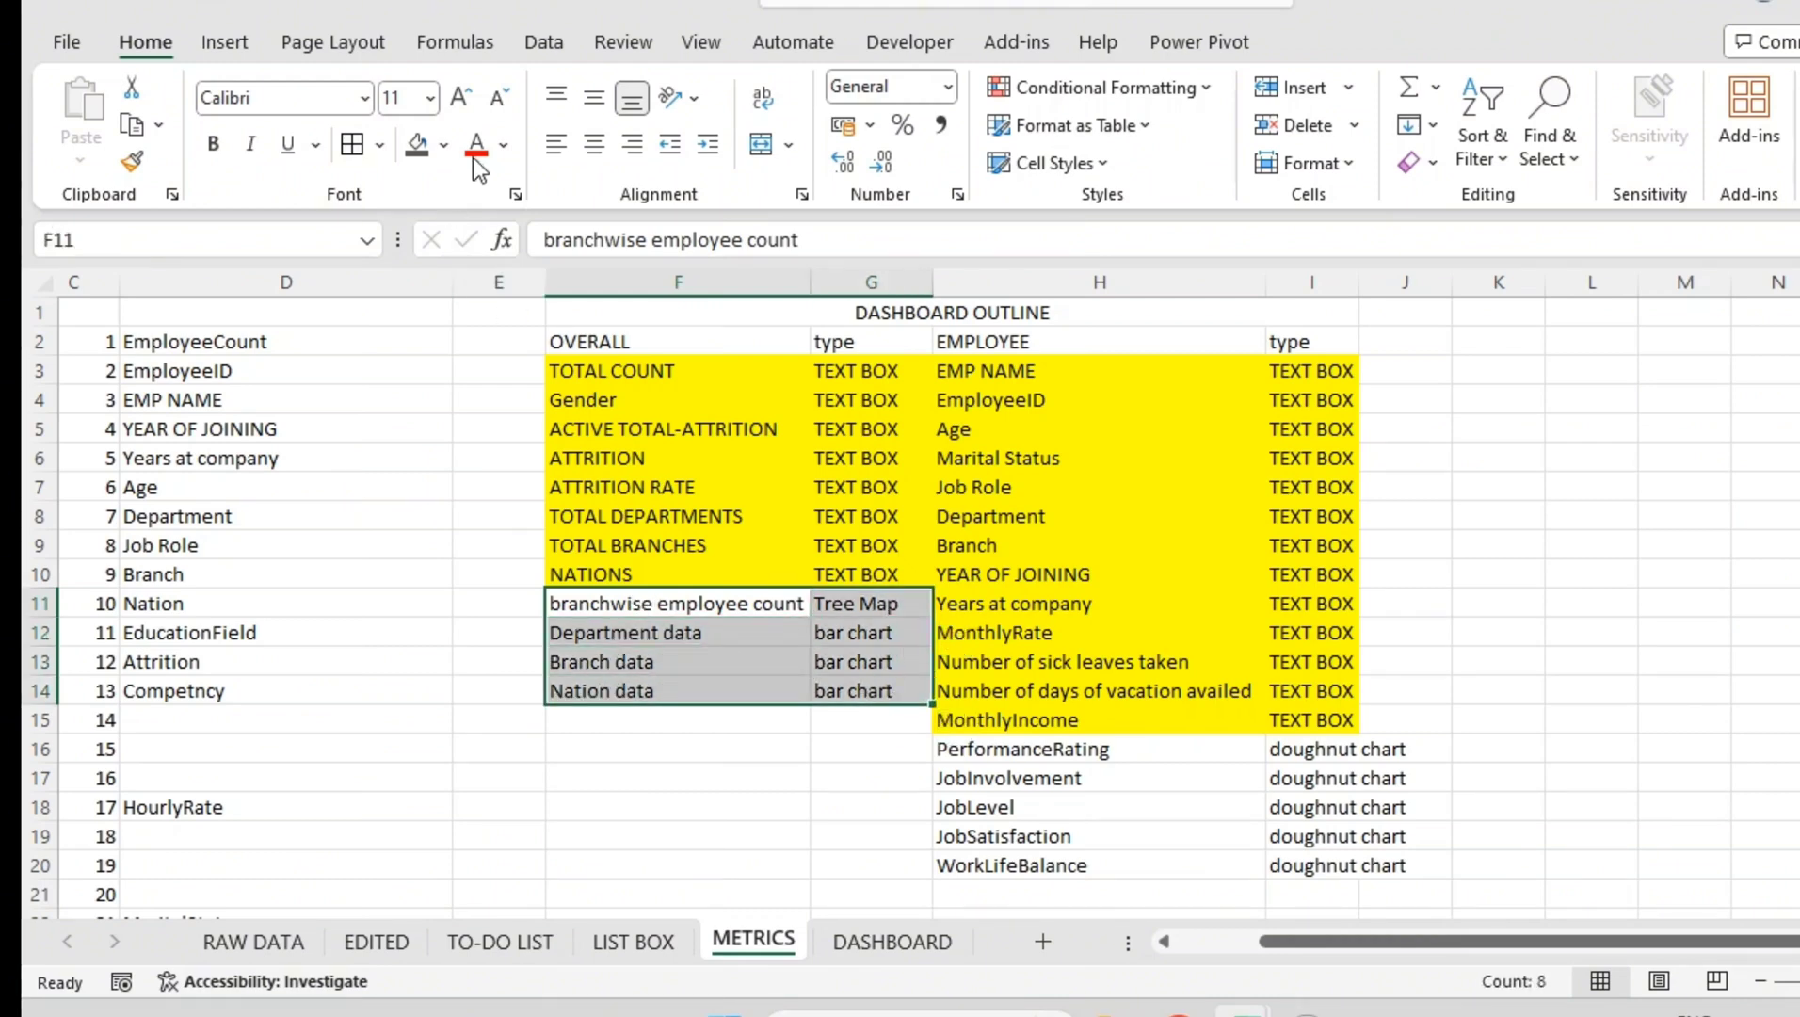
left_click(443, 149)
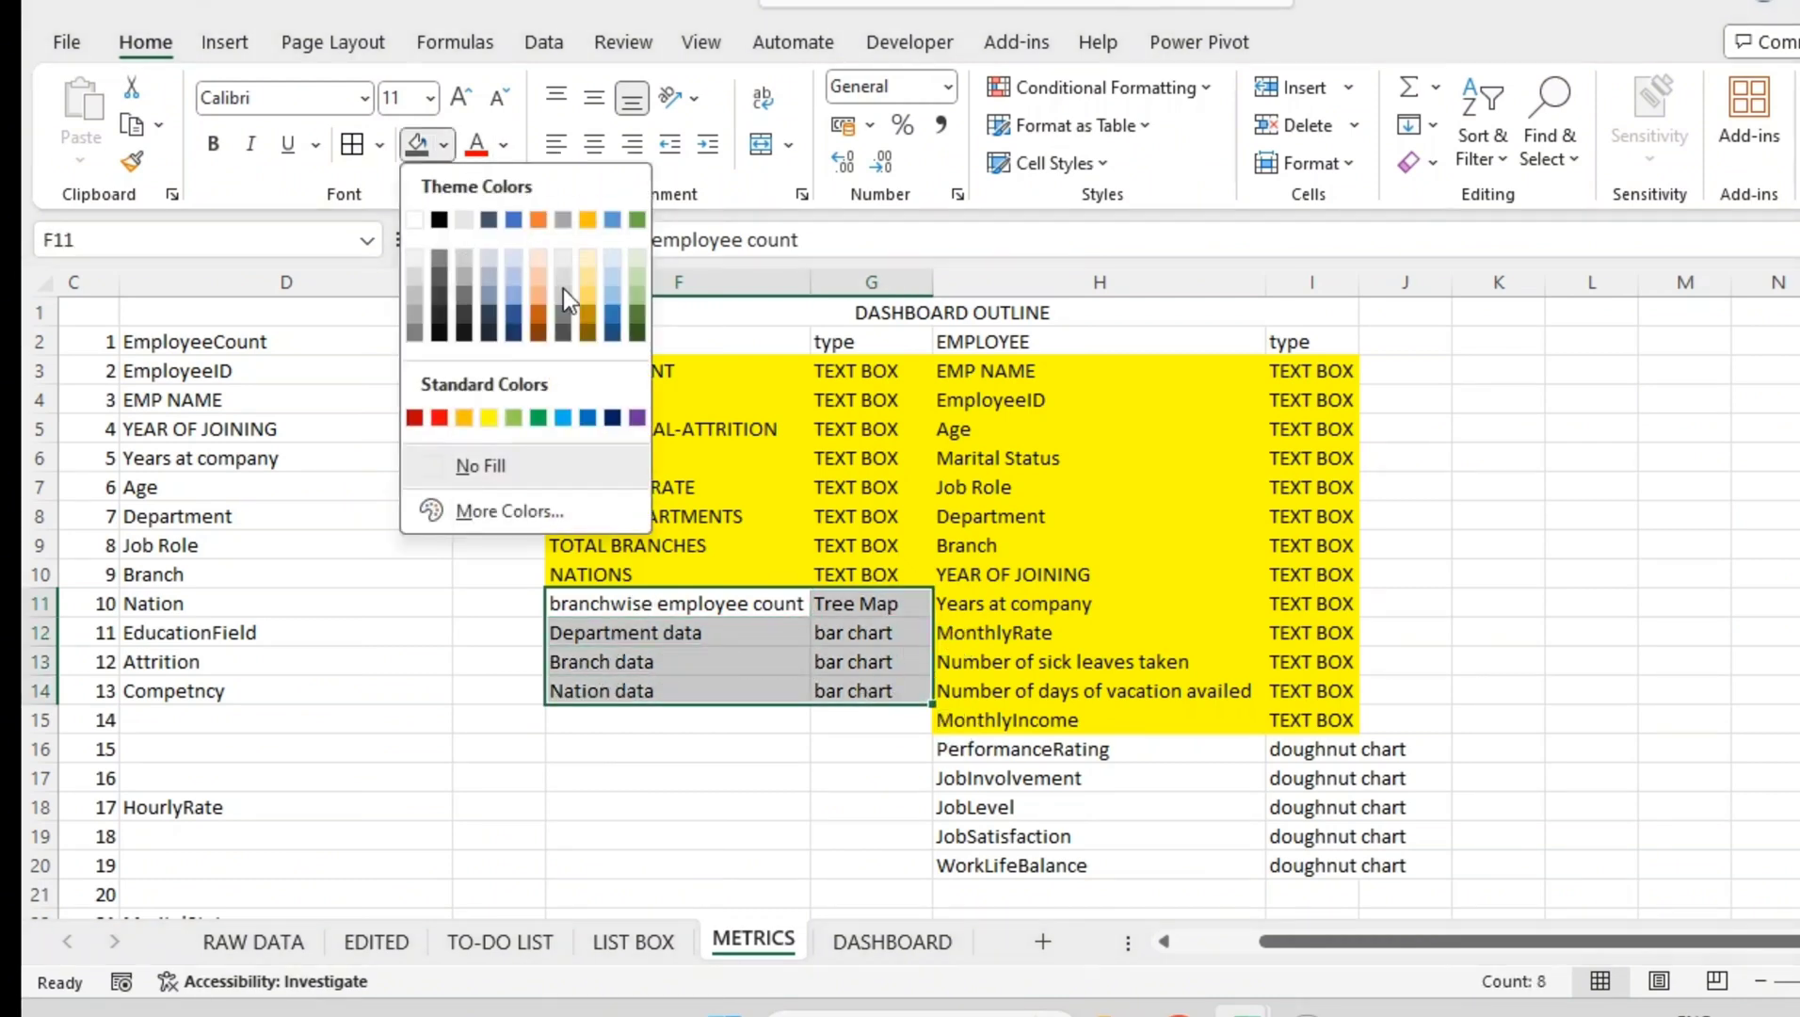
left_click(550, 414)
- Select the doughnut chart entries from PerformanceRating to WorkLifeBalance, with their types, in H16:I20
scroll(1184, 402, "down", 2)
left_click_drag(1093, 572, 1368, 692)
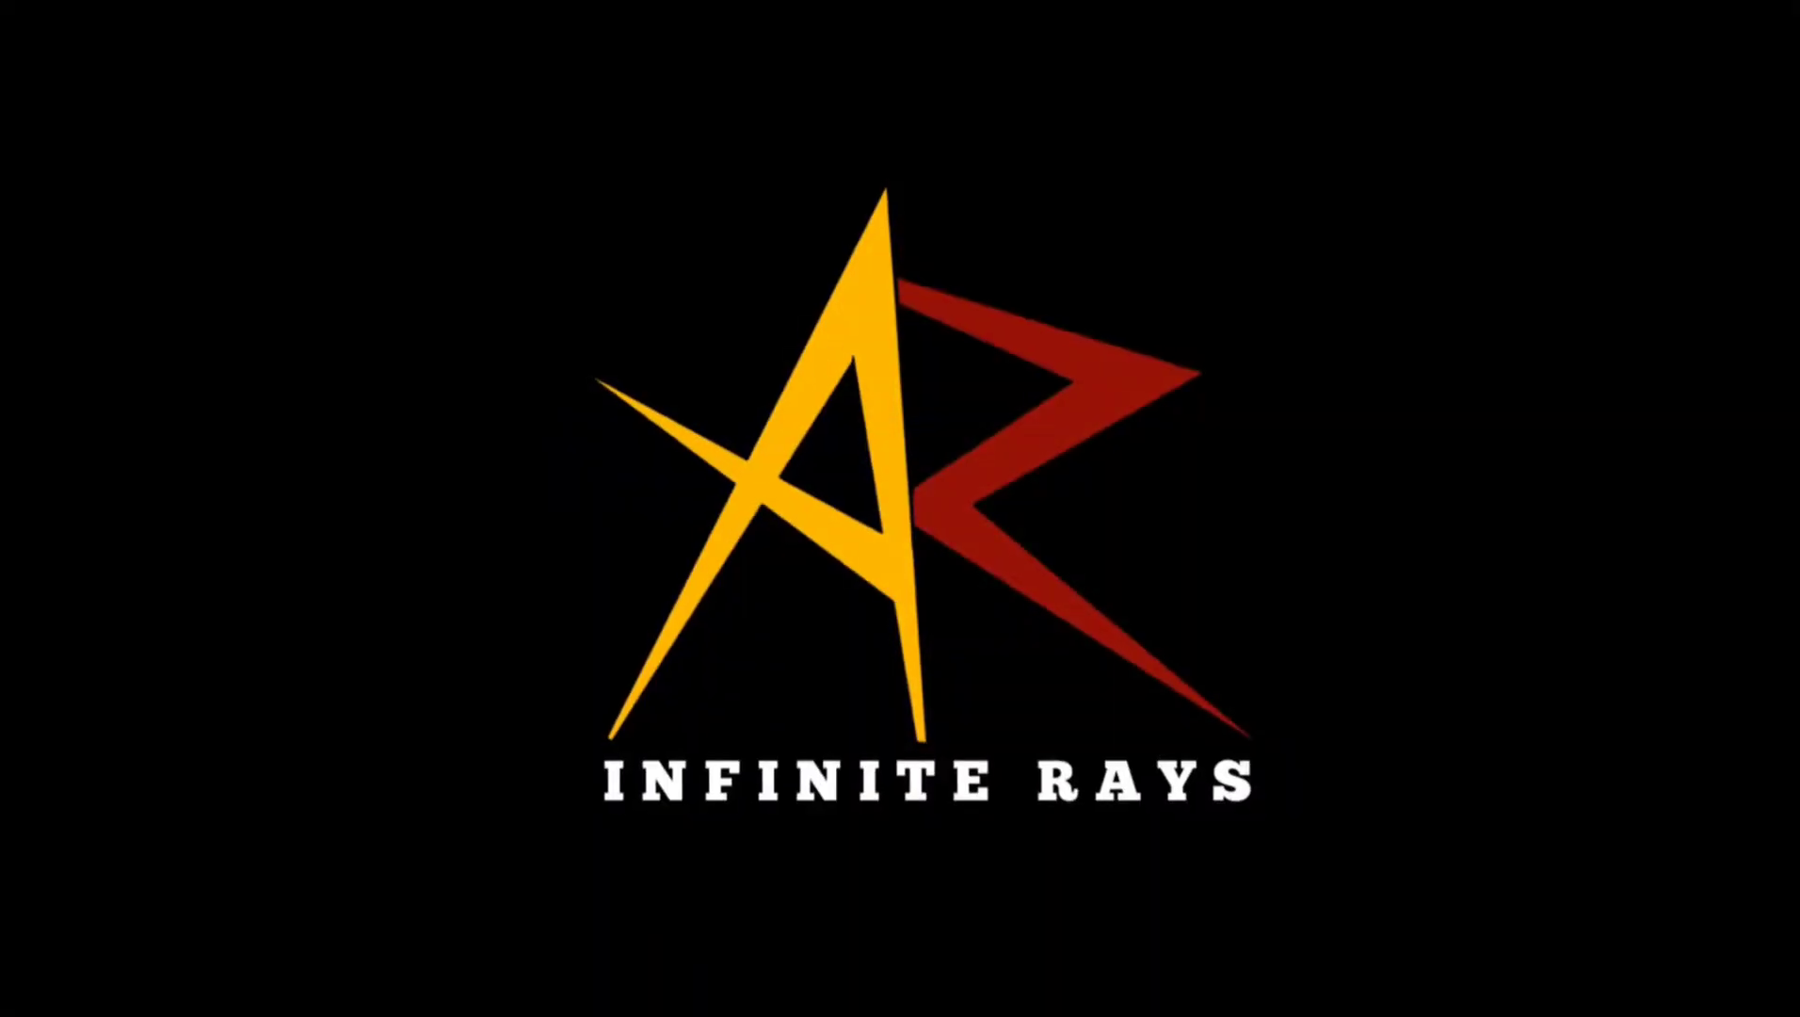